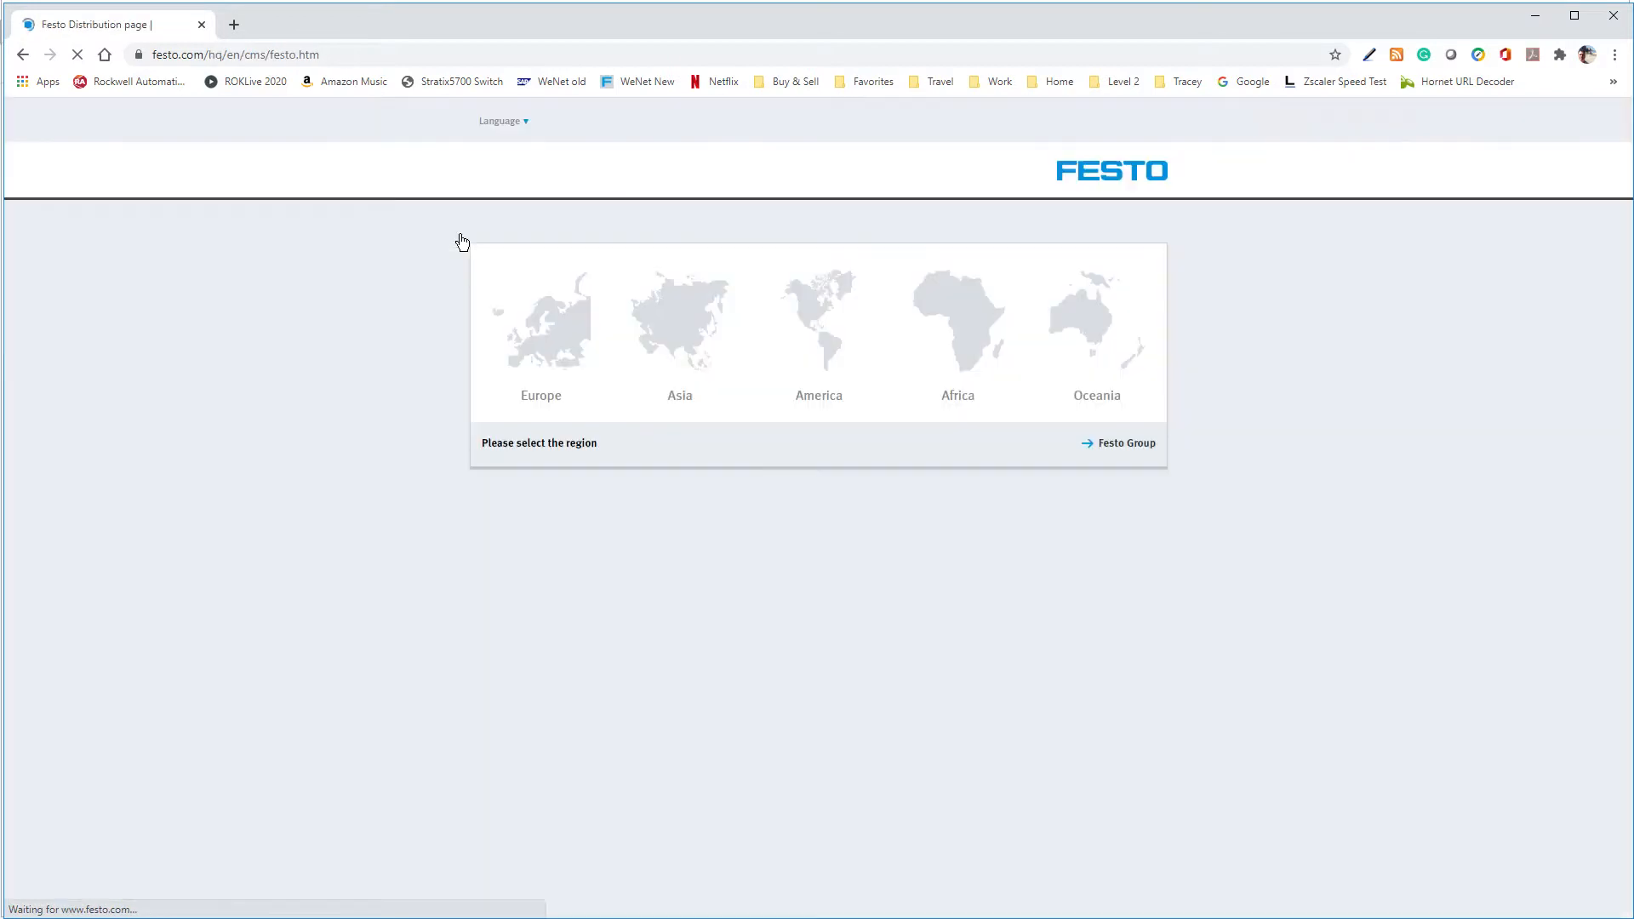
Choose Europe and Great Britain as the Festo site region and open its Support / Downloads portal
click(574, 356)
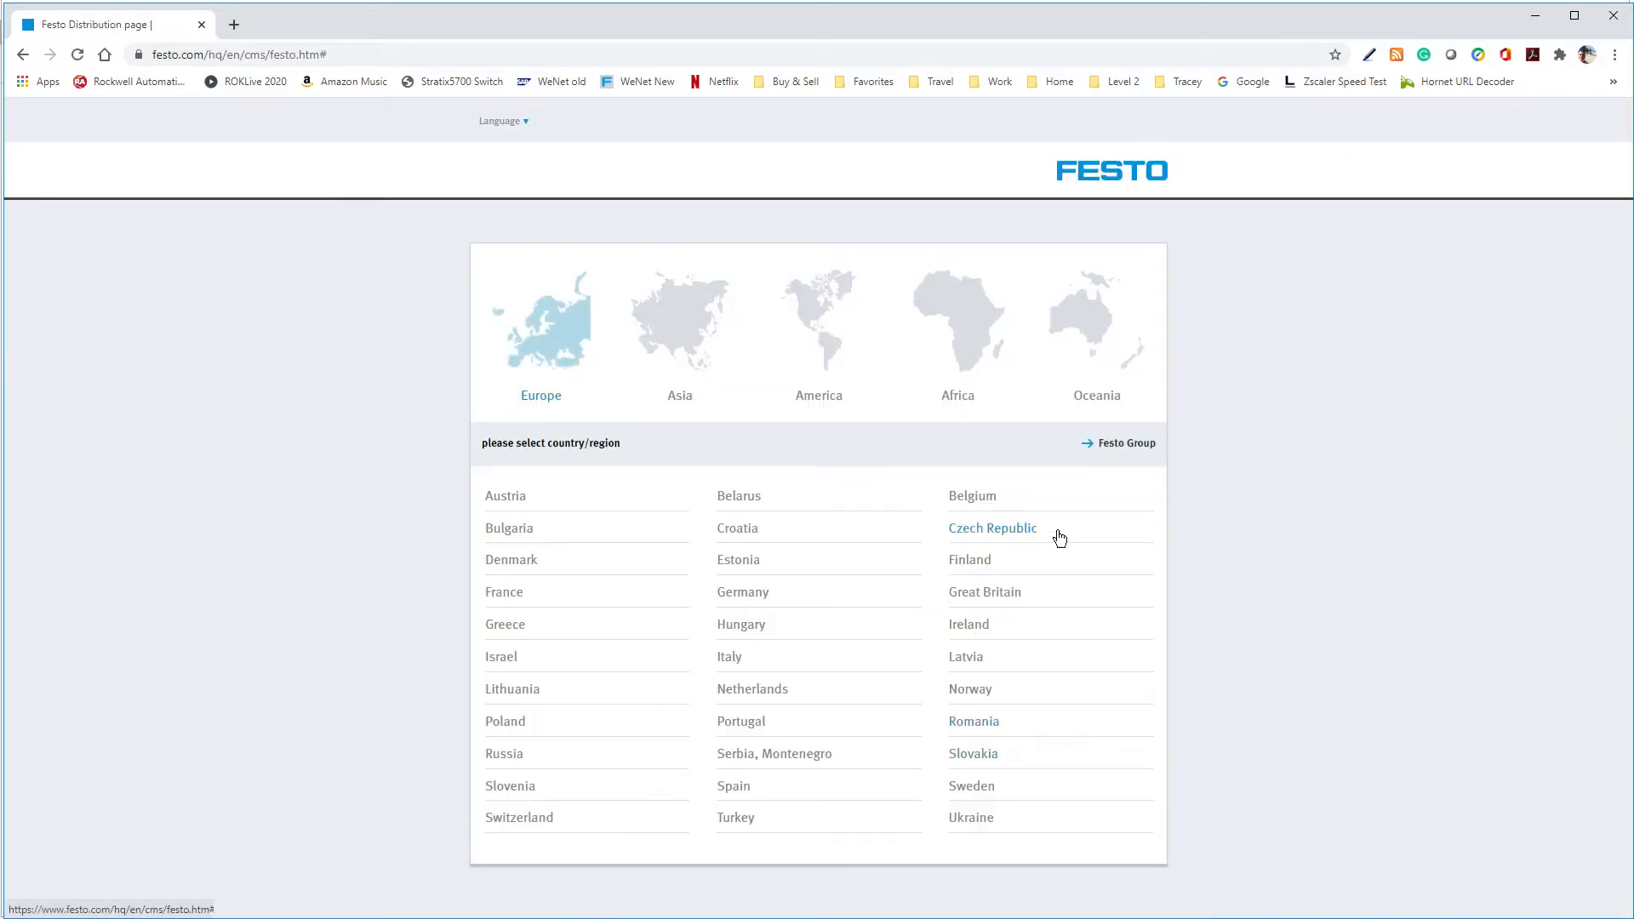
click(974, 597)
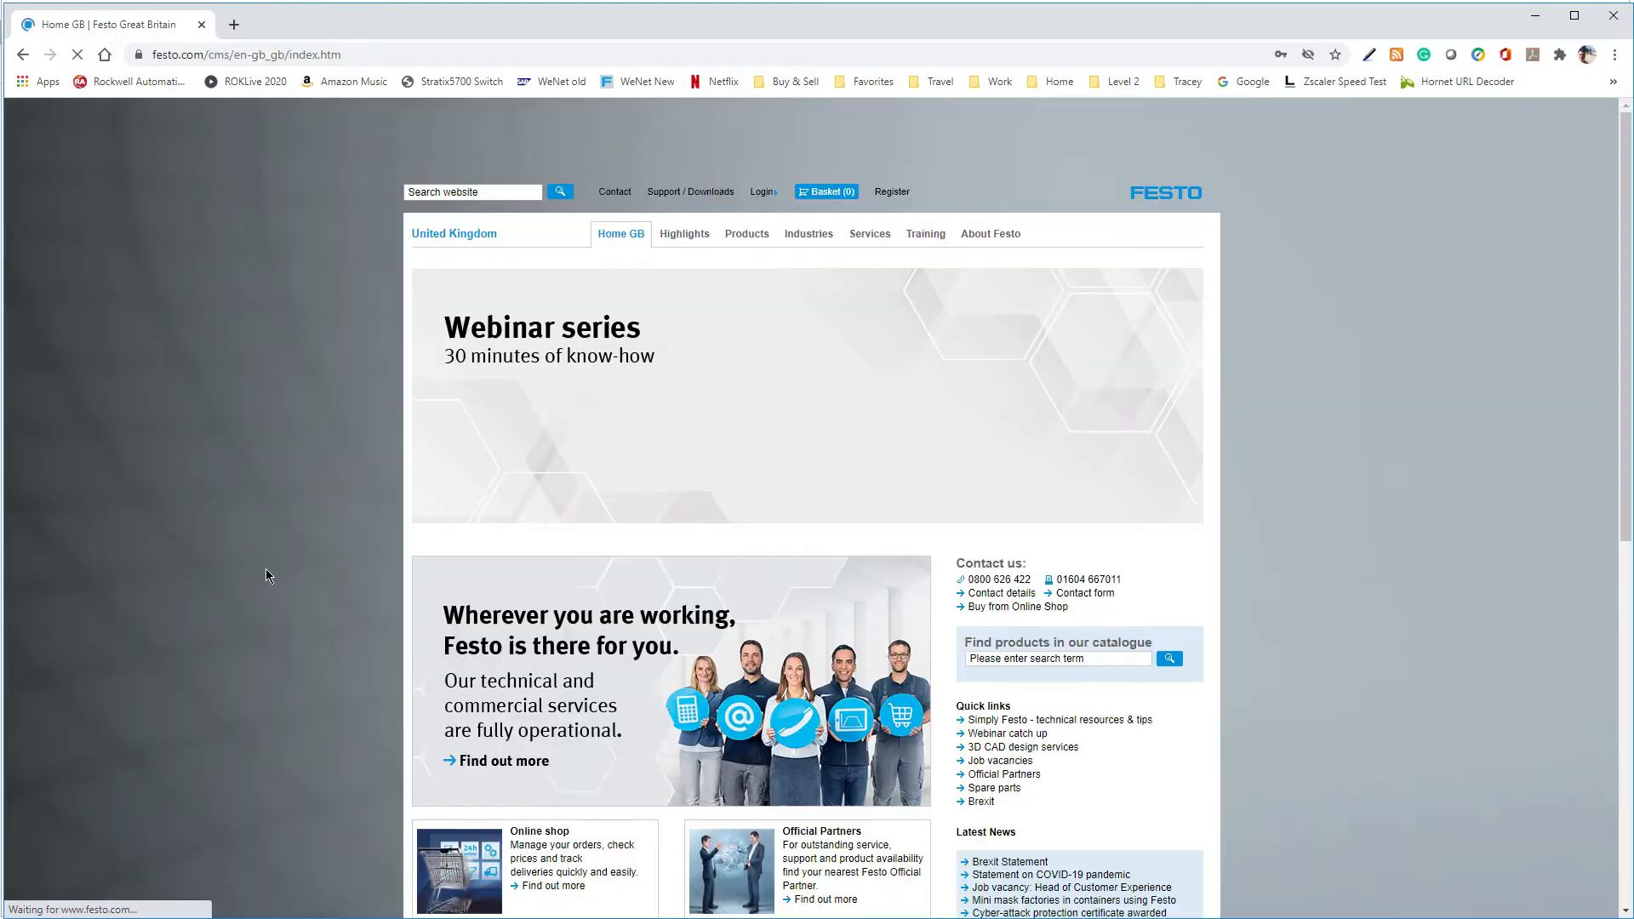
click(674, 197)
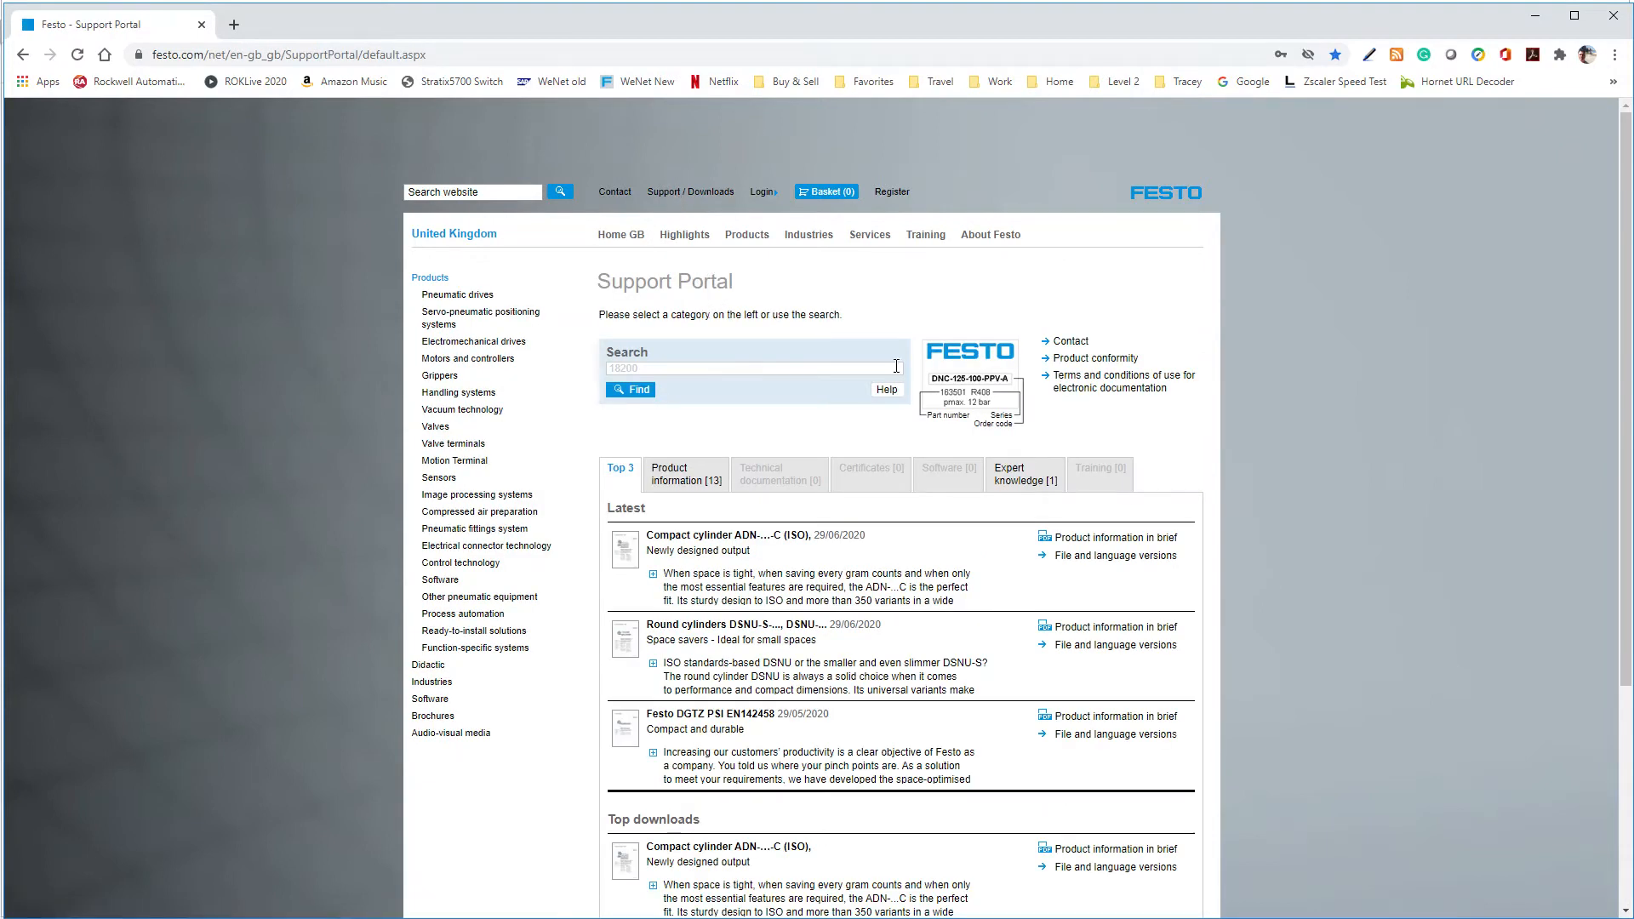
Search the Support Portal for "cmmt-as" and open the technical documentation of servo drive CMMT-AS-C2-3A-EP-S1
click(771, 368)
text(cmmt-as)
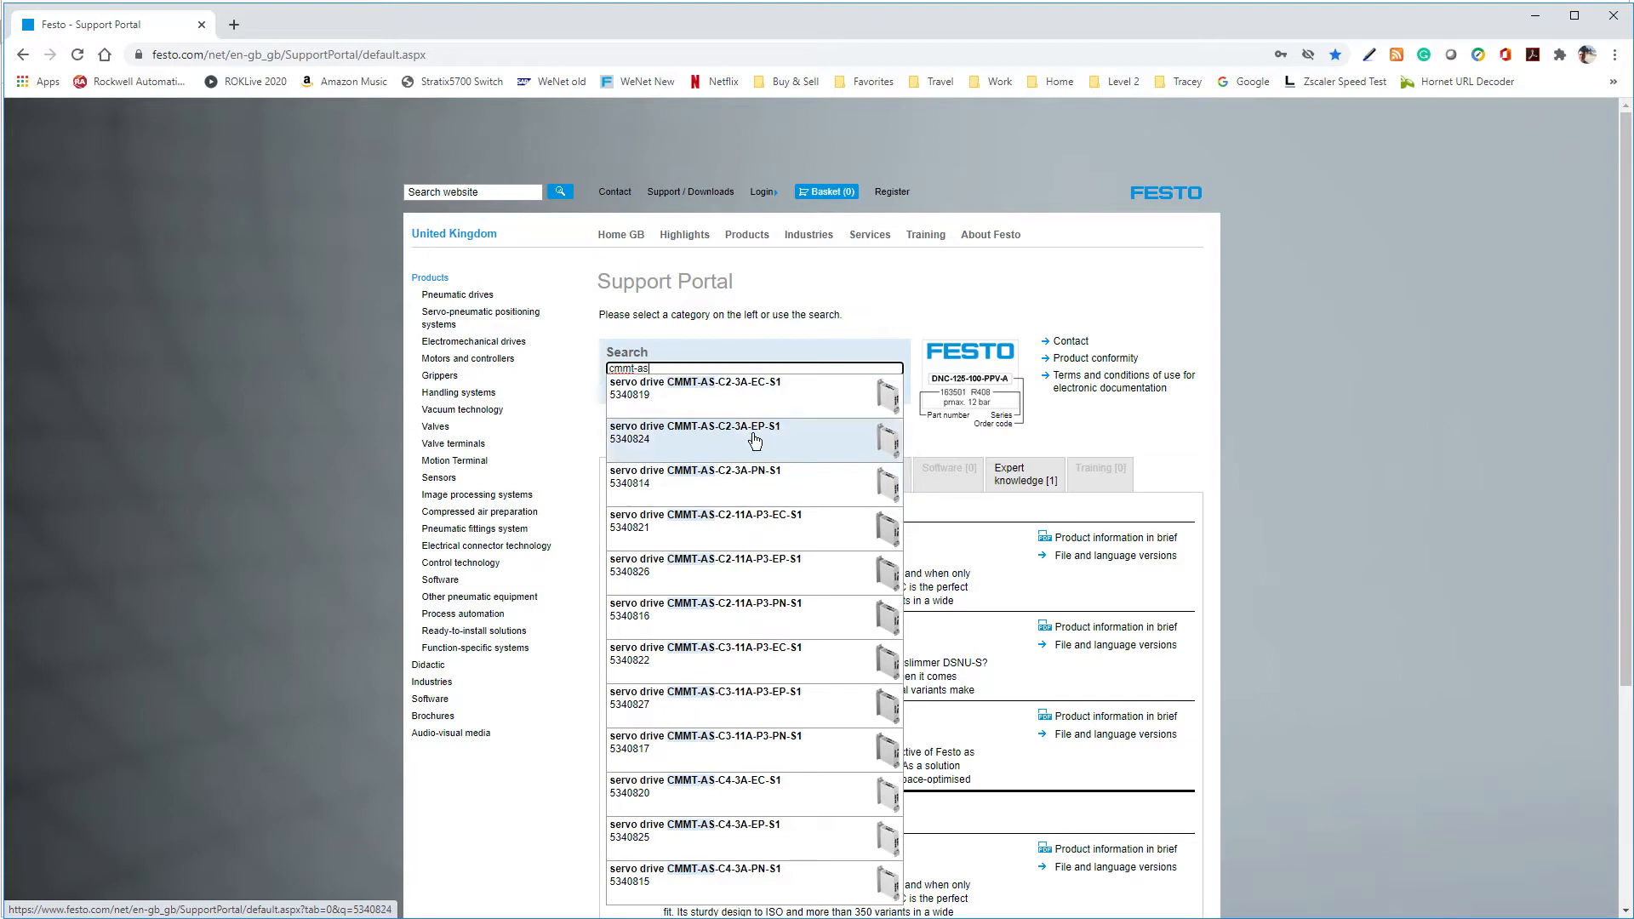
click(866, 444)
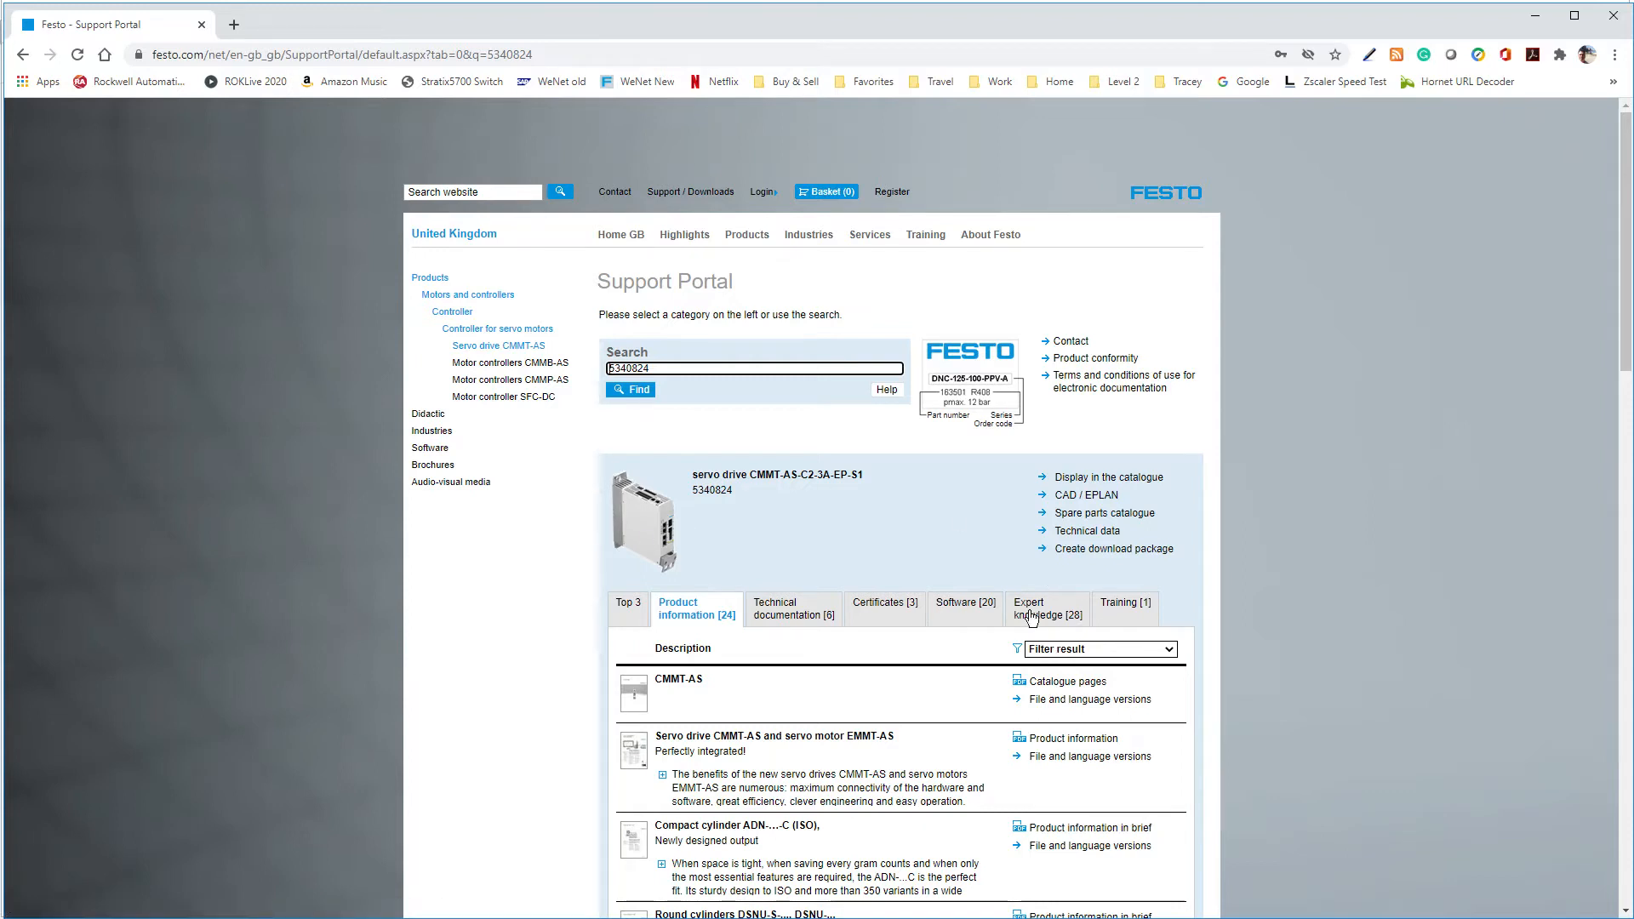
click(795, 609)
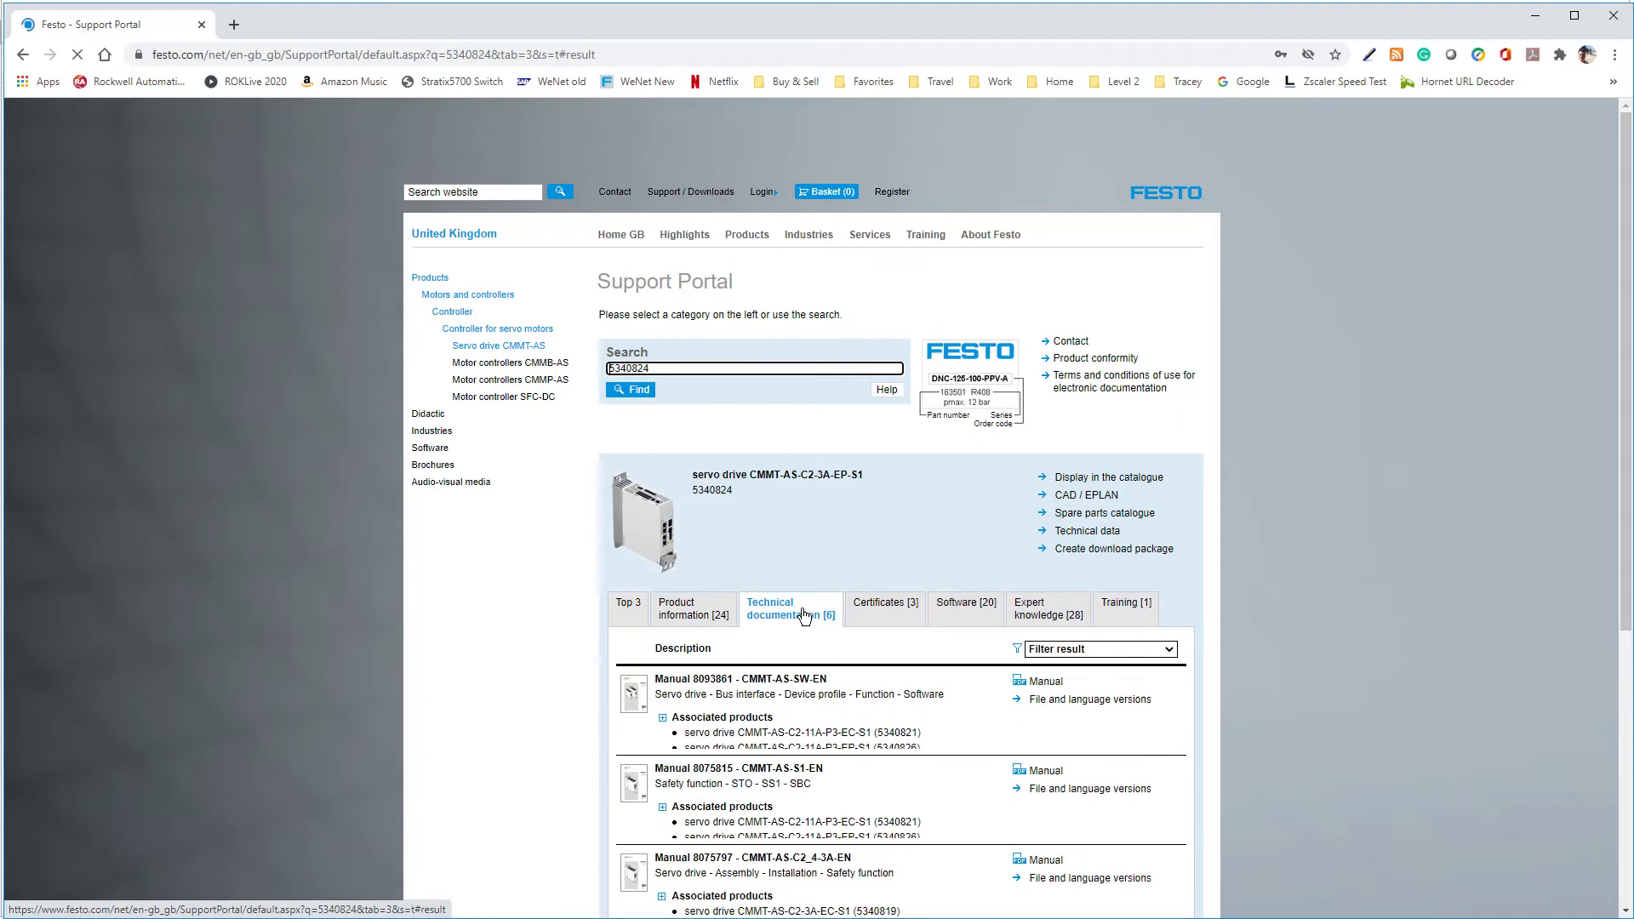
scroll(1329, 633, down, 3)
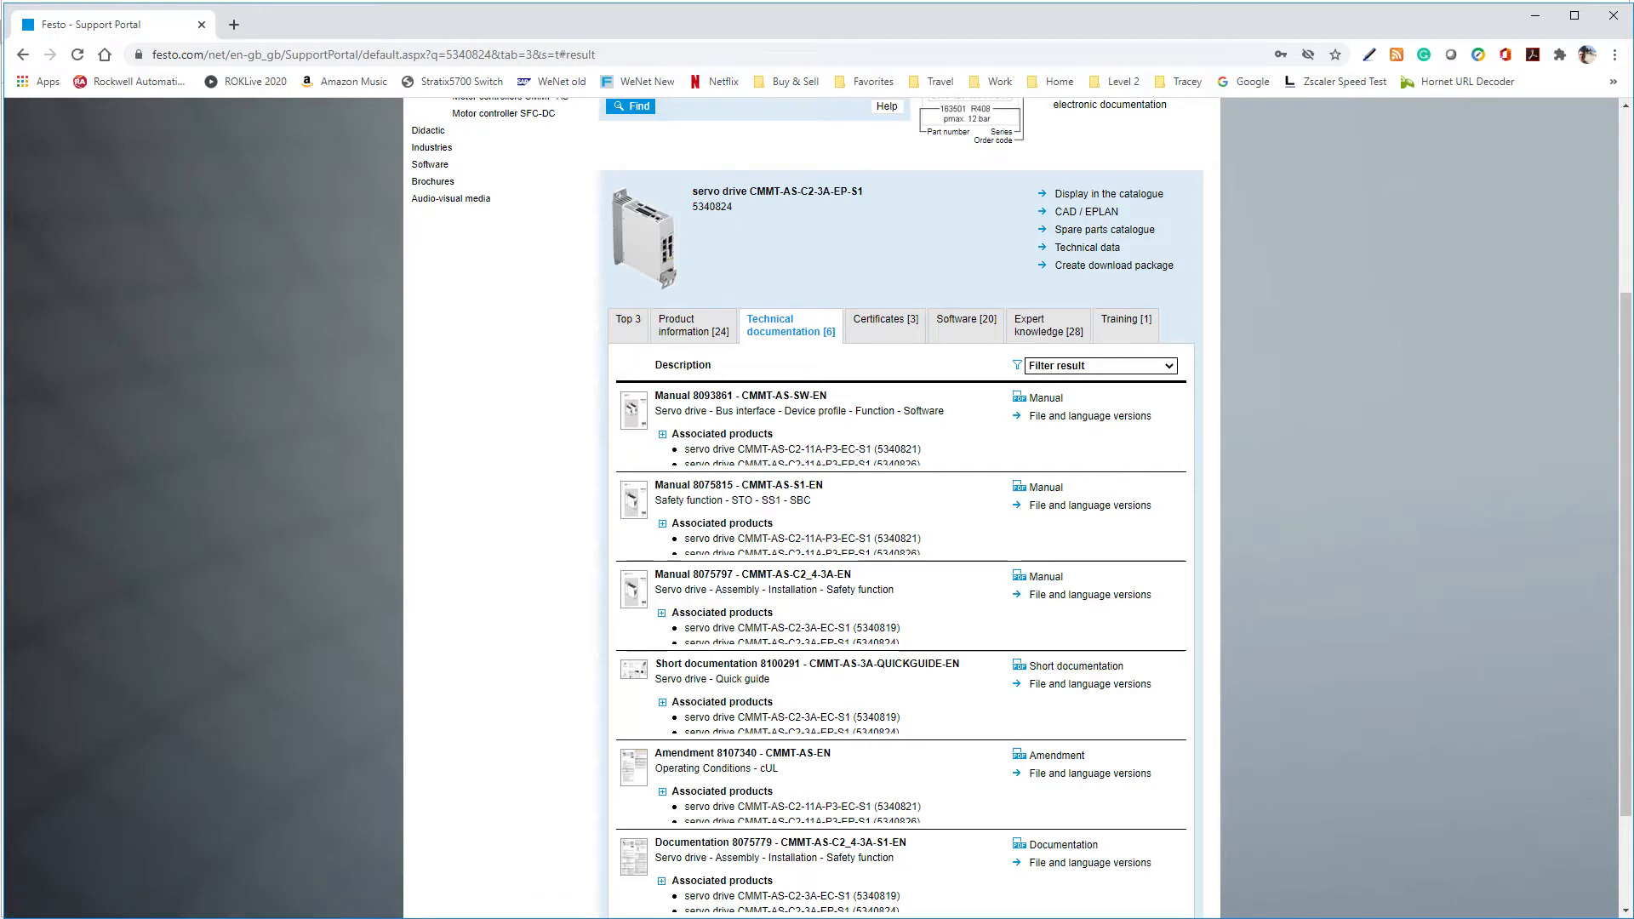
Switch to the CMMT-AS-SW manual in Acrobat and examine the section 13.4.4 telegram tables, comparing telegrams 1, 102 and 111
key(alt+Tab)
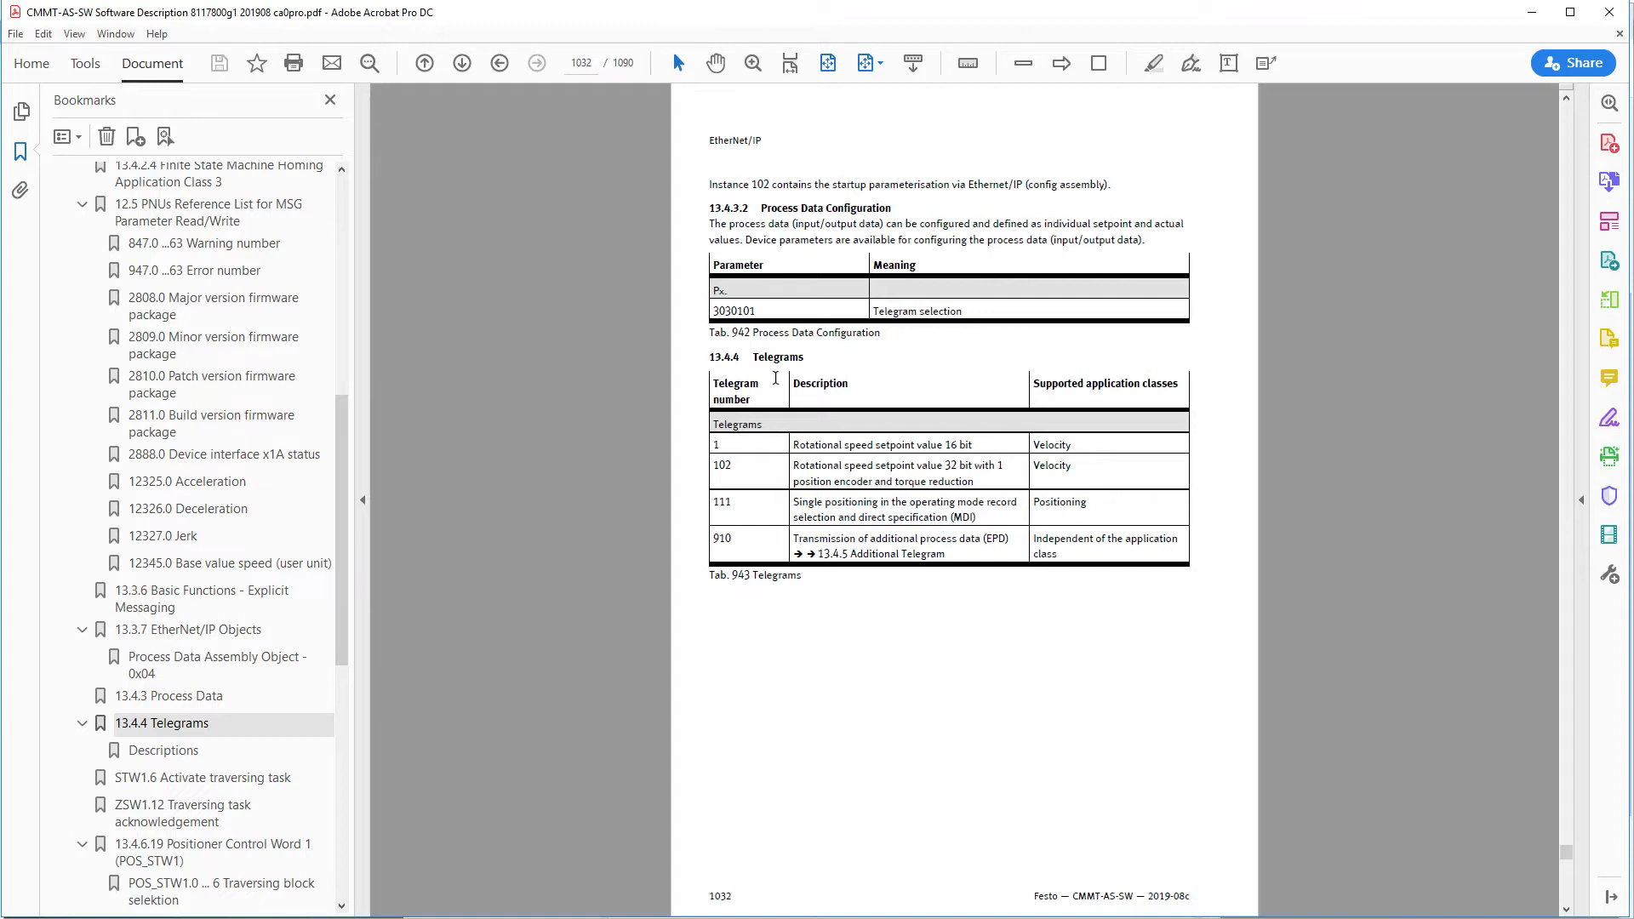
click(764, 358)
drag(1082, 448, 1025, 444)
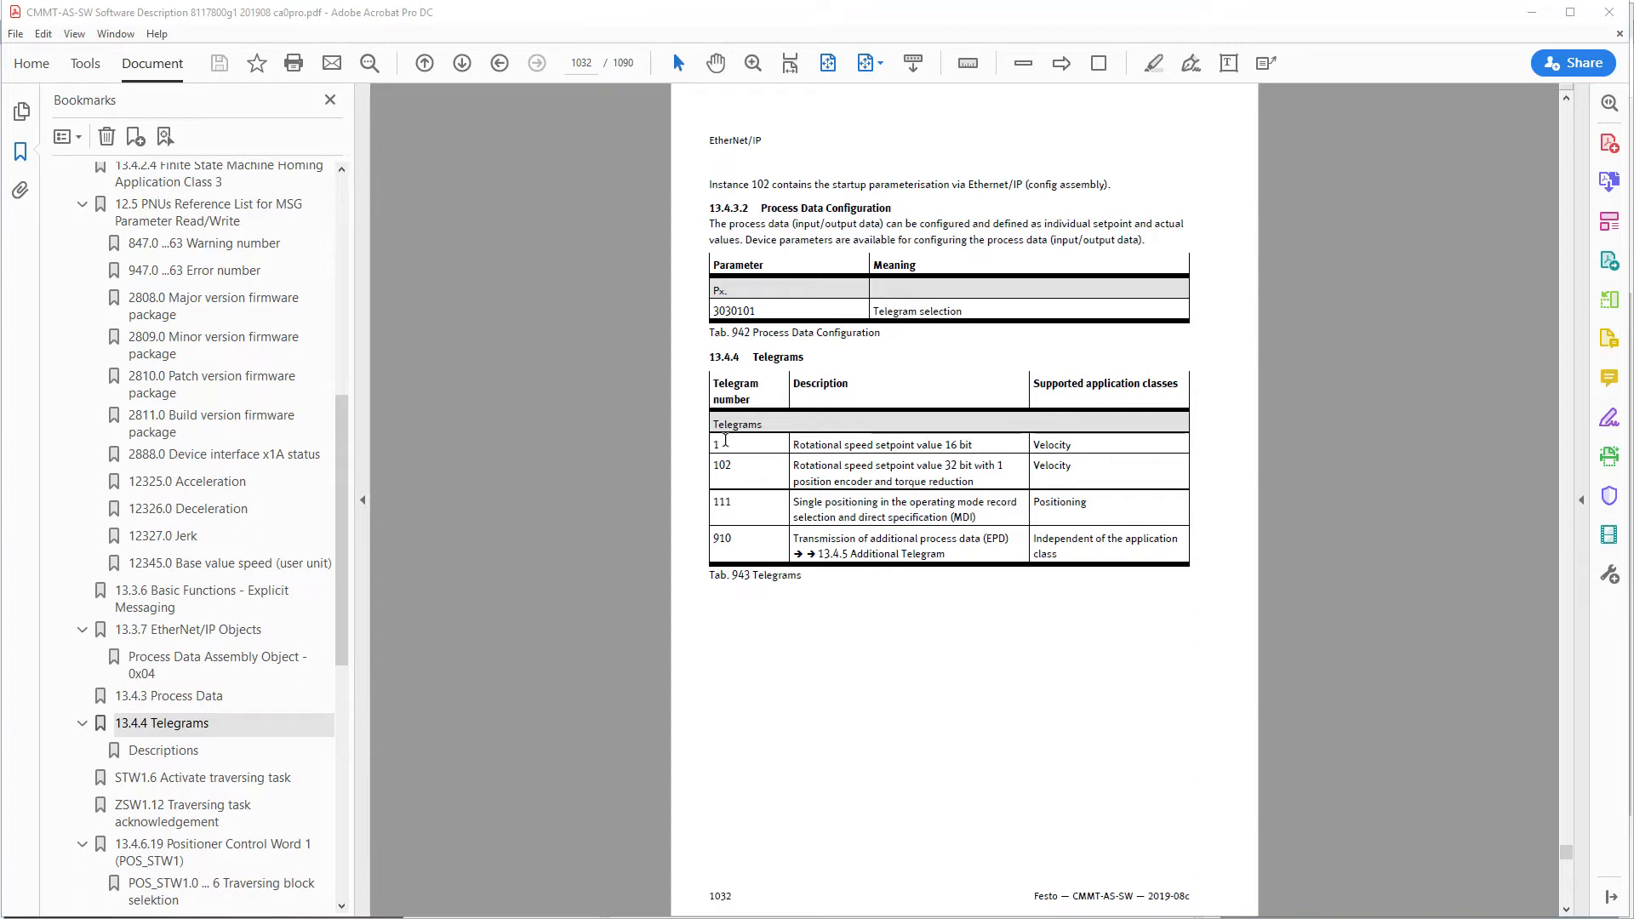
scroll(845, 678, down, 1)
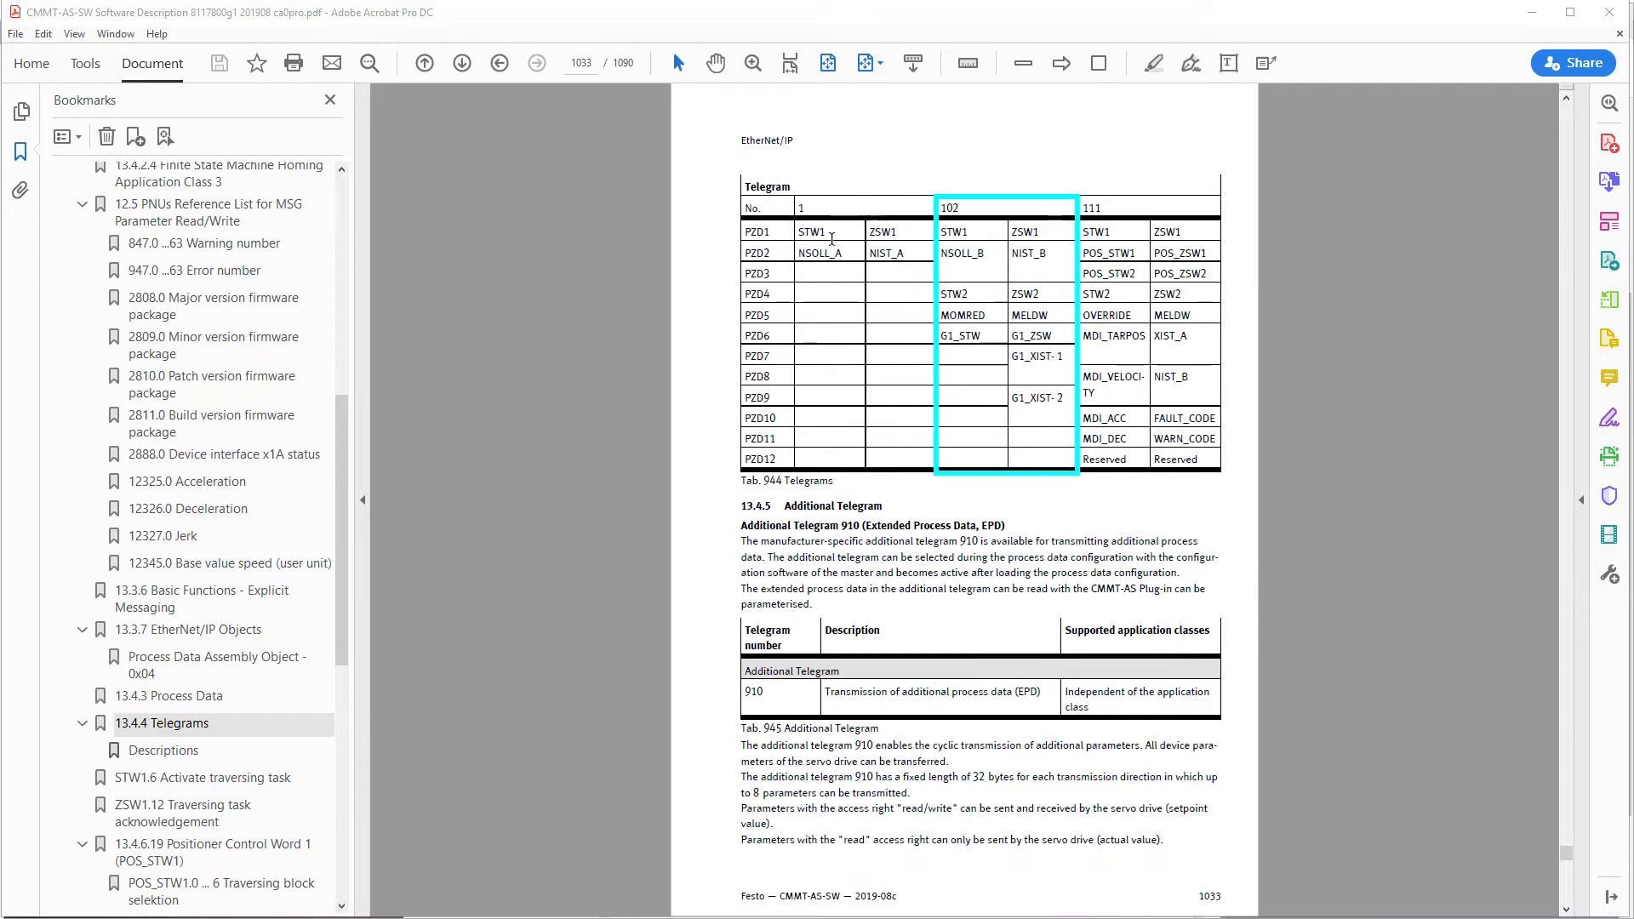
drag(832, 239, 900, 244)
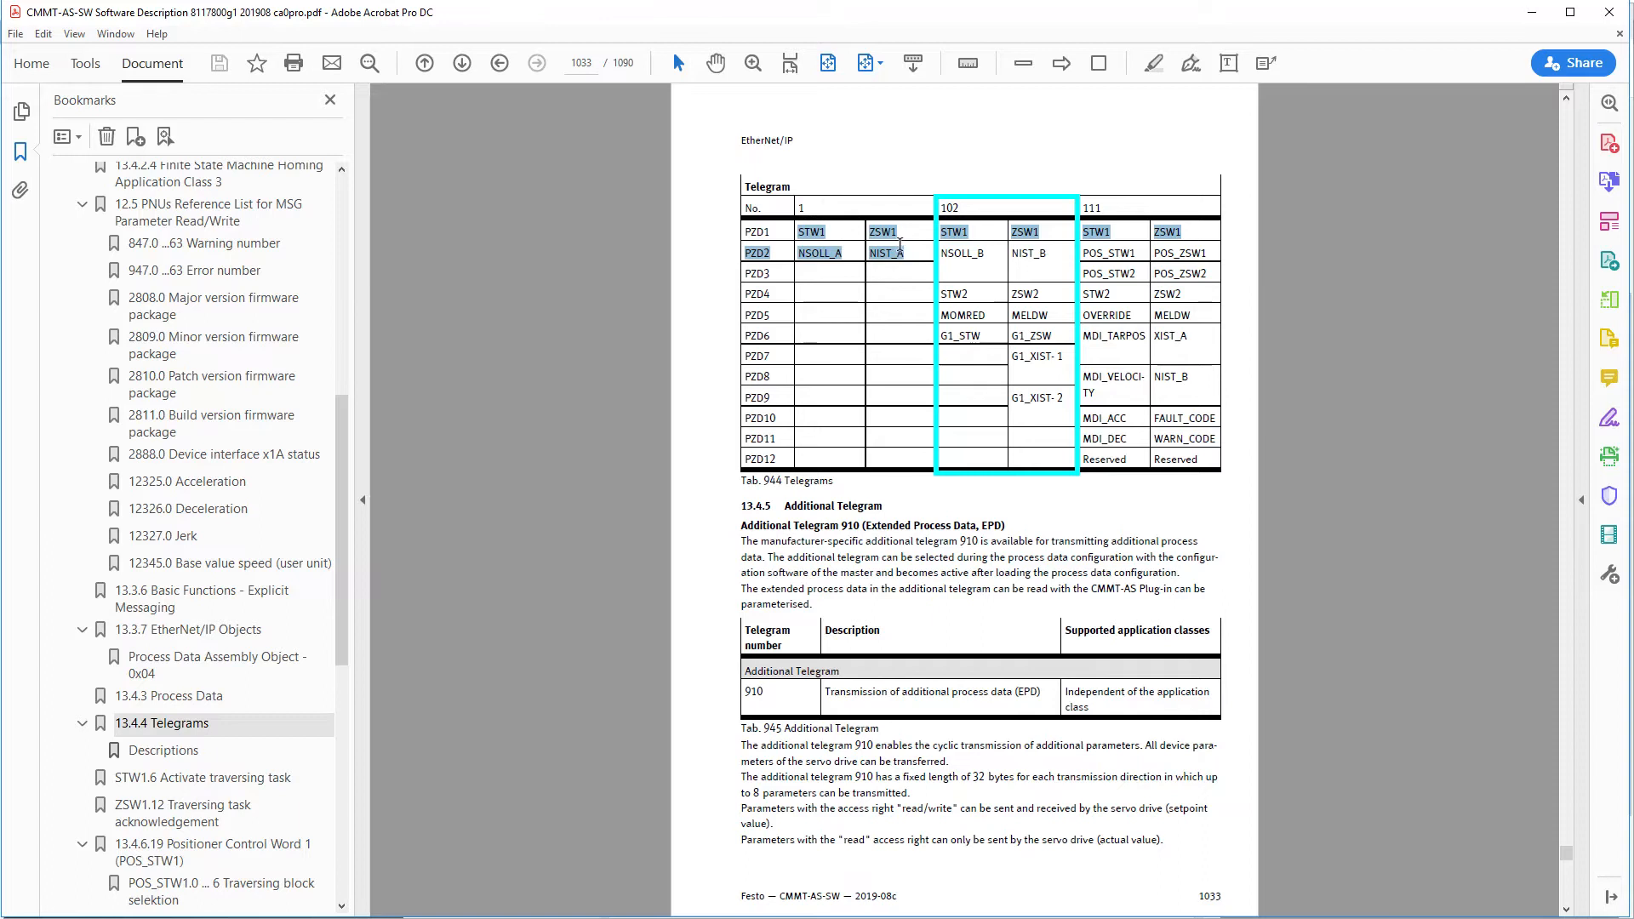
click(1003, 197)
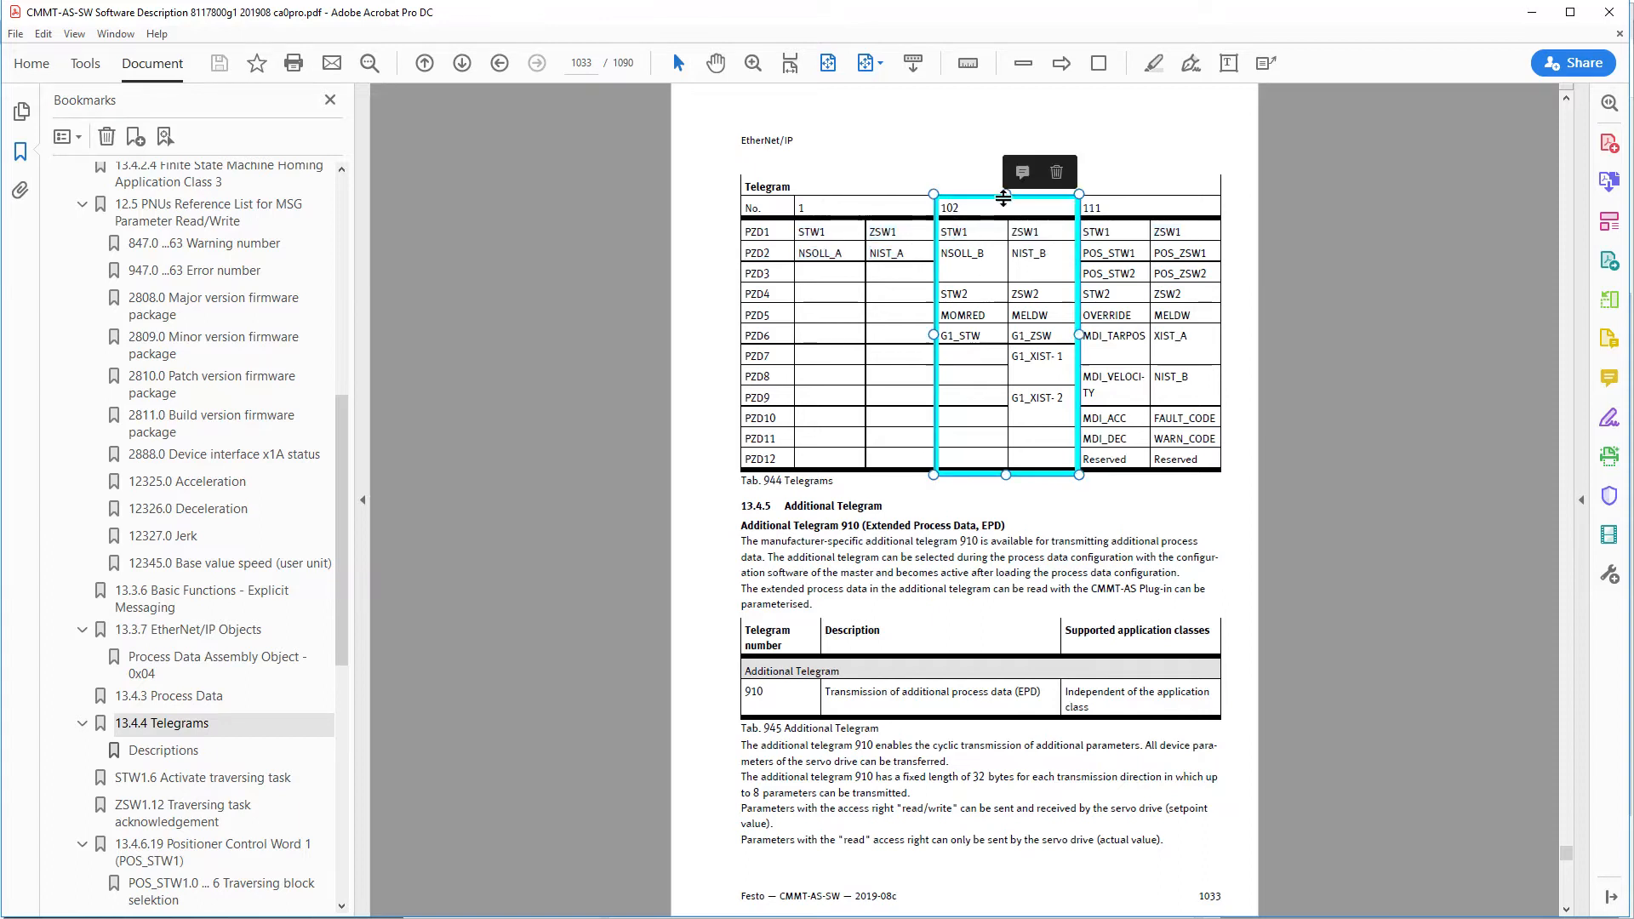
click(1067, 575)
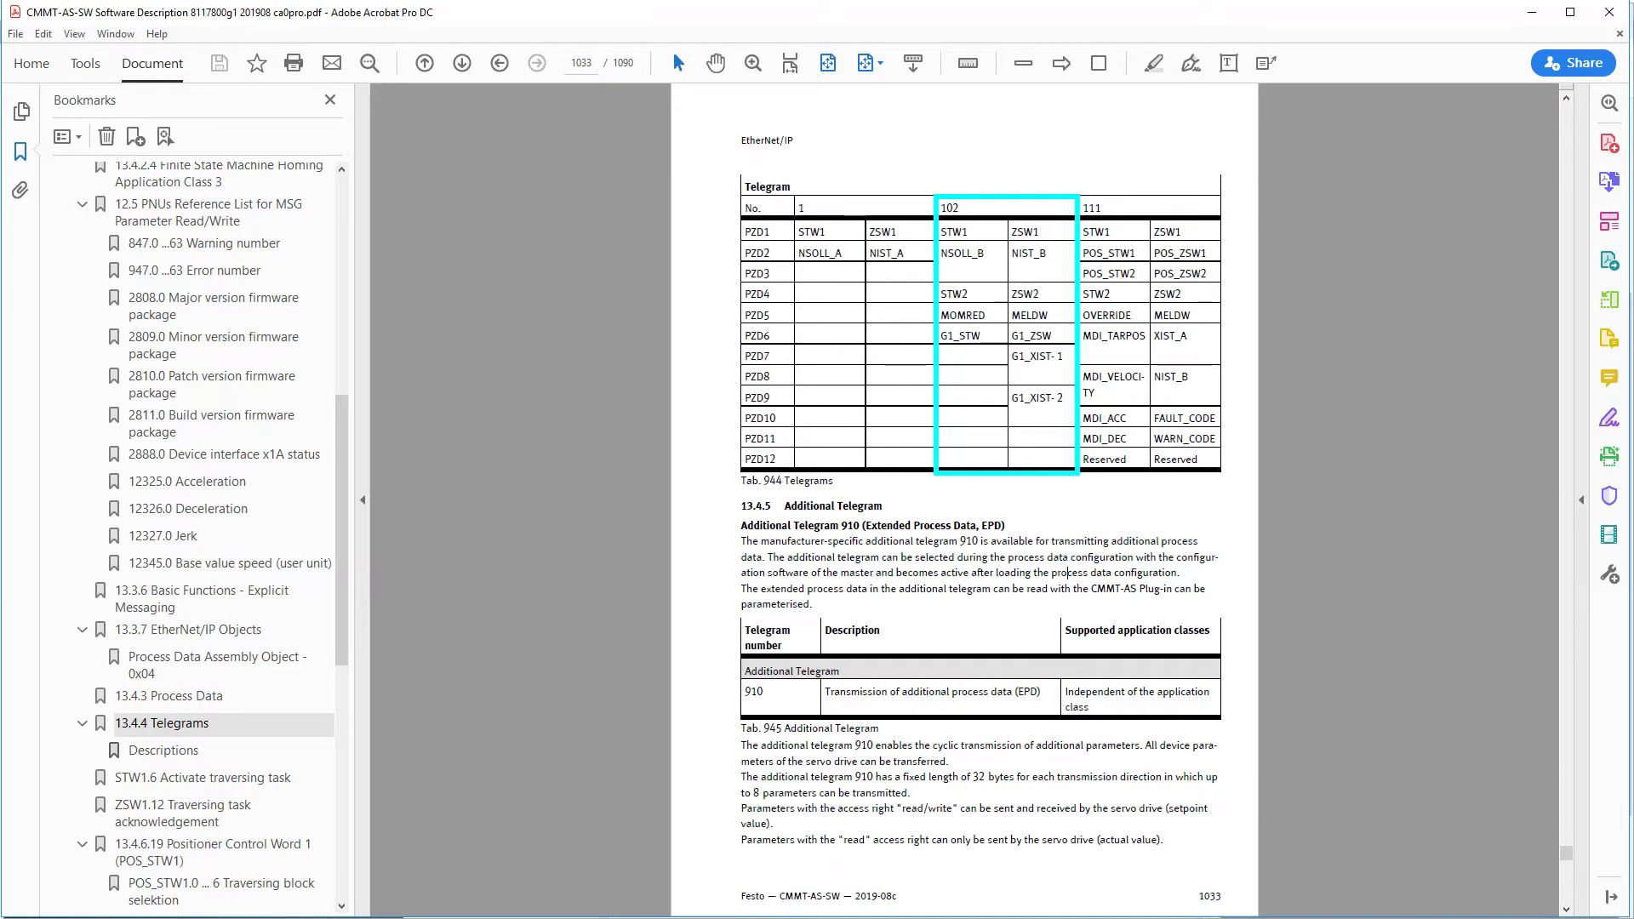
Switch to the PROFIdrive specification workbook in Excel and examine Telegram 102's control and status words, including the ZSW1 status bits
key(alt+Tab)
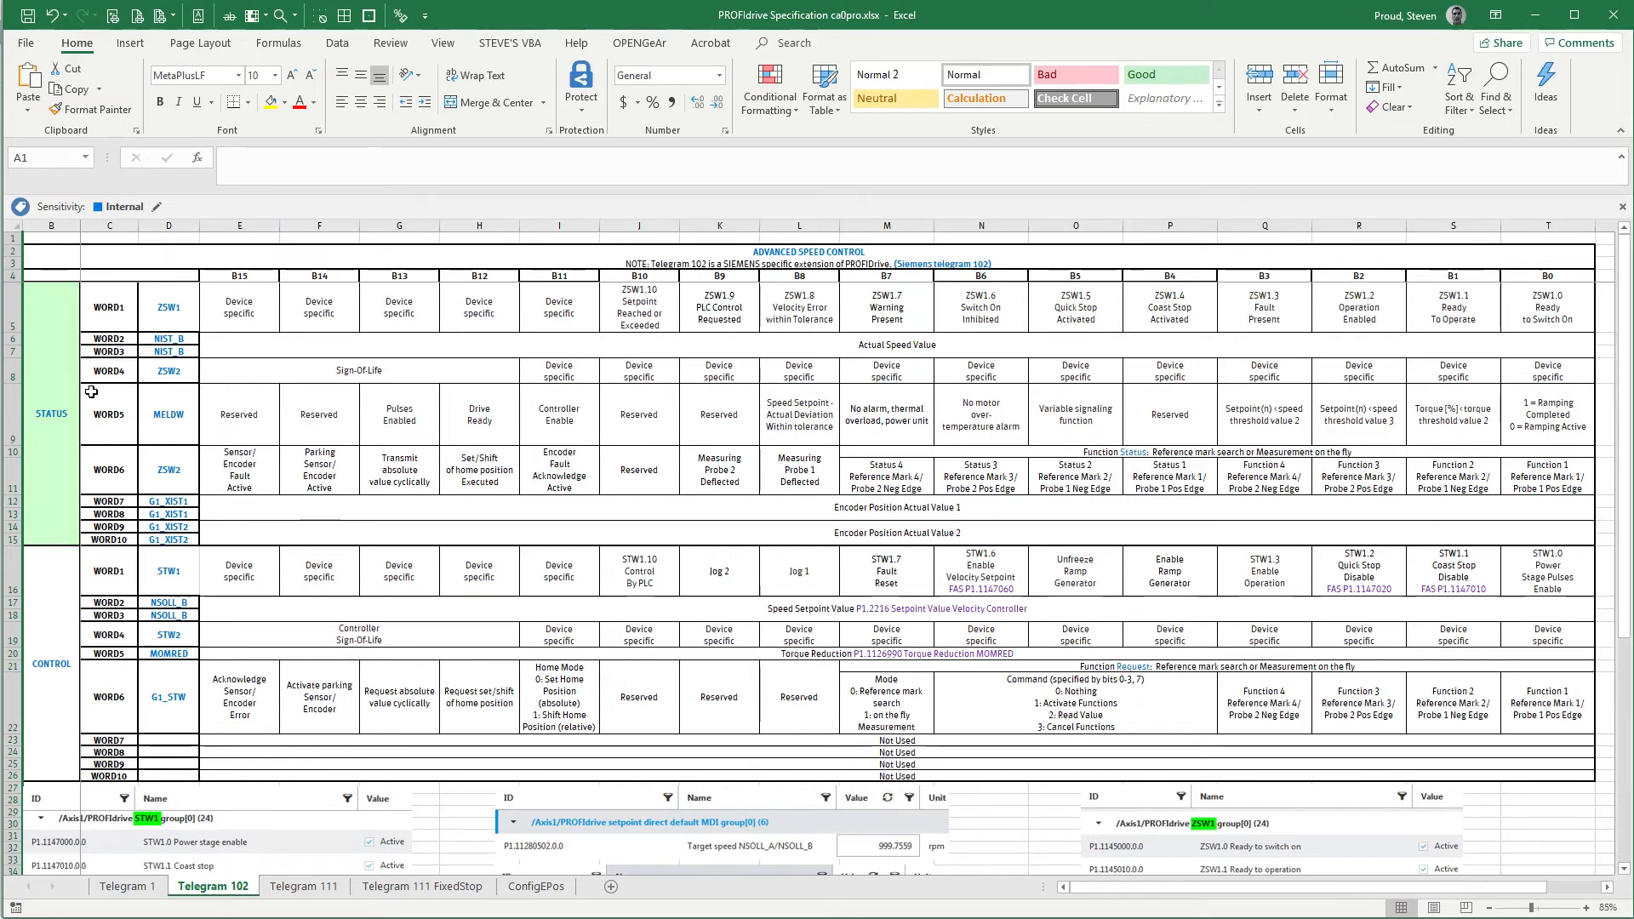
drag(123, 537, 100, 765)
drag(102, 545, 118, 306)
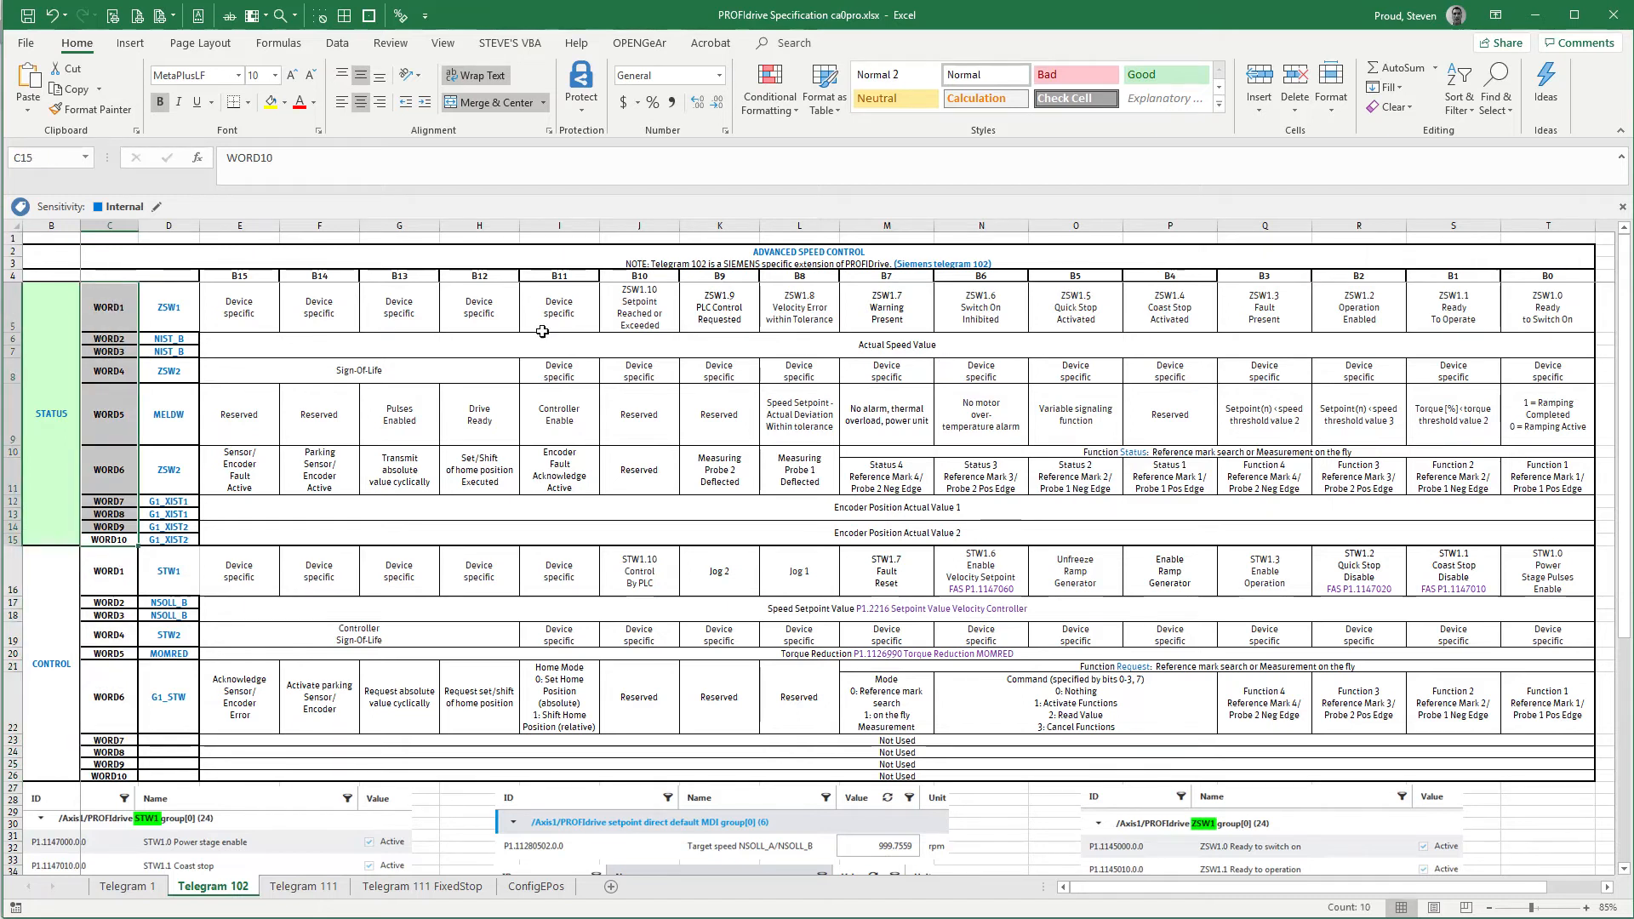
click(1504, 314)
click(1478, 317)
click(1329, 312)
click(1140, 315)
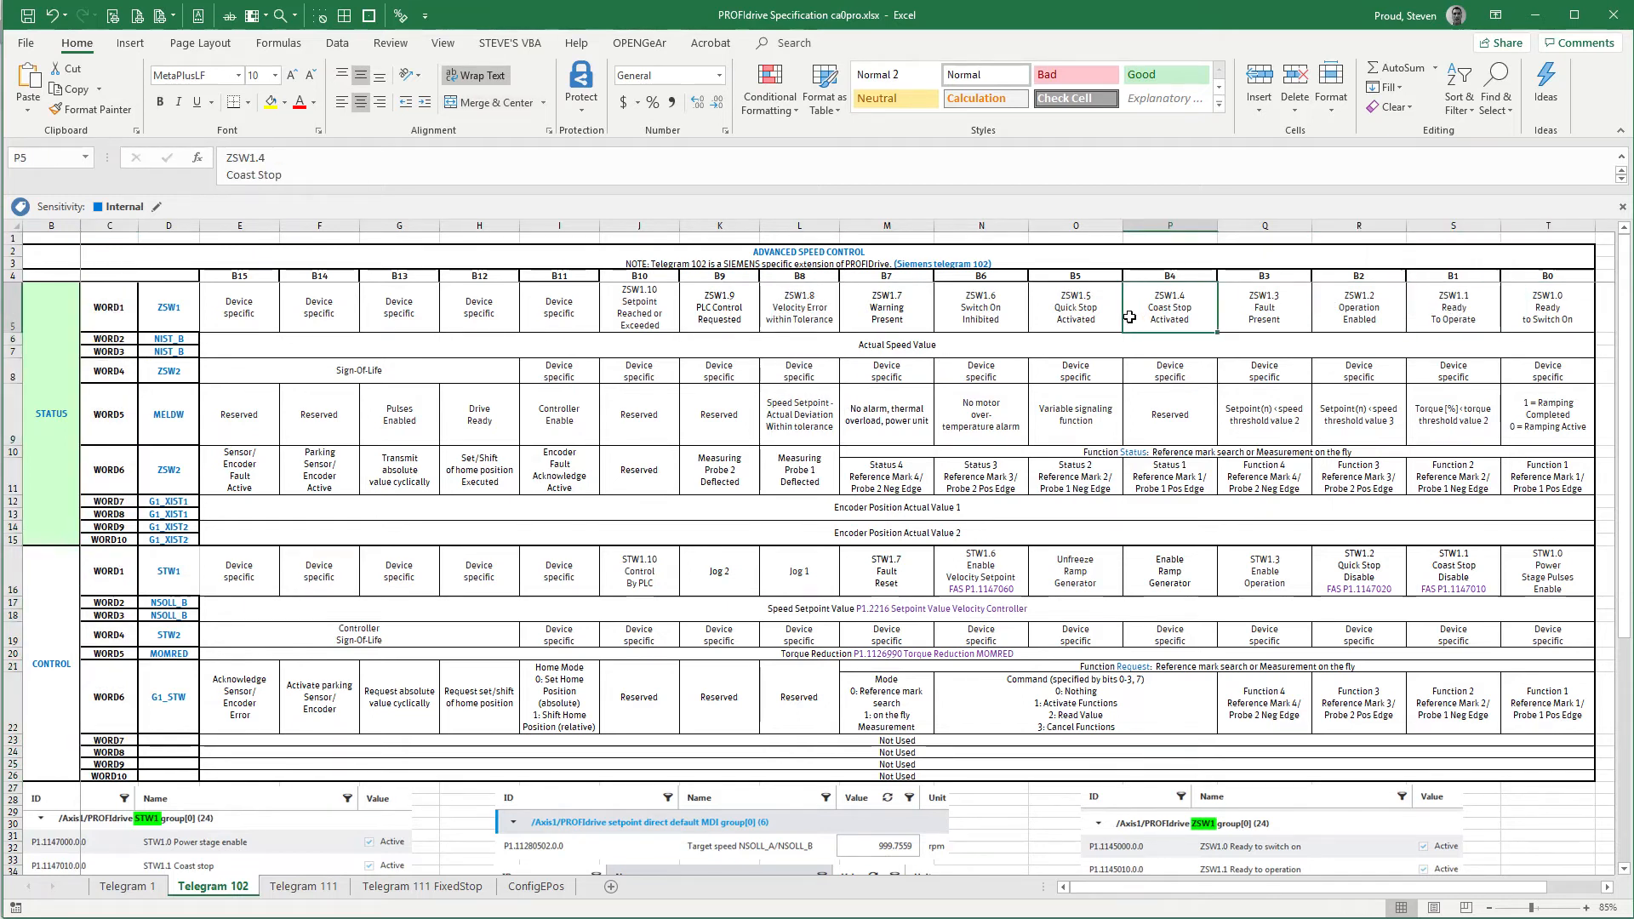
click(887, 313)
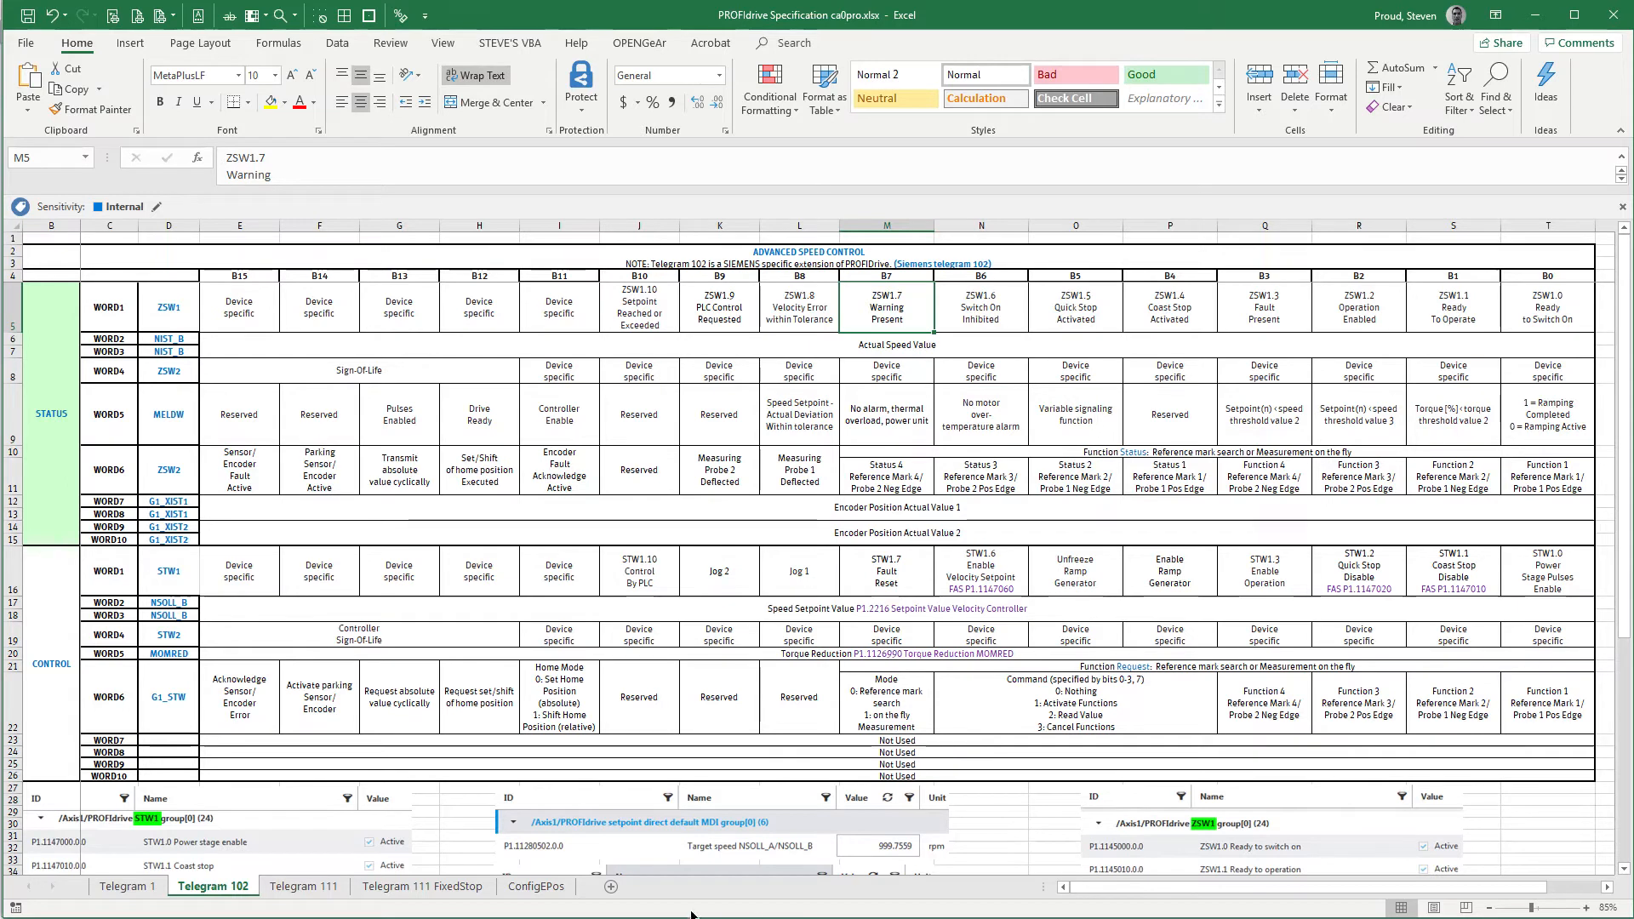
Review the basic speed control layout on the Telegram 1 sheet, then return to the Telegram 102 sheet
click(161, 885)
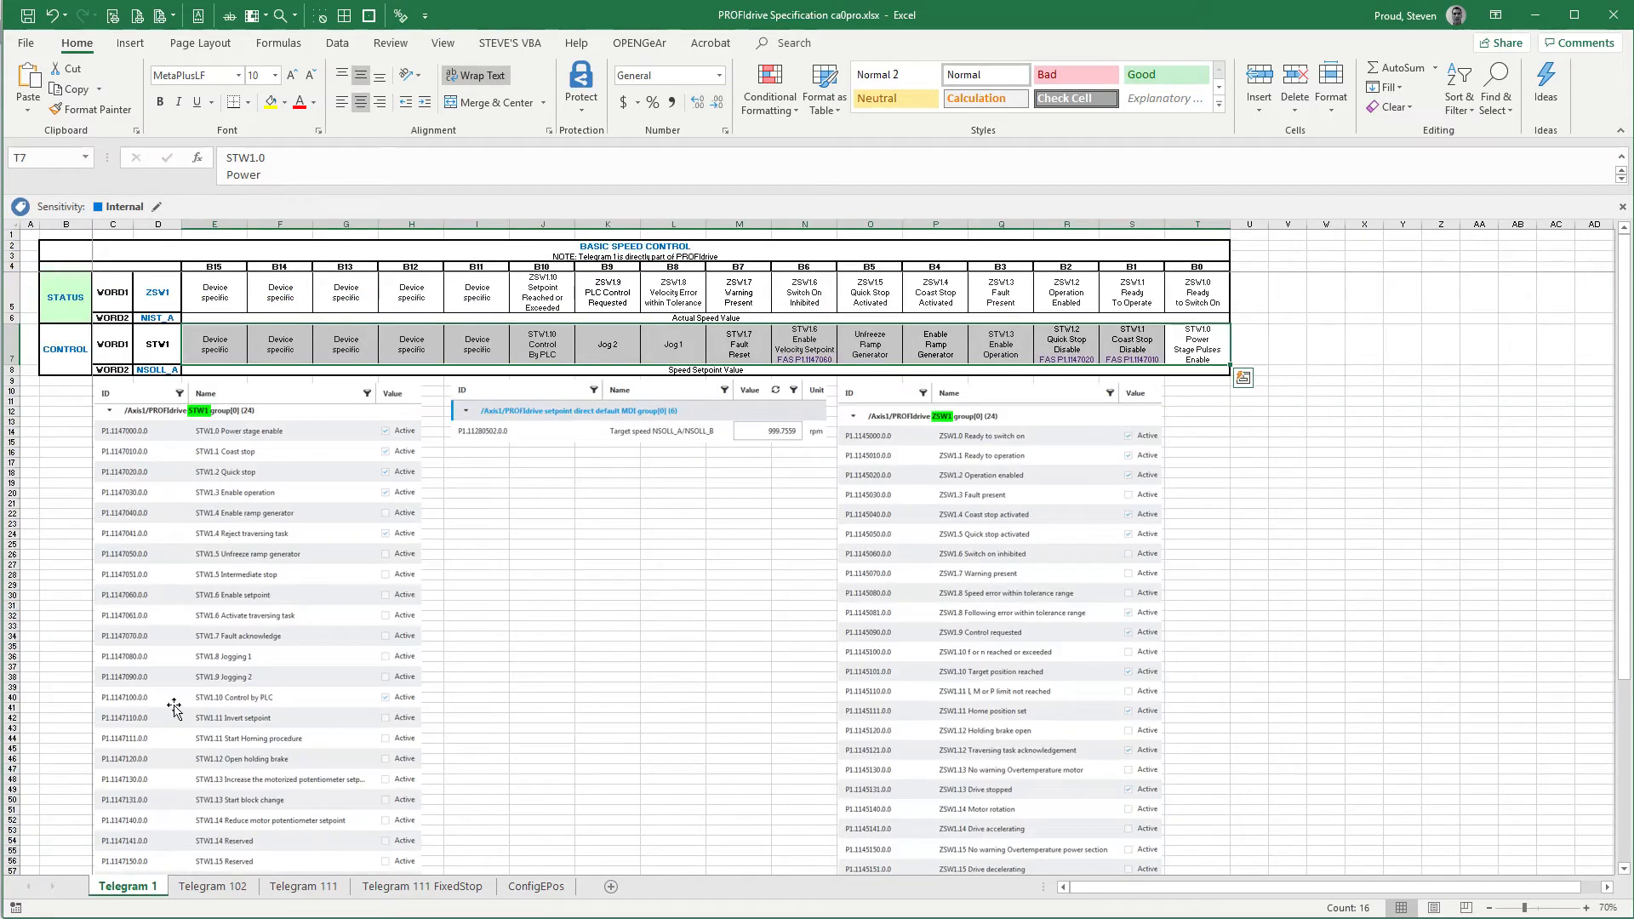
click(1273, 369)
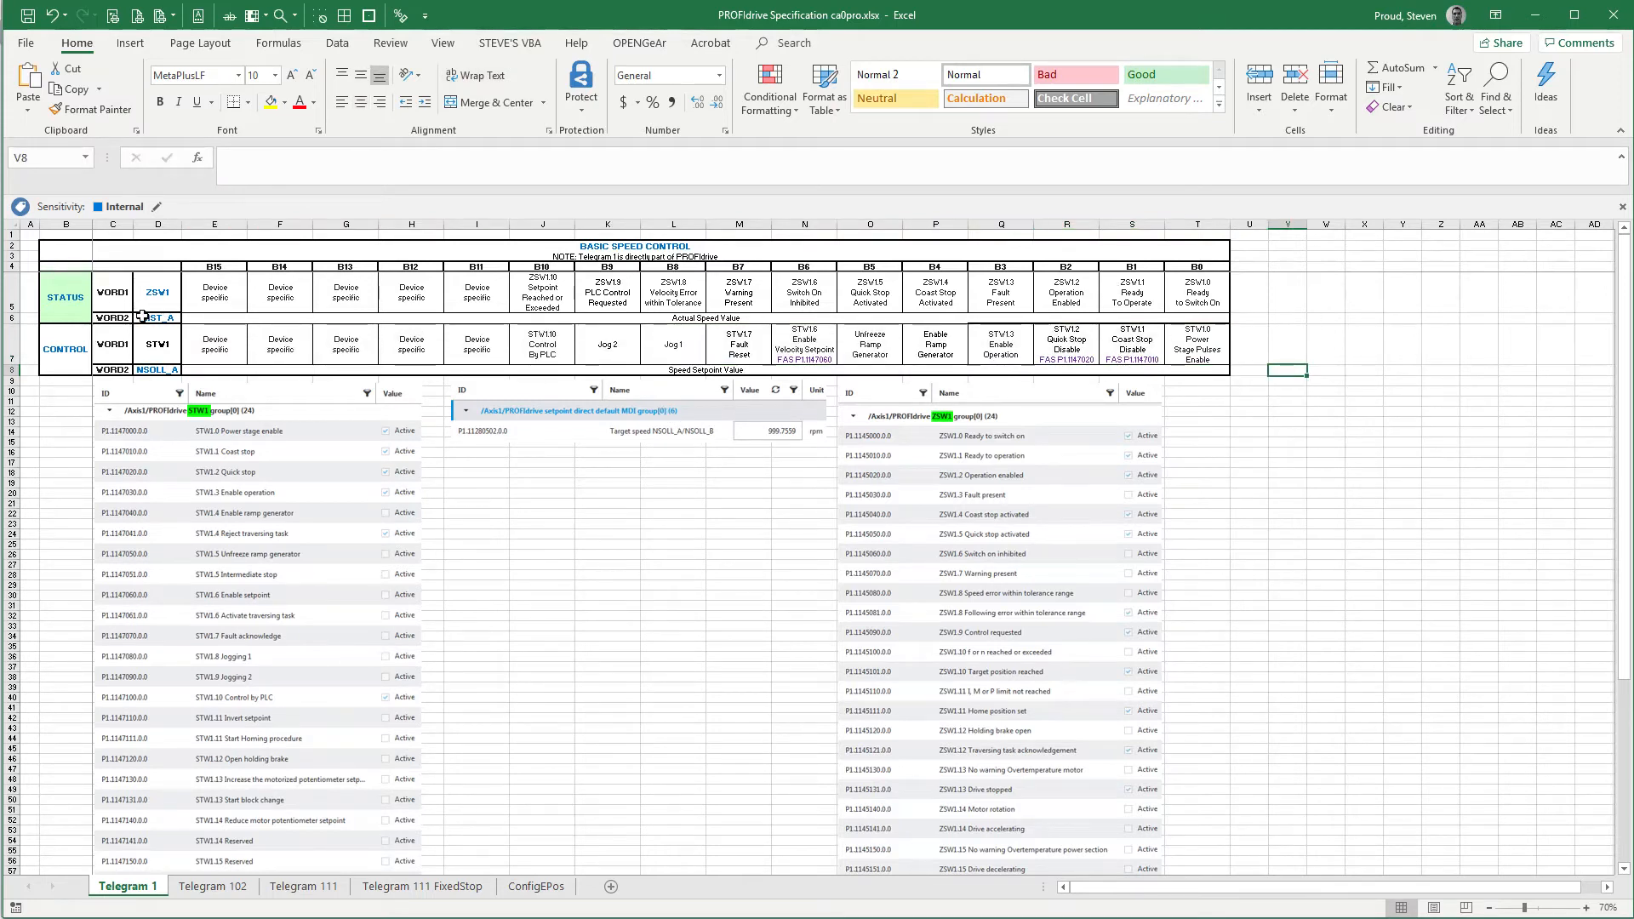
click(236, 894)
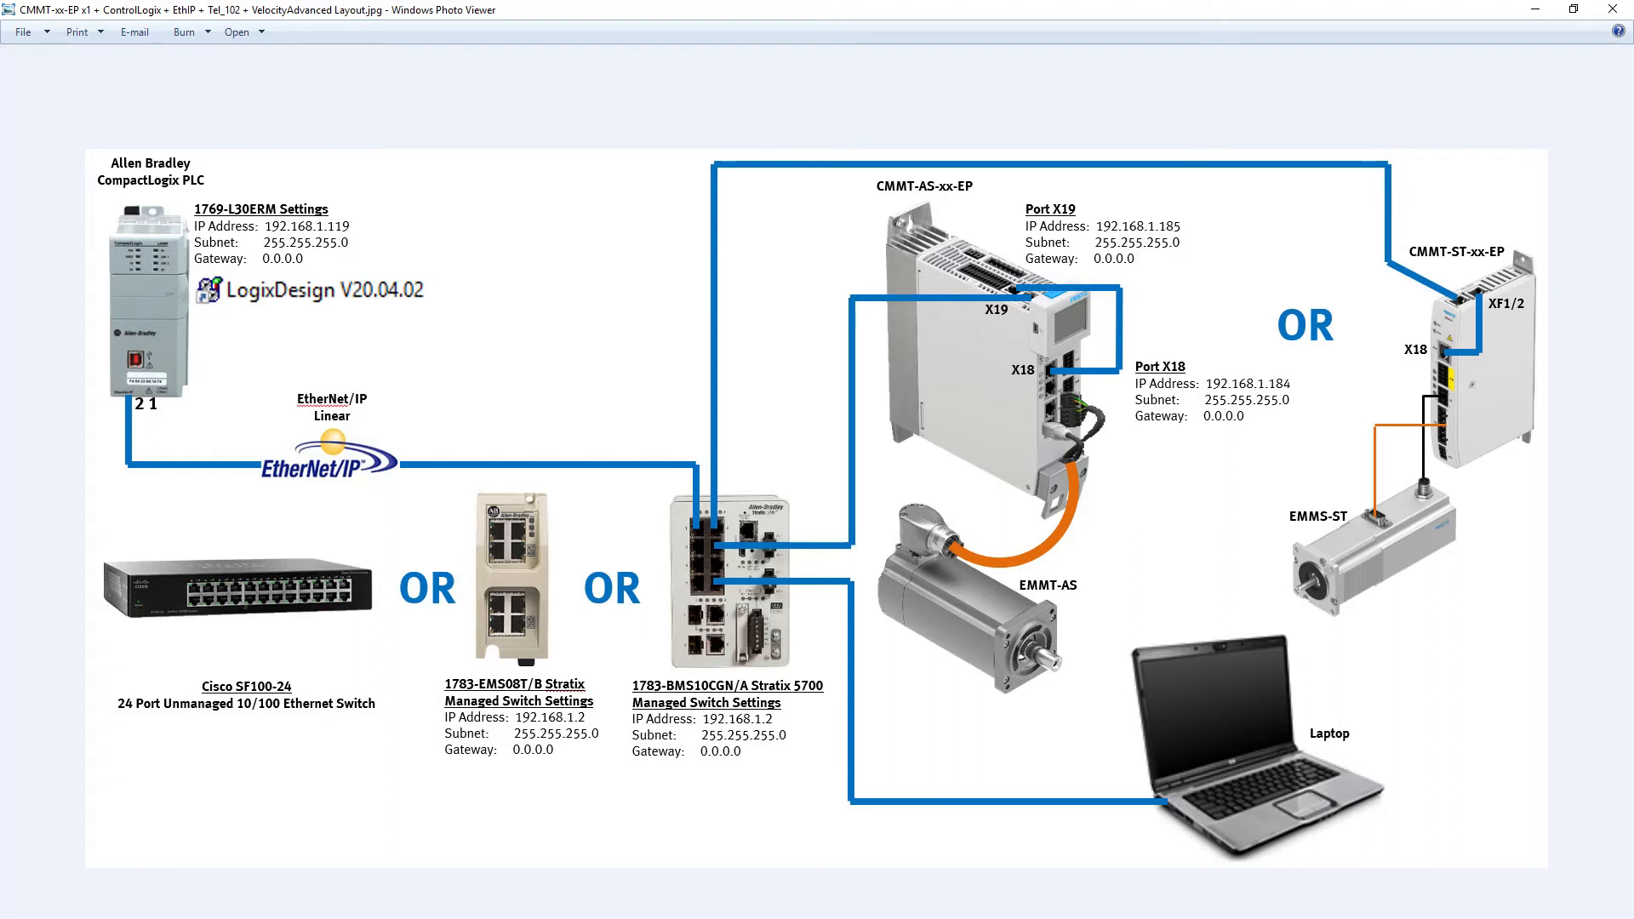
Switch back to the Support Portal in Chrome and list the drive's software, highlighting the Festo Automation Suite plug-in version 1.4.0.18
key(alt+Tab)
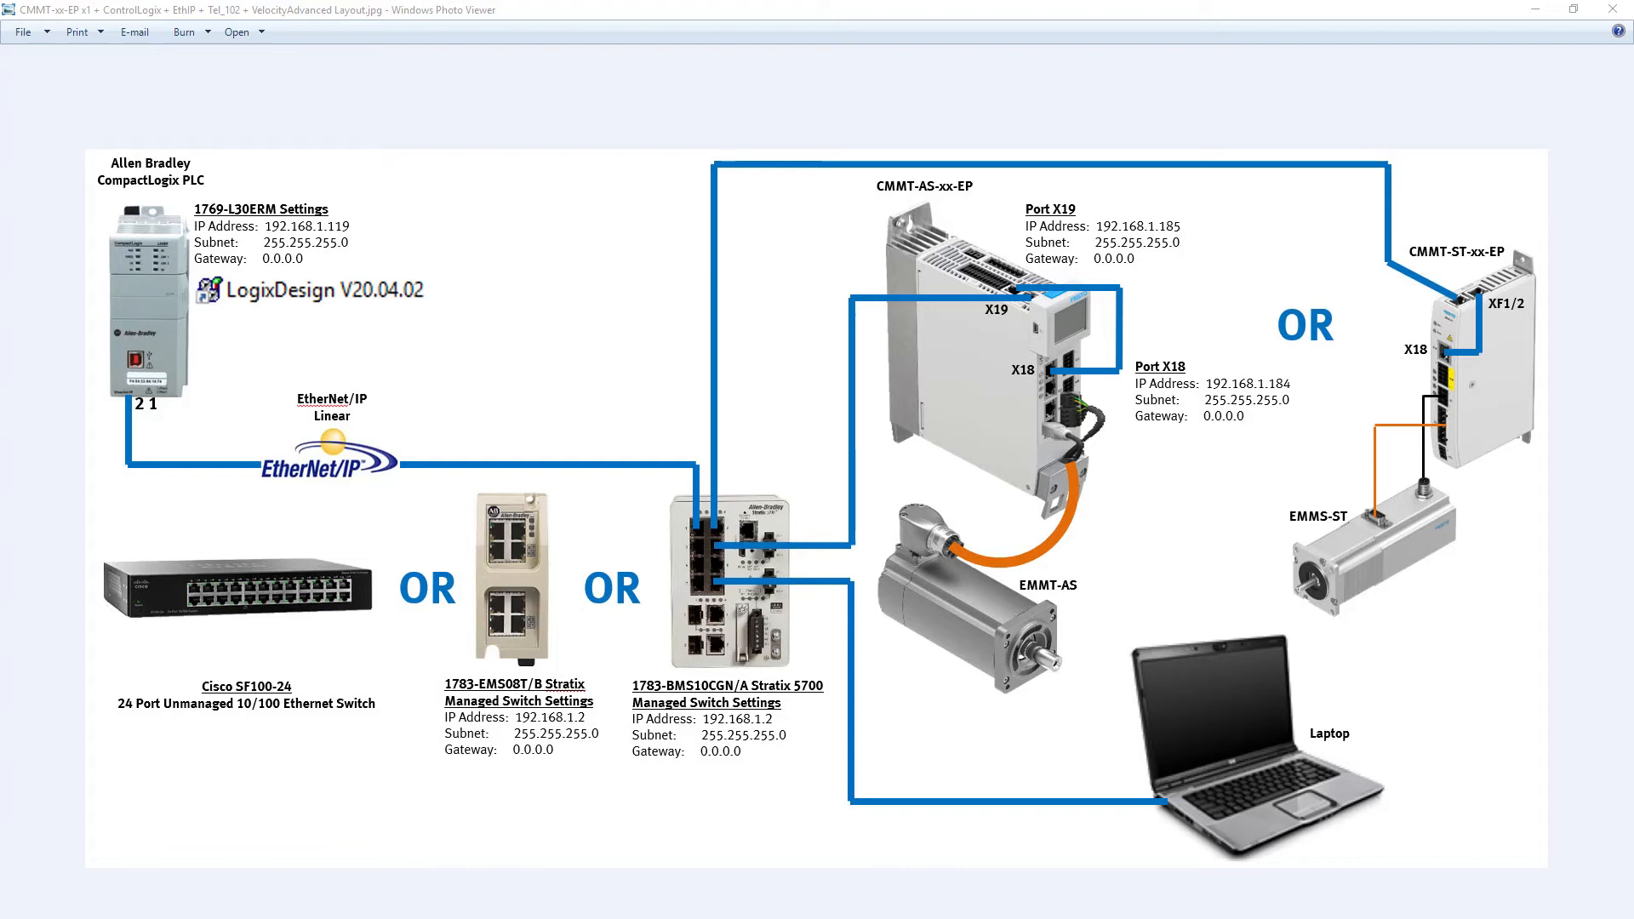
key(alt+Tab)
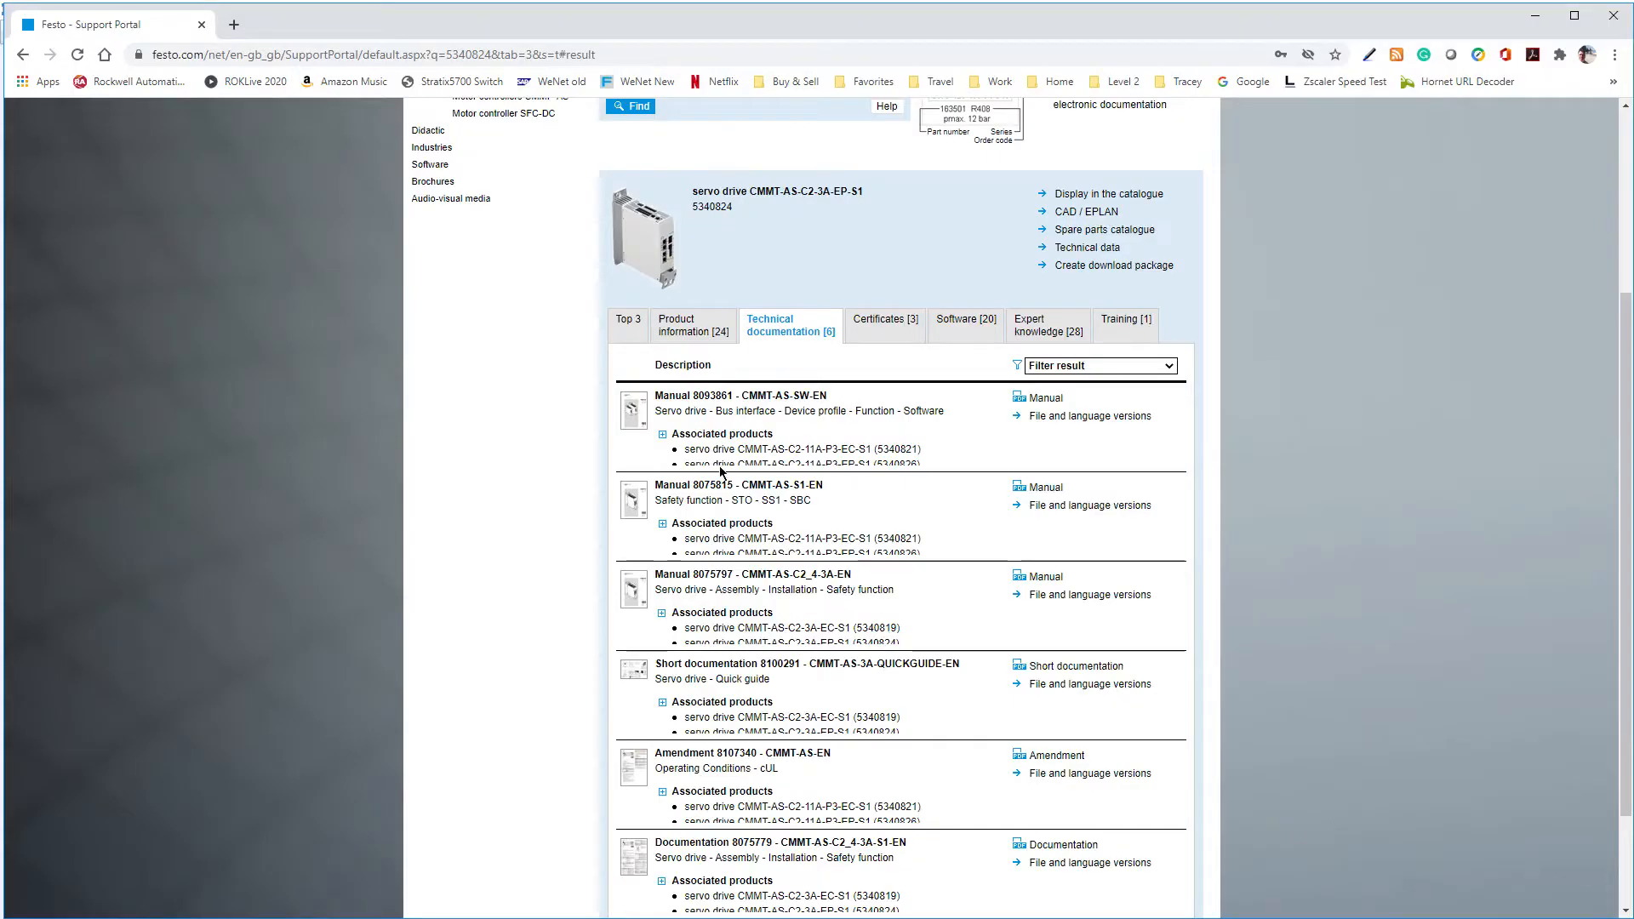
click(959, 321)
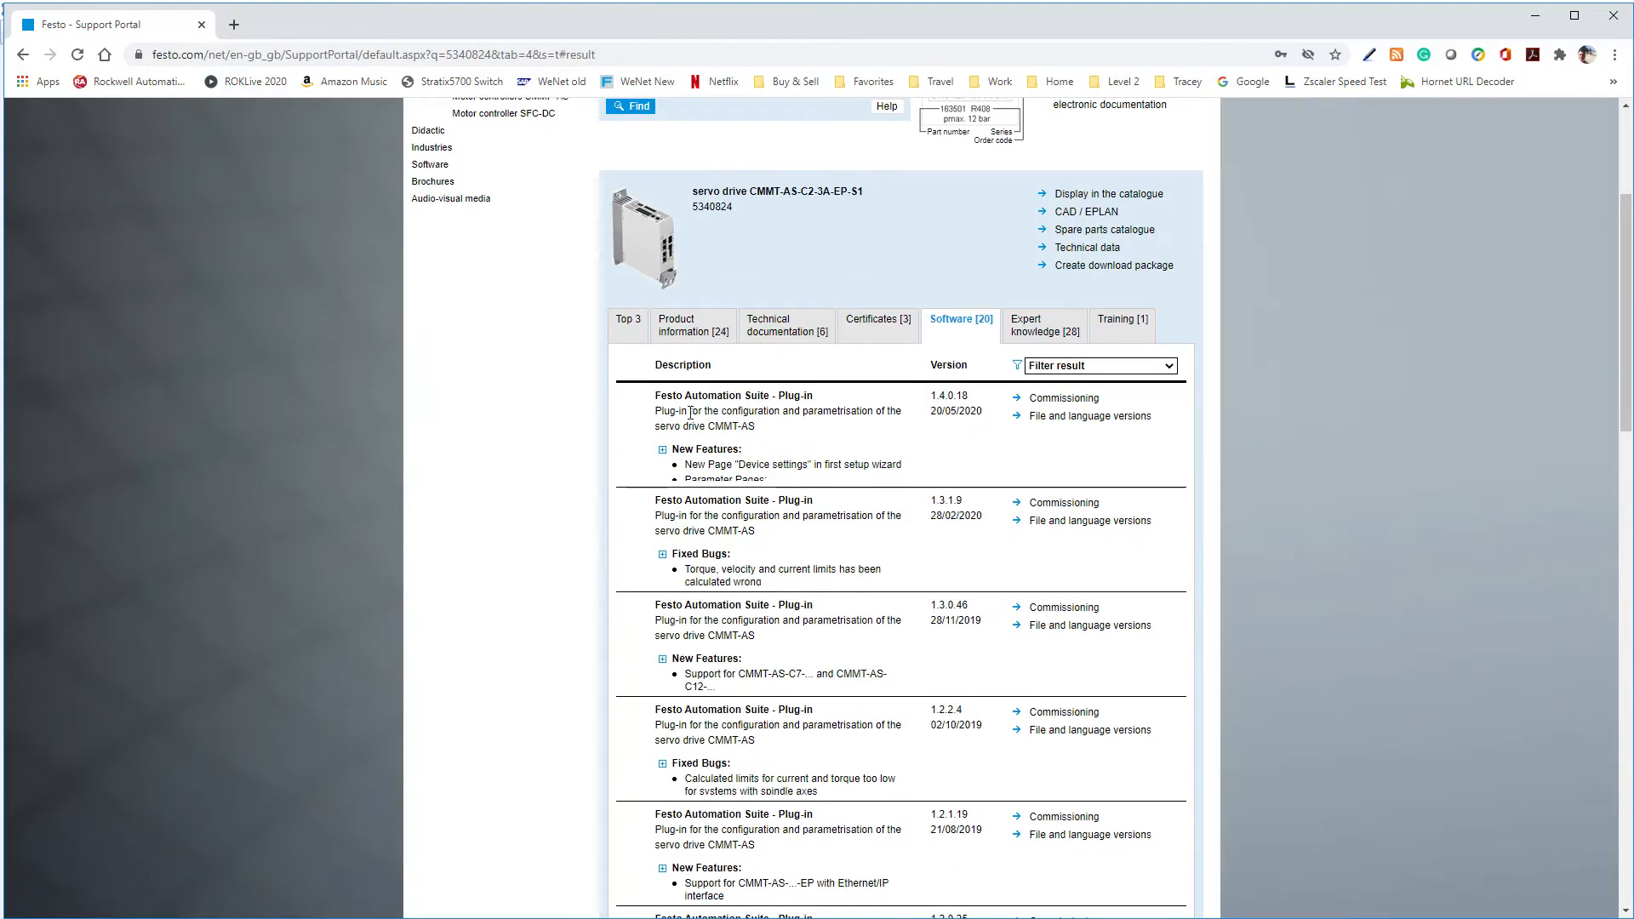
drag(654, 397, 833, 404)
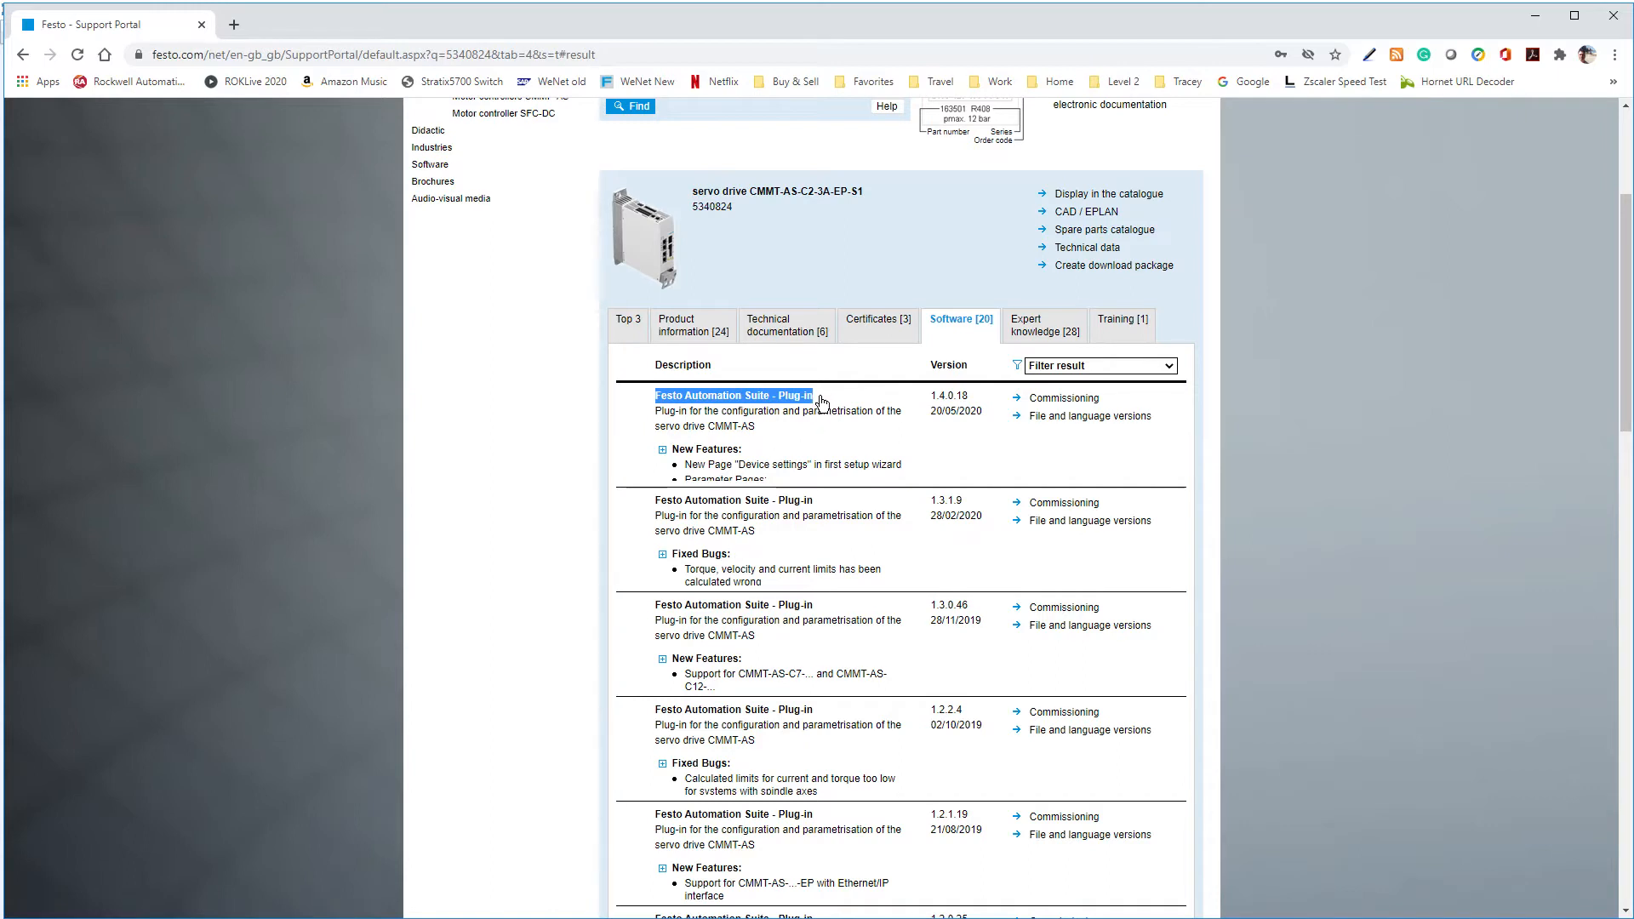
Find Festo Automation Suite 1.3.2 in the software list and expand its release notes to read the features, fixes and supported systems
scroll(543, 644, down, 7)
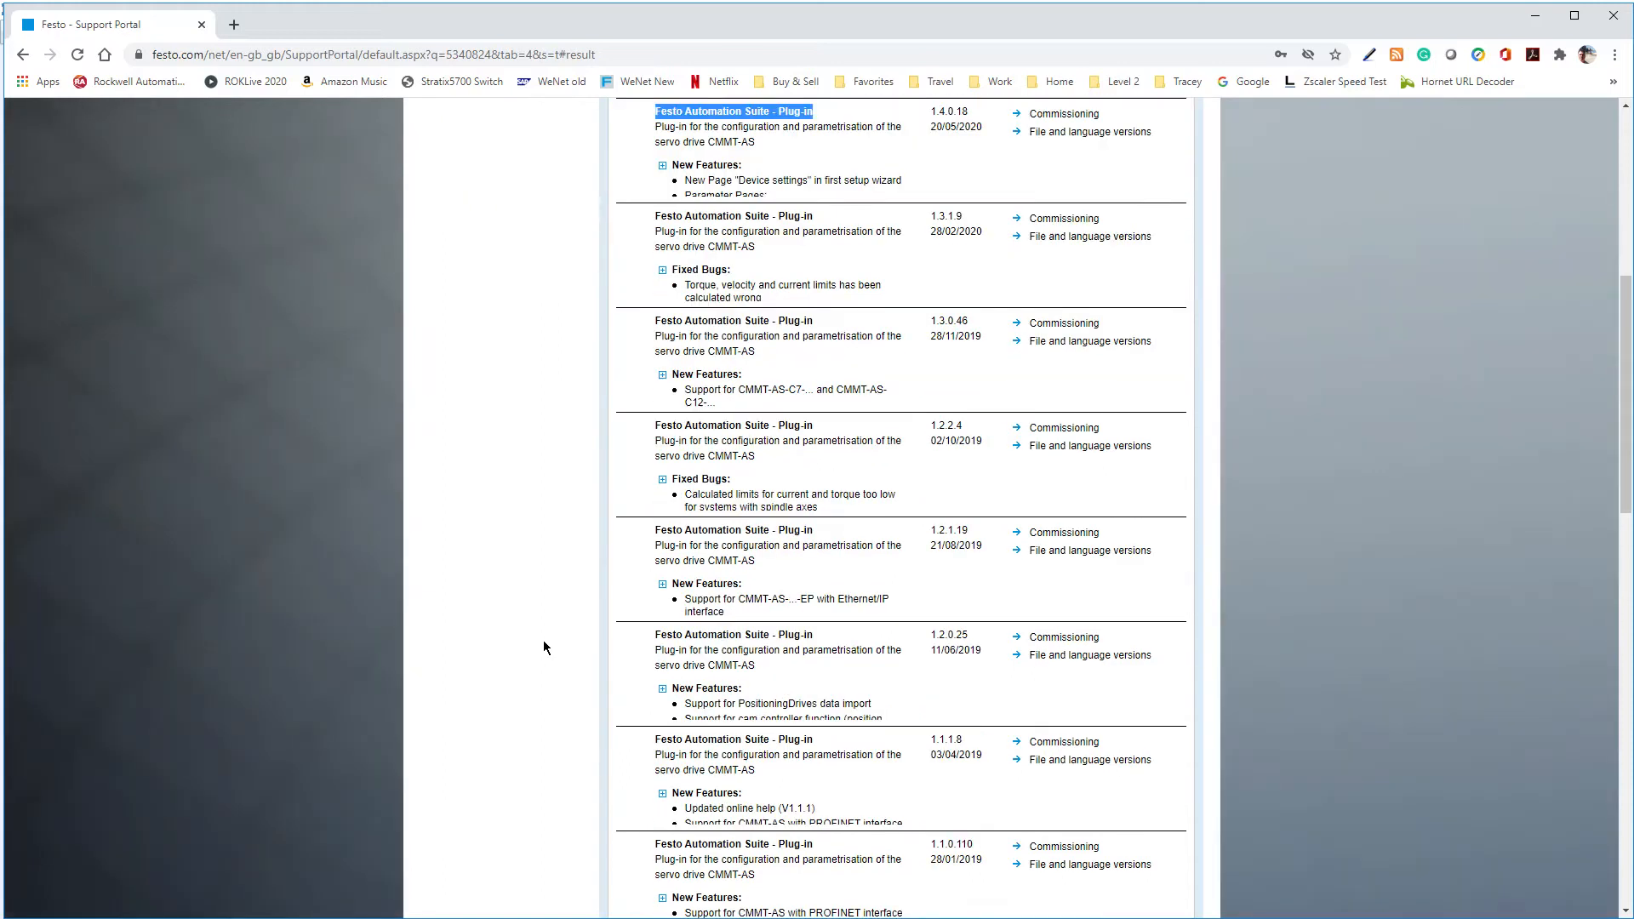
scroll(795, 650, down, 3)
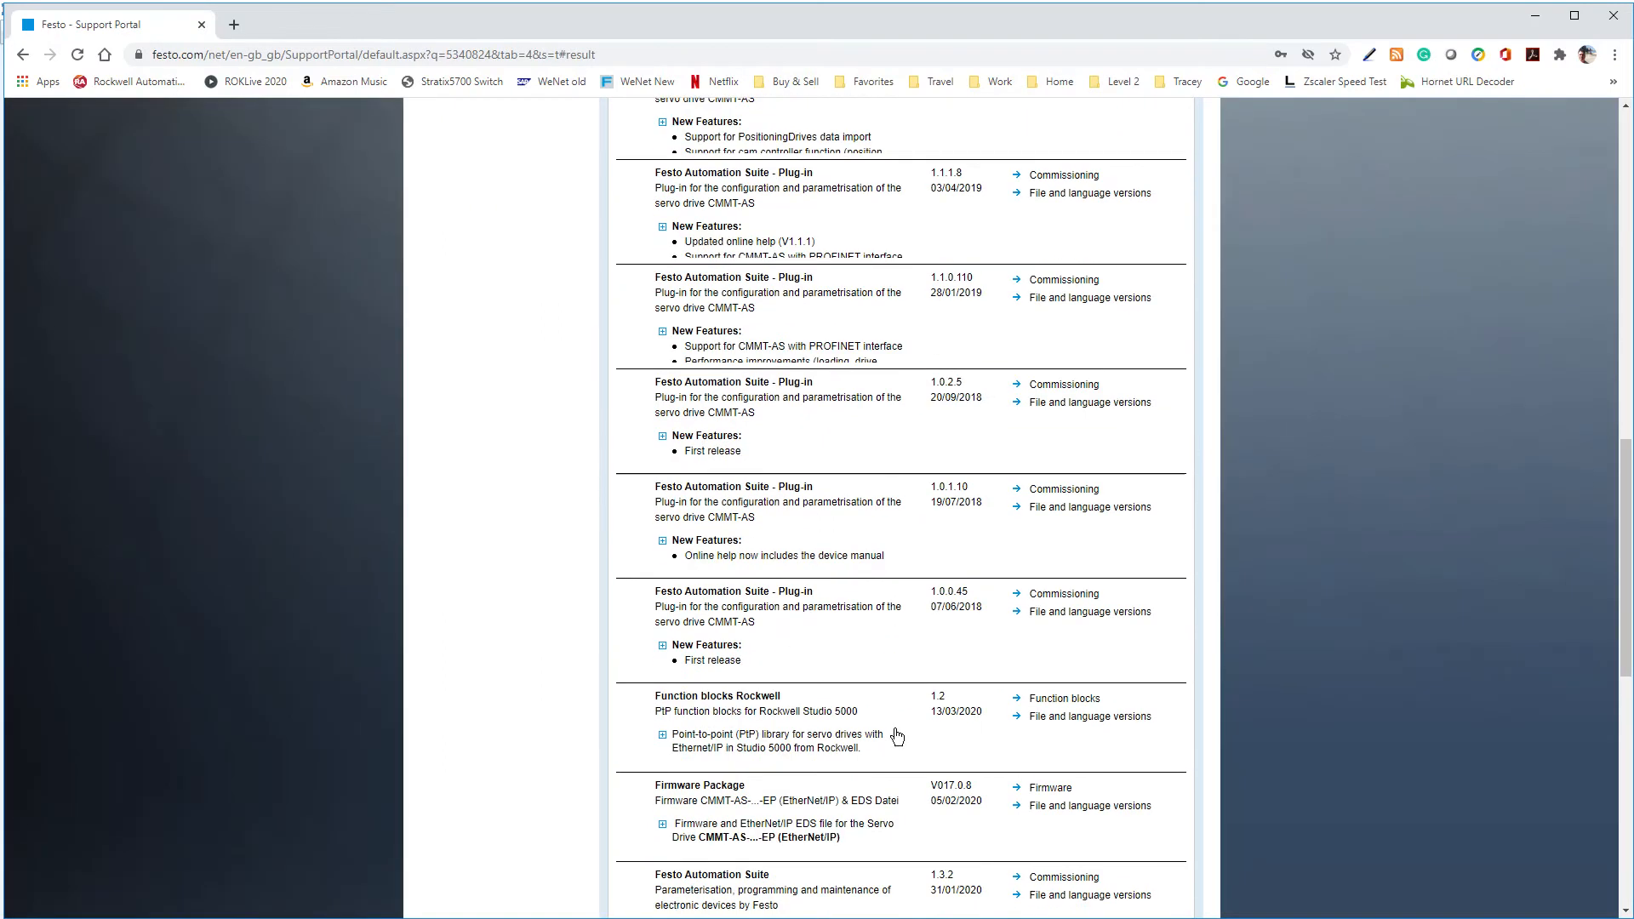
scroll(892, 735, down, 3)
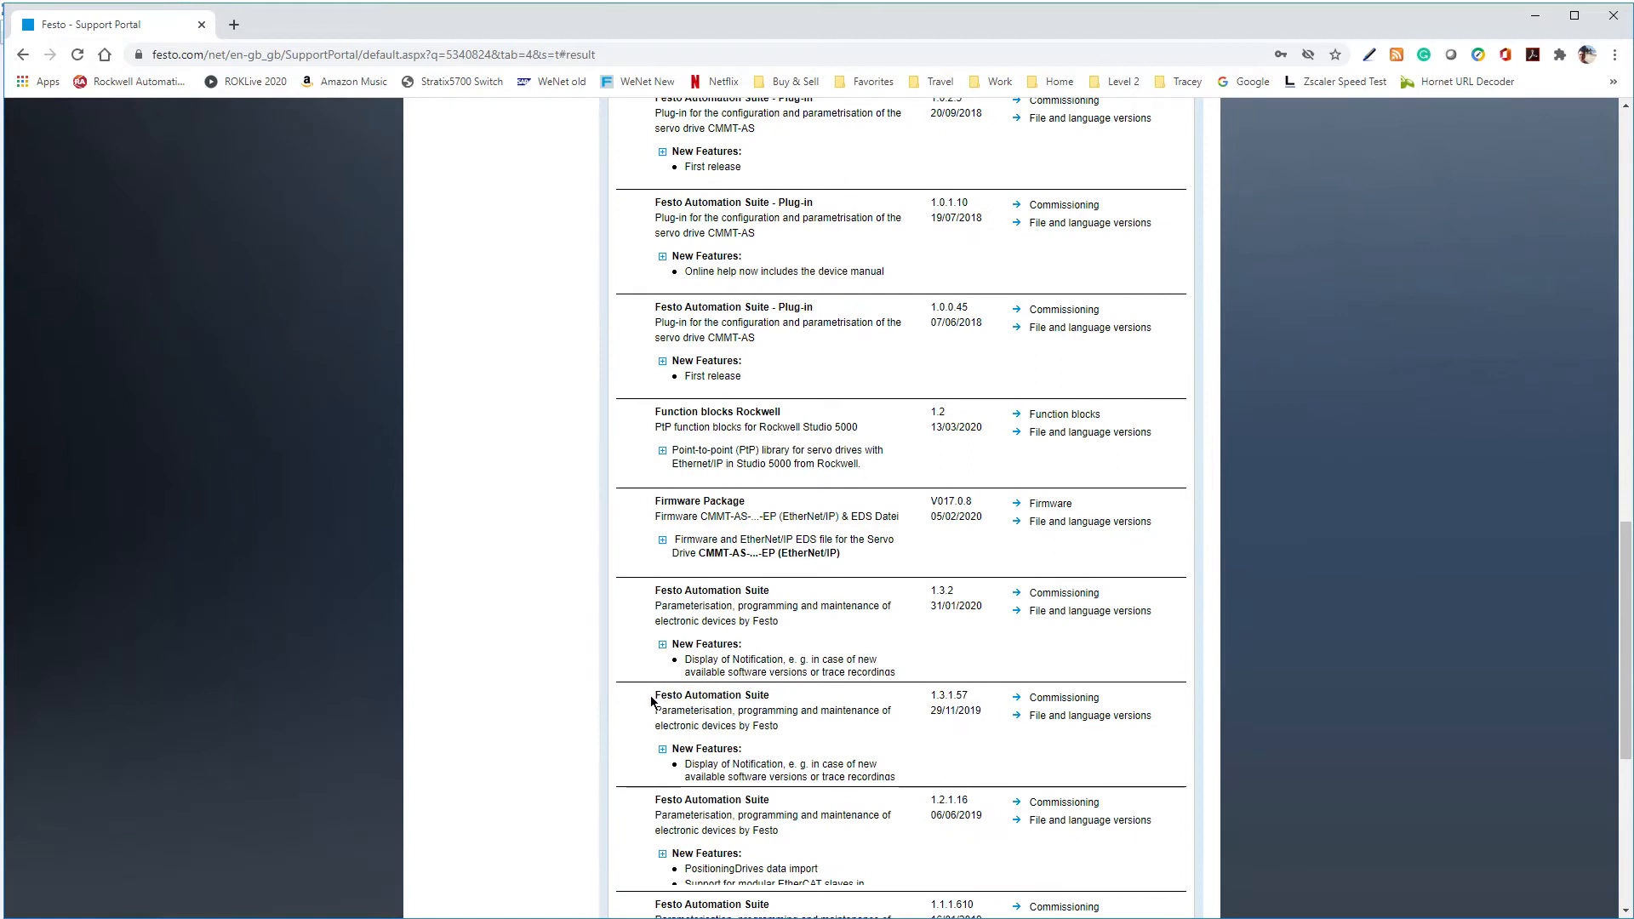
drag(653, 700, 770, 696)
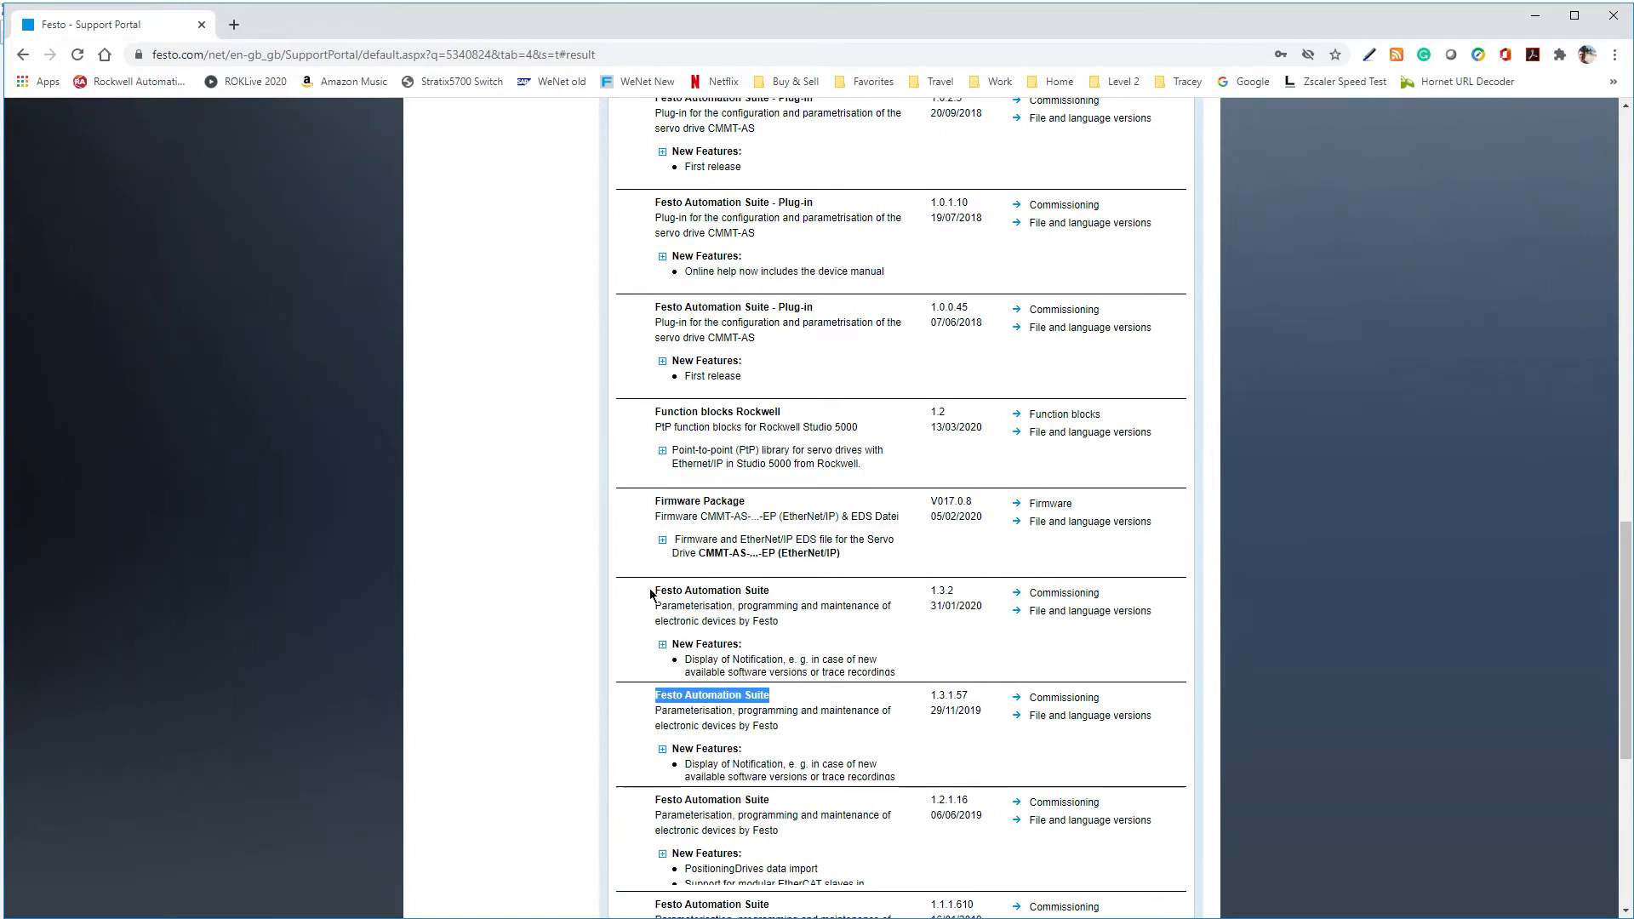
drag(653, 591, 770, 599)
click(662, 644)
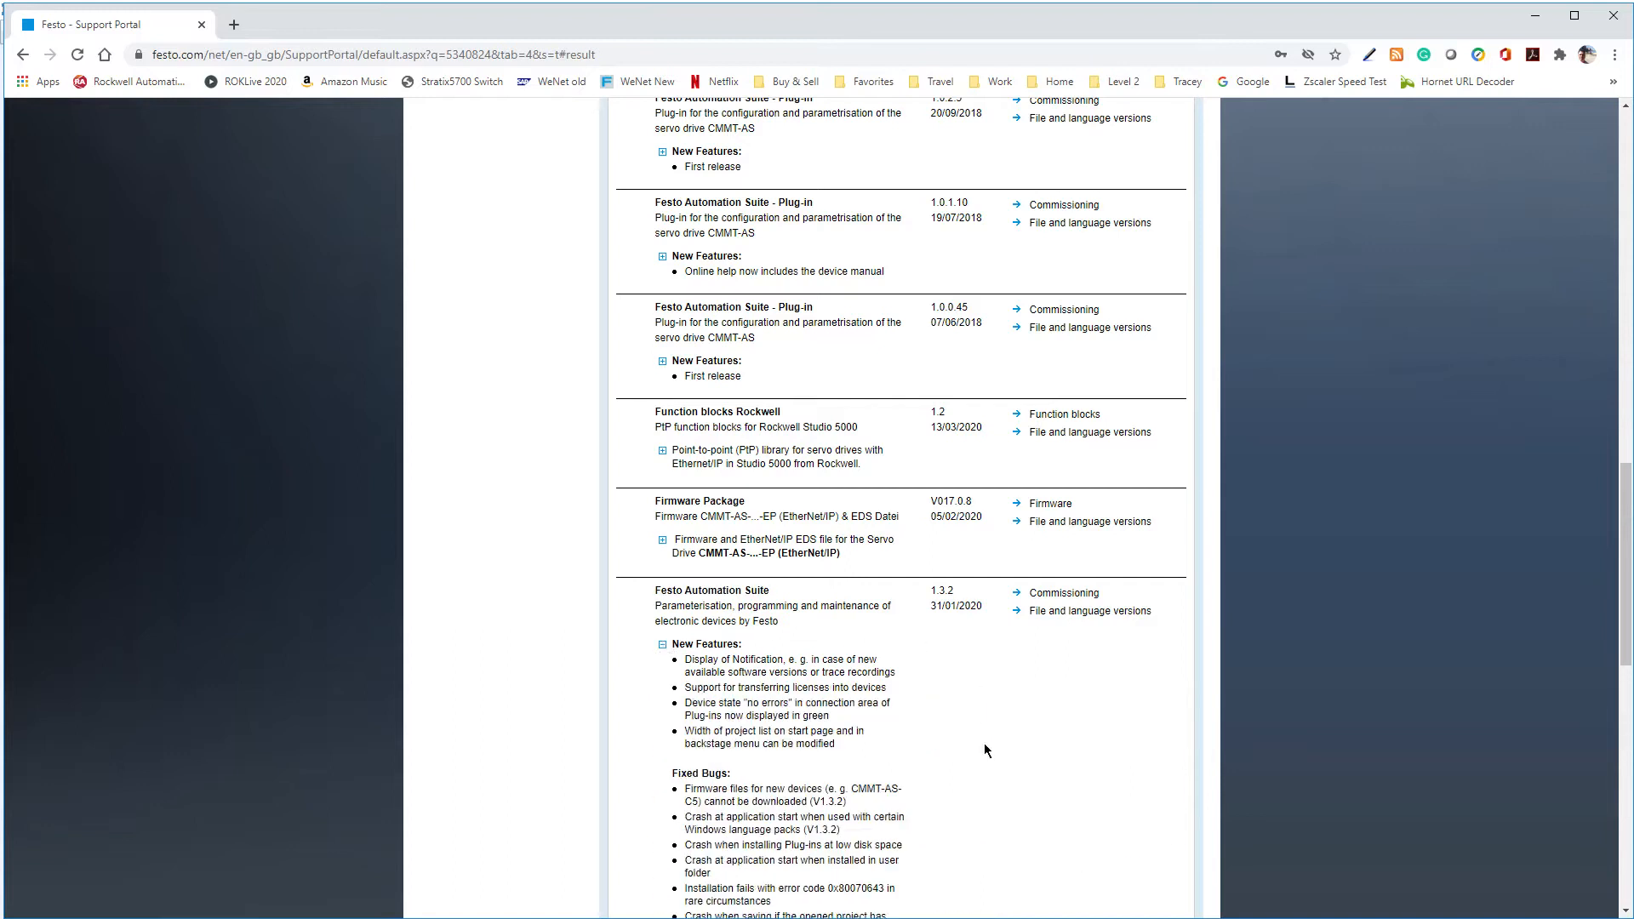
drag(1623, 530, 1622, 598)
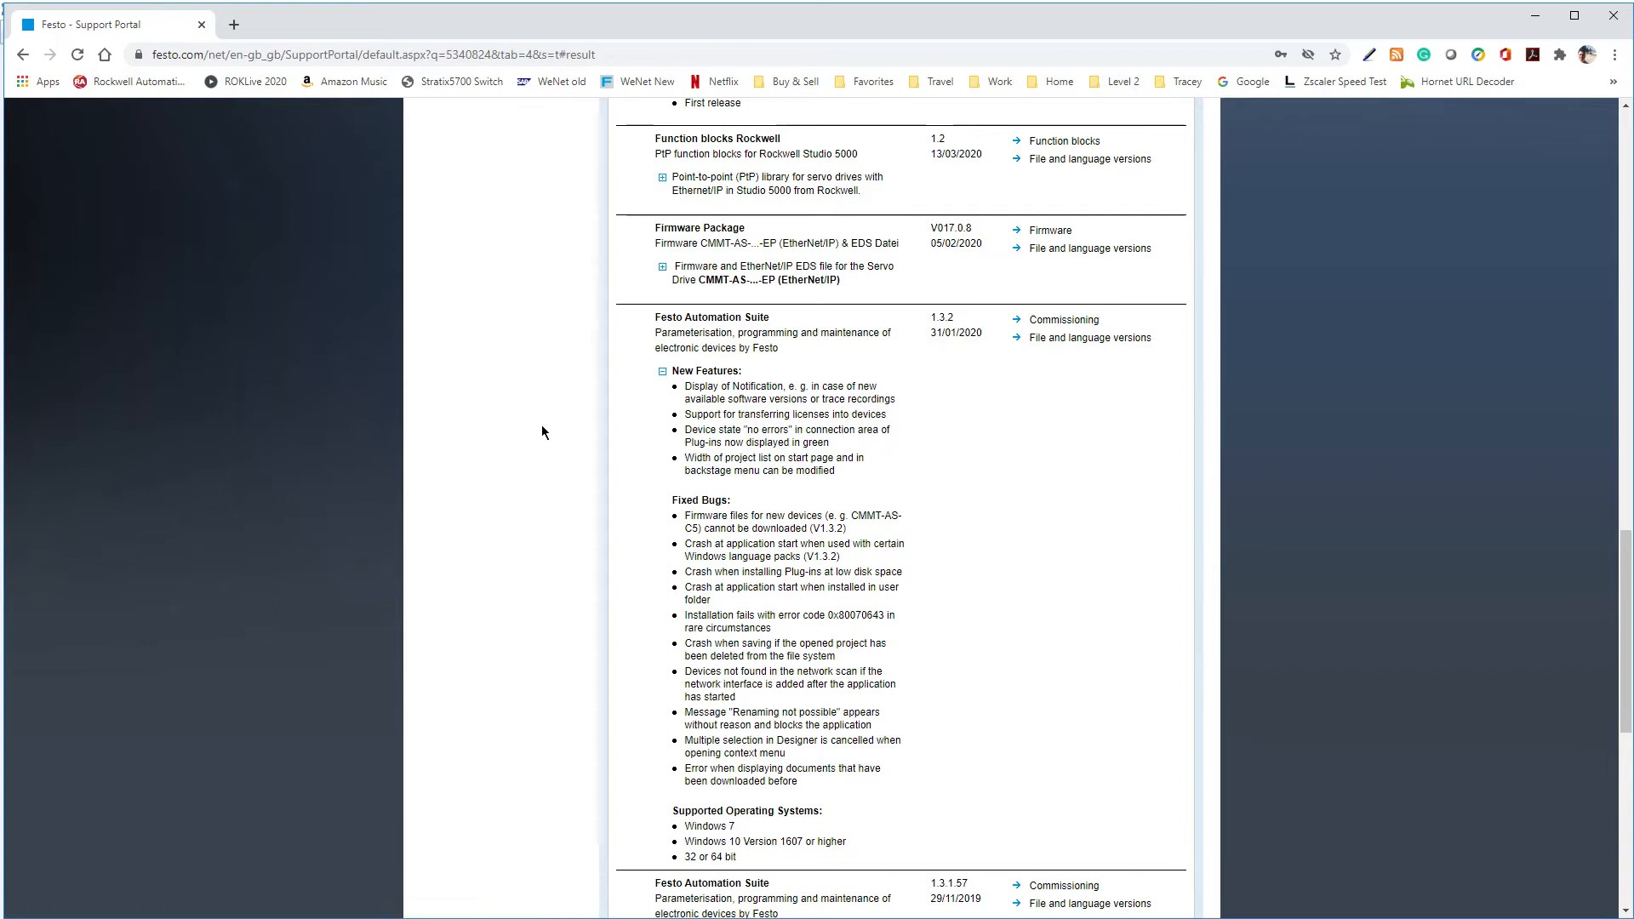
Request the download of Festo Automation Suite 1.3.2, check the offered installer file name, and cancel the save
scroll(540, 425, up, 10)
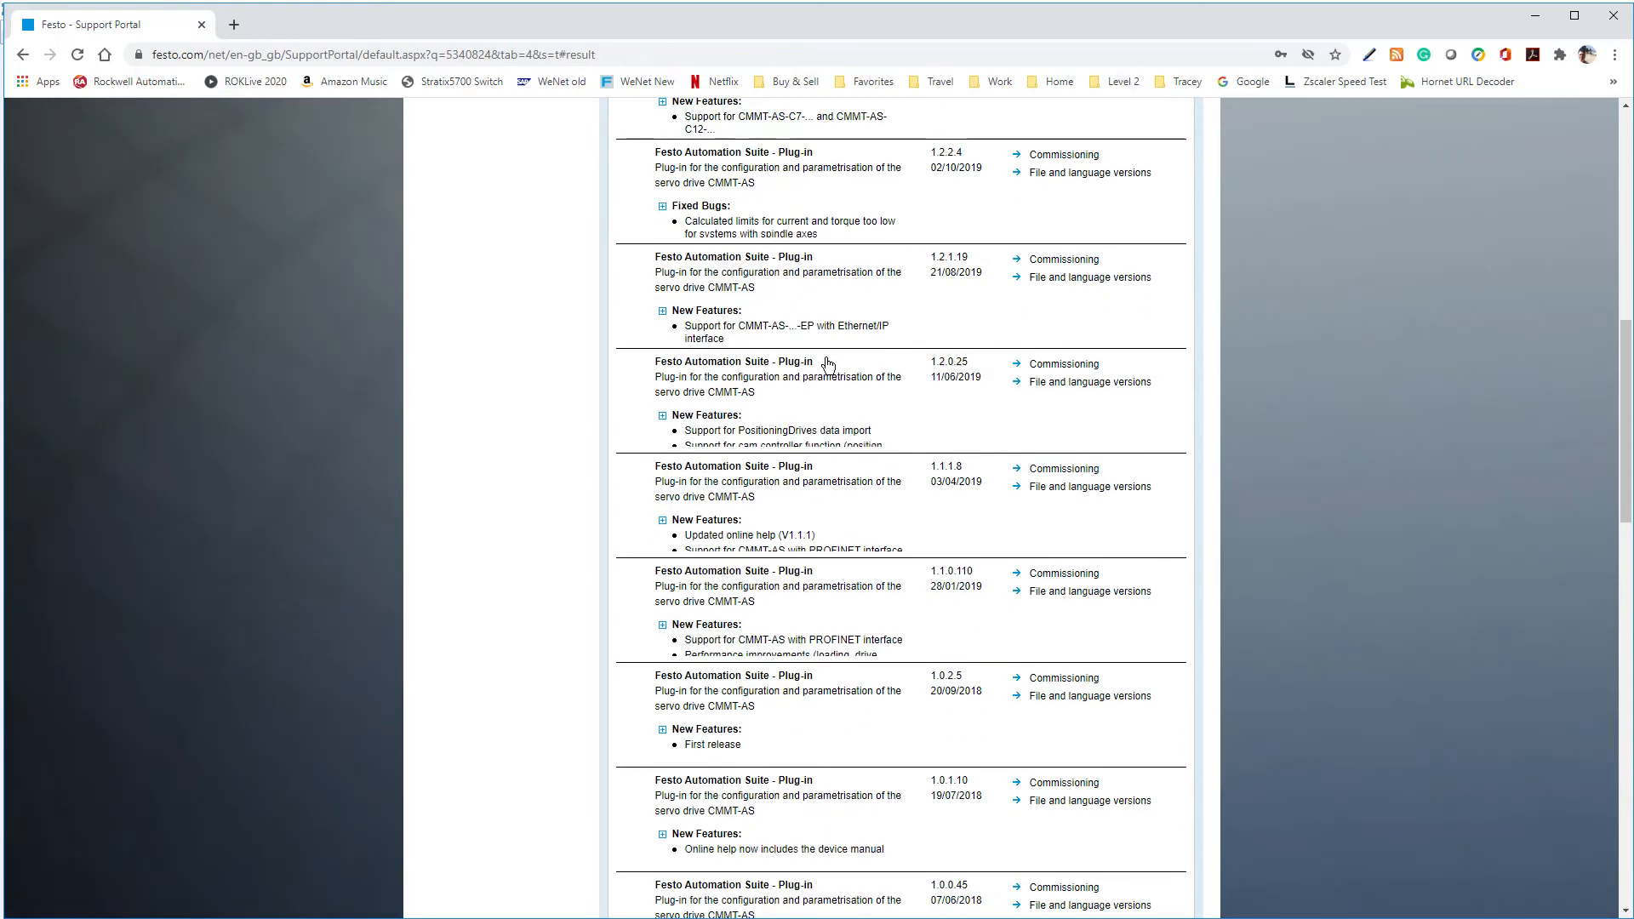
scroll(712, 328, up, 7)
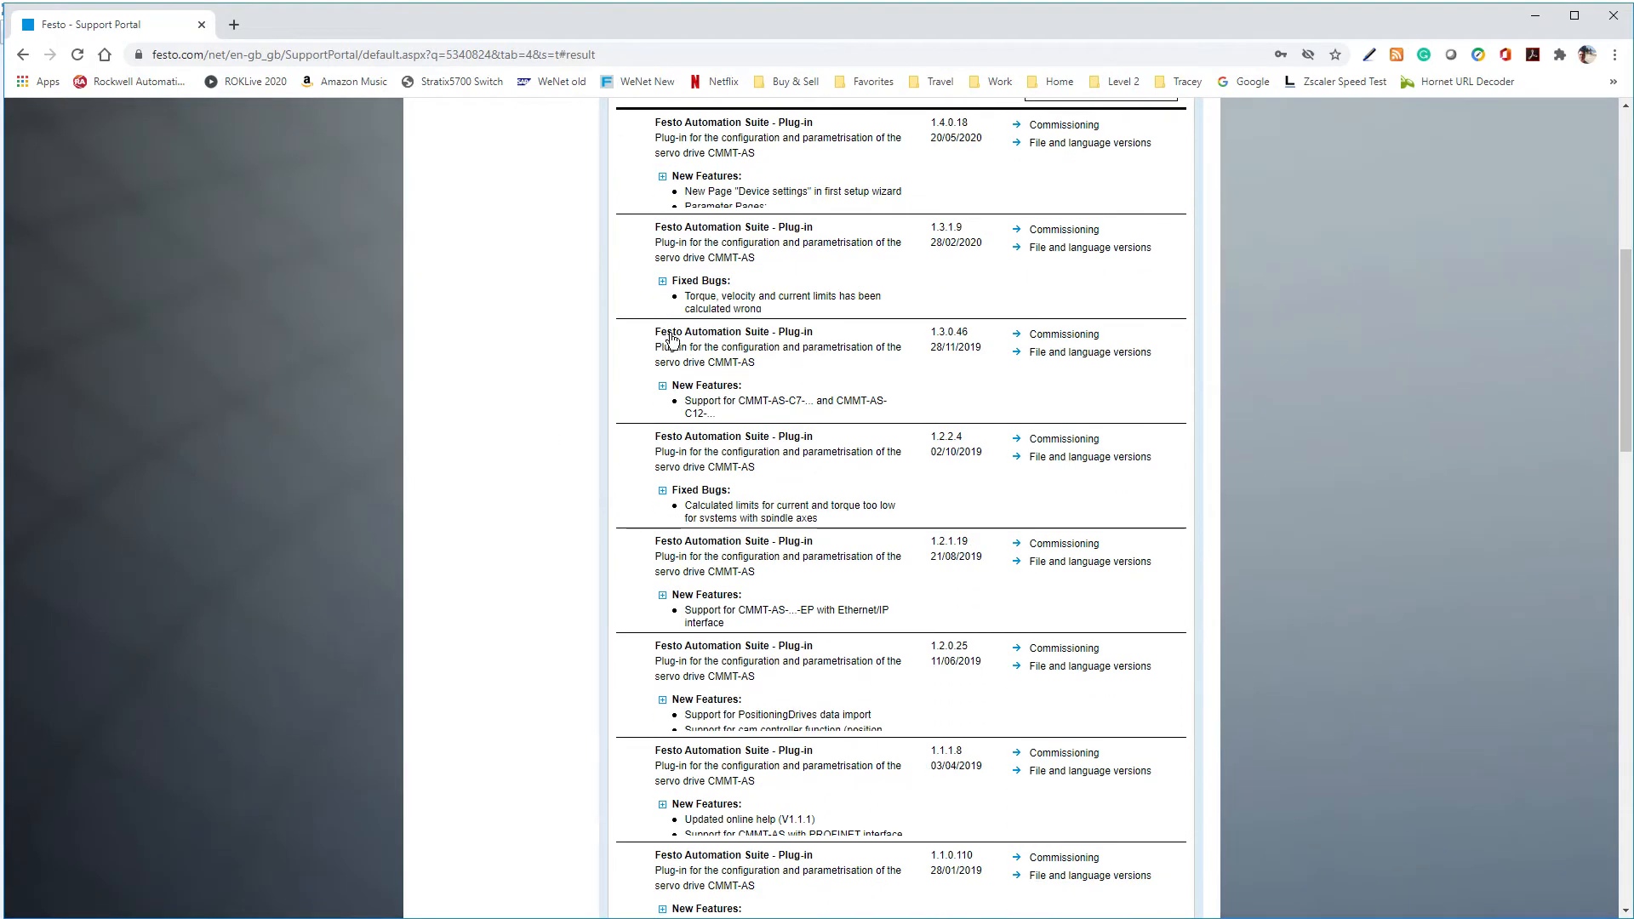
scroll(590, 667, down, 17)
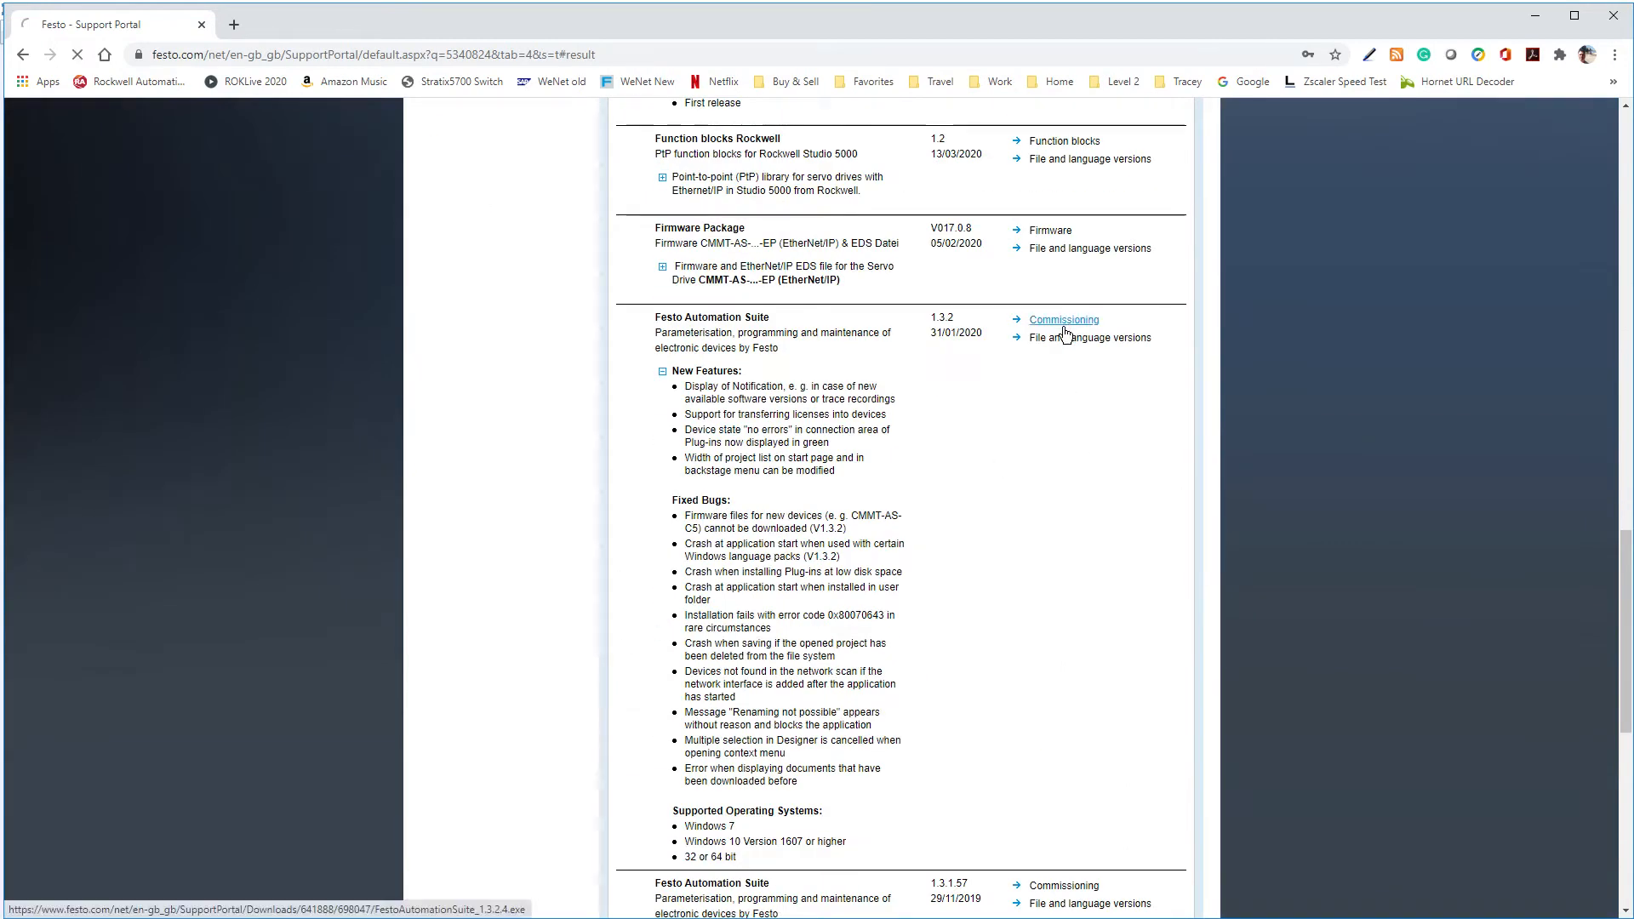
click(1063, 321)
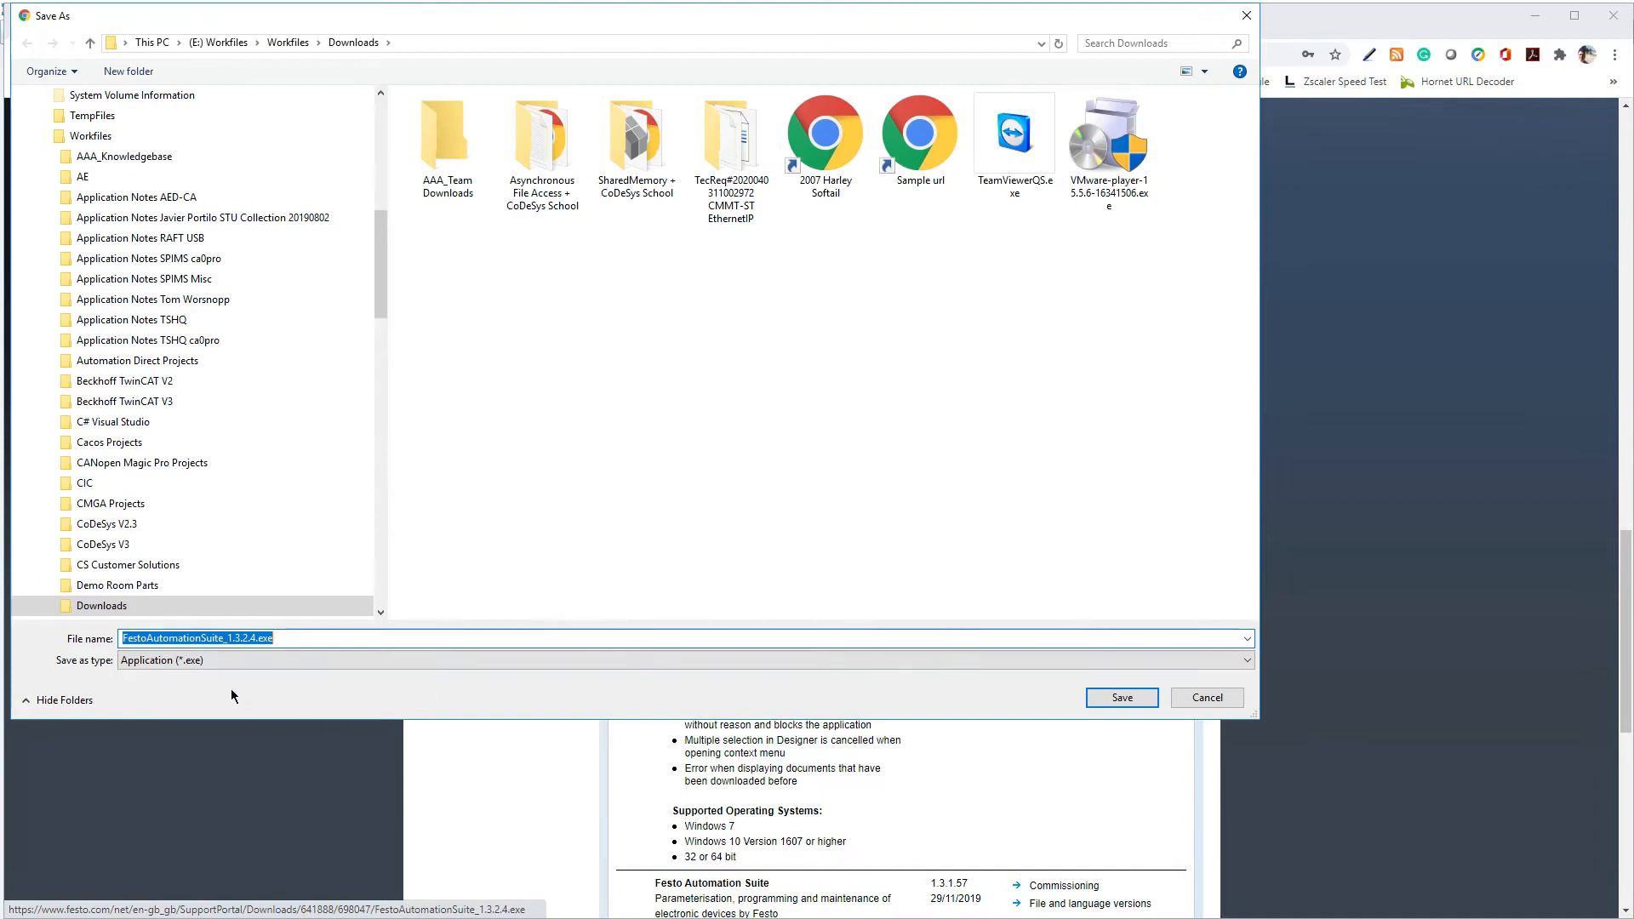
click(282, 638)
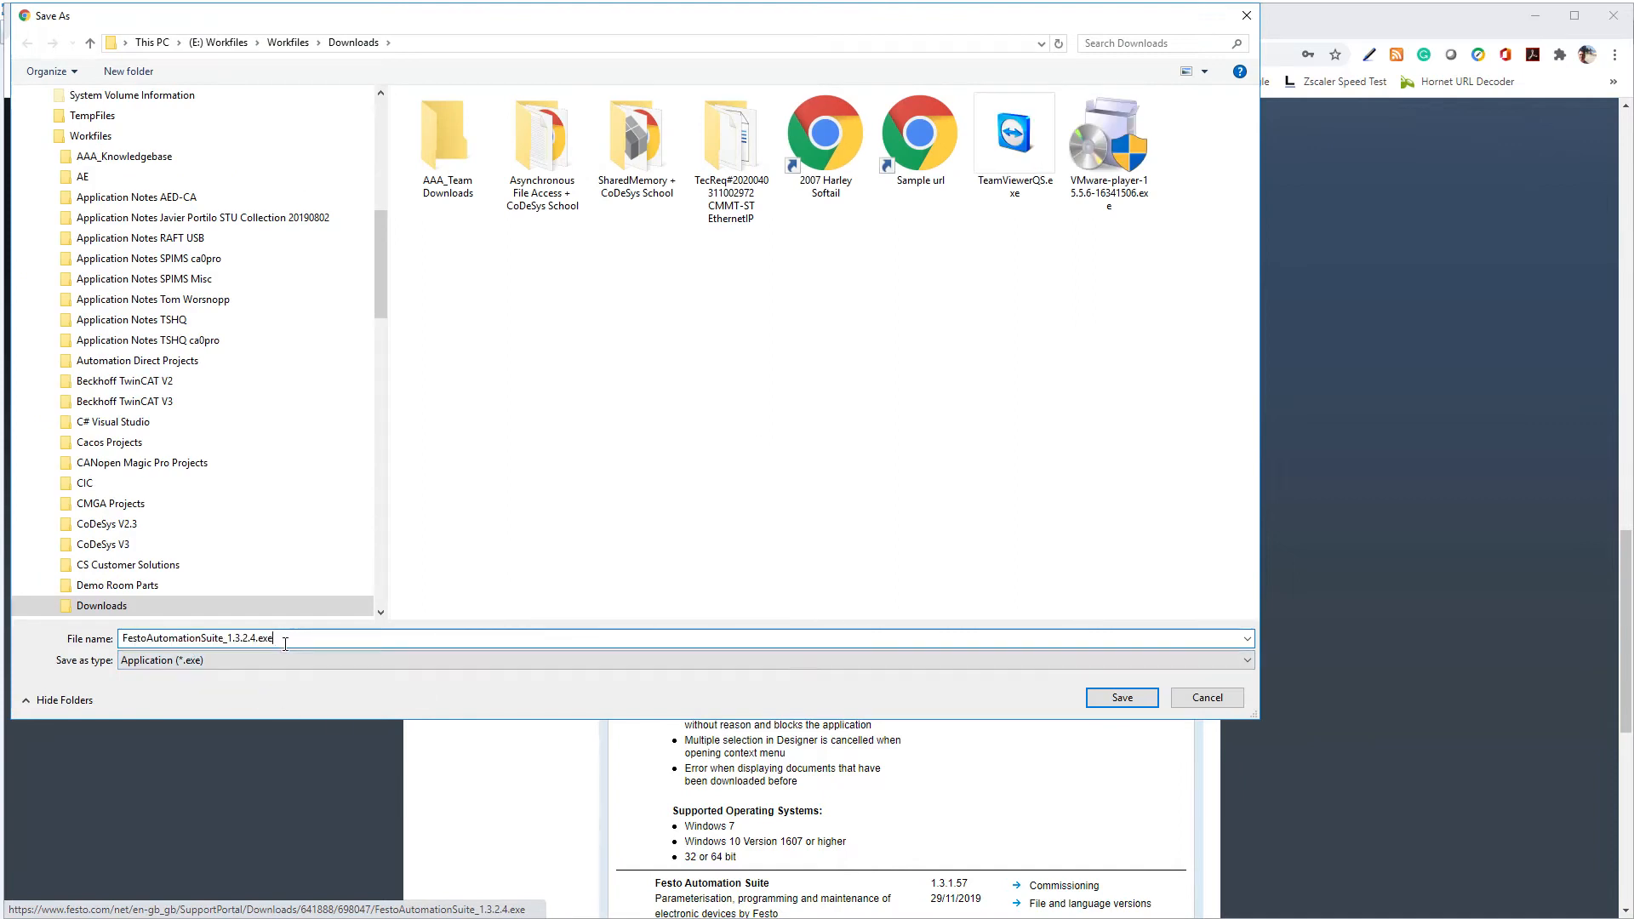
click(1204, 696)
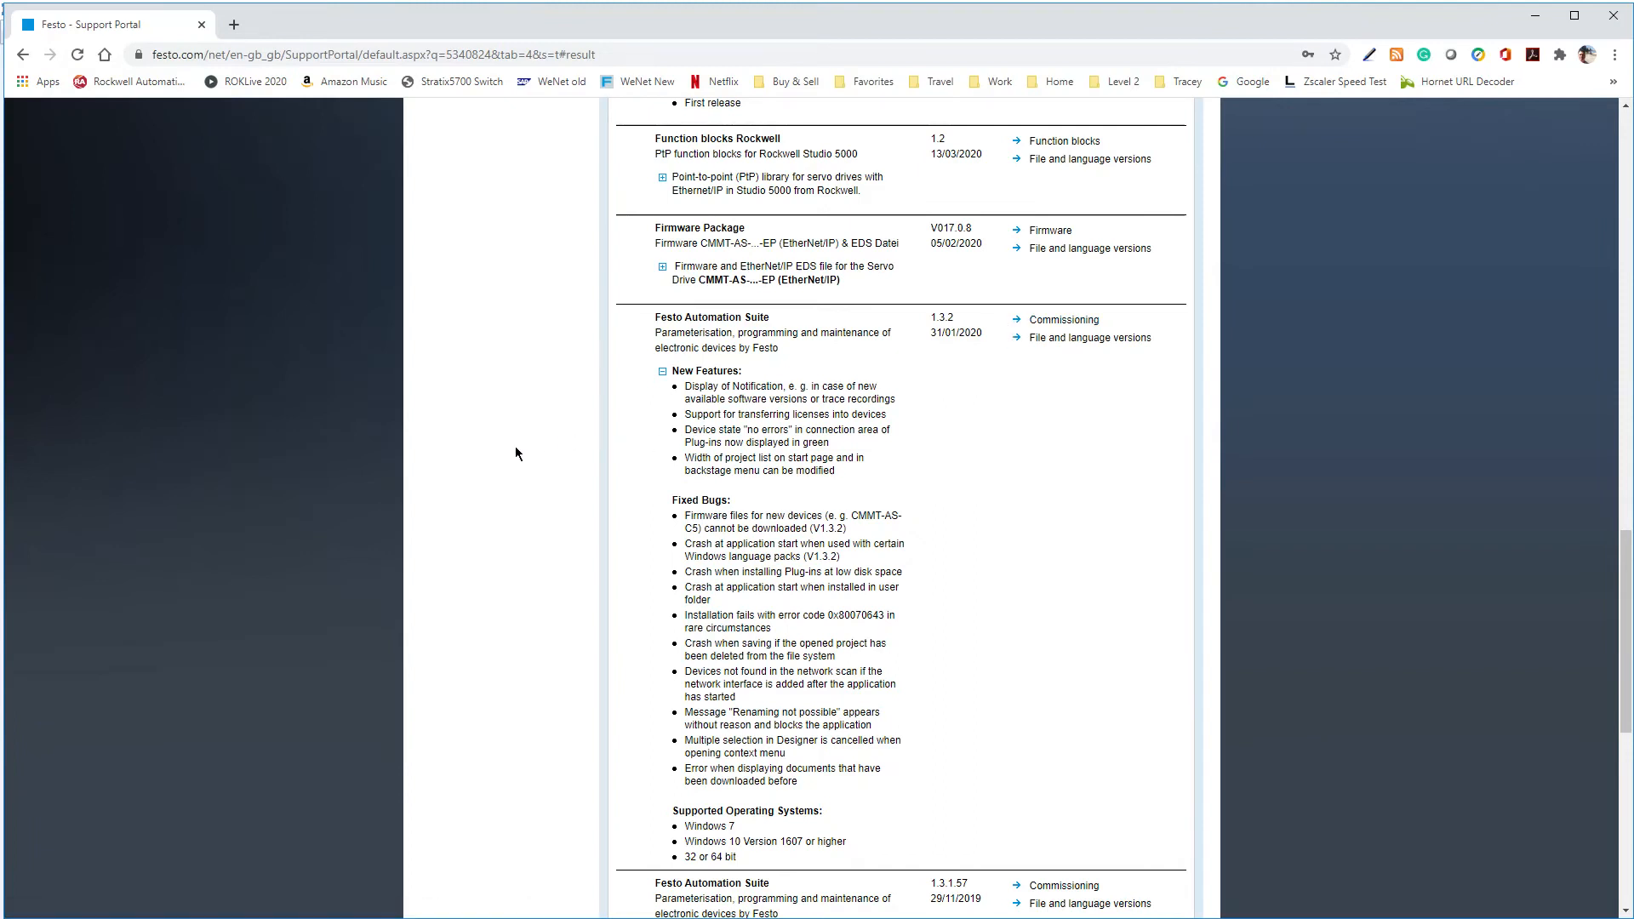
Expand the release notes of CMMT-AS plug-in version 1.3.1.9 and compare the entry with version 1.4.0.18
scroll(515, 451, up, 15)
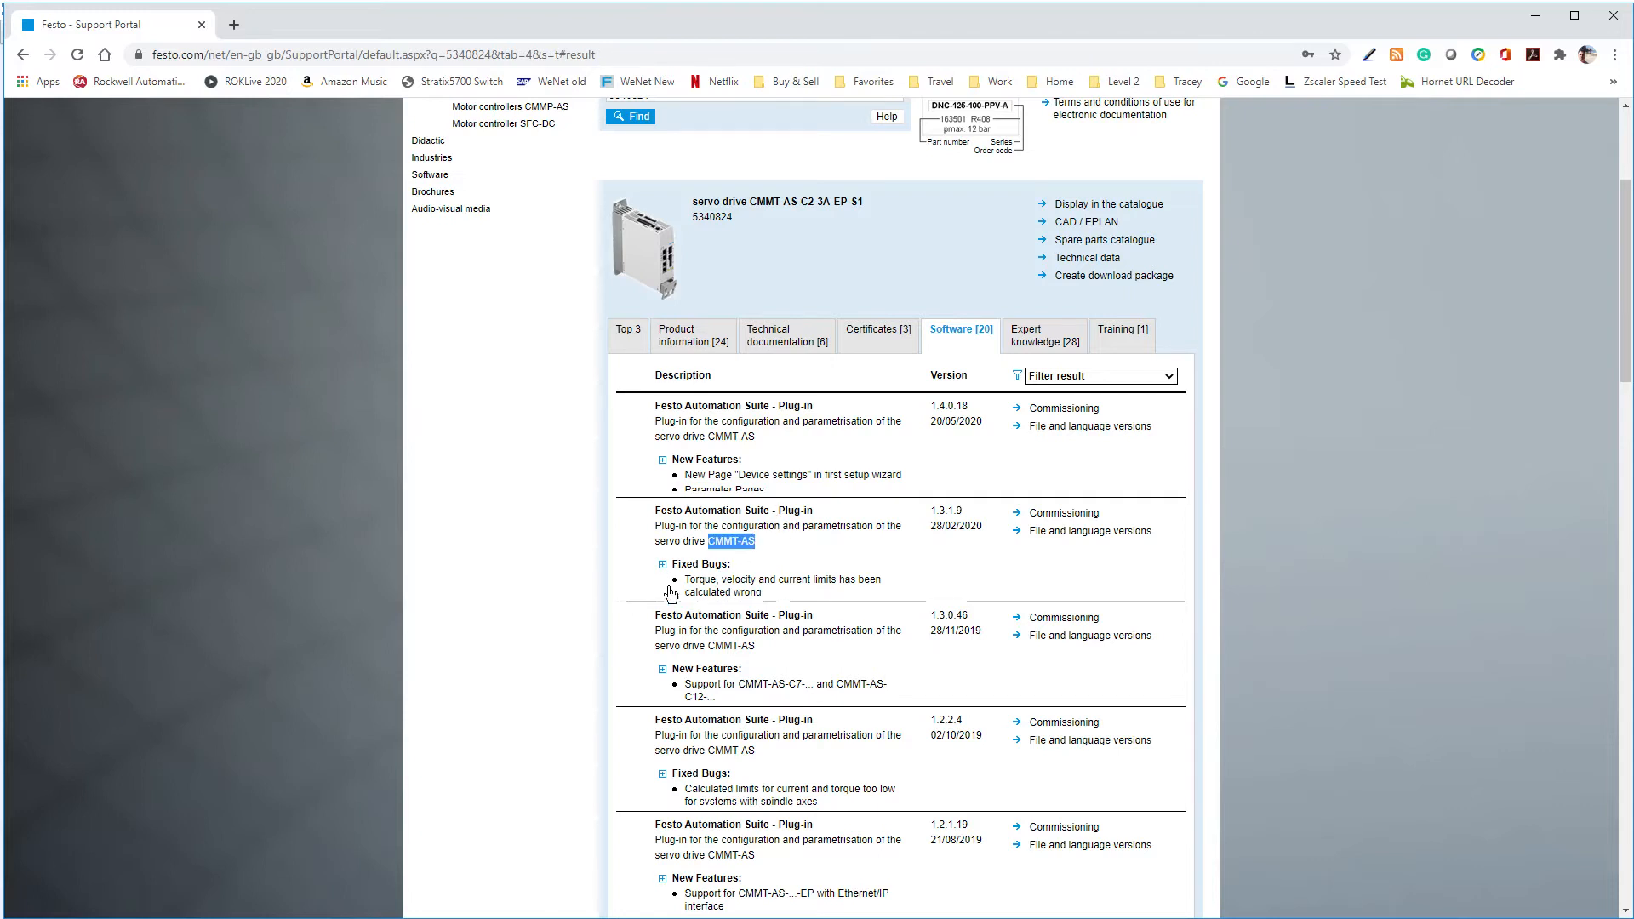
click(662, 564)
drag(966, 512, 932, 515)
click(1088, 631)
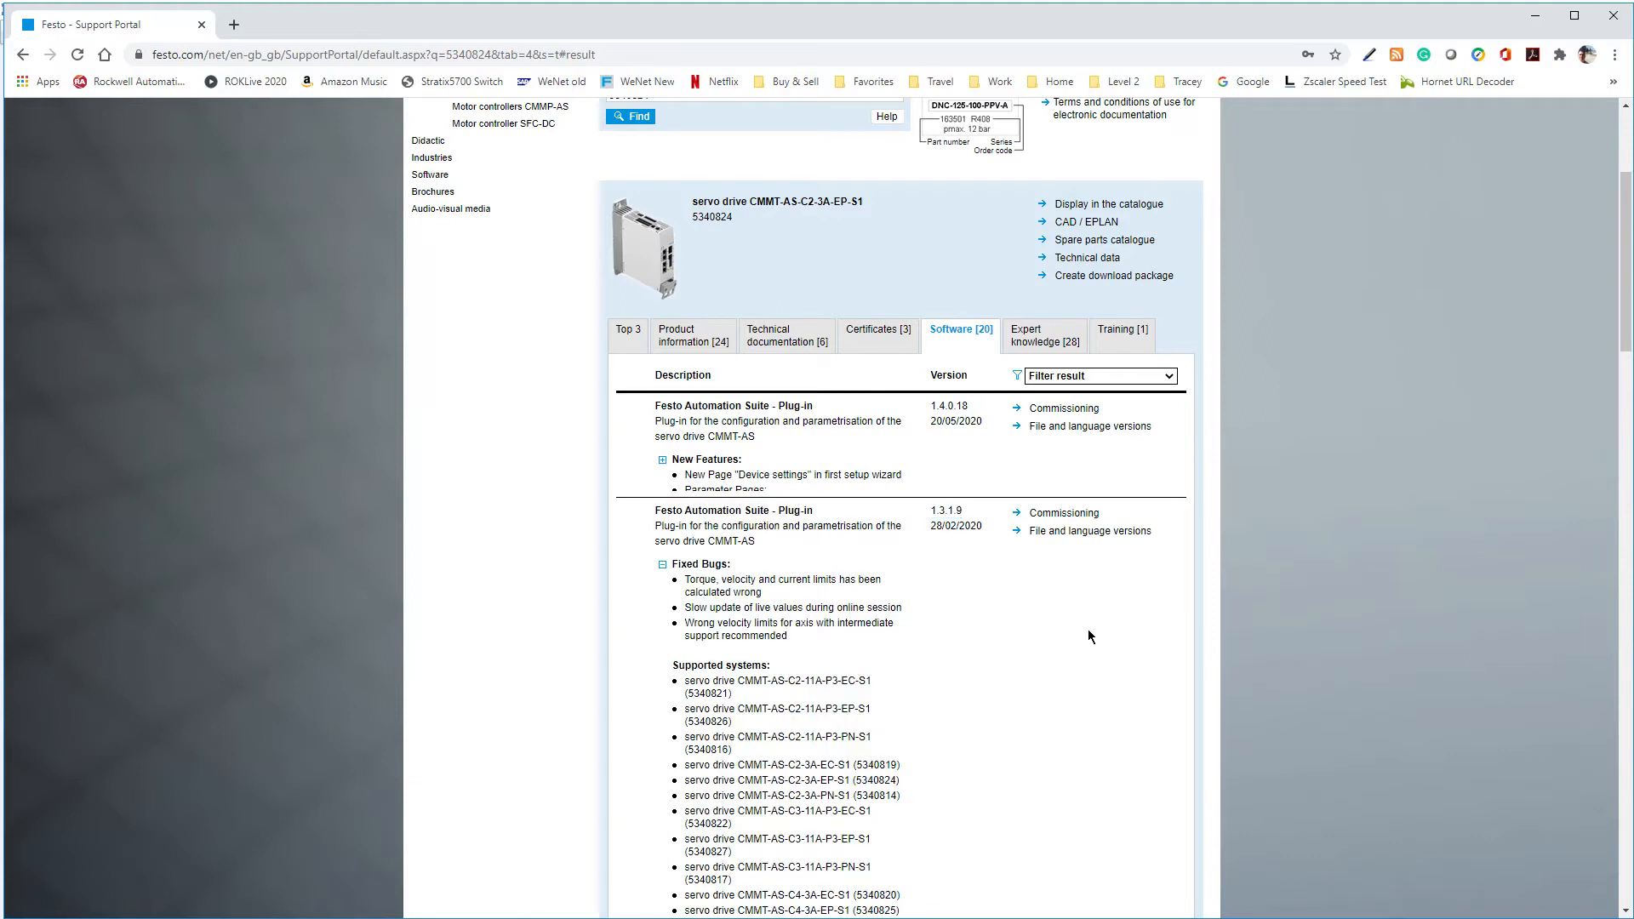
drag(932, 403, 919, 419)
click(609, 439)
Request the download of CMMT-AS plug-in 1.3.1.9, check its .fsi file extension, cancel the save and collapse its release notes
click(1050, 514)
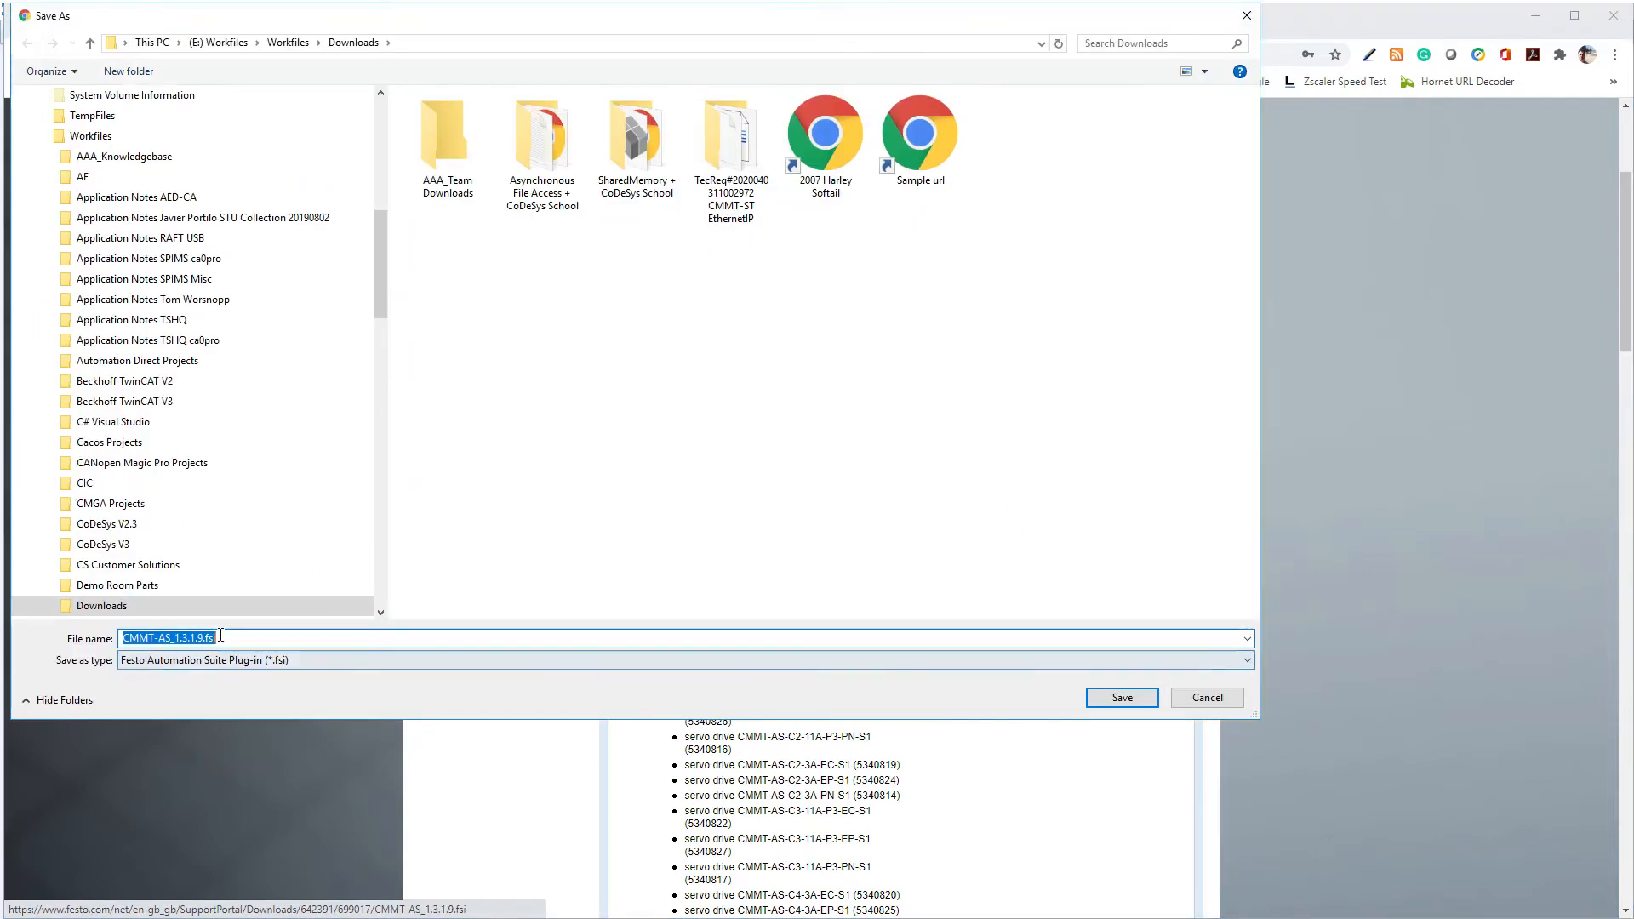
click(221, 639)
drag(221, 639, 211, 638)
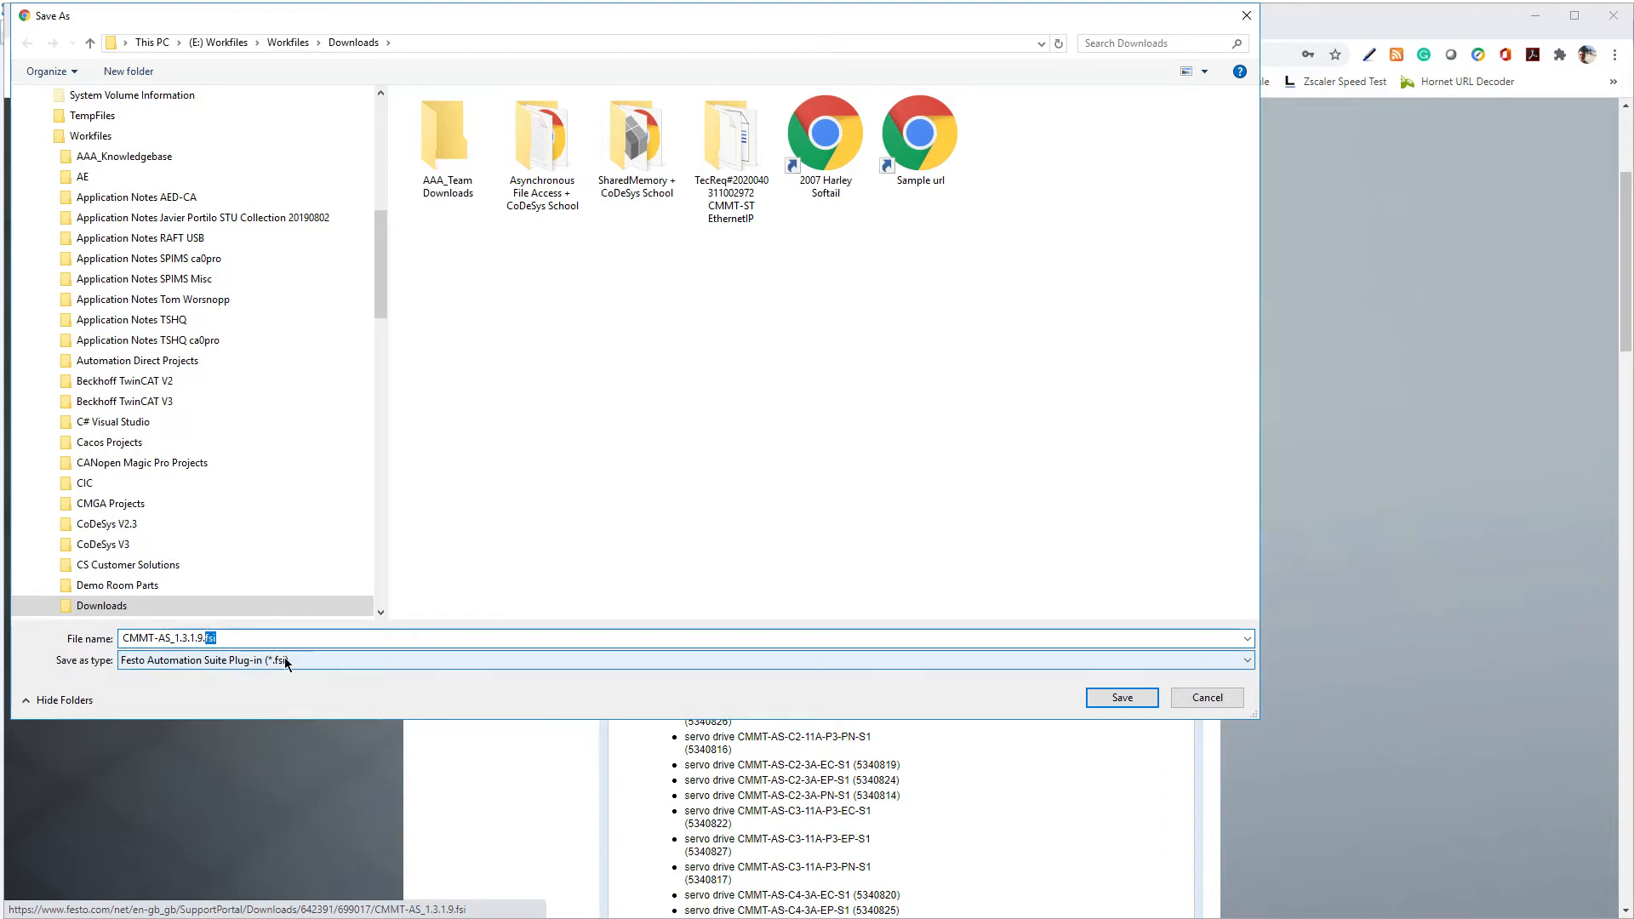
click(1223, 702)
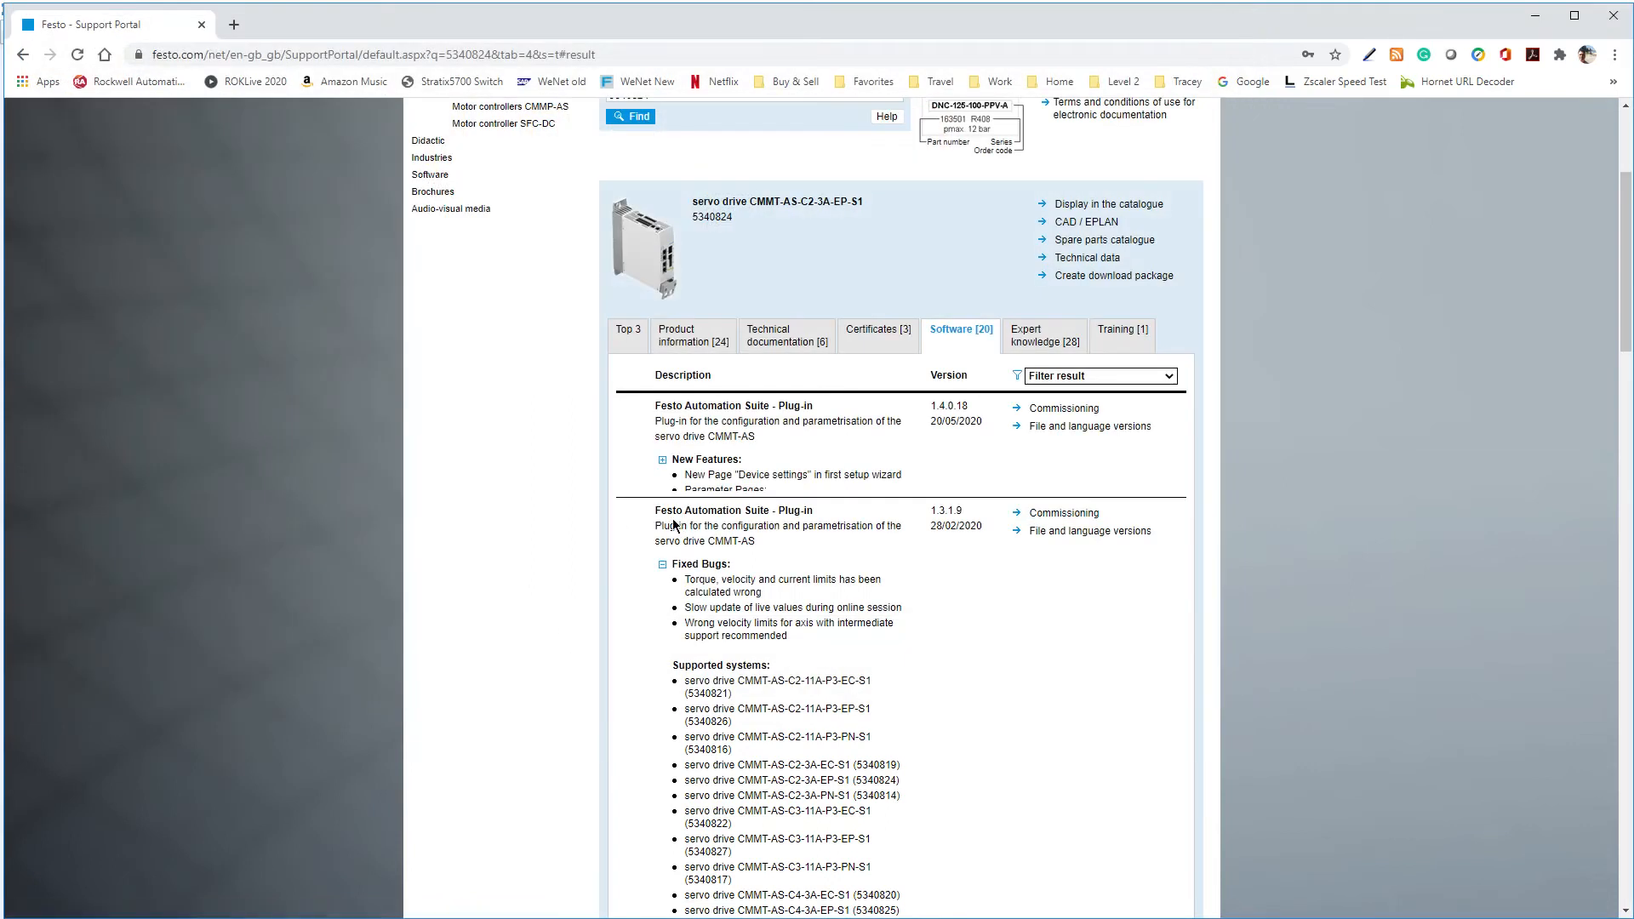
click(662, 564)
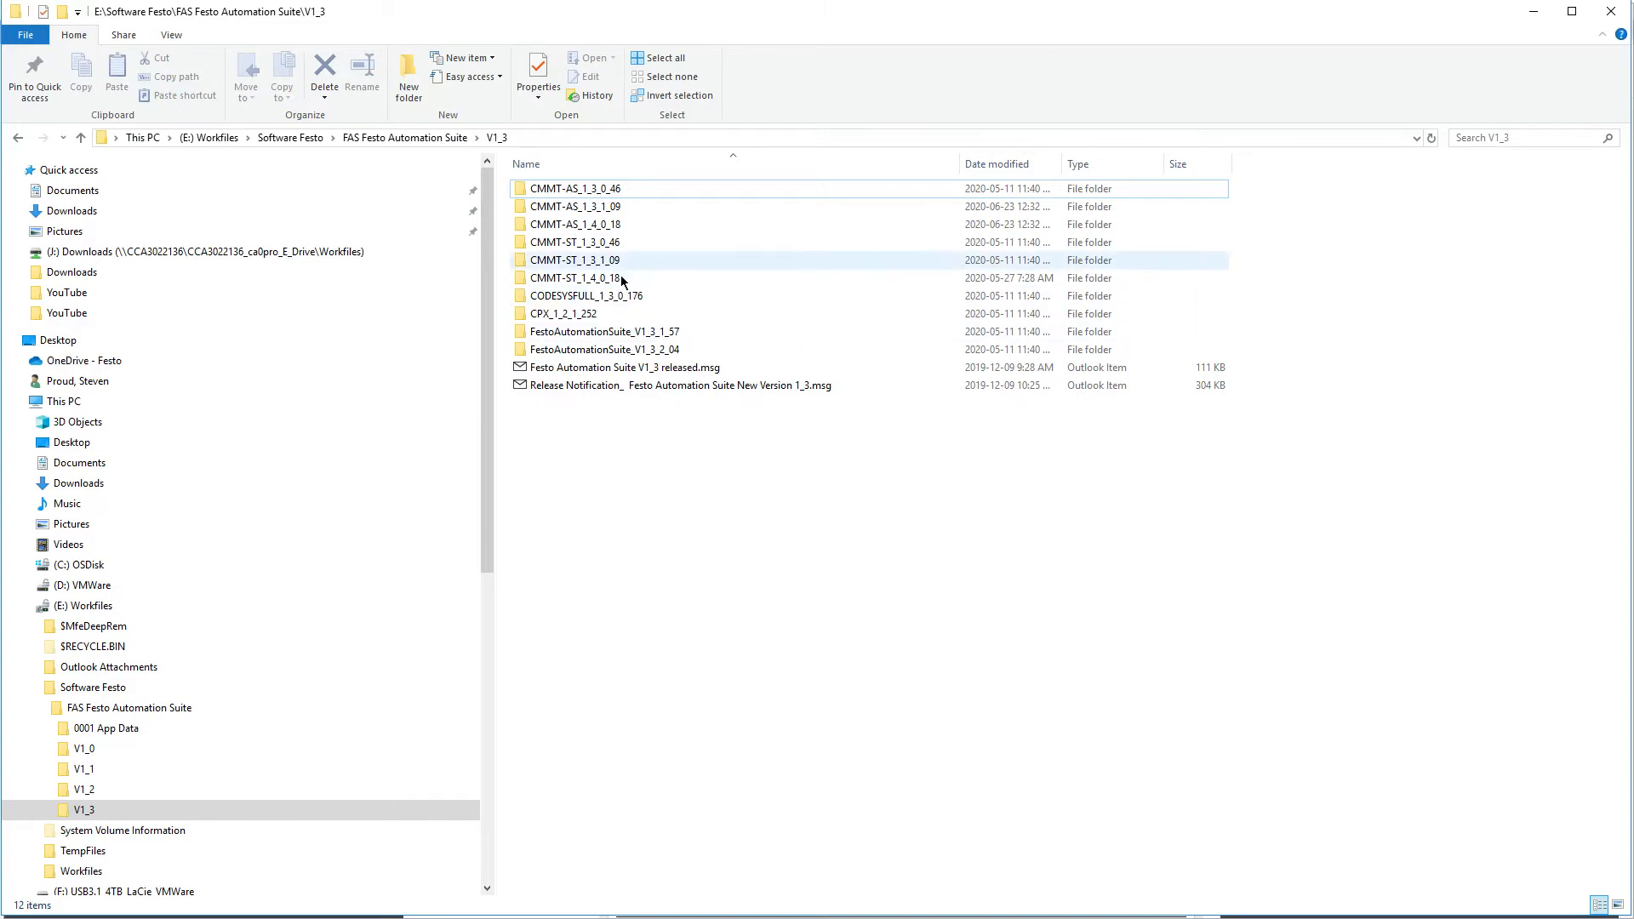
Open the FestoAutomationSuite_V1_3_2_04 folder and view the available run options for FestoAutomationSuite_1.3.2.4.exe without launching it
click(648, 354)
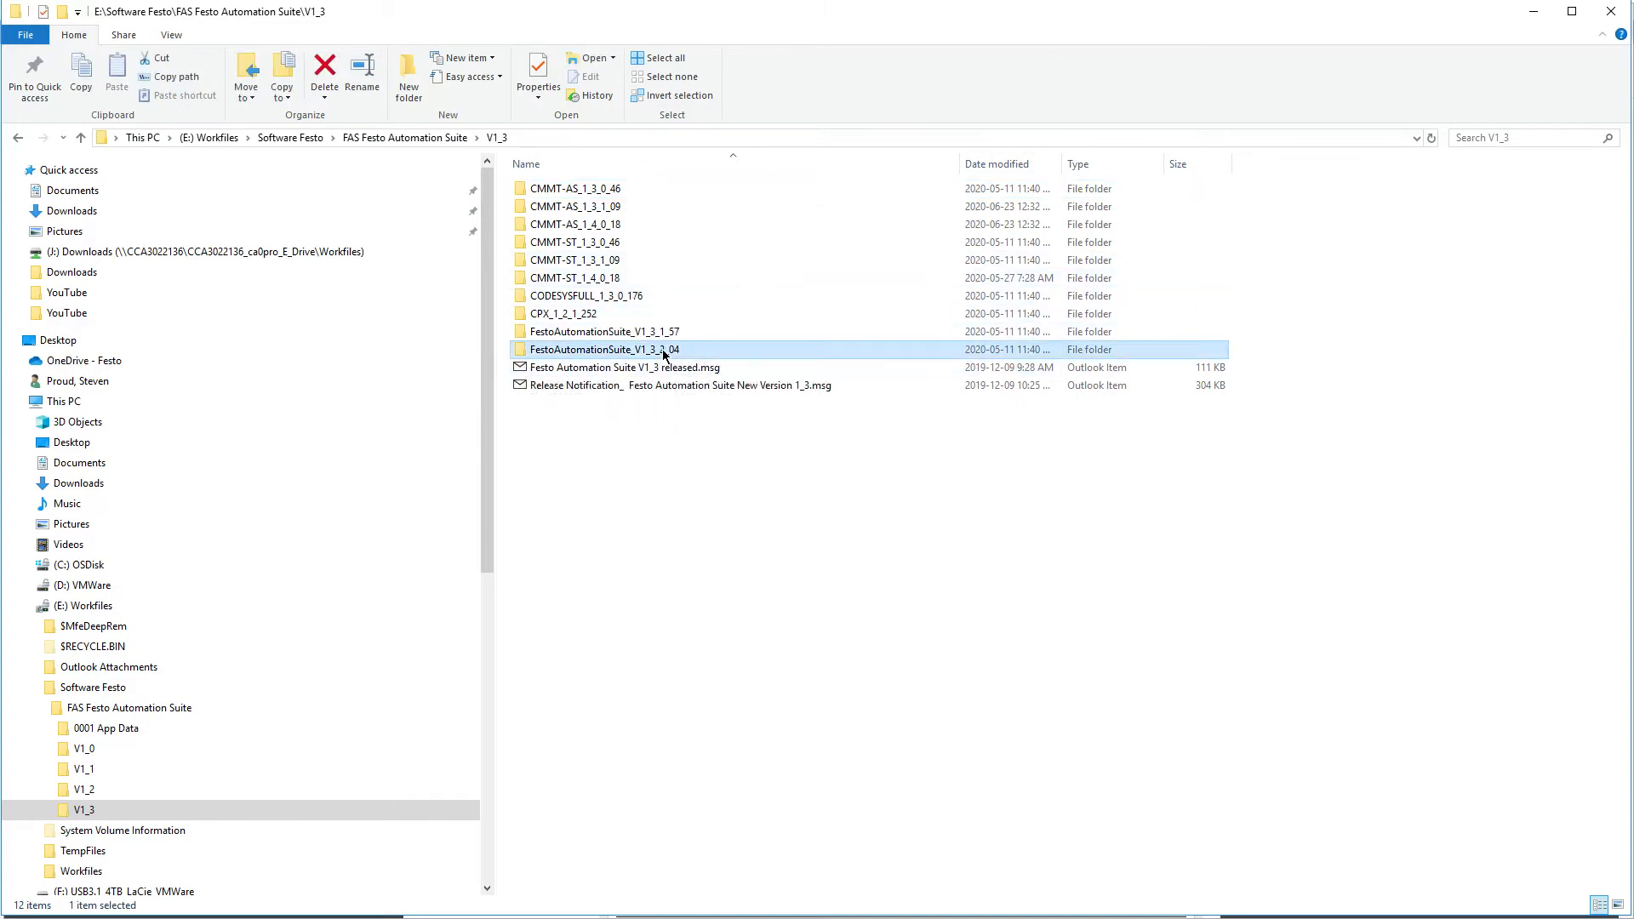
double_click(581, 354)
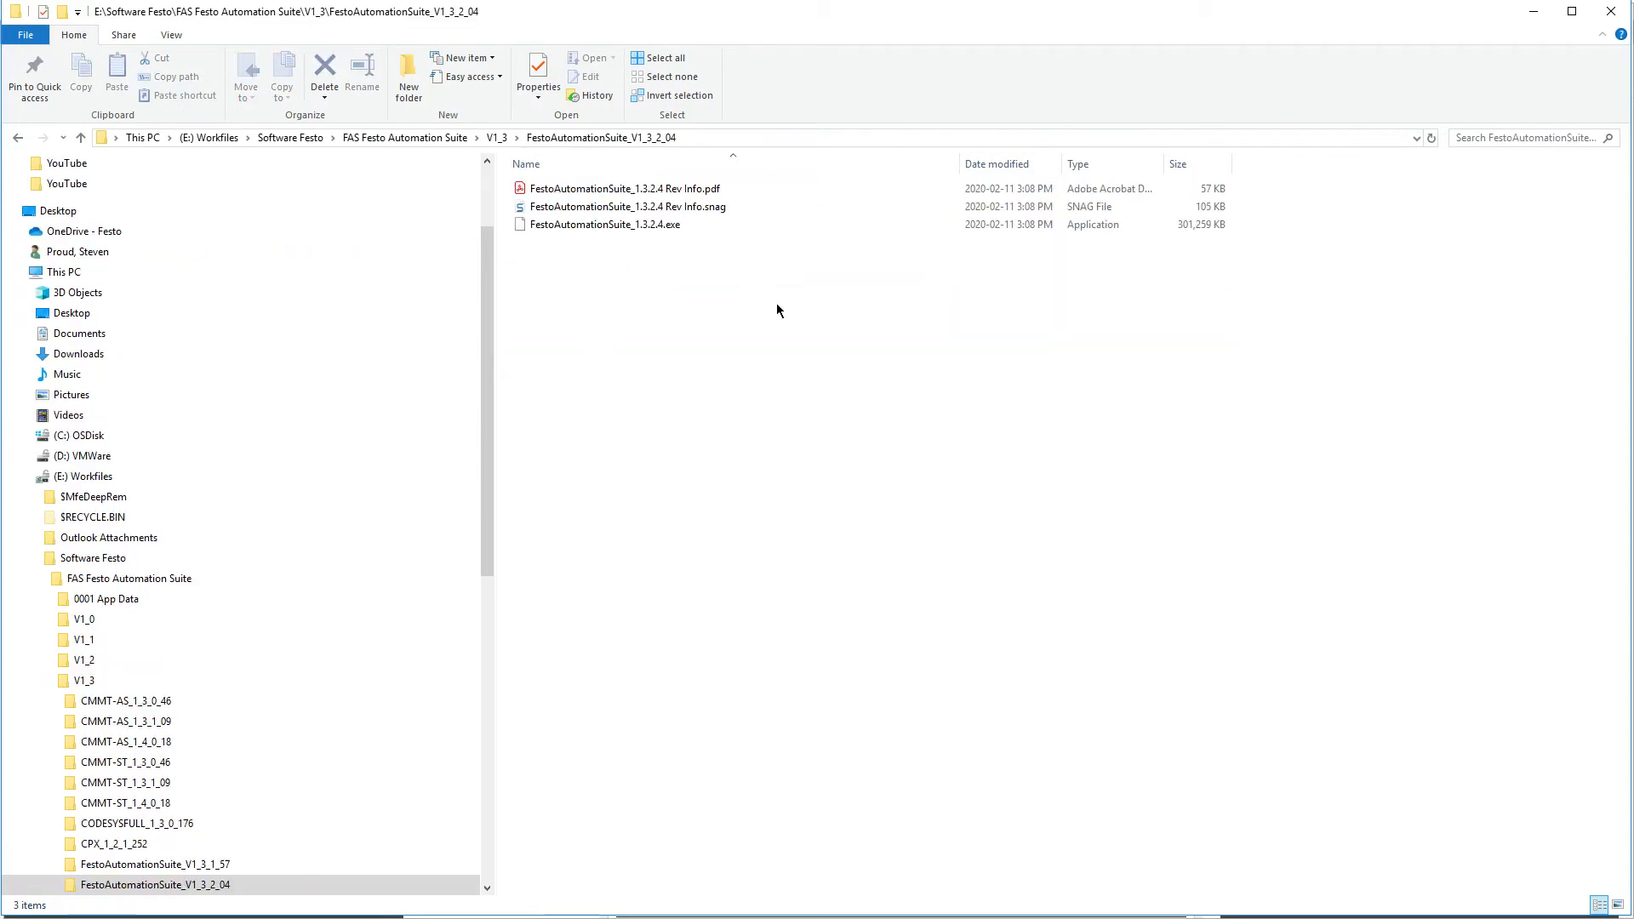
click(639, 226)
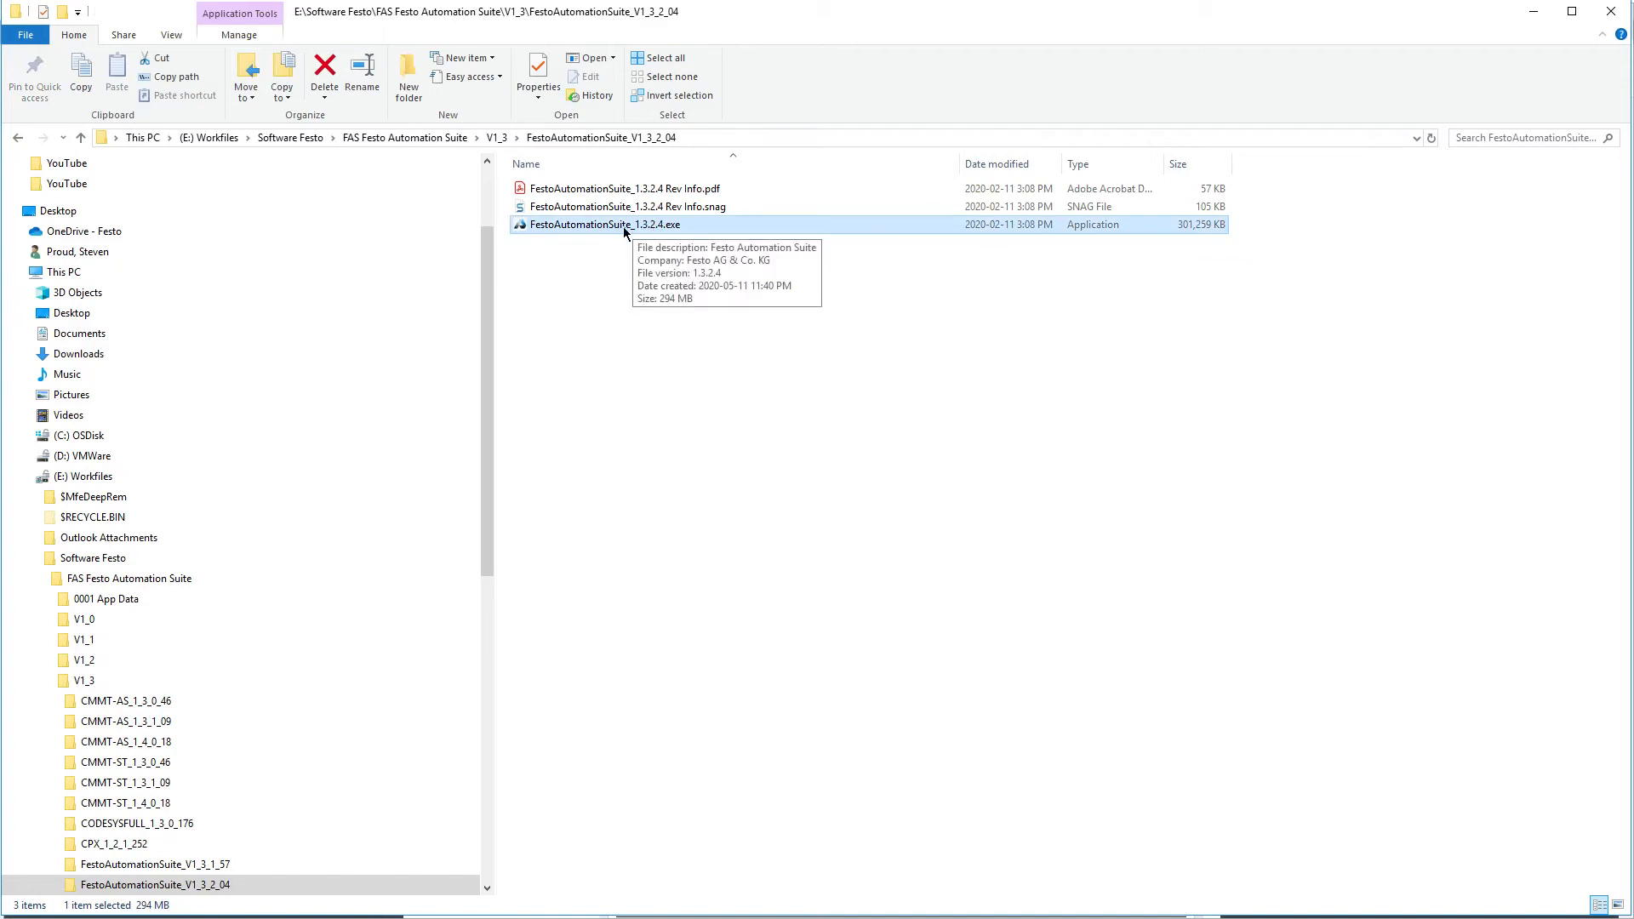
right_click(624, 227)
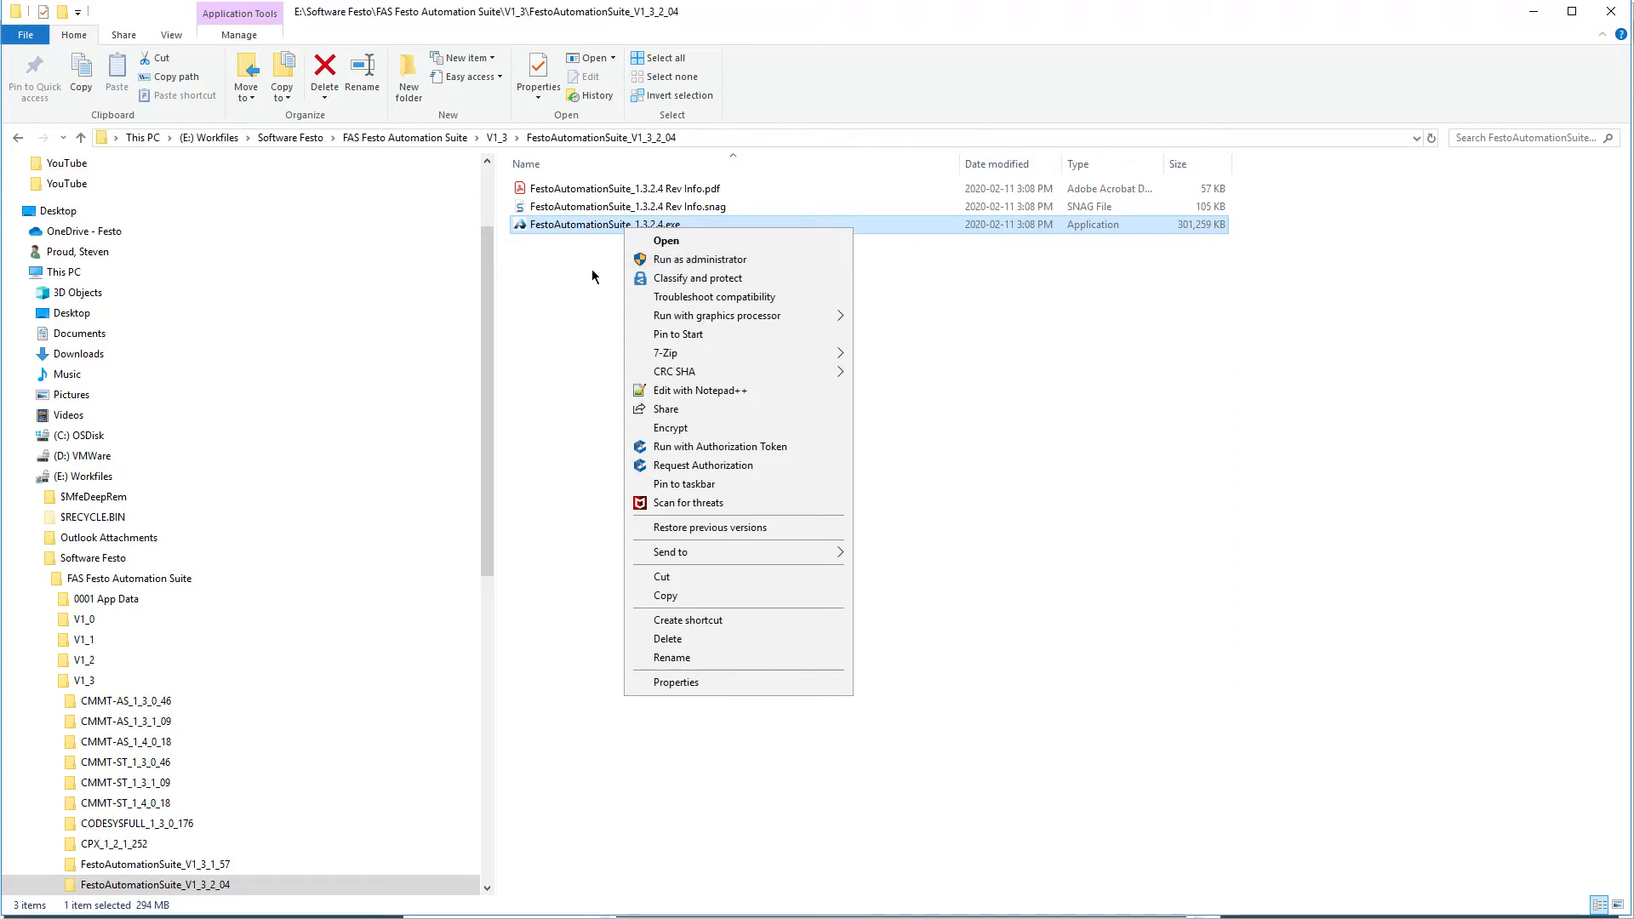
click(562, 324)
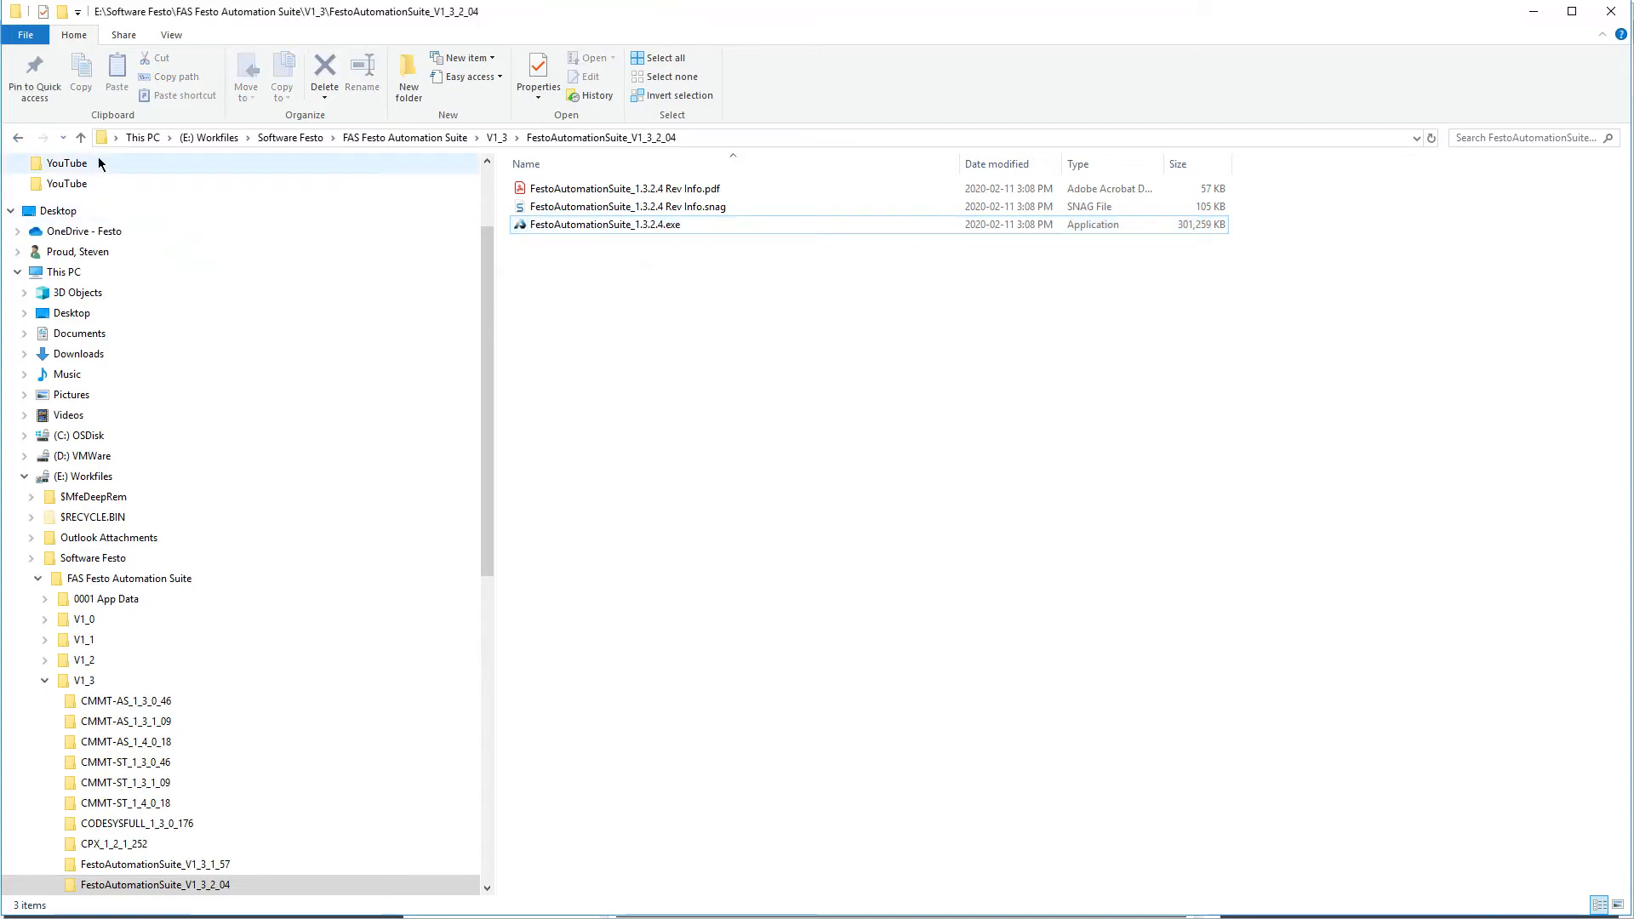
Return to the V1_3 folder, open CMMT-AS_1_3_1_09 and select the plug-in file CMMT-AS_1.3.1.9.fsi
click(18, 140)
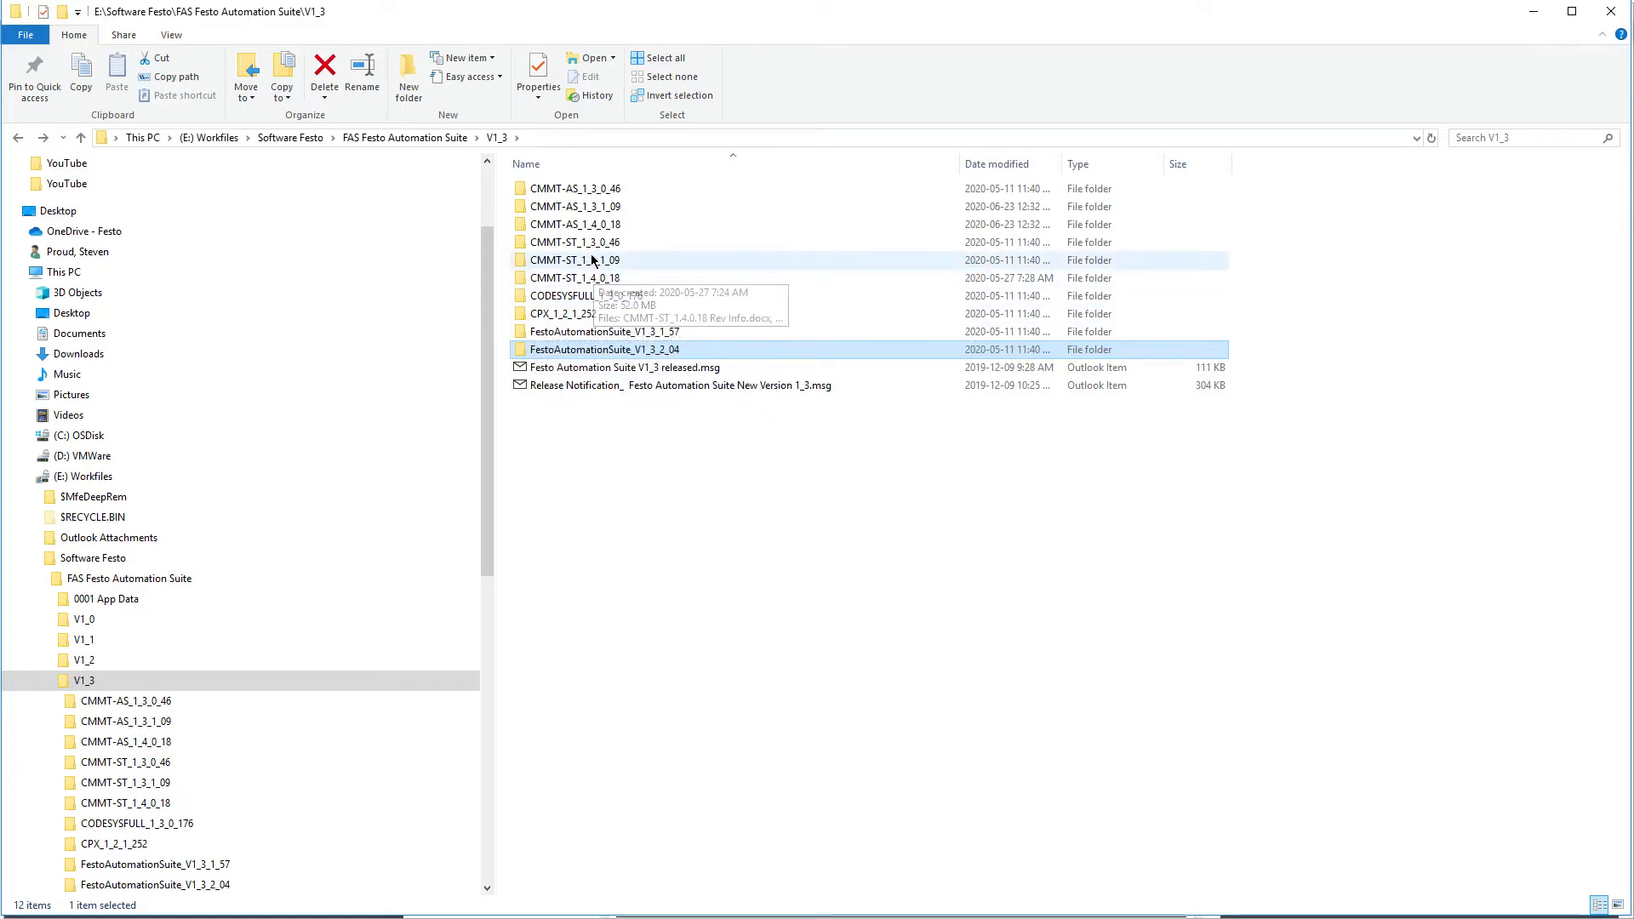
click(598, 209)
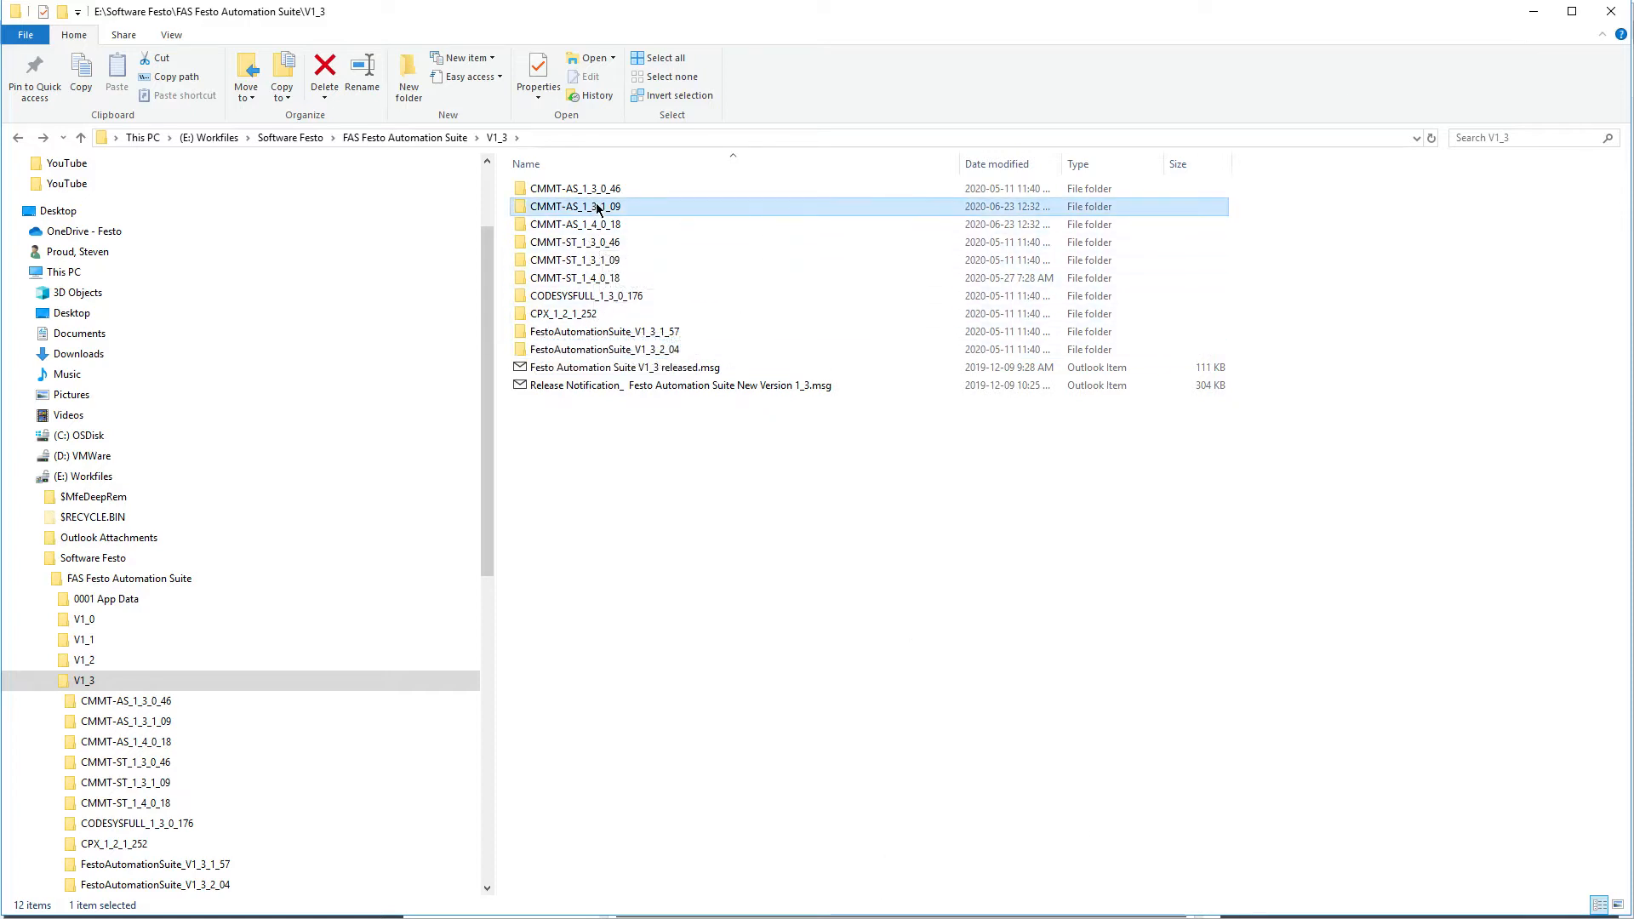
double_click(592, 208)
click(608, 228)
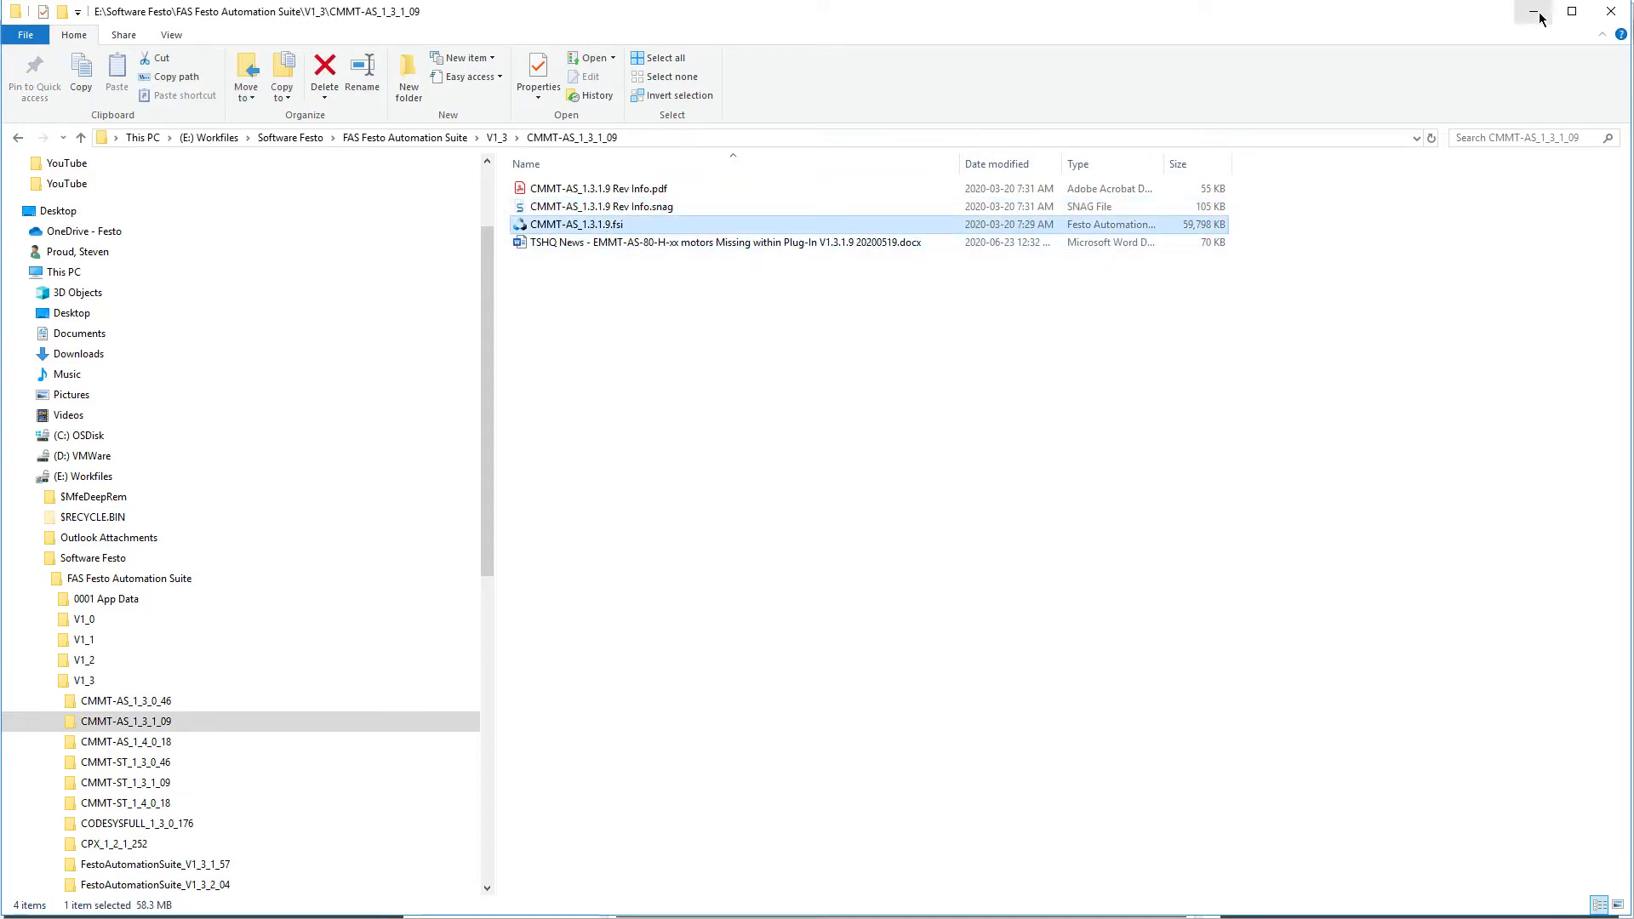
Switch to Festo Automation Suite, narrow the Recent Projects area and open the repository for installing device plug-ins
key(alt+Tab)
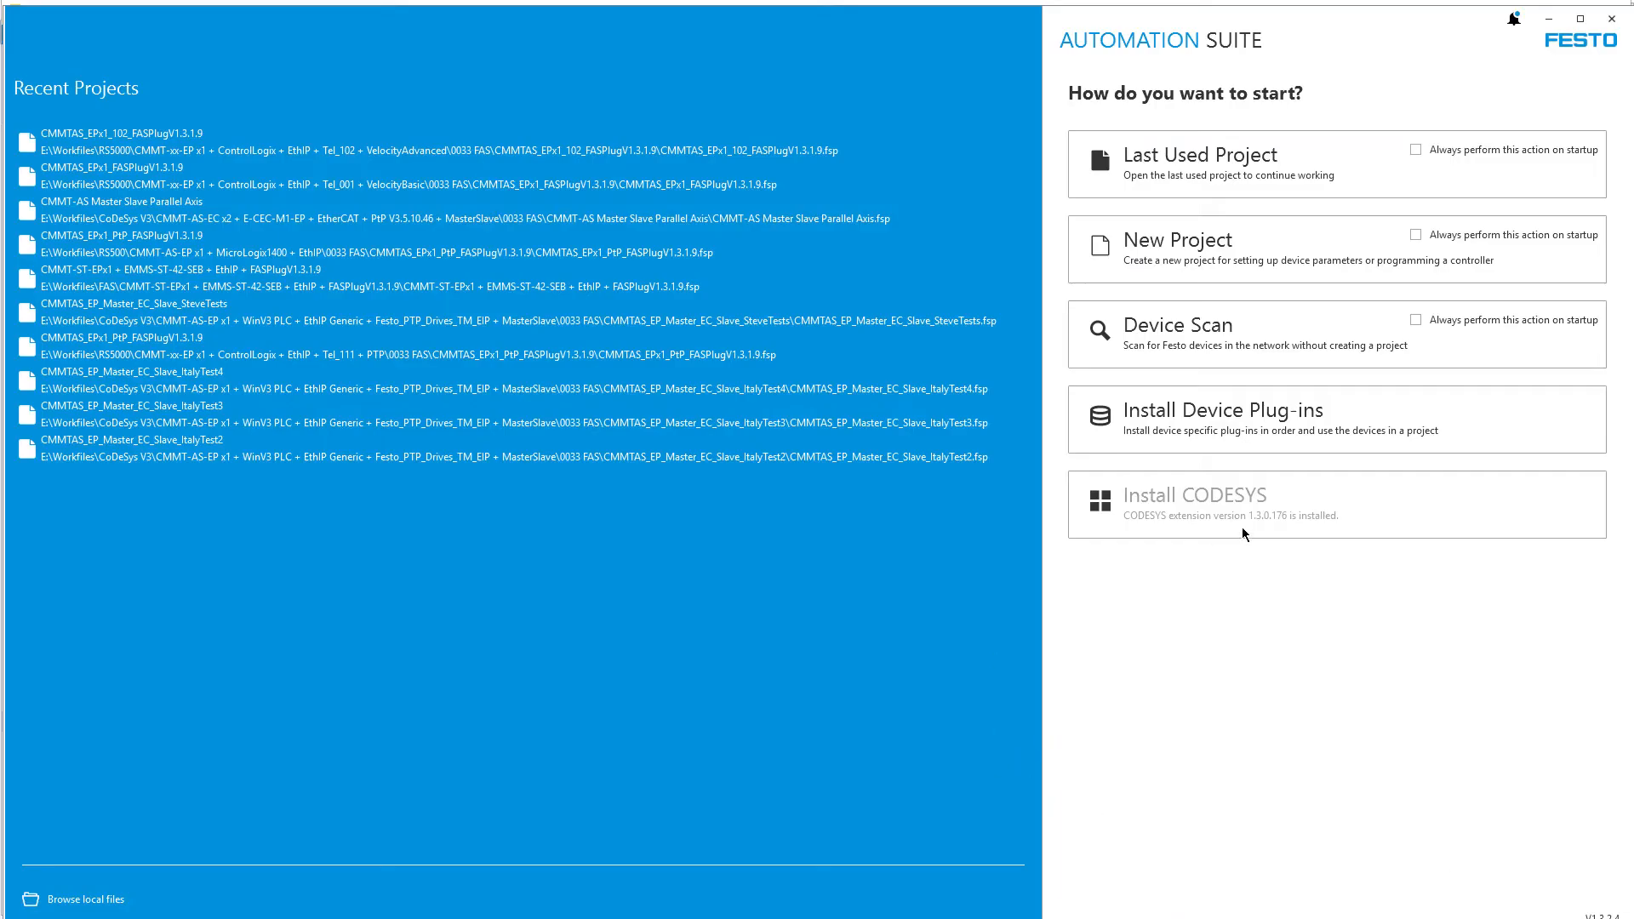
drag(1041, 545, 711, 604)
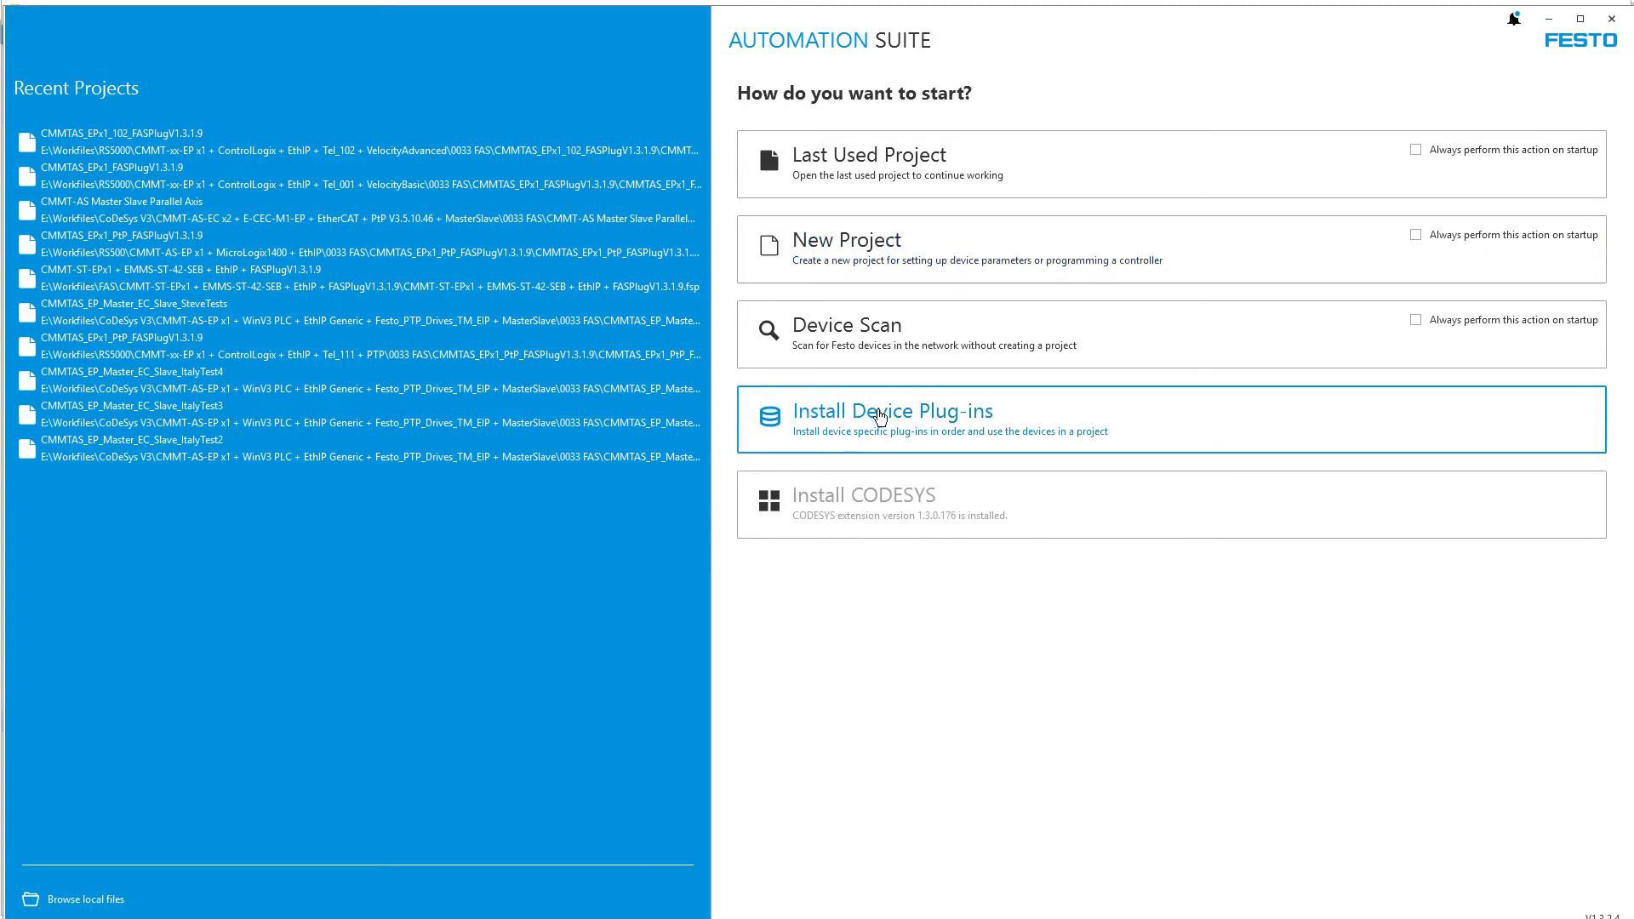
click(838, 422)
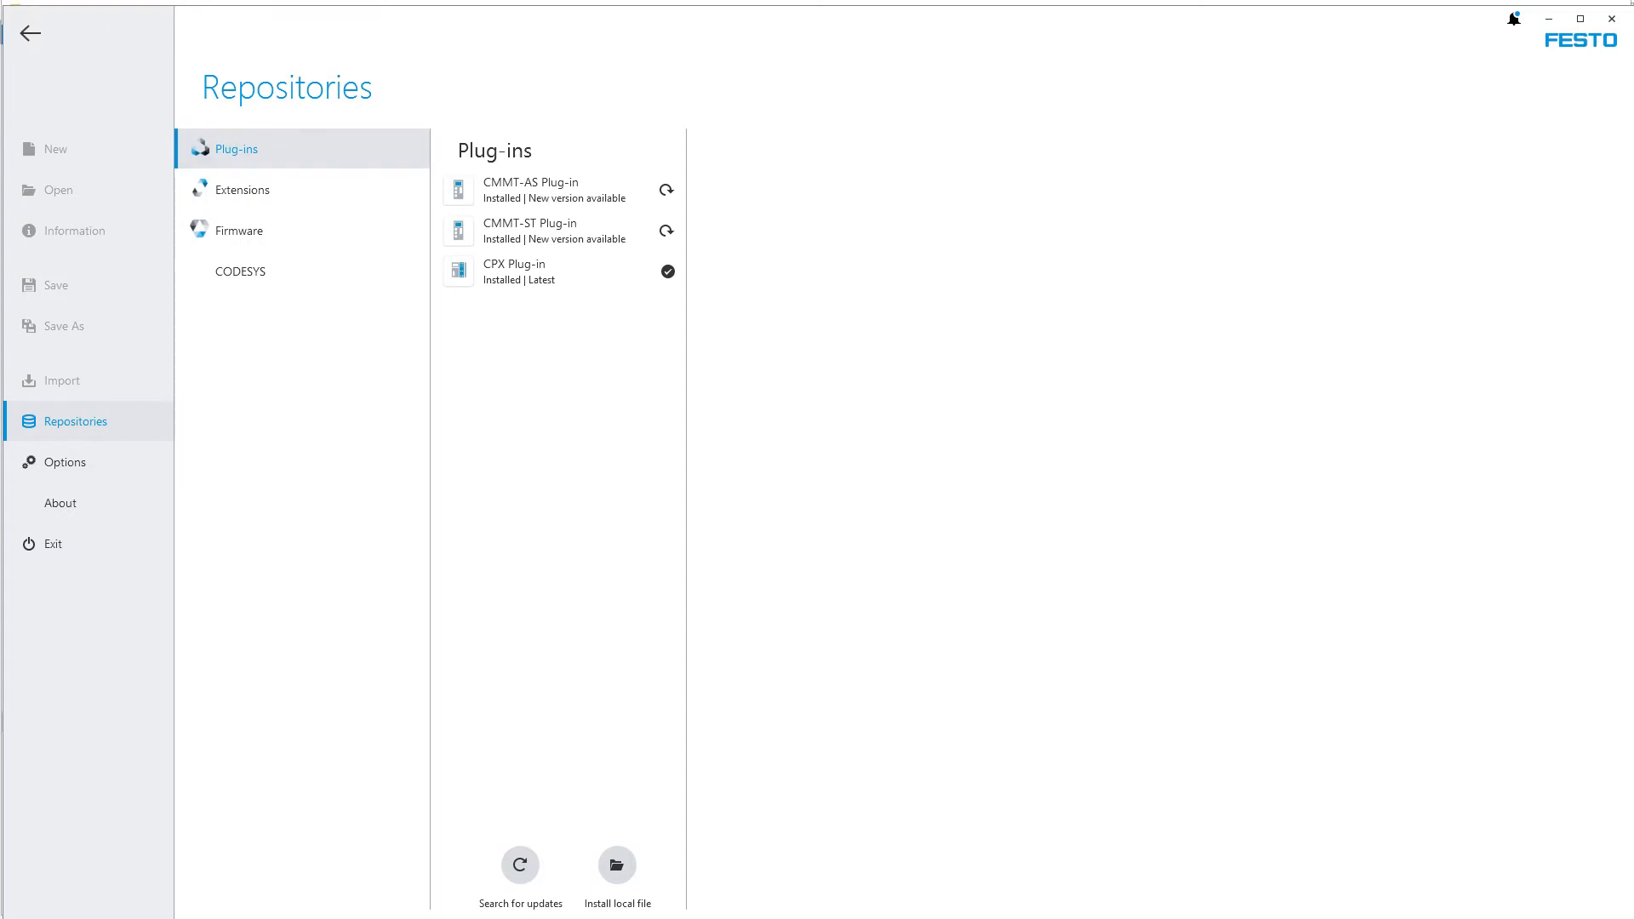
drag(4, 7, 3, 3)
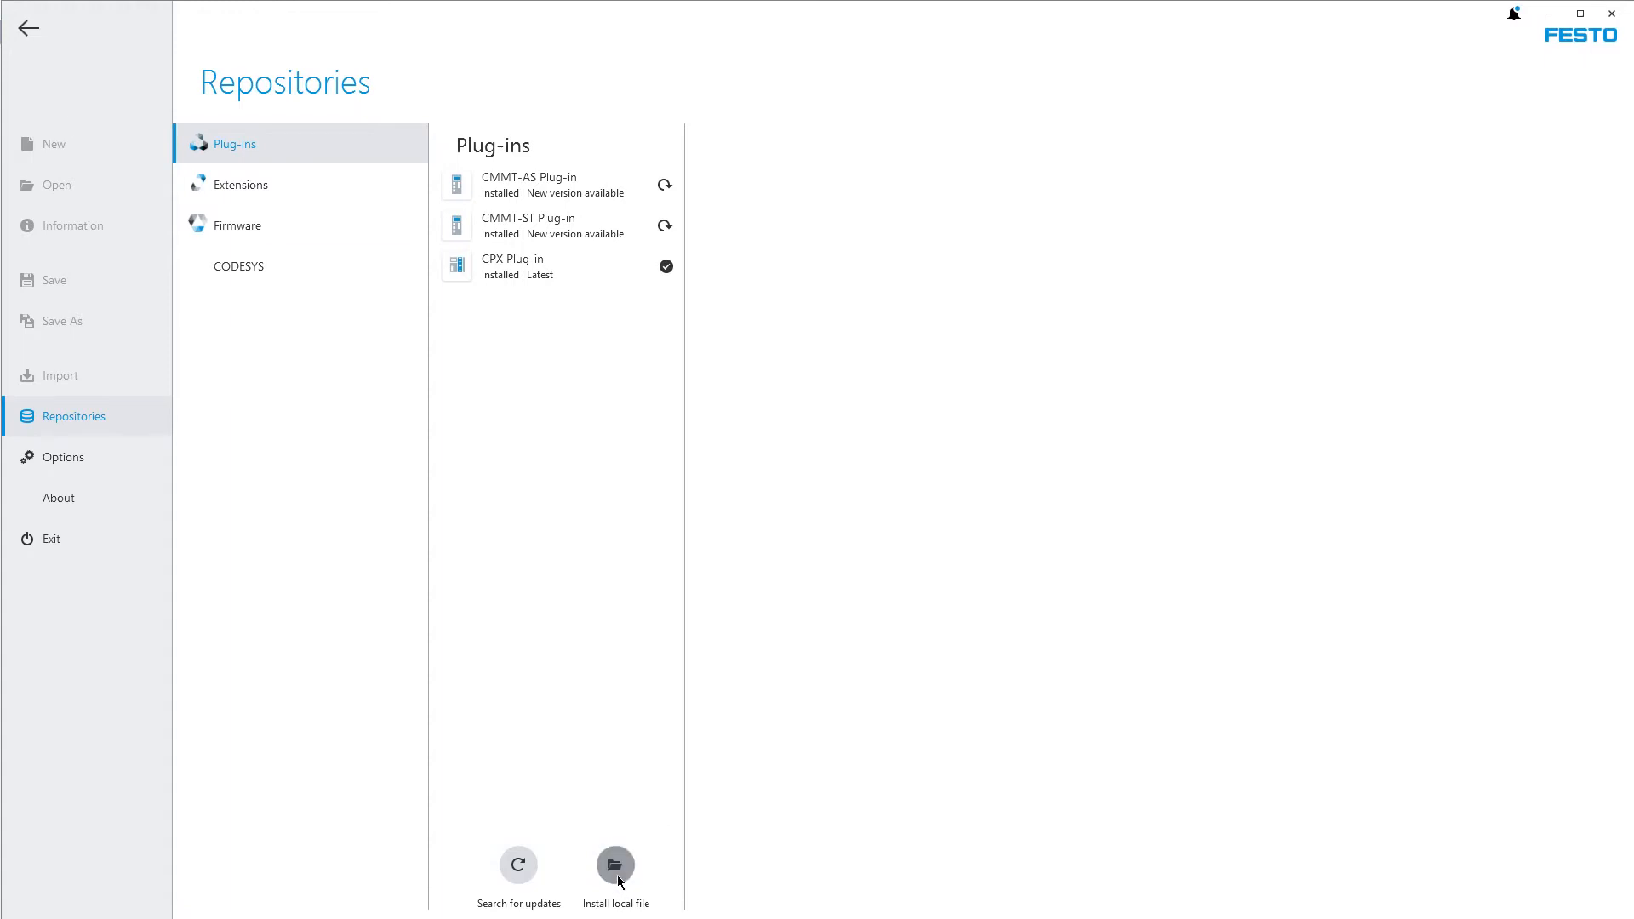
Start installing a plug-in from a local file and browse to E:\Software Festo\FAS Festo Automation Suite\V1_3\CMMT-AS_1_3_1_09 using the path copied from File Explorer
click(616, 868)
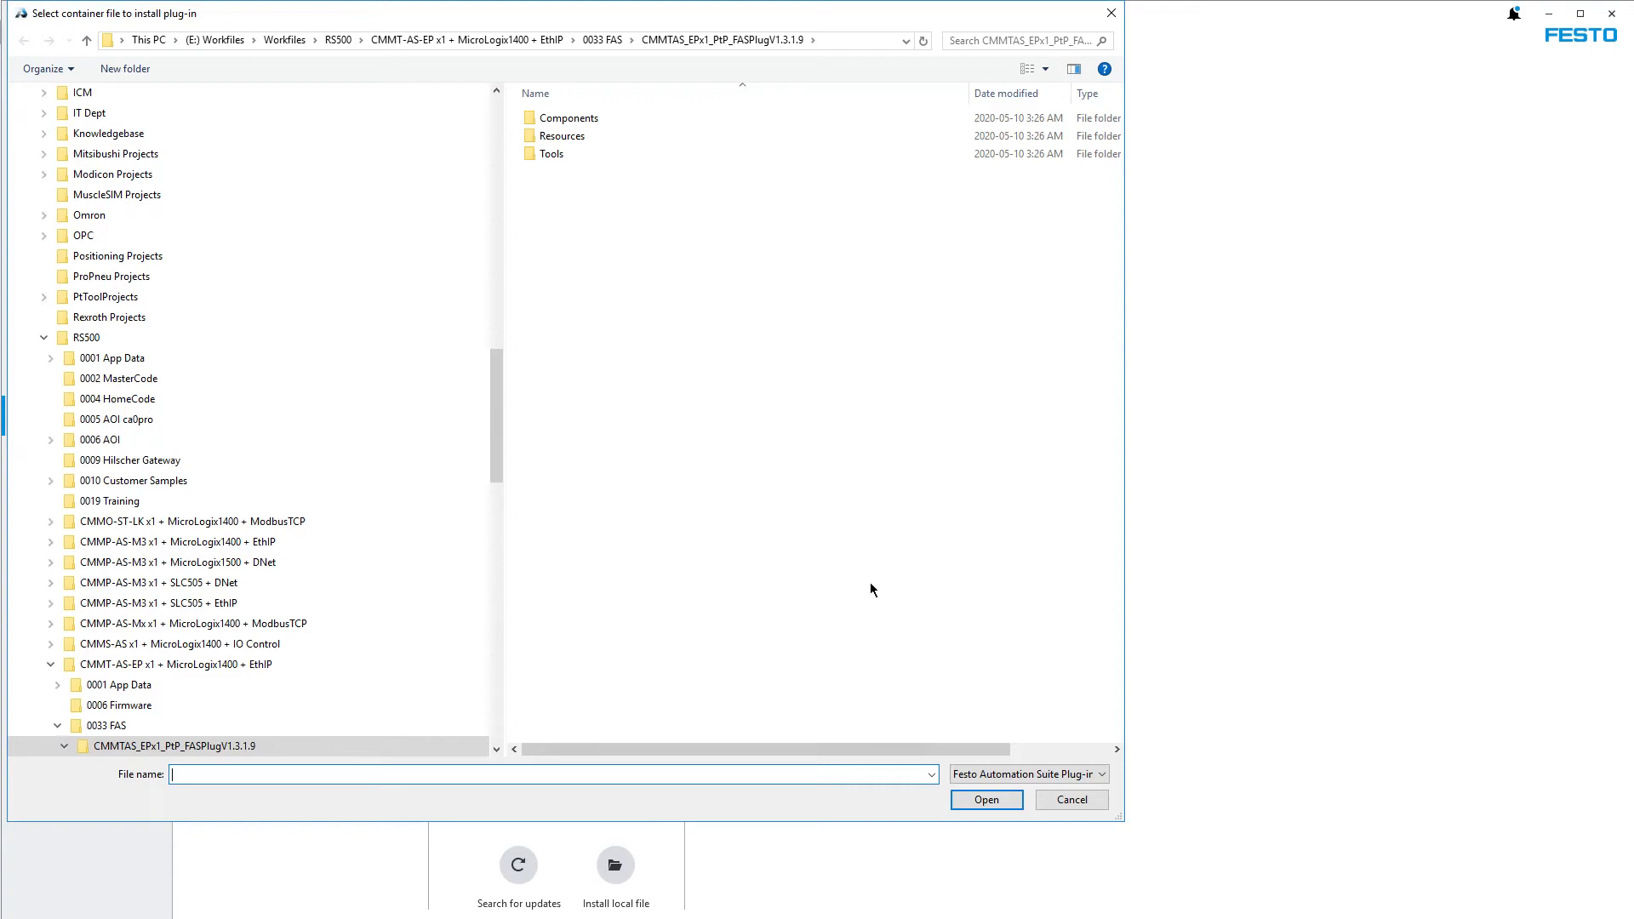
key(alt+Tab)
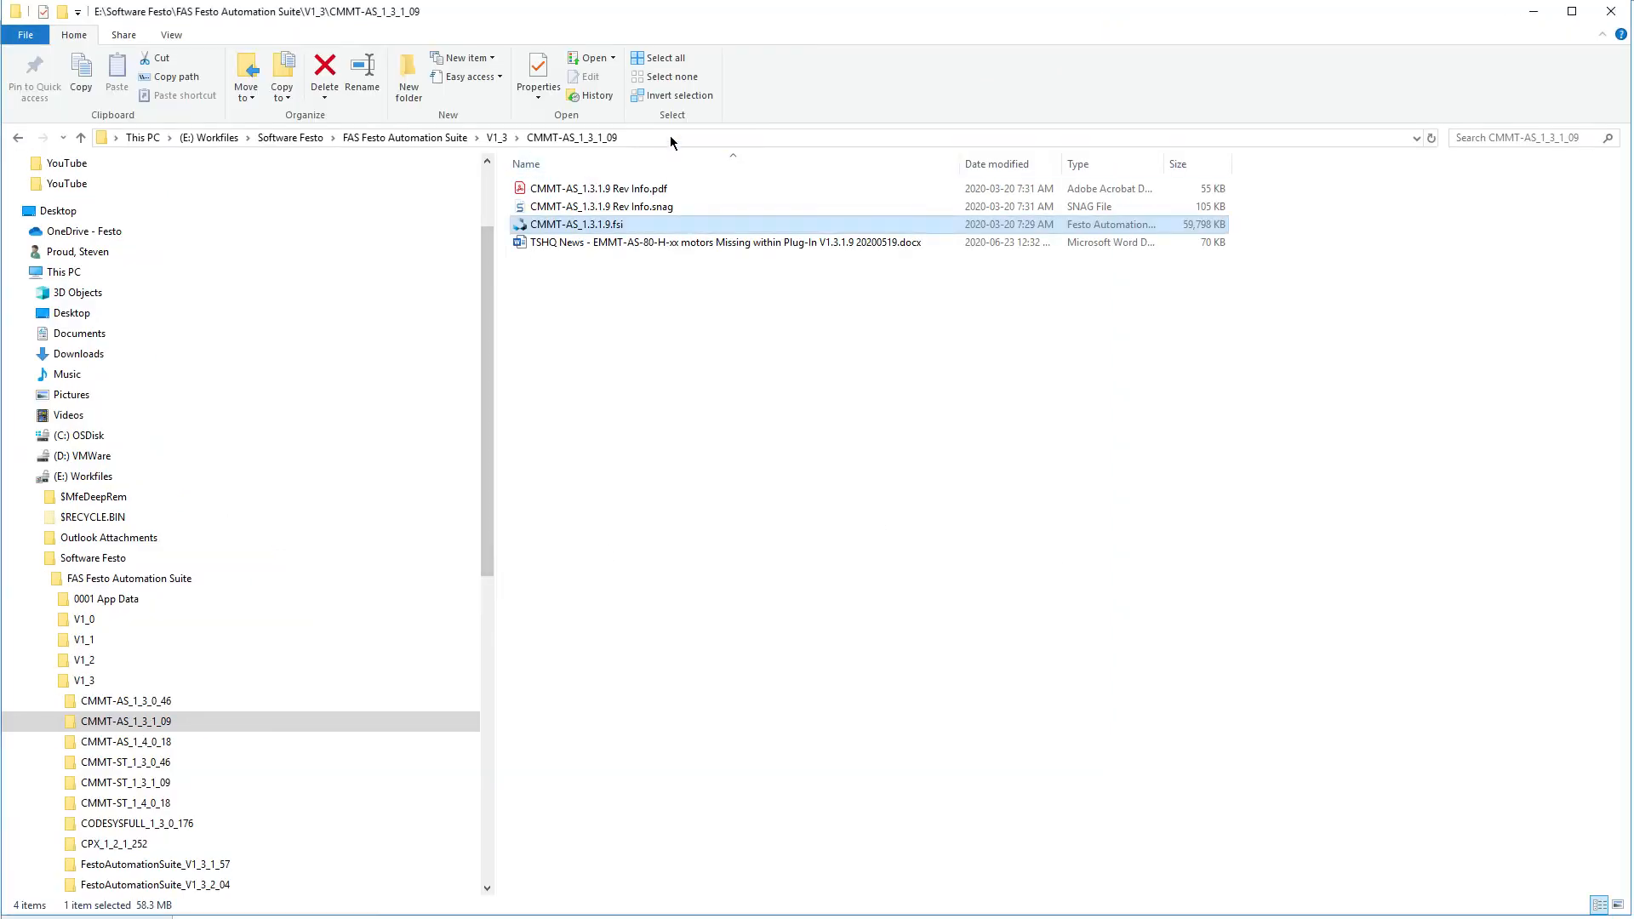
click(671, 137)
key(ctrl+c)
click(1533, 12)
click(832, 40)
key(ctrl+v)
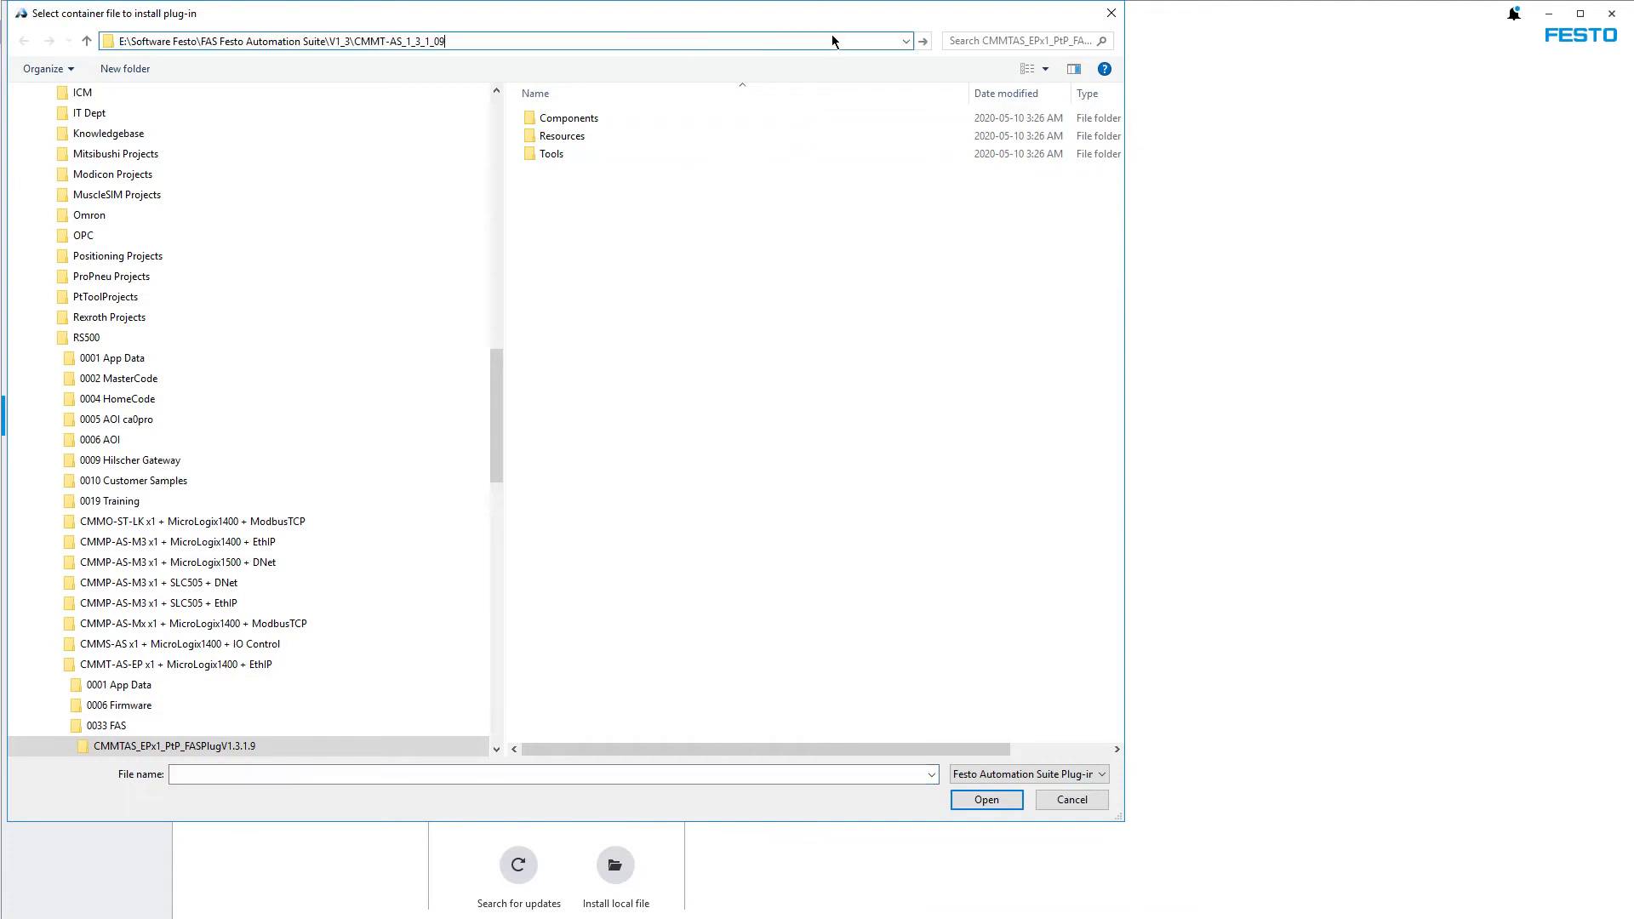
key(Return)
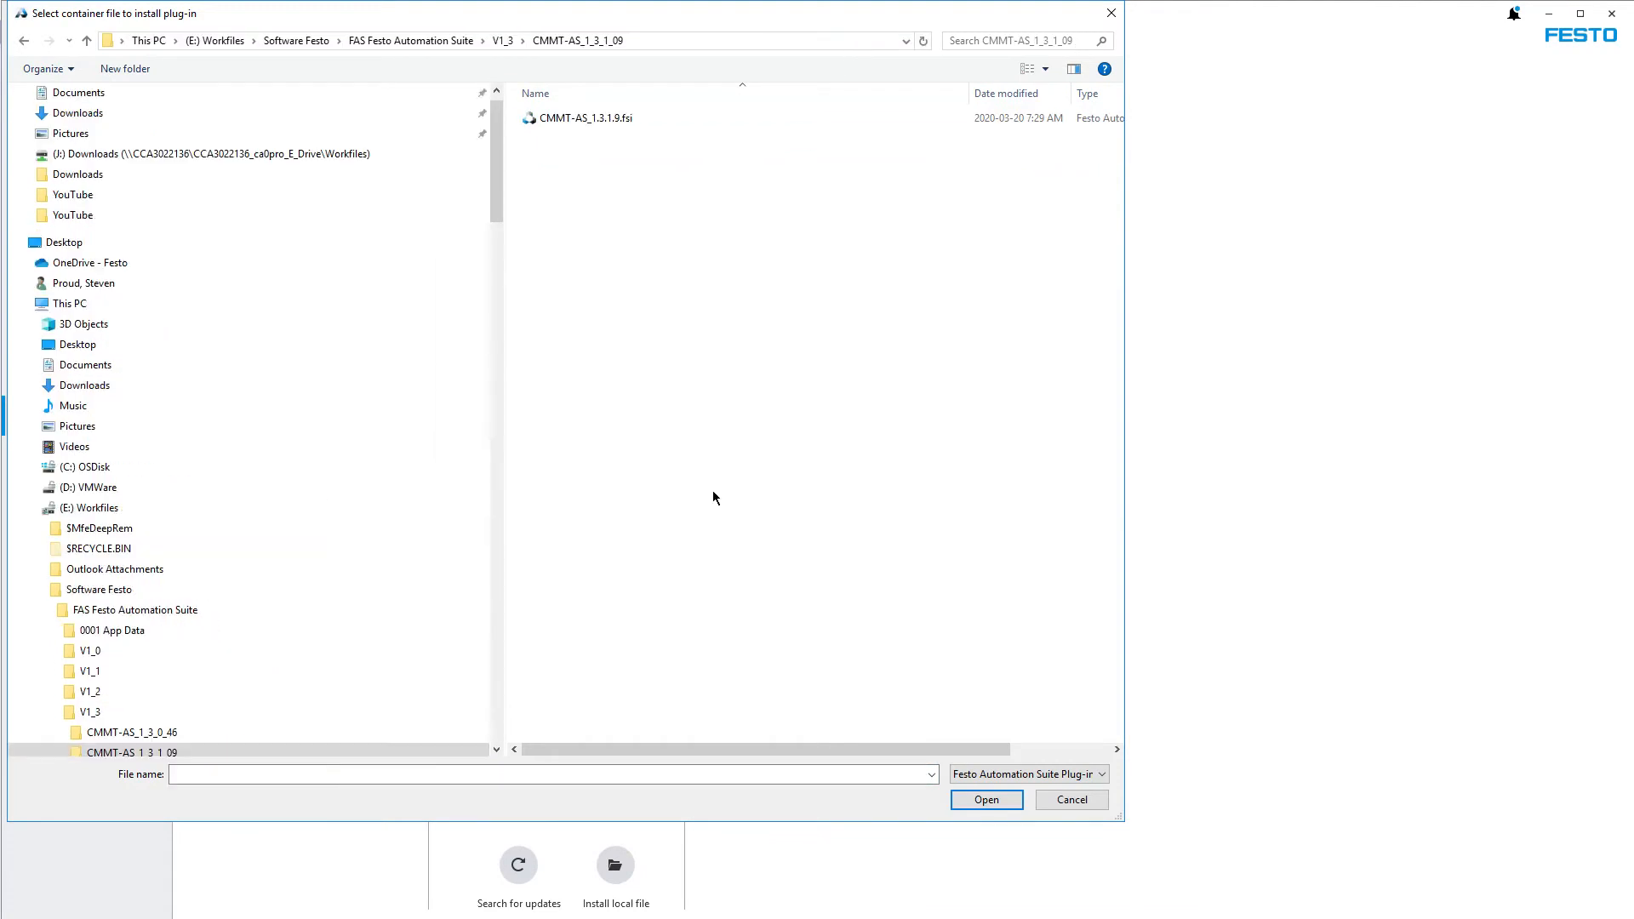
Select CMMT-AS_1.3.1.9.fsi as the plug-in file and cancel the installation
drag(494, 194, 503, 277)
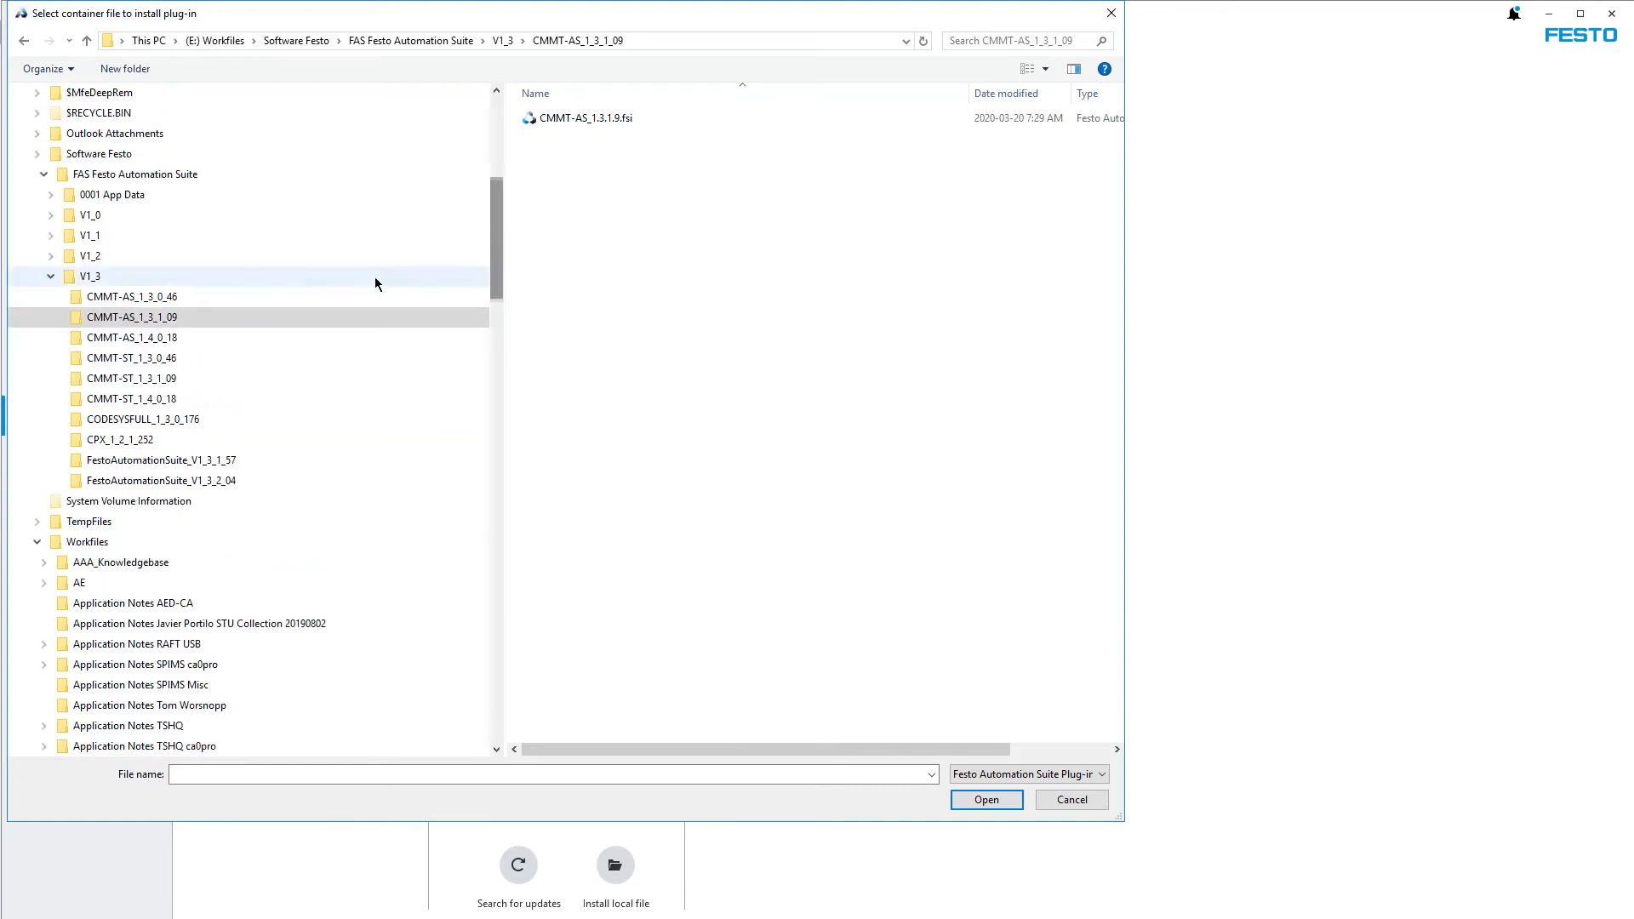
click(646, 124)
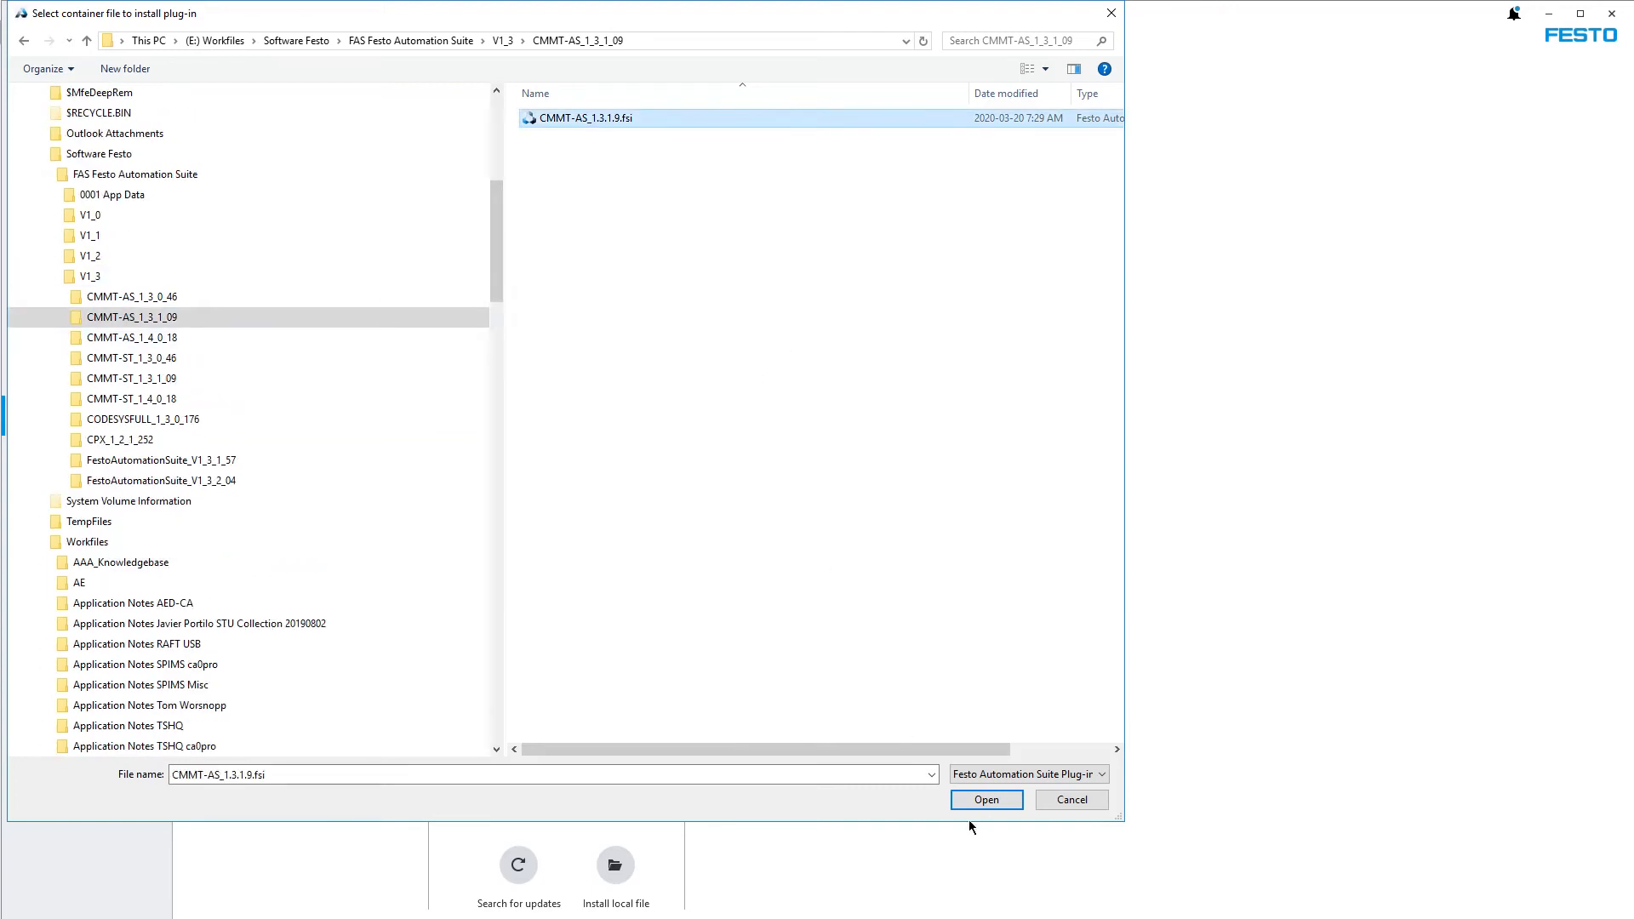
click(1066, 800)
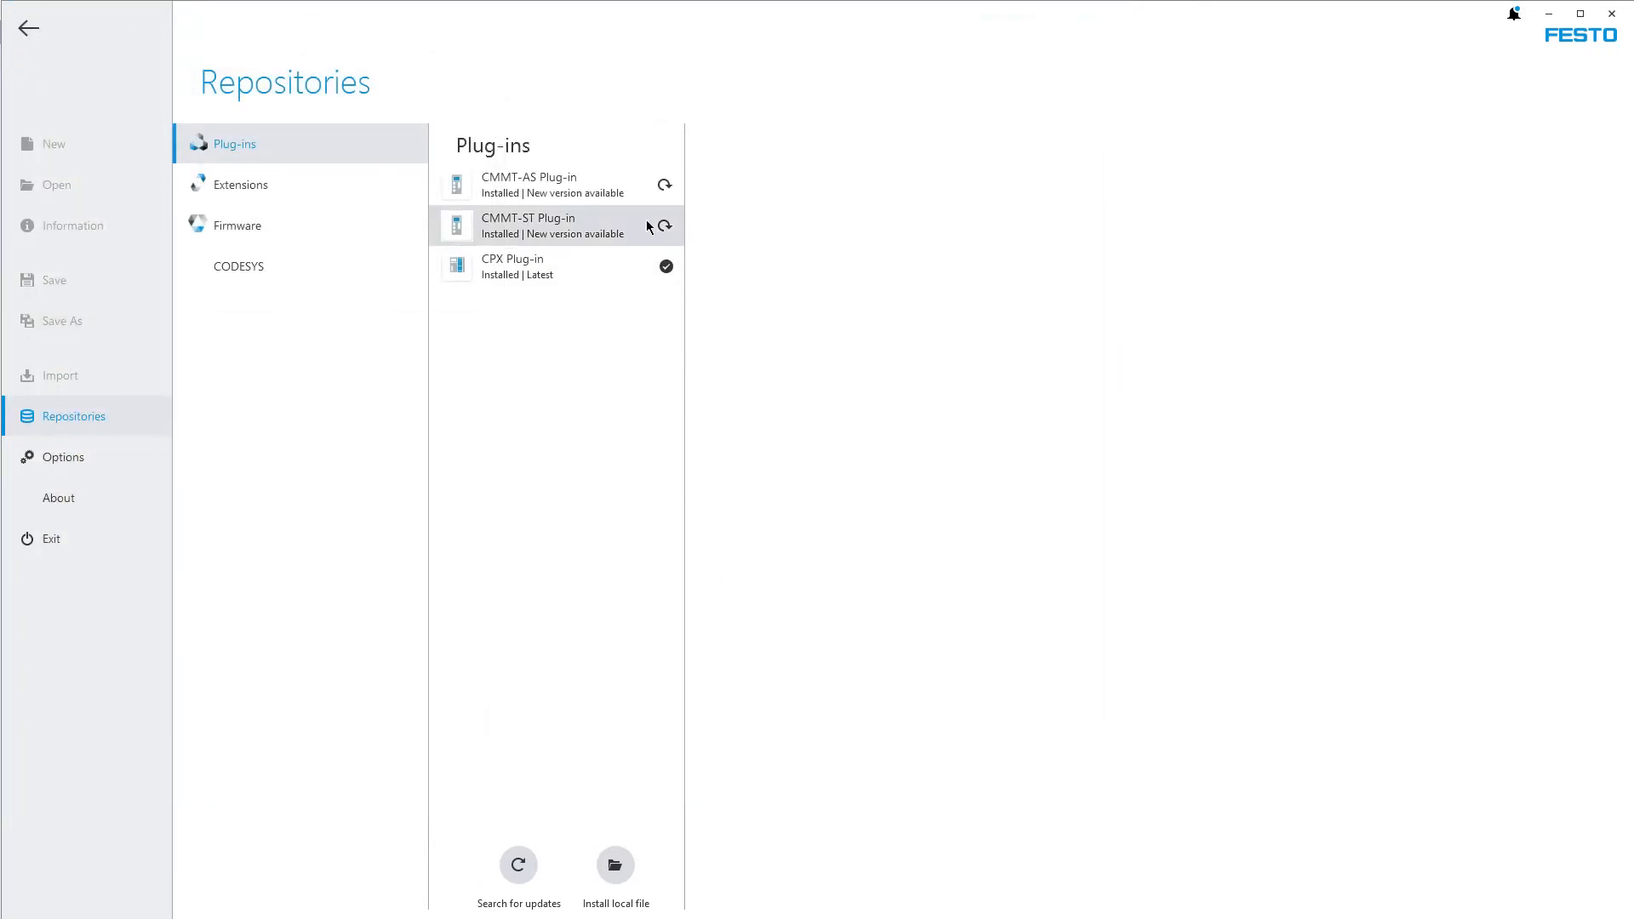
Check the CMMT-AS plug-in's installed and available versions, the update notifications, and the CMMT-ST plug-in's details
click(558, 187)
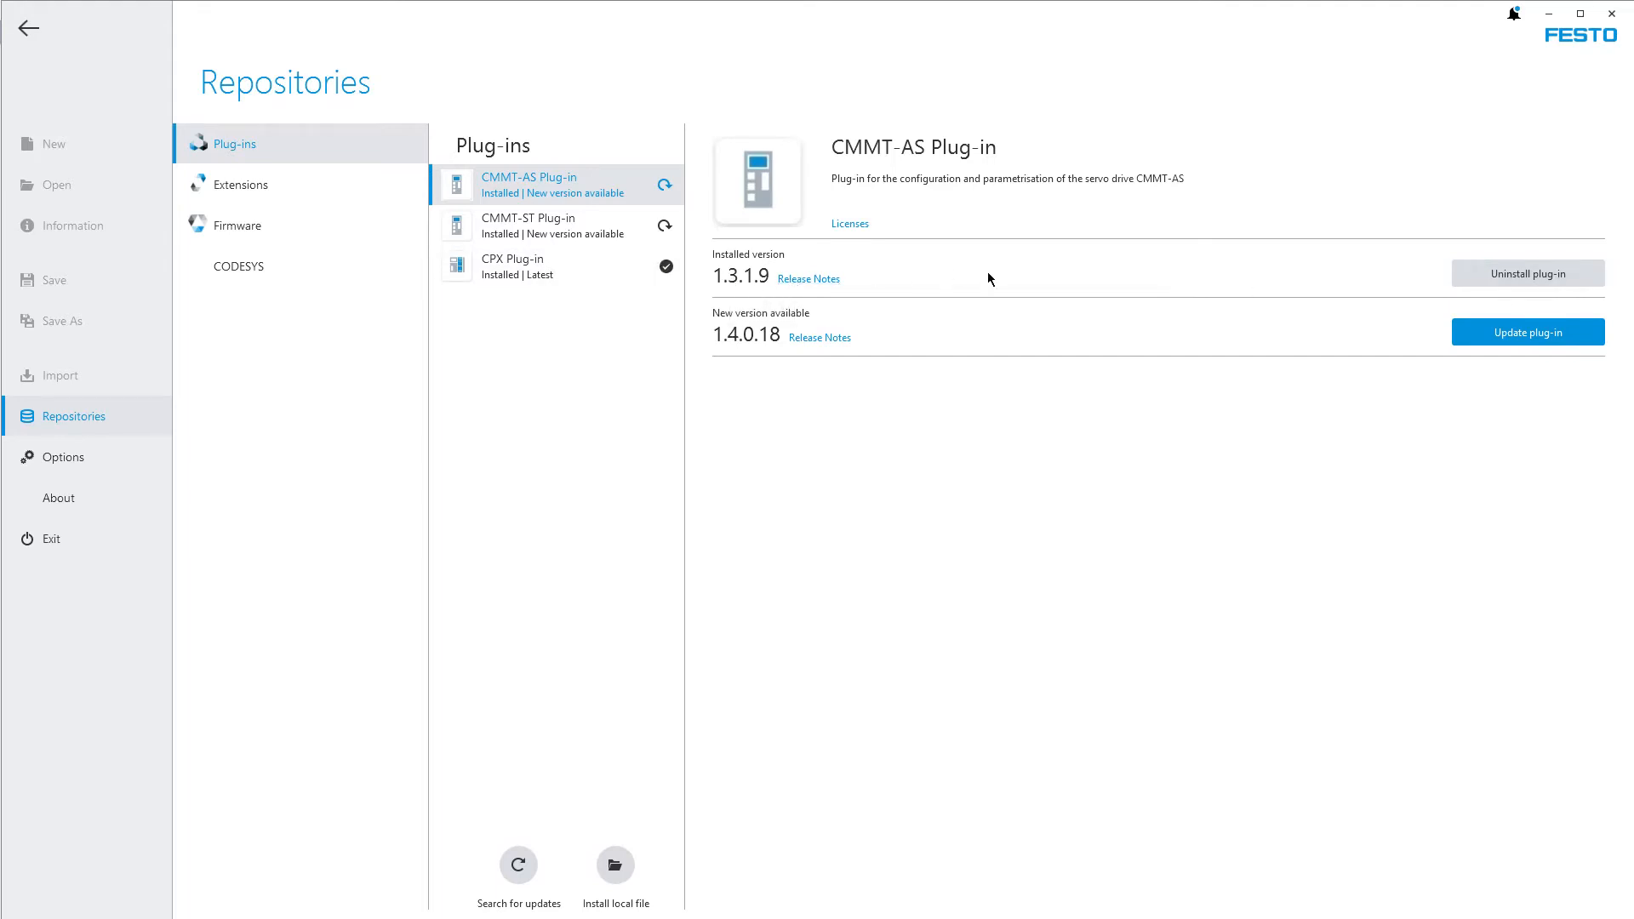
click(1515, 15)
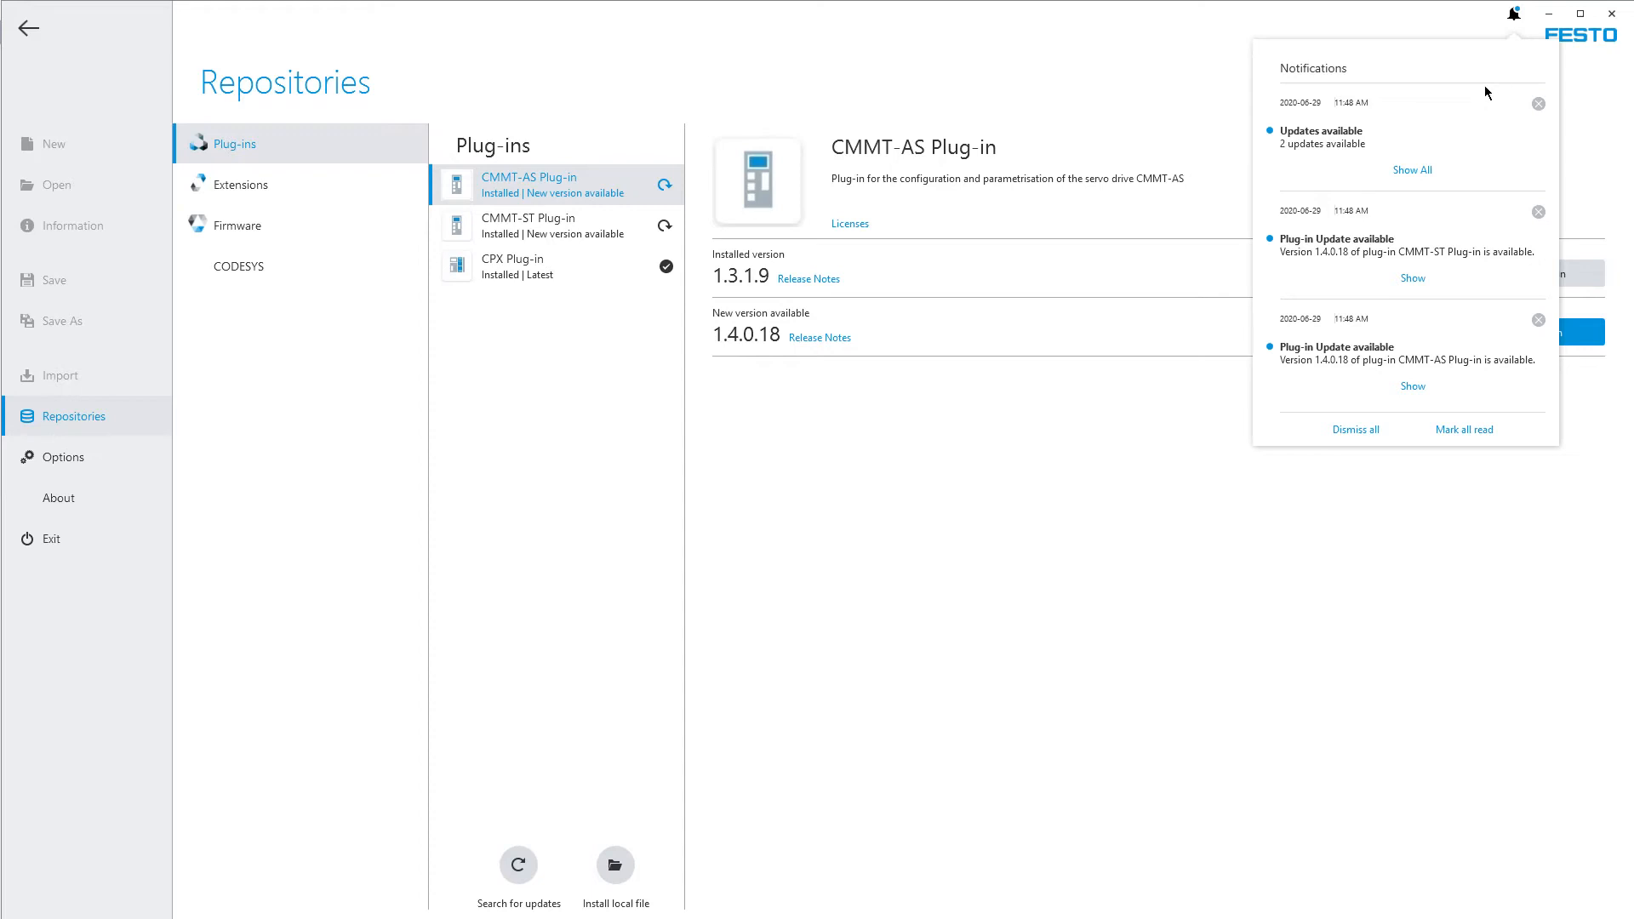
click(1125, 45)
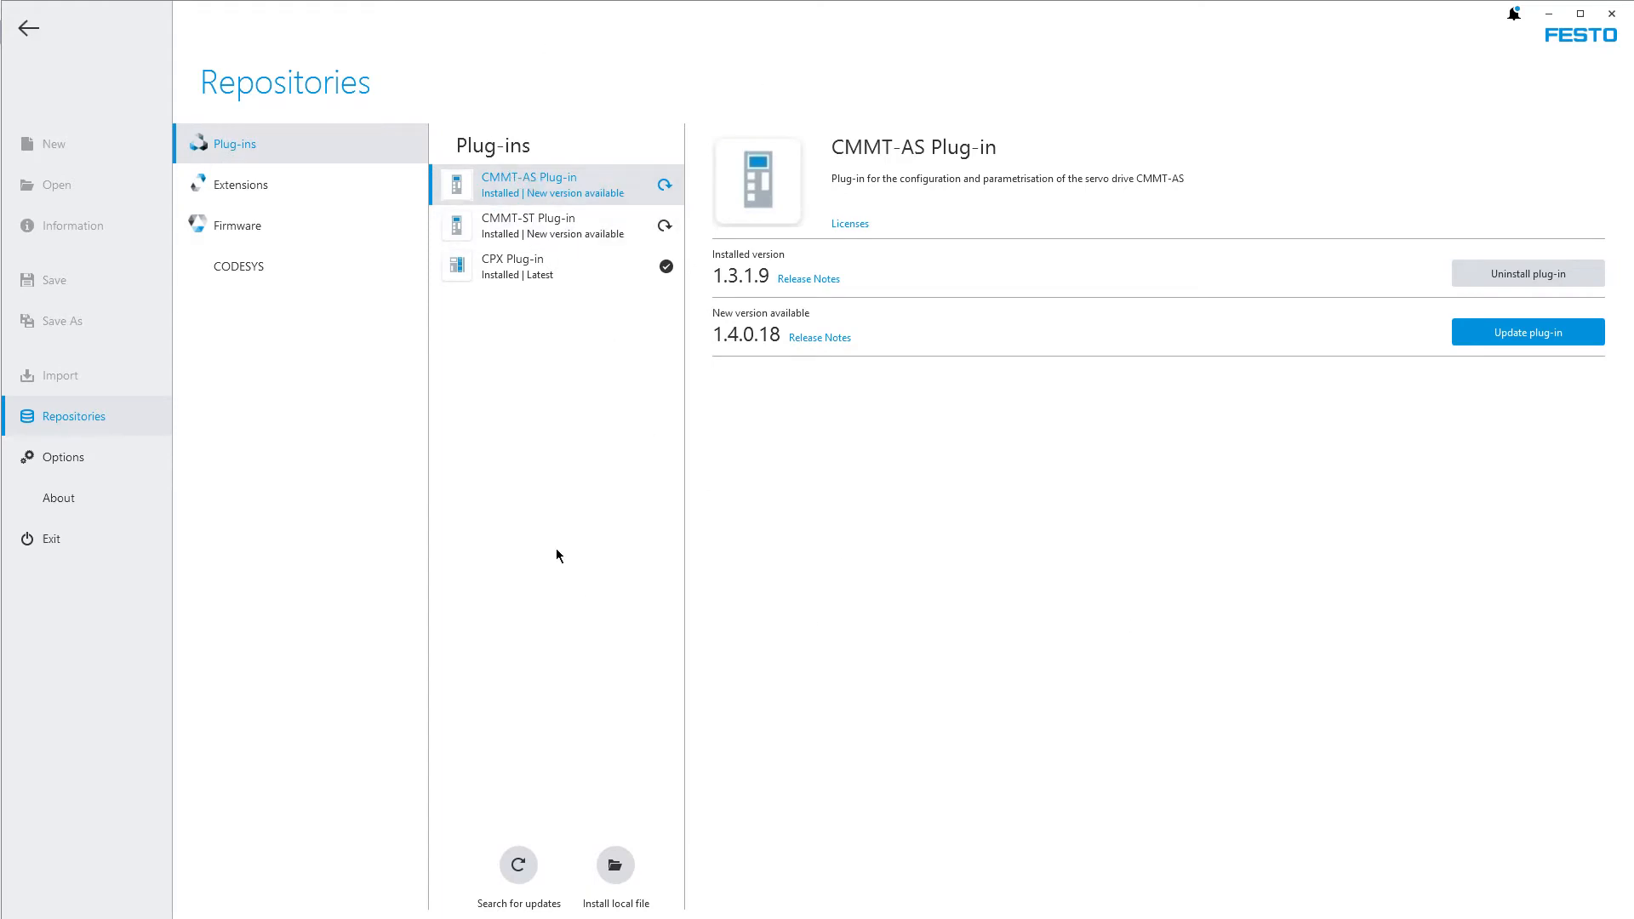
click(548, 212)
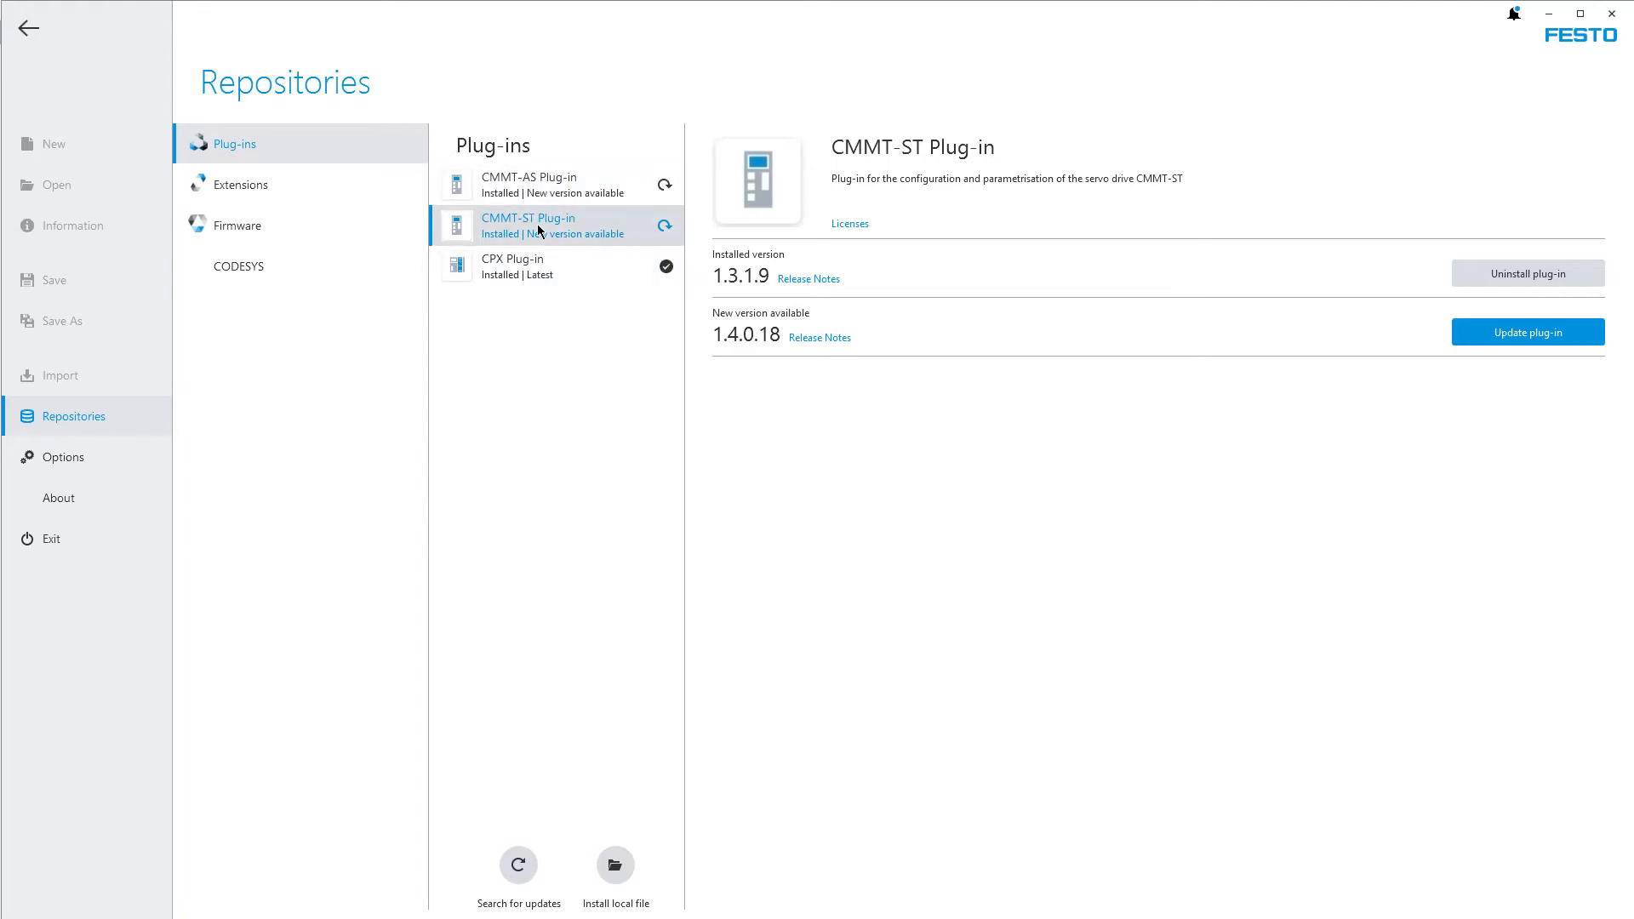
Check the details of the CPX Plug-in, the CODESYS extension, and the CMMT-AS and CMMT-ST plug-ins in the repositories
click(528, 266)
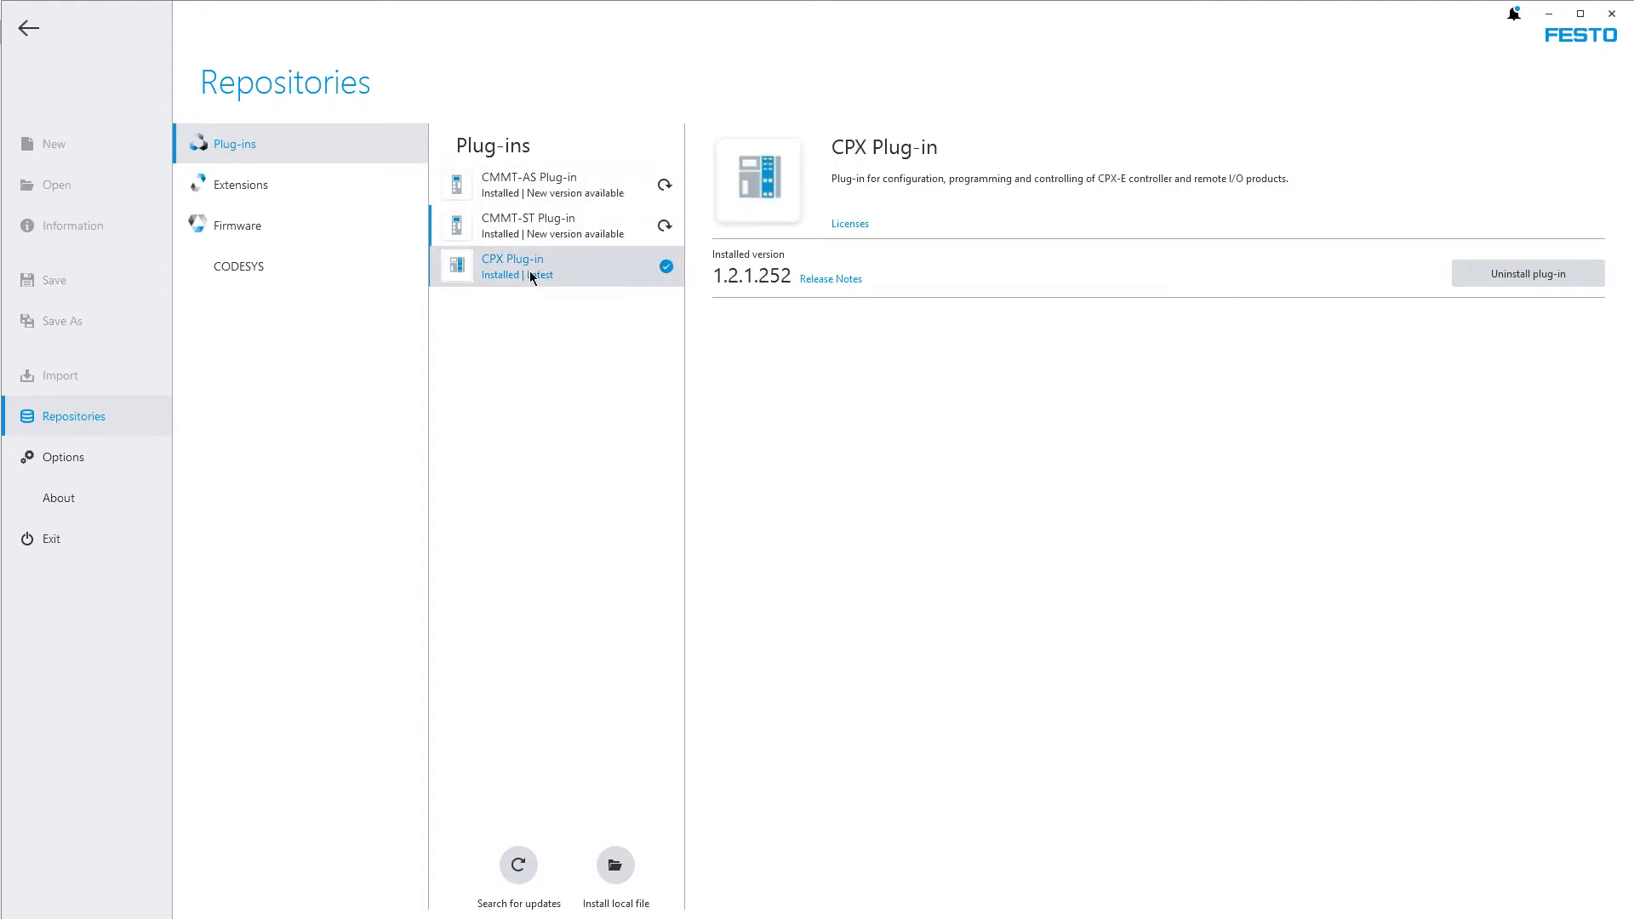
click(279, 202)
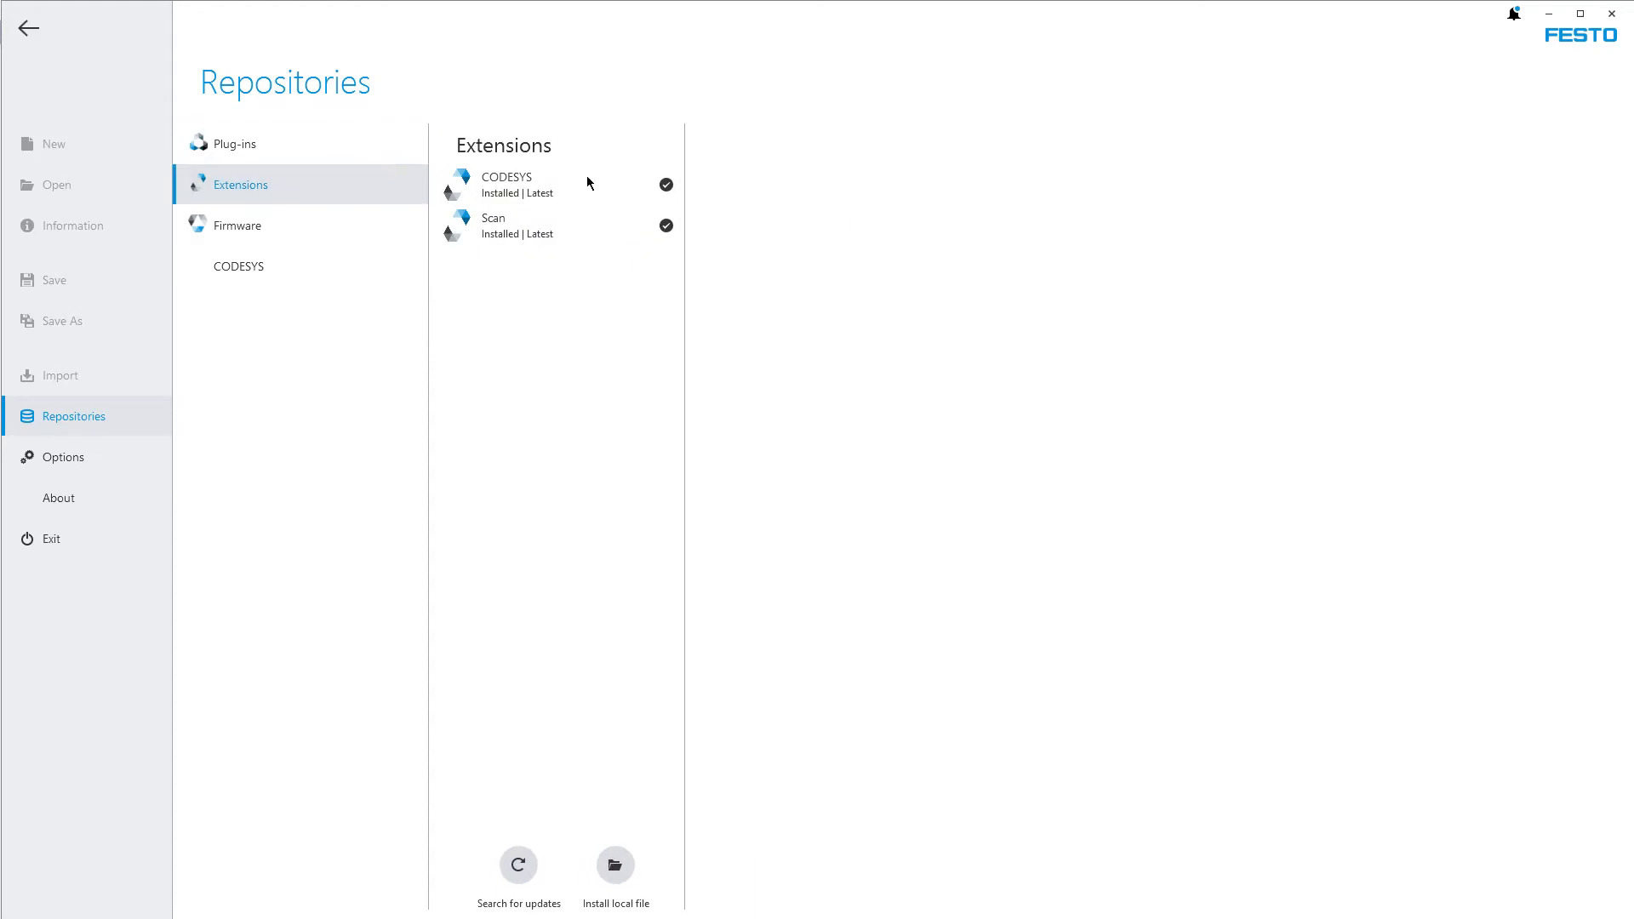
click(518, 194)
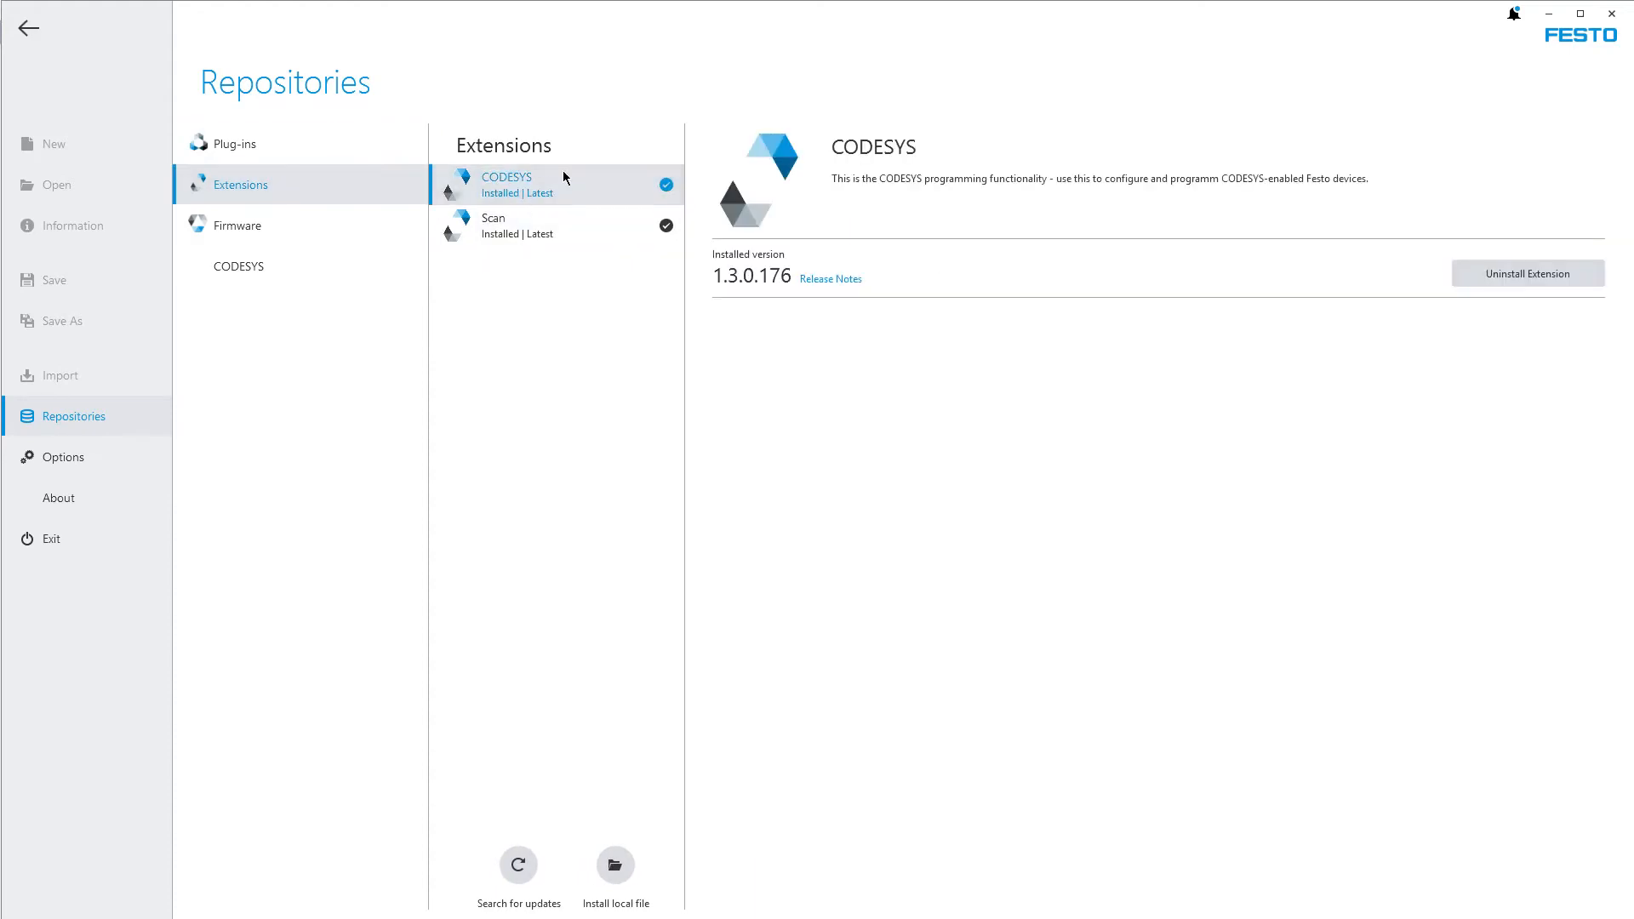
click(239, 146)
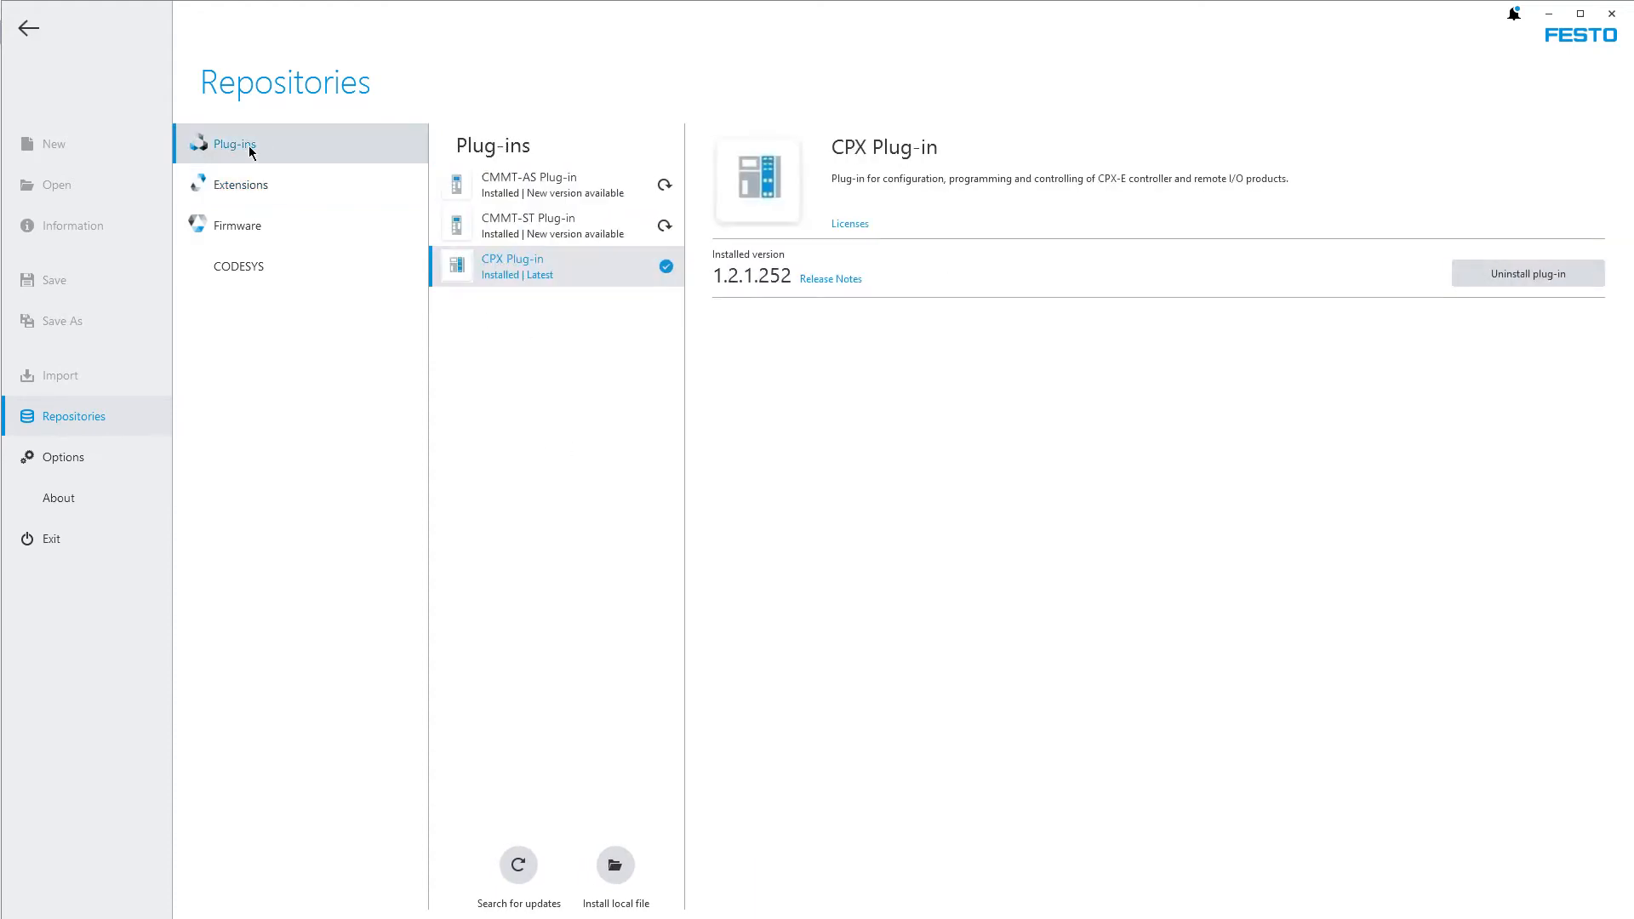
click(545, 176)
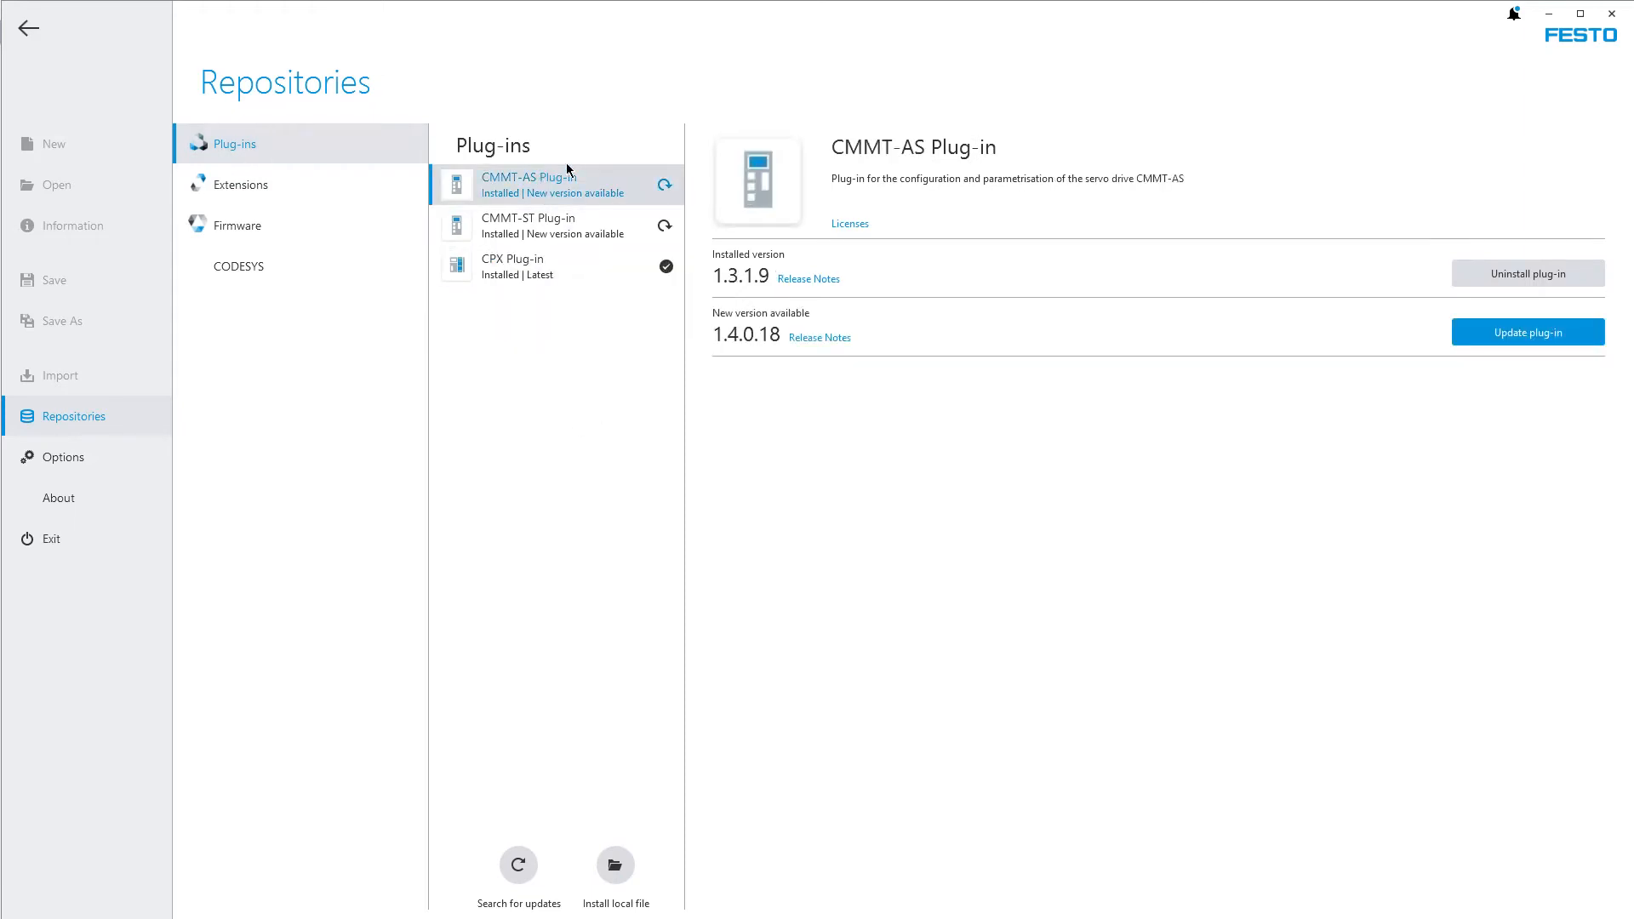
click(523, 223)
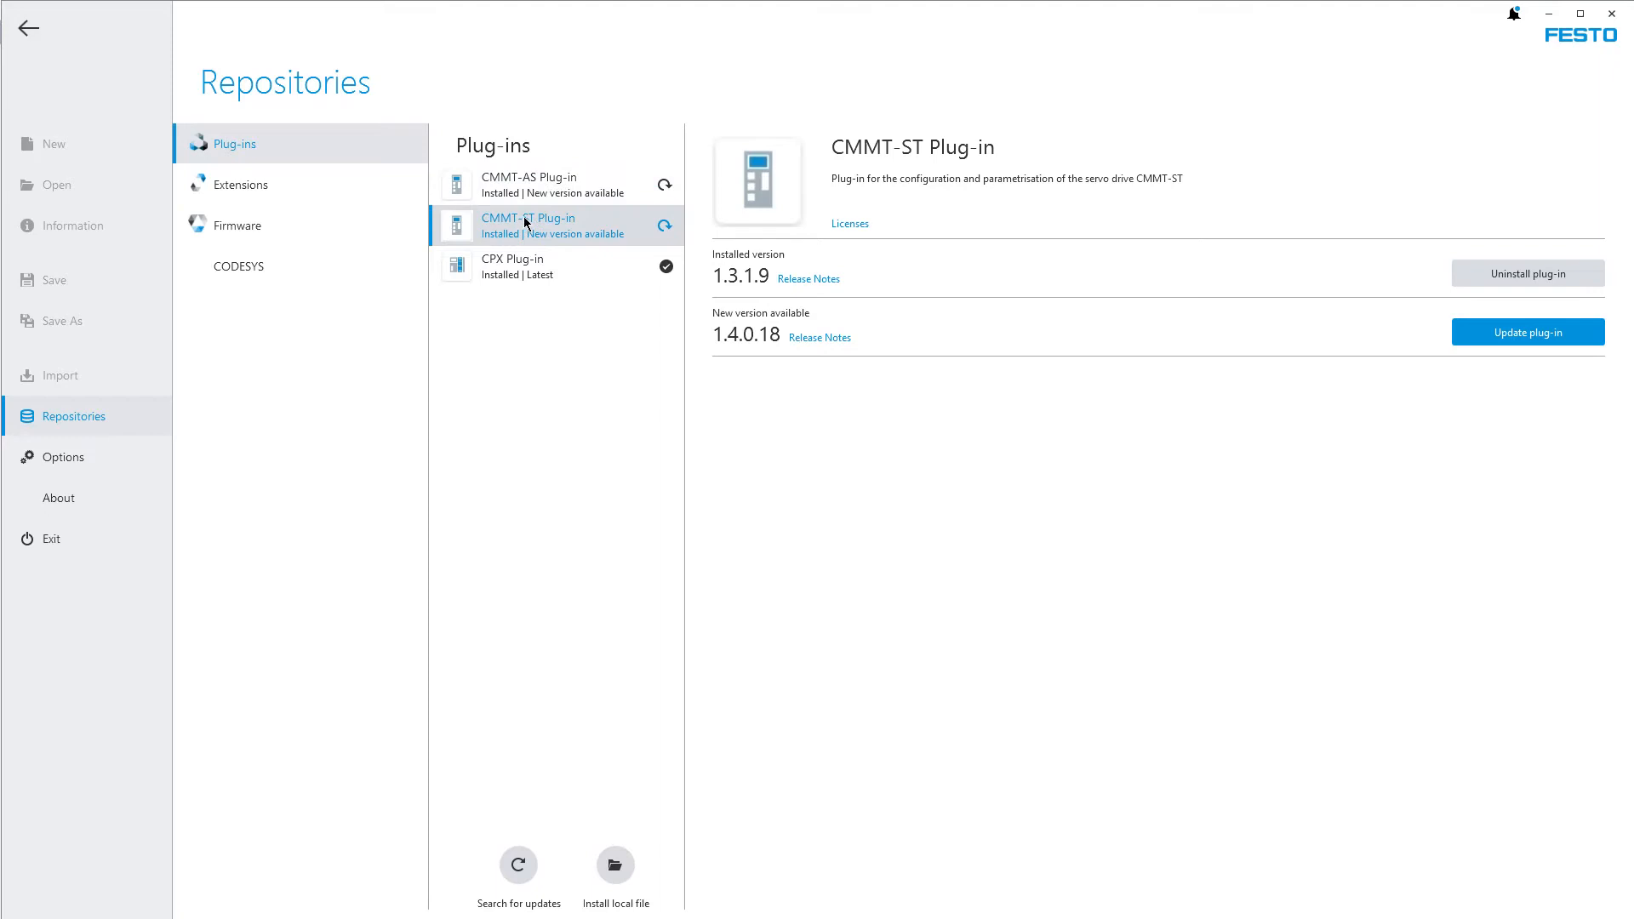
click(524, 178)
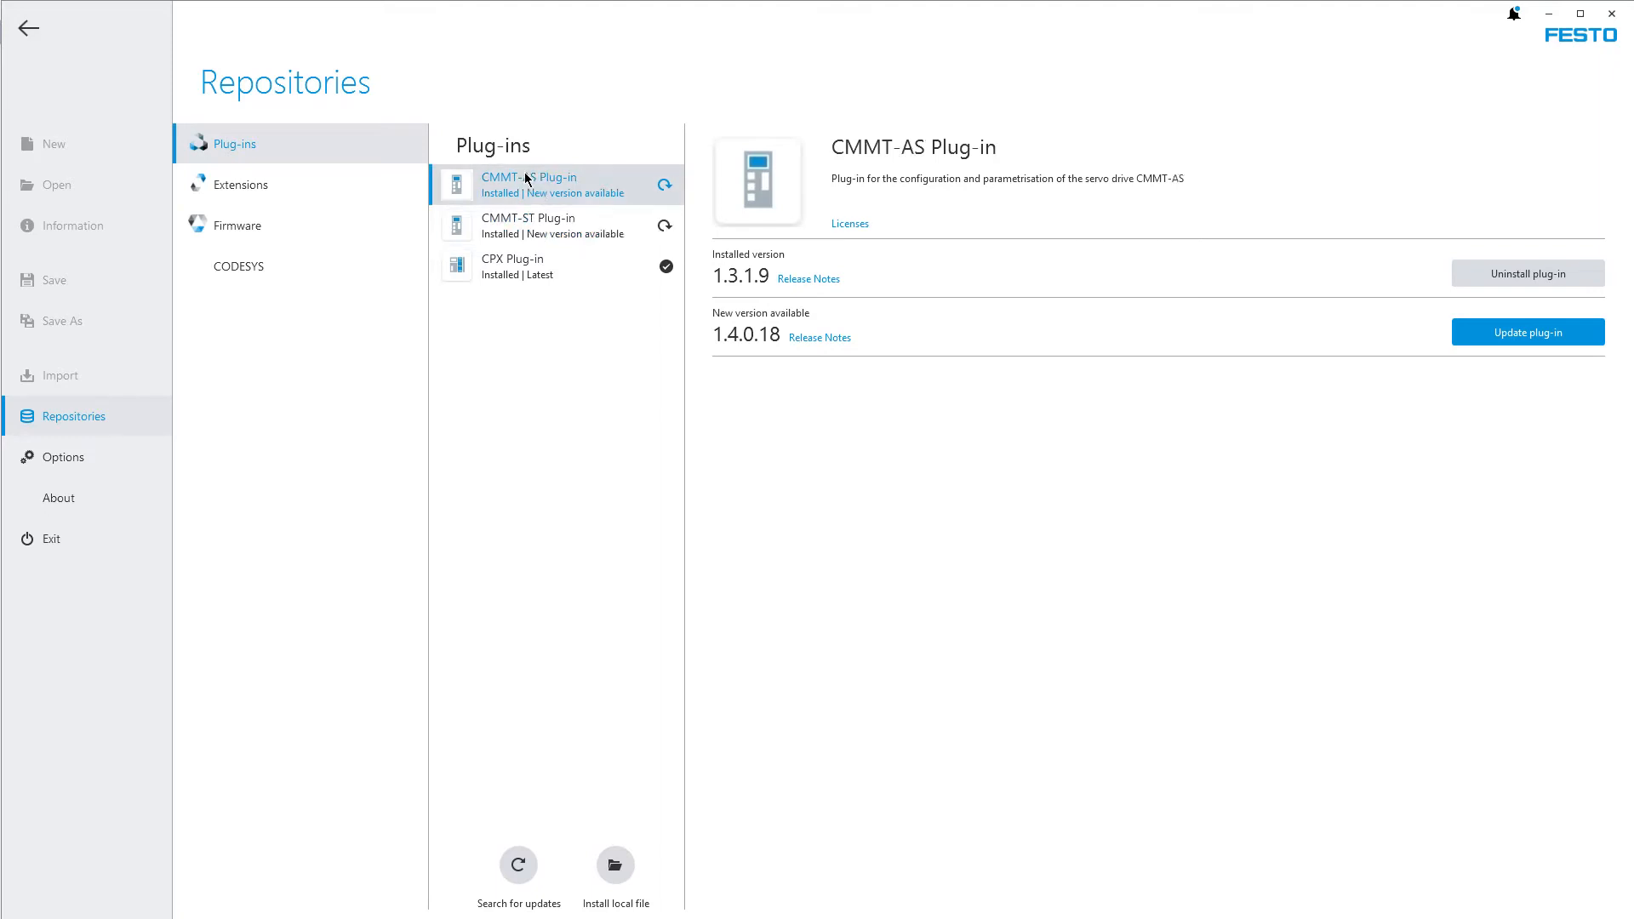
Leave the repositories, adjust the window height and create a new project
click(31, 30)
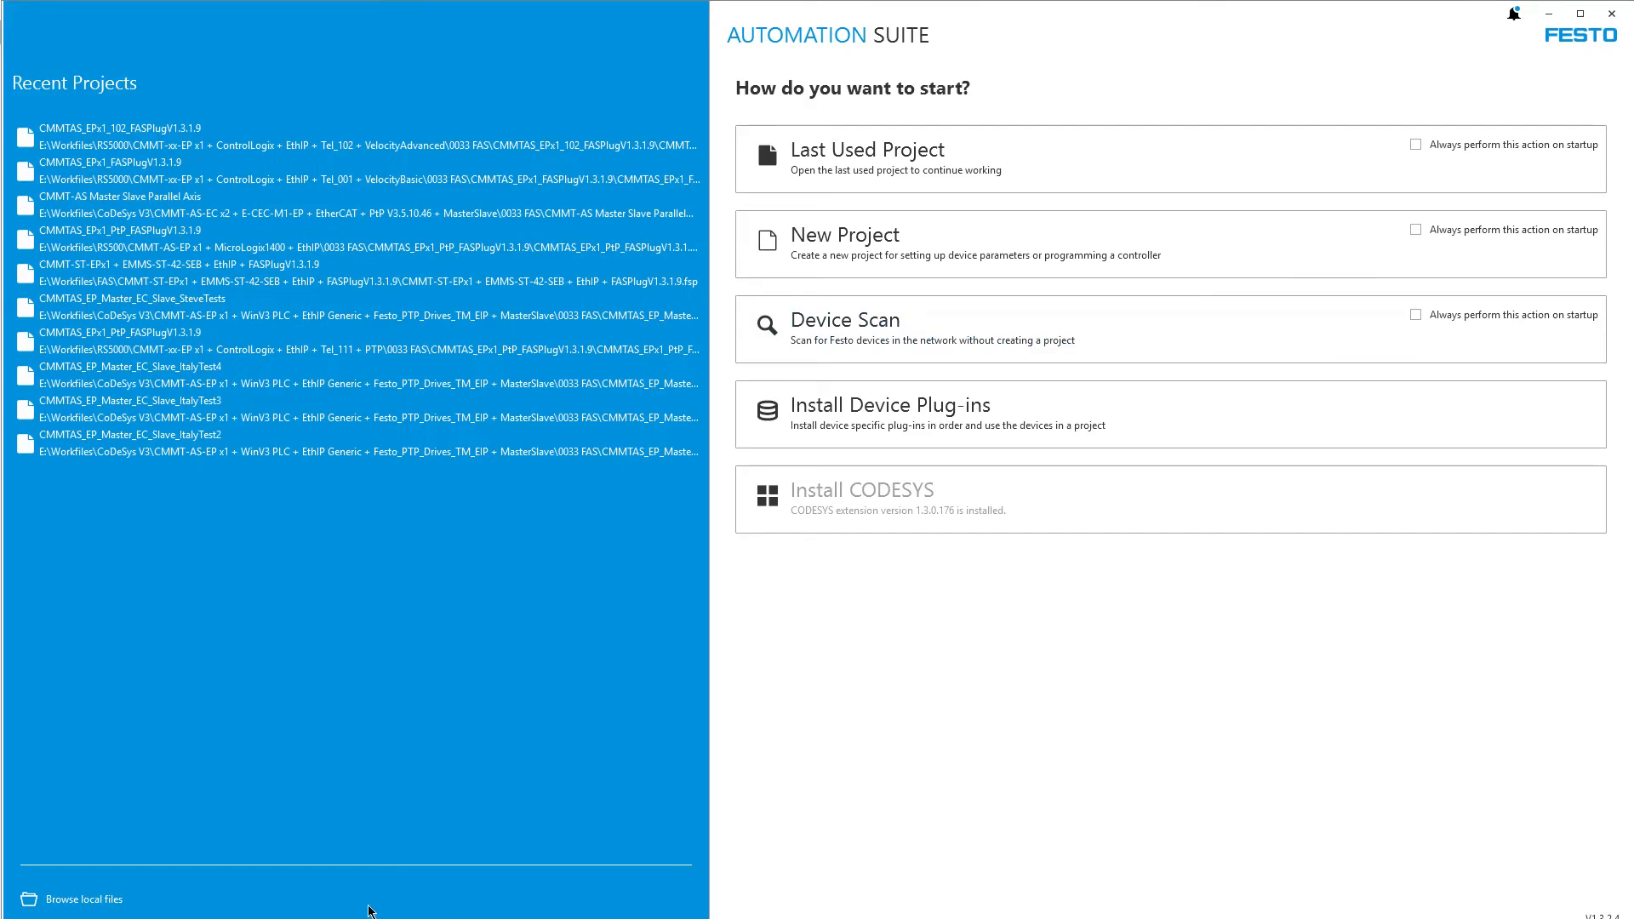
drag(369, 917, 369, 912)
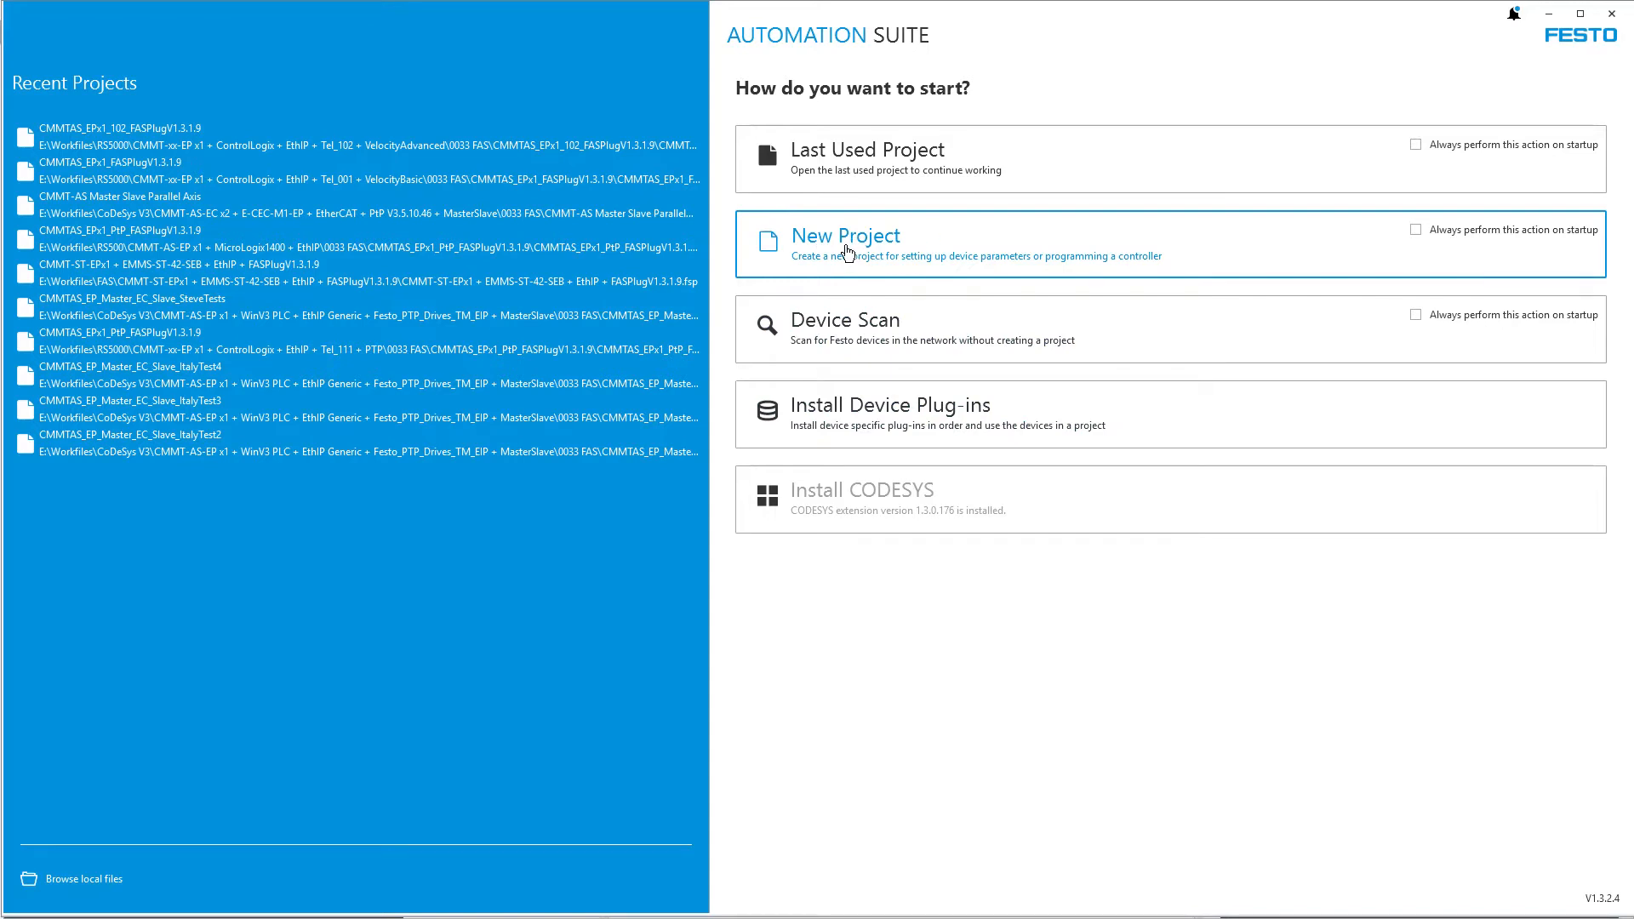
click(847, 251)
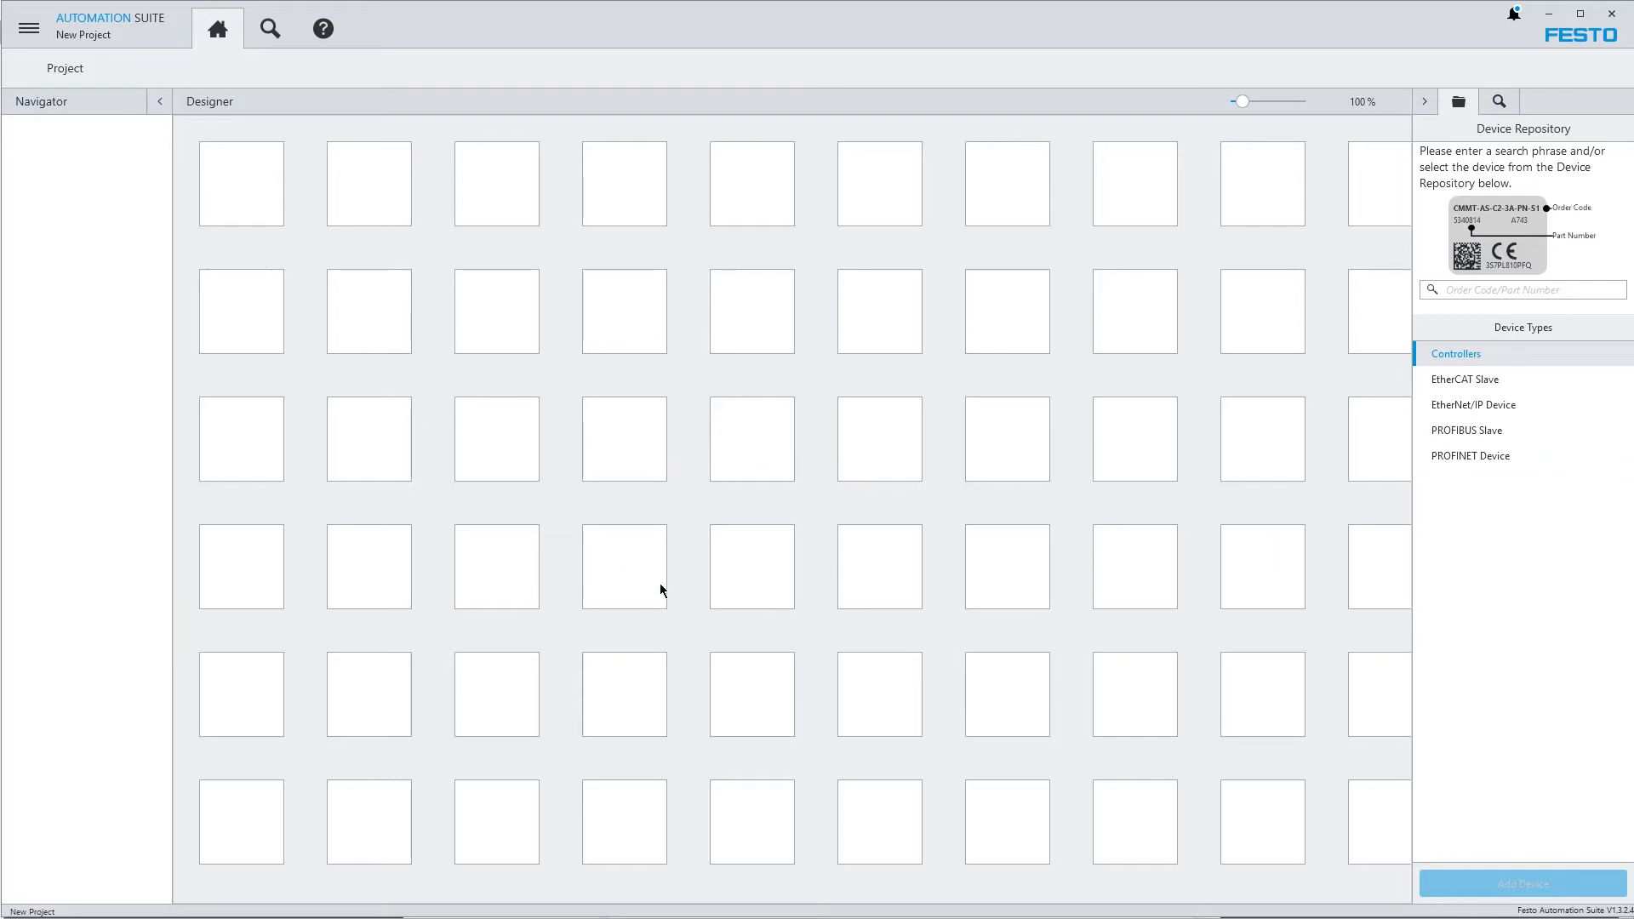
Scan the network for Festo devices and select the Tel_102_CMMTAS_Rotary drive at address 192.168.1.184
click(271, 28)
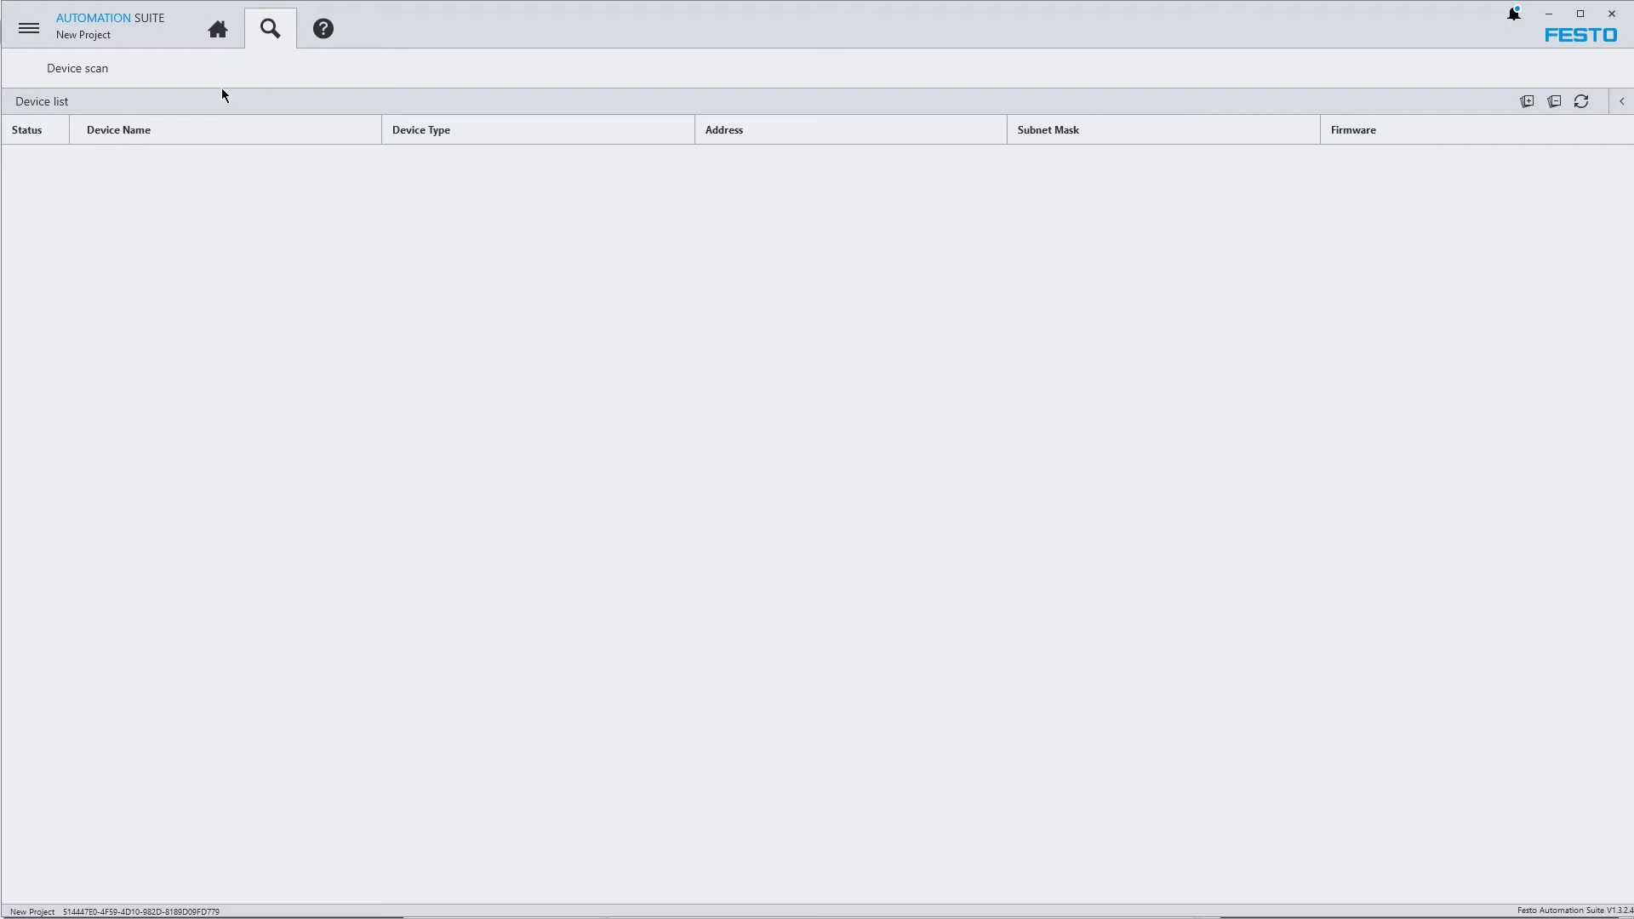
click(1582, 103)
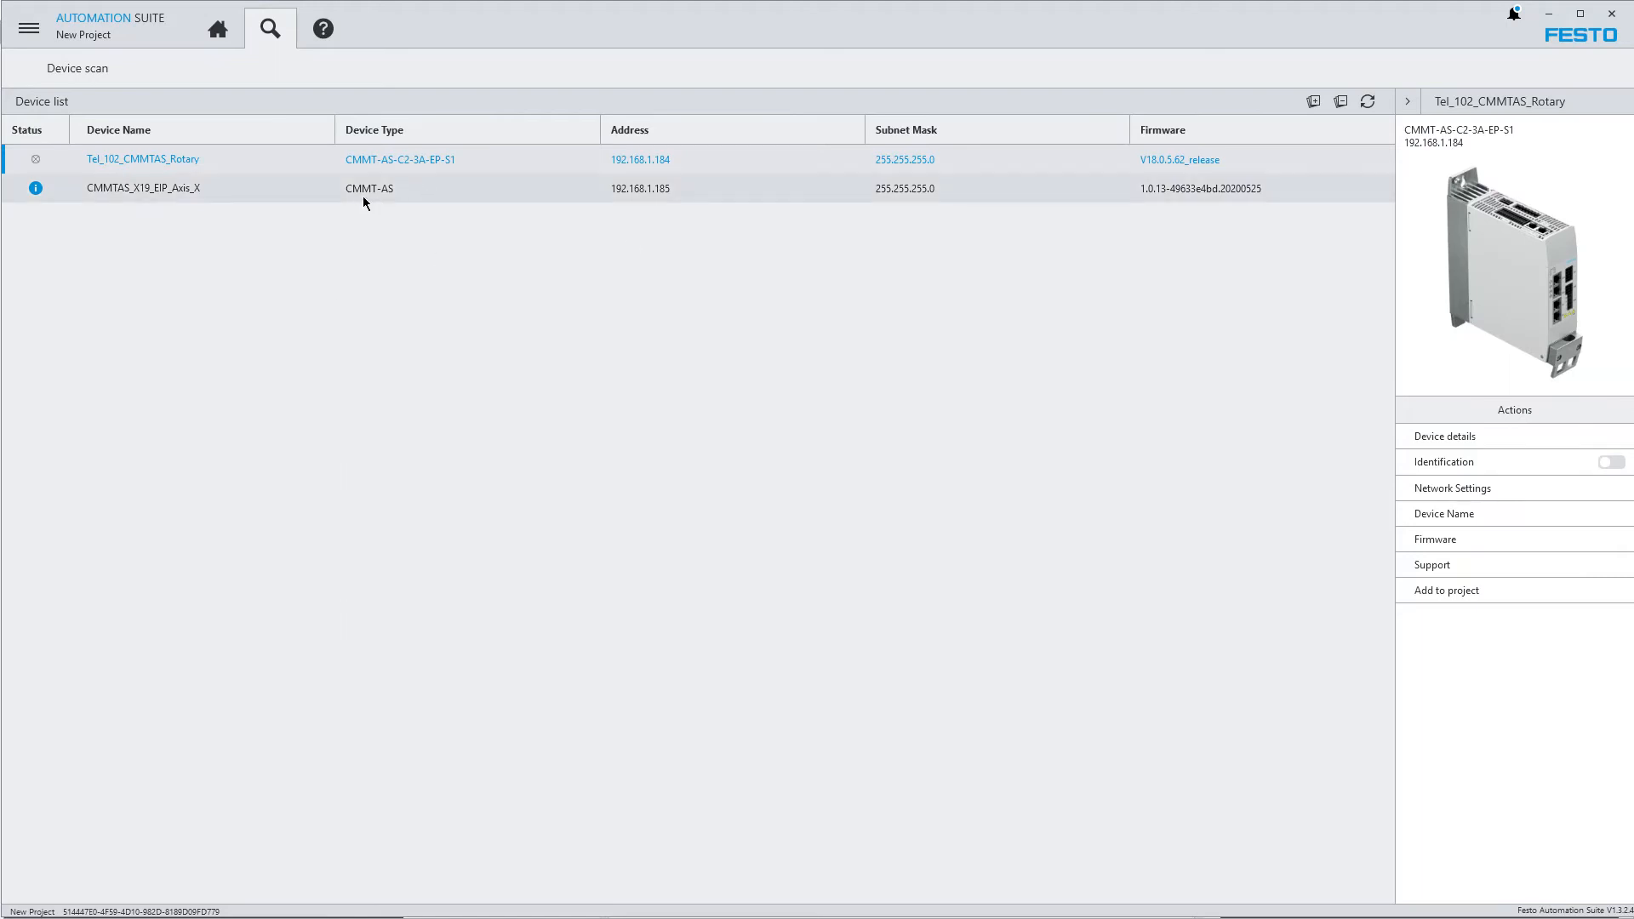
click(644, 194)
click(656, 166)
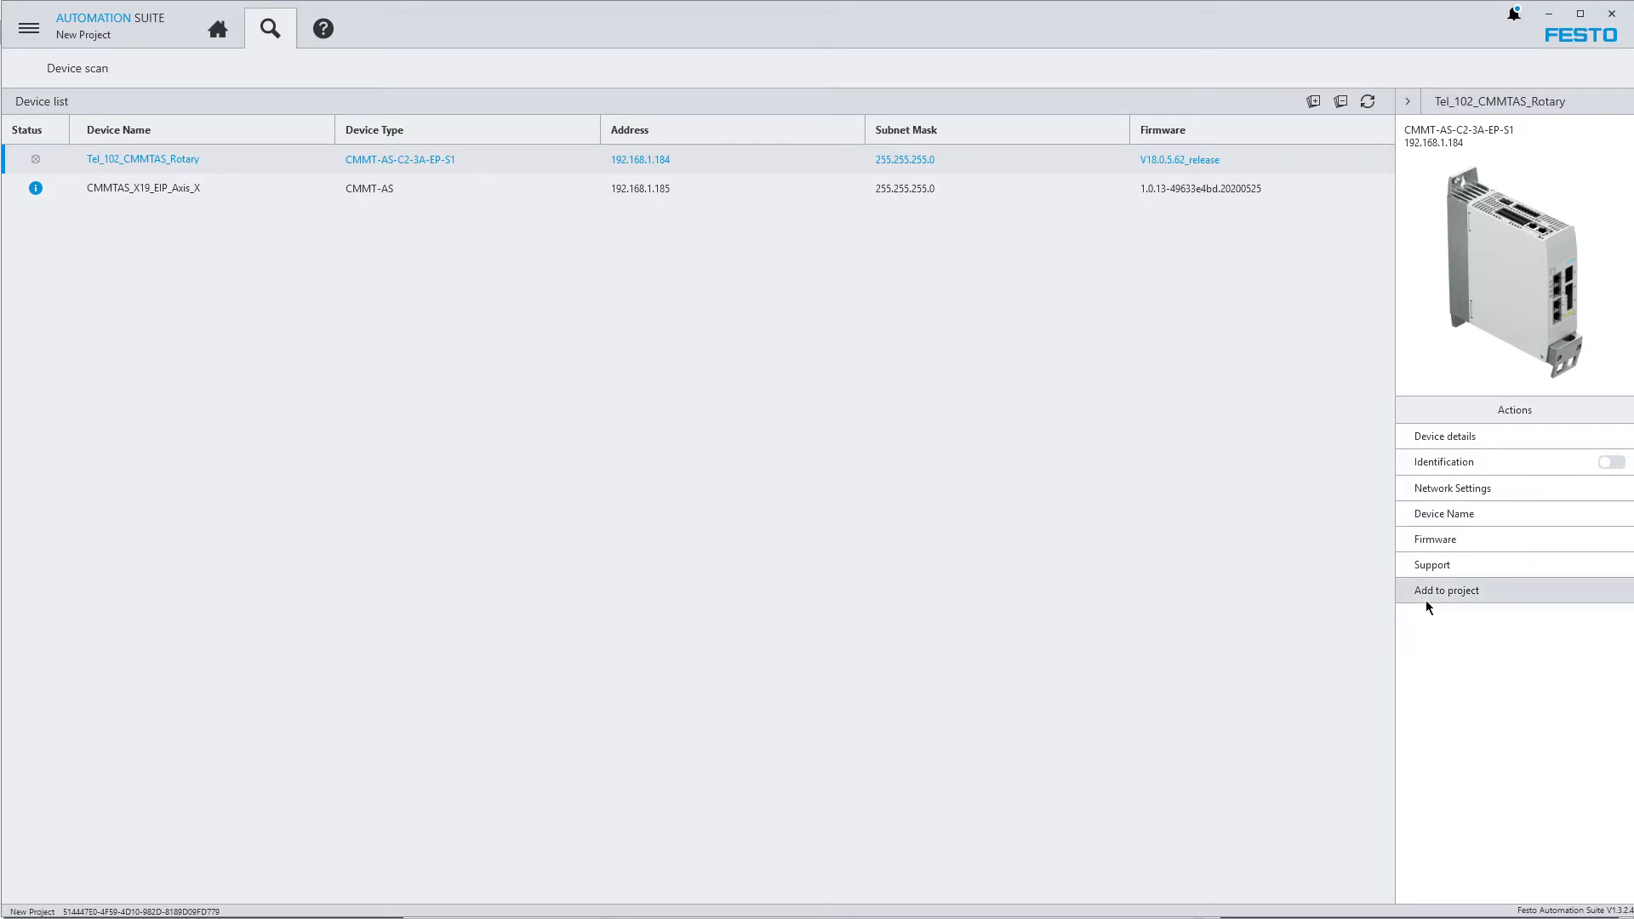
Add the scanned Tel_102_CMMTAS_Rotary drive to the project, then open its plug-in from the project designer and close it
click(1472, 594)
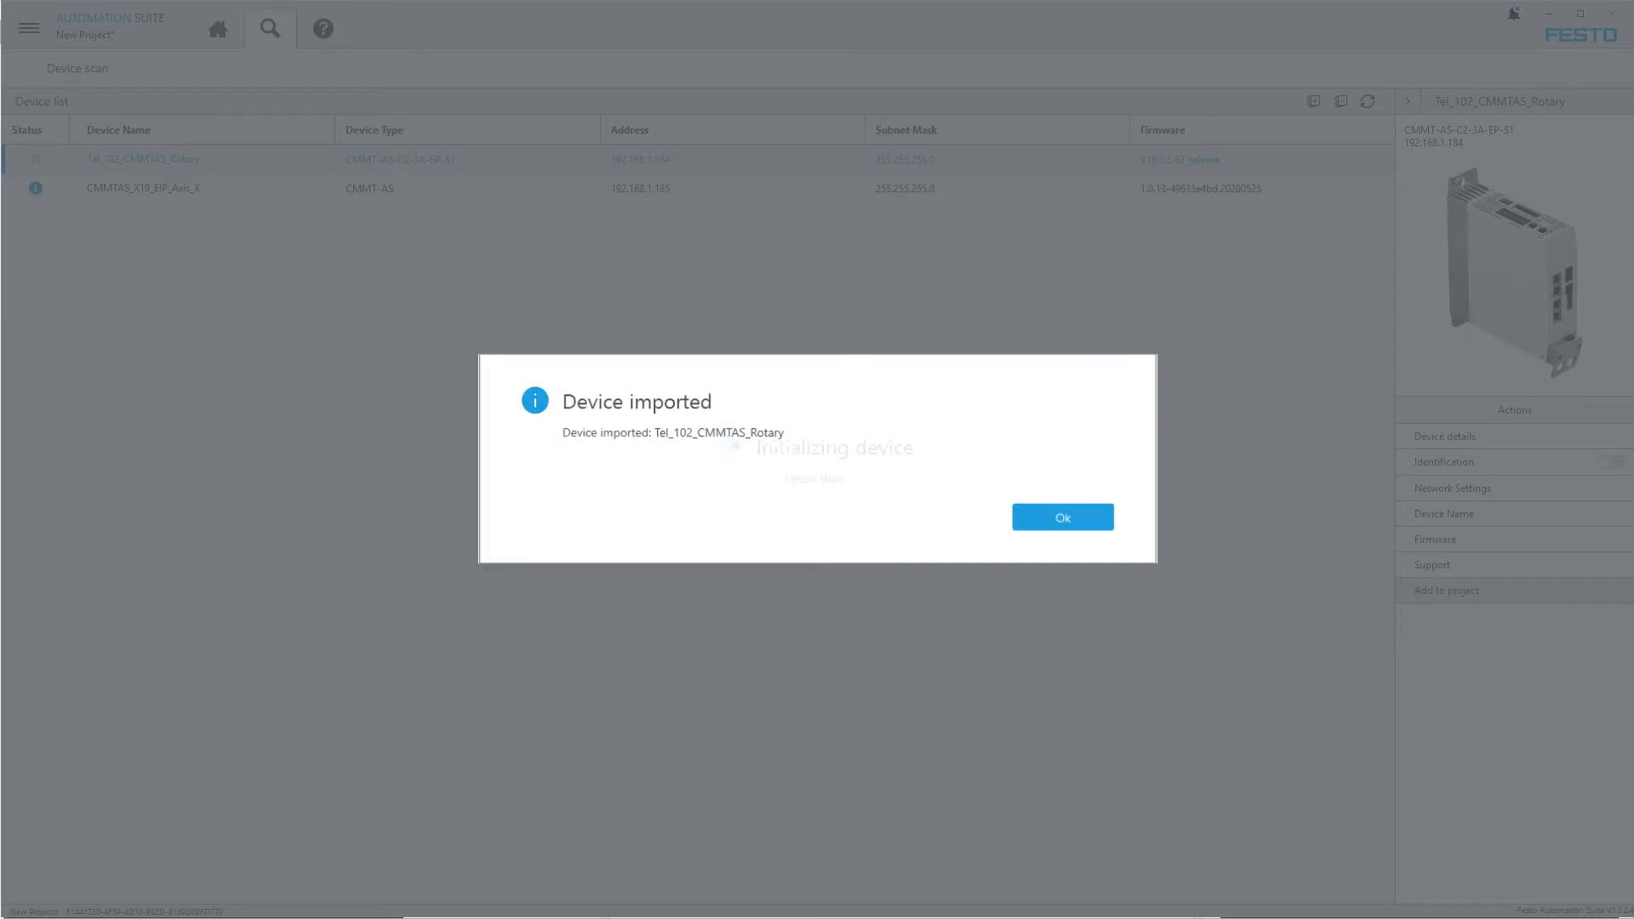
click(1090, 517)
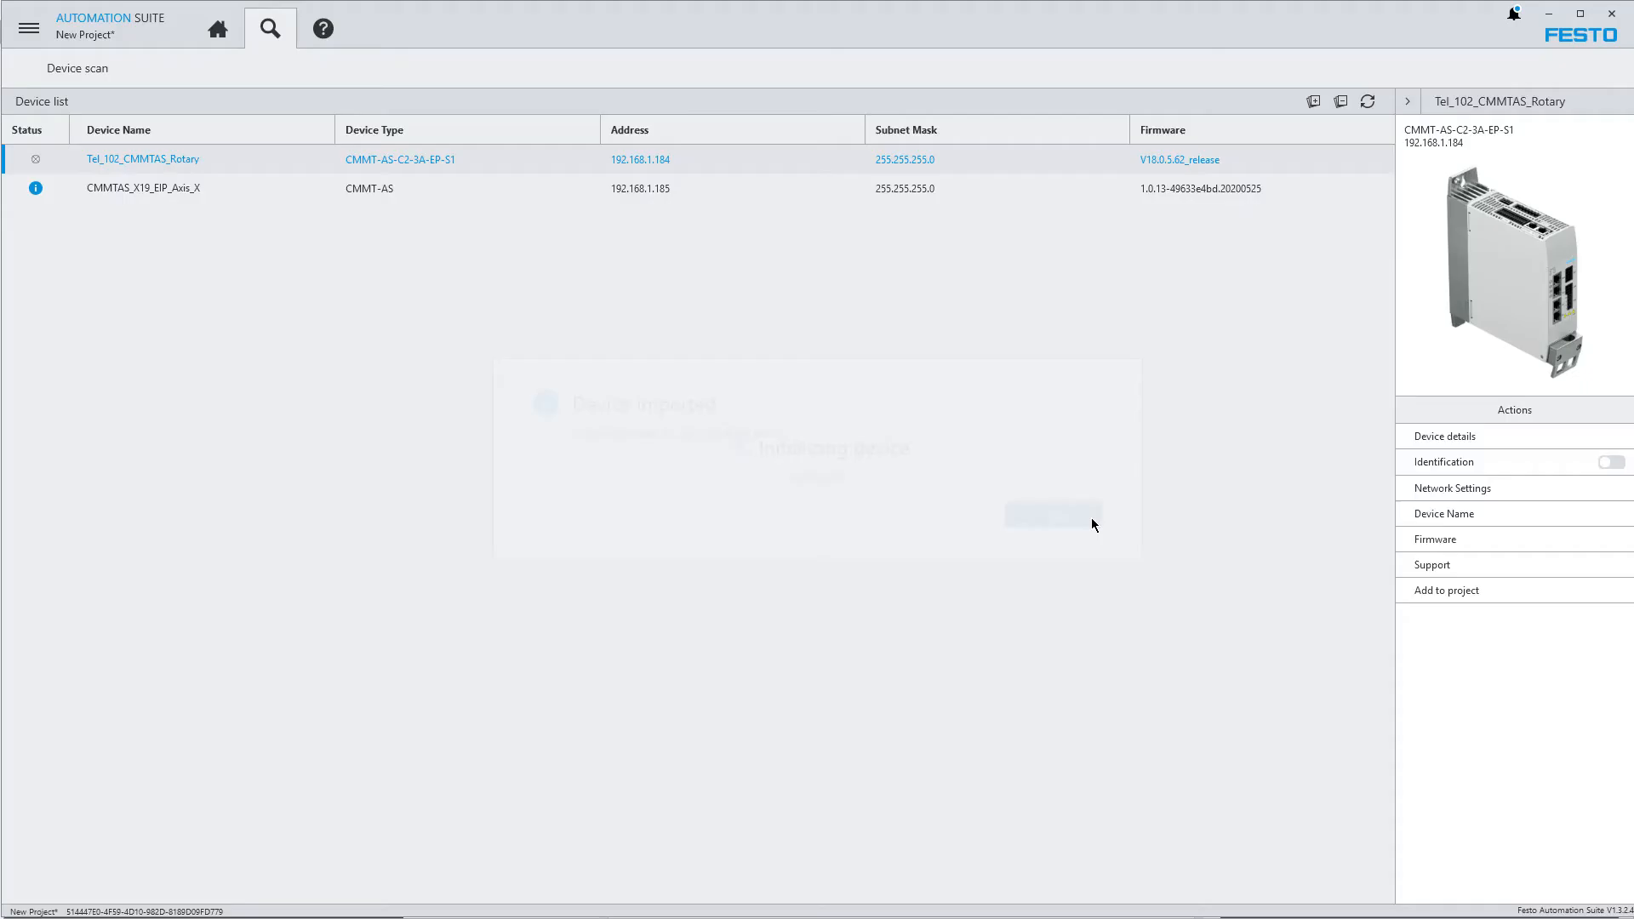
click(217, 28)
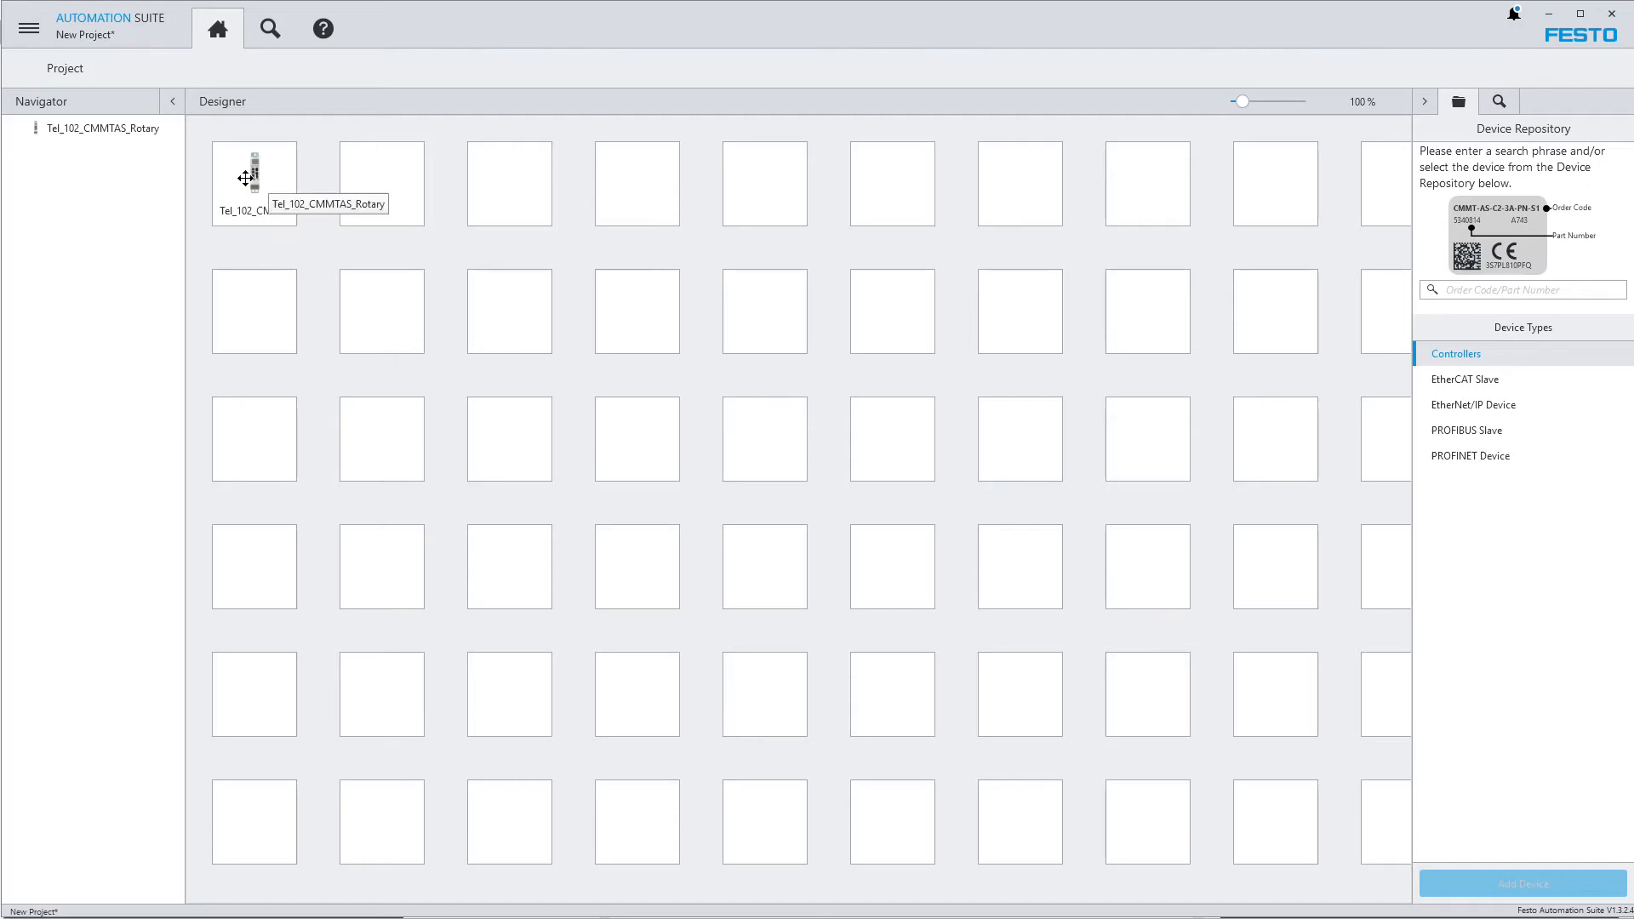
double_click(245, 178)
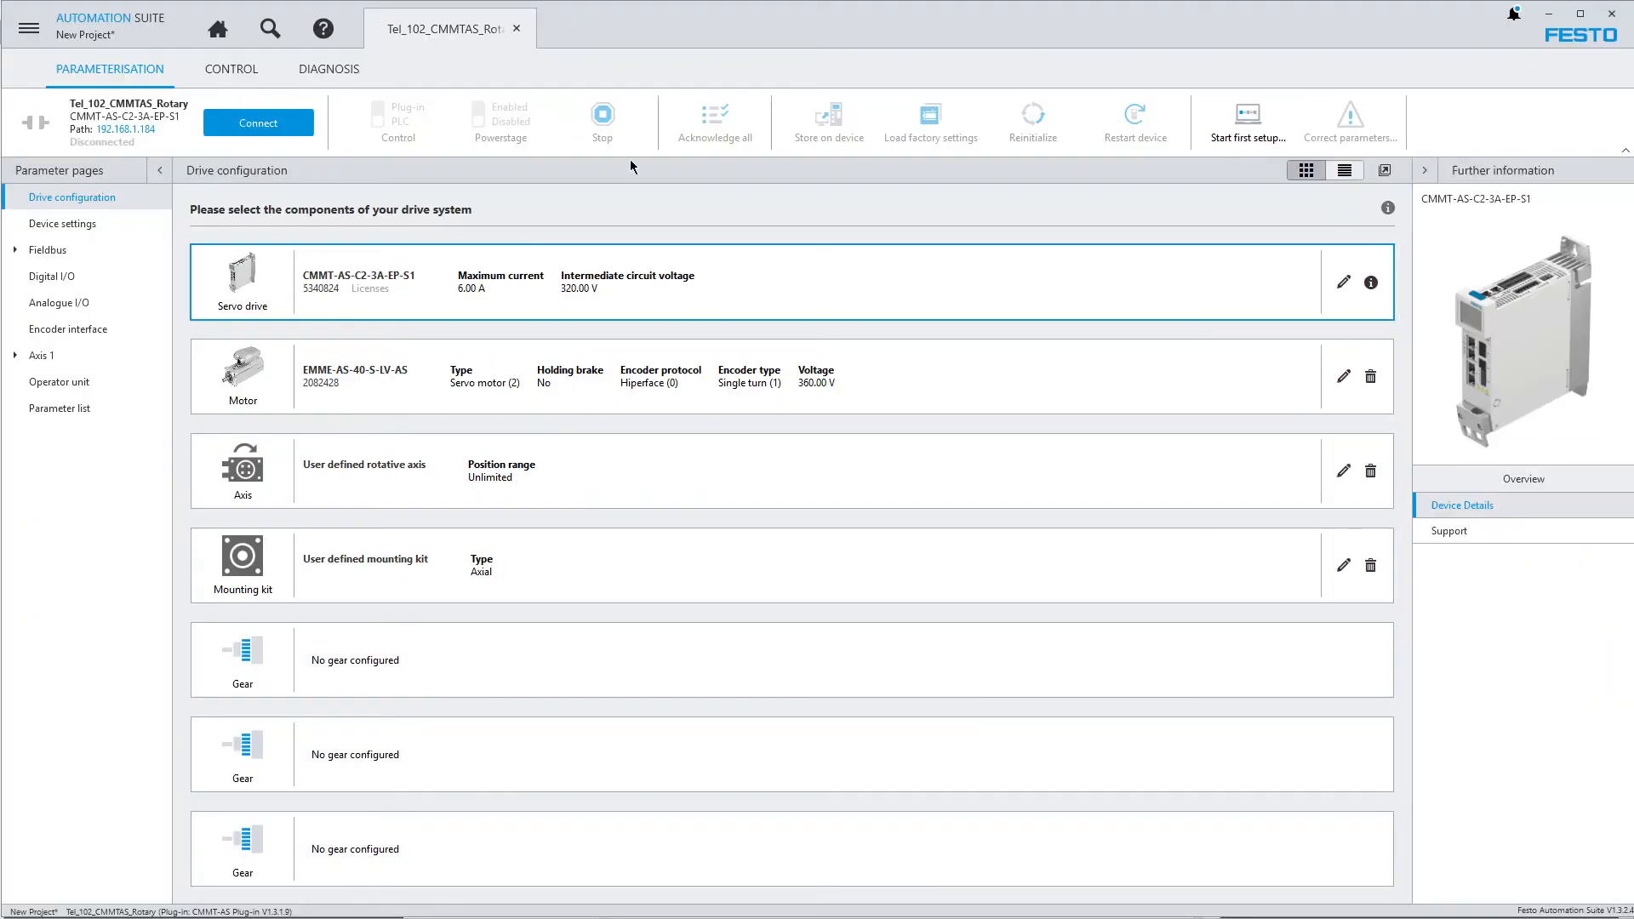
click(516, 32)
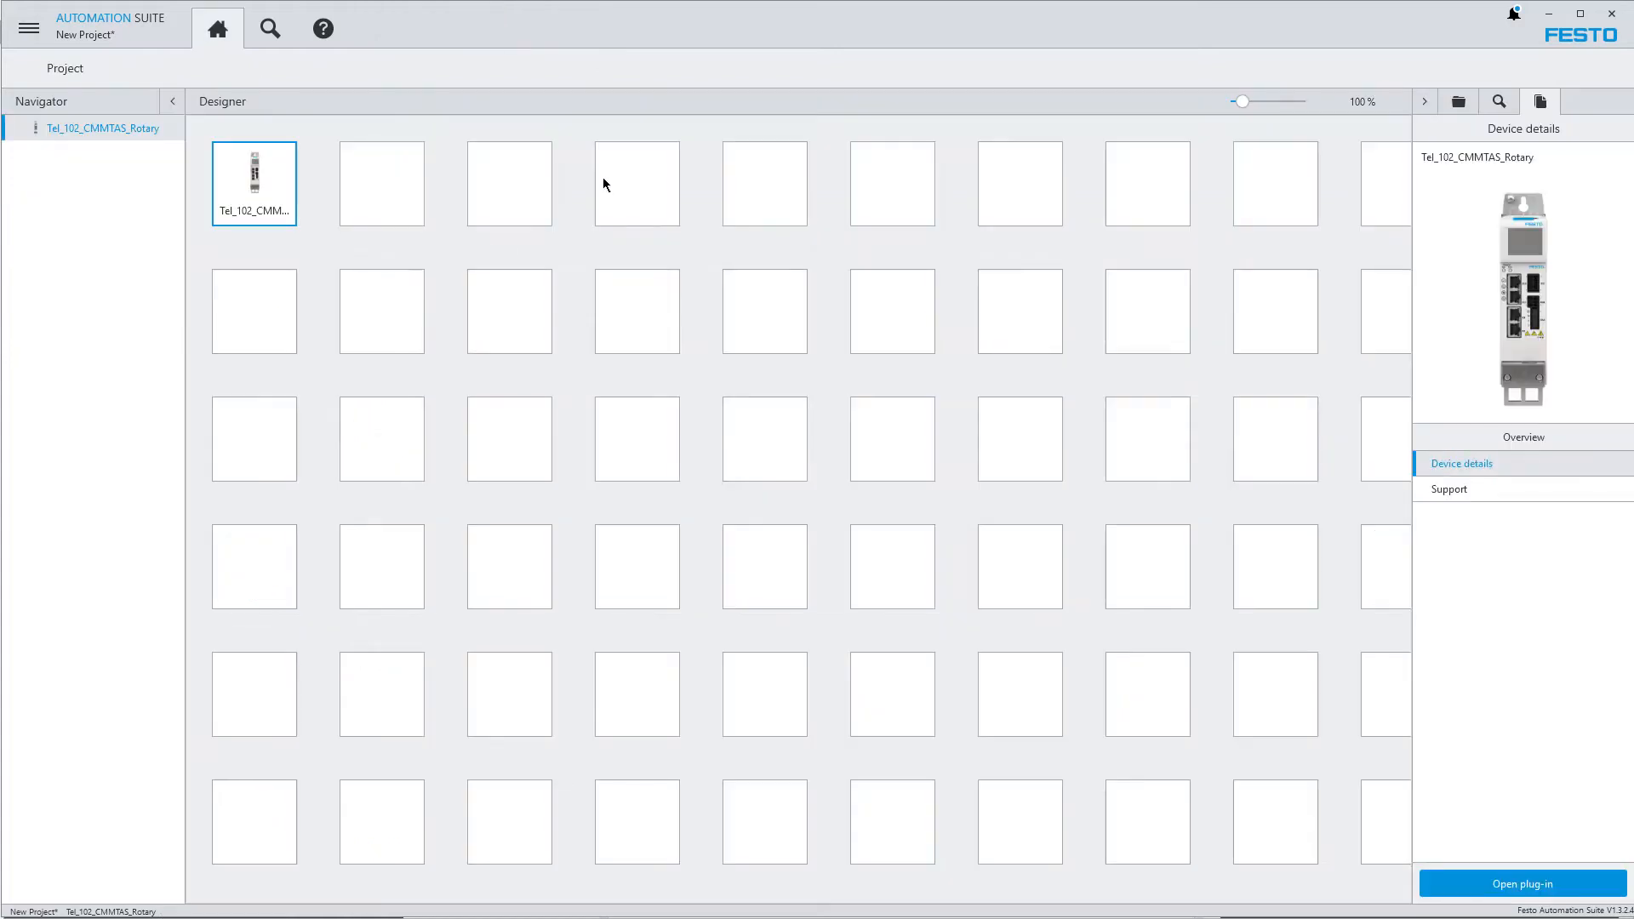
Delete the Tel_102_CMMTAS_Rotary device from the project
right_click(262, 179)
click(320, 249)
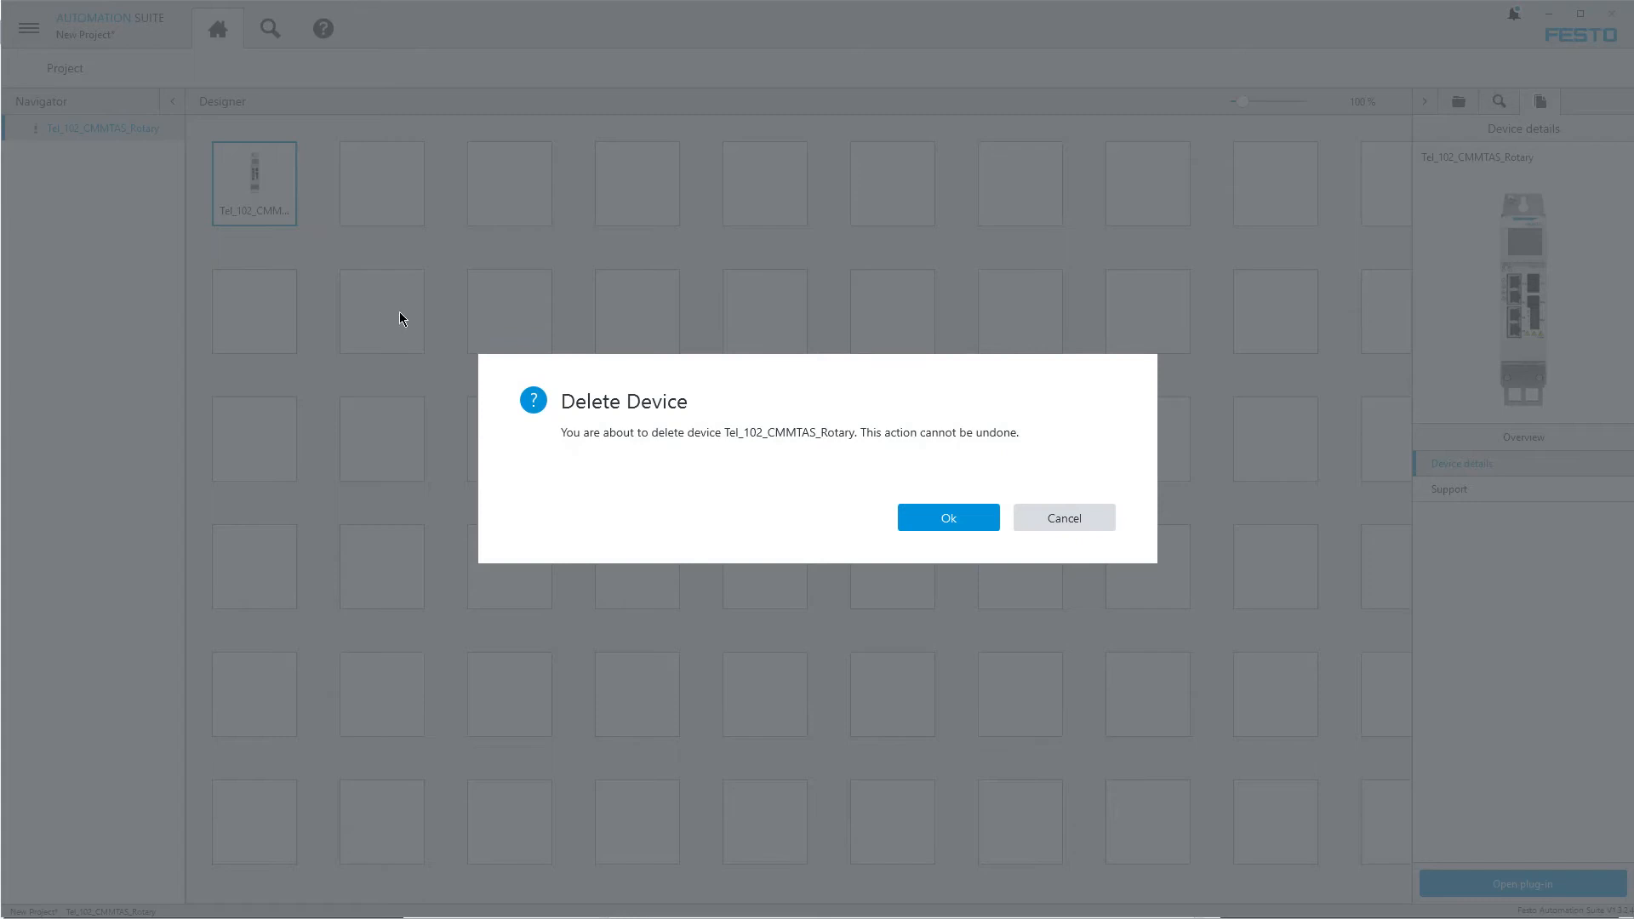
click(926, 521)
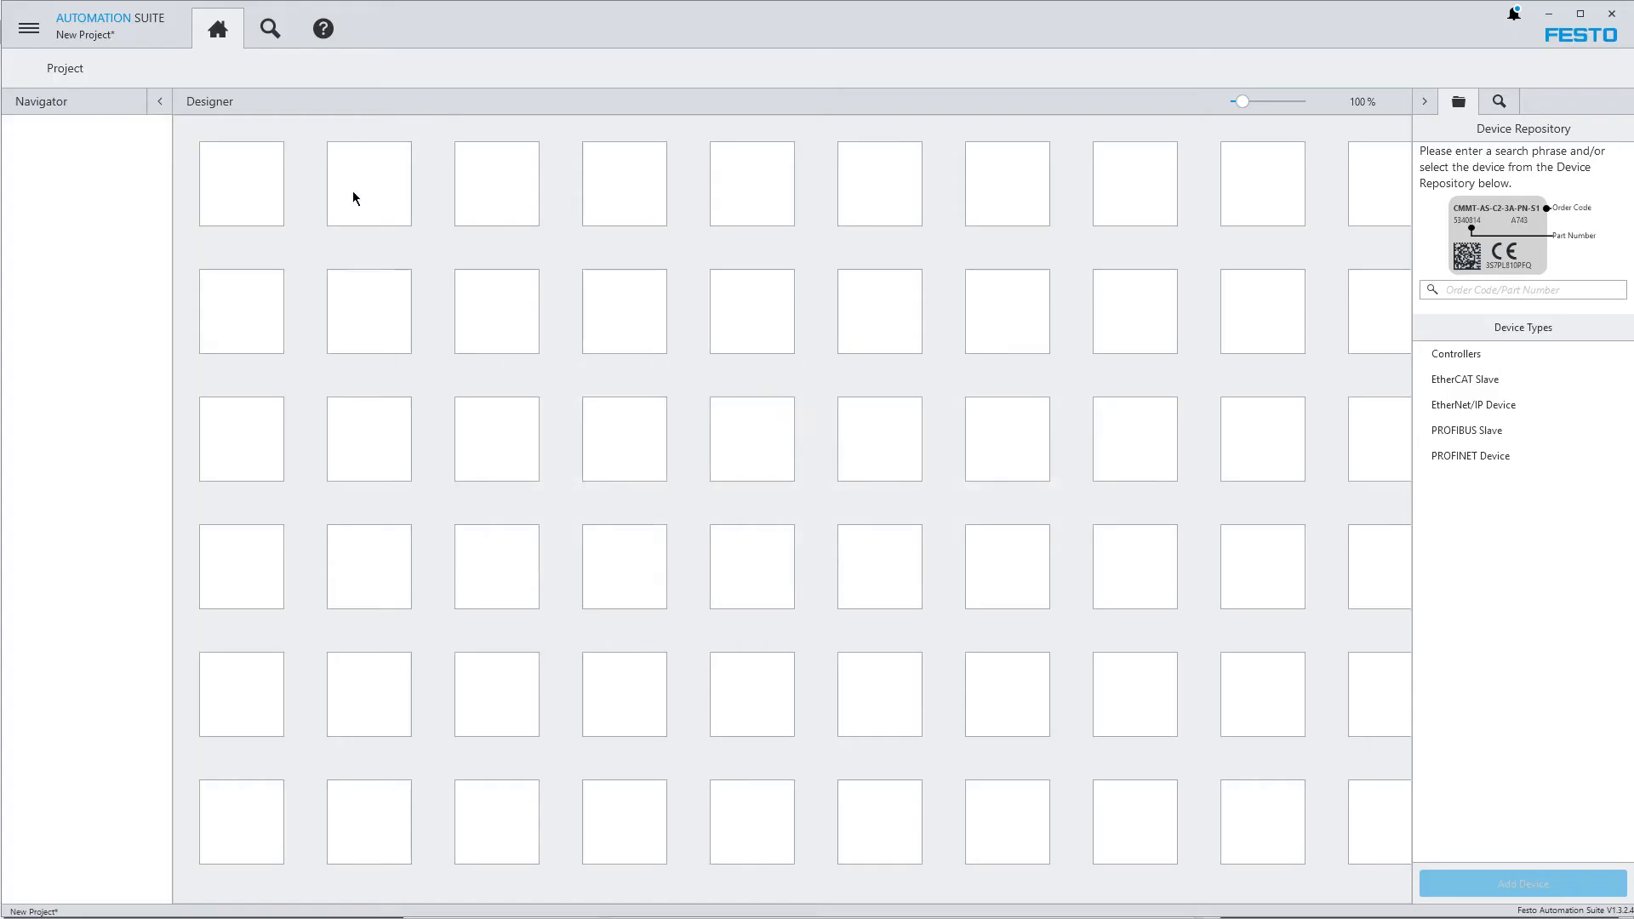
Show the scanned devices beside the project designer, widen their list and try to place Tel_102_CMMTAS_Rotary on the grid
click(1502, 106)
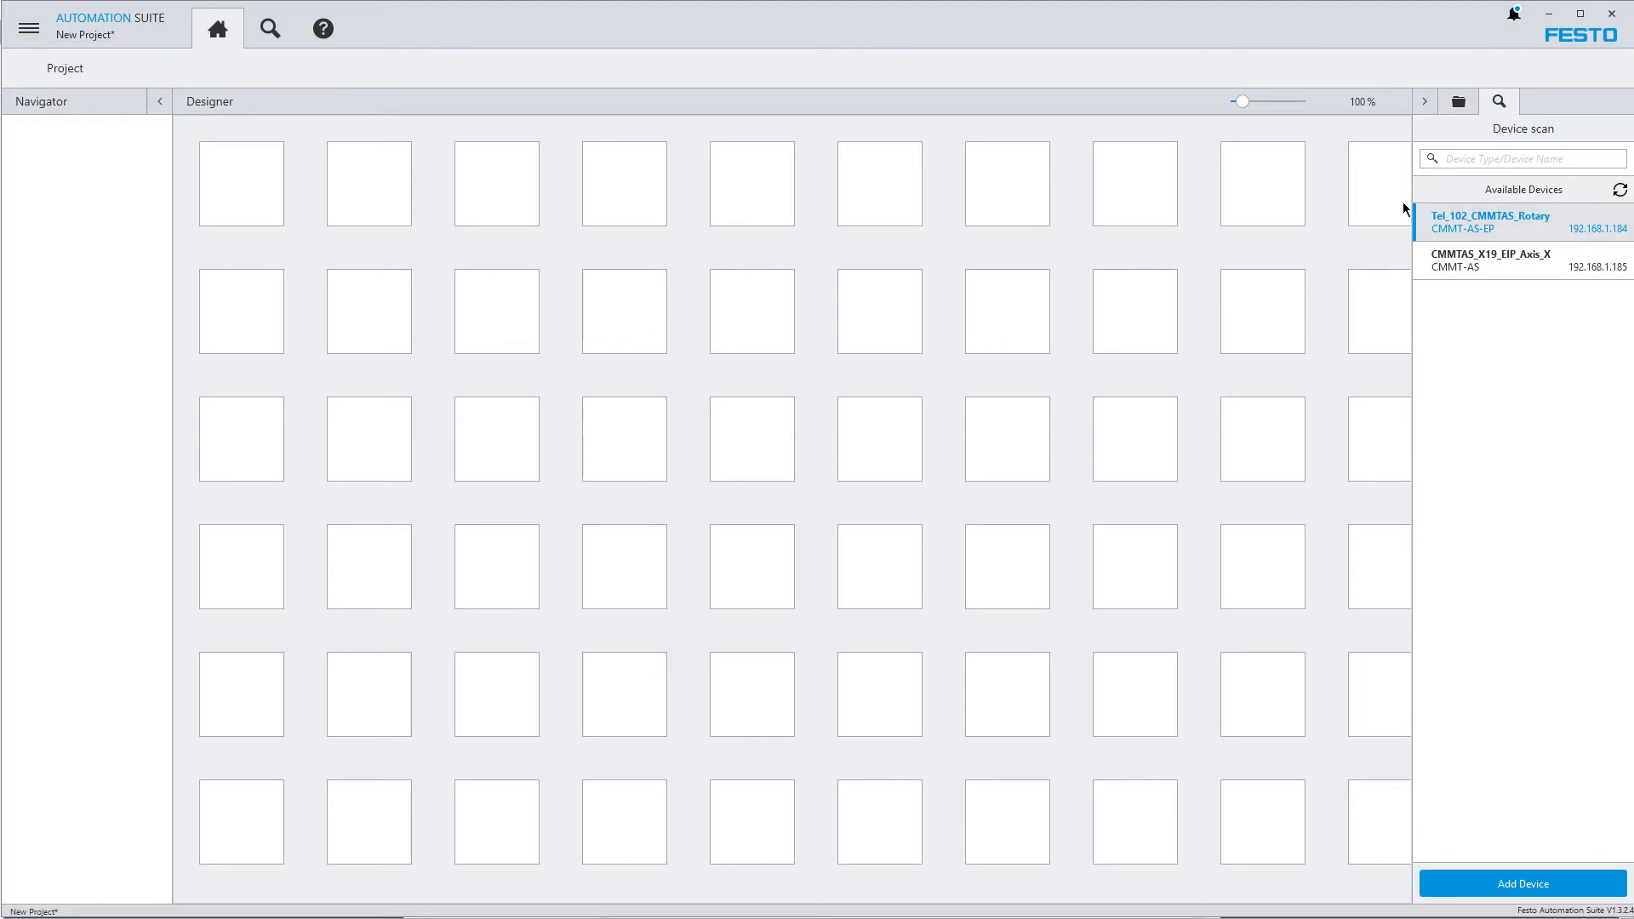
drag(1411, 189, 1281, 187)
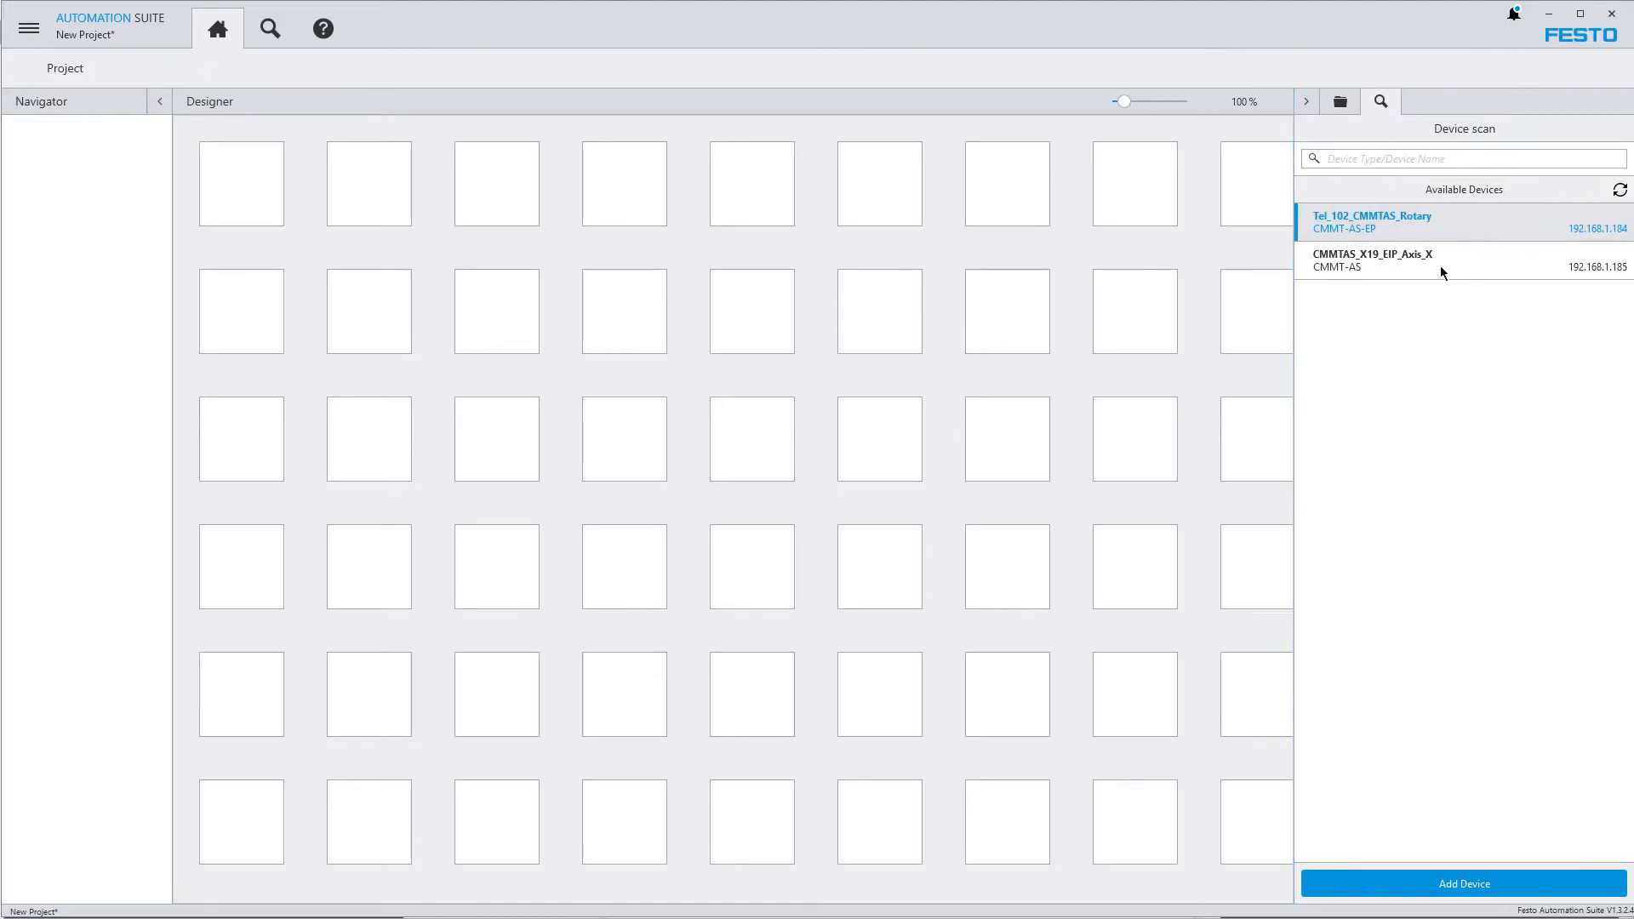
drag(1351, 223, 238, 308)
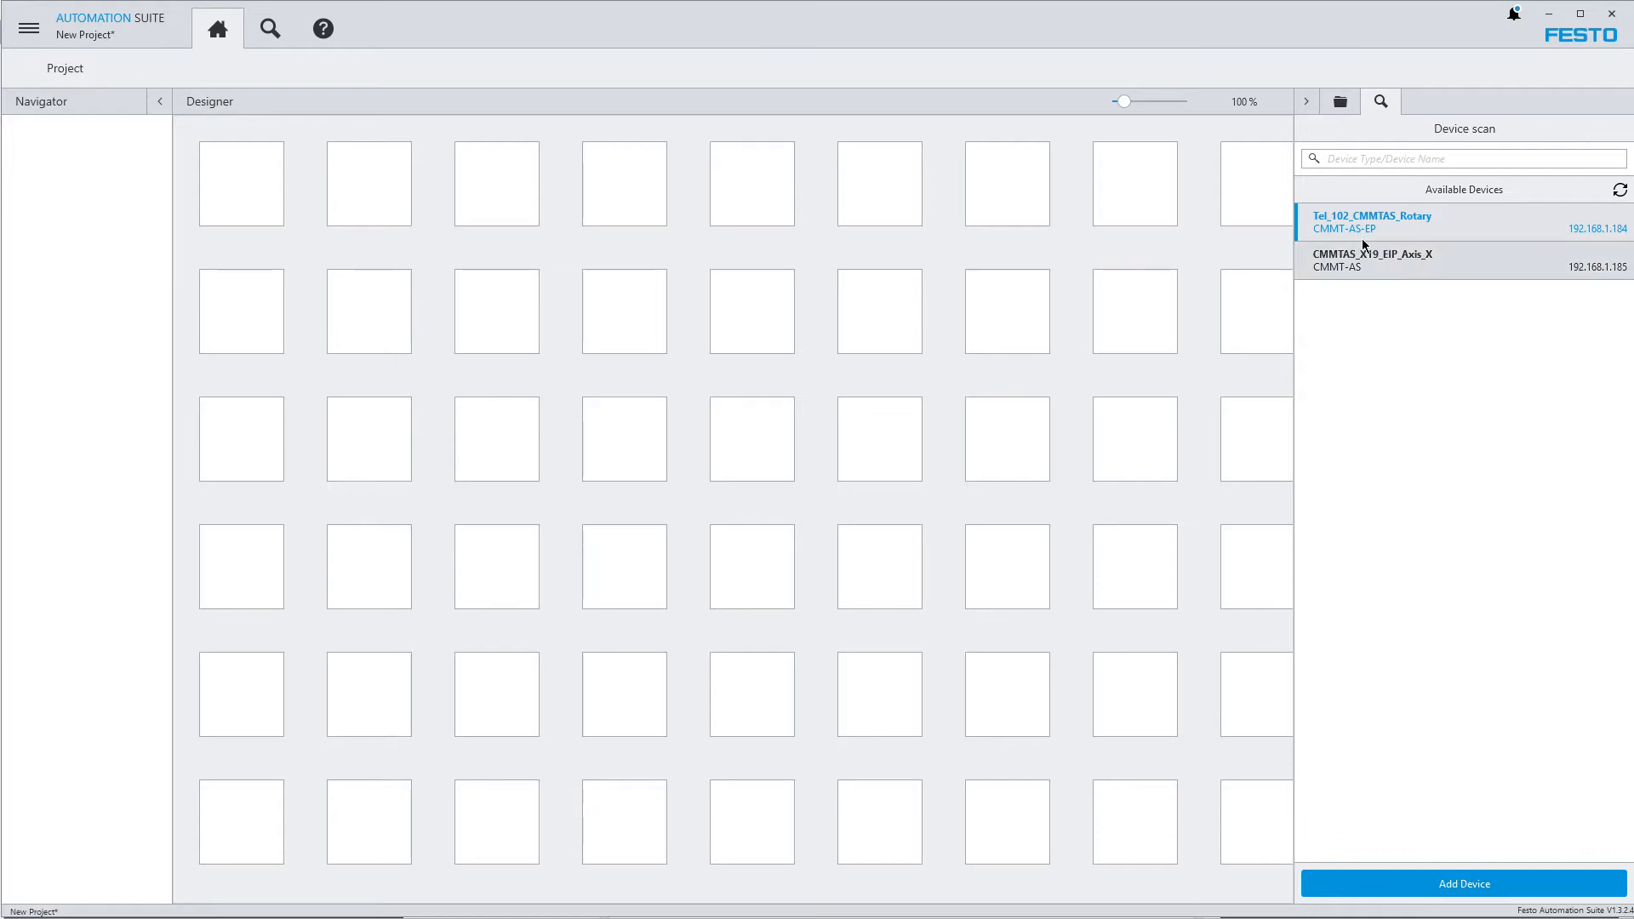
Review the network settings of Tel_102_CMMTAS_Rotary in the device scan, widening the details area, and return to the device actions
click(269, 31)
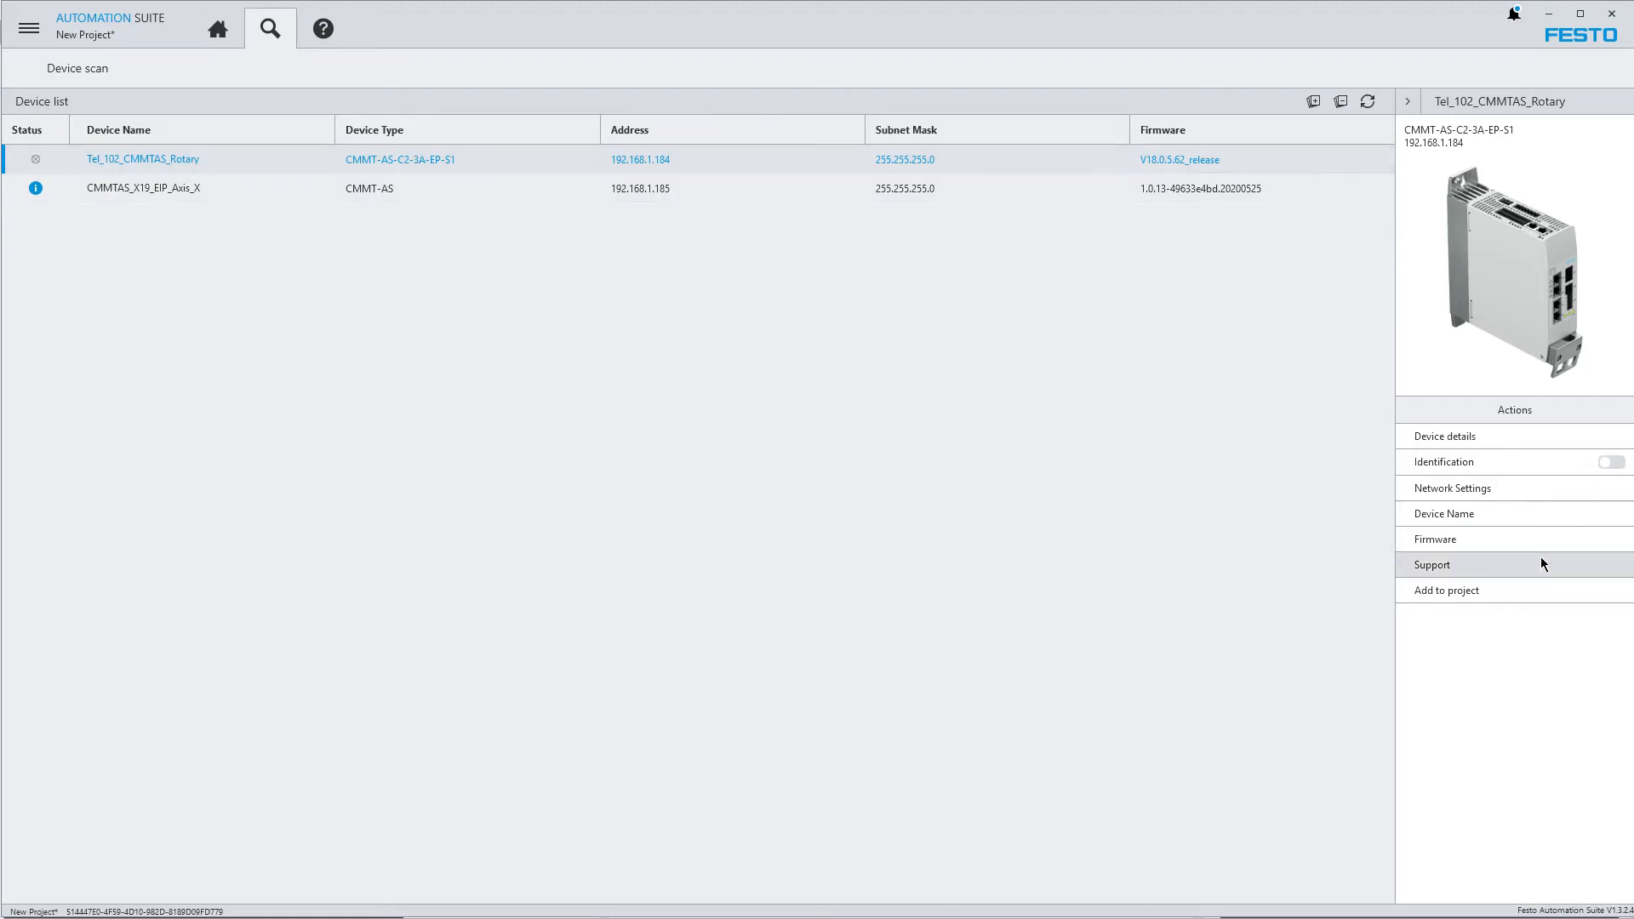
click(1477, 490)
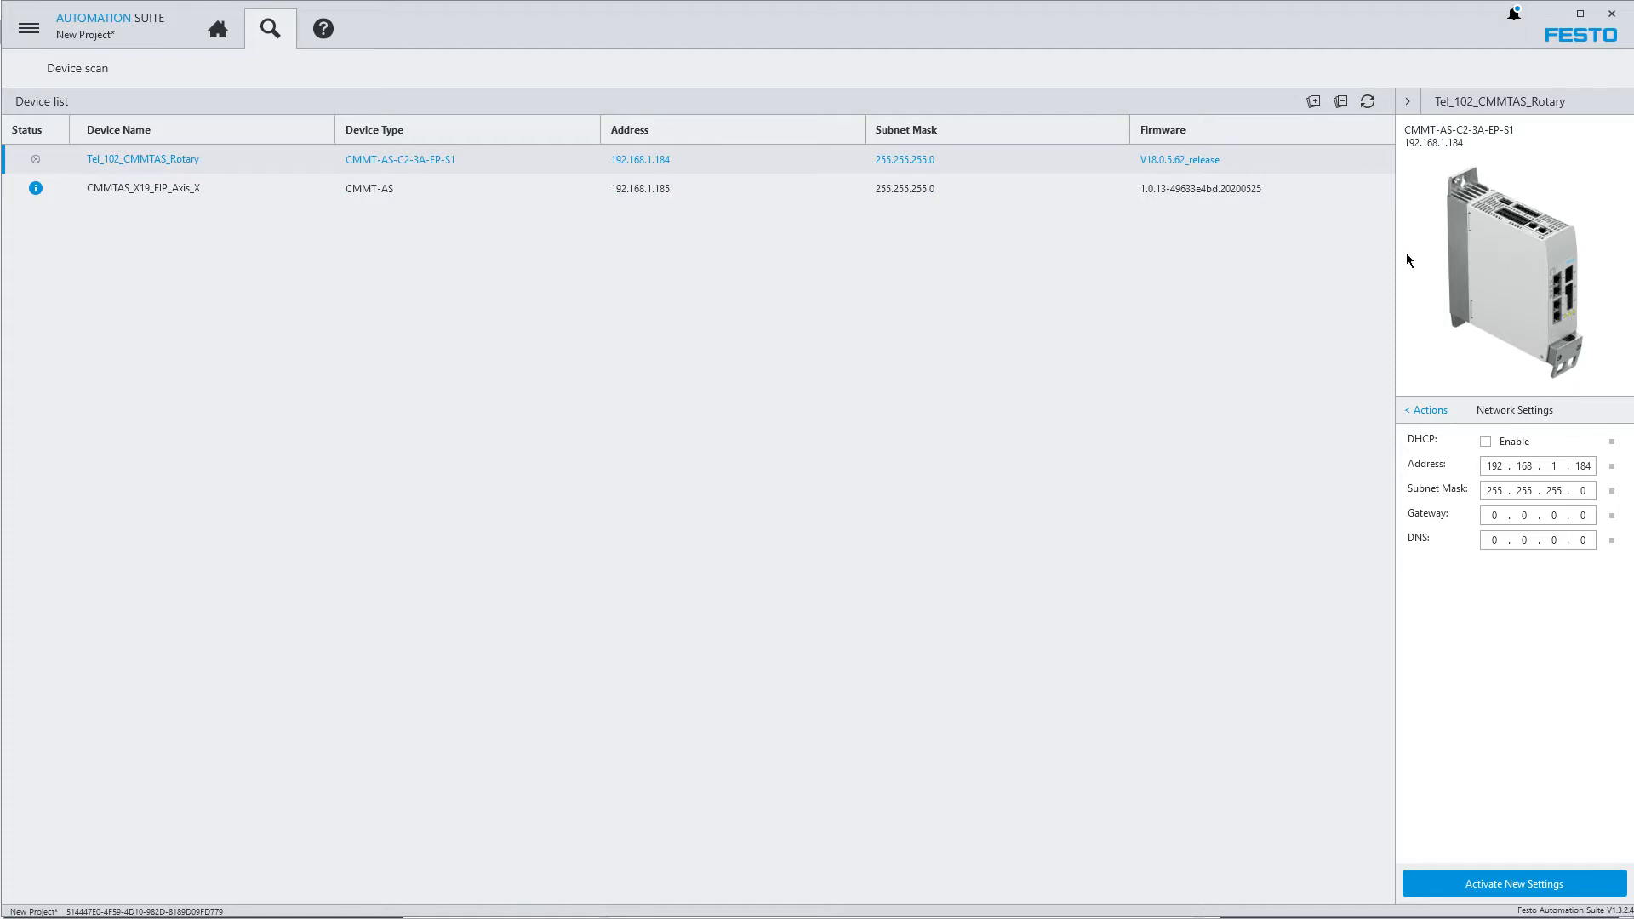
drag(1395, 247, 1305, 248)
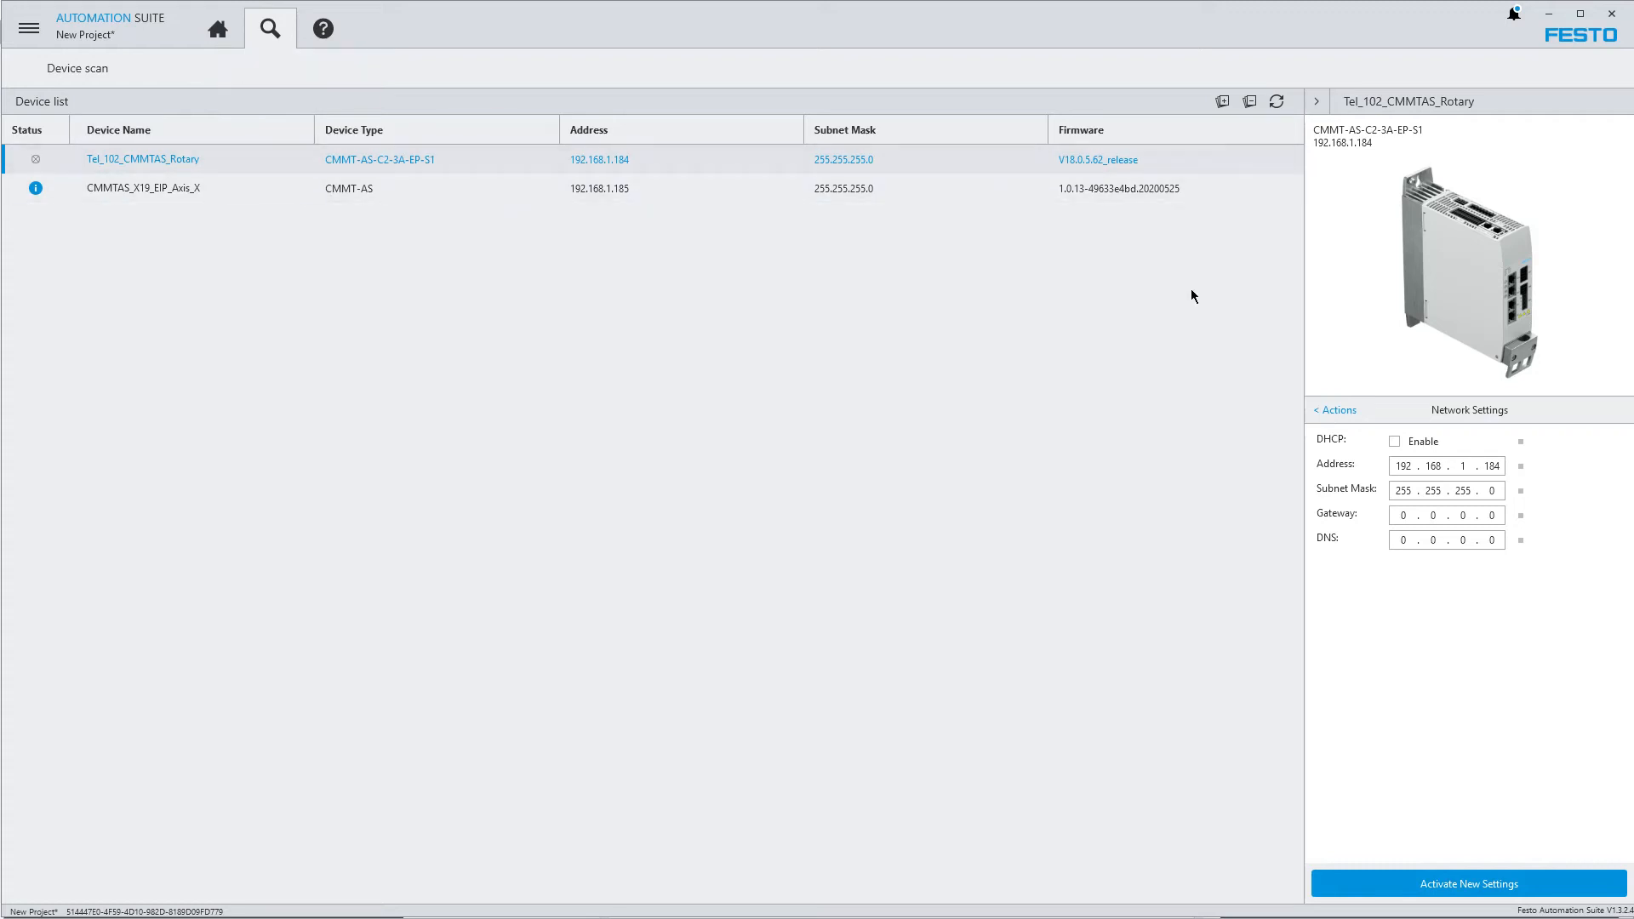
click(1339, 412)
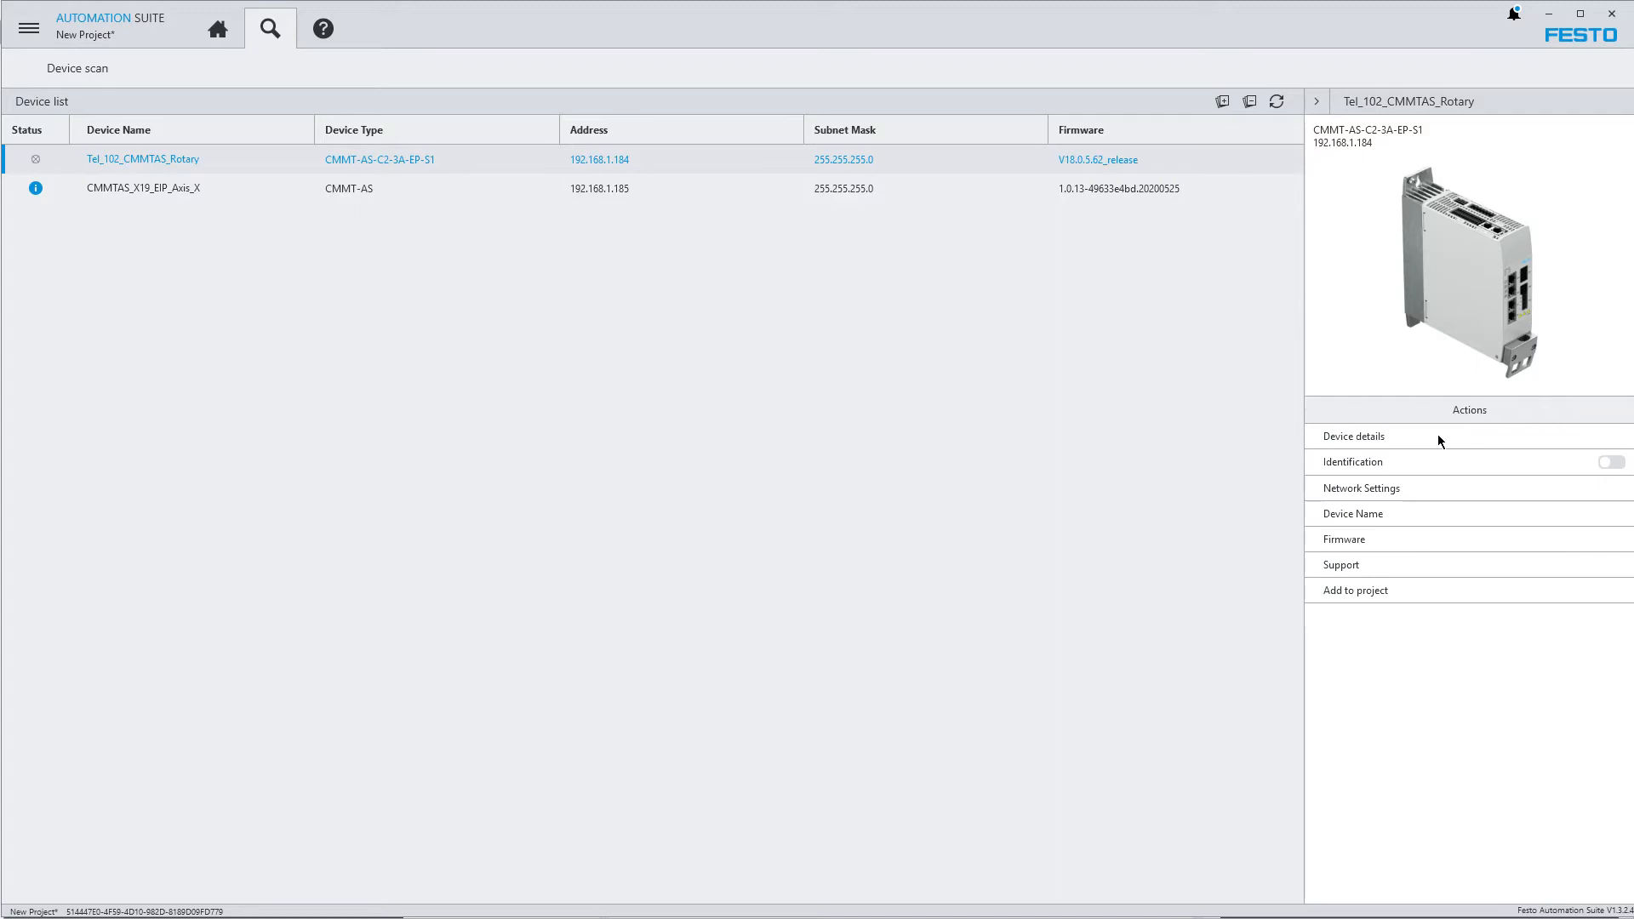
Check the manuals, application notes and device descriptions offered as support files for Tel_102_CMMTAS_Rotary
click(1340, 566)
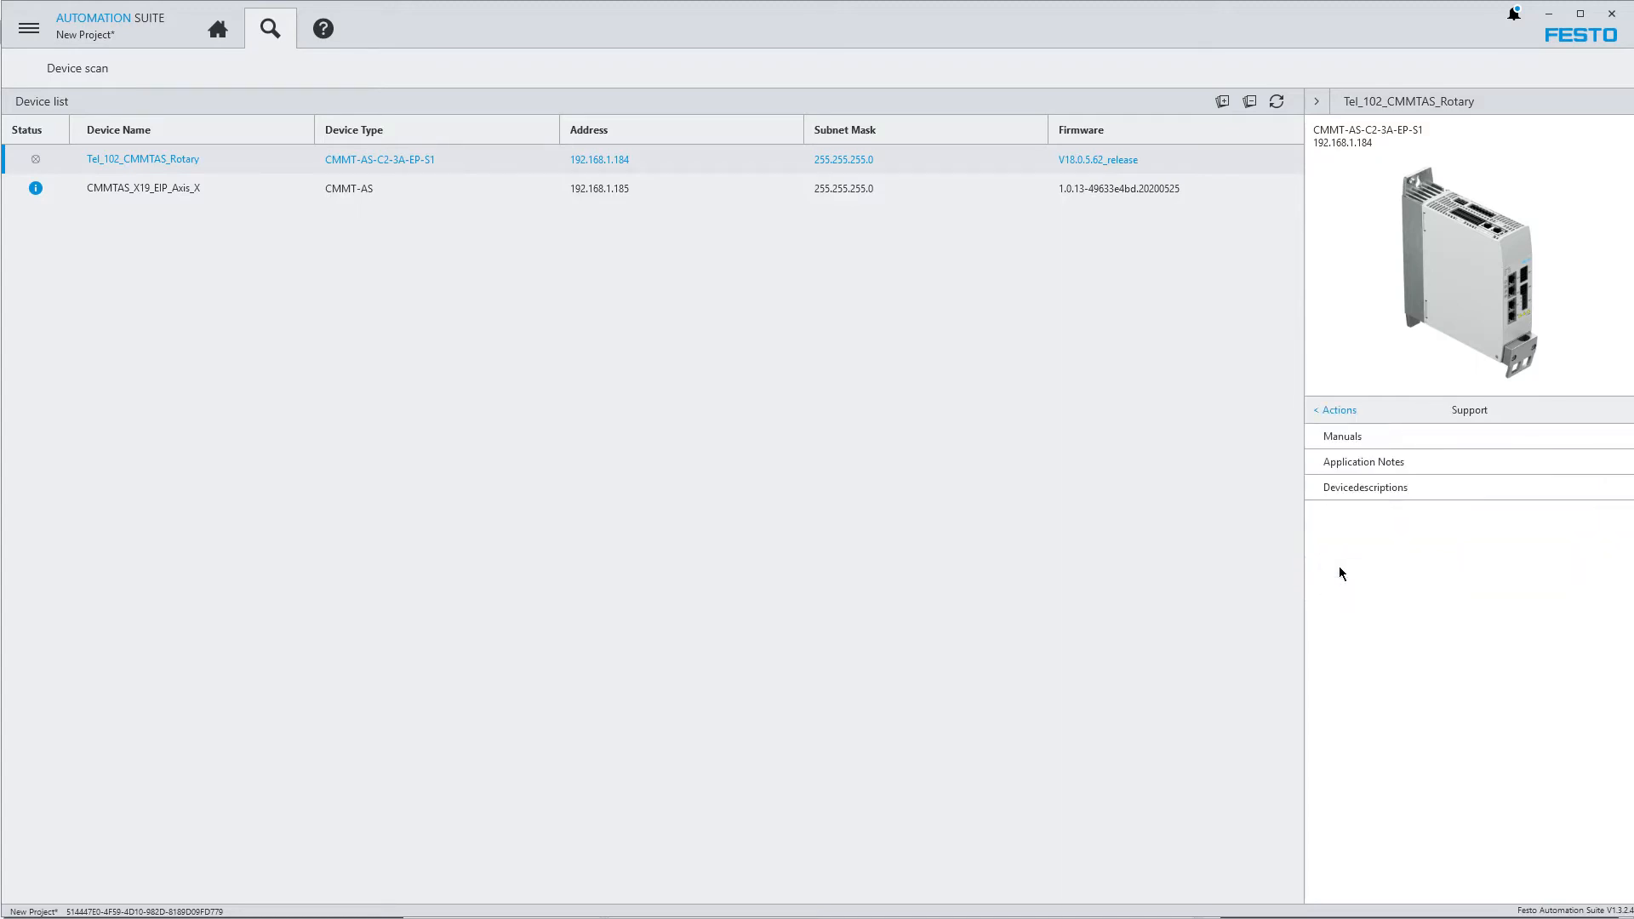
click(1348, 438)
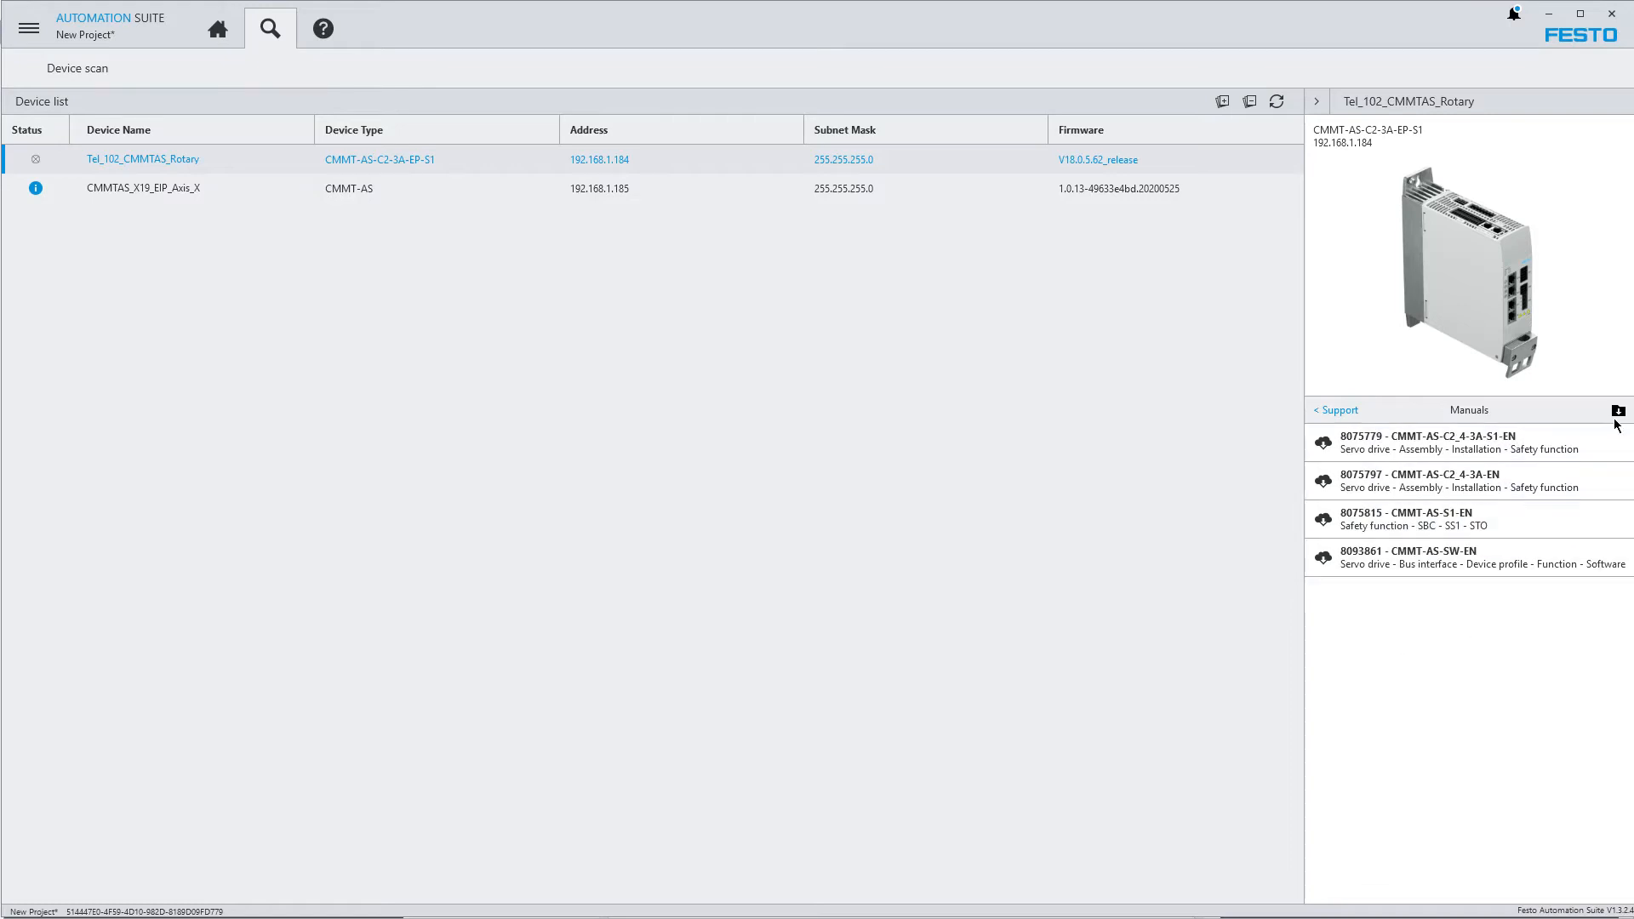
click(1323, 413)
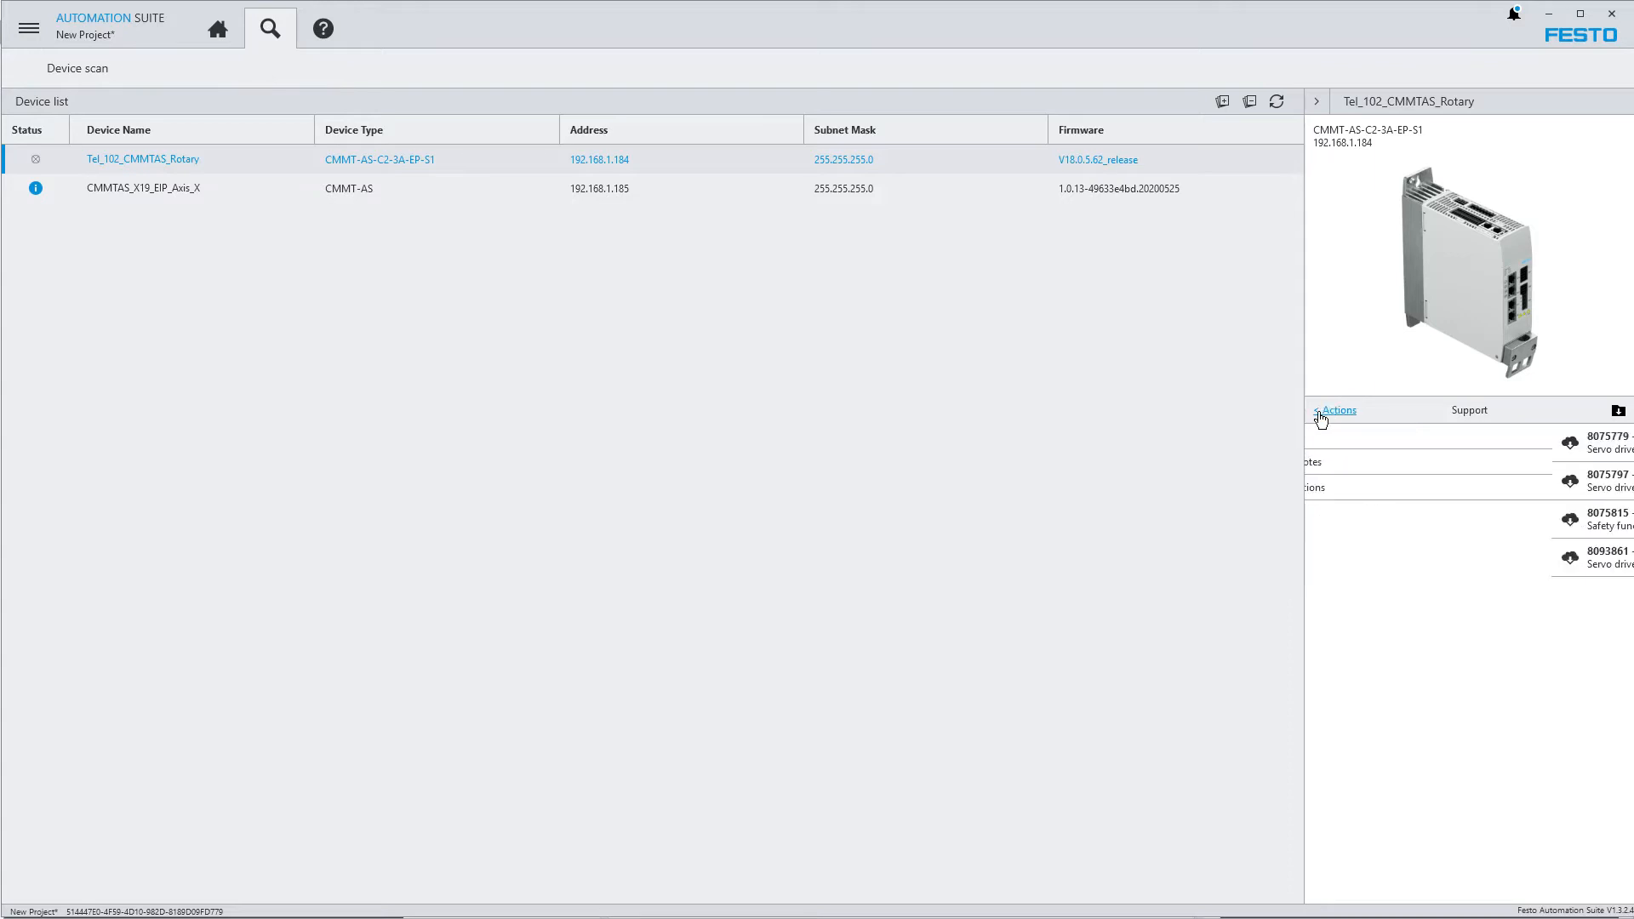
click(1366, 464)
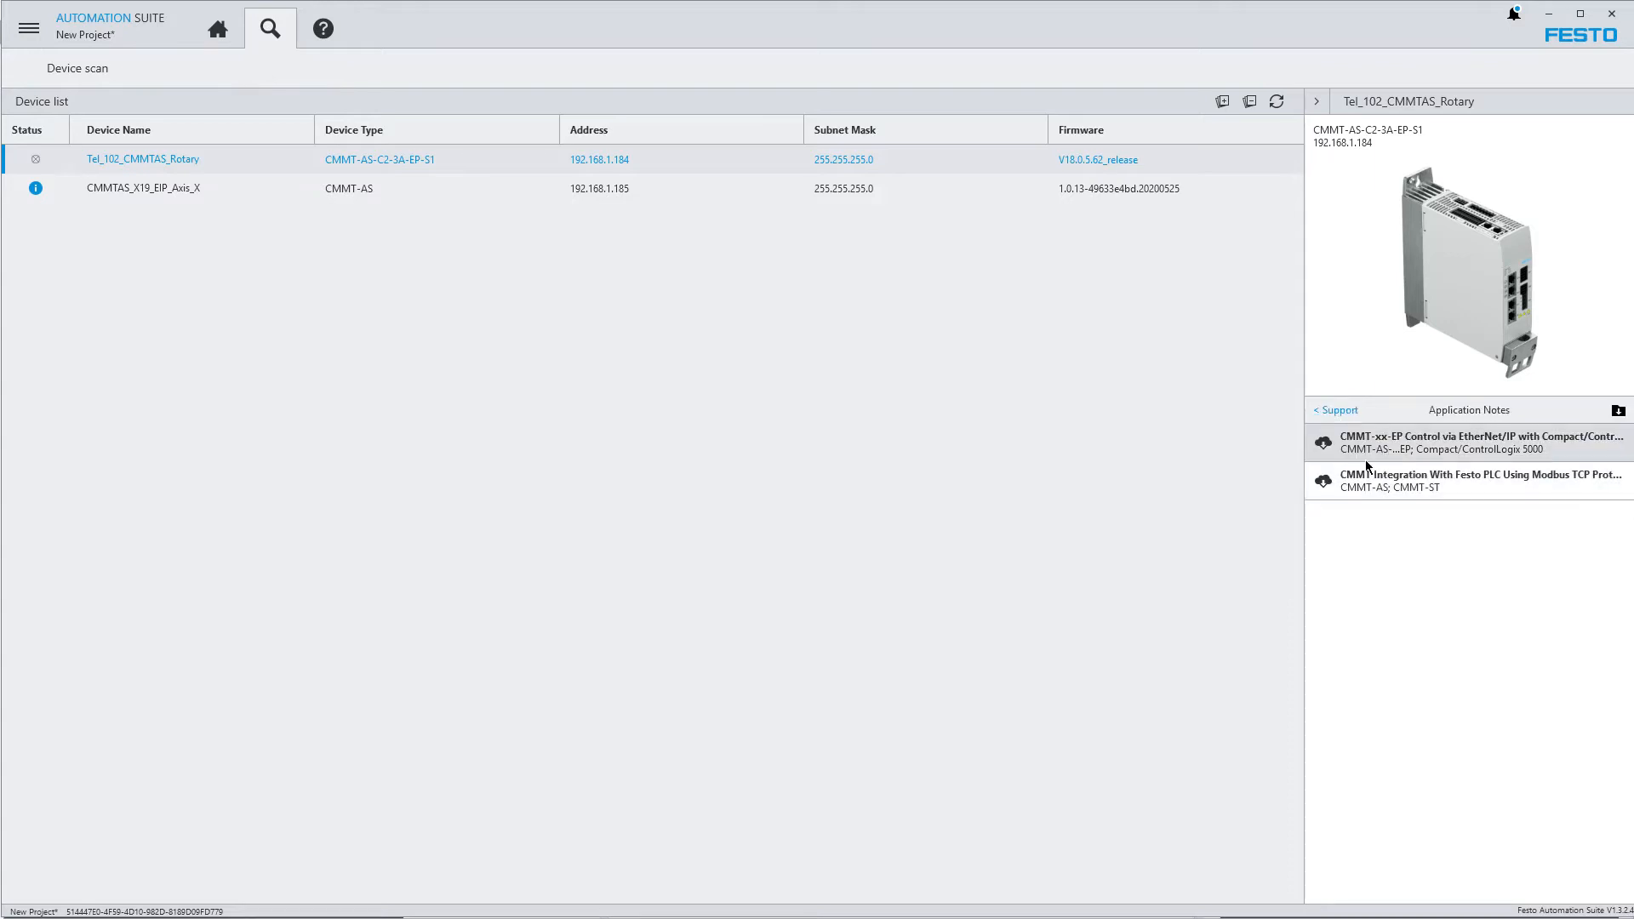
click(1330, 412)
click(1372, 486)
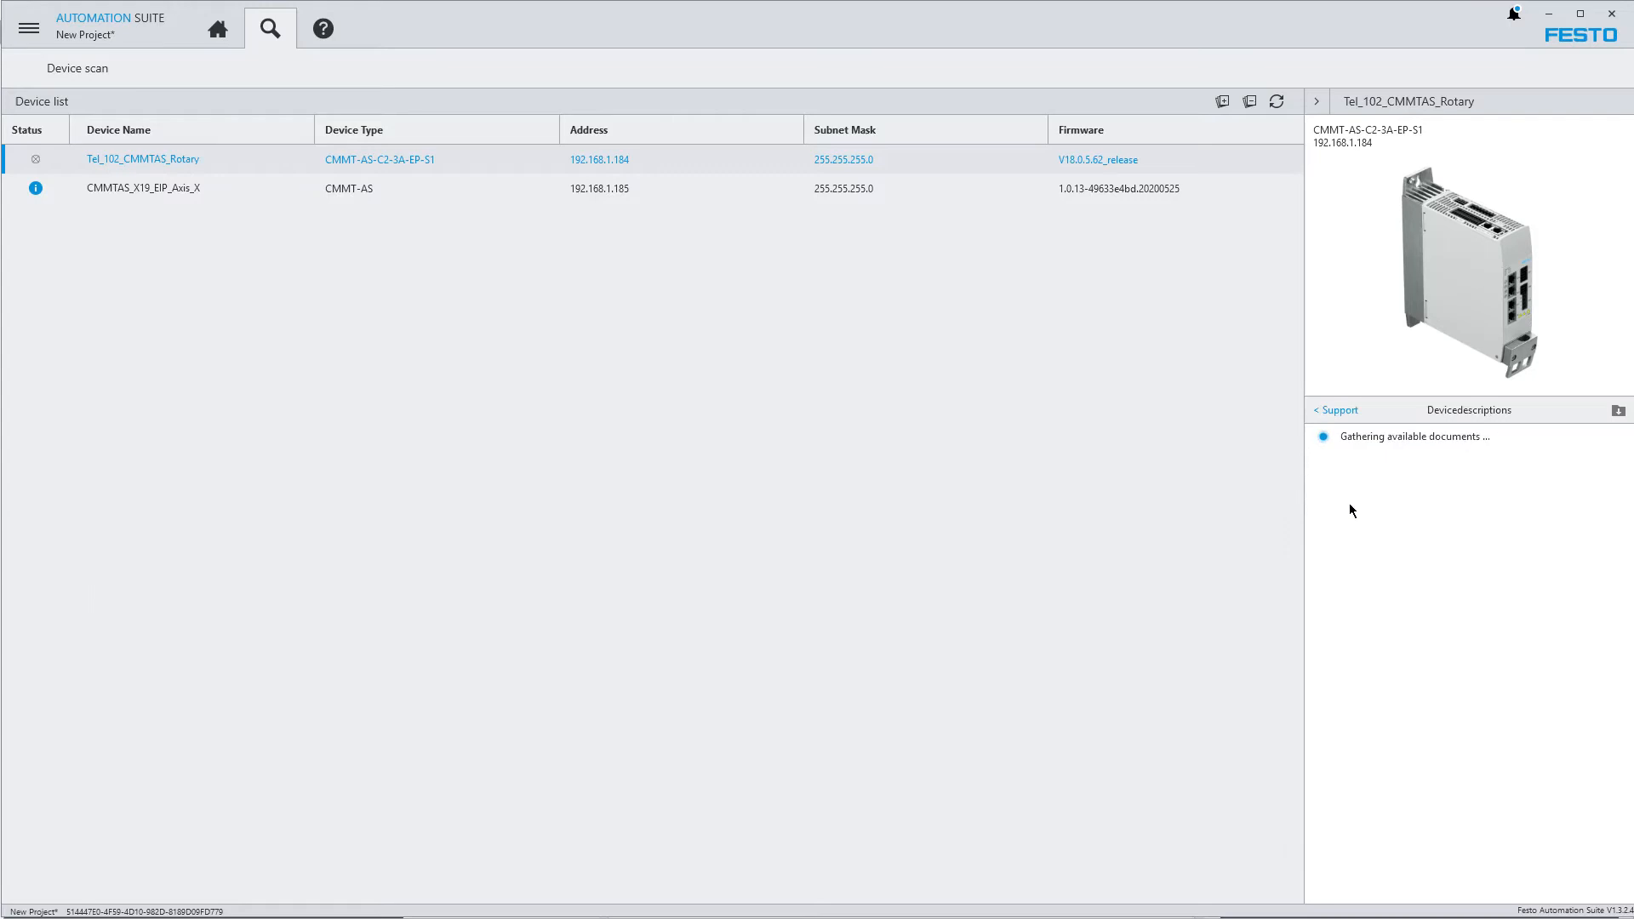
click(1320, 415)
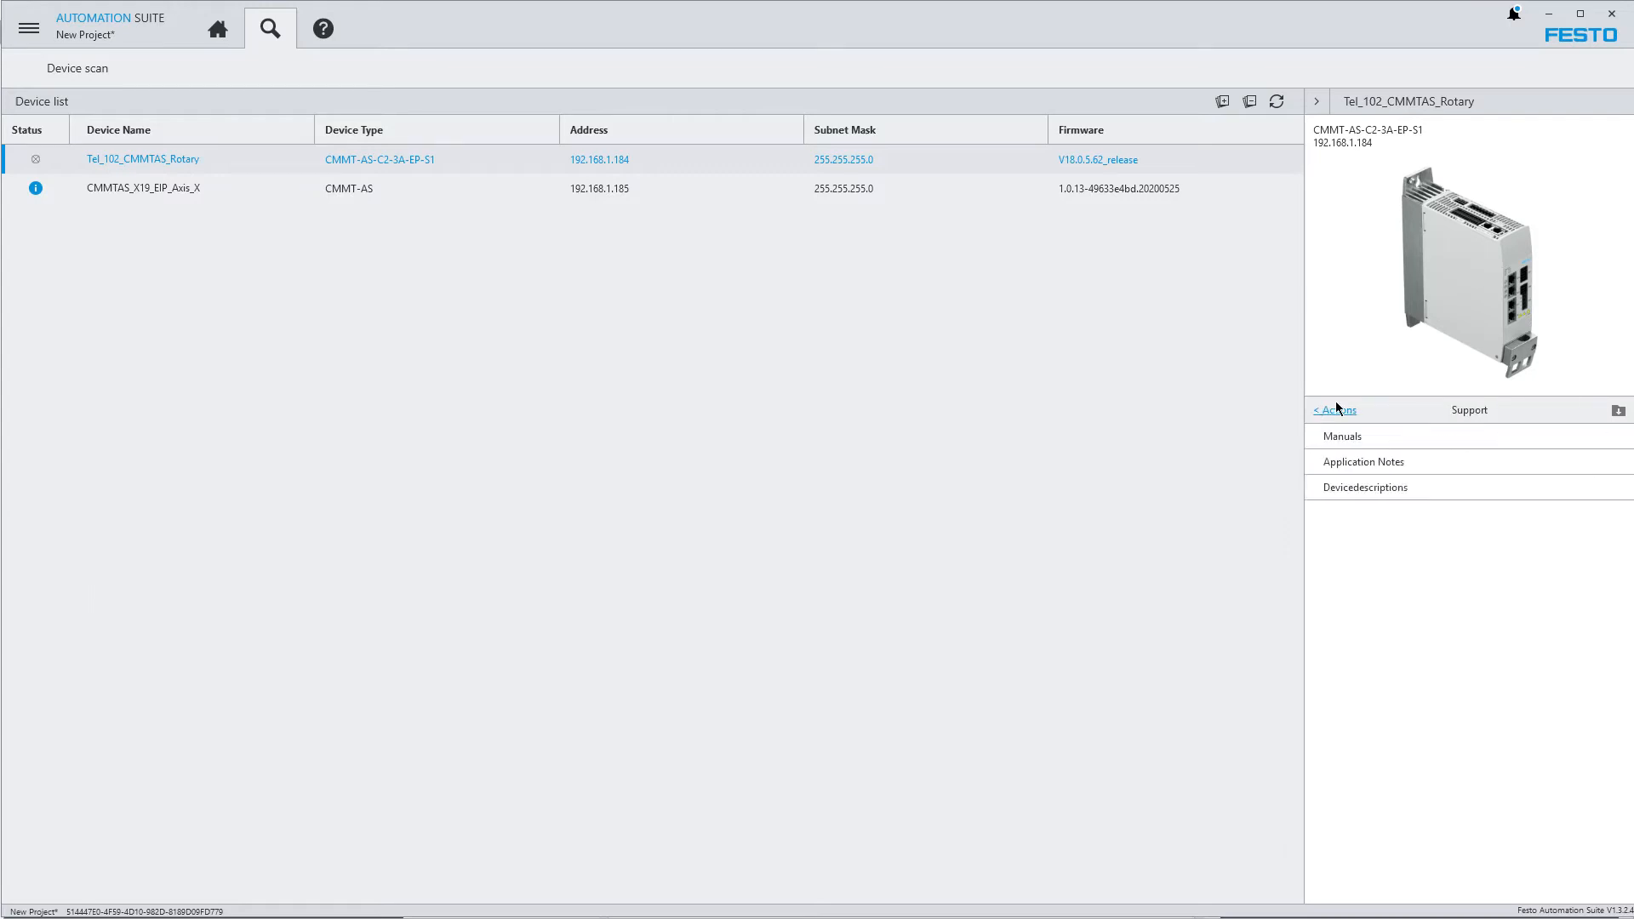
click(1316, 411)
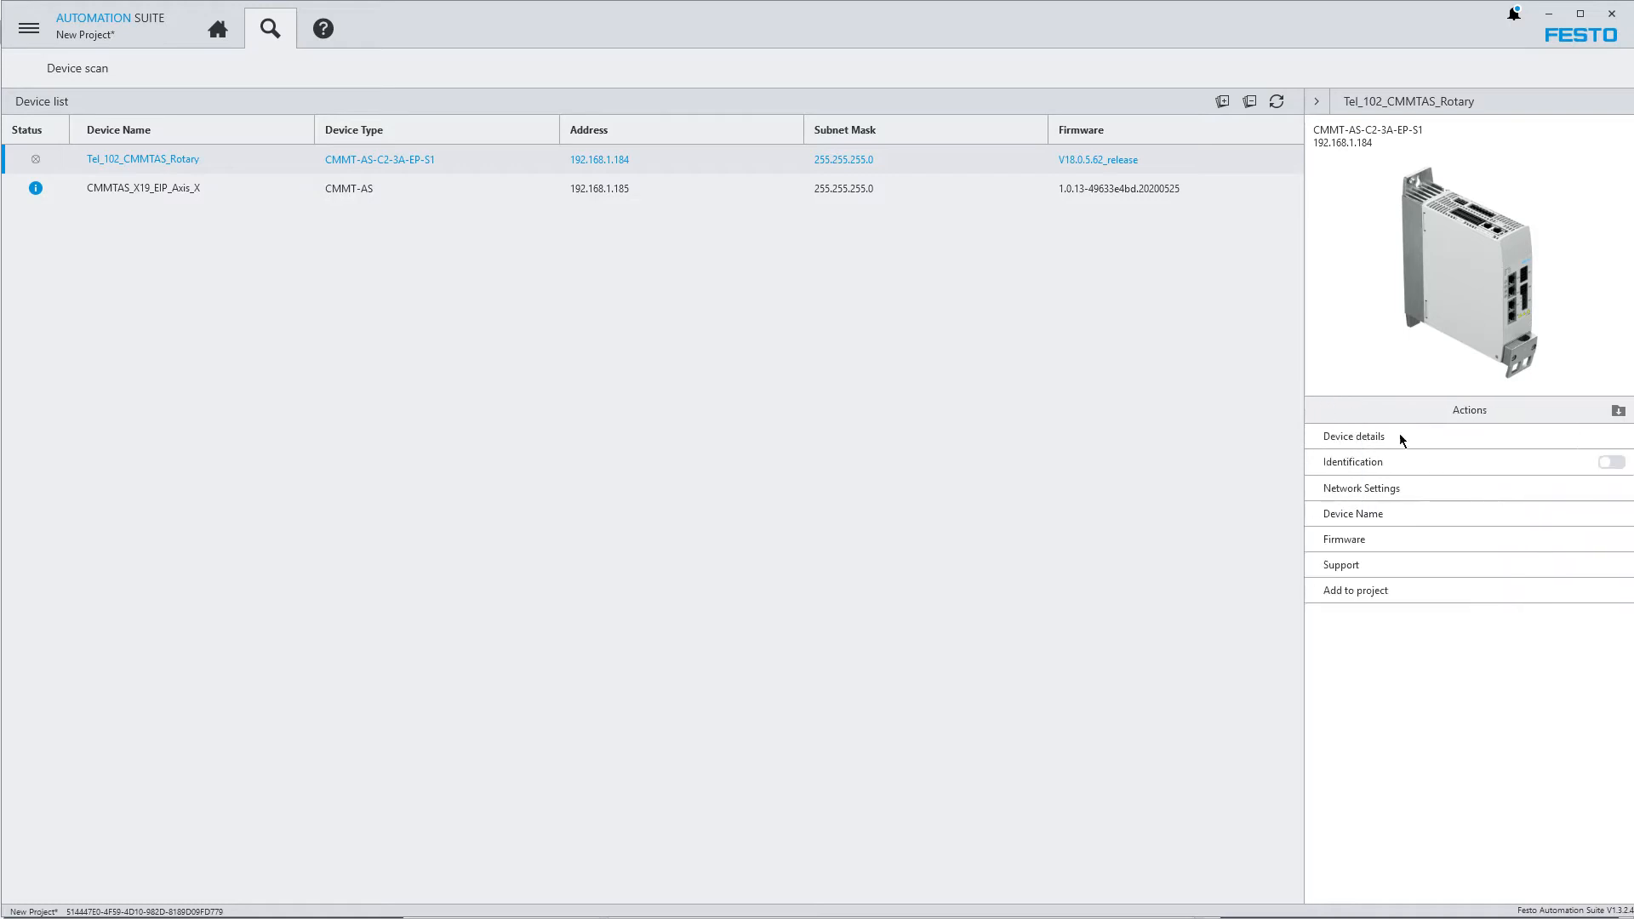
Review the device name setting and the device details of Tel_102_CMMTAS_Rotary in the device scan
click(1383, 514)
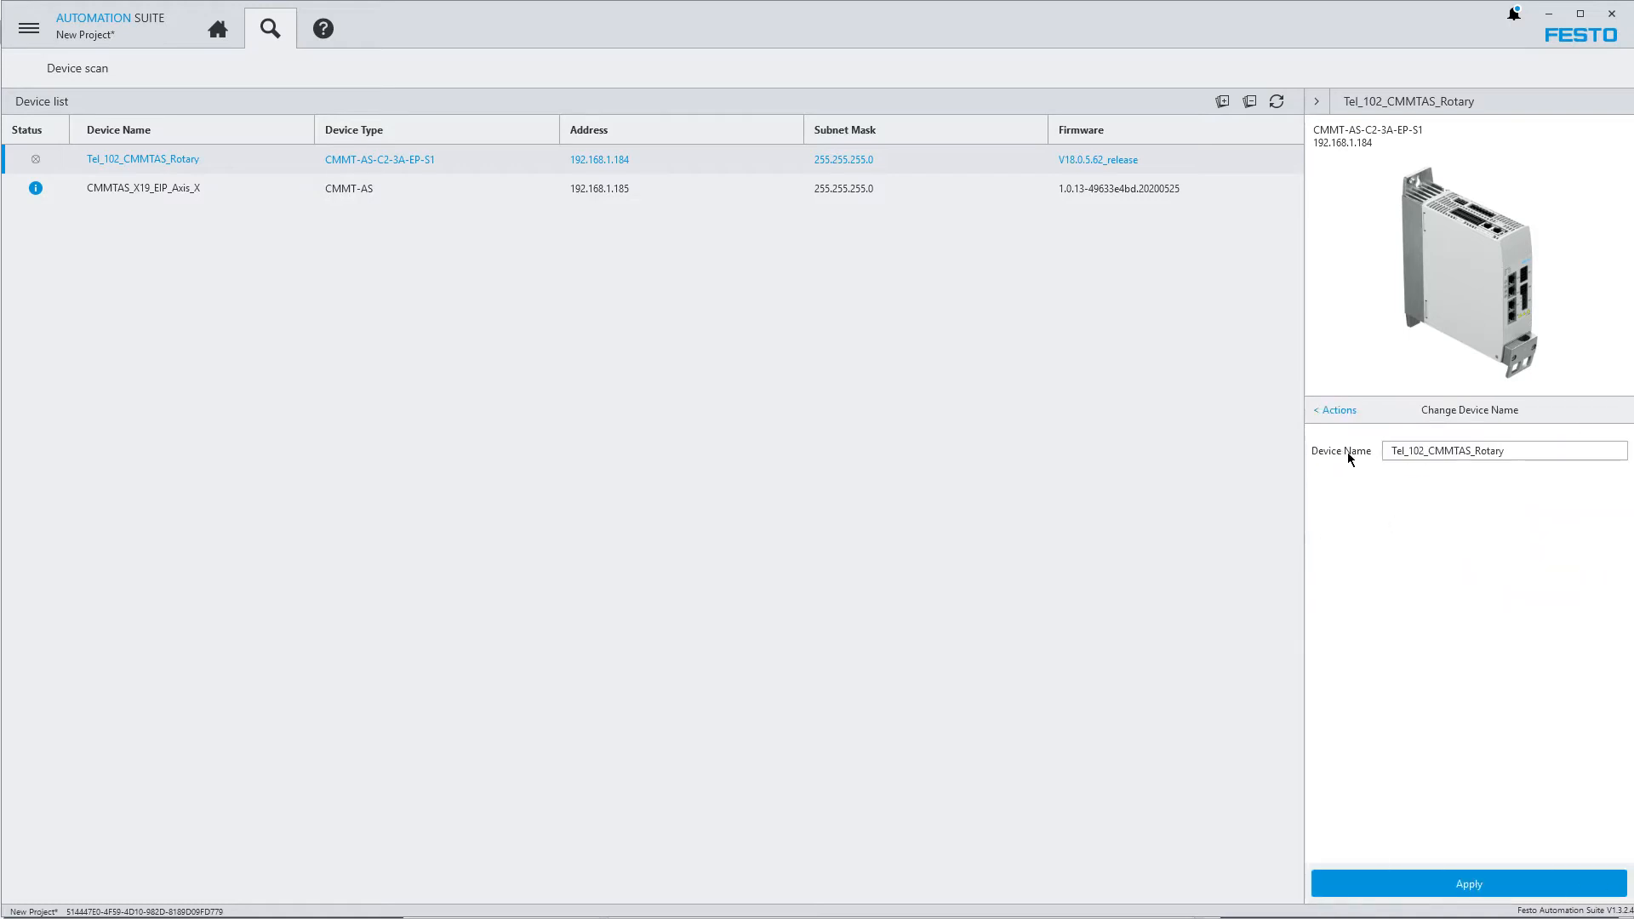
click(1326, 412)
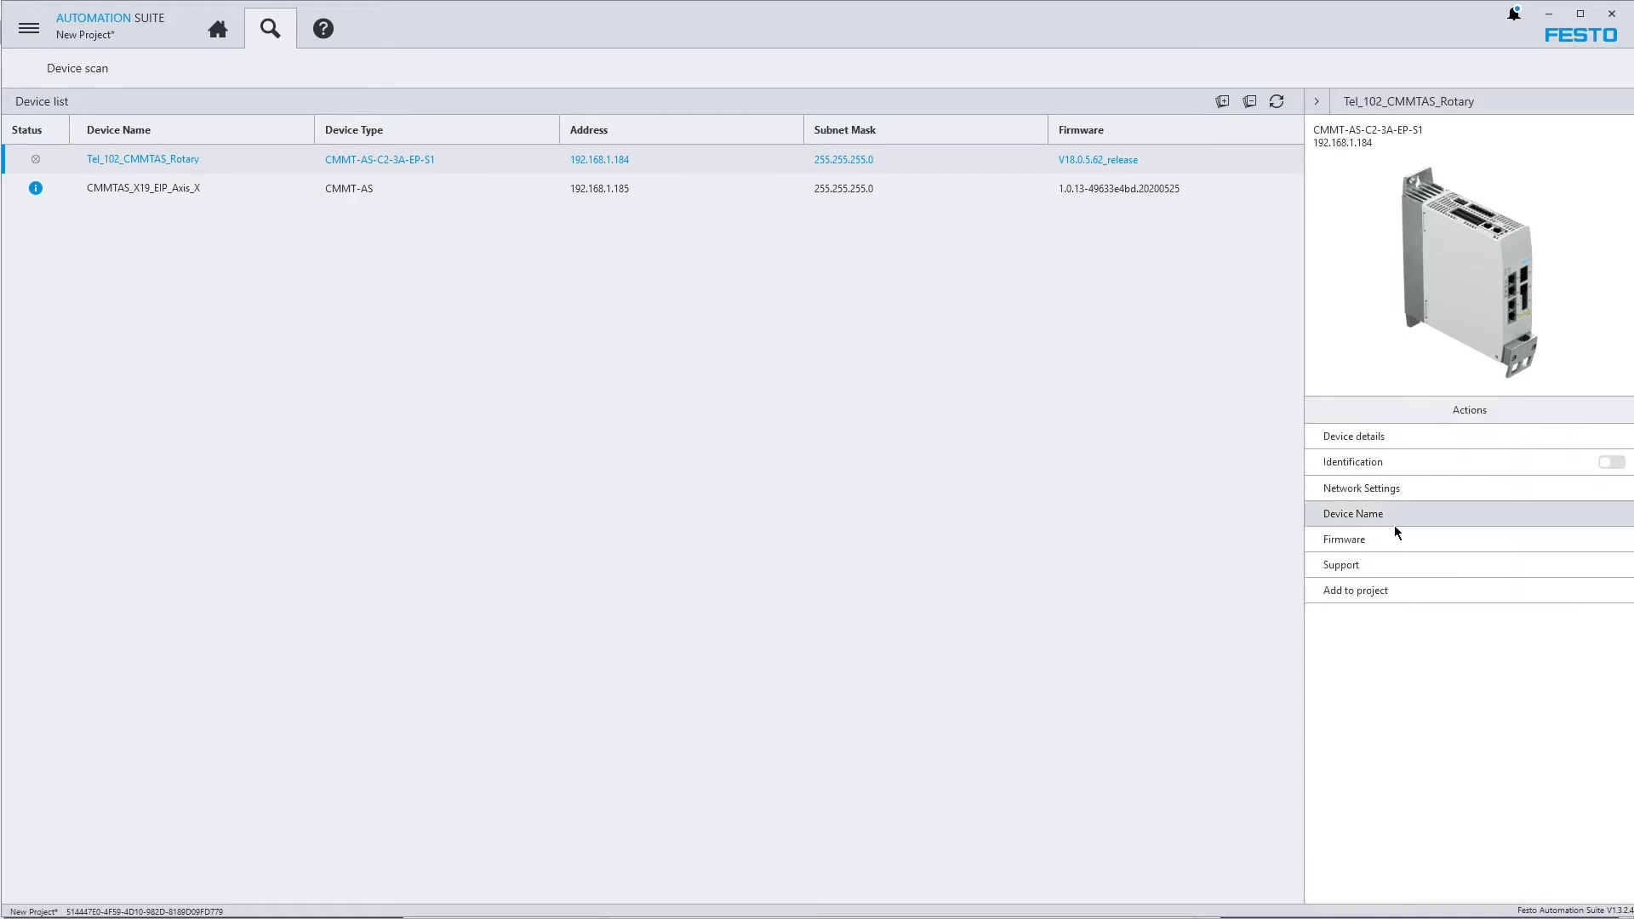
click(1349, 436)
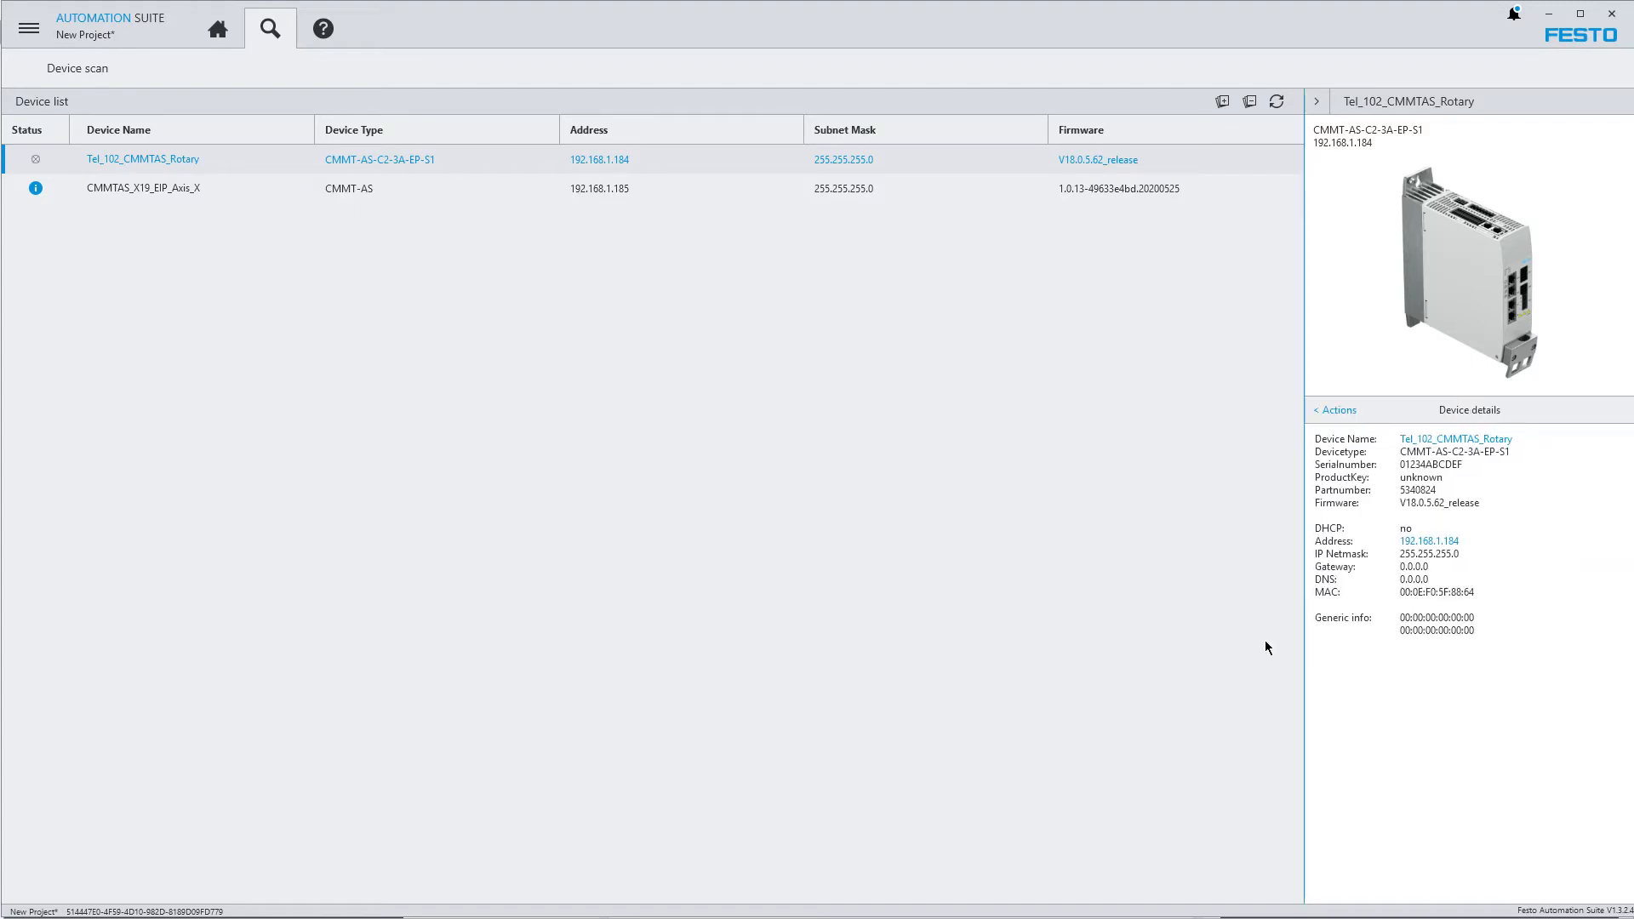
Return to the project and browse the controllers and EtherCAT electric drives offered for the first designer grid cell
click(219, 32)
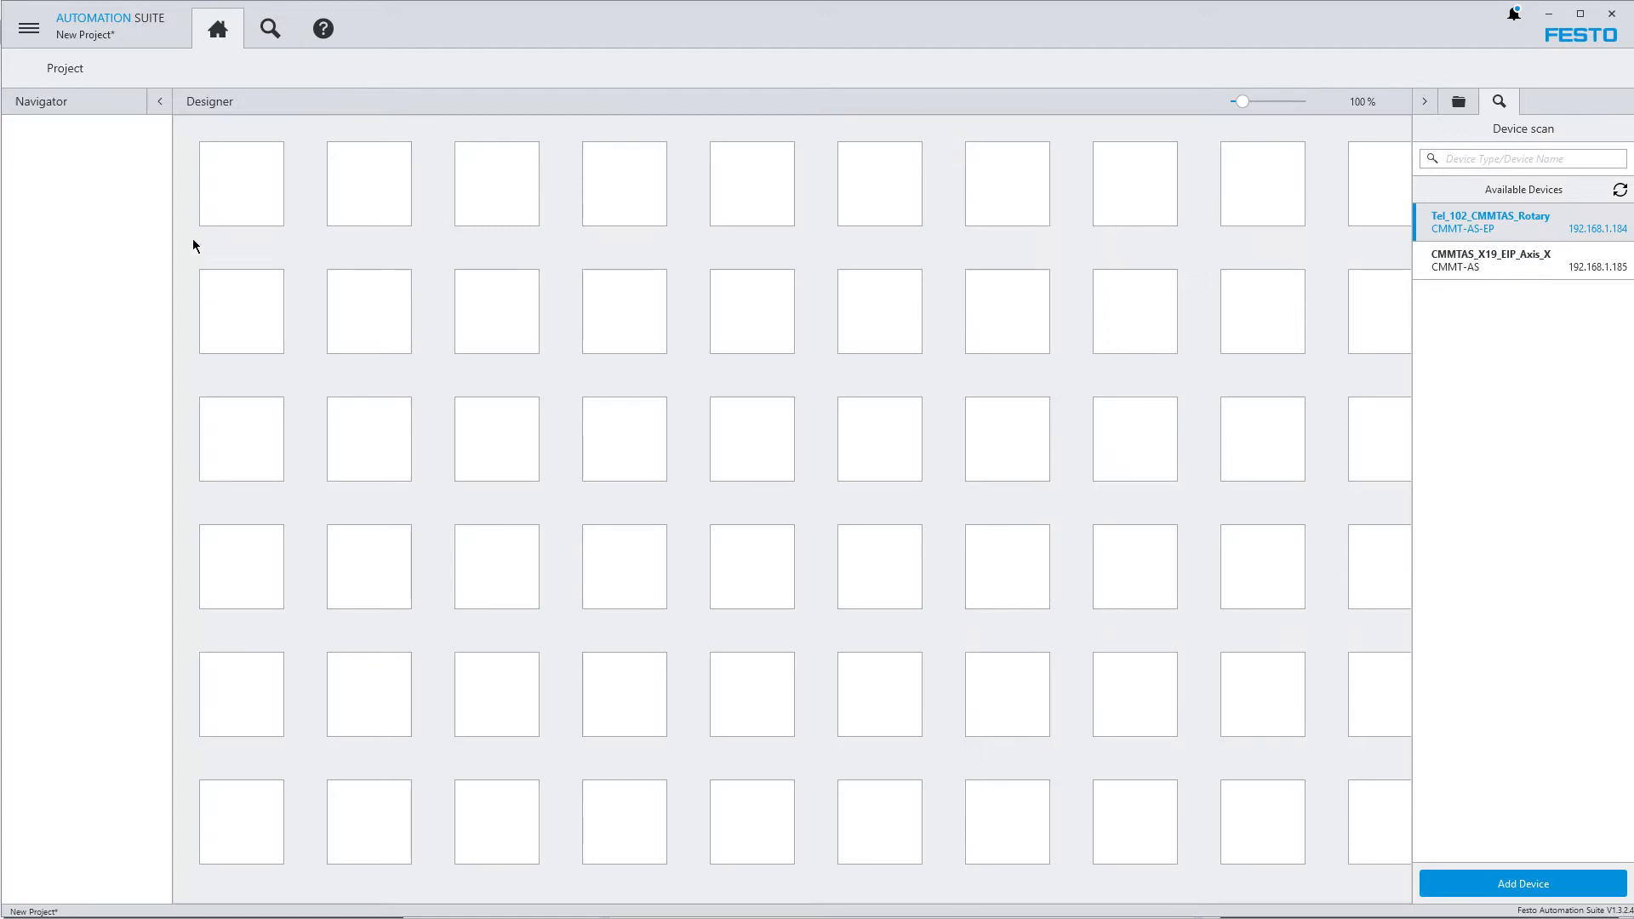
click(243, 185)
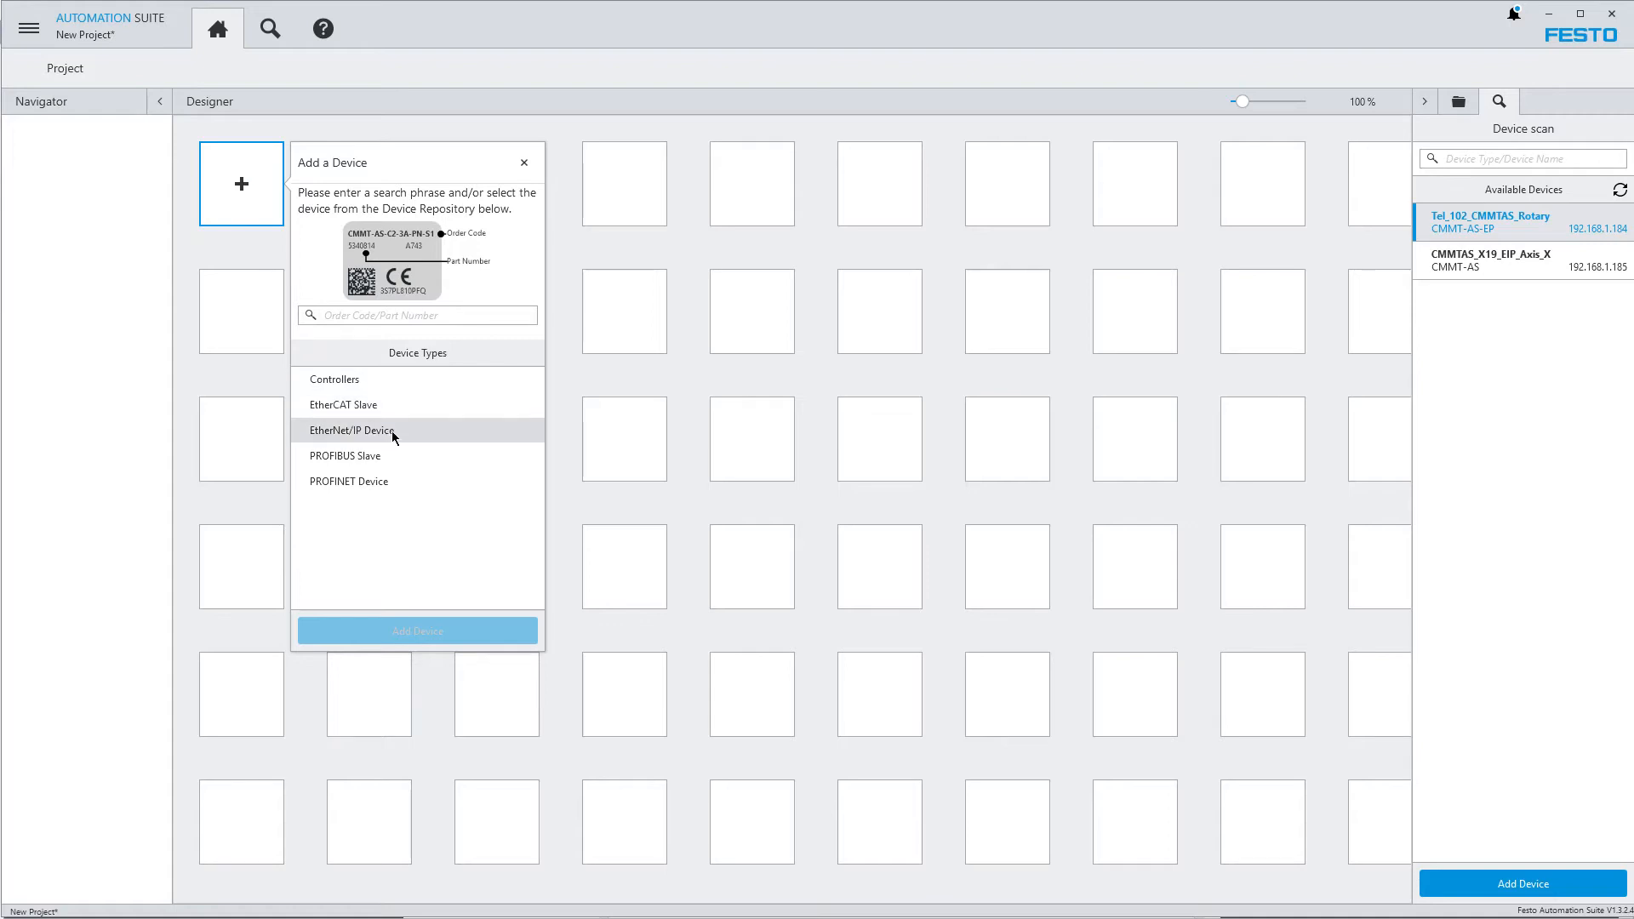
click(366, 379)
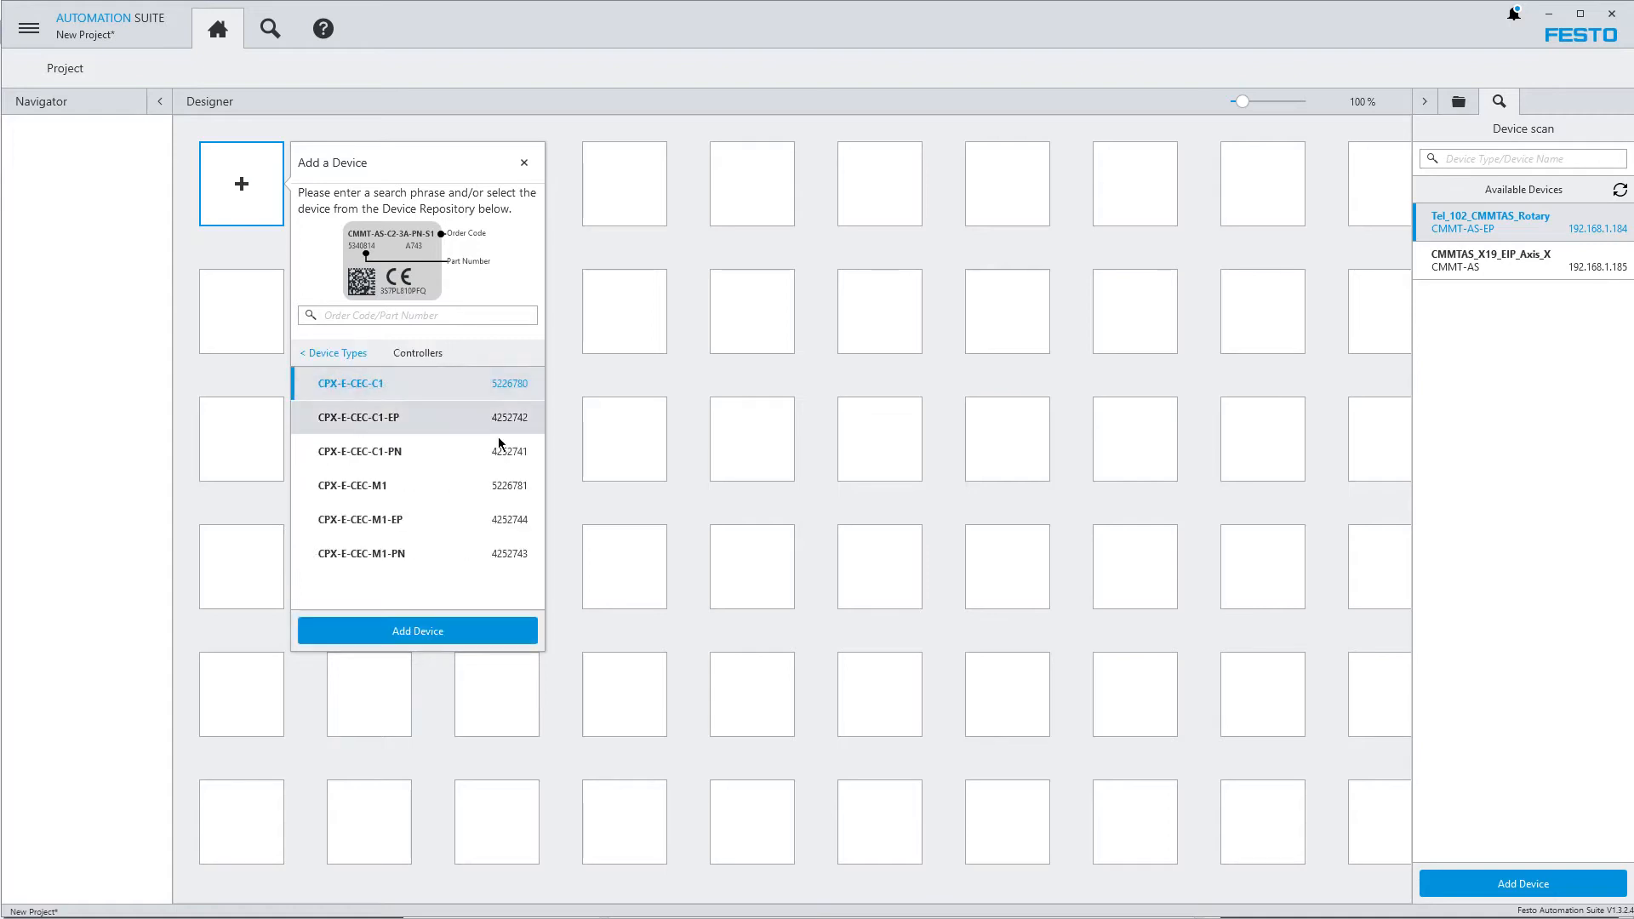
click(311, 355)
click(361, 407)
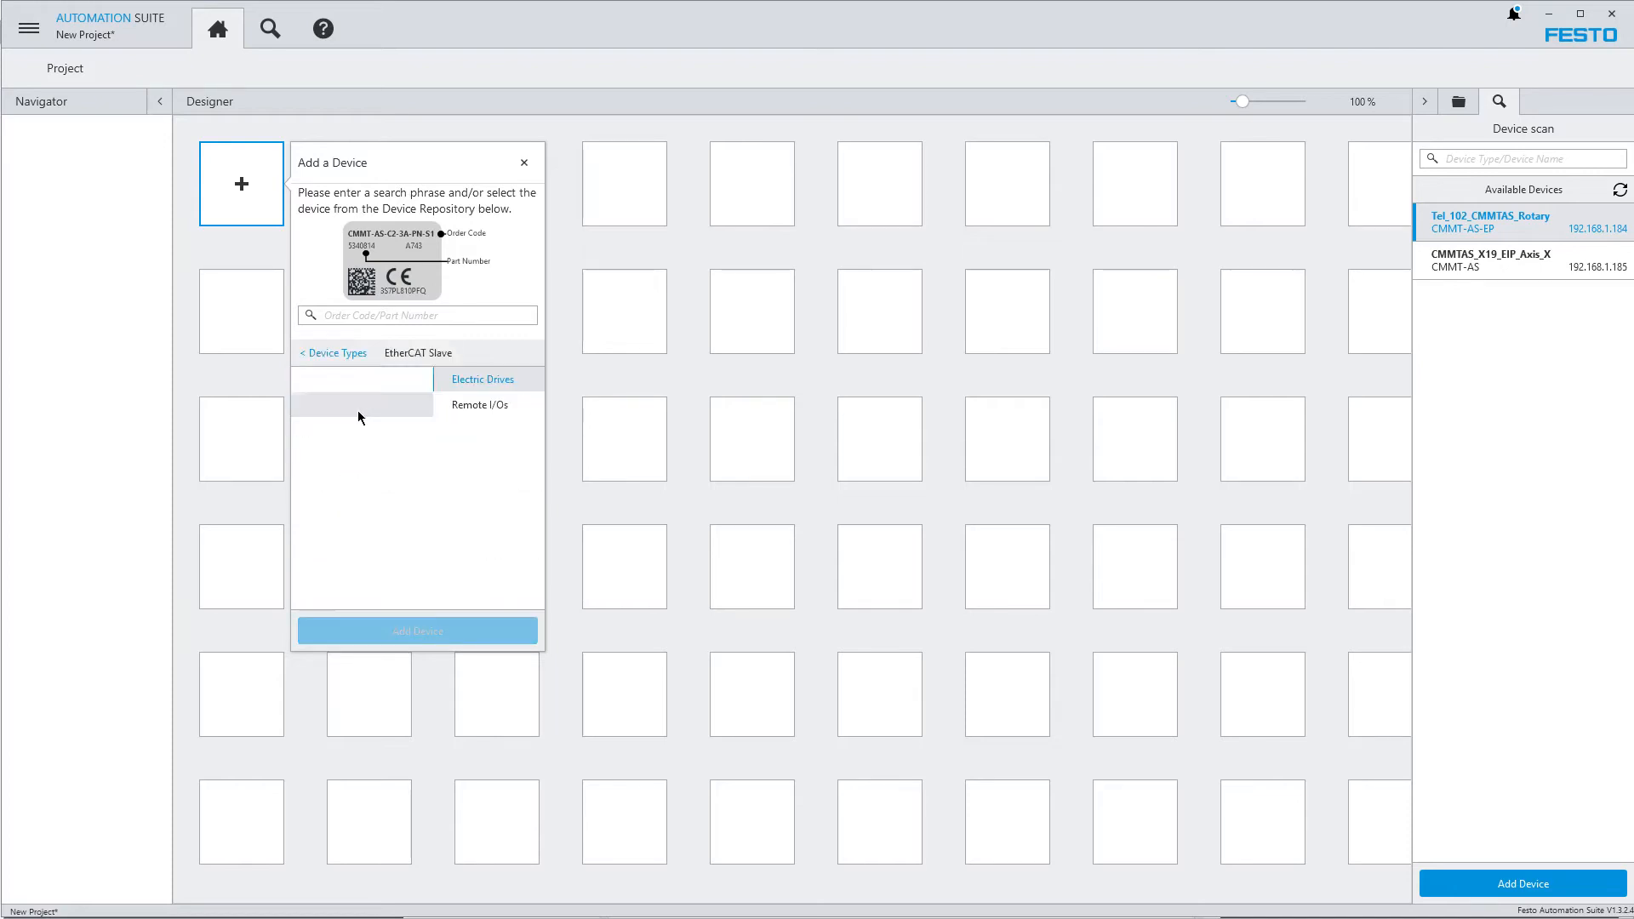
click(360, 388)
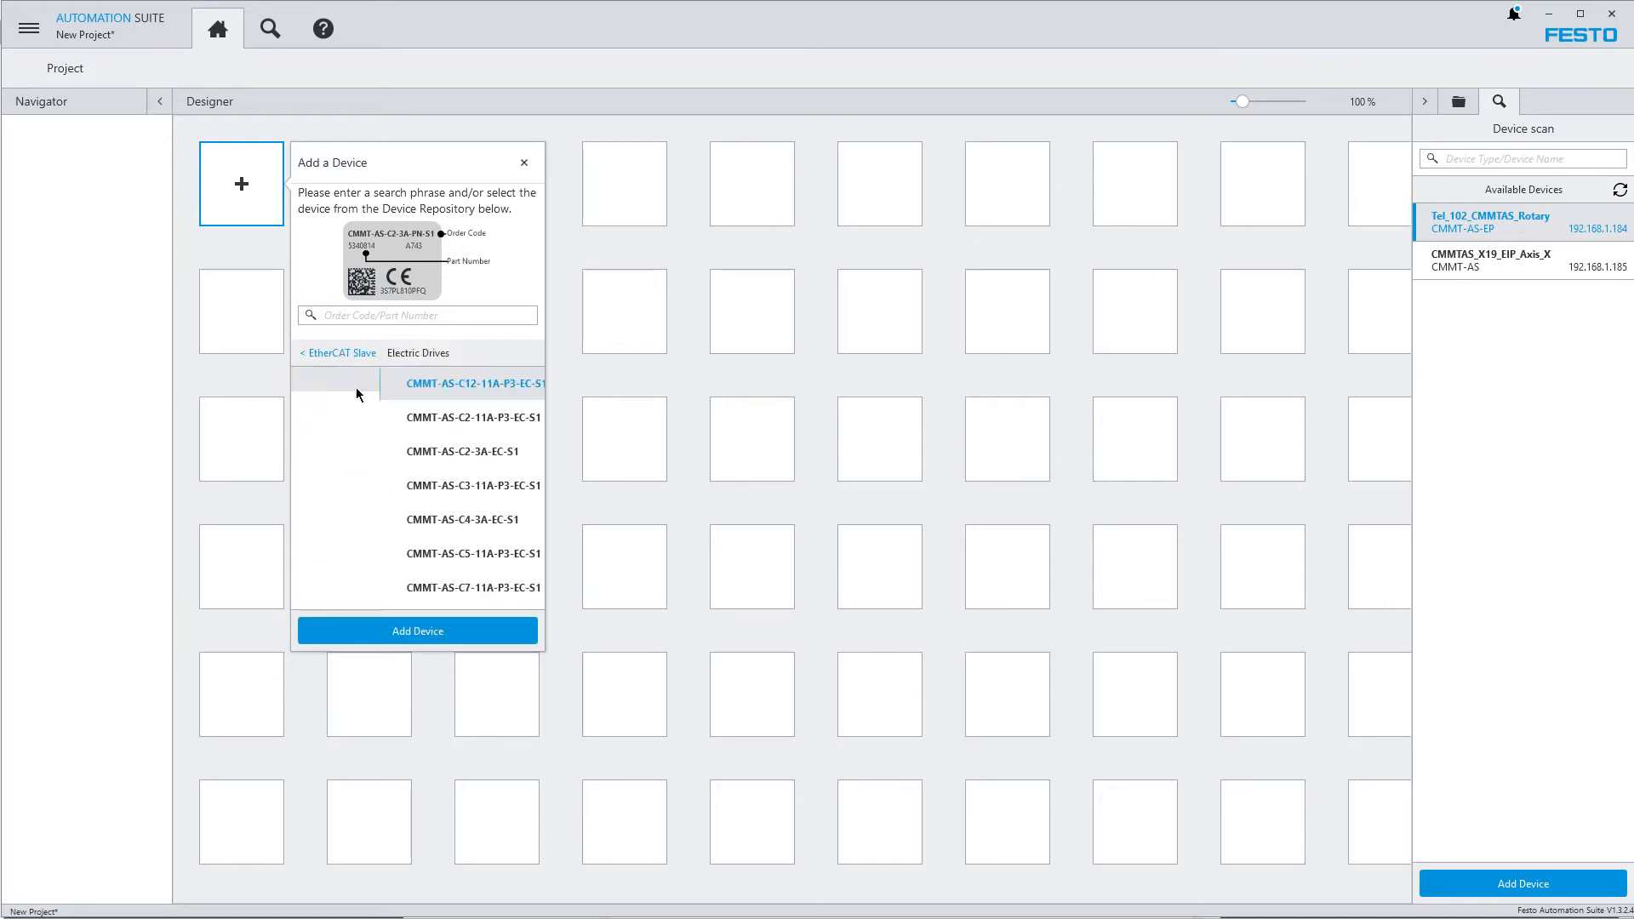
click(318, 357)
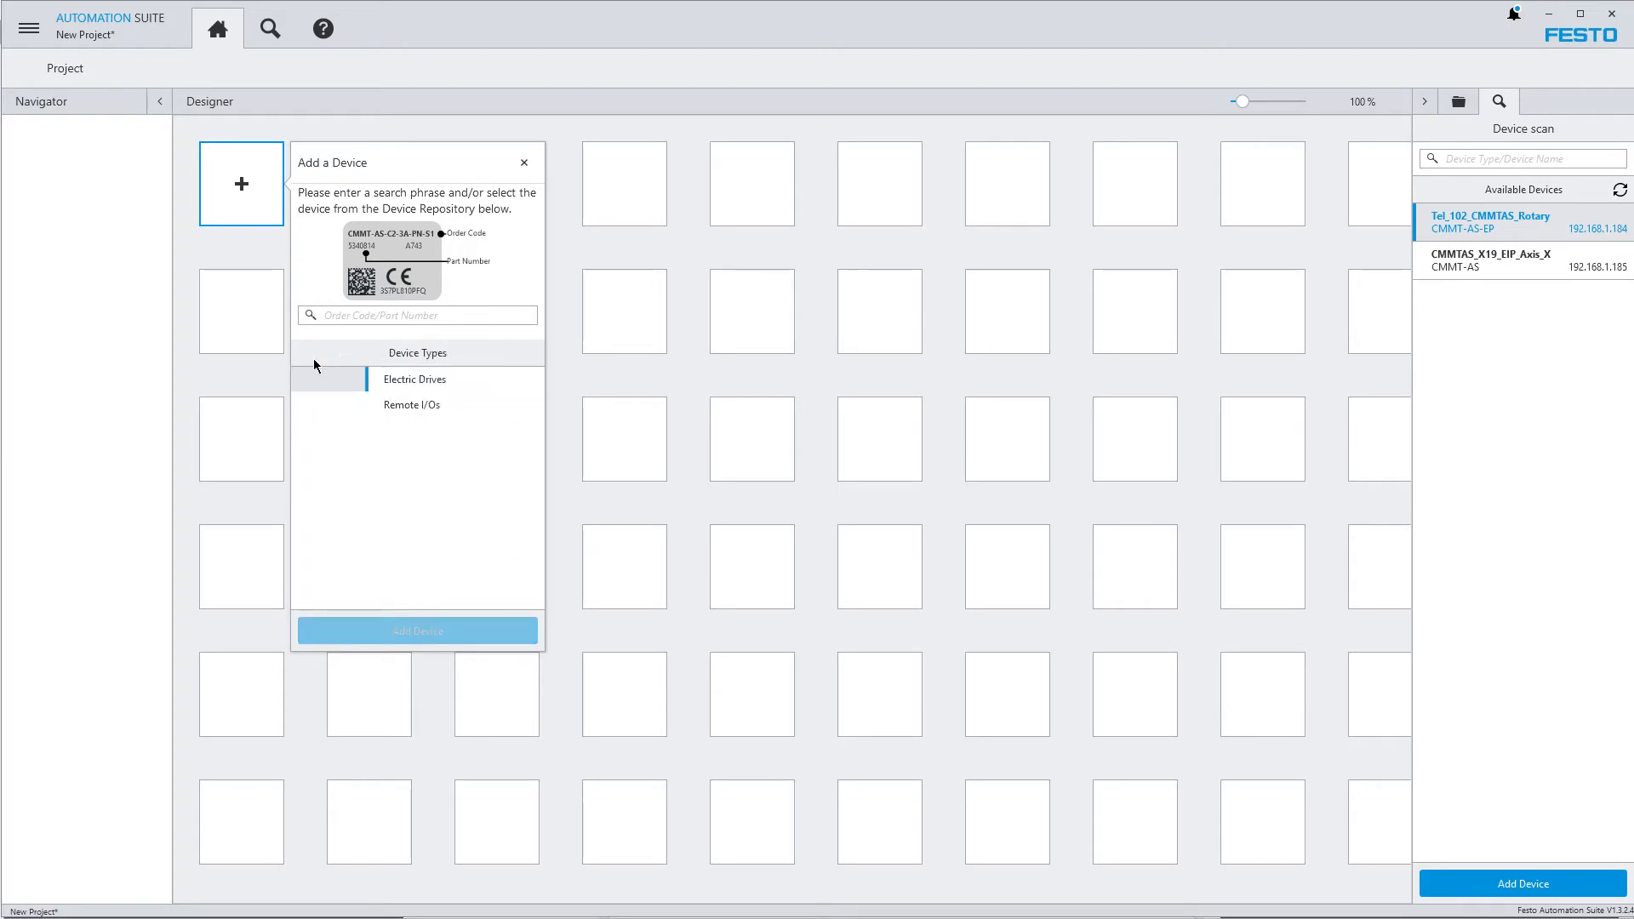
Locate the CMMT-AS-C2-3A-EP-S1 among the EtherNet/IP electric drives in the device repository
click(352, 430)
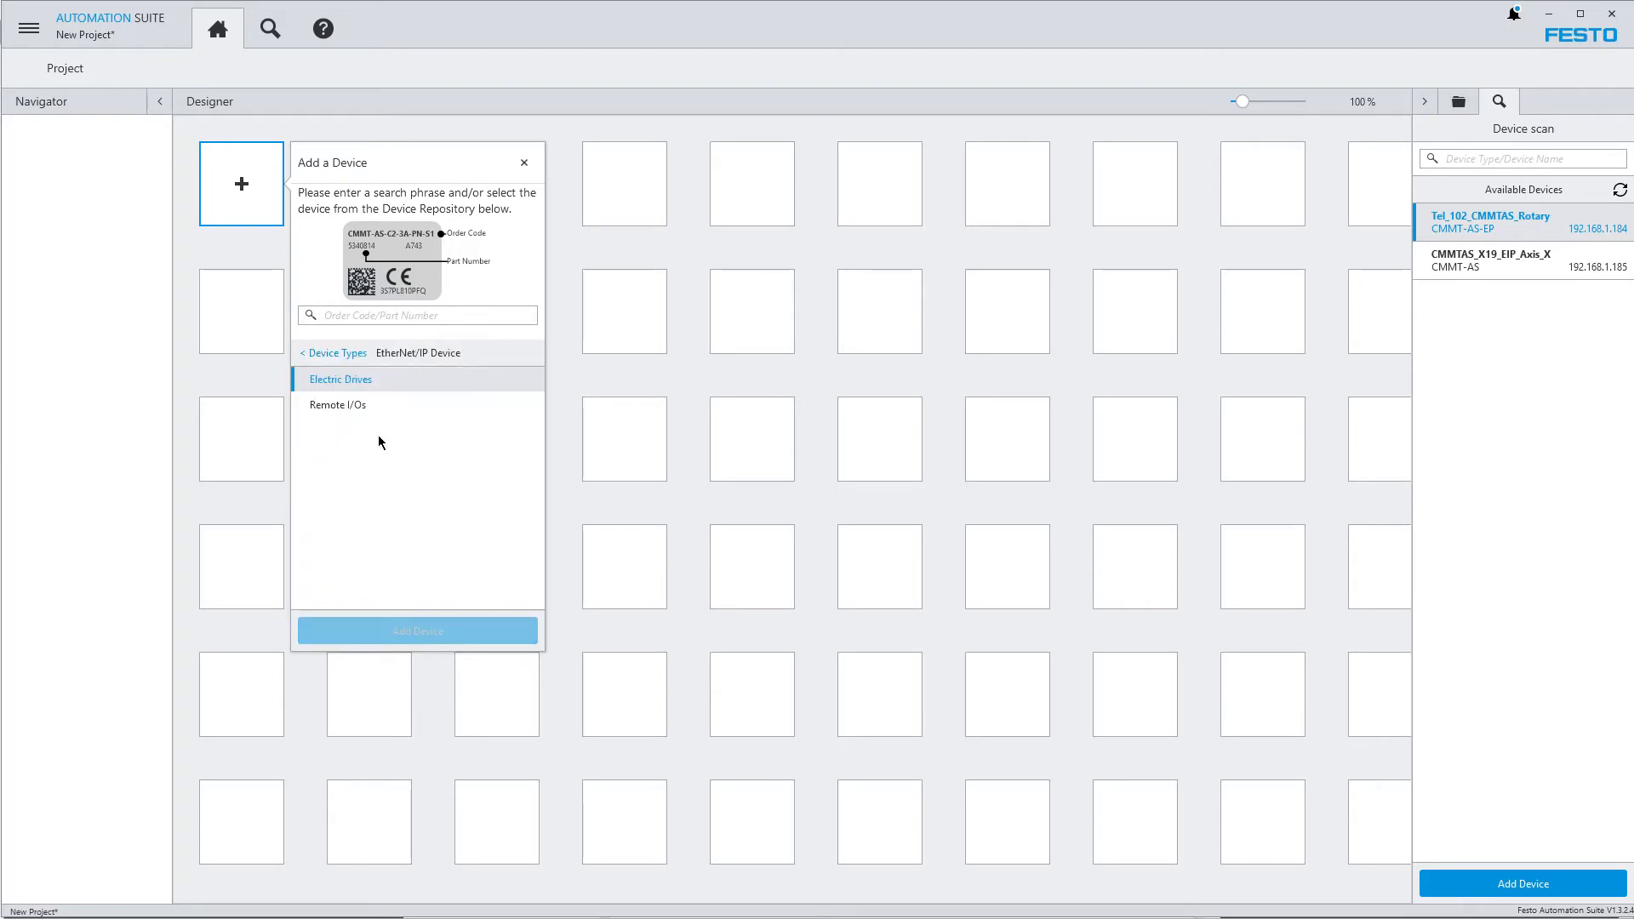
click(356, 389)
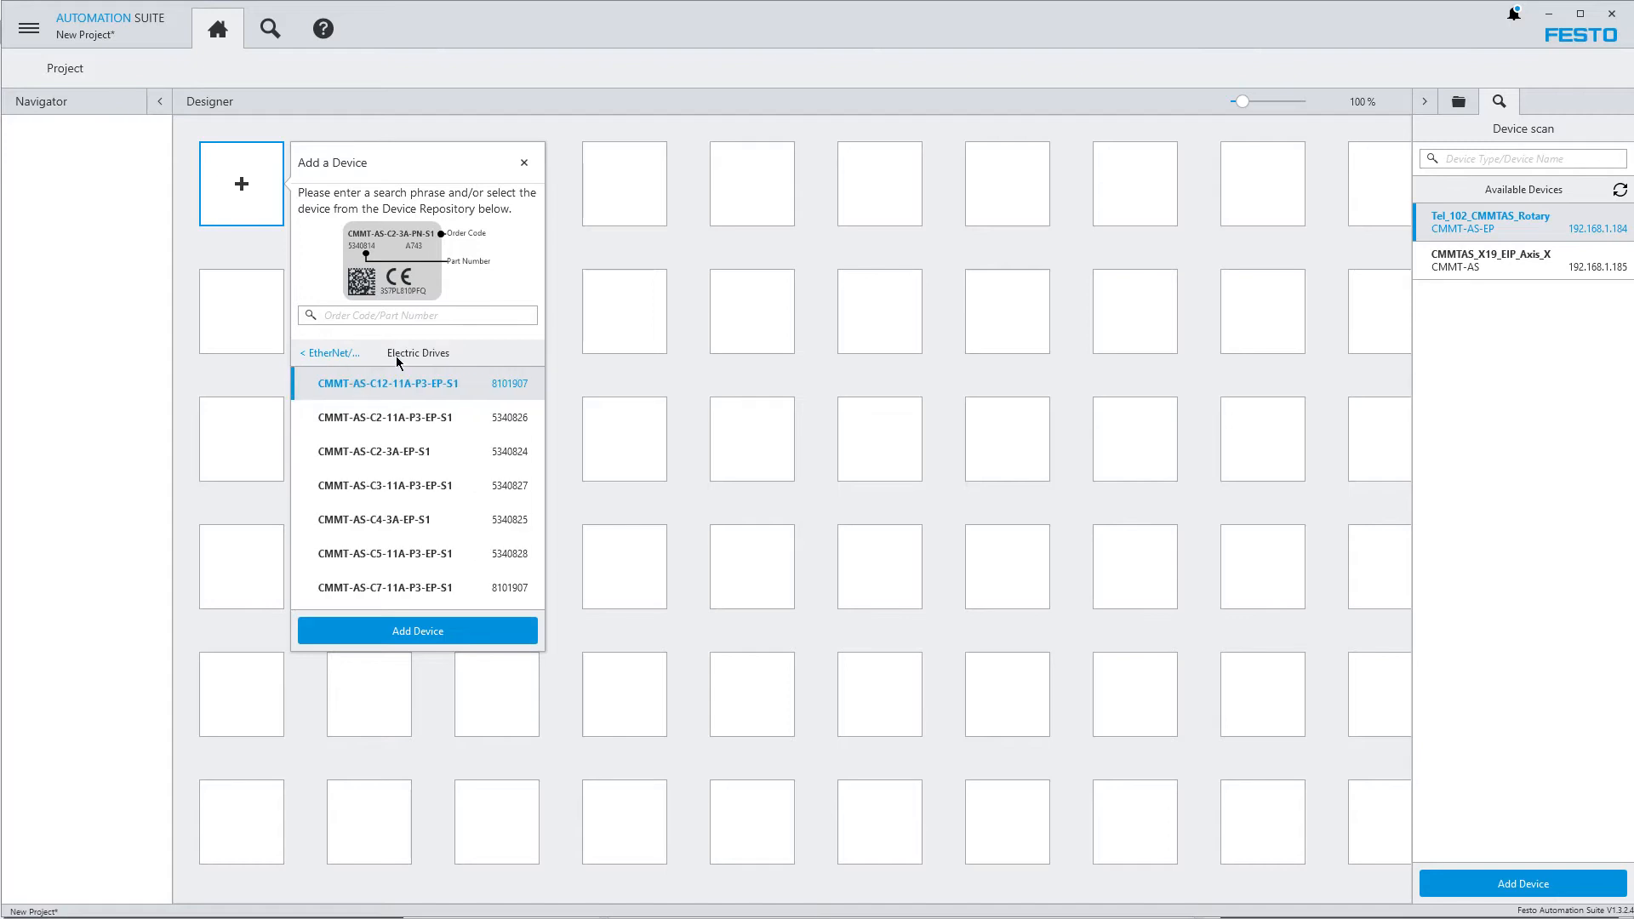
click(403, 459)
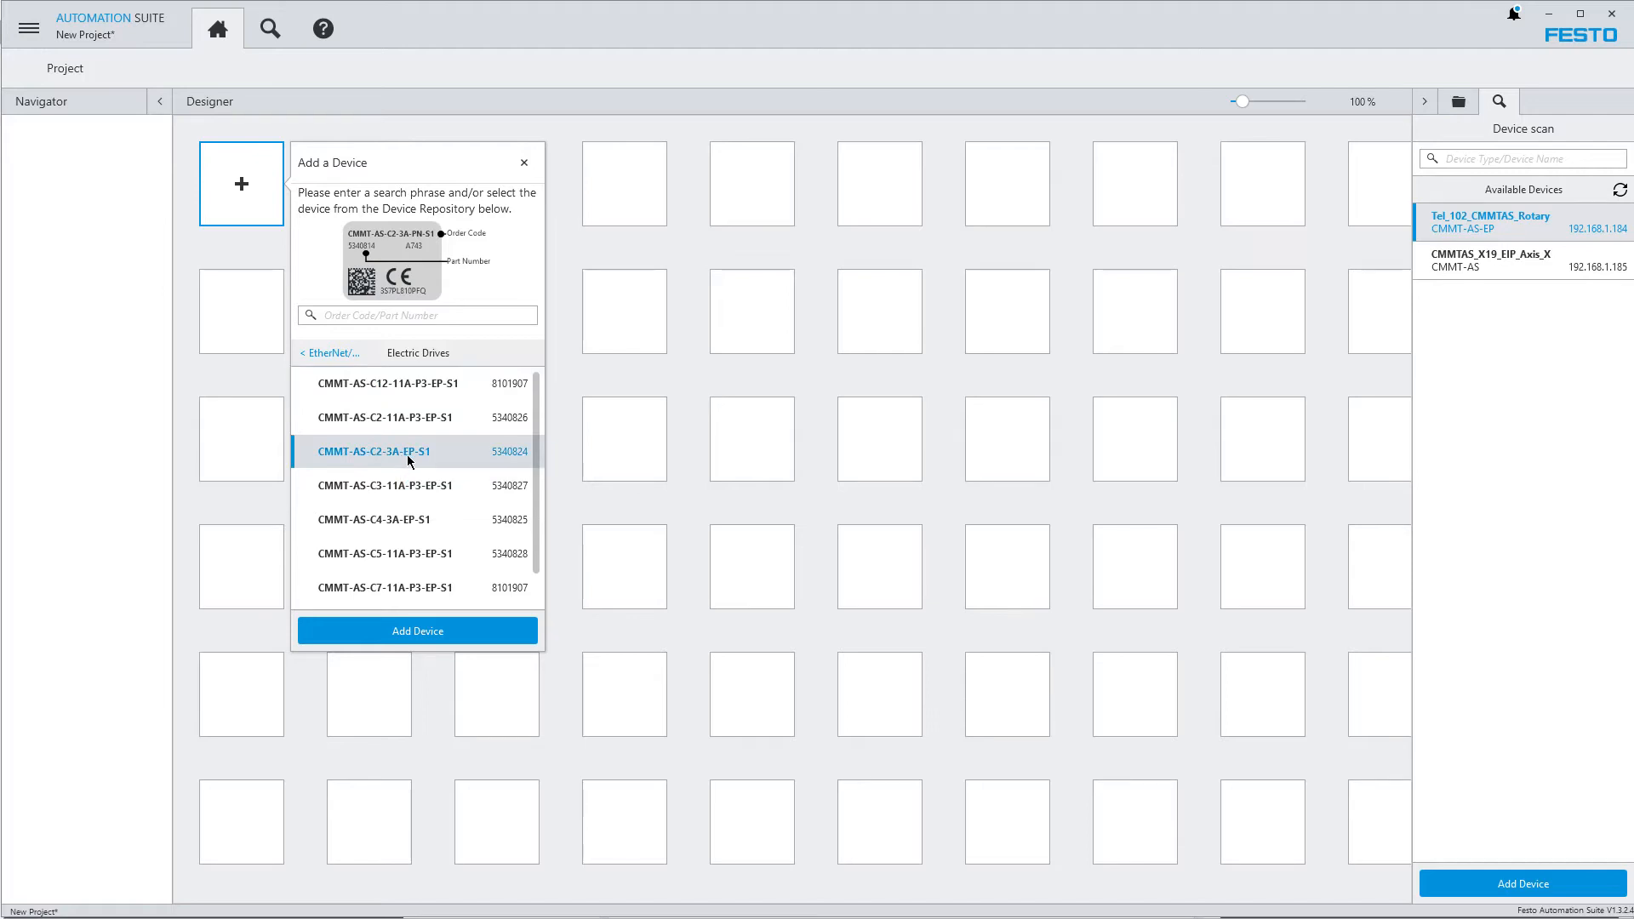
click(813, 913)
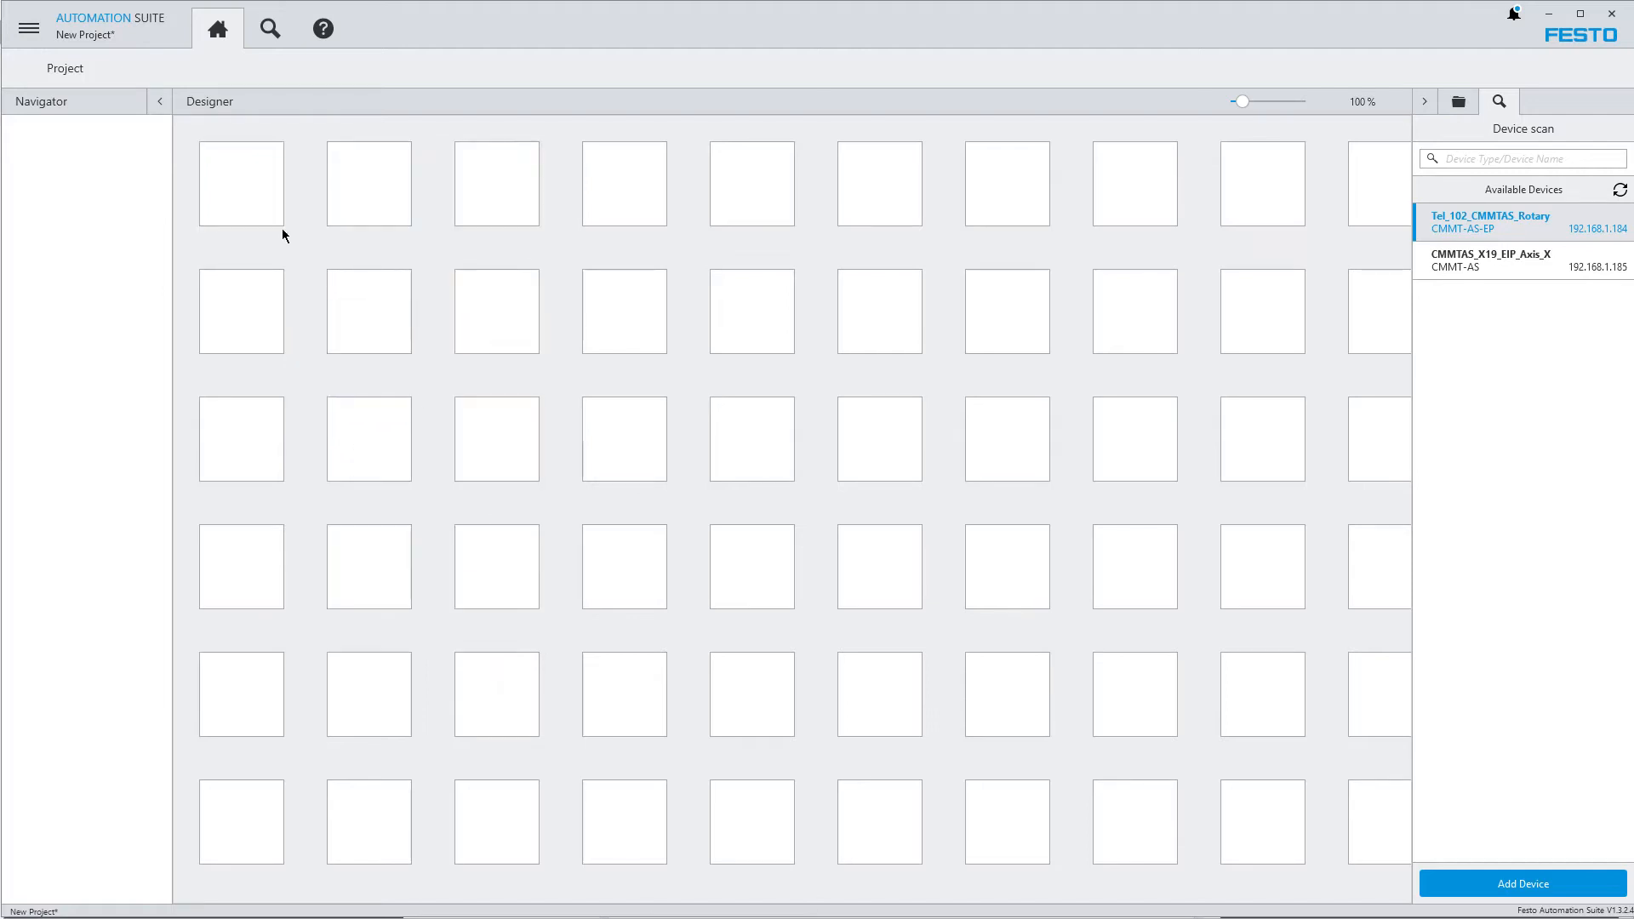
Open the device selection for the first grid cell and search it for part number 5340824 and for "cmmt"
click(244, 186)
click(368, 429)
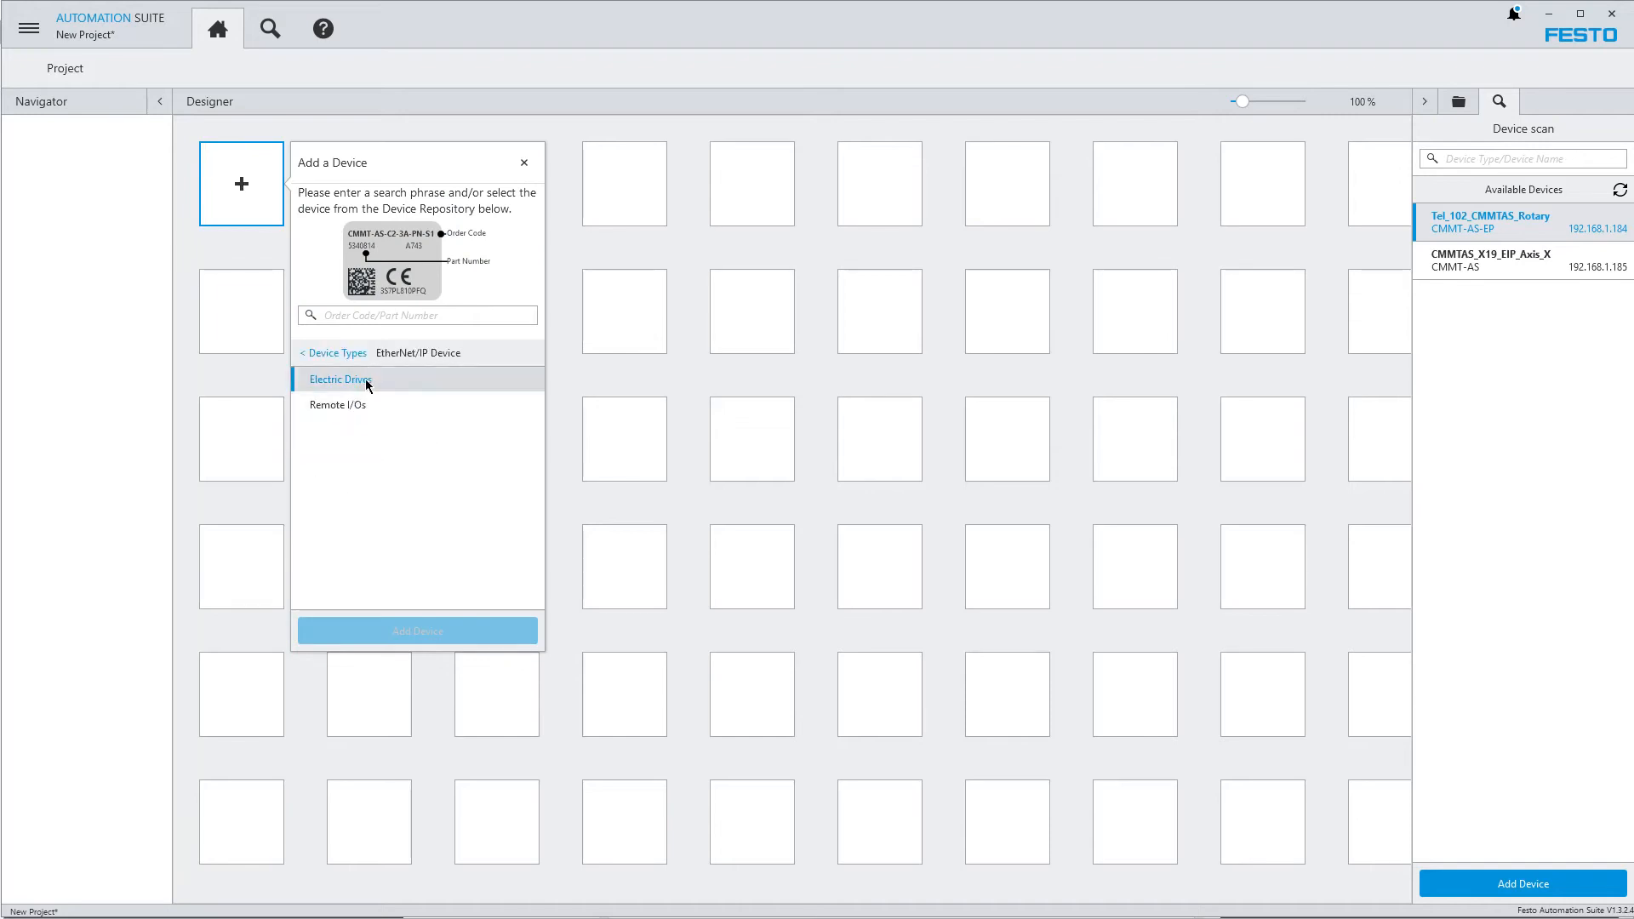
click(367, 381)
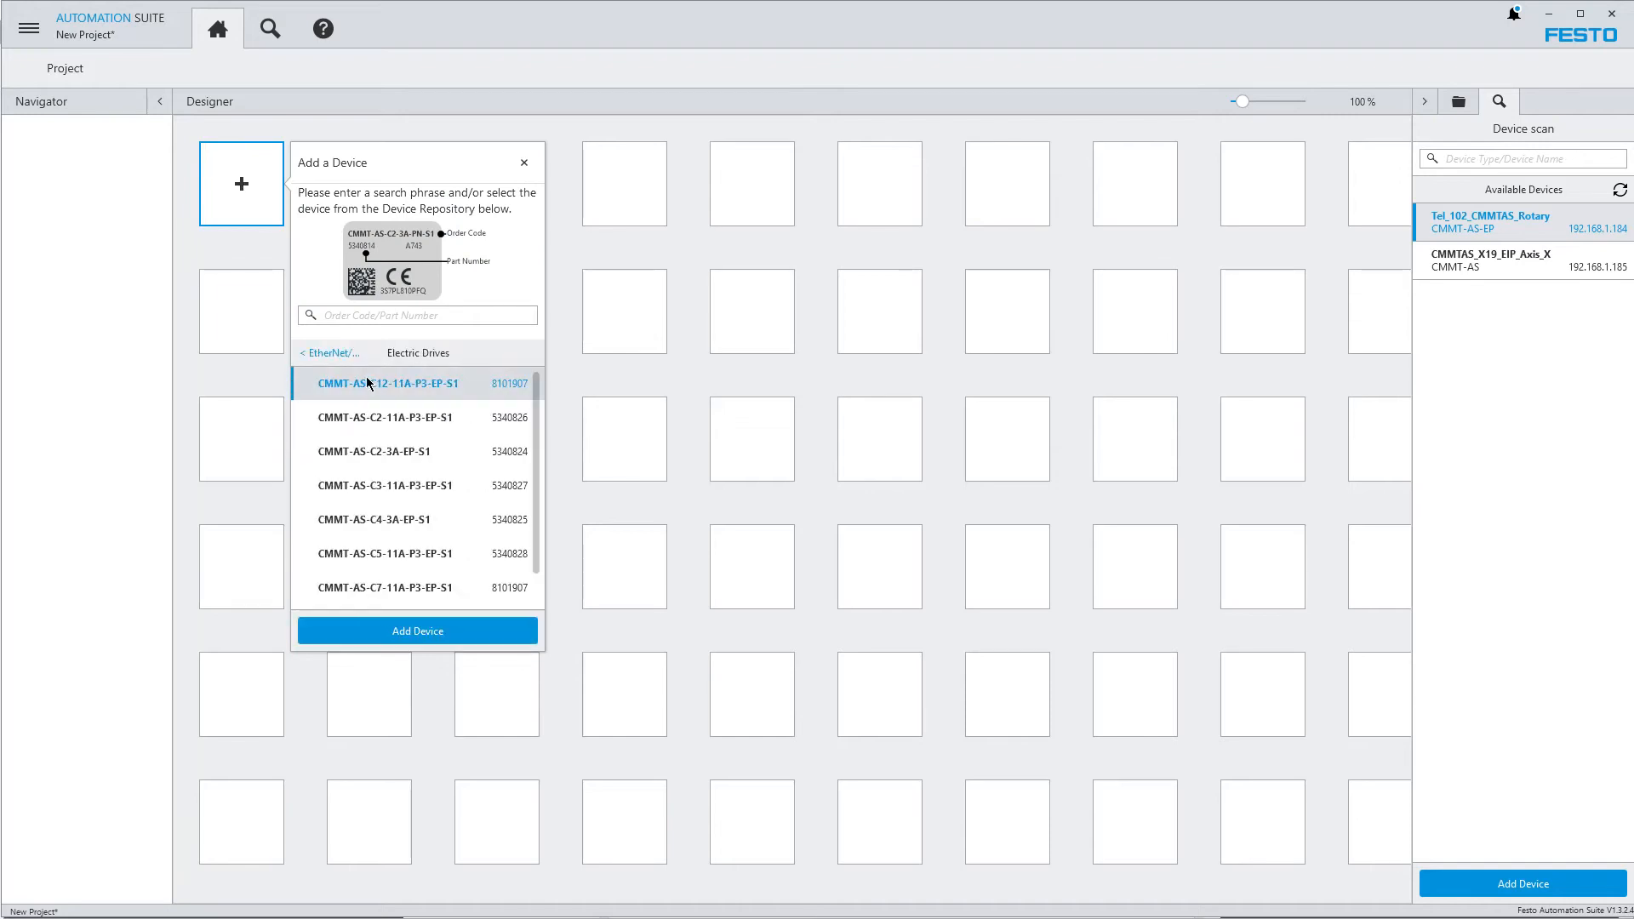
click(388, 316)
text(5340824)
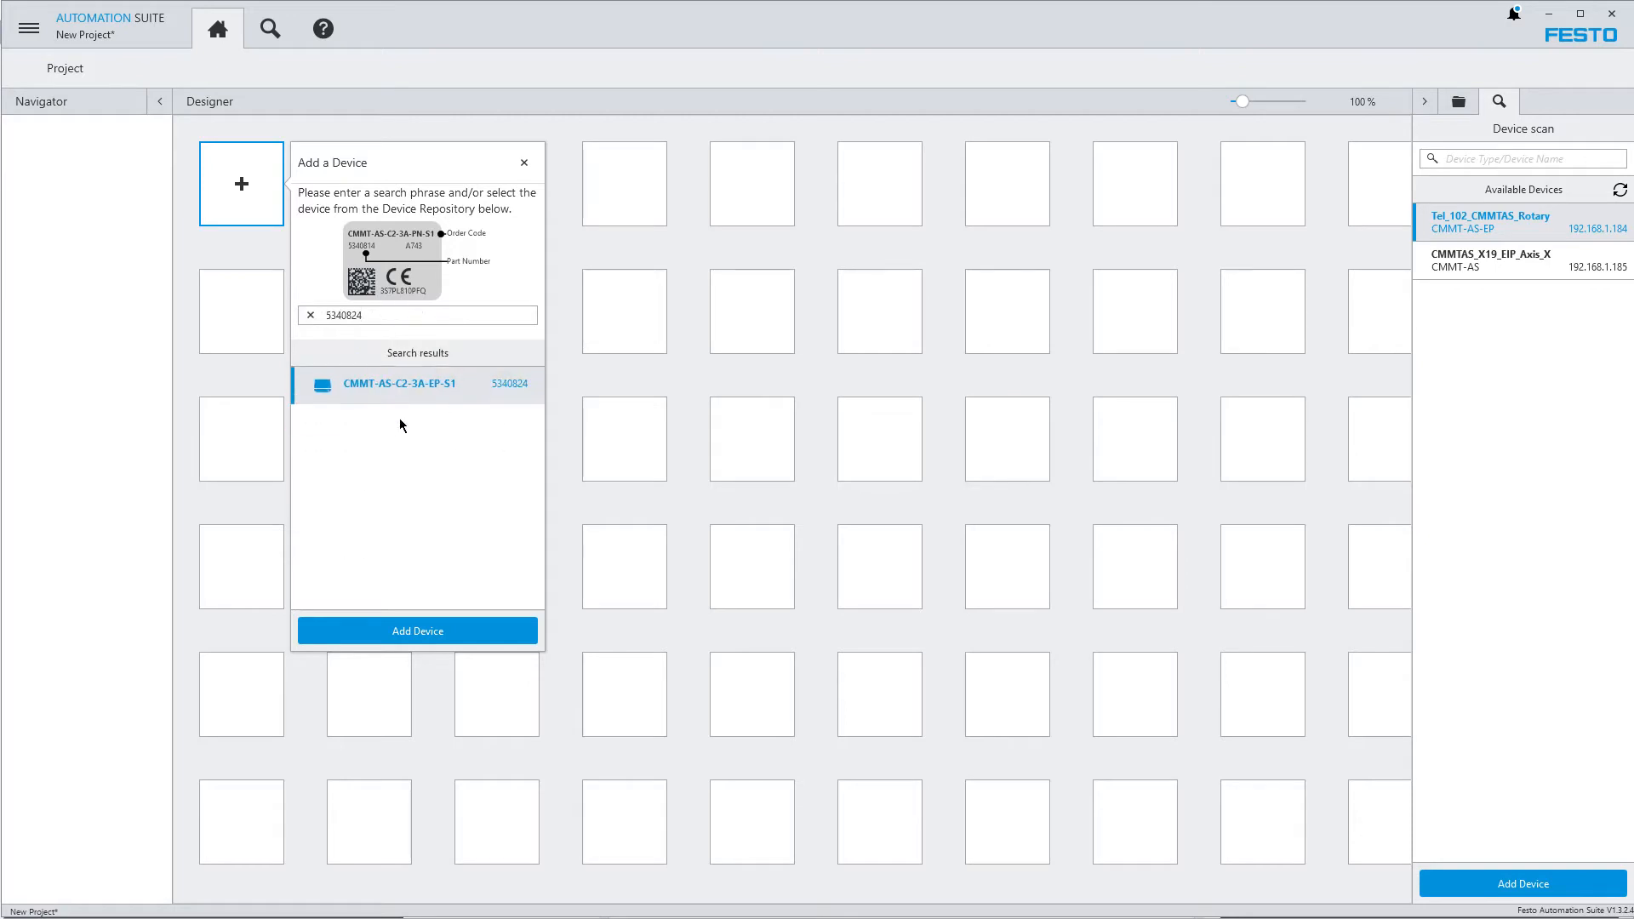
drag(386, 316, 242, 308)
key(ctrl+c)
text(cmmt)
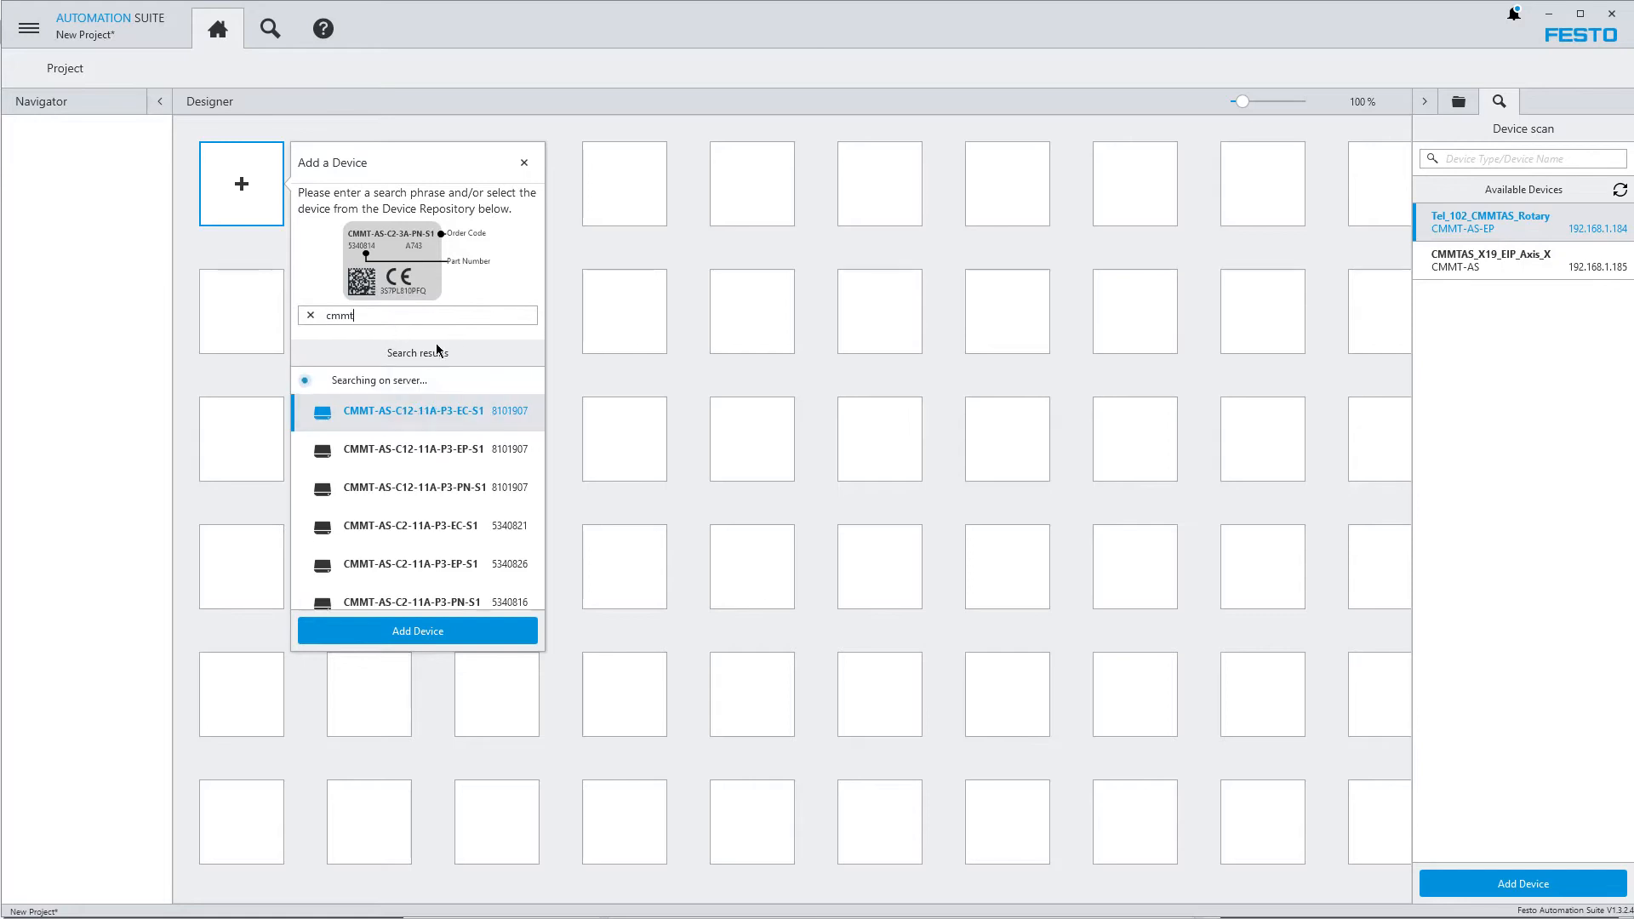
Search for part number 5340824 and add the CMMT-AS-C2-3A-EP-S1 drive to the project
drag(362, 316, 263, 299)
key(ctrl+v)
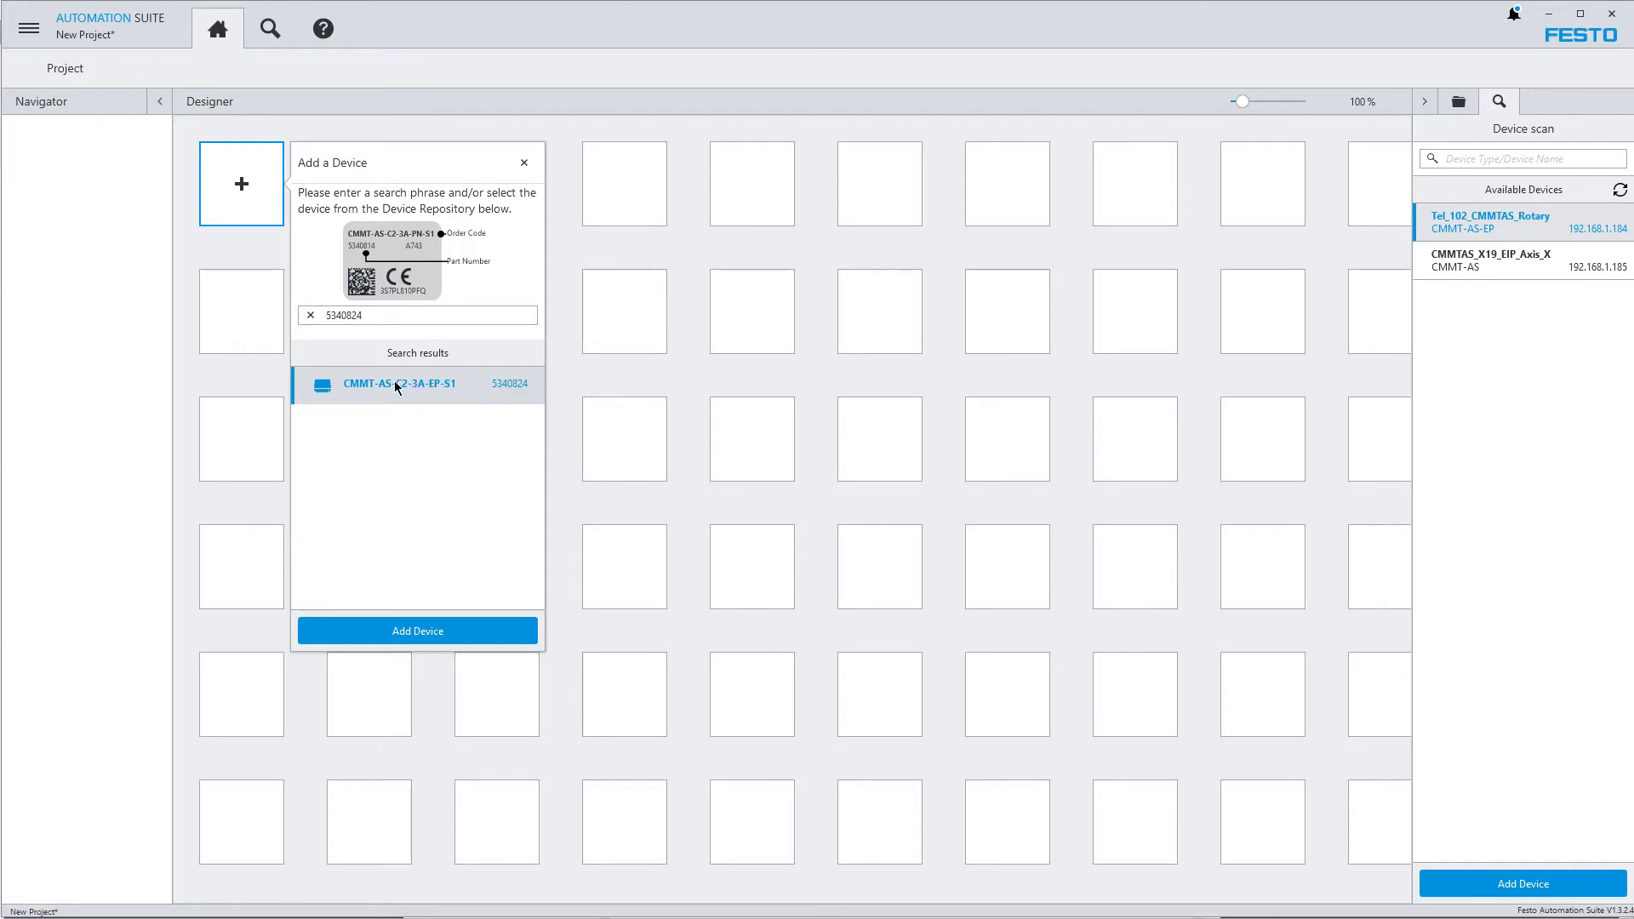
click(396, 634)
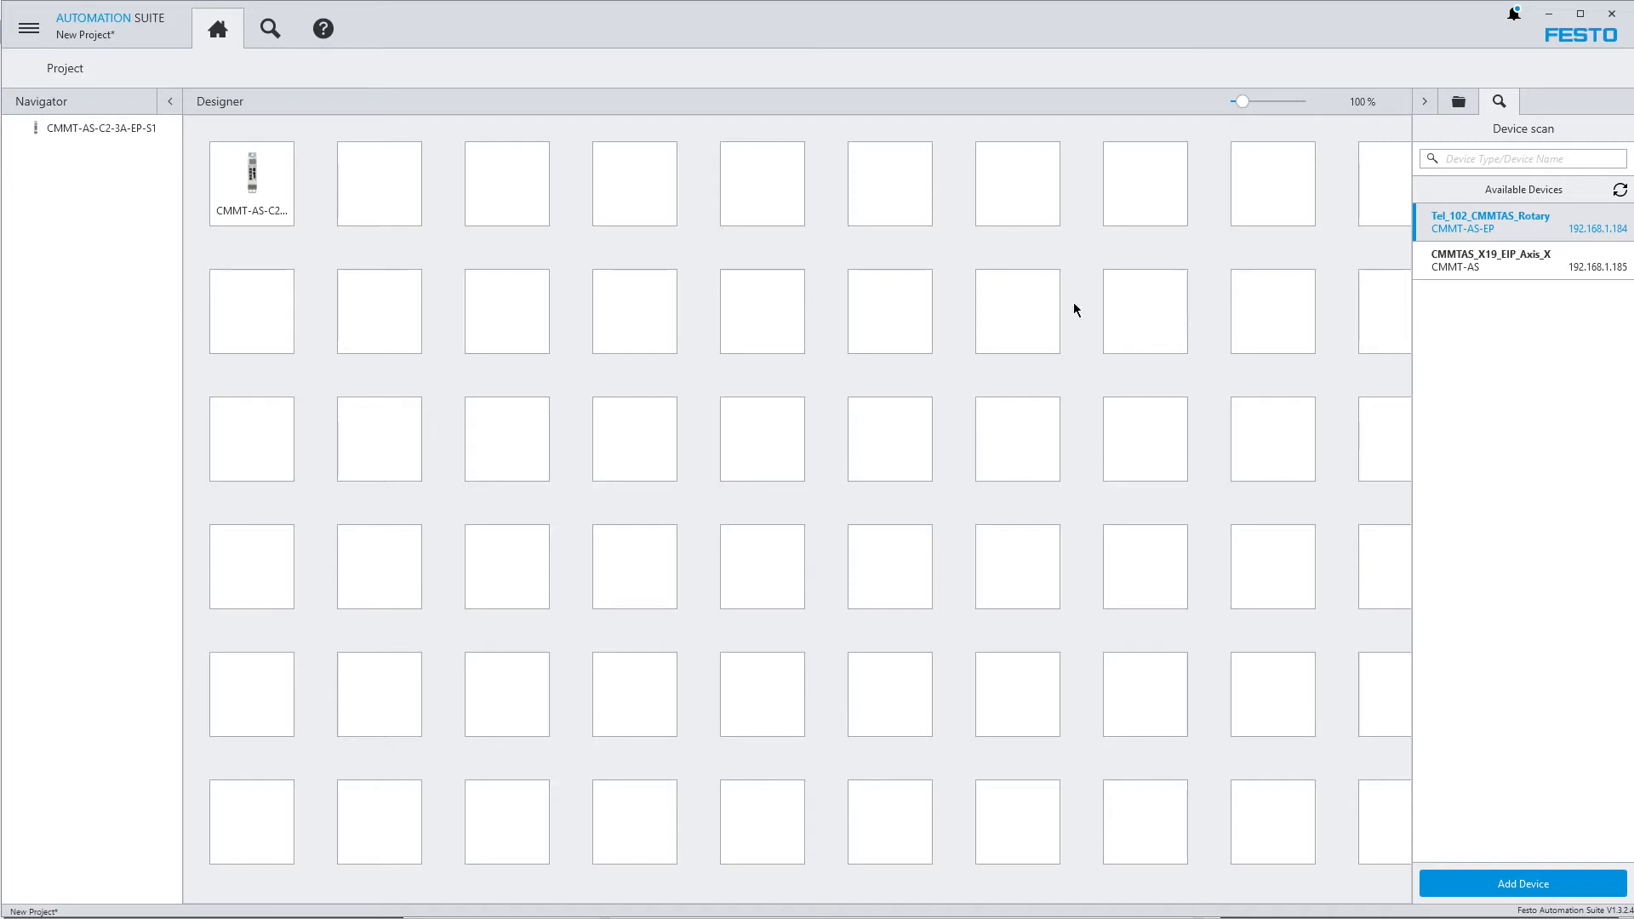
Rename the CMMT-AS-C2-3A-EP-S1 device in the project as Tel_102_CMMTAS_Rotary
click(95, 128)
right_click(93, 129)
click(131, 157)
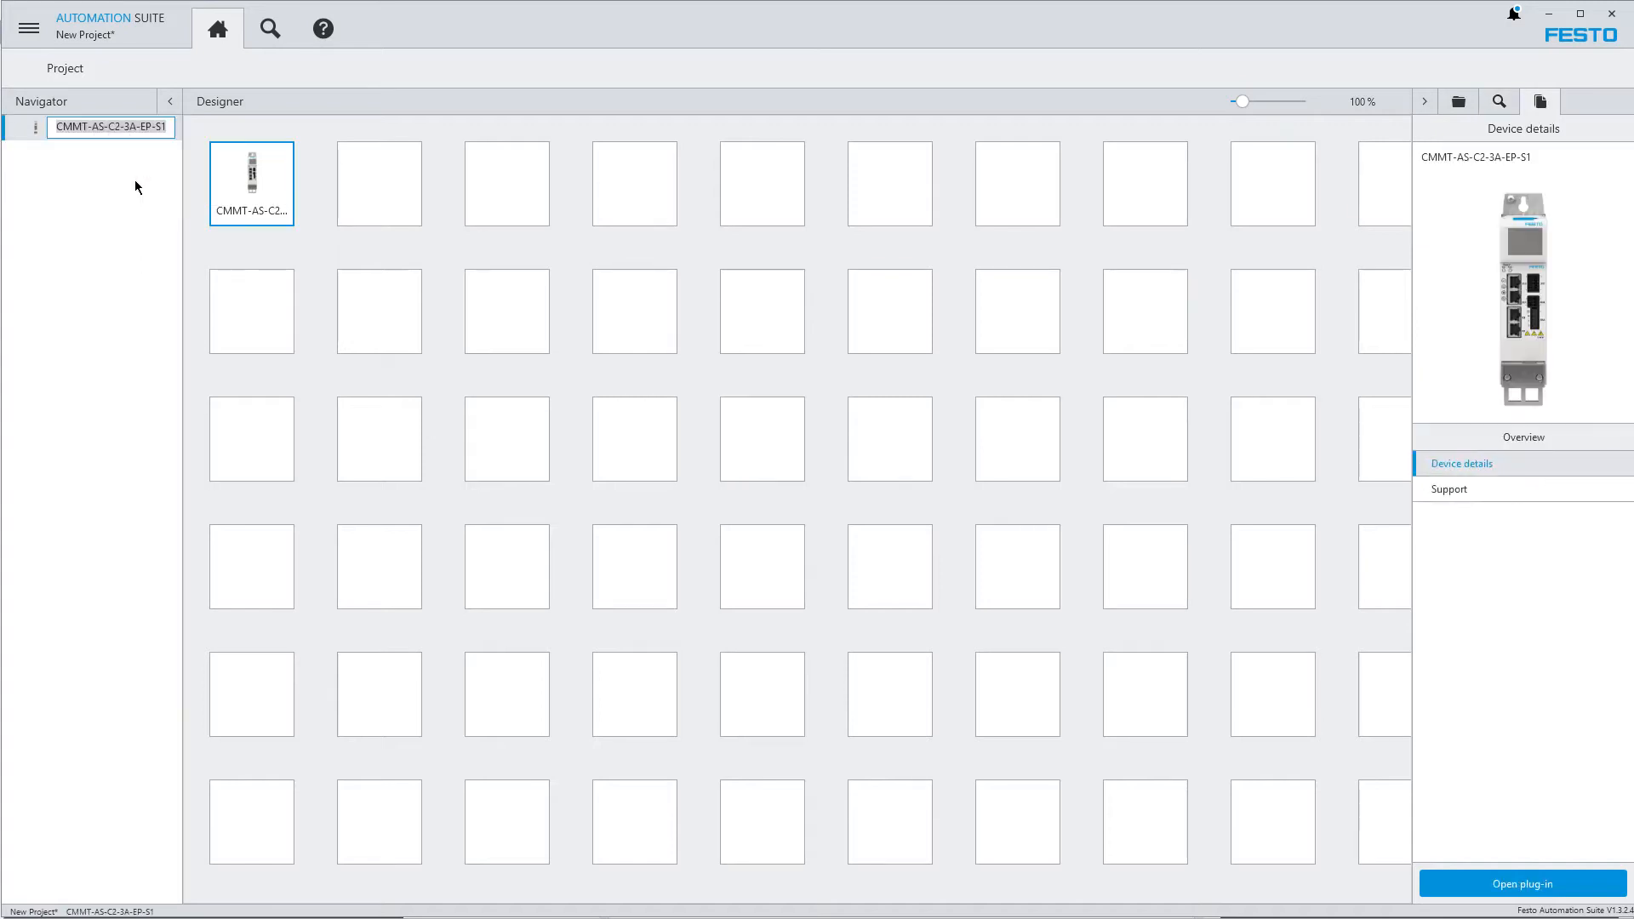
text(Tel_102_CMMTAS_Rotary)
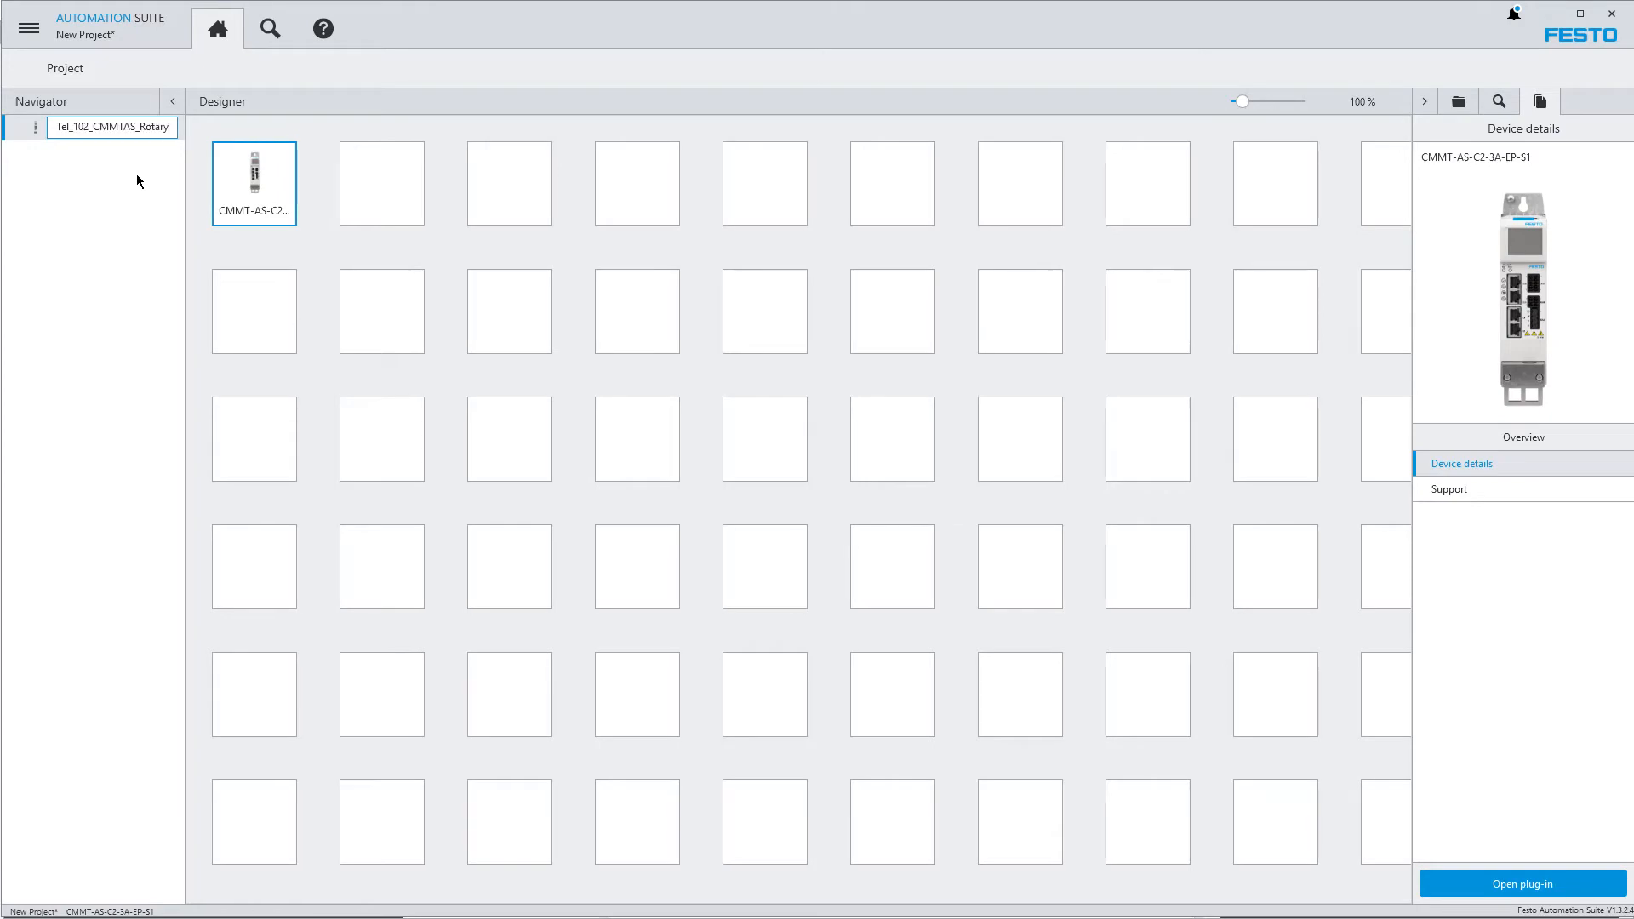
key(Return)
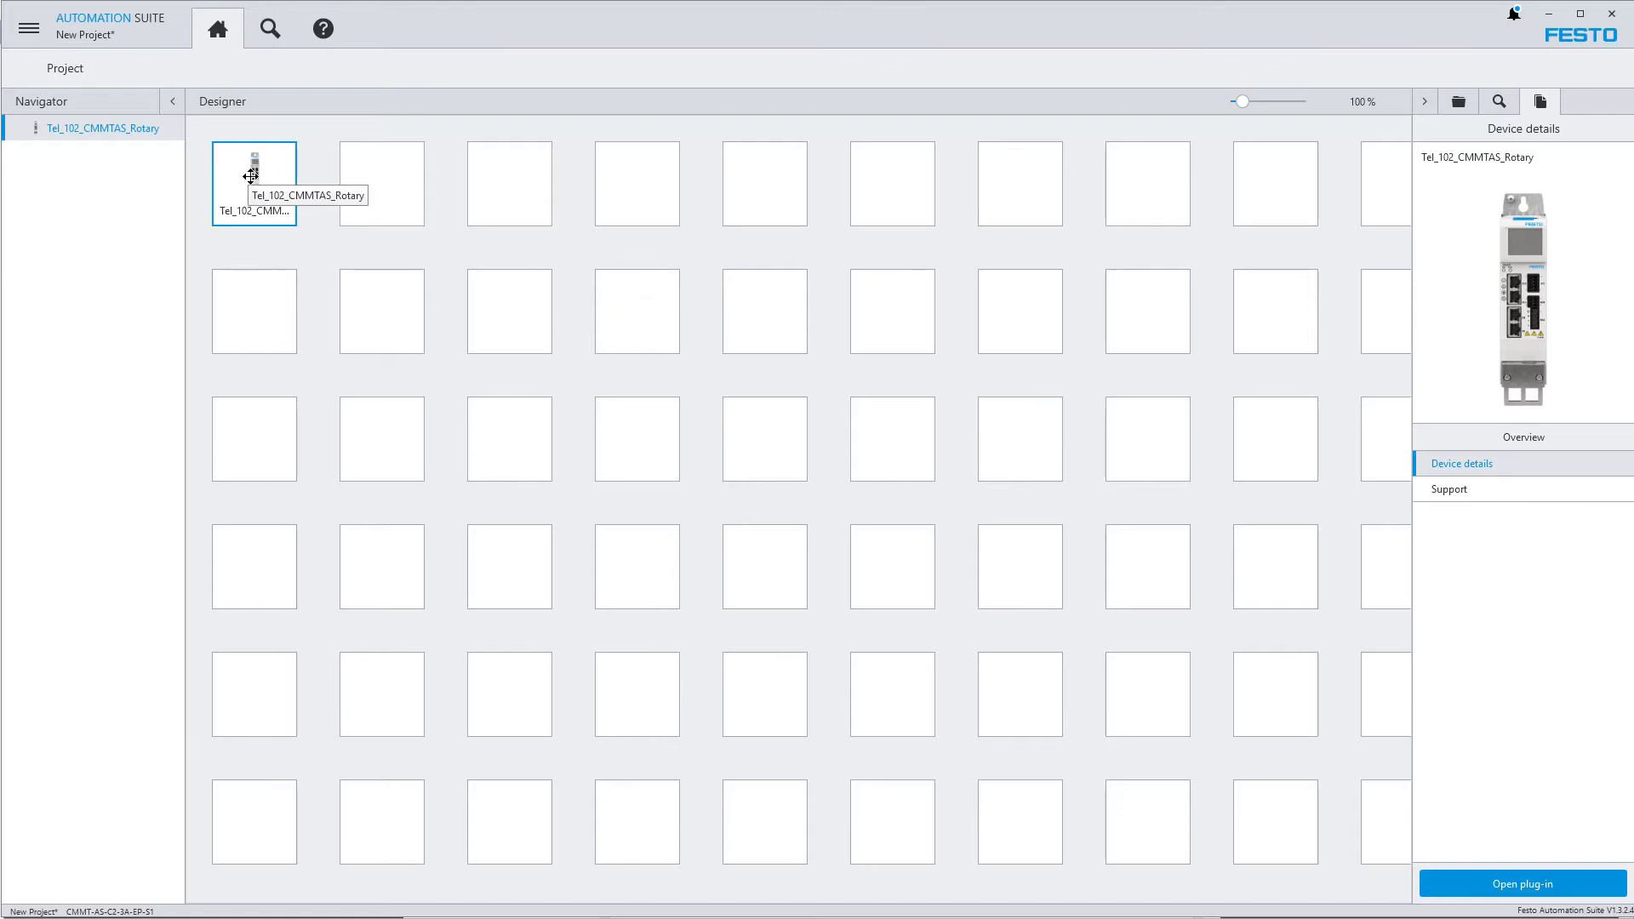
Open the Tel_102_CMMTAS_Rotary device in its plug-in and start the first setup wizard
click(379, 181)
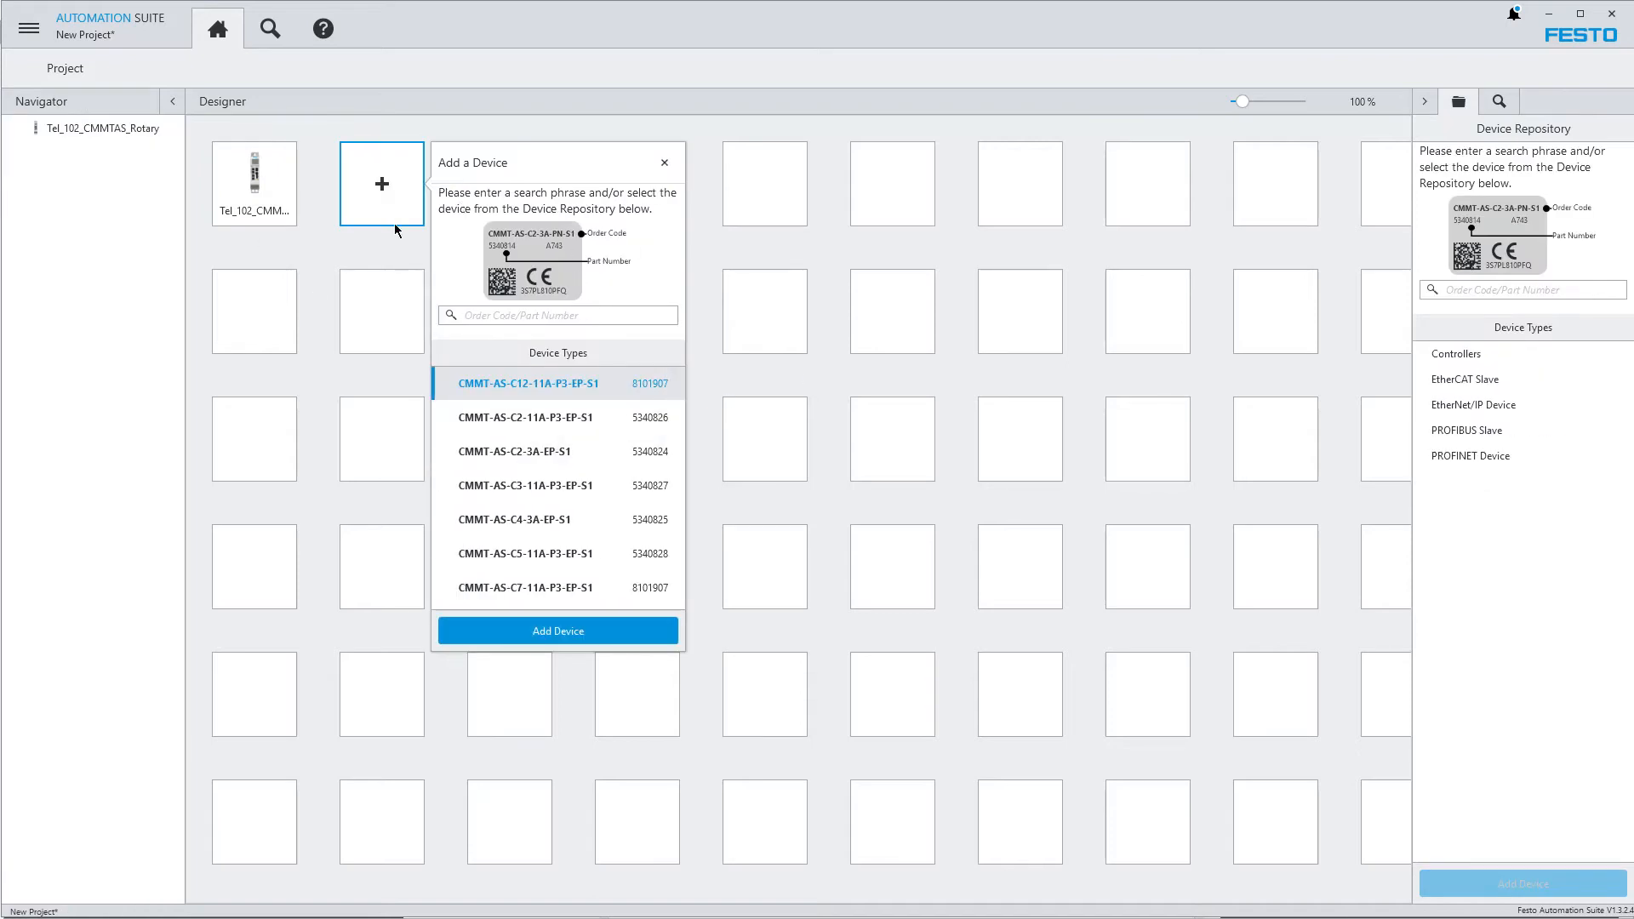
click(91, 246)
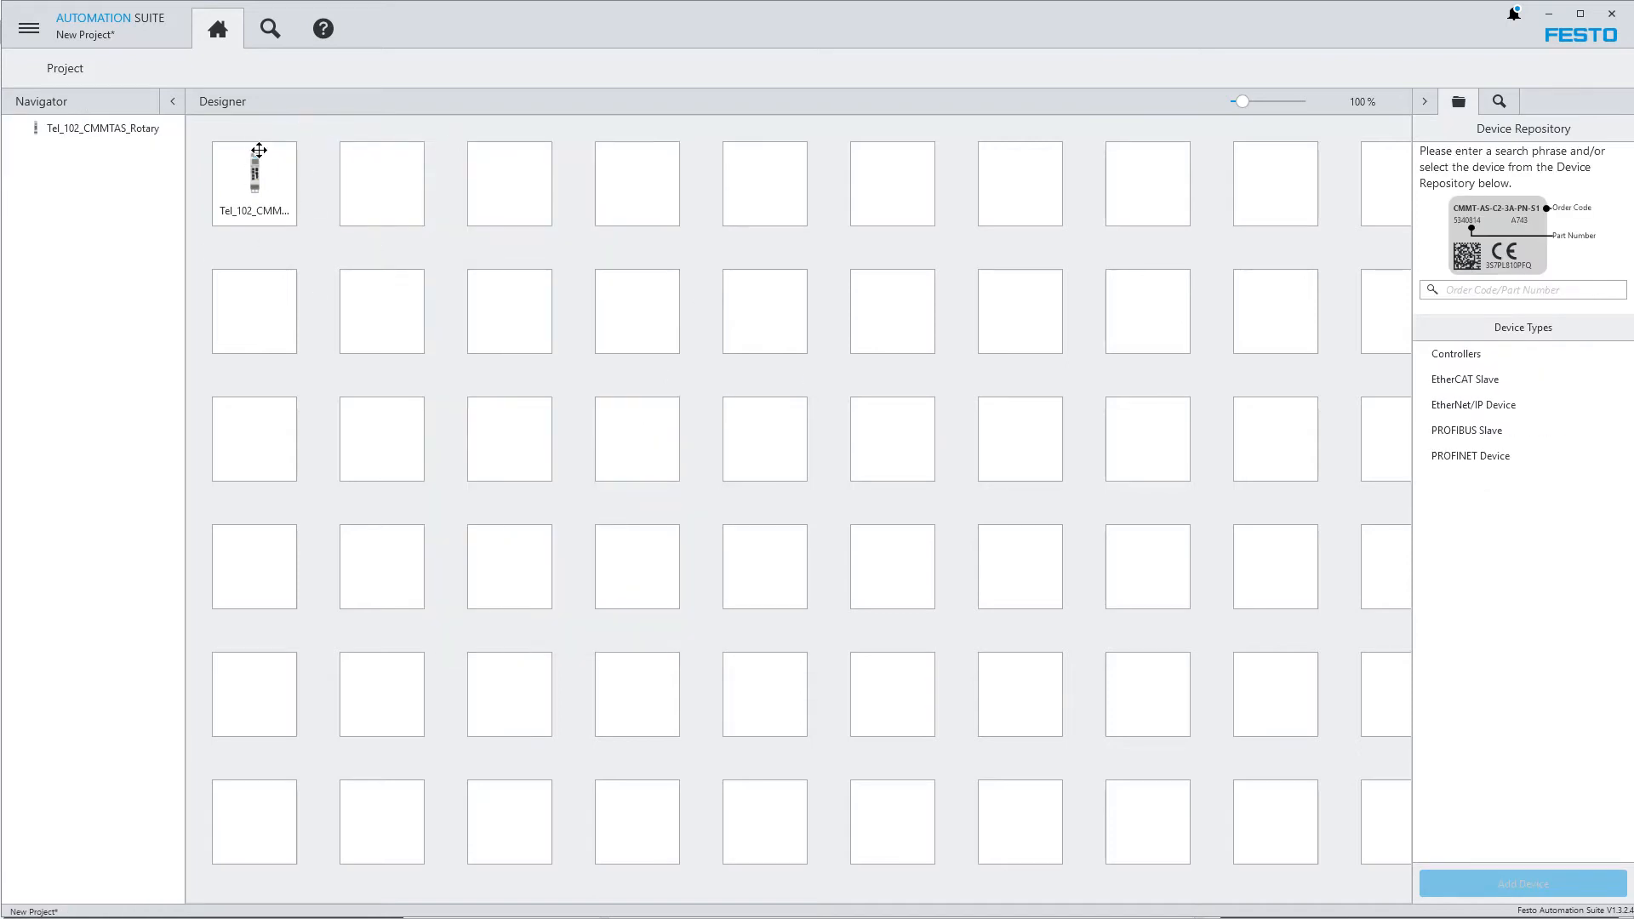
double_click(261, 186)
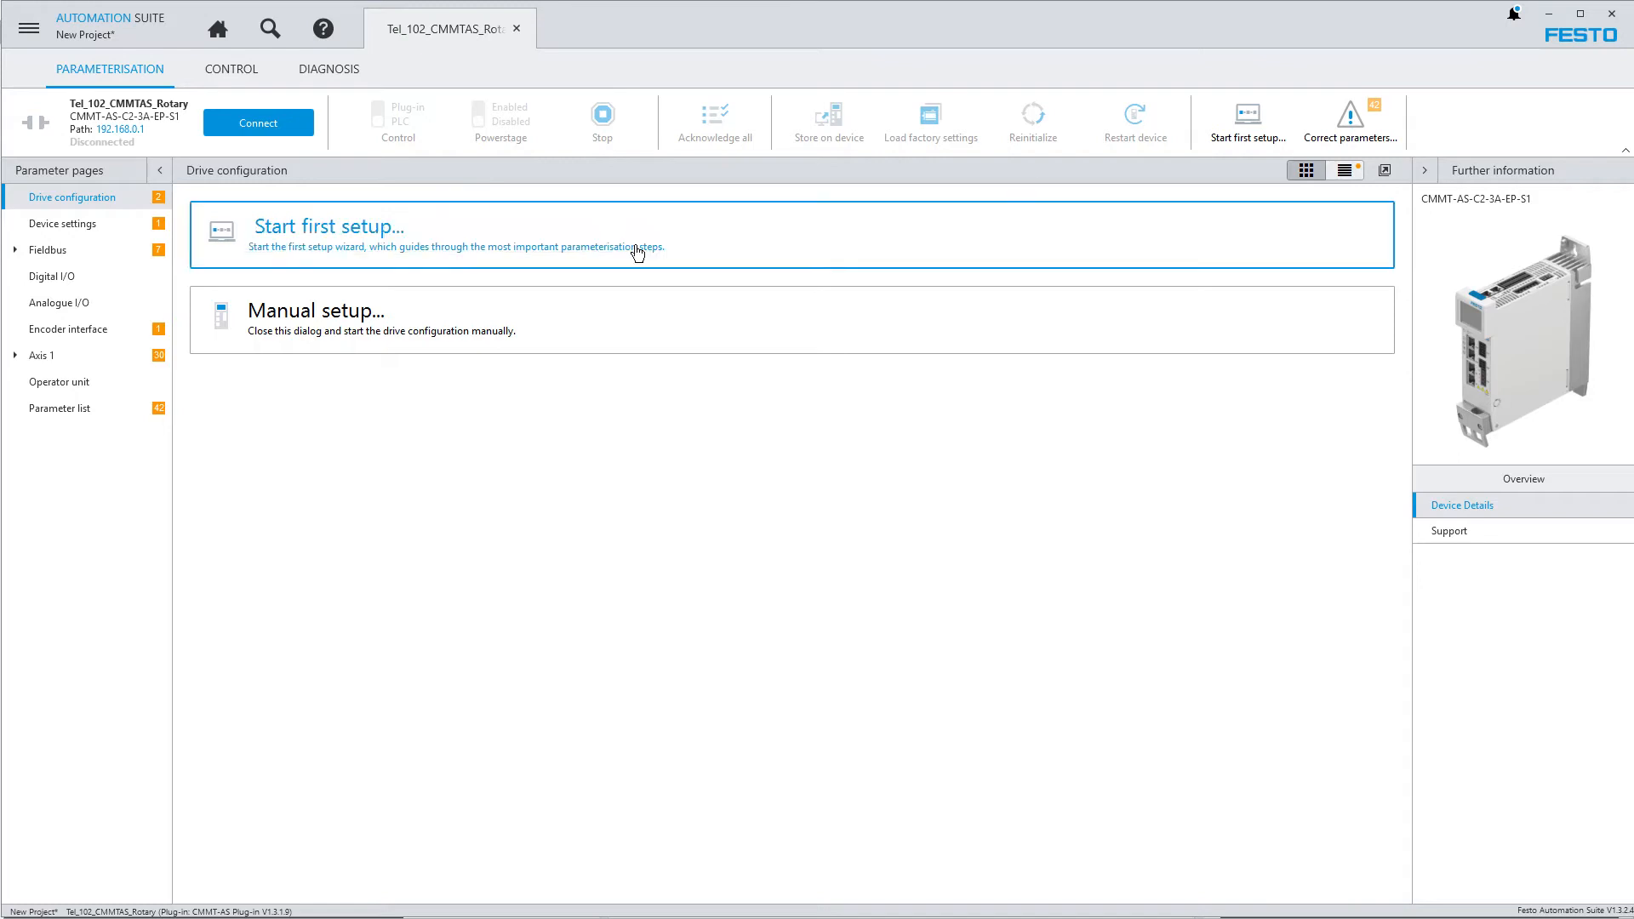
click(345, 246)
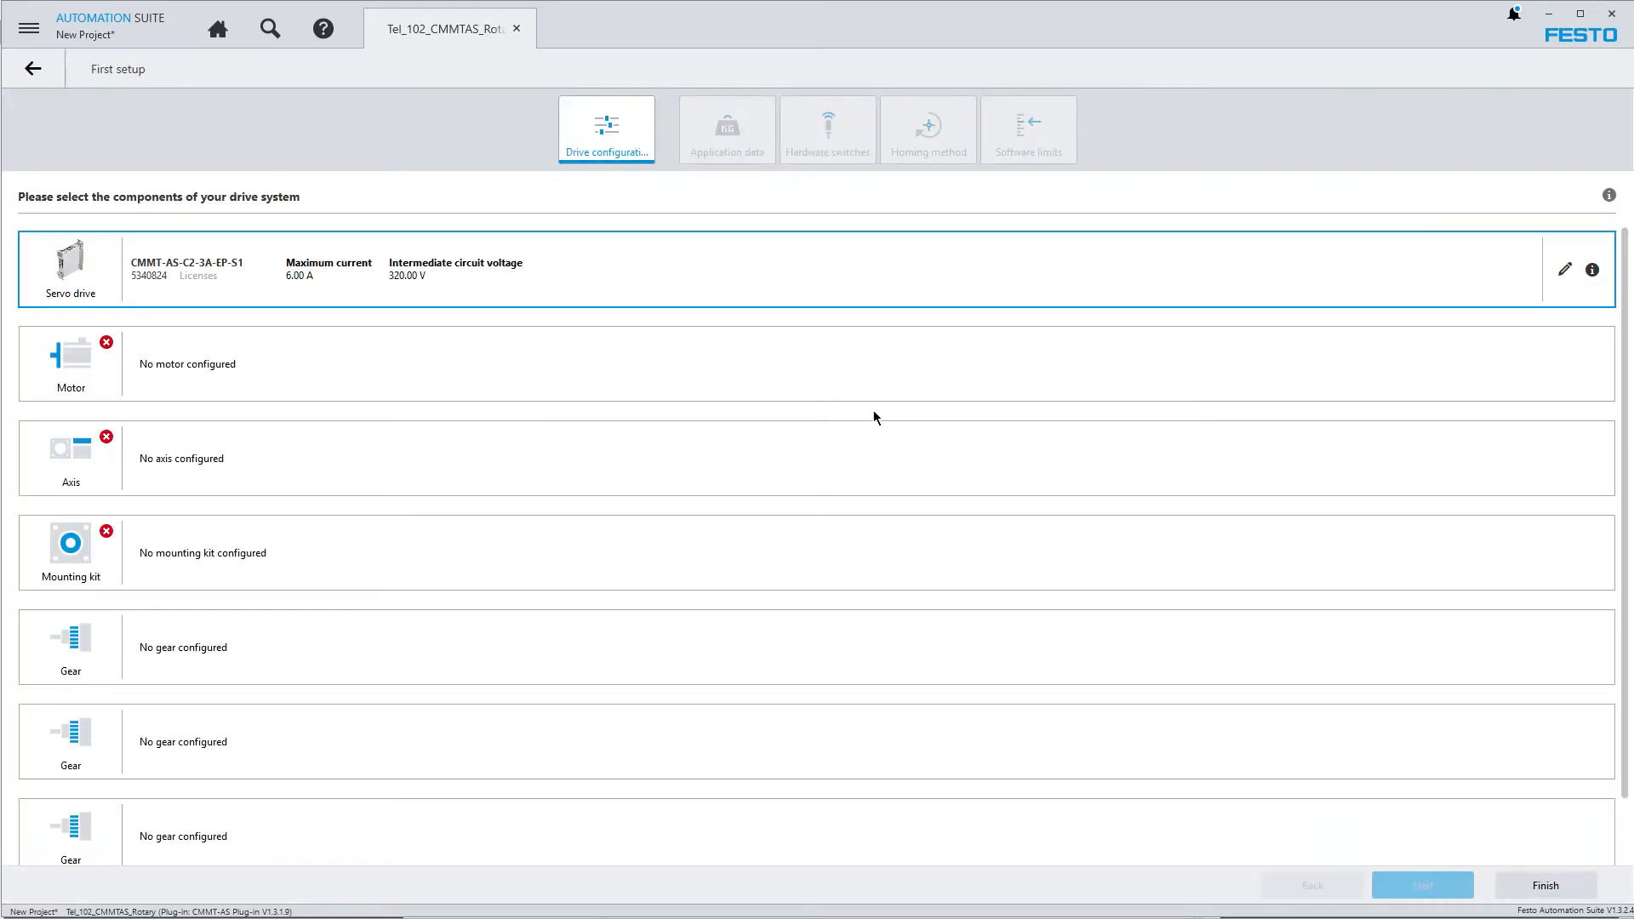
Configure the motor by searching for part number 2082428, reviewing the EMME-AS-40-S-LV-AS parameters and applying it
click(73, 370)
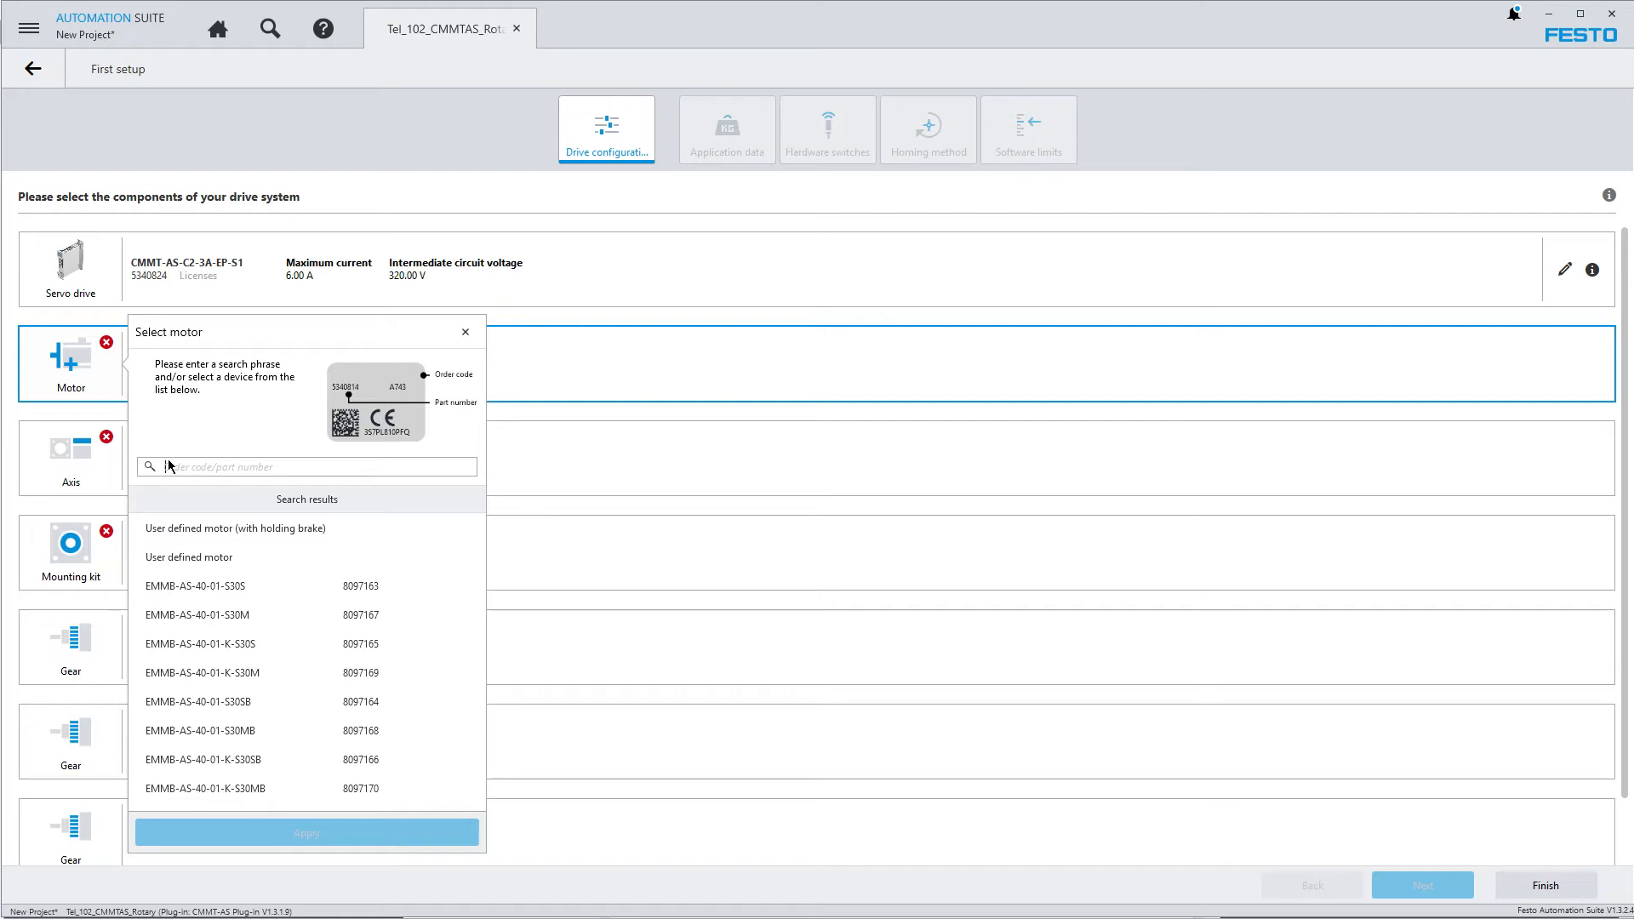
text(2082428)
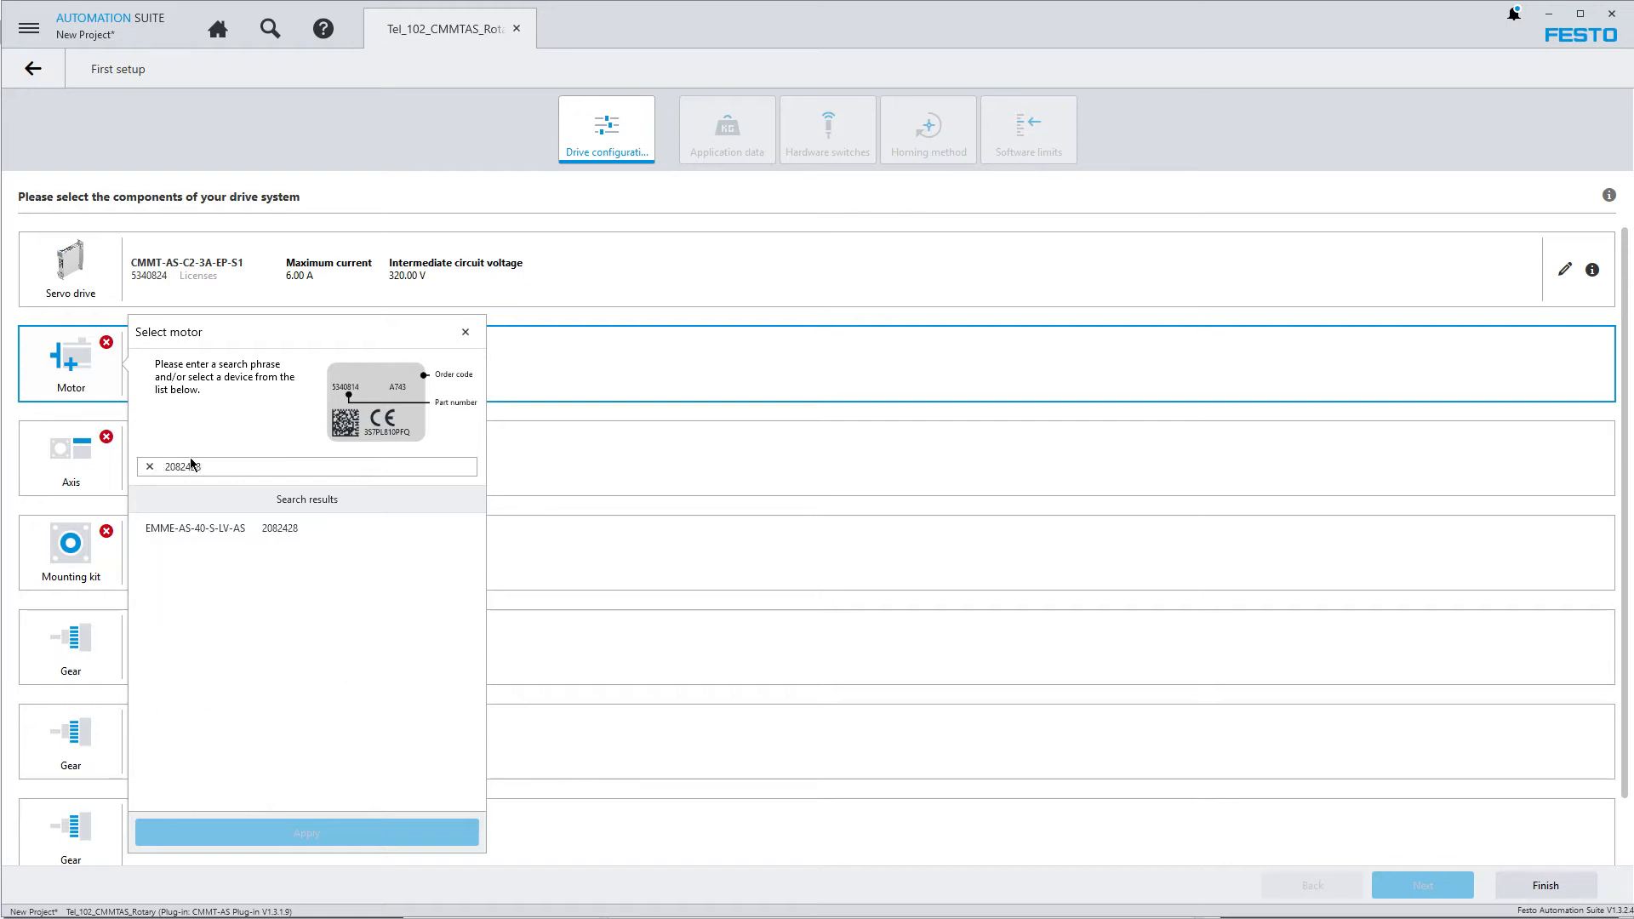
click(211, 531)
drag(473, 591, 478, 795)
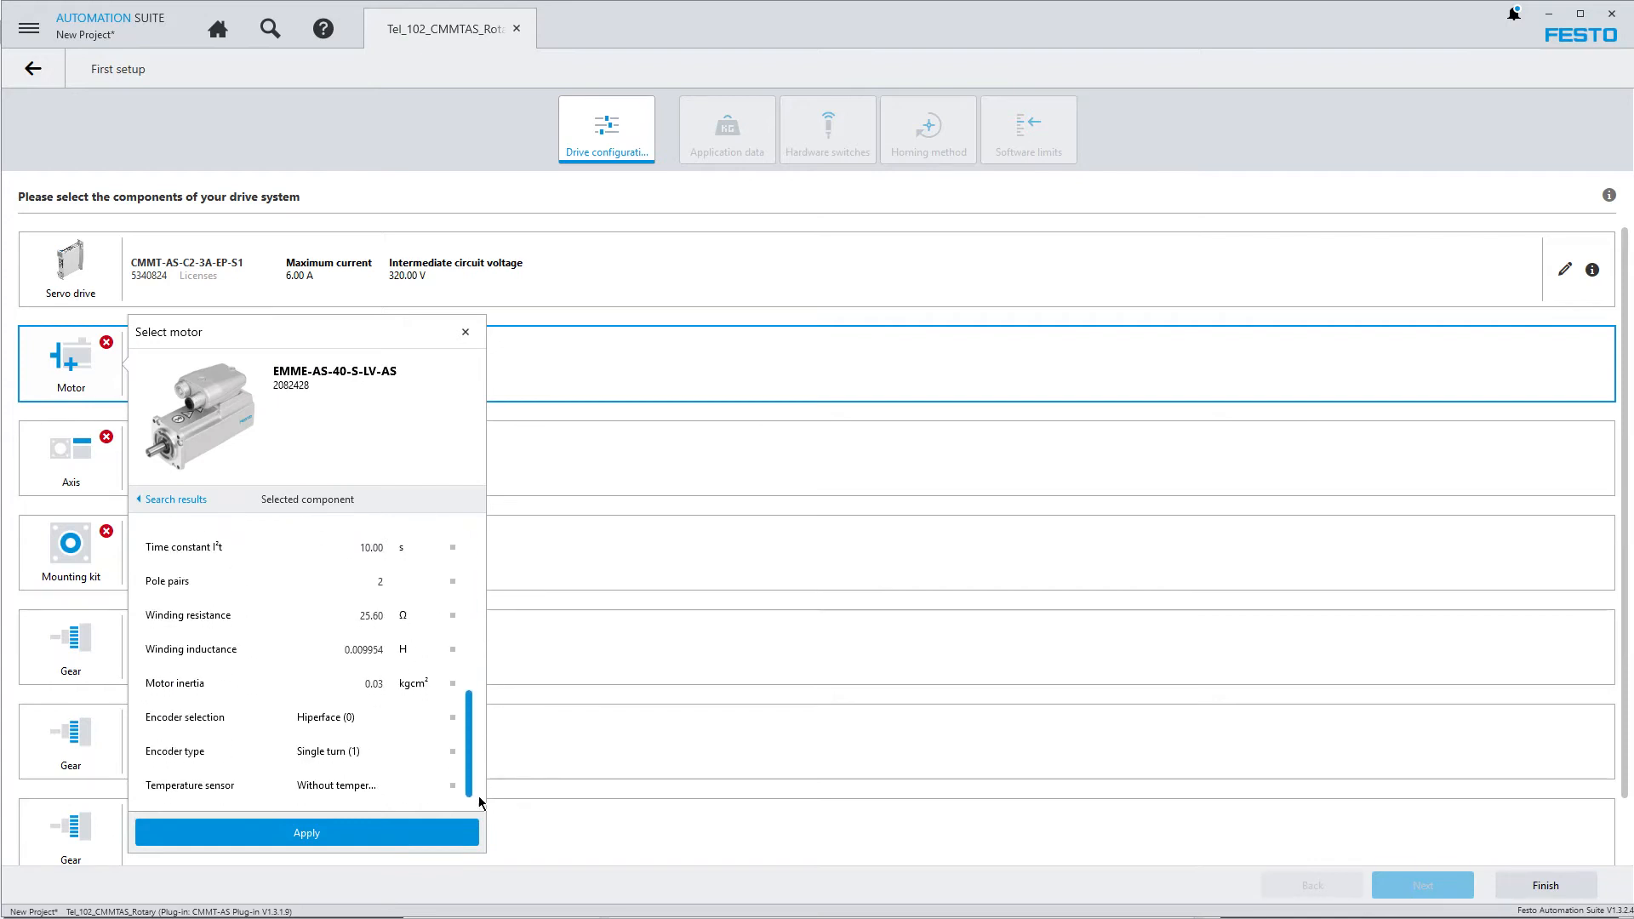
click(308, 836)
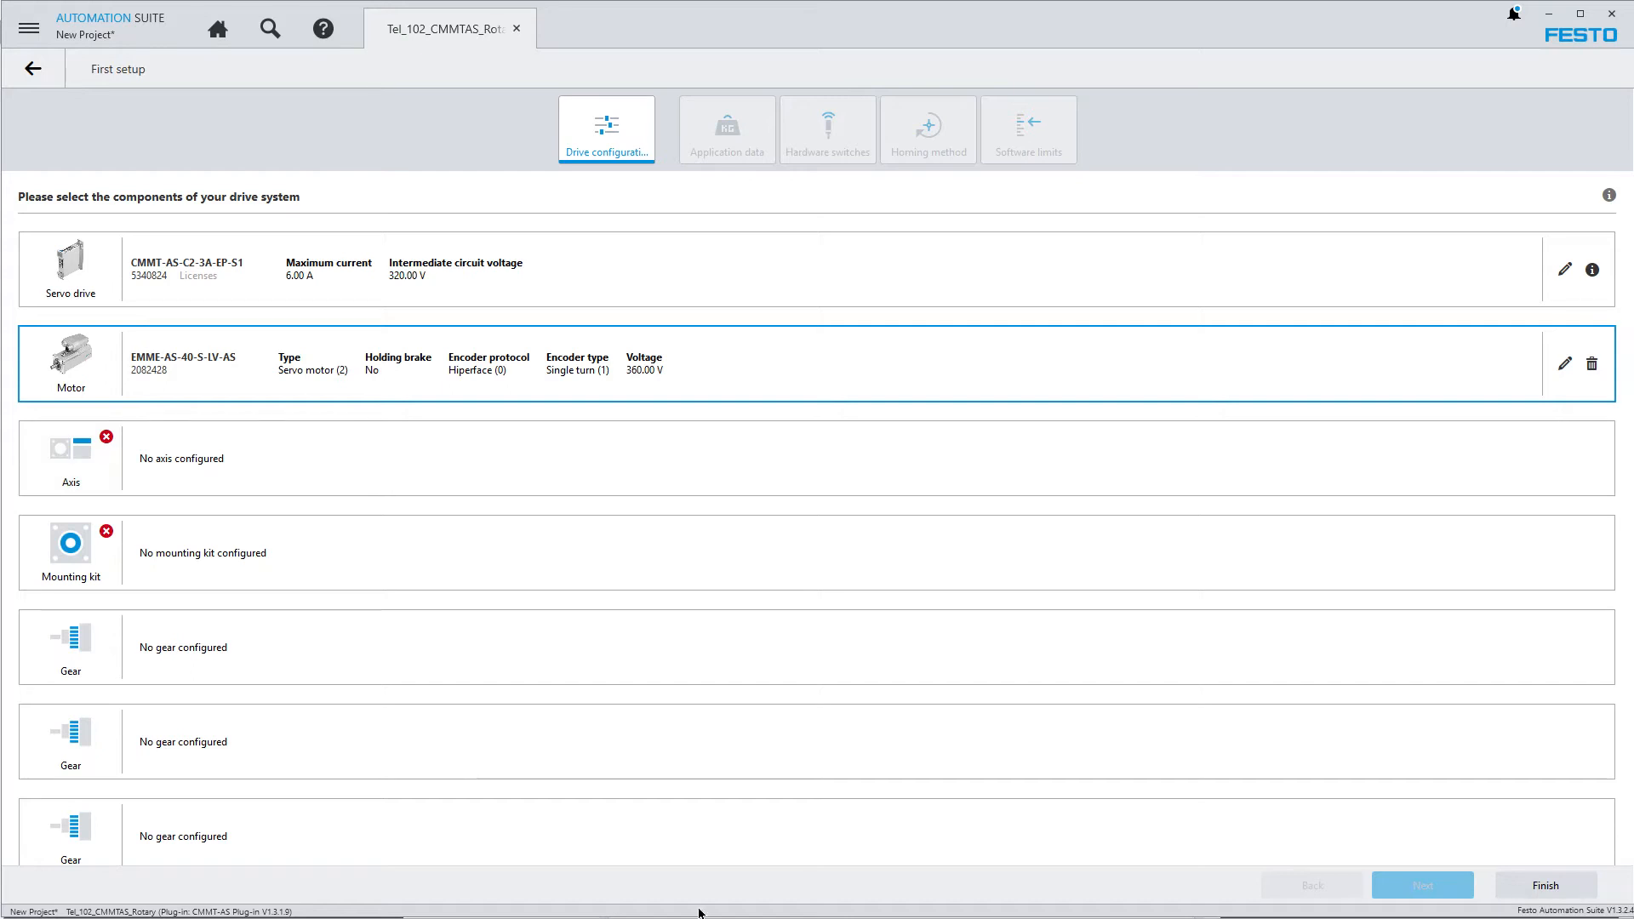
Configure the axis as a user defined rotative axis with the unlimited axis option active
click(73, 474)
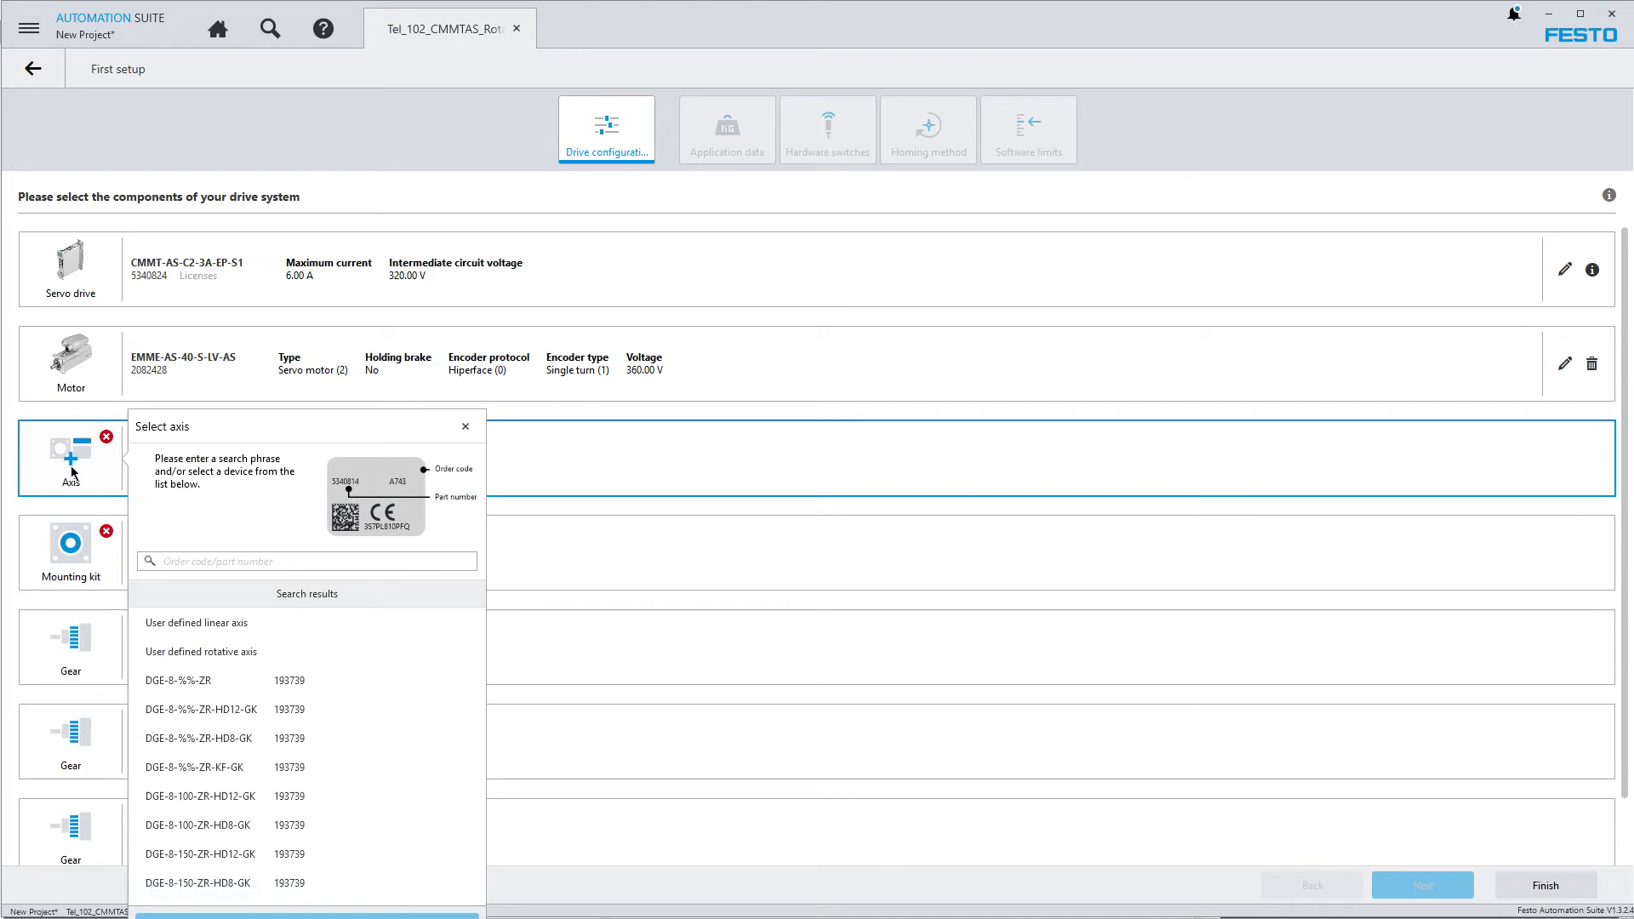
click(237, 651)
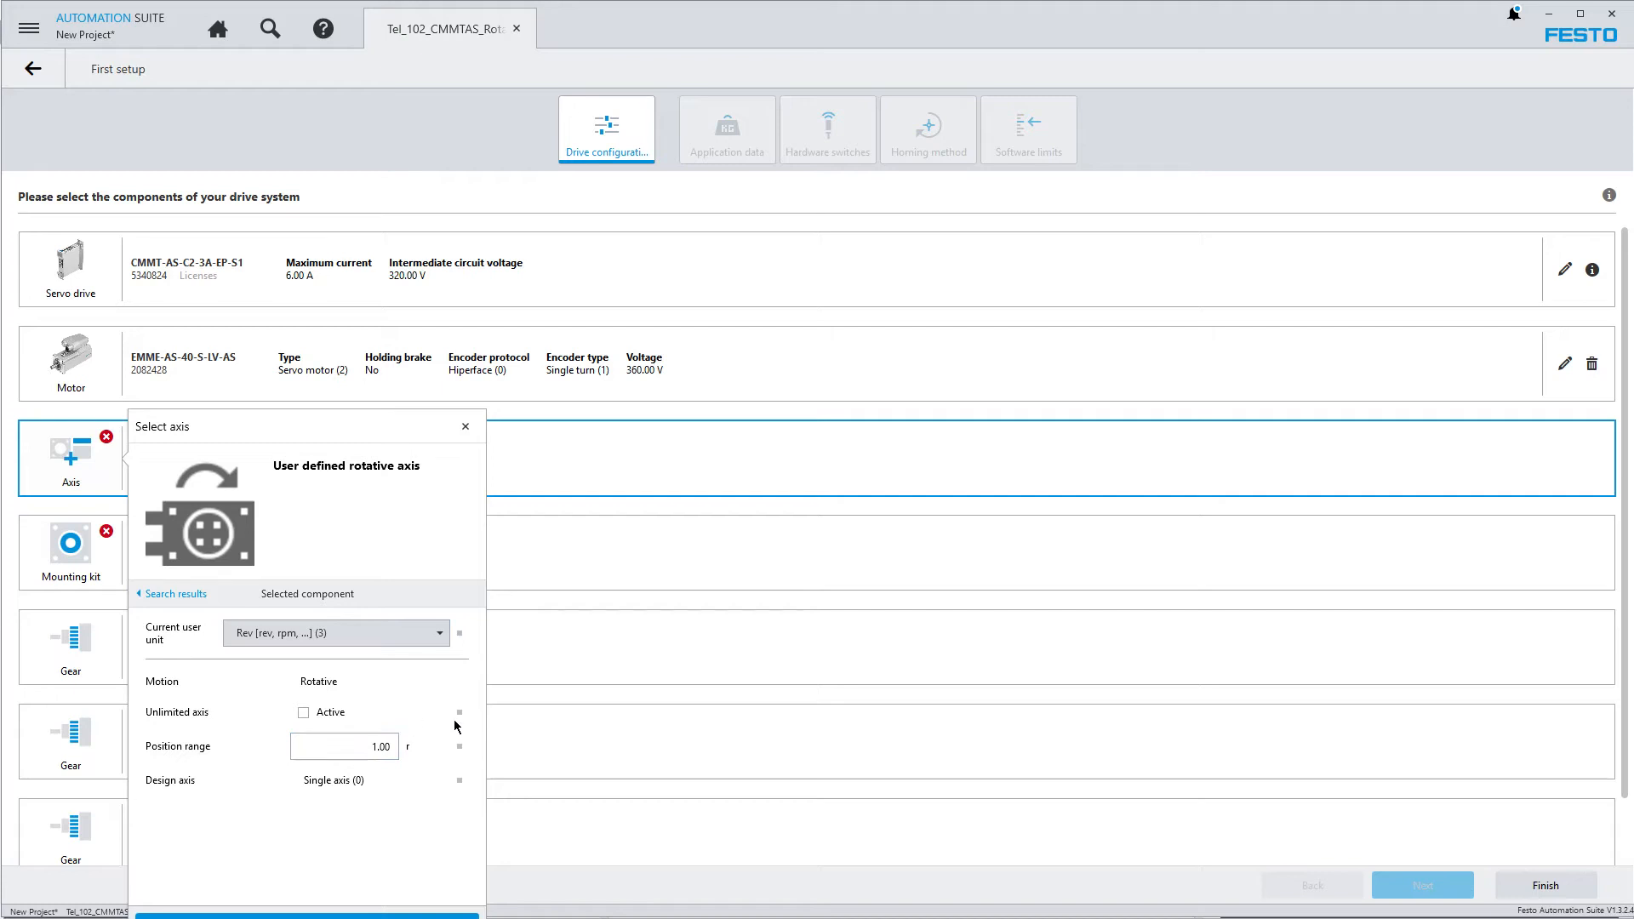
click(304, 712)
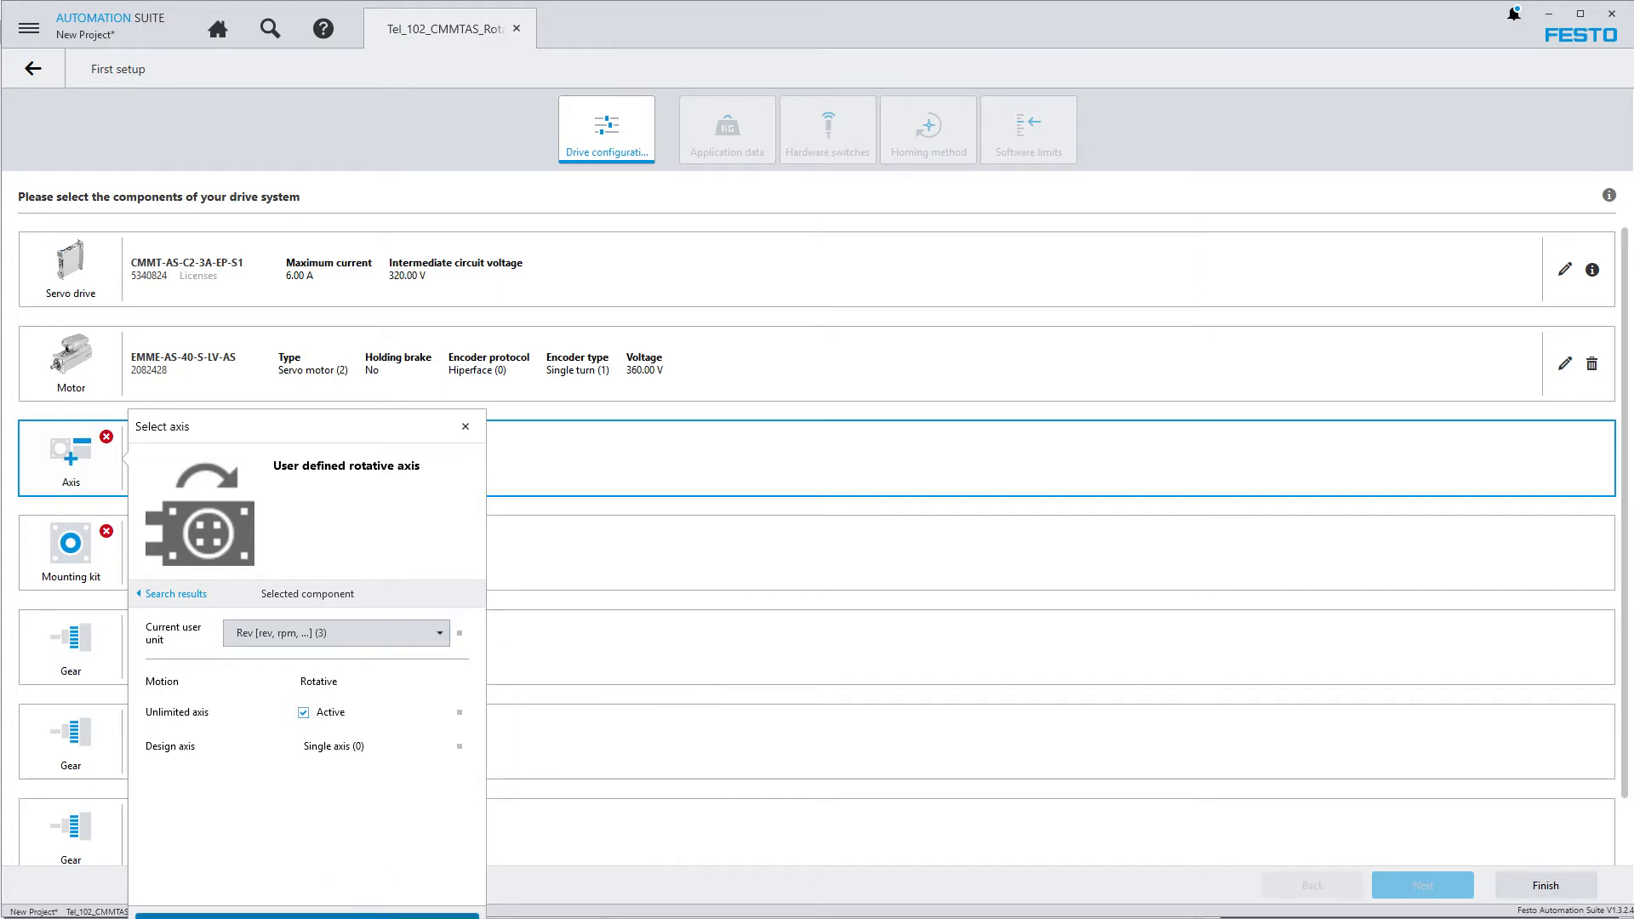
click(383, 915)
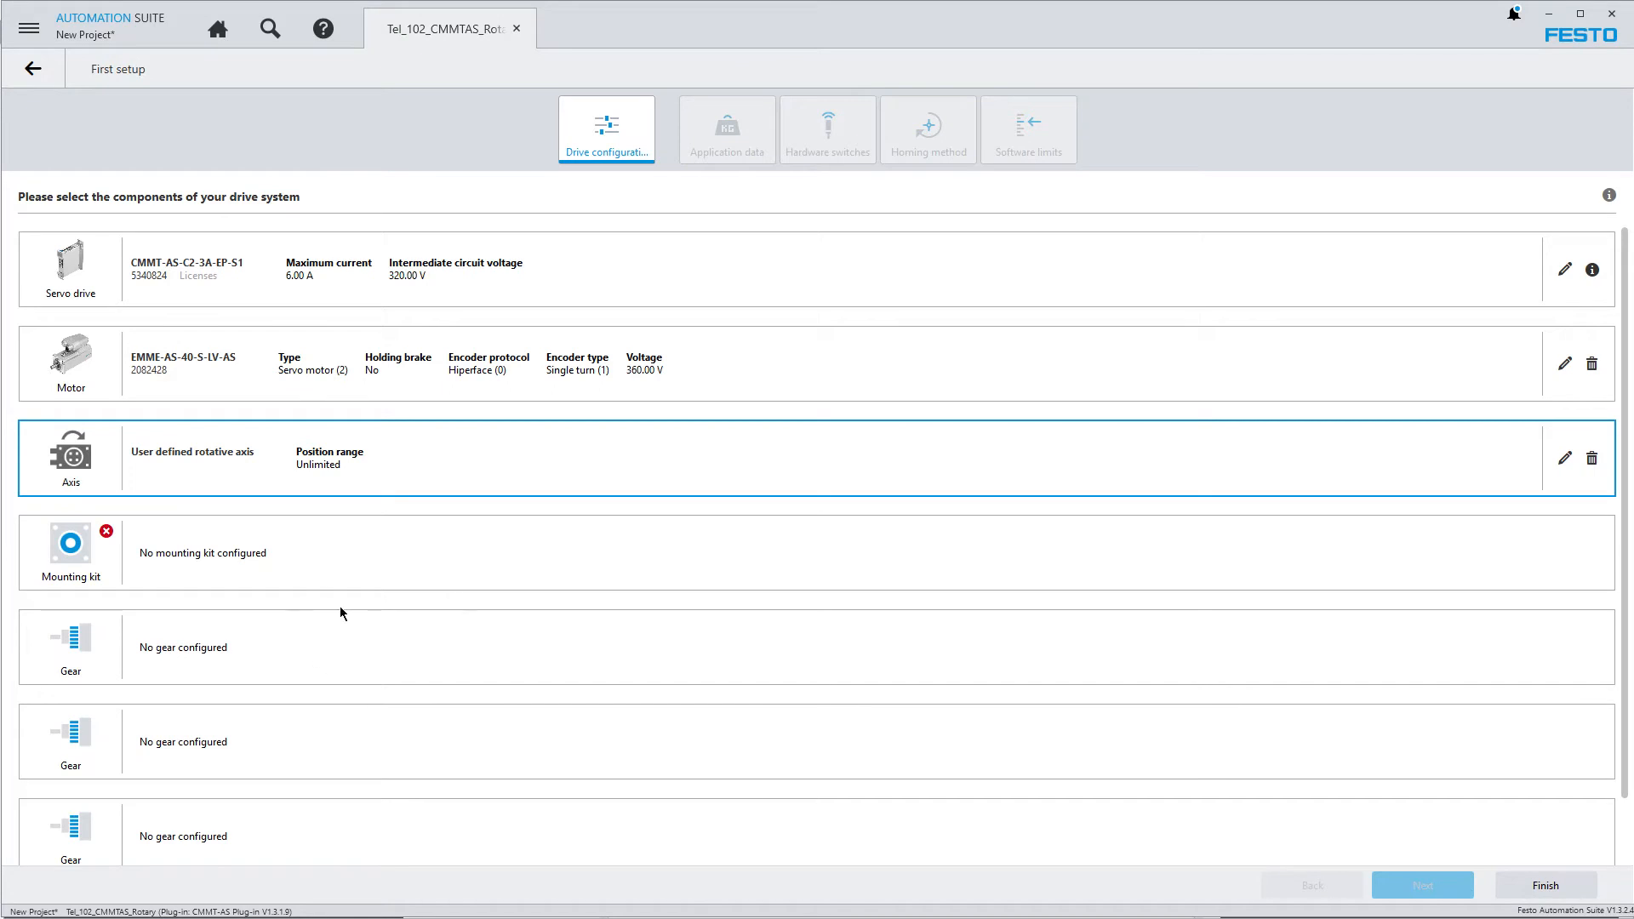
Add a user defined mounting kit of axial type with its default coupling inertia, and proceed to the application data
click(73, 552)
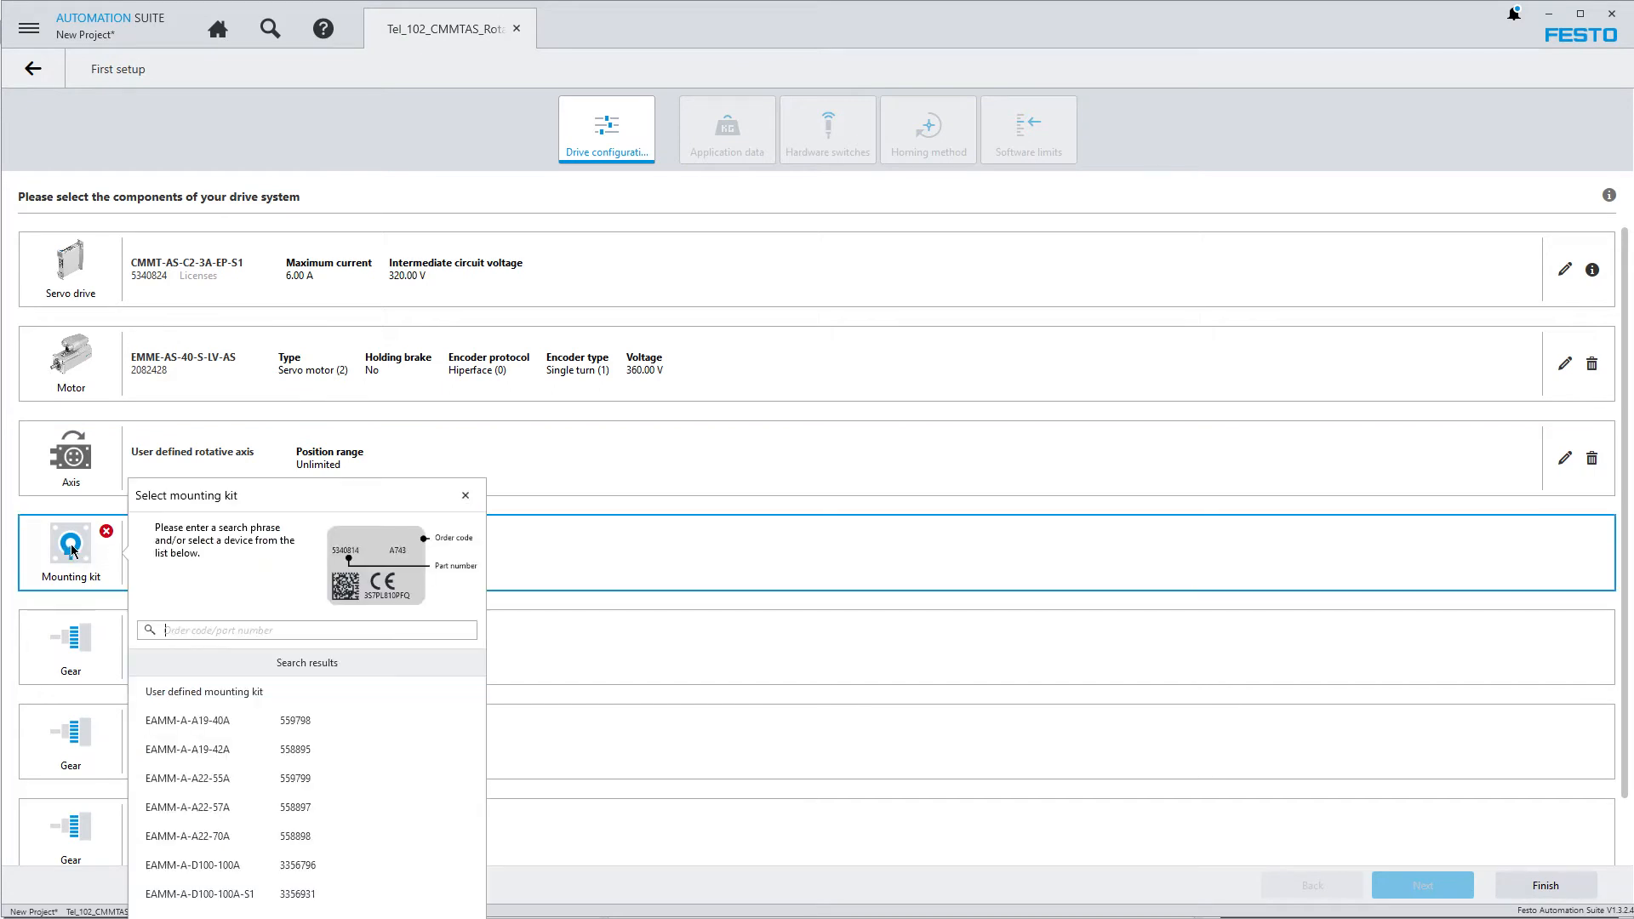
click(213, 703)
click(213, 703)
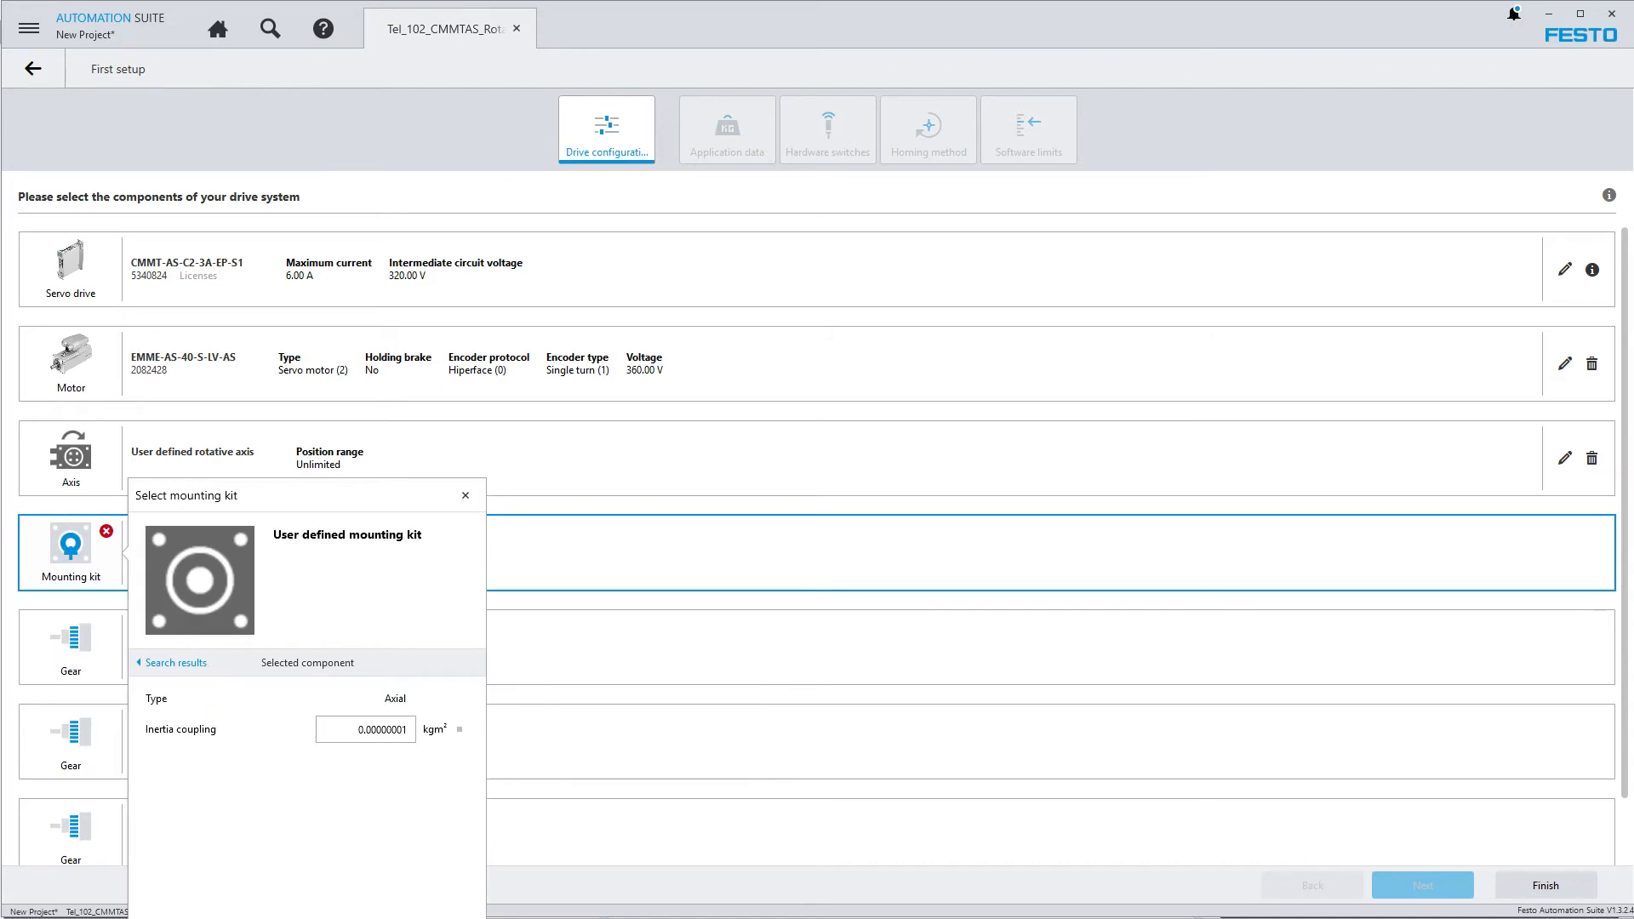
click(434, 918)
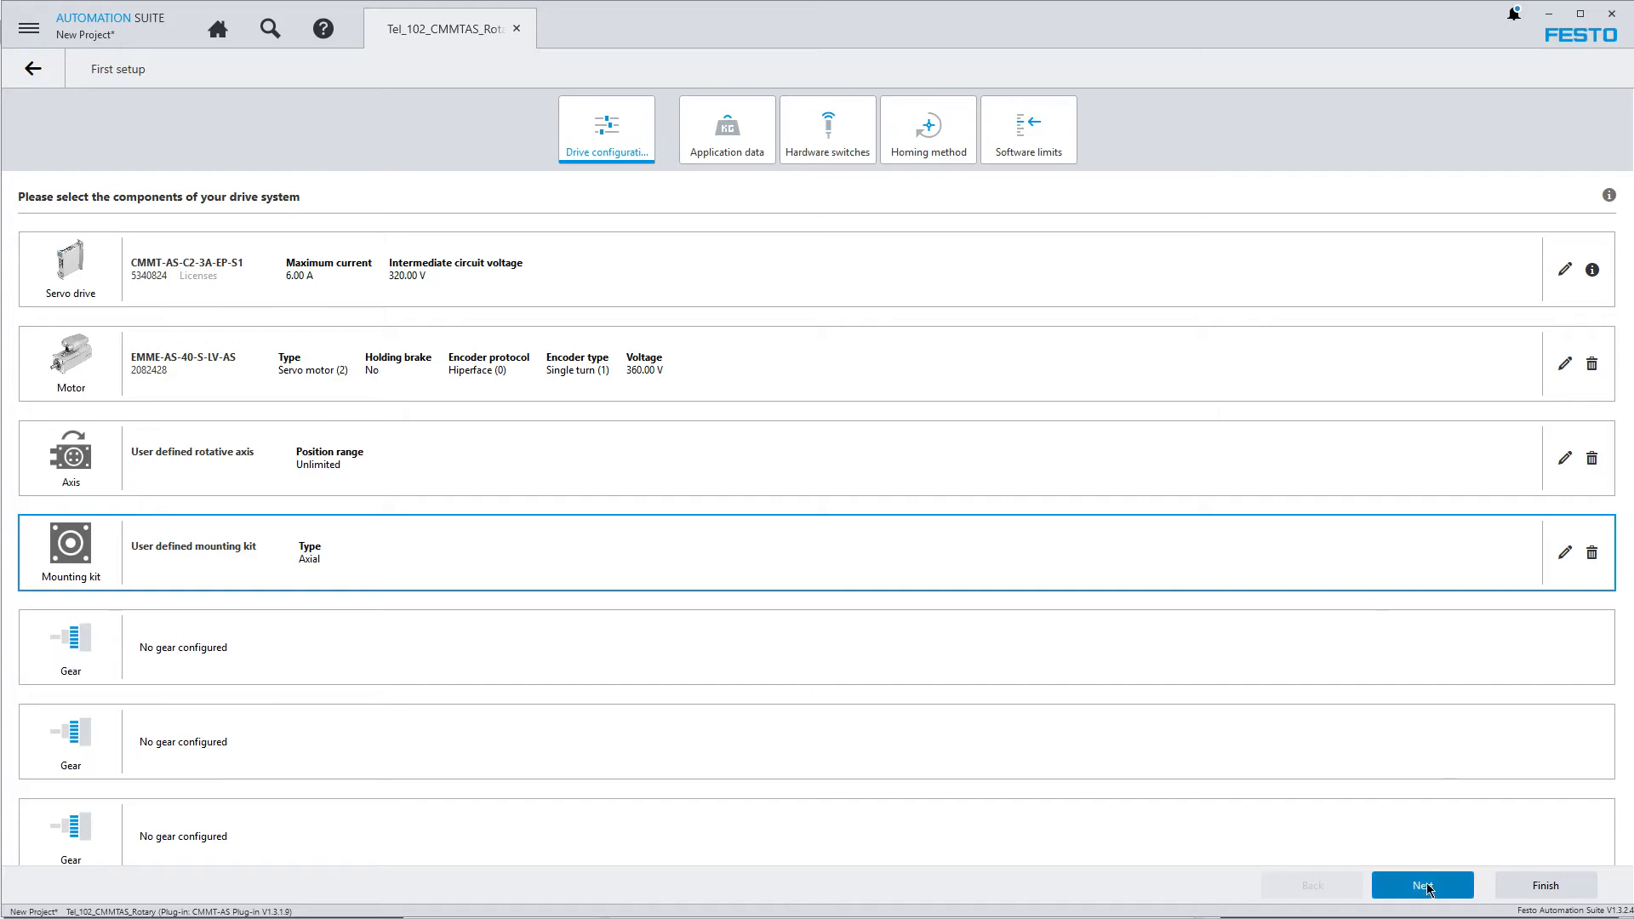
click(1460, 880)
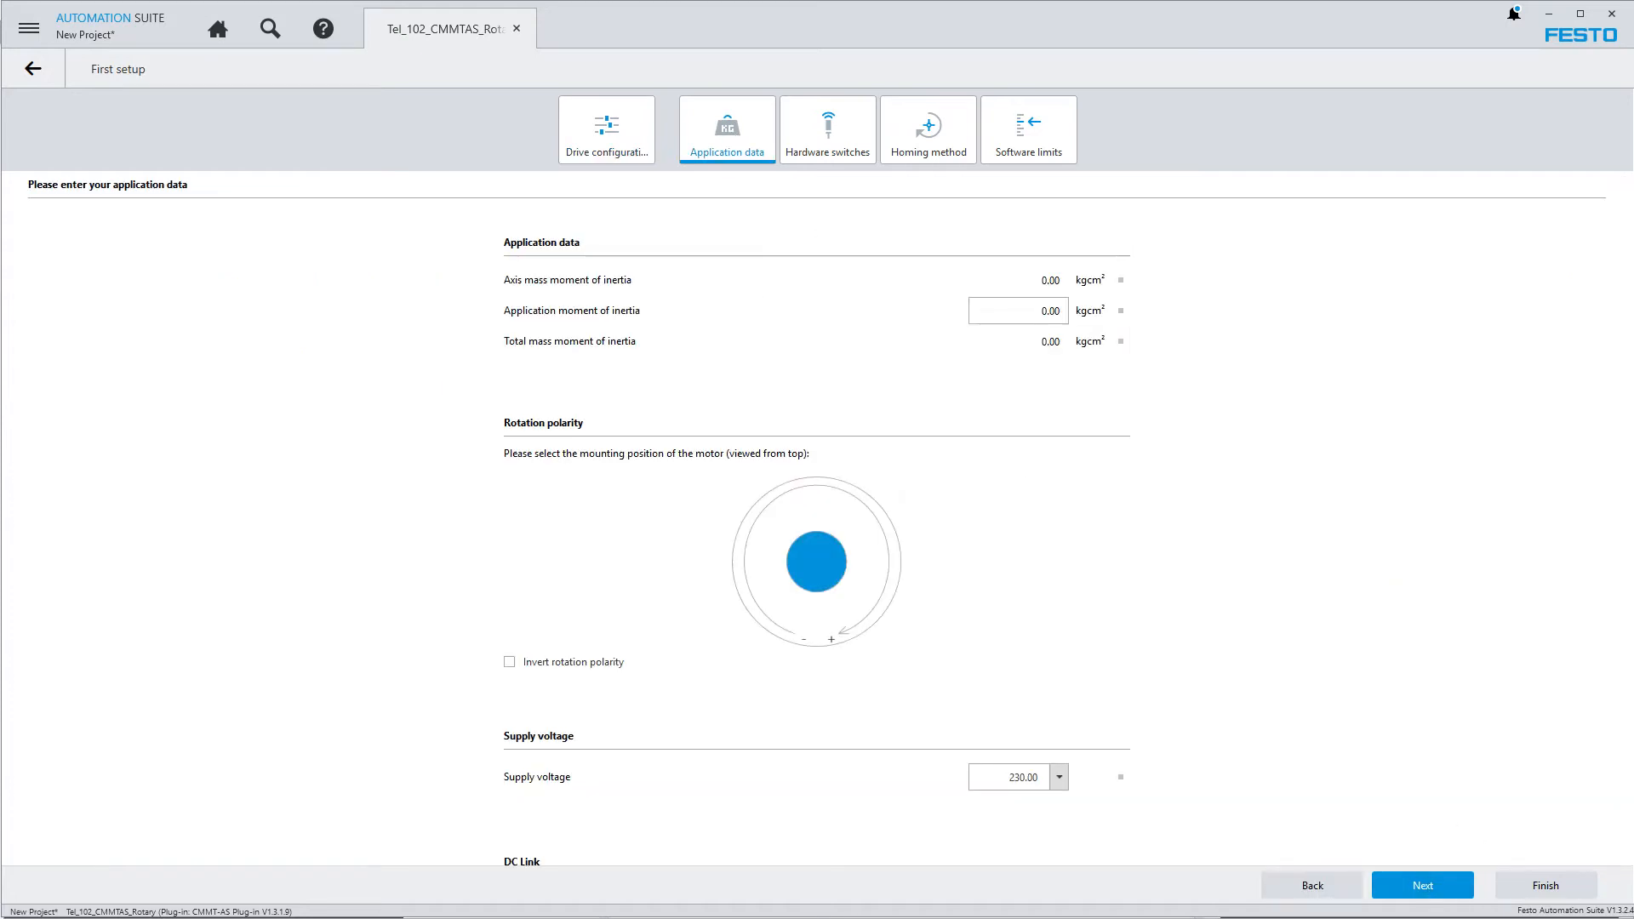
Set the application moment of inertia to 0.10 kgcm² and the supply voltage to 120, and proceed to the hardware switches
click(1035, 311)
text(0.10)
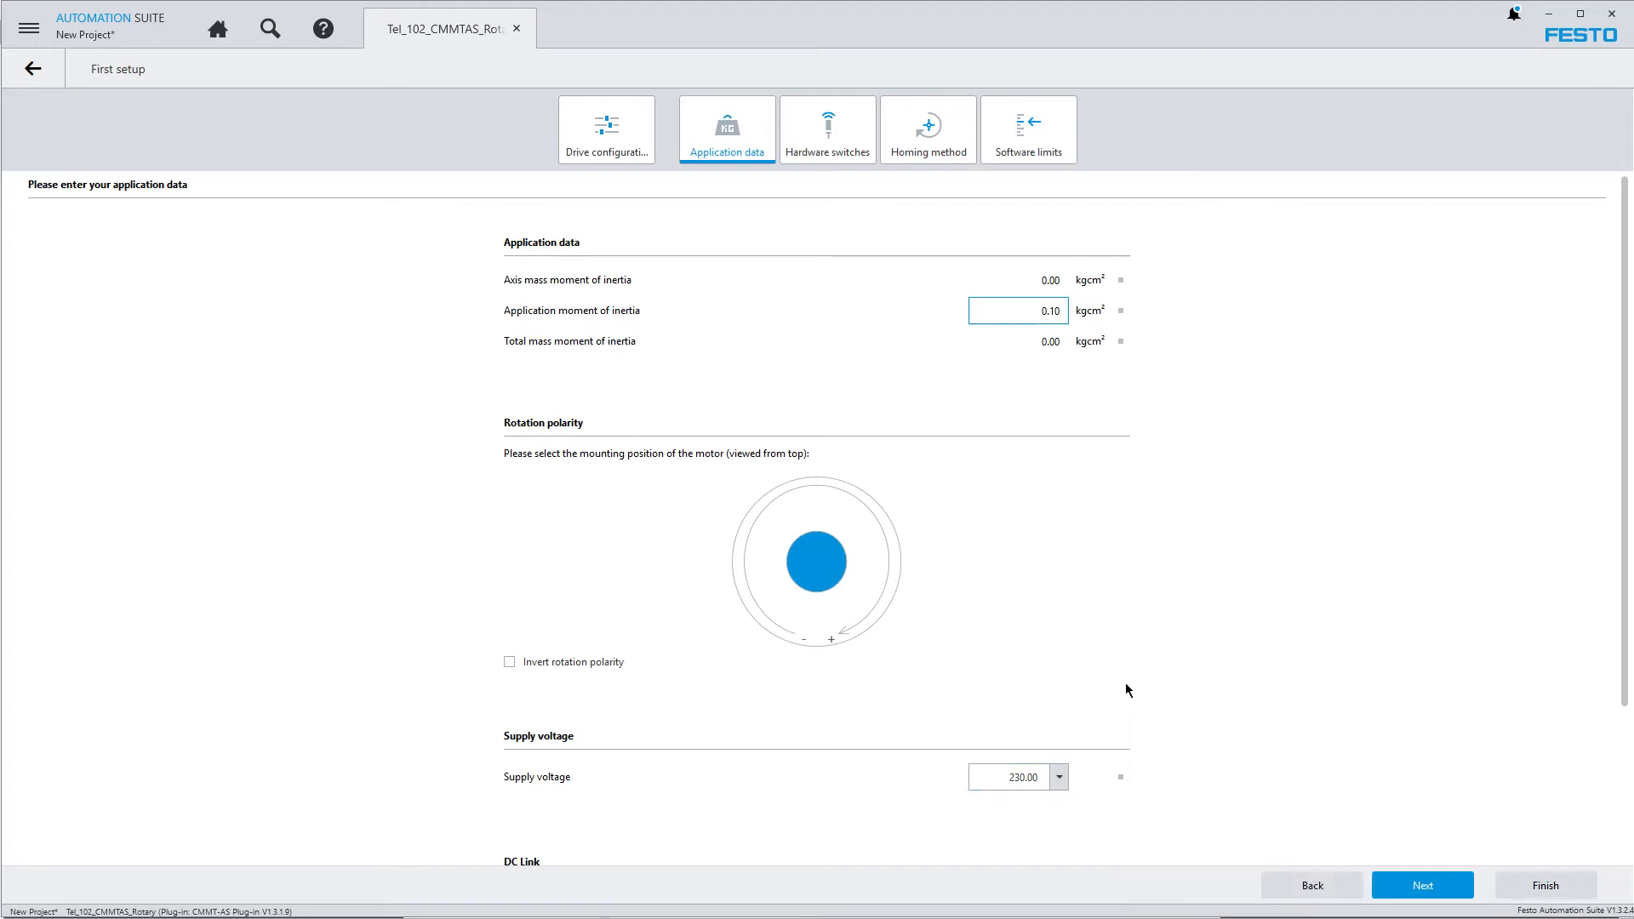
click(1062, 781)
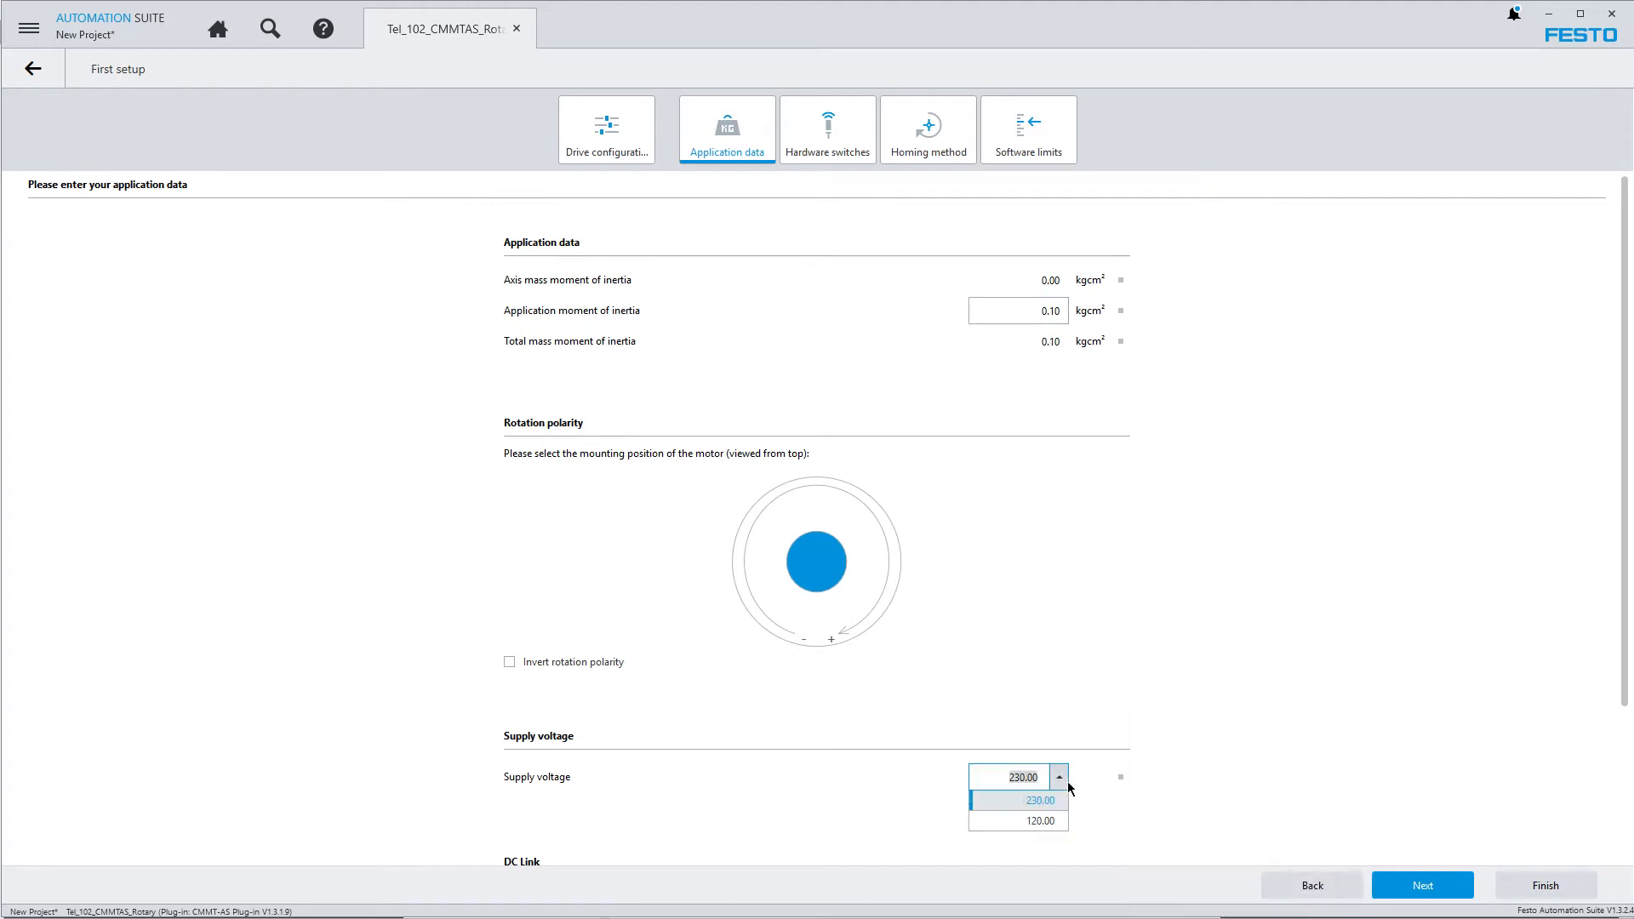
click(1039, 822)
click(1187, 605)
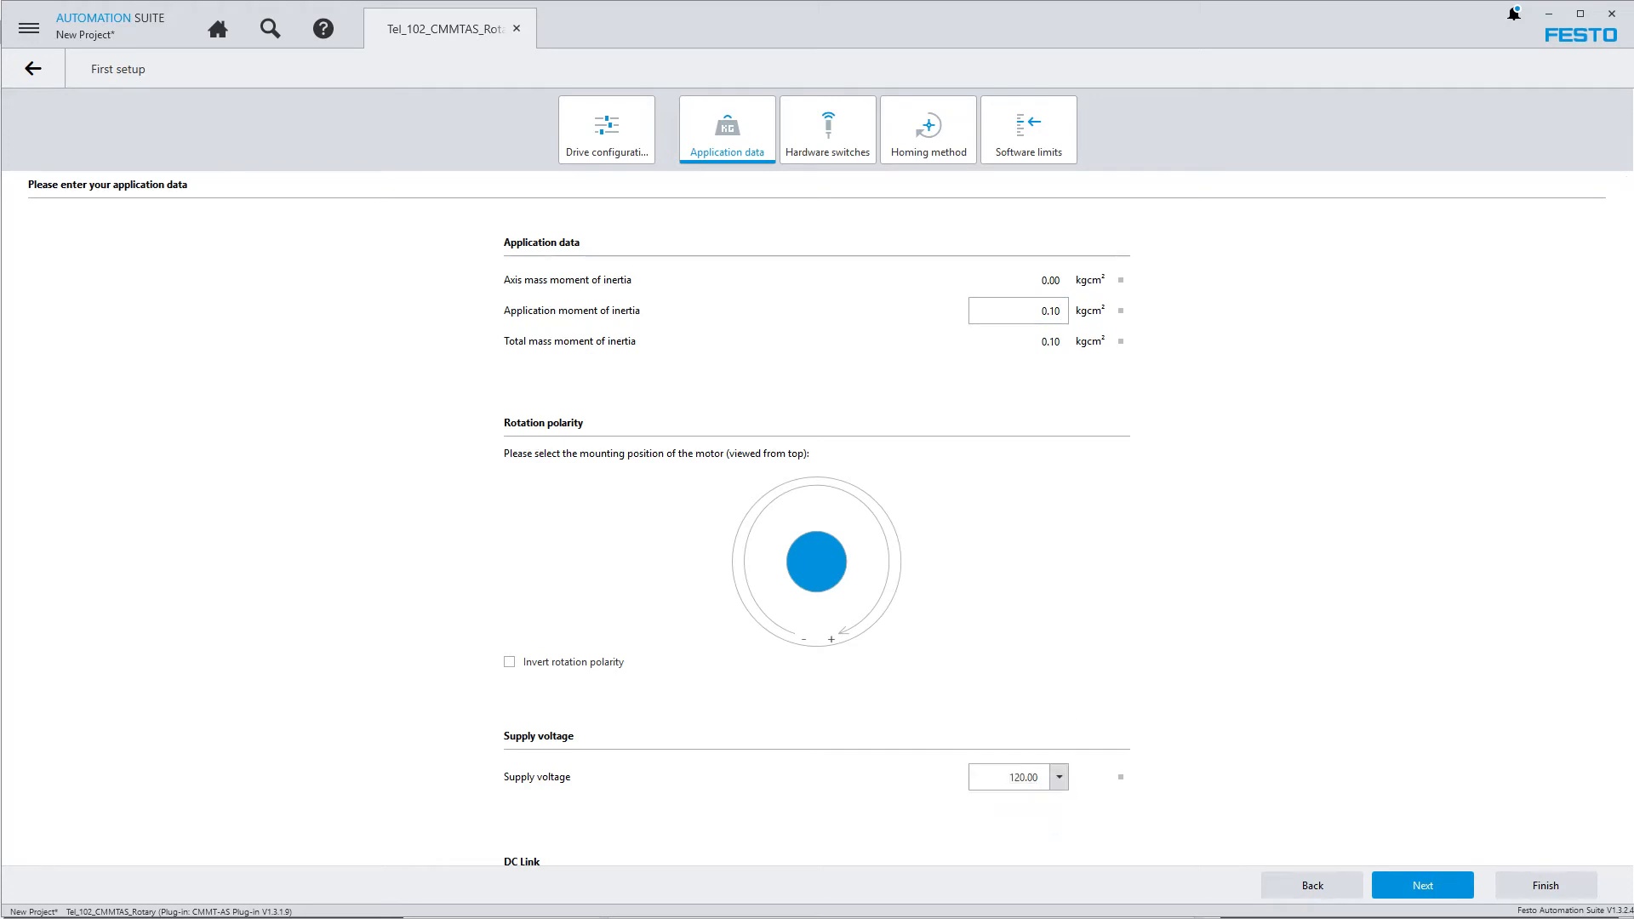
drag(1623, 516, 1624, 515)
scroll(1614, 765, down, 3)
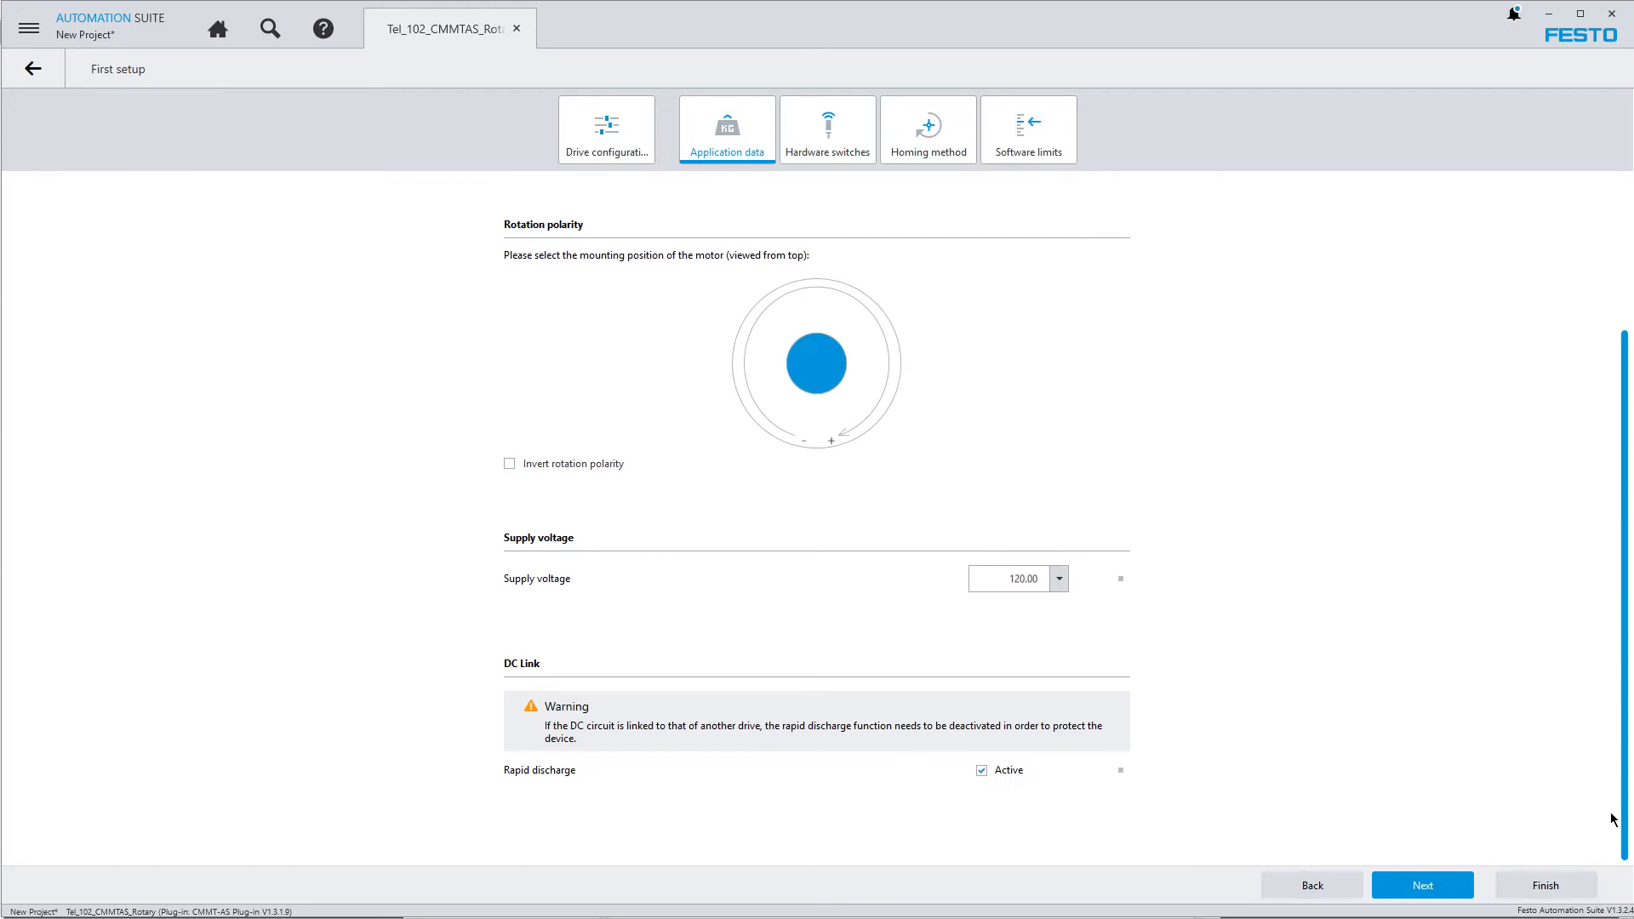
scroll(1585, 447, up, 3)
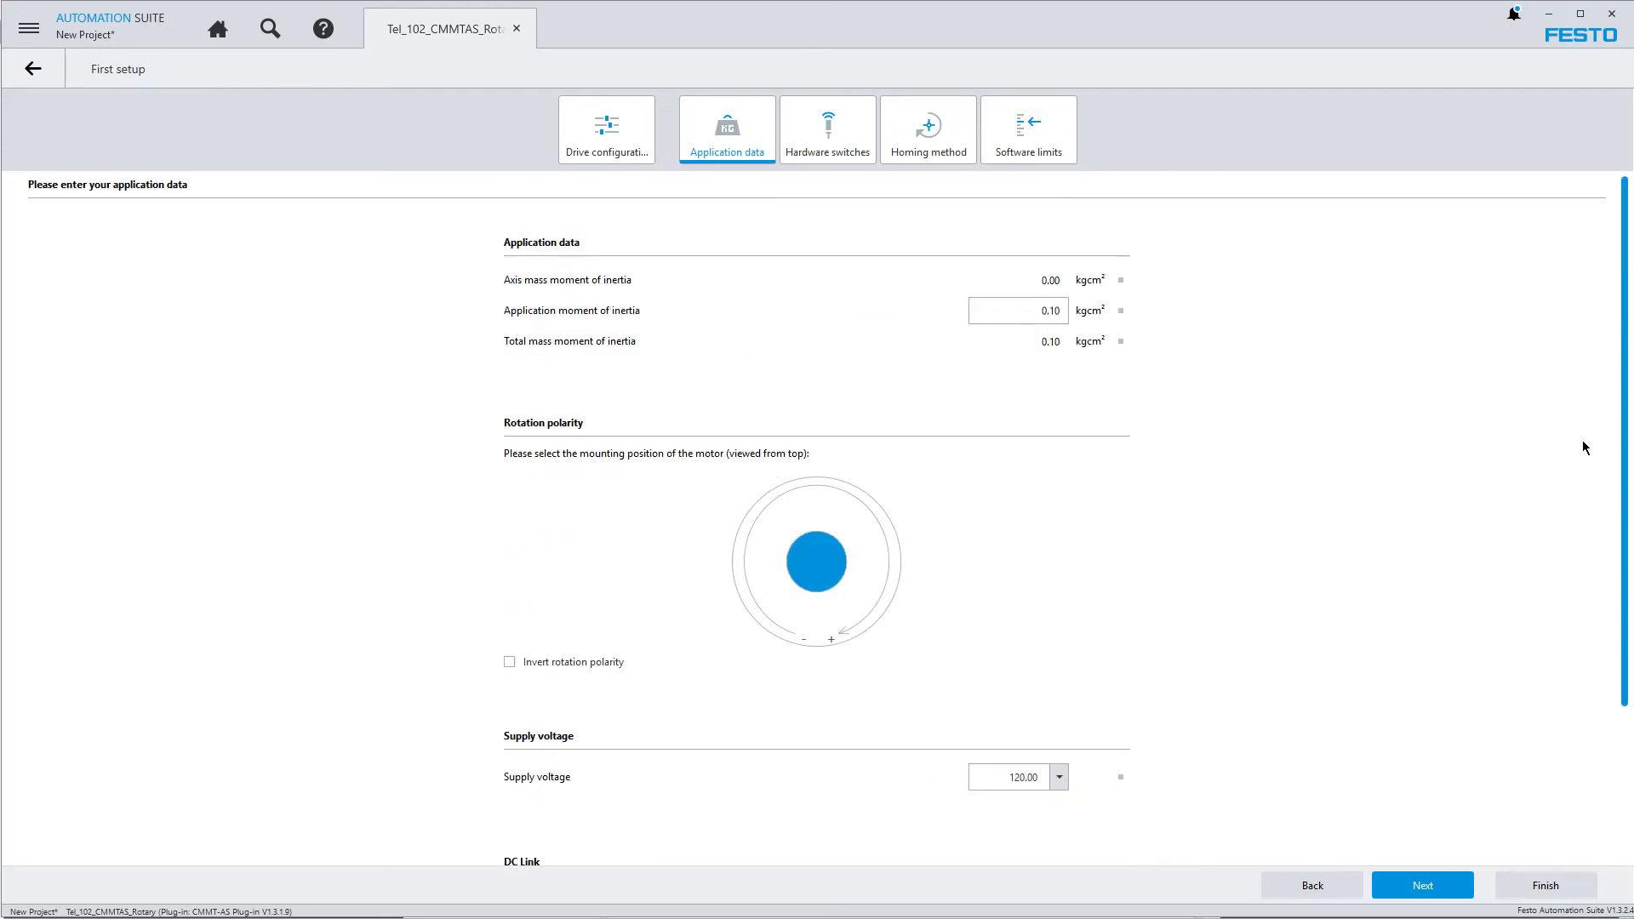
click(1413, 890)
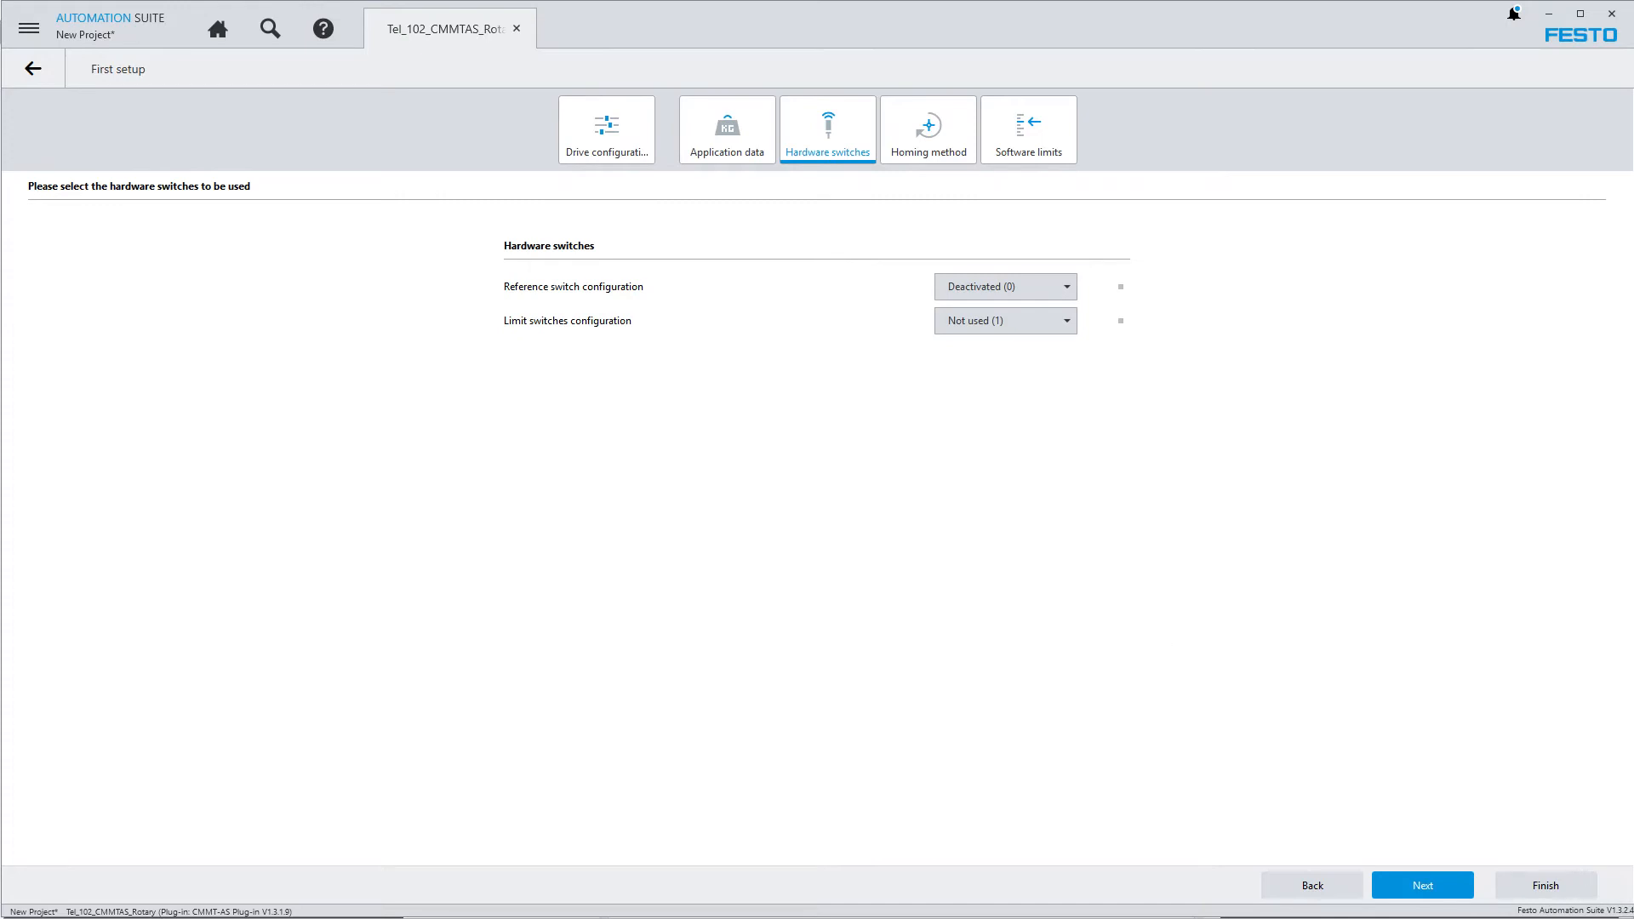
Configure the reference switch as N/C contact (2) and the limit switches as Normally Closed (NC), and proceed to the homing method
click(1072, 296)
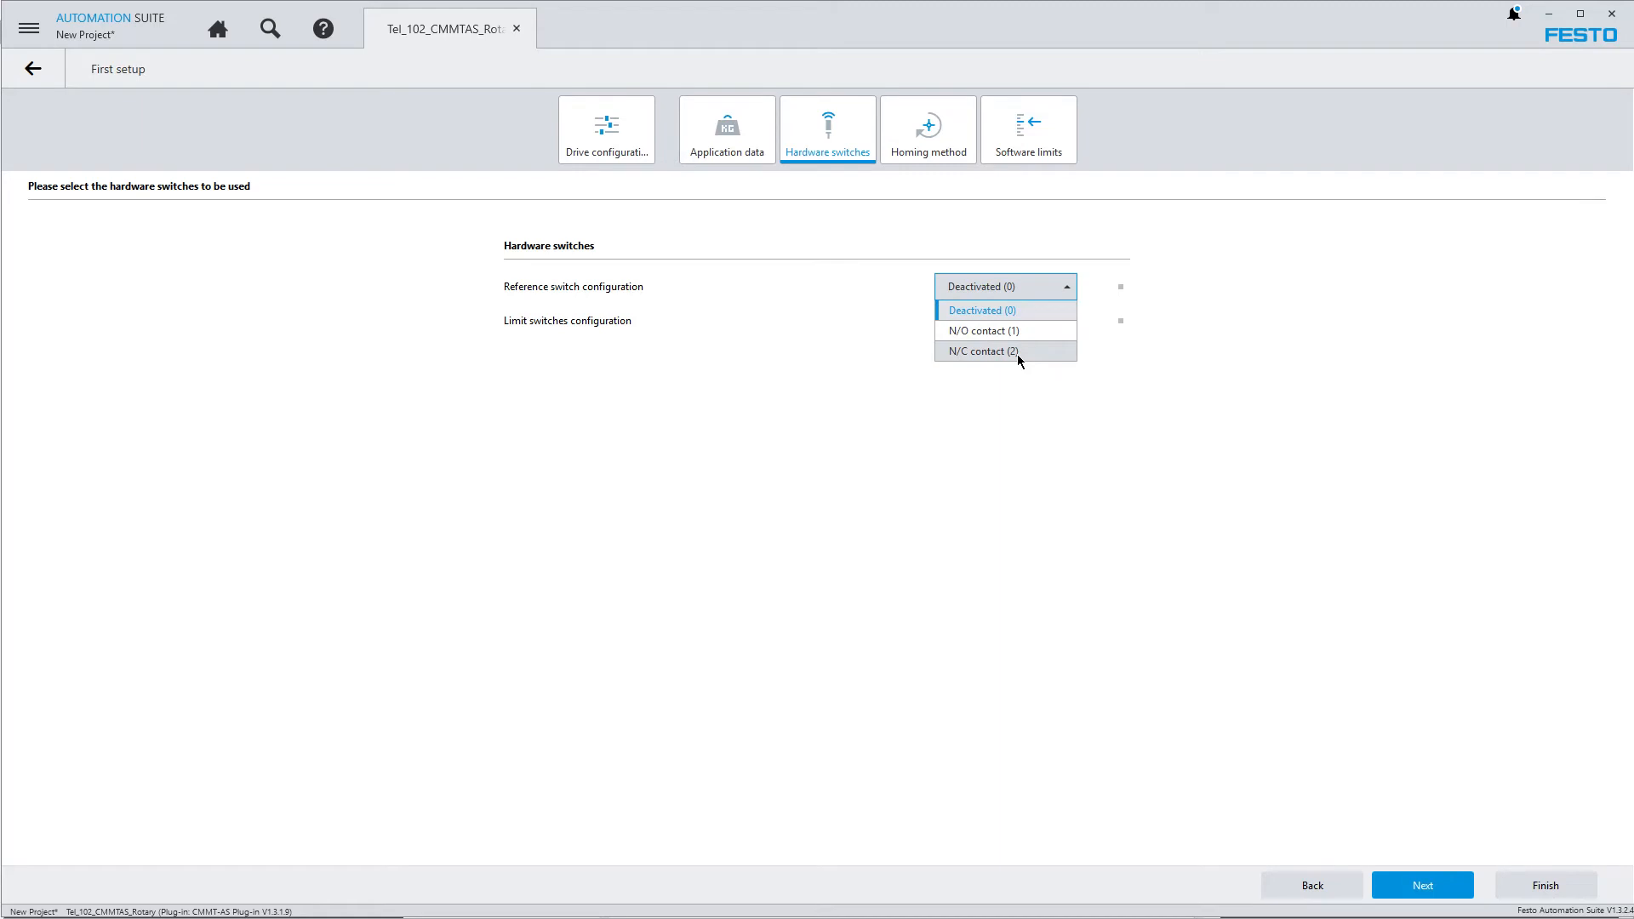
click(1018, 352)
click(1069, 323)
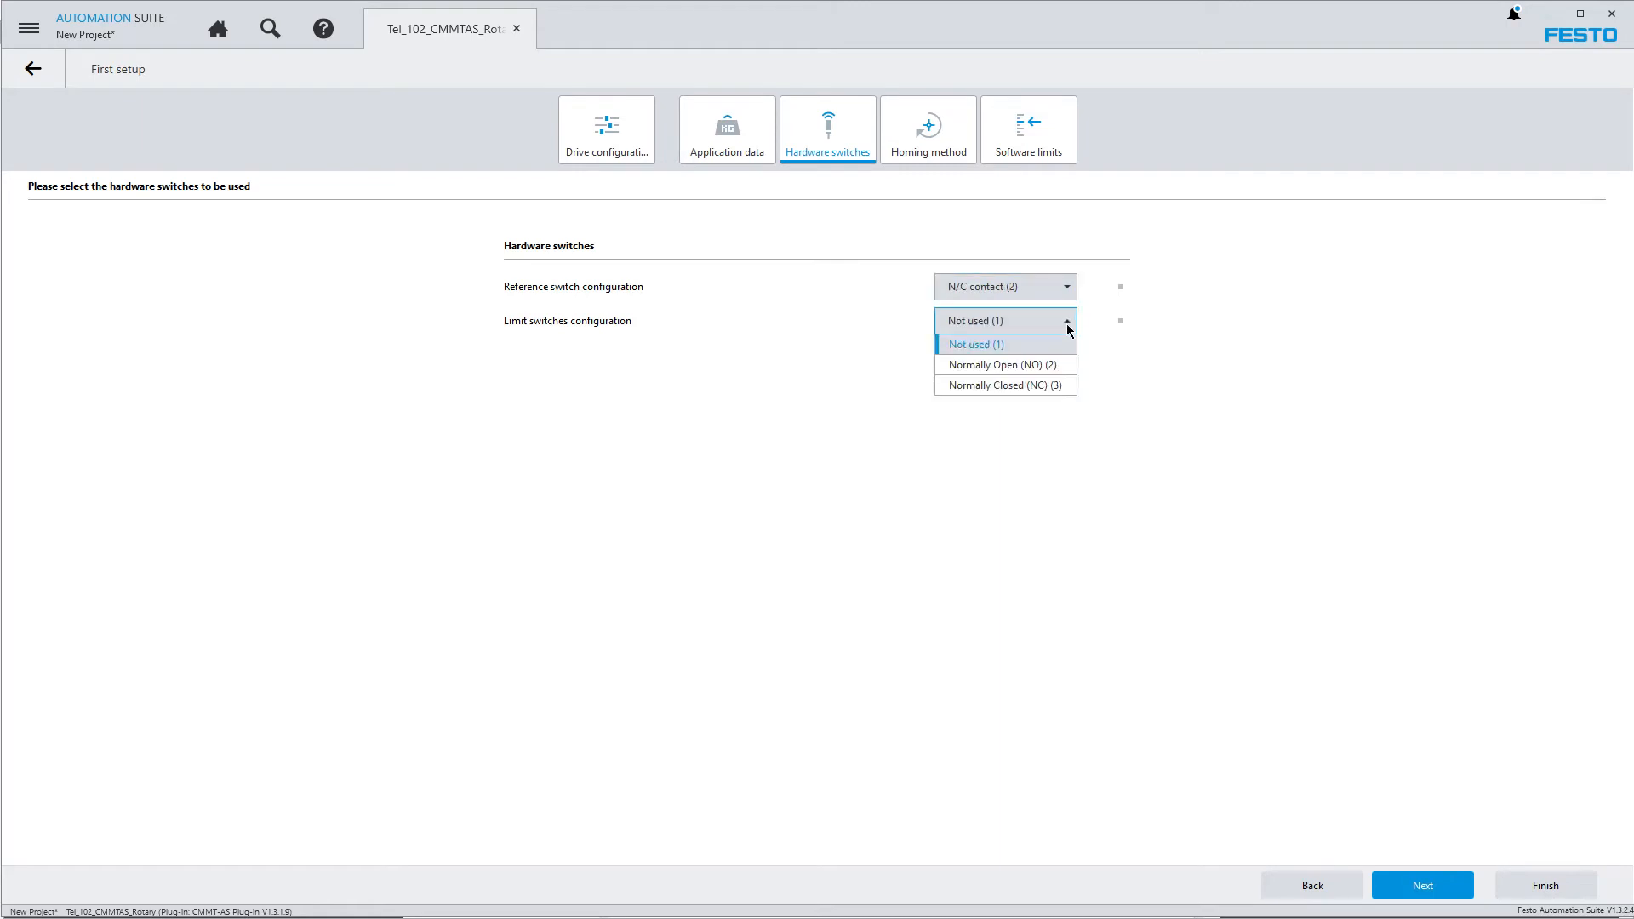
click(1060, 385)
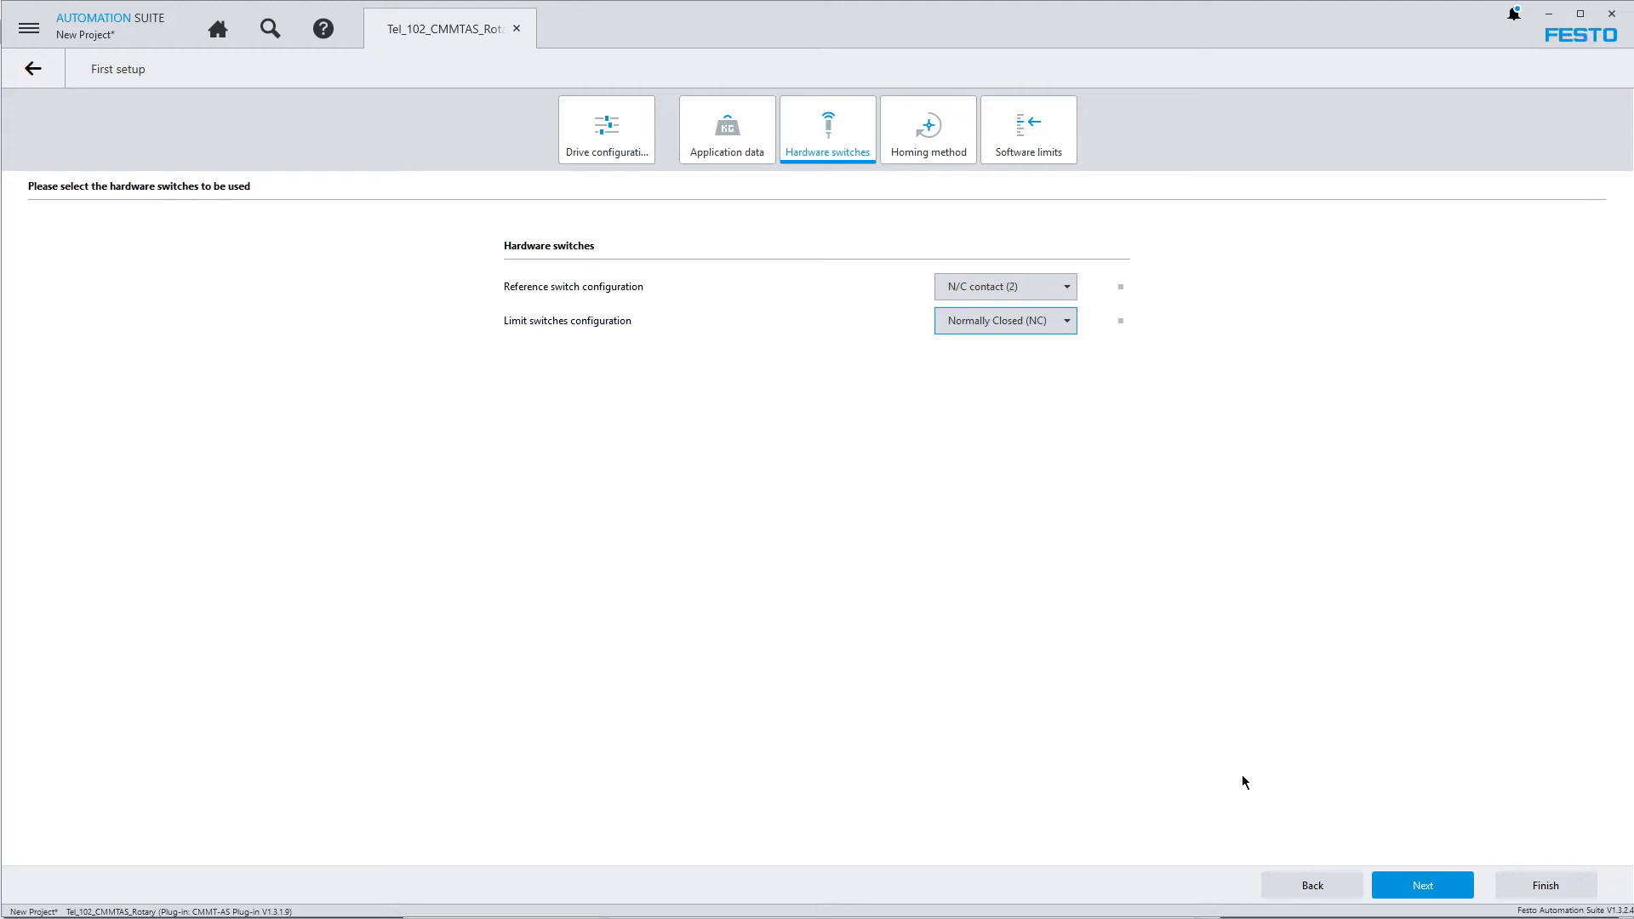
click(1425, 887)
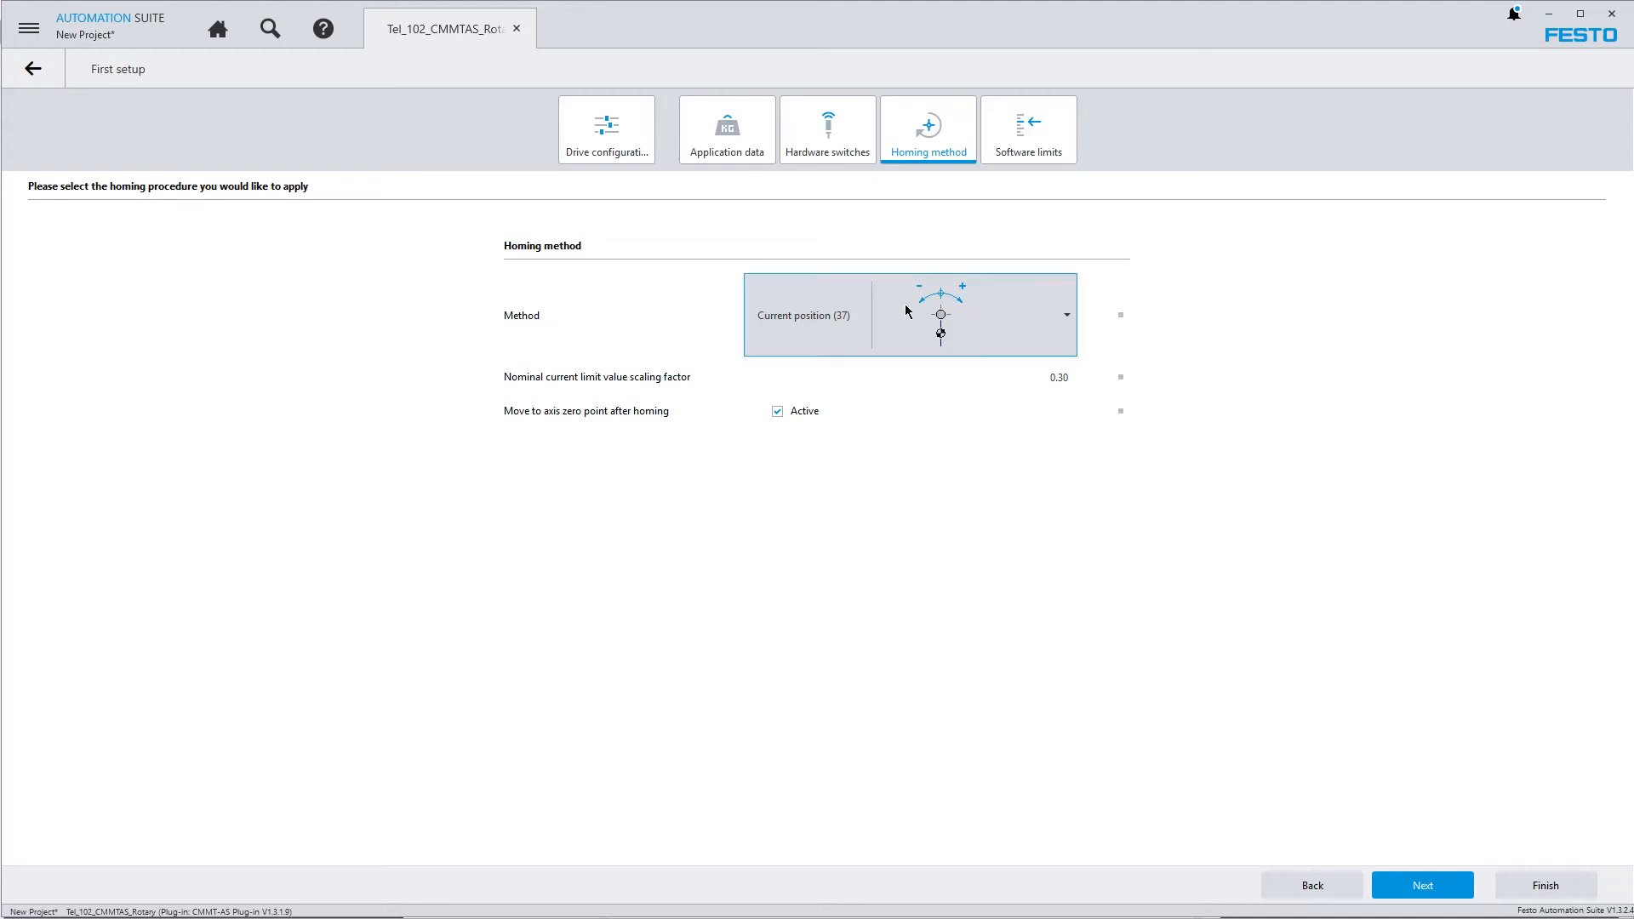
Choose Negative reference switch with zero pulse (11) as the homing method and proceed to the software limits
click(1068, 317)
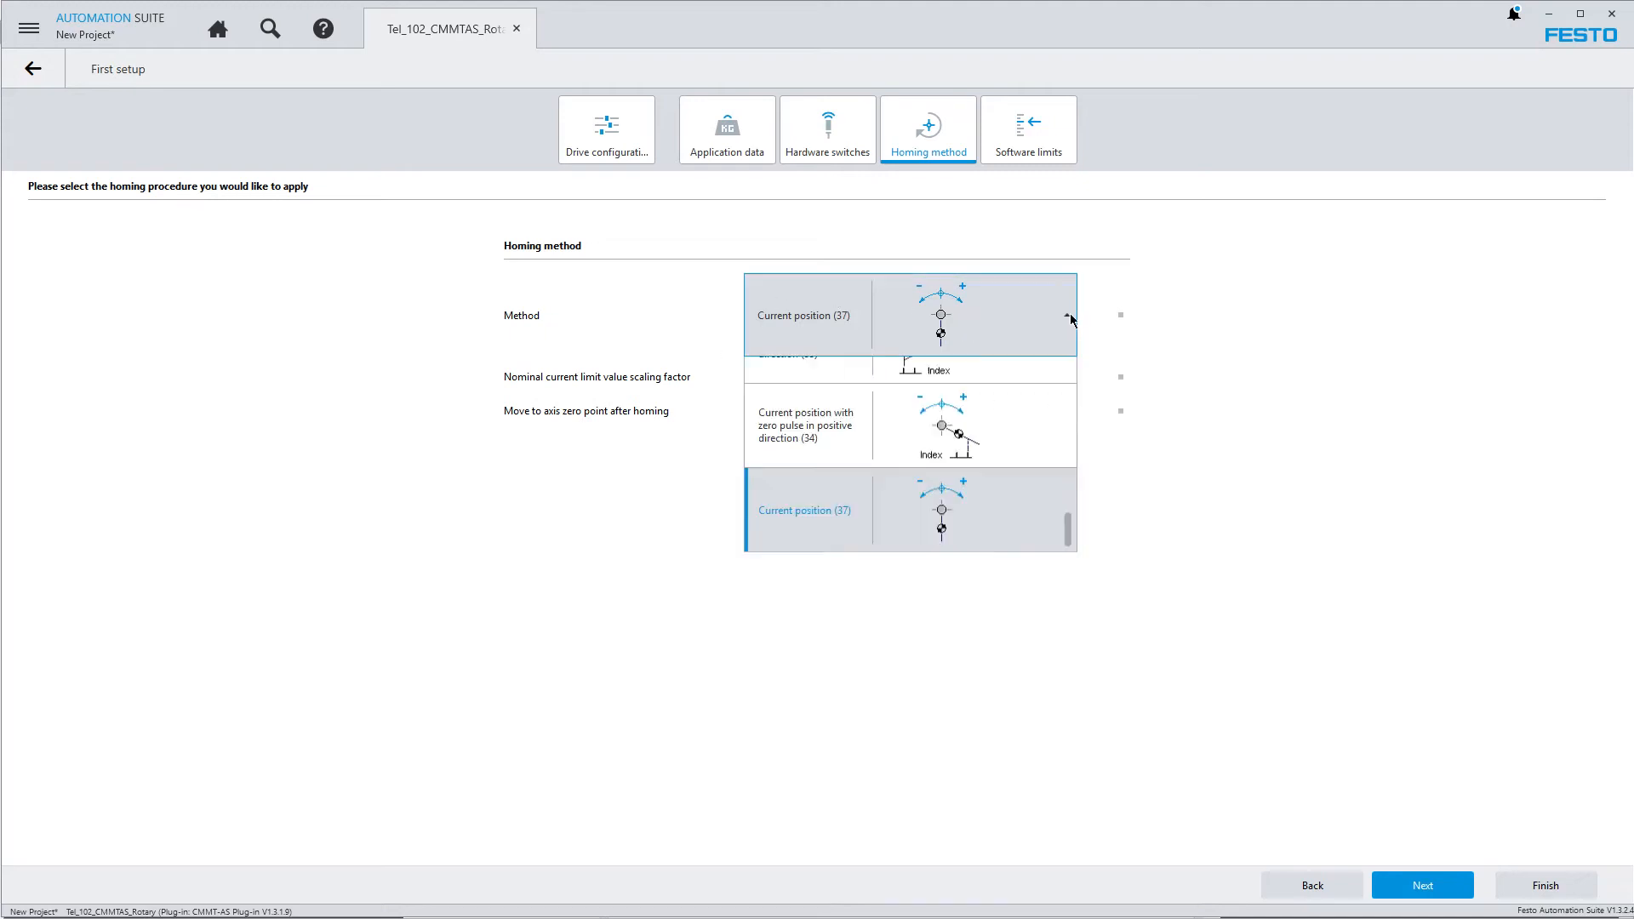
drag(1068, 579, 1092, 496)
click(838, 563)
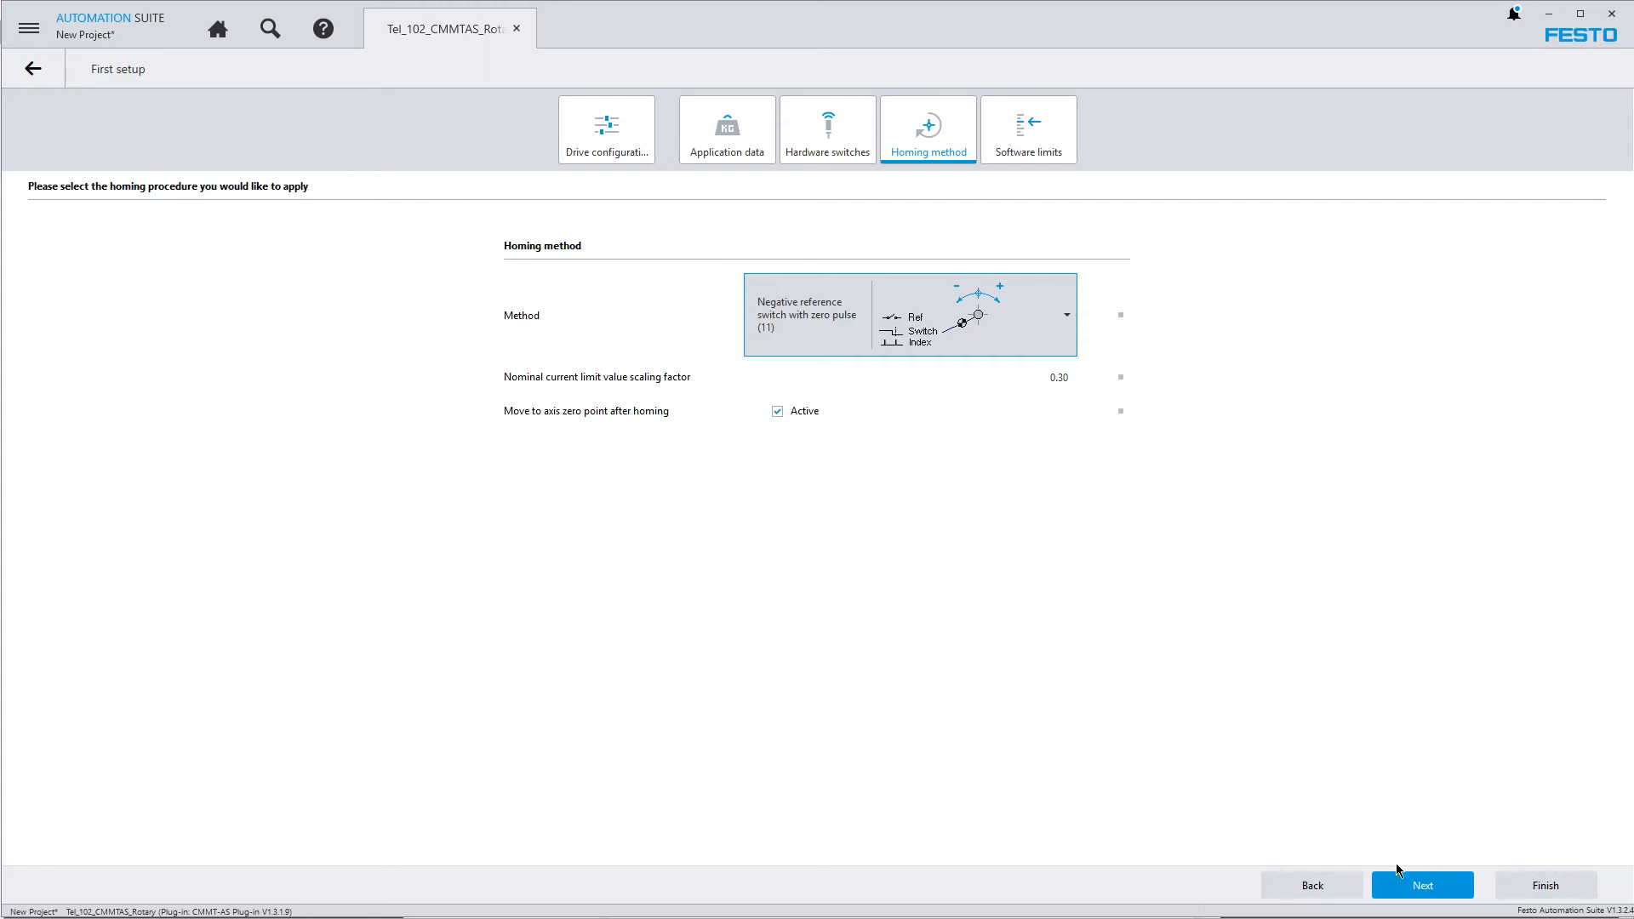
click(1444, 890)
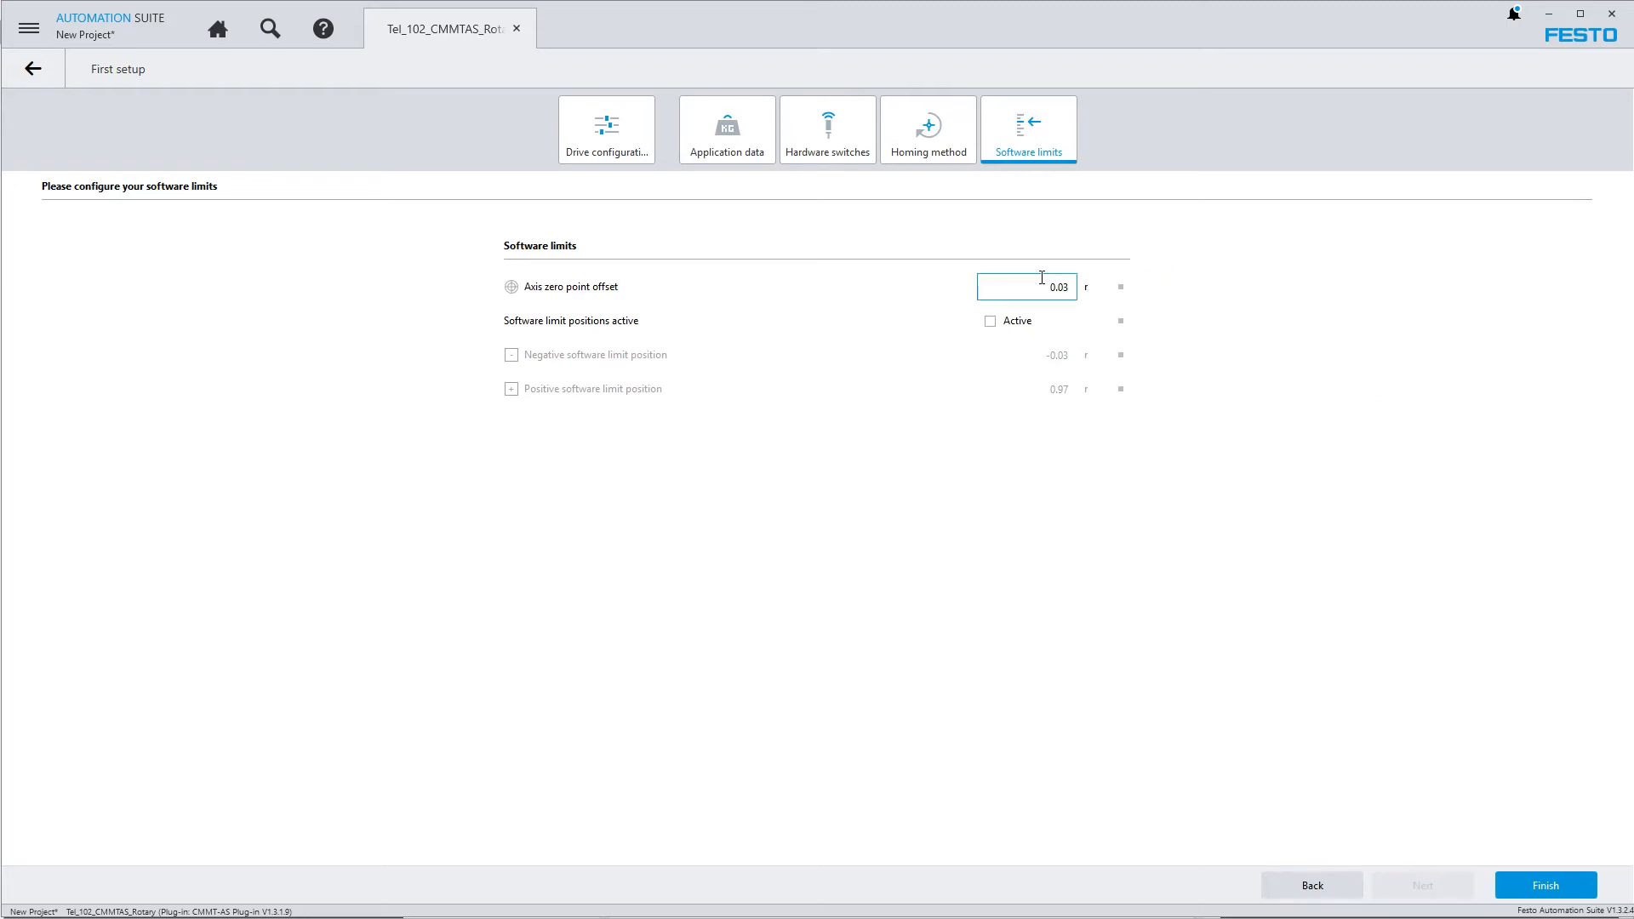
Finish the first setup with the default software limits and apply all recommended values in the parameter correction
click(1516, 887)
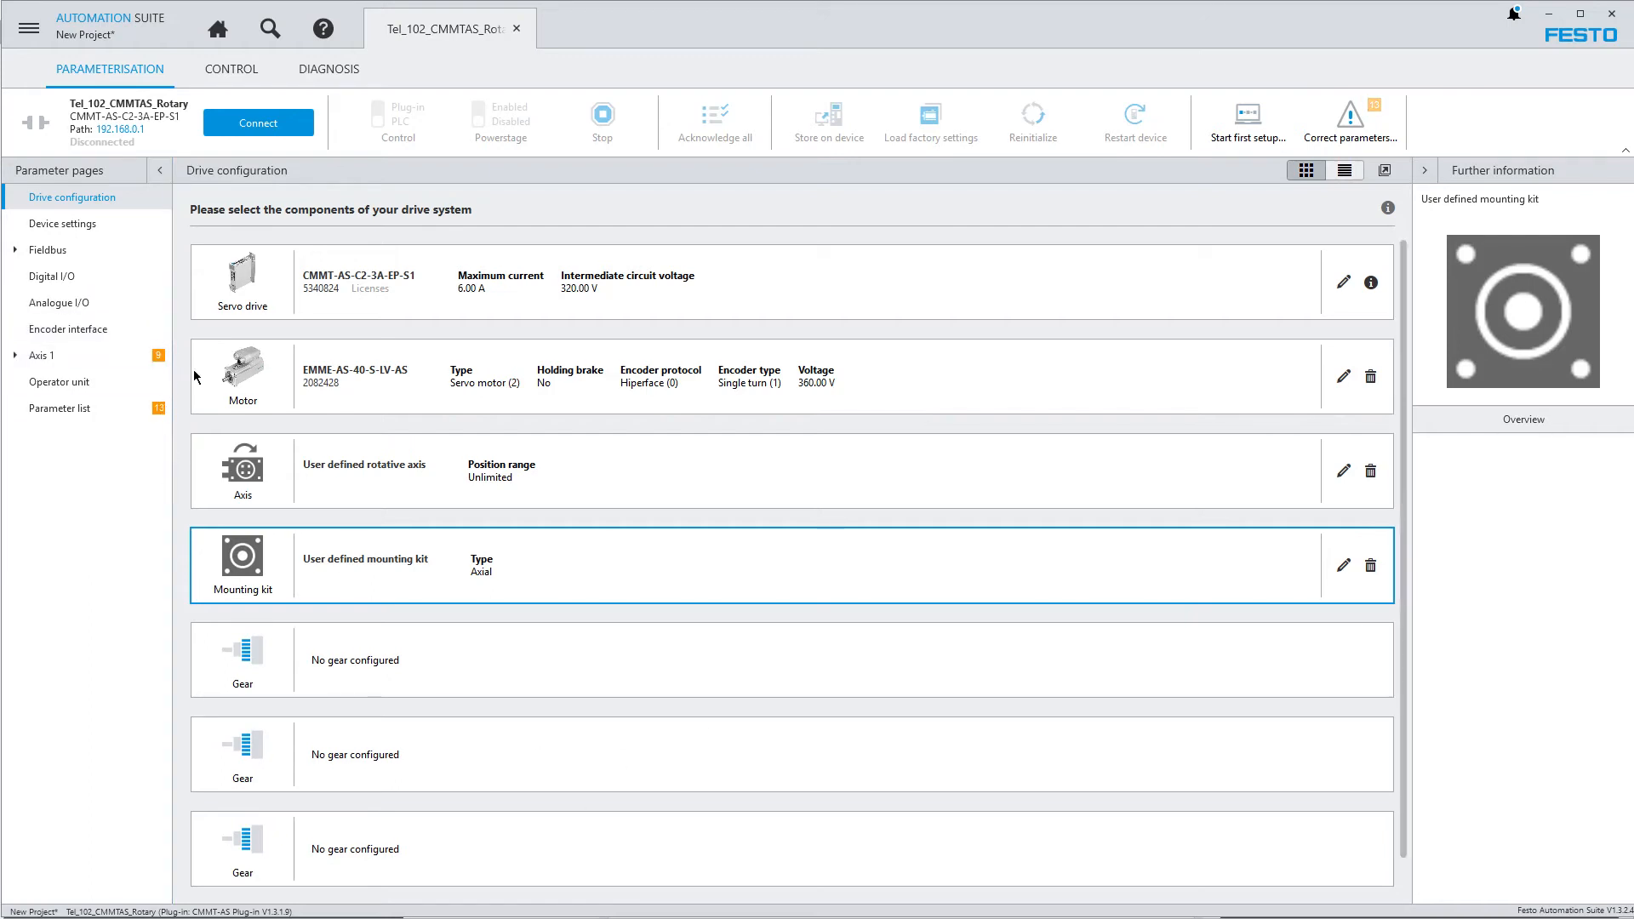
click(1358, 135)
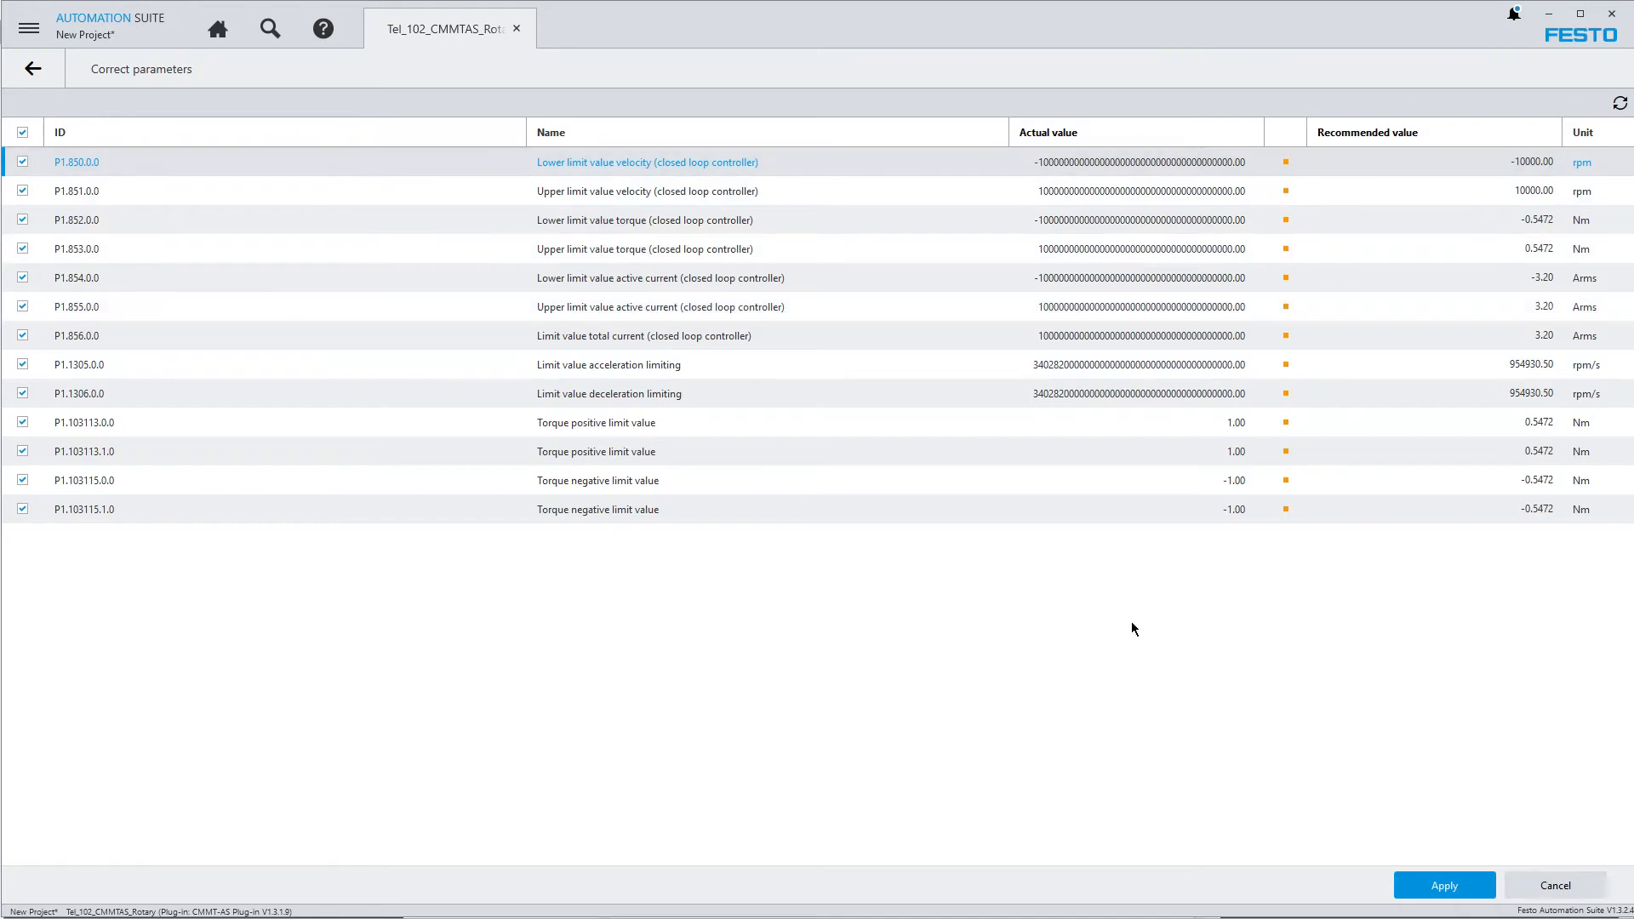
click(1434, 891)
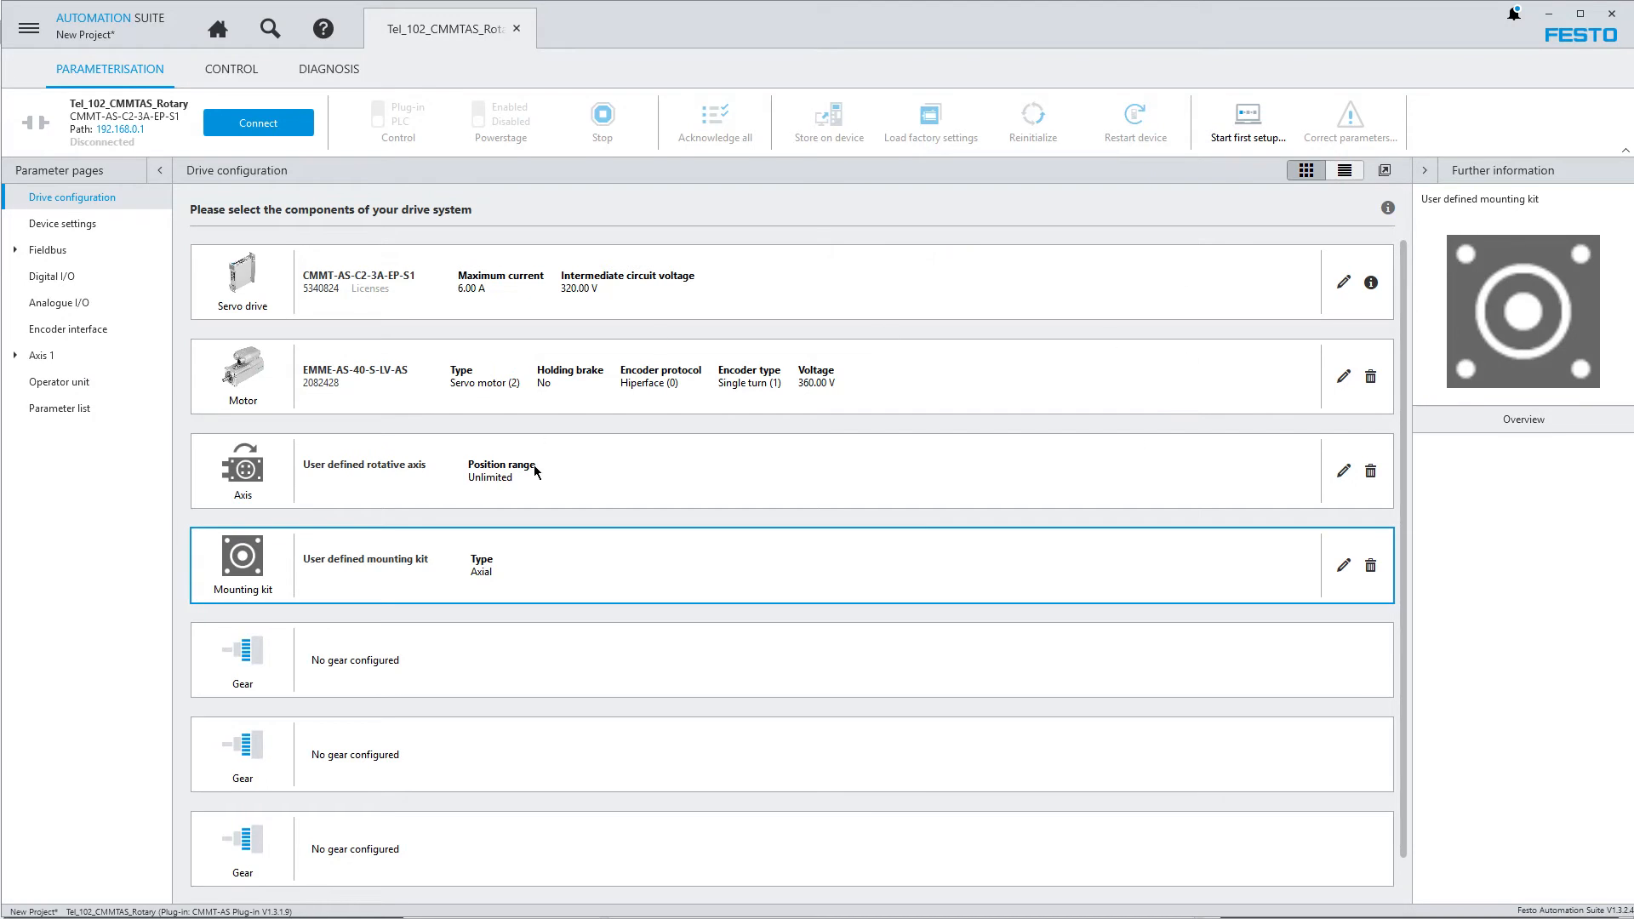
click(29, 29)
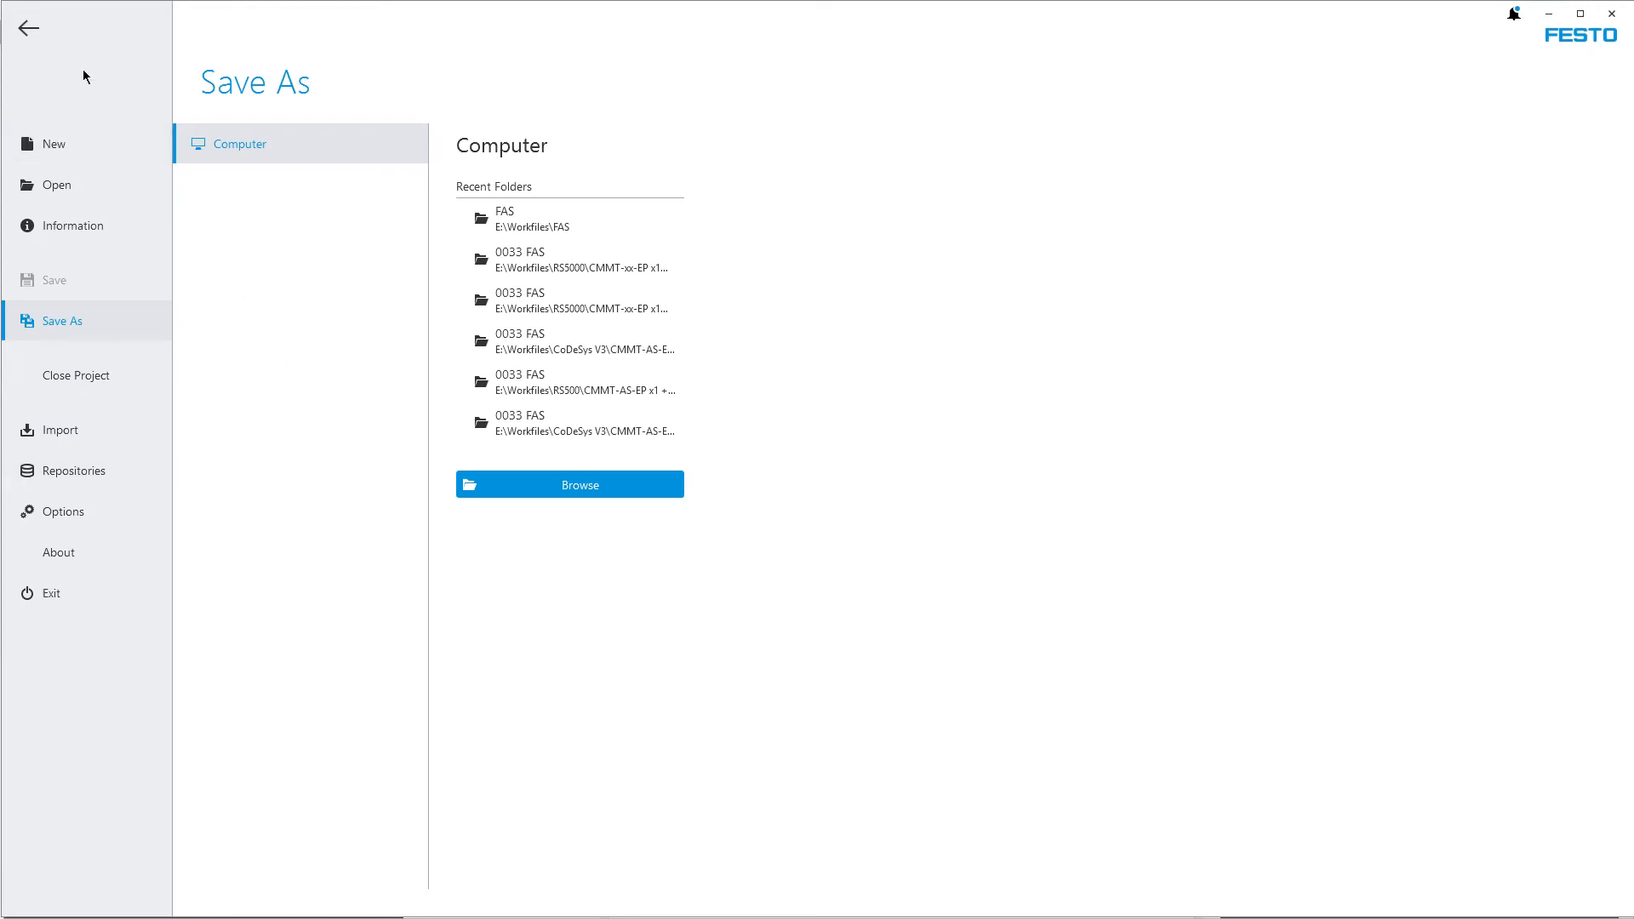
click(28, 28)
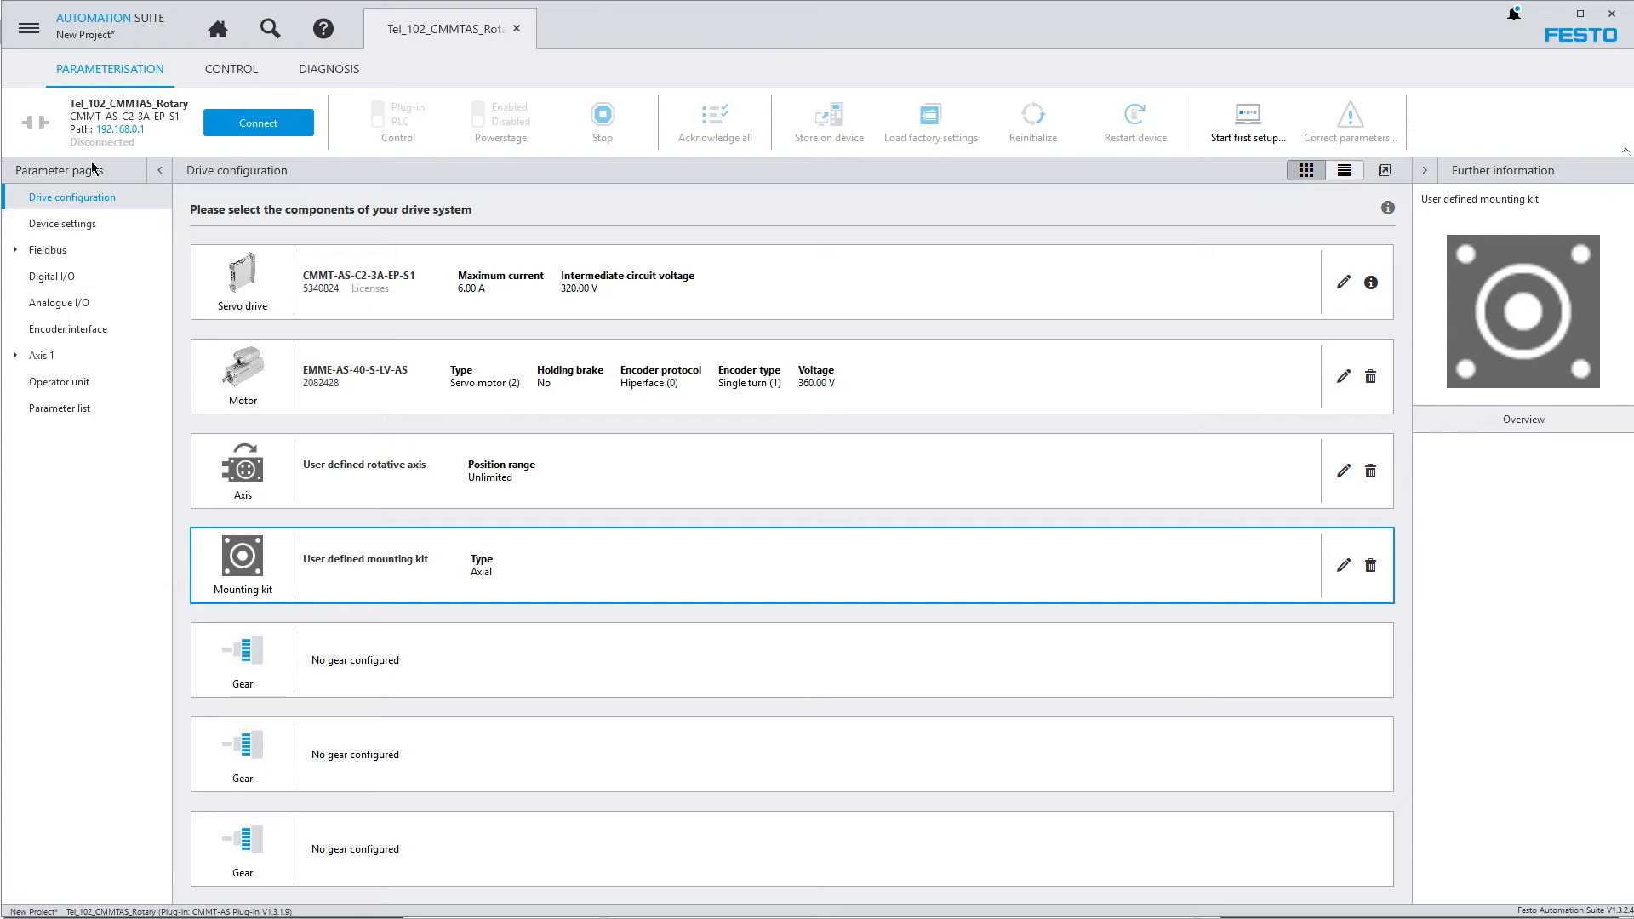
Review the device settings and the available activation options for enabling the servo drive
click(74, 224)
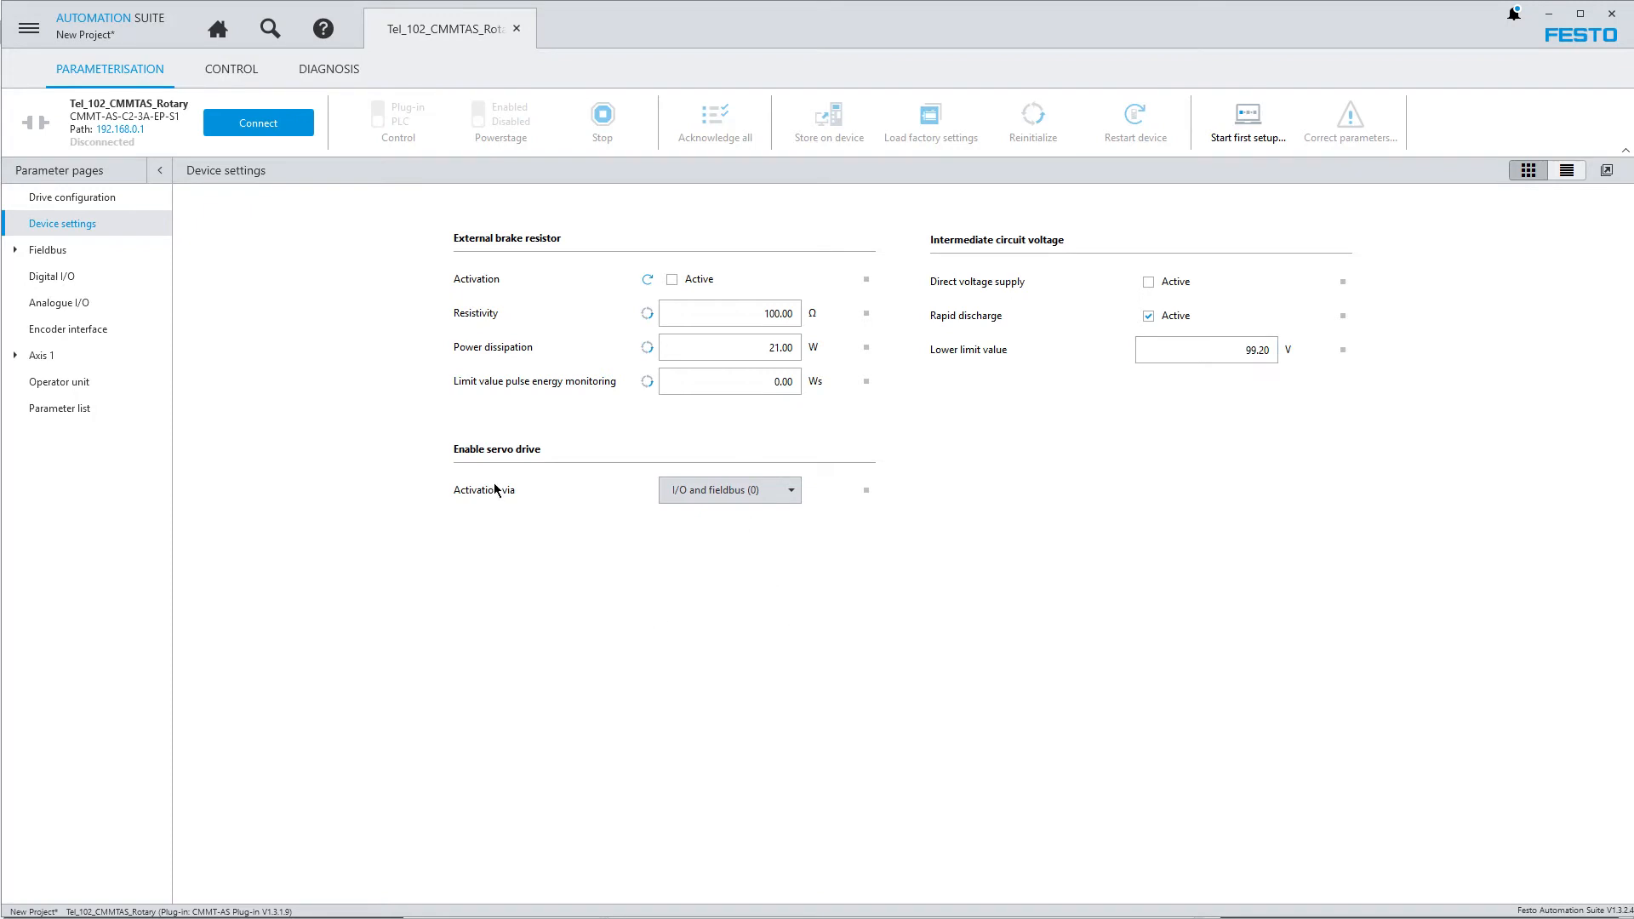
click(794, 497)
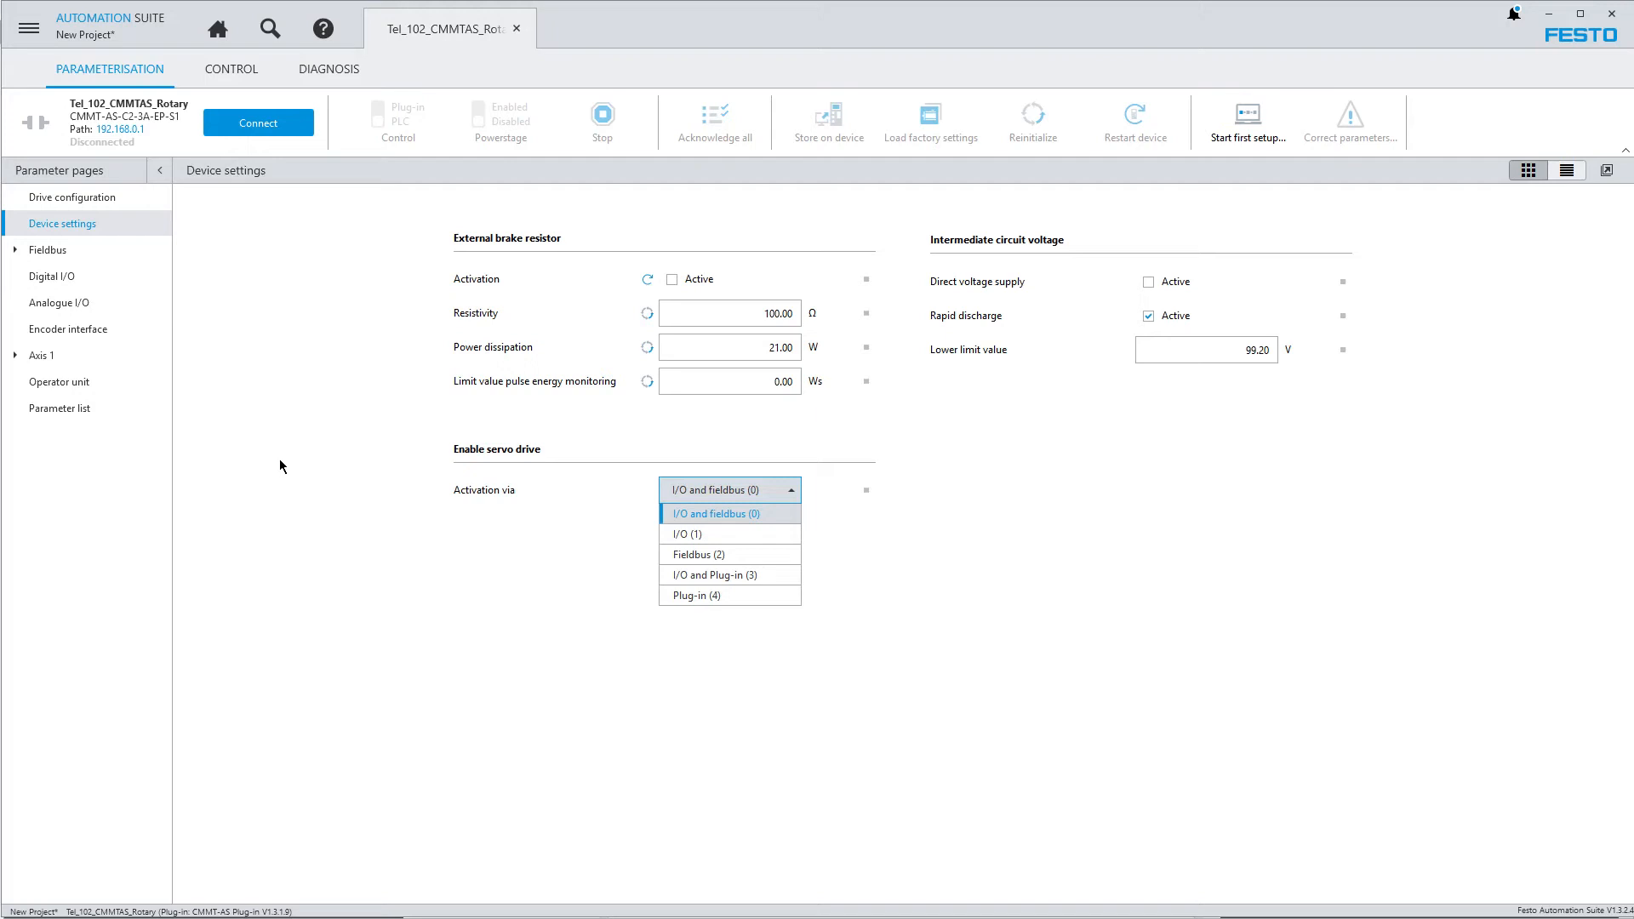
click(60, 249)
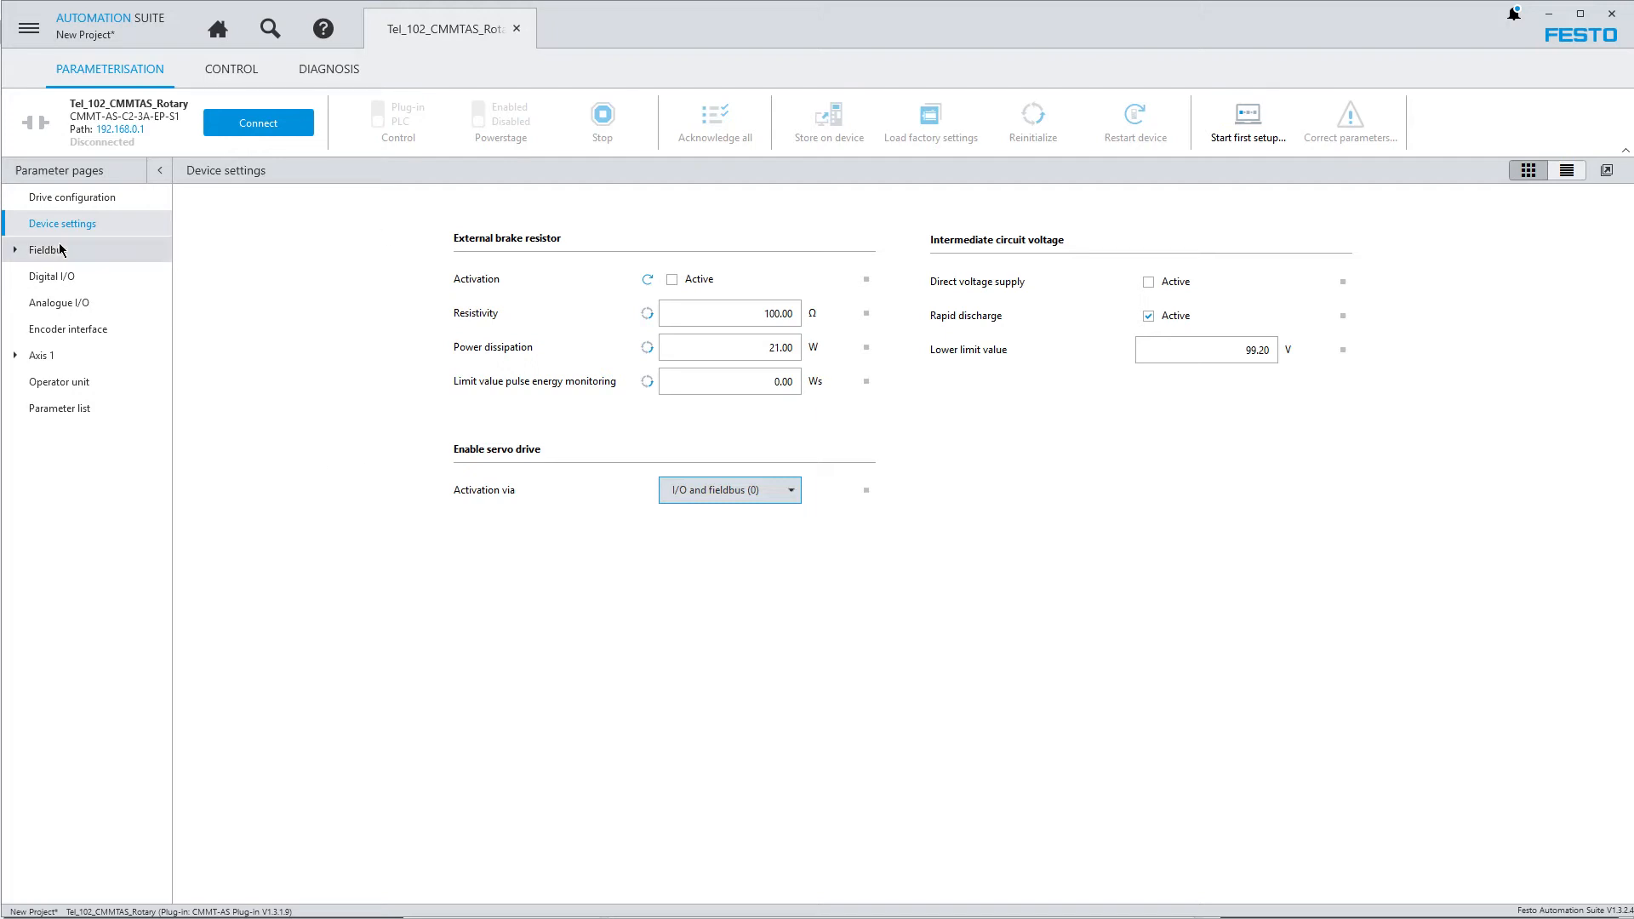
Select Telegram (102) in the connection properties of the fieldbus parameters
click(68, 250)
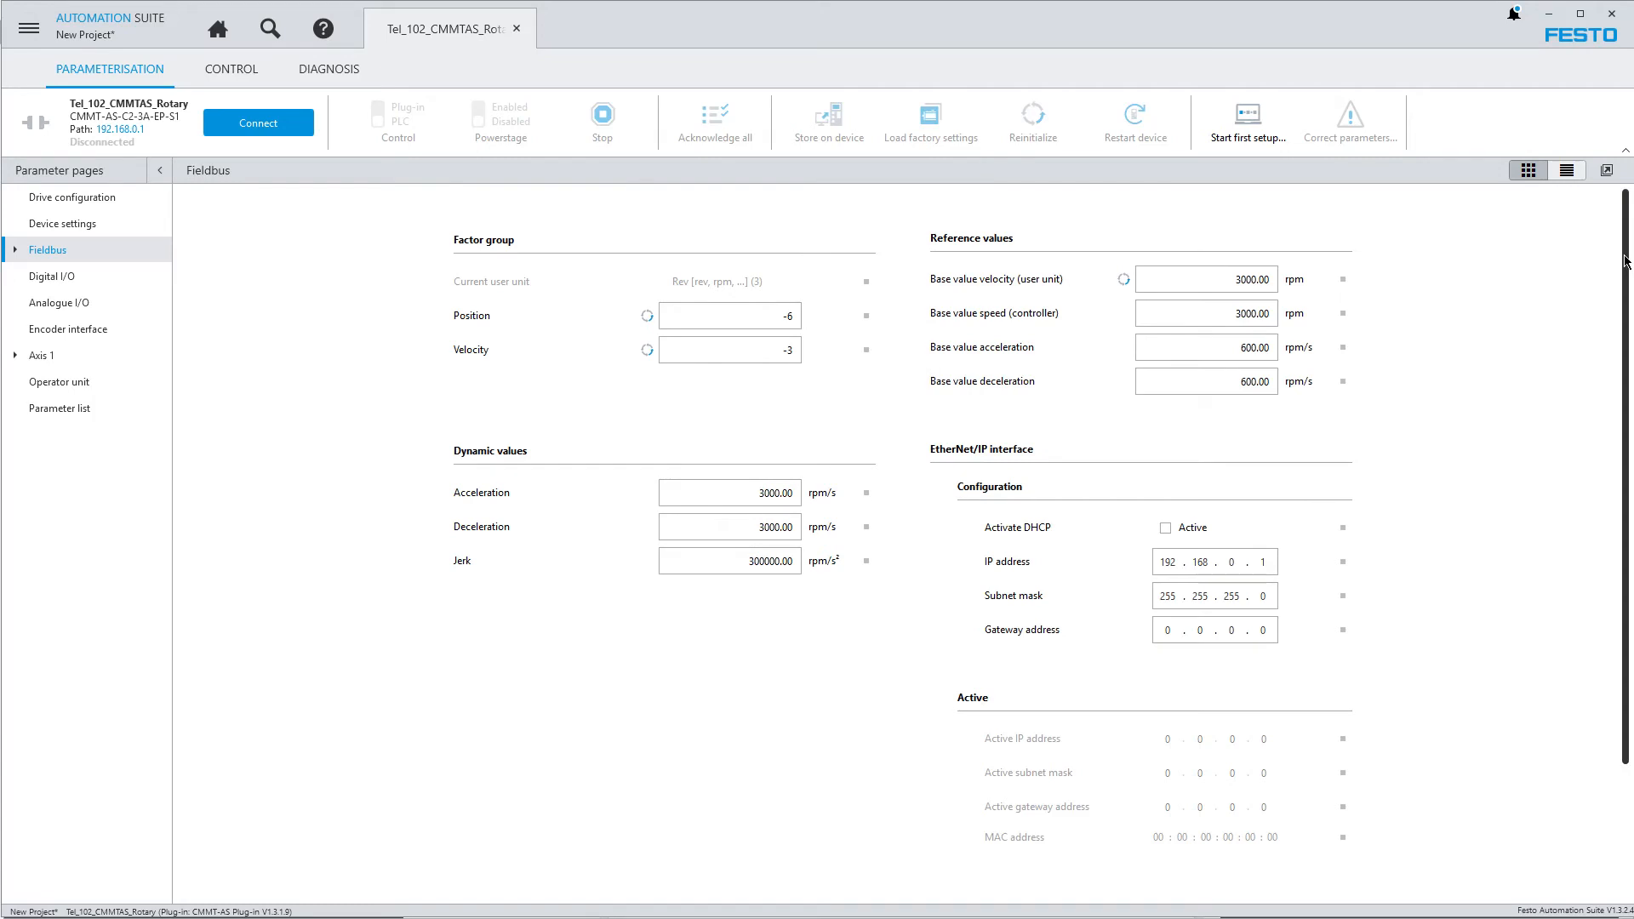
mouse_move(1624, 263)
mouse_down()
mouse_move(1615, 515)
mouse_move(1621, 260)
mouse_up()
scroll(1622, 261, down, 3)
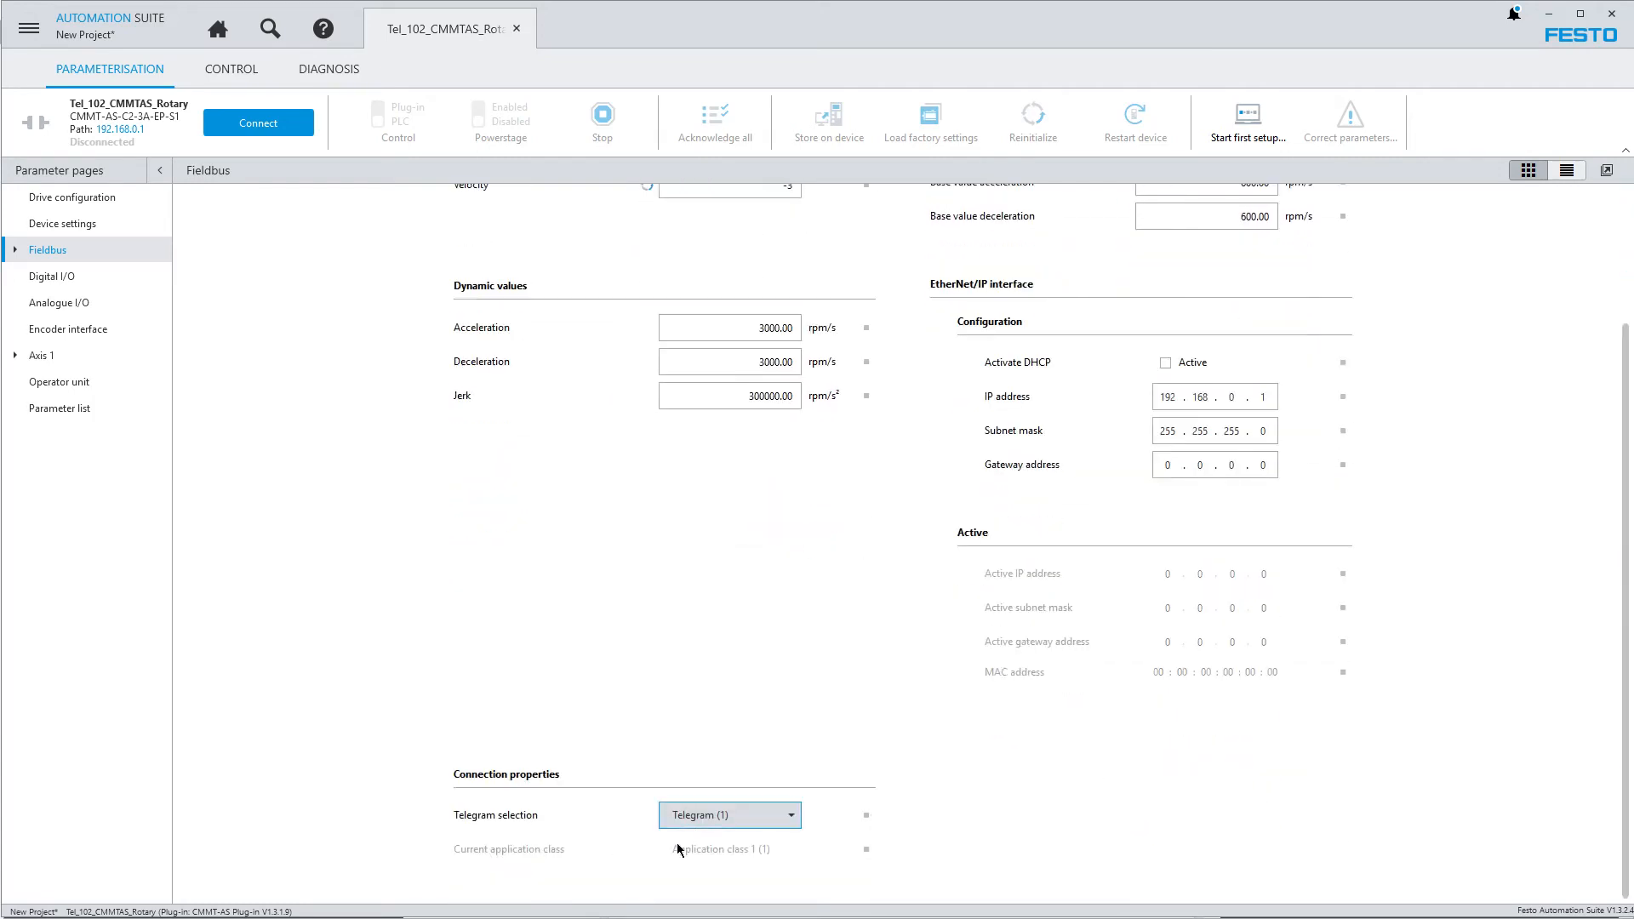
click(791, 817)
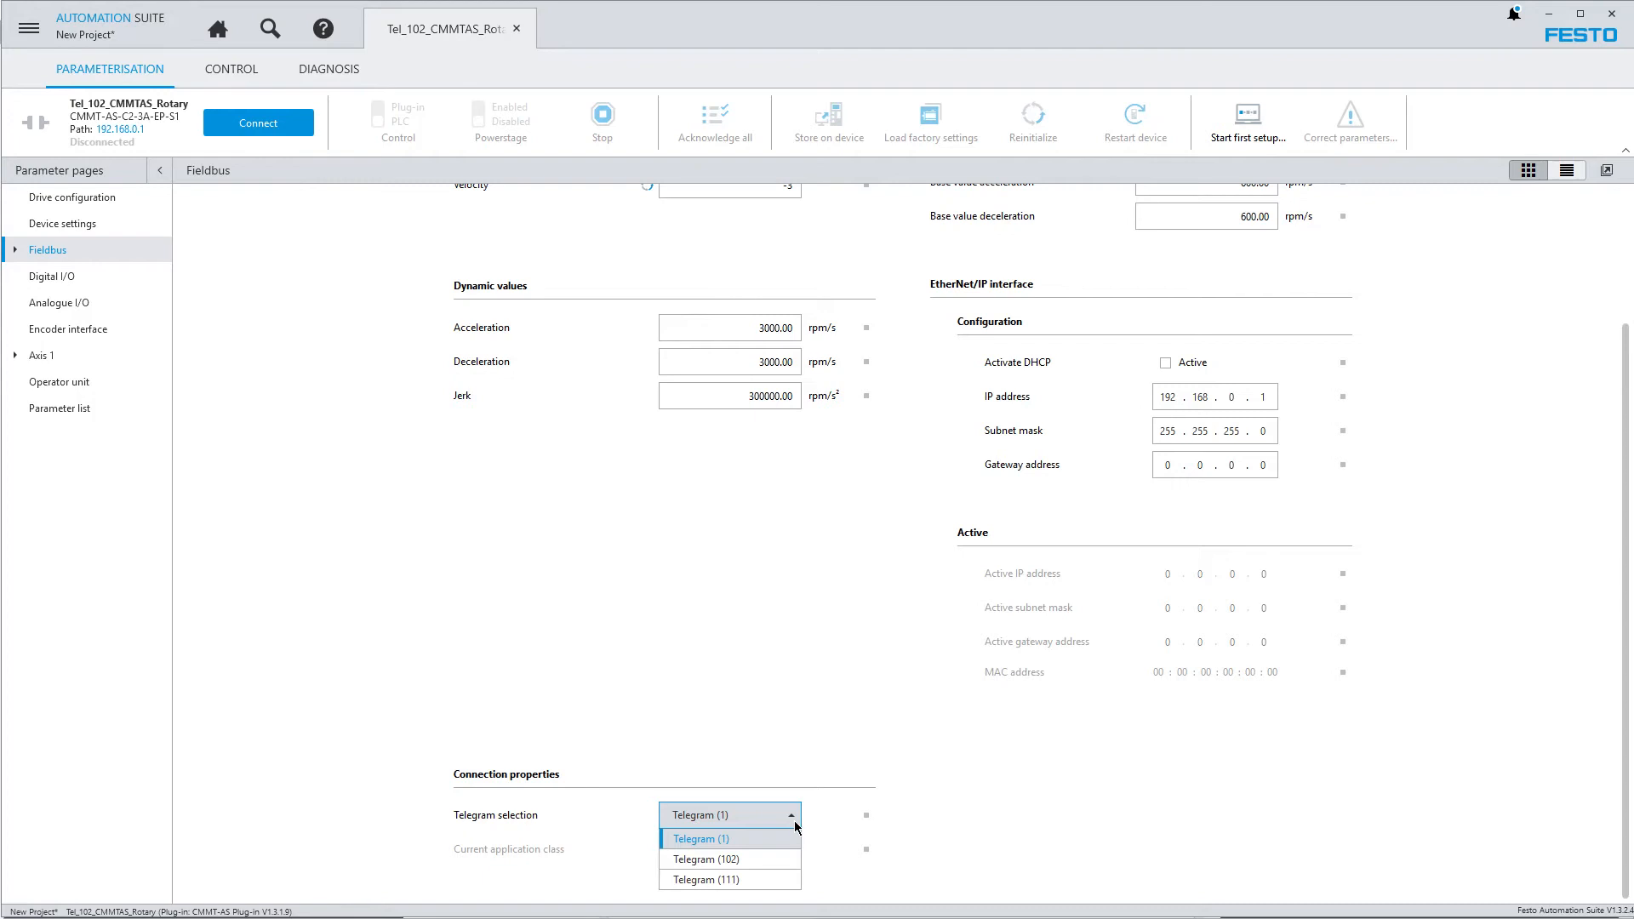
click(732, 858)
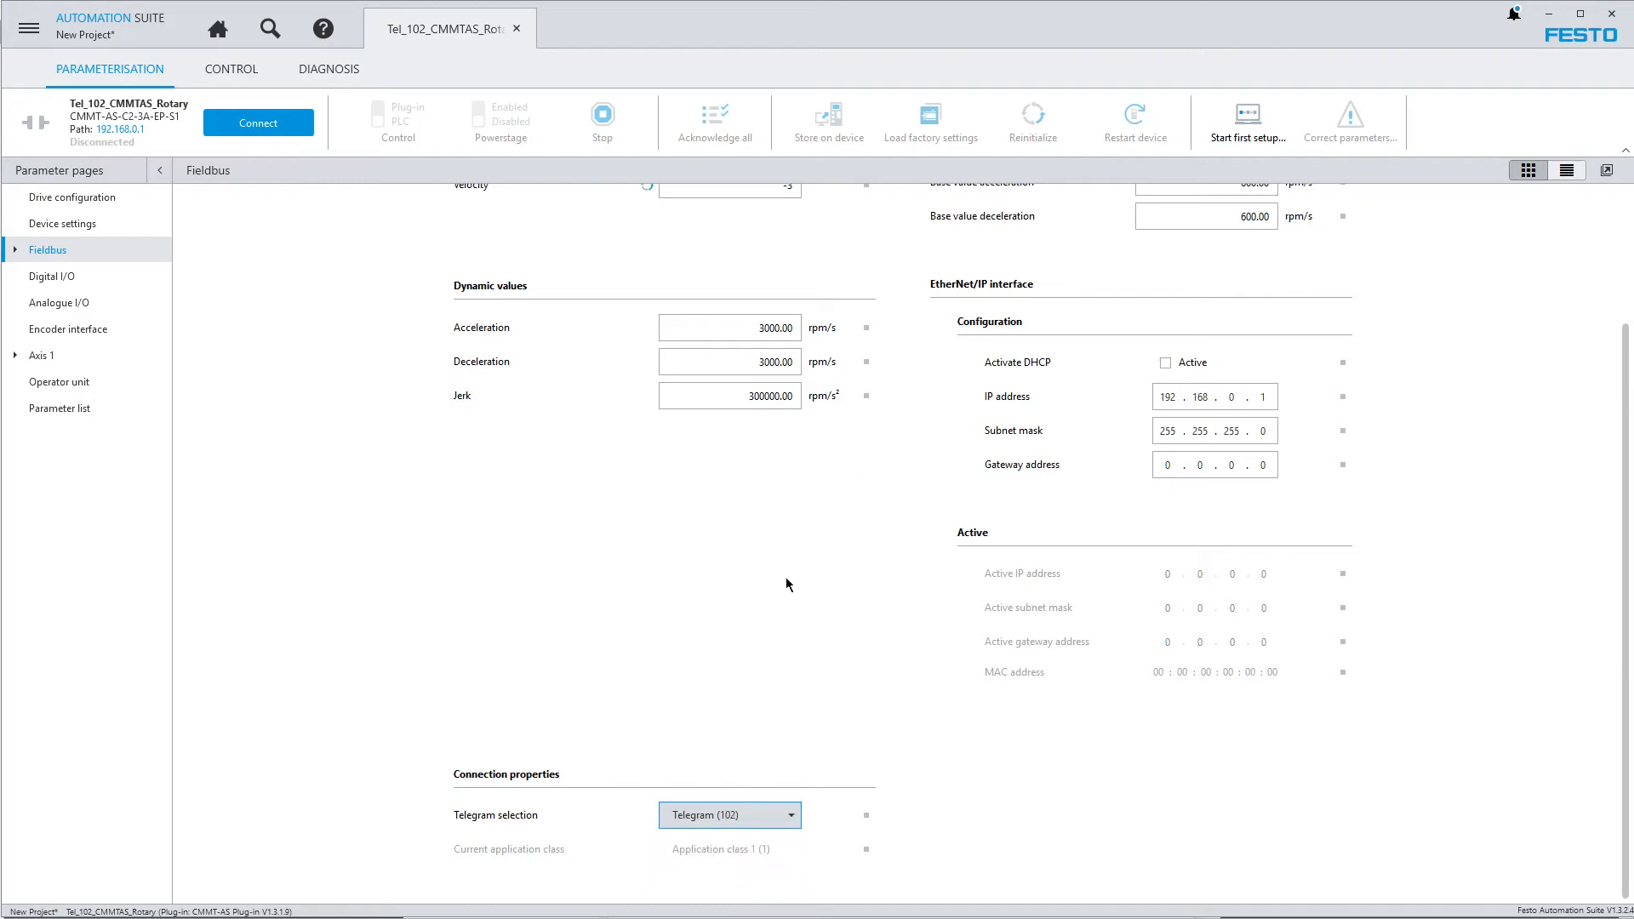
Read the parameter information for the current user unit and the base value velocity in the fieldbus parameters
drag(1625, 438, 1626, 304)
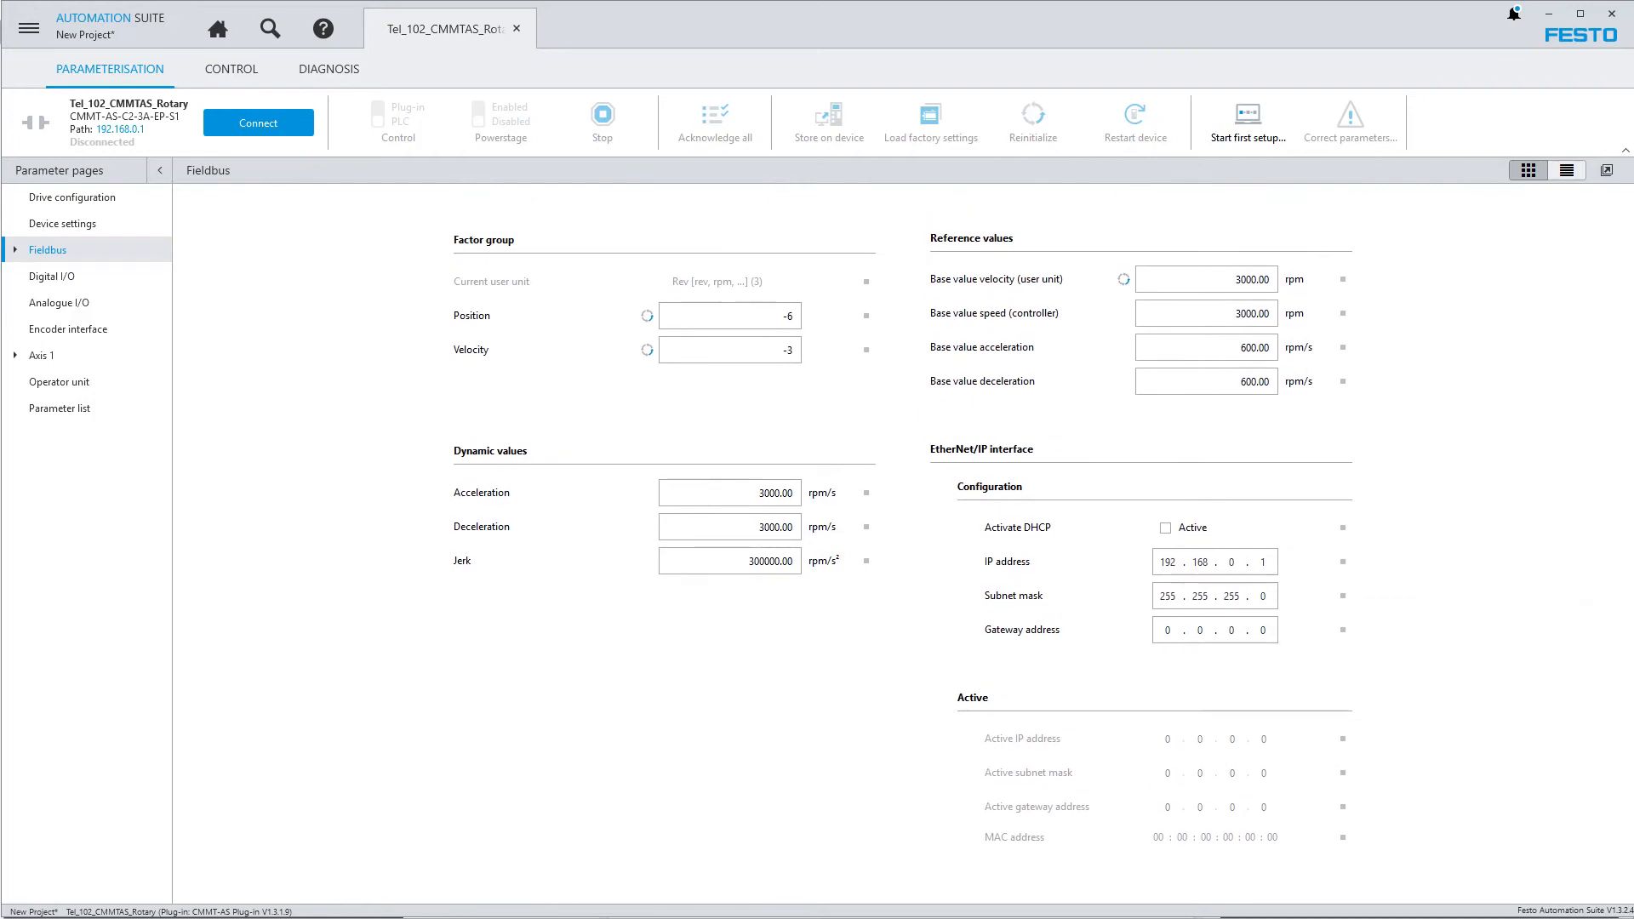
click(867, 284)
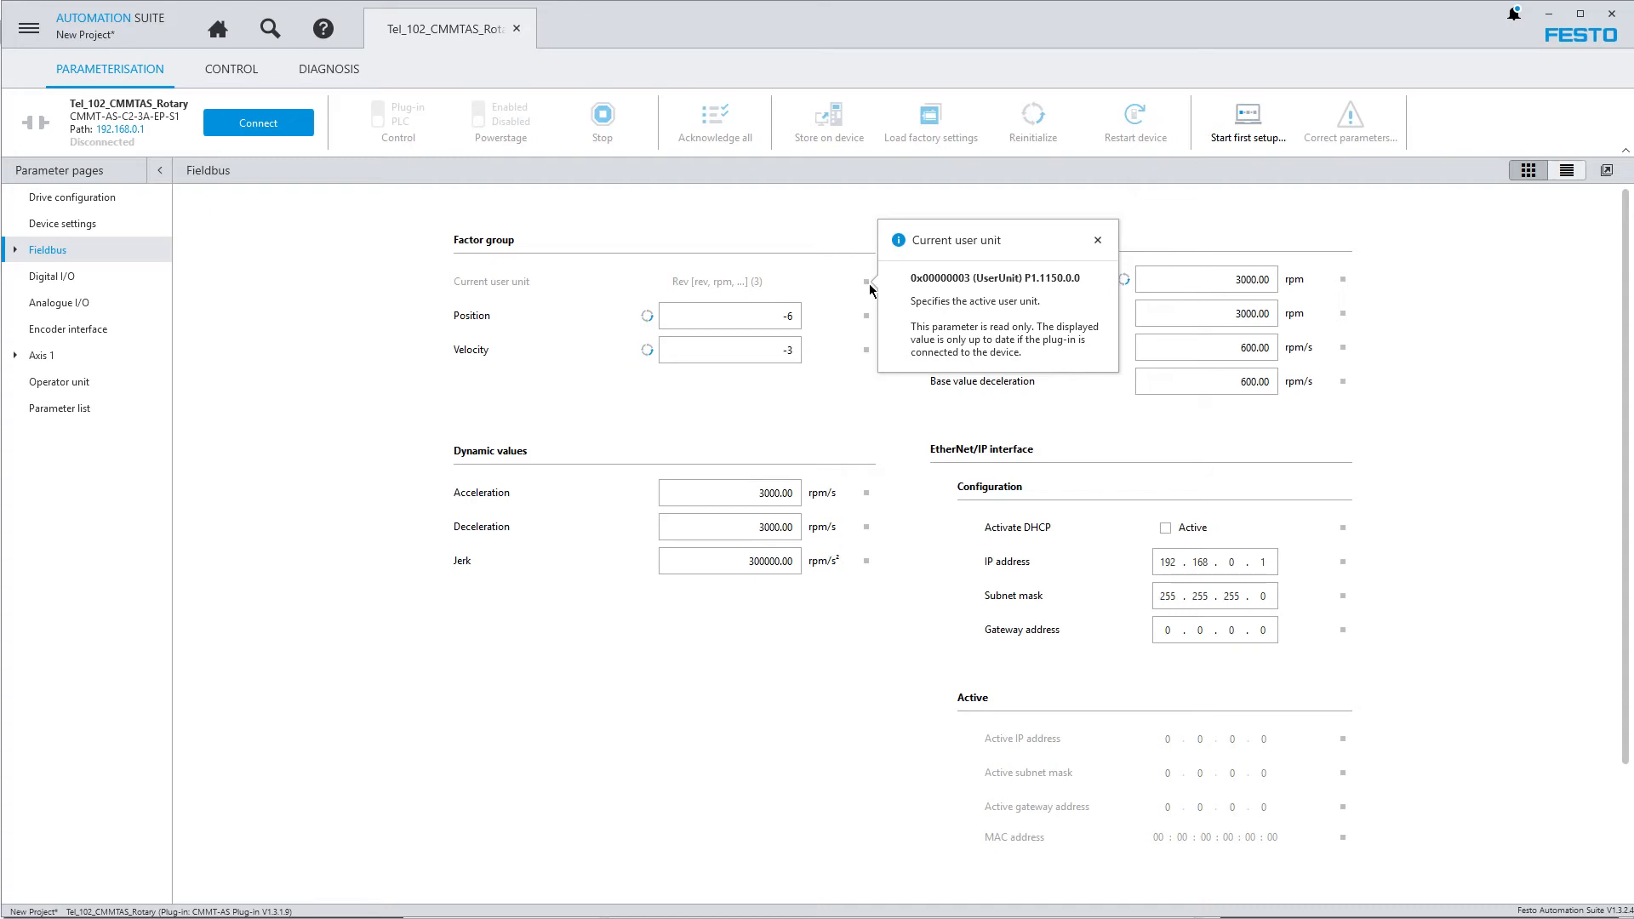
mouse_move(1345, 288)
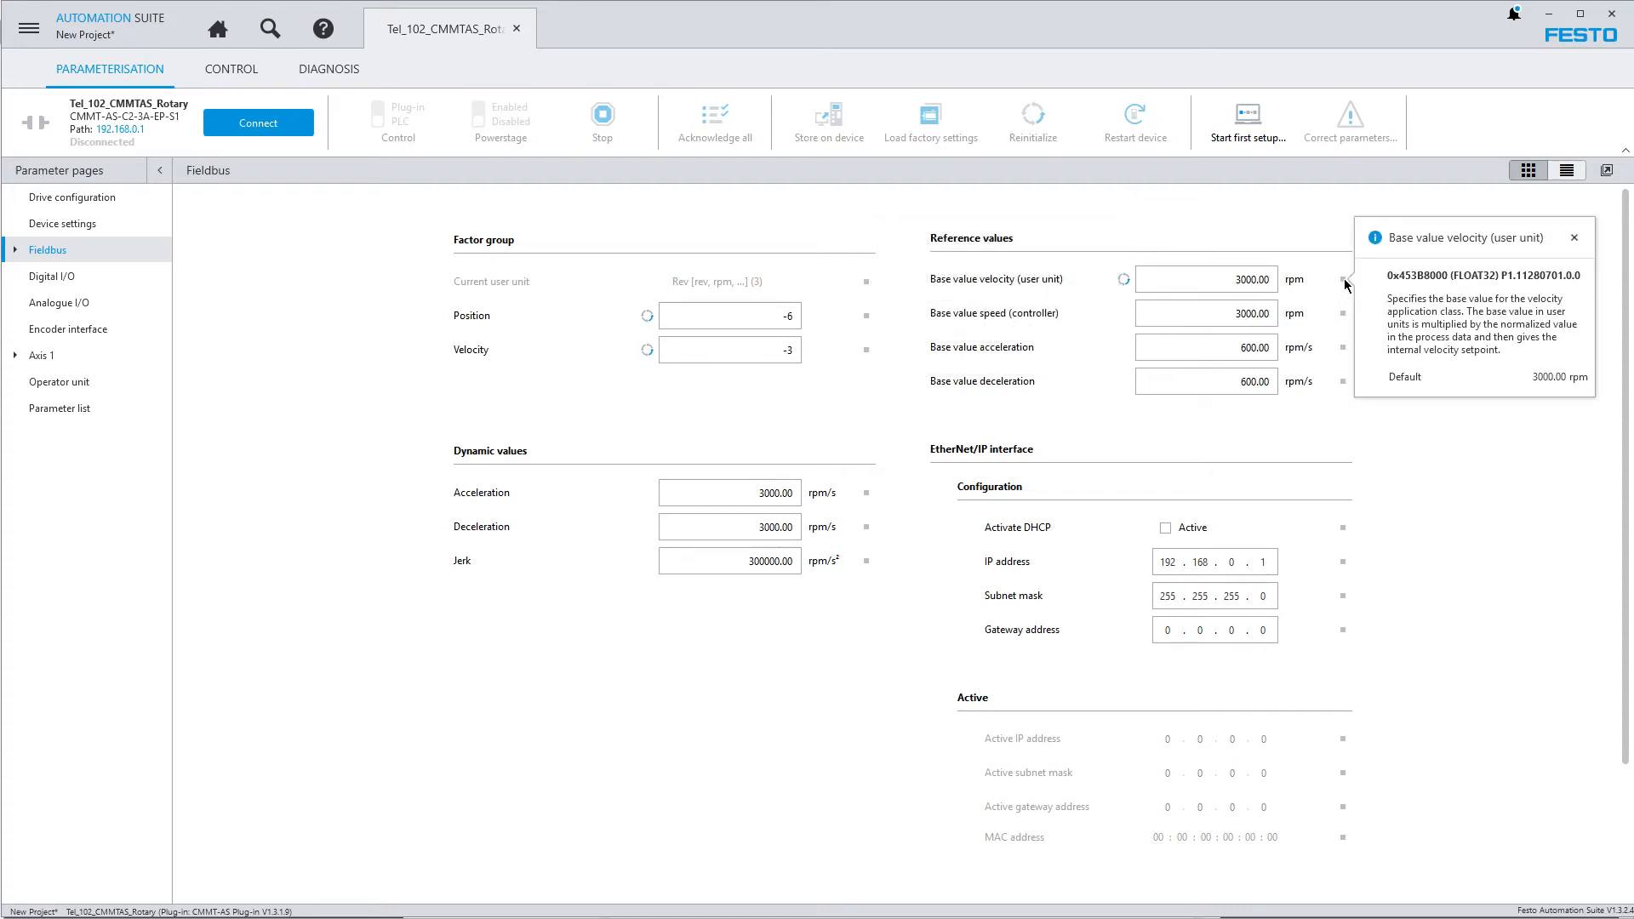
click(1409, 383)
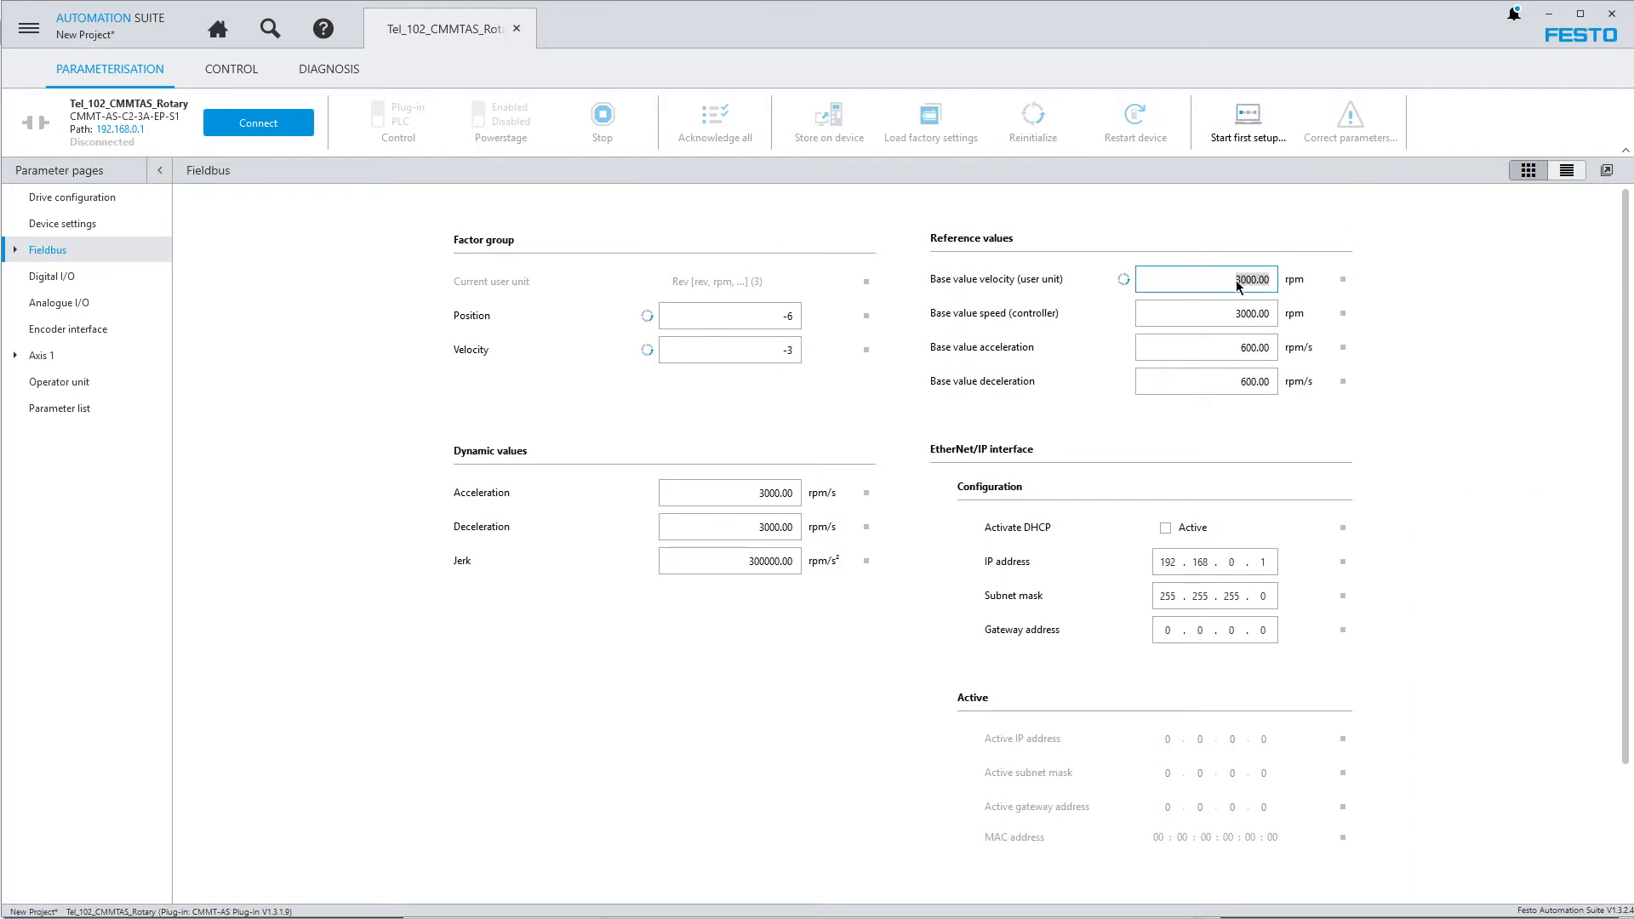
Set the base value velocity (user unit) to 99 rpm and restore its default of 3000 rpm
text(99)
key(Return)
mouse_move(1342, 286)
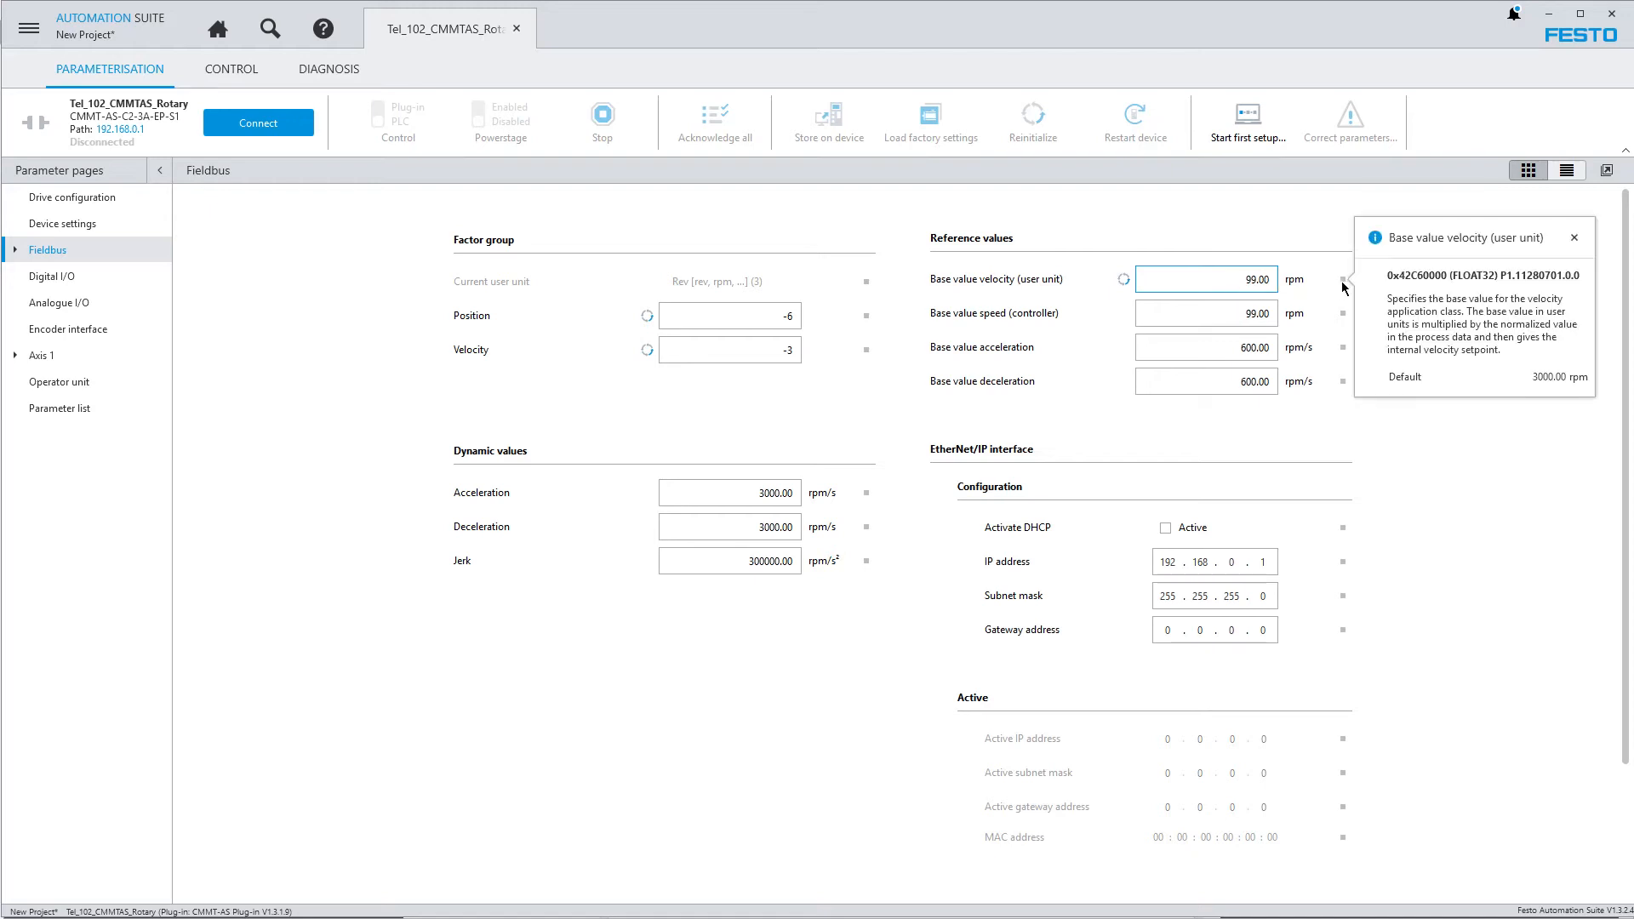
click(1554, 382)
click(1228, 287)
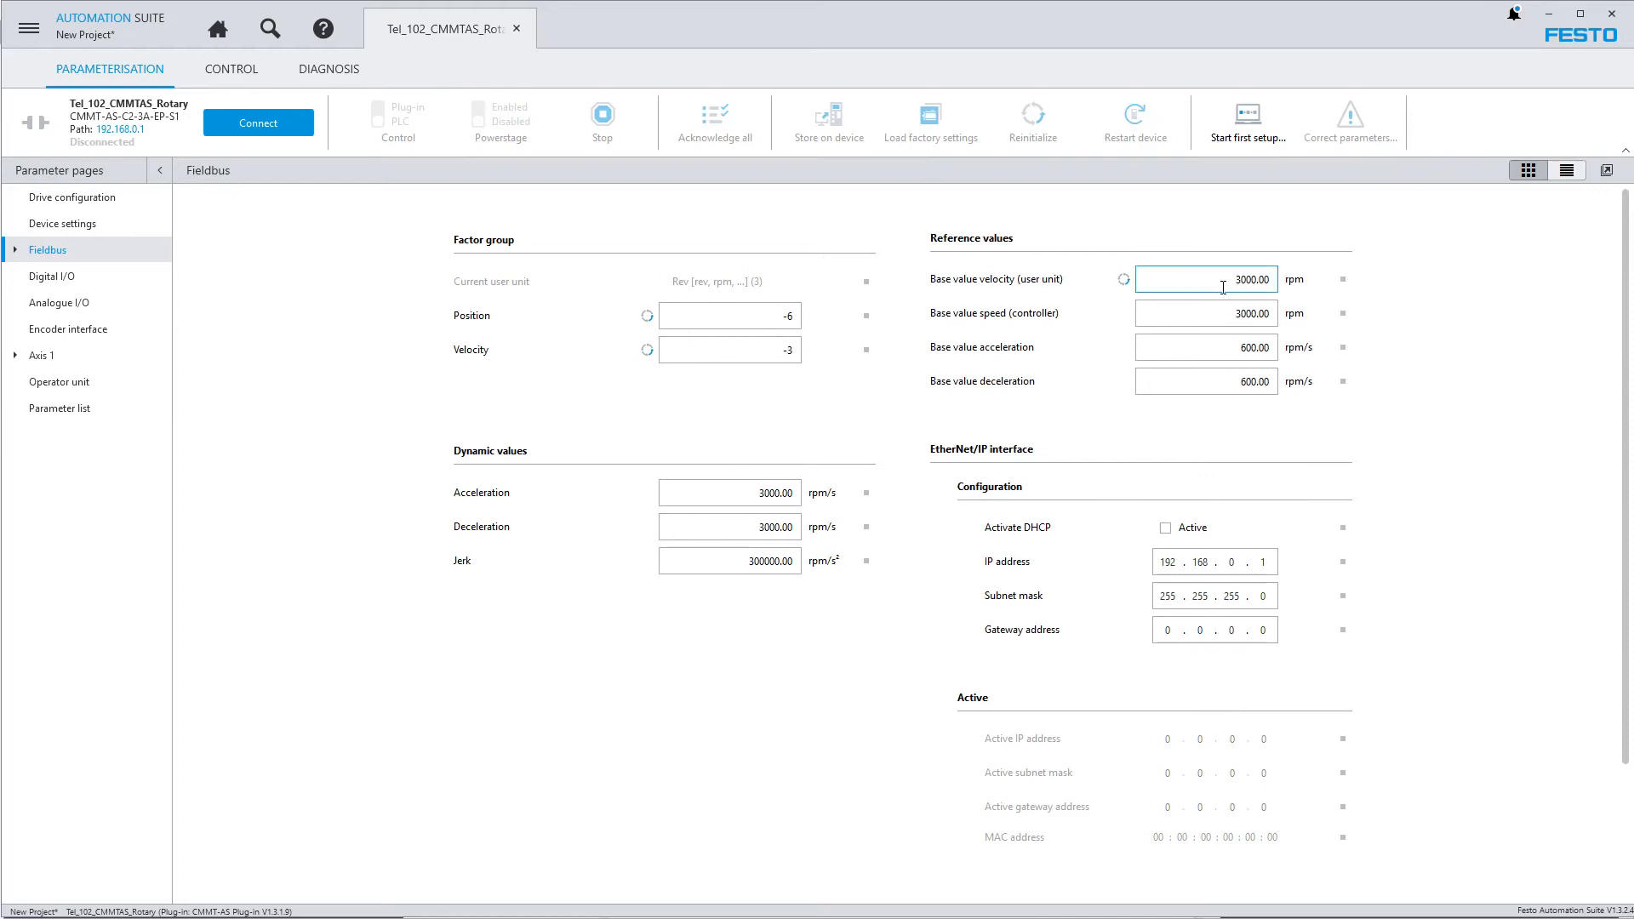
Check the selected motor's maximum rotation velocity in the drive configuration
click(89, 199)
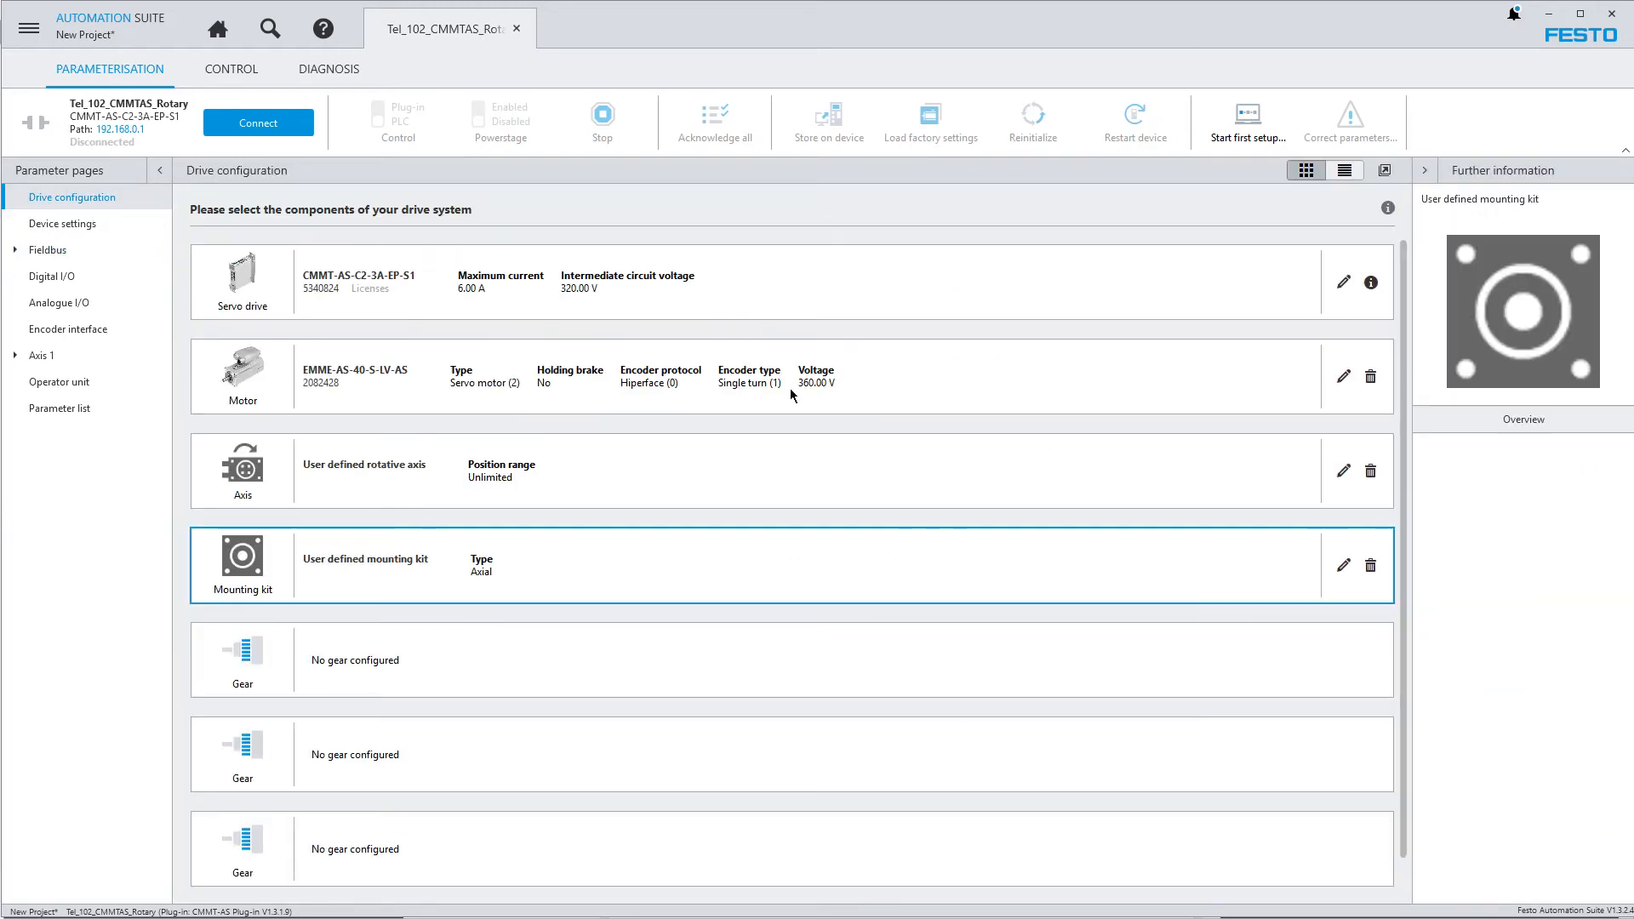
click(1343, 378)
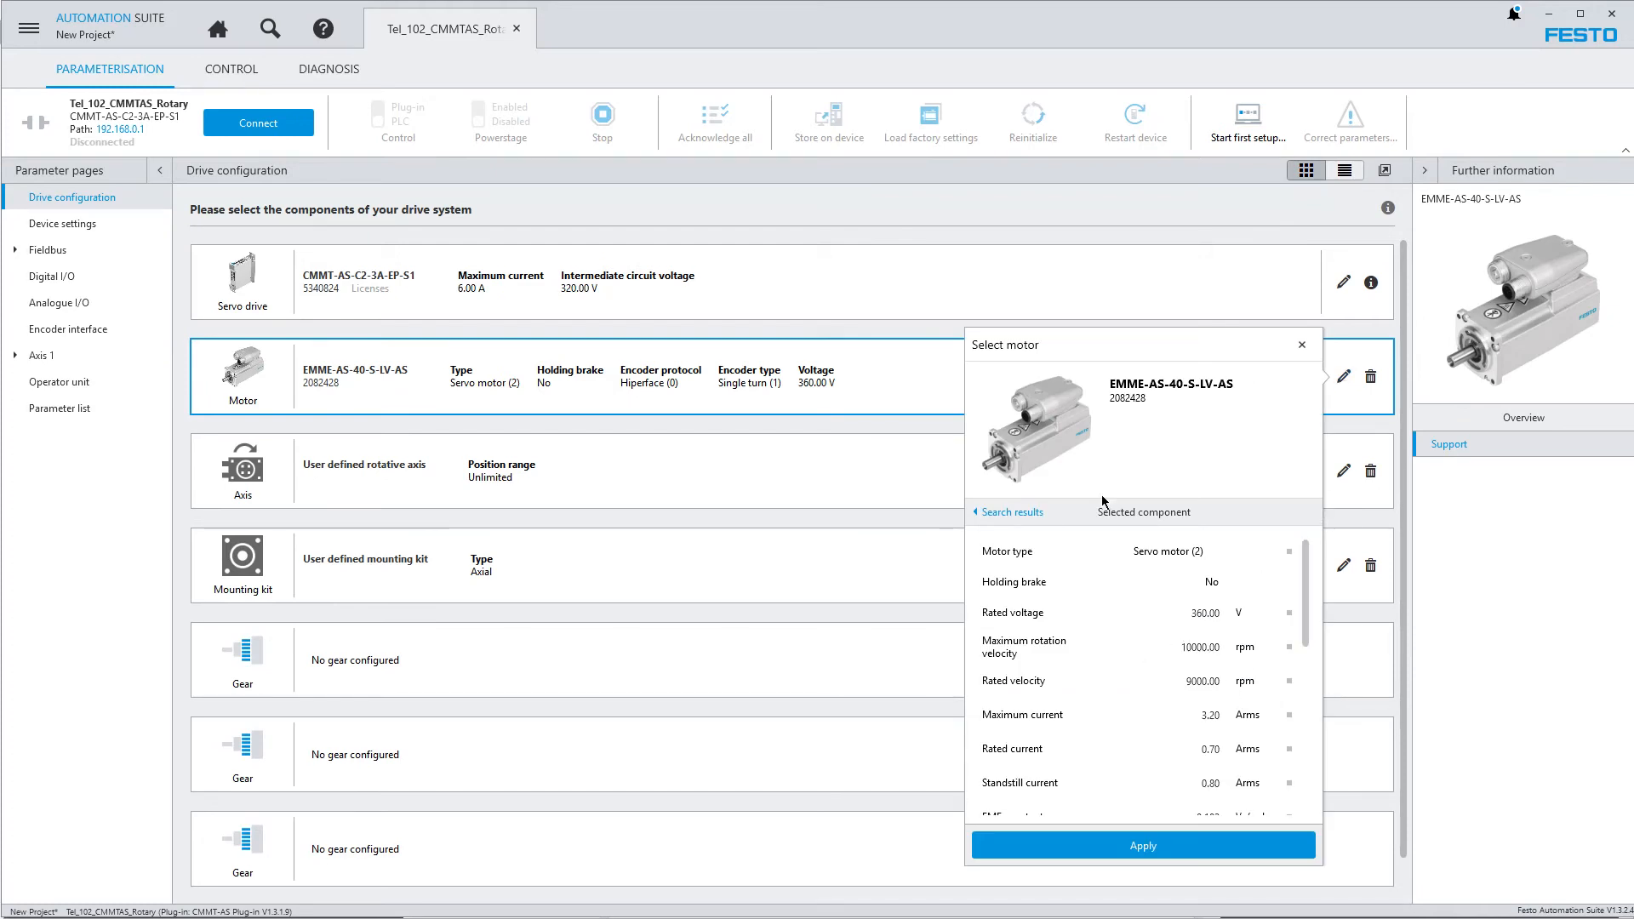
click(1302, 344)
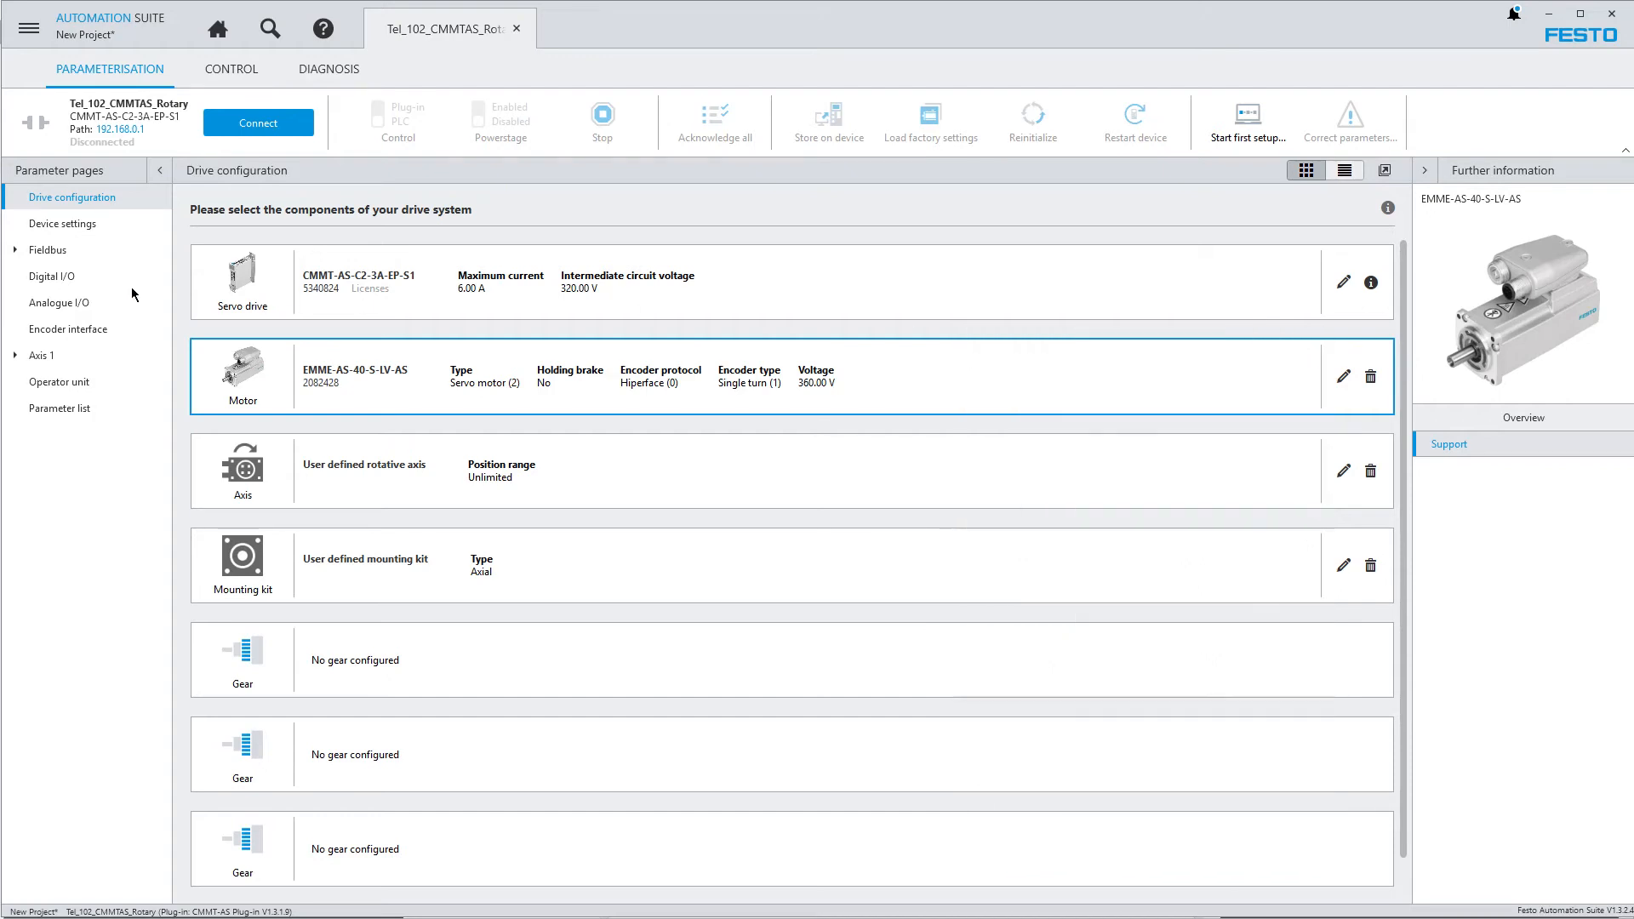
Set the base value velocity (user unit) in the fieldbus reference values to 10000 rpm
click(49, 256)
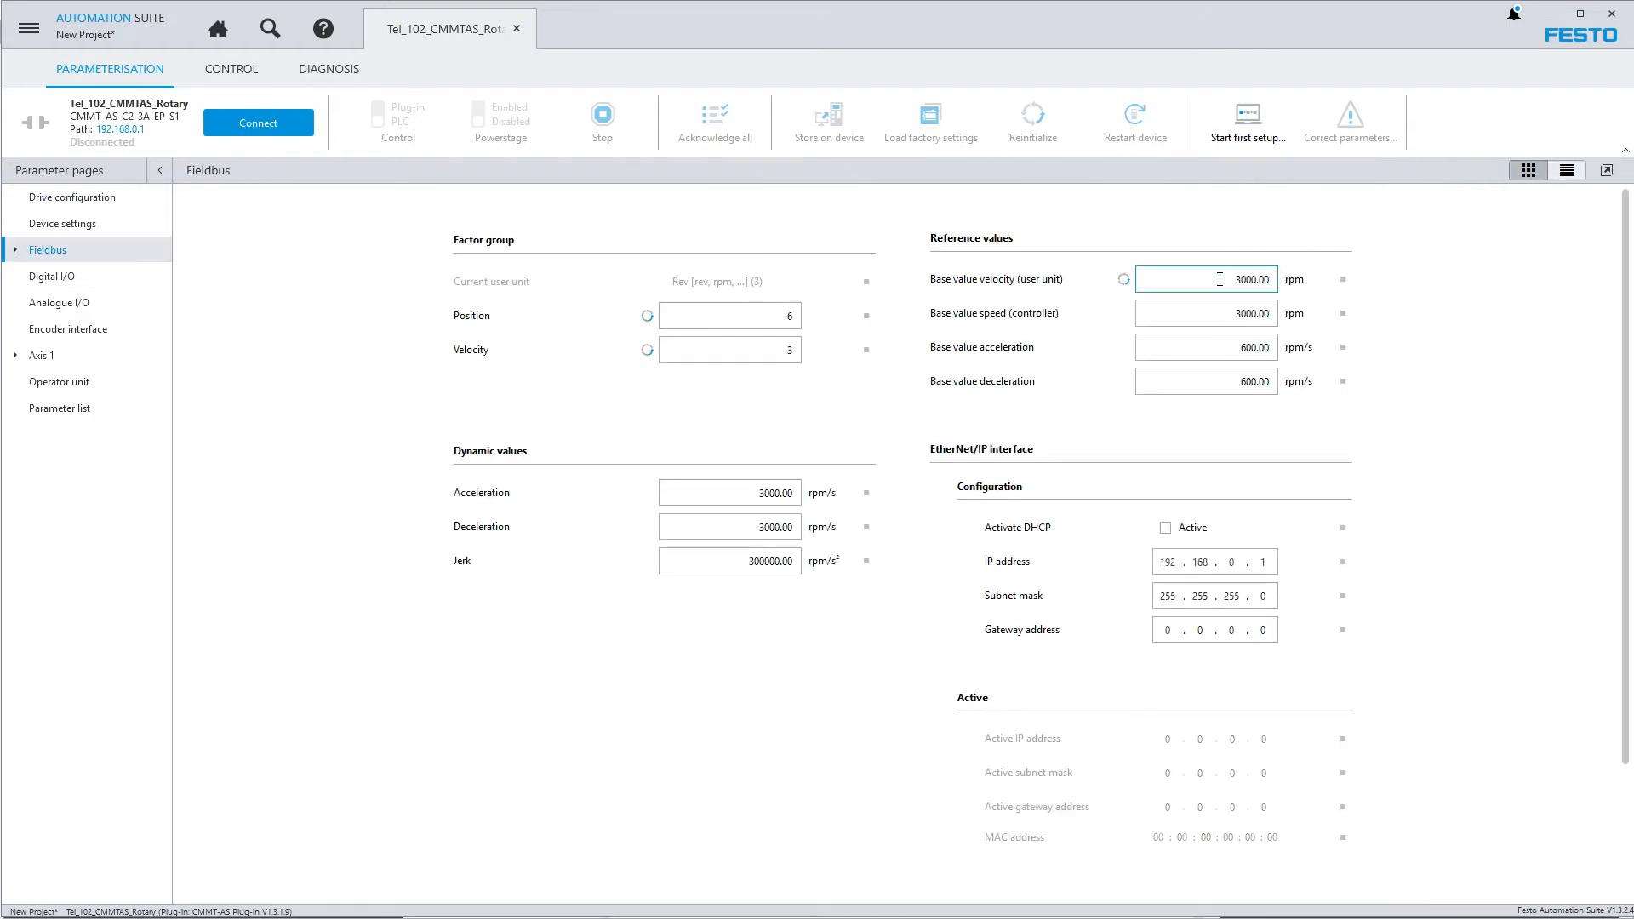
double_click(1219, 279)
text(10000)
key(Return)
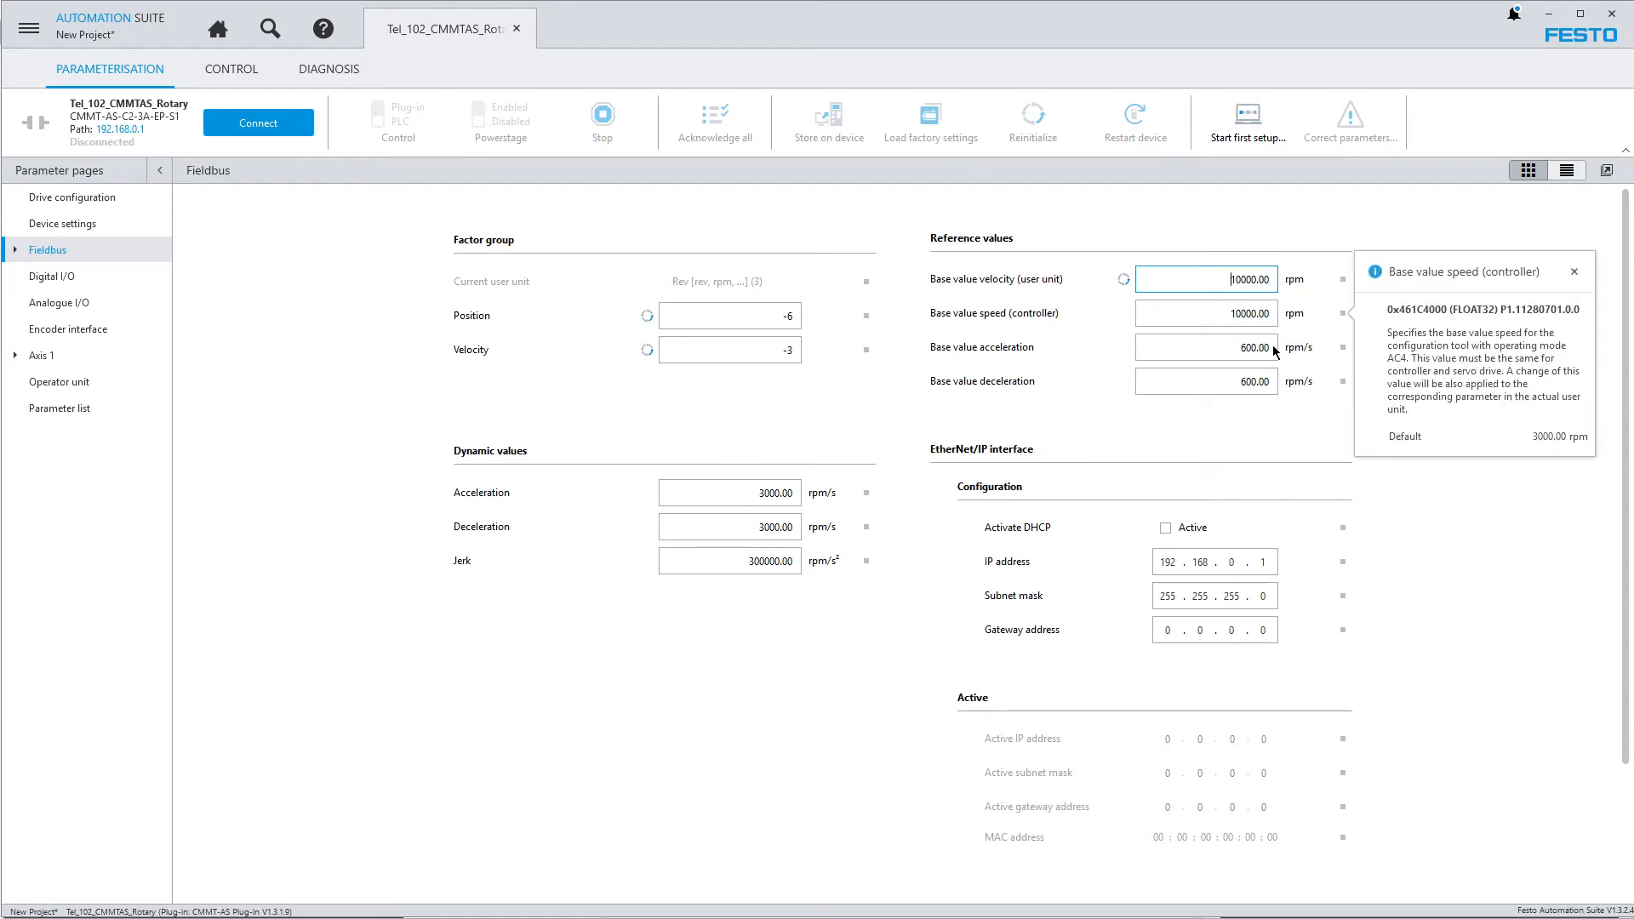
click(1224, 314)
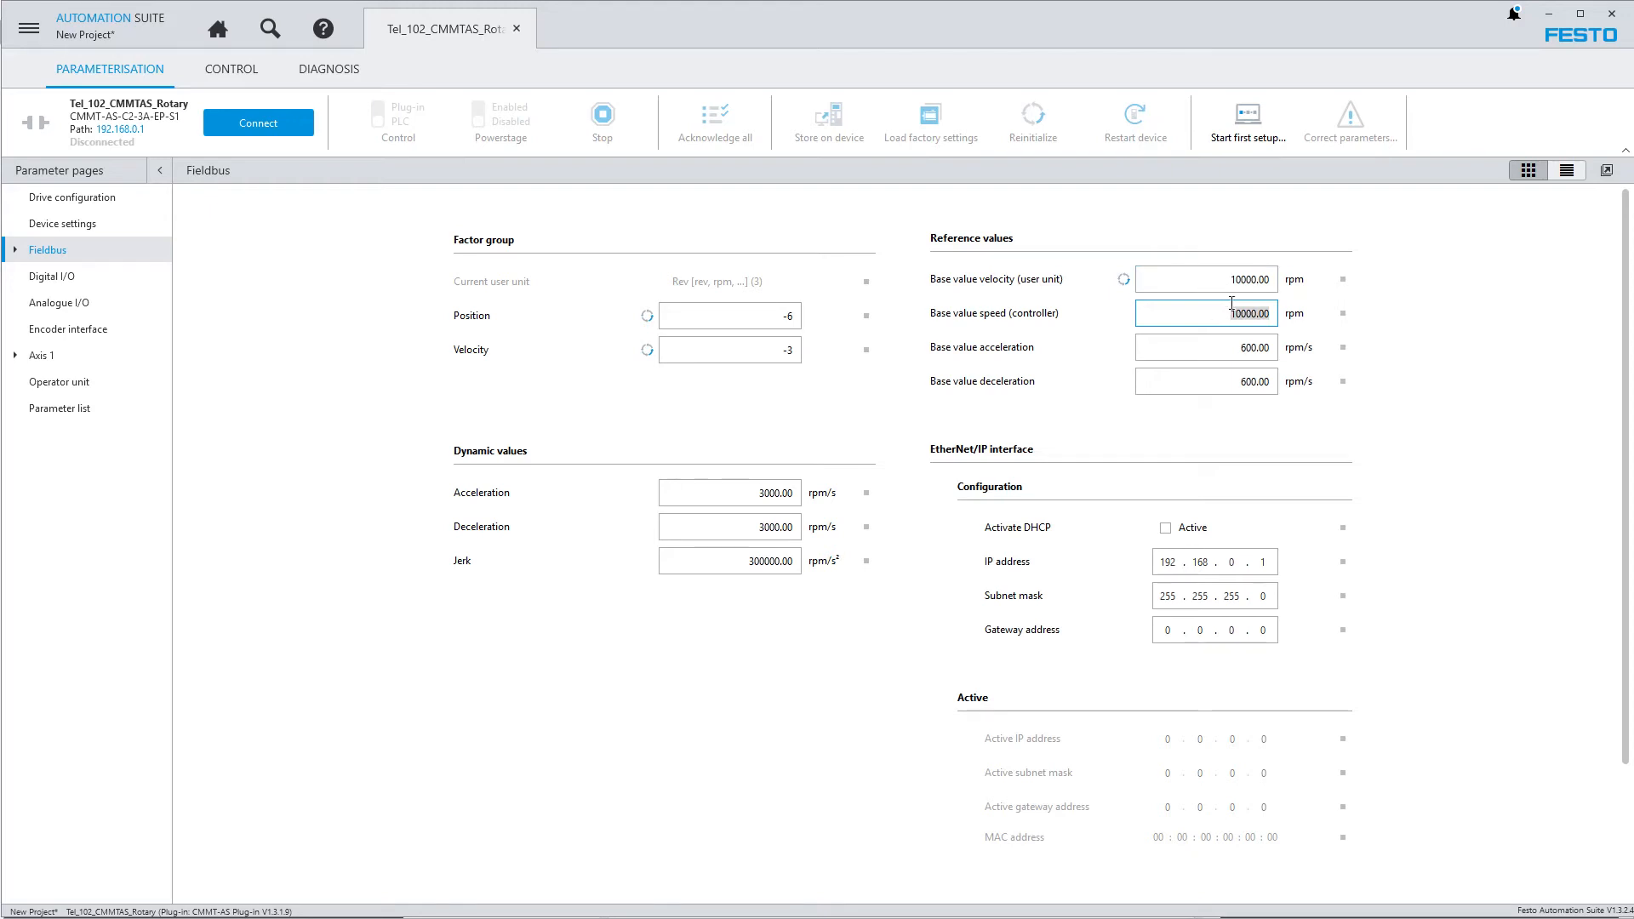
Set both the acceleration and the deceleration in the fieldbus dynamic values to 500 rpm/s
click(864, 495)
click(739, 501)
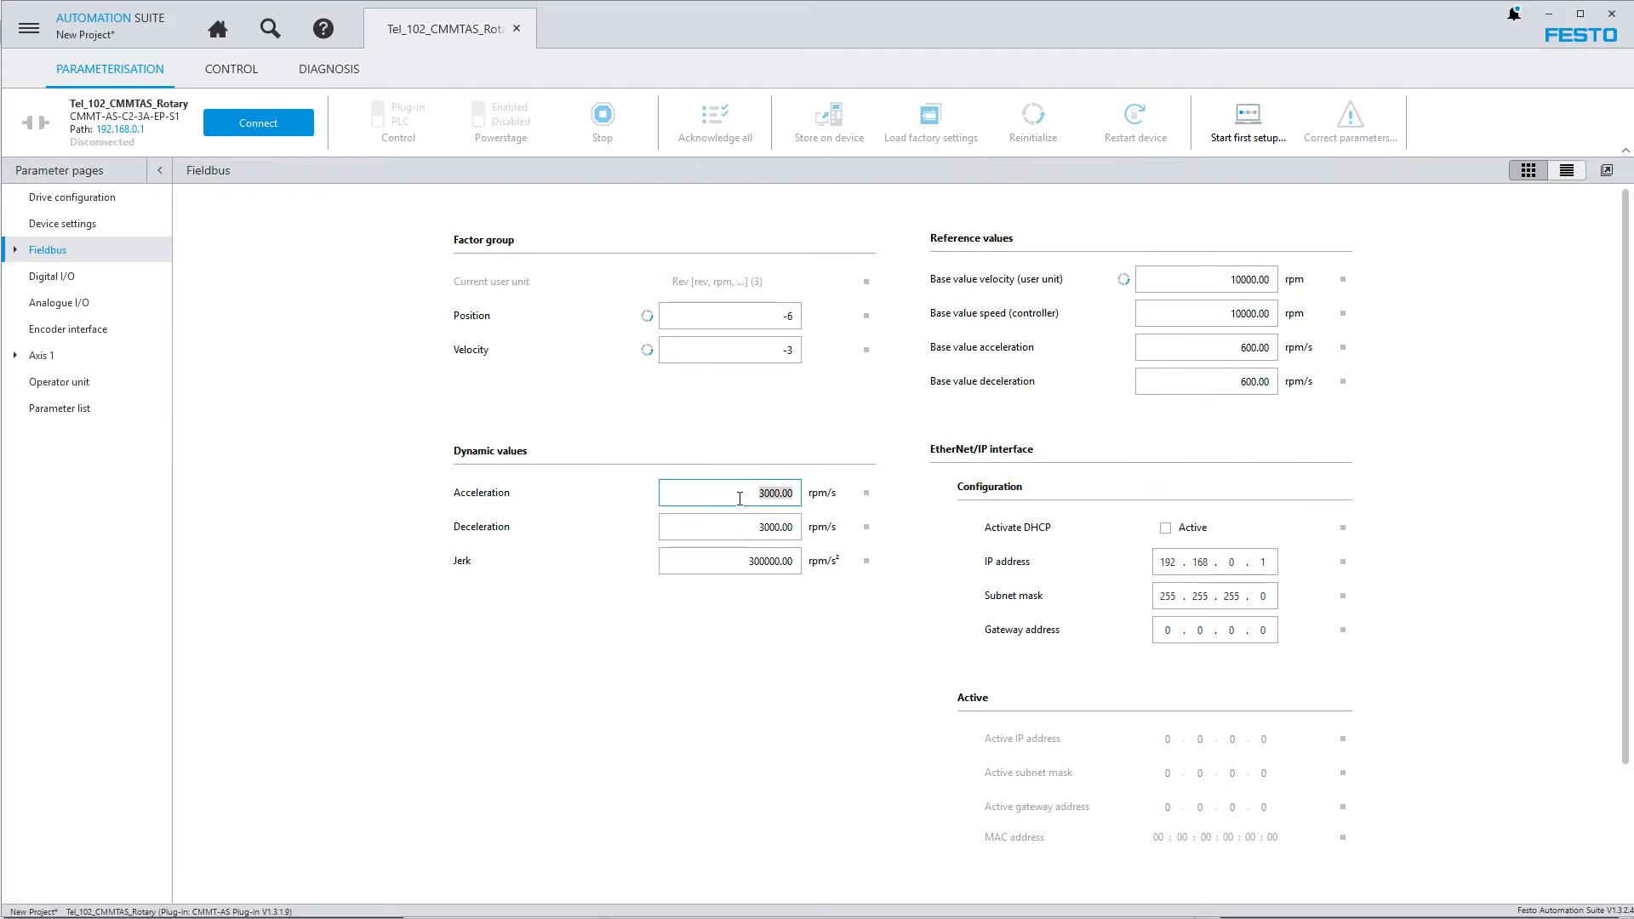
key(BackSpace)
text(500)
click(739, 527)
text(500.00)
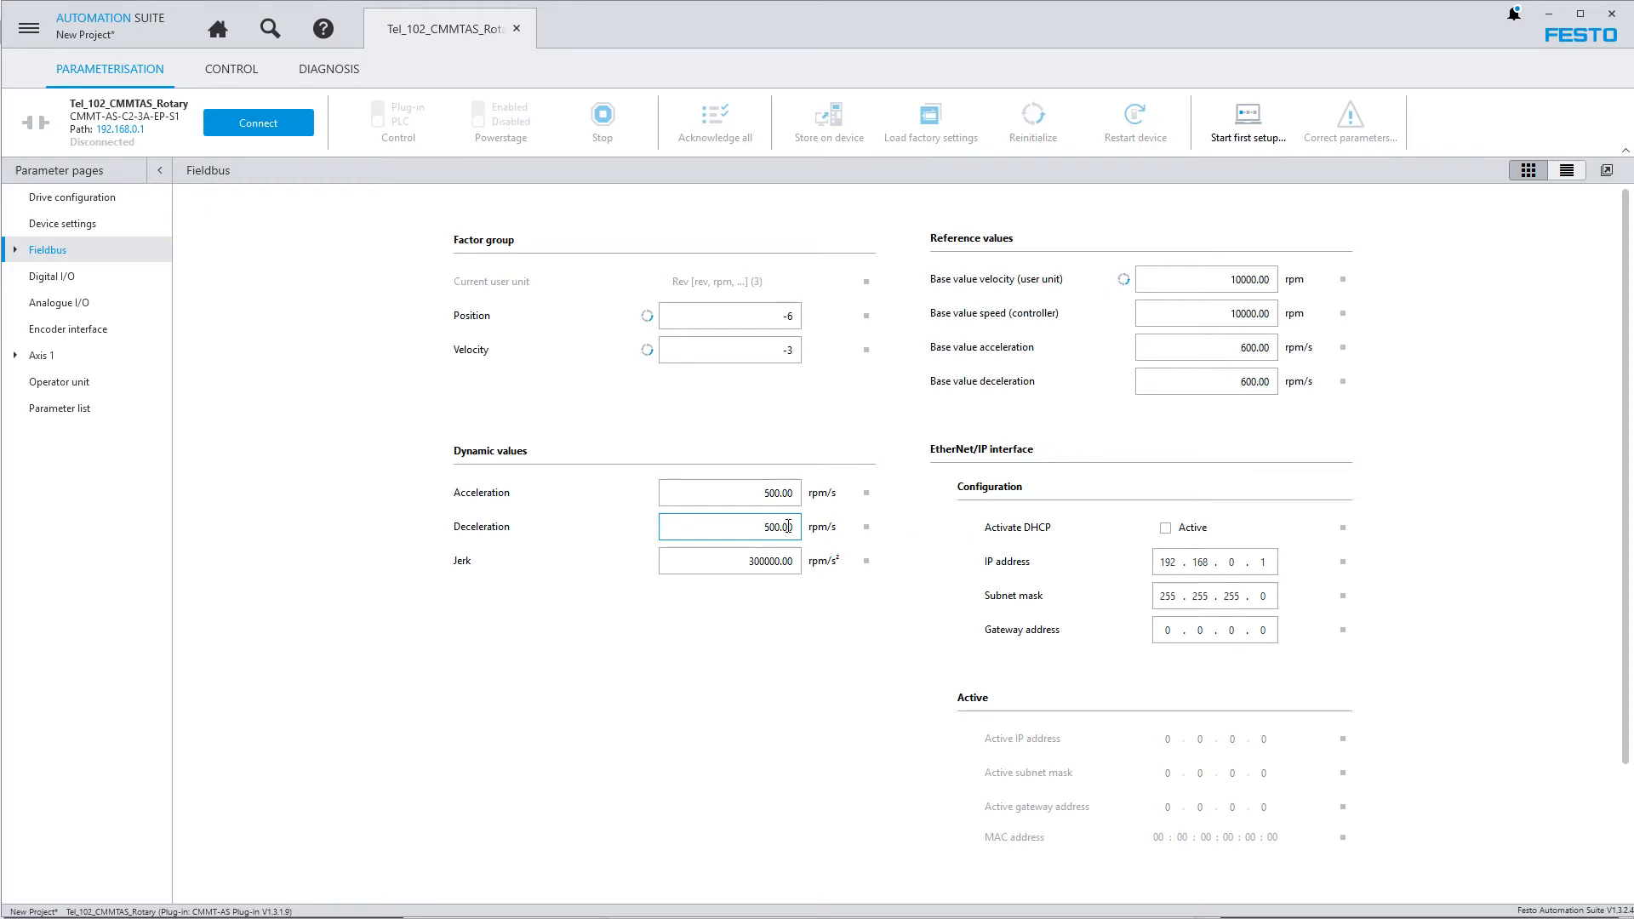
click(703, 560)
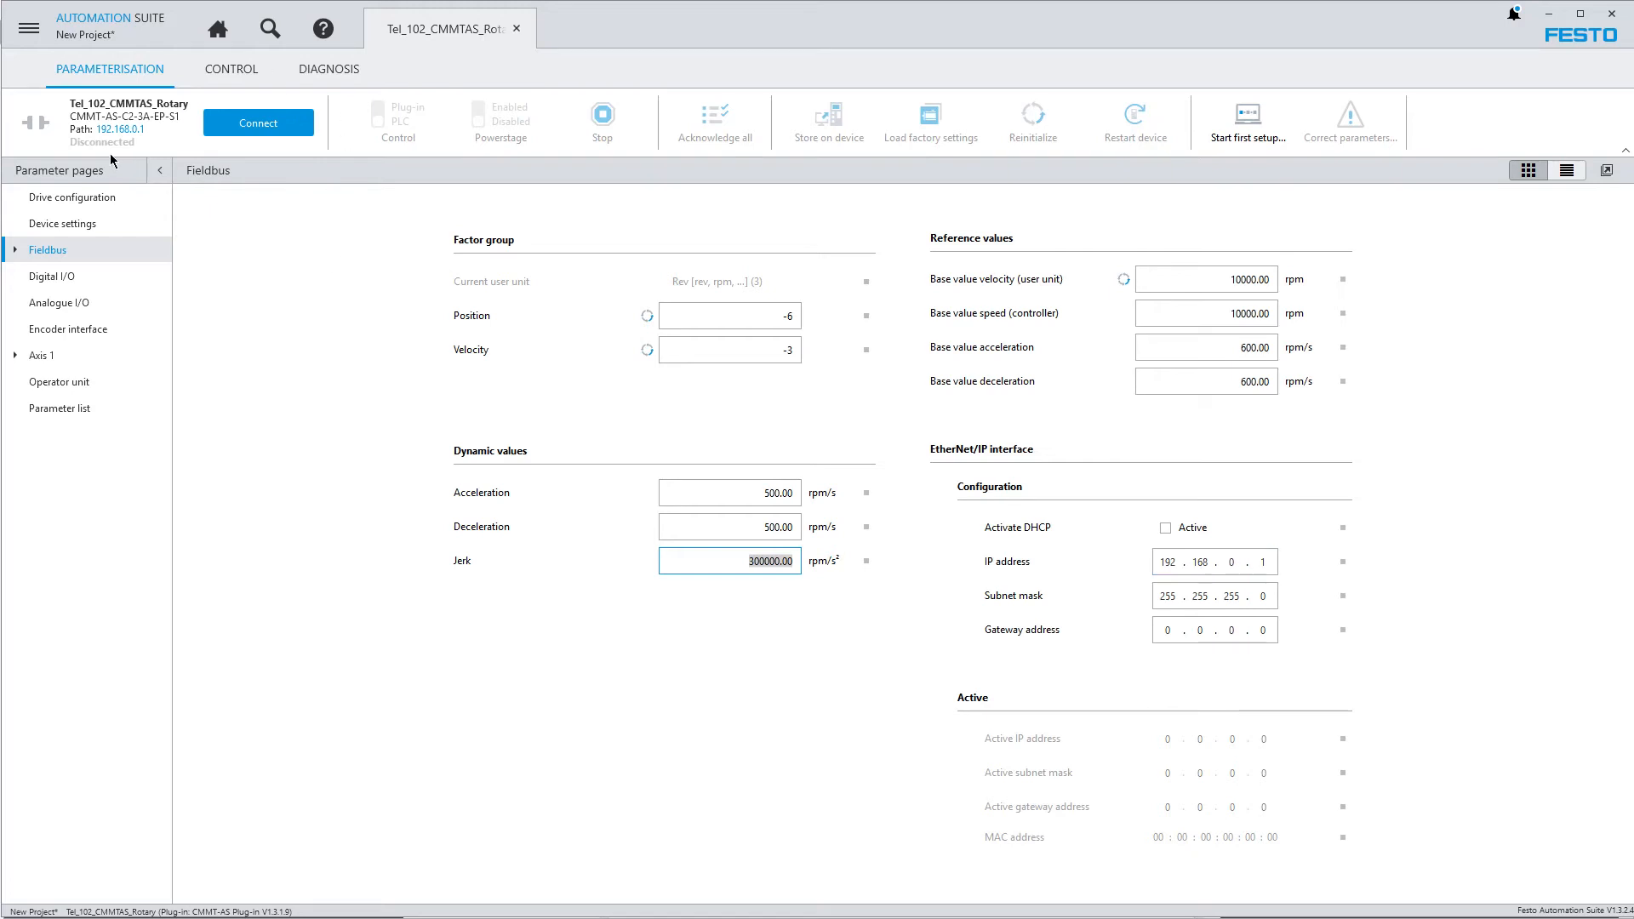
Check the network addresses in the device scan and set the drive's EtherNet/IP address to 192.168.1.185
click(271, 29)
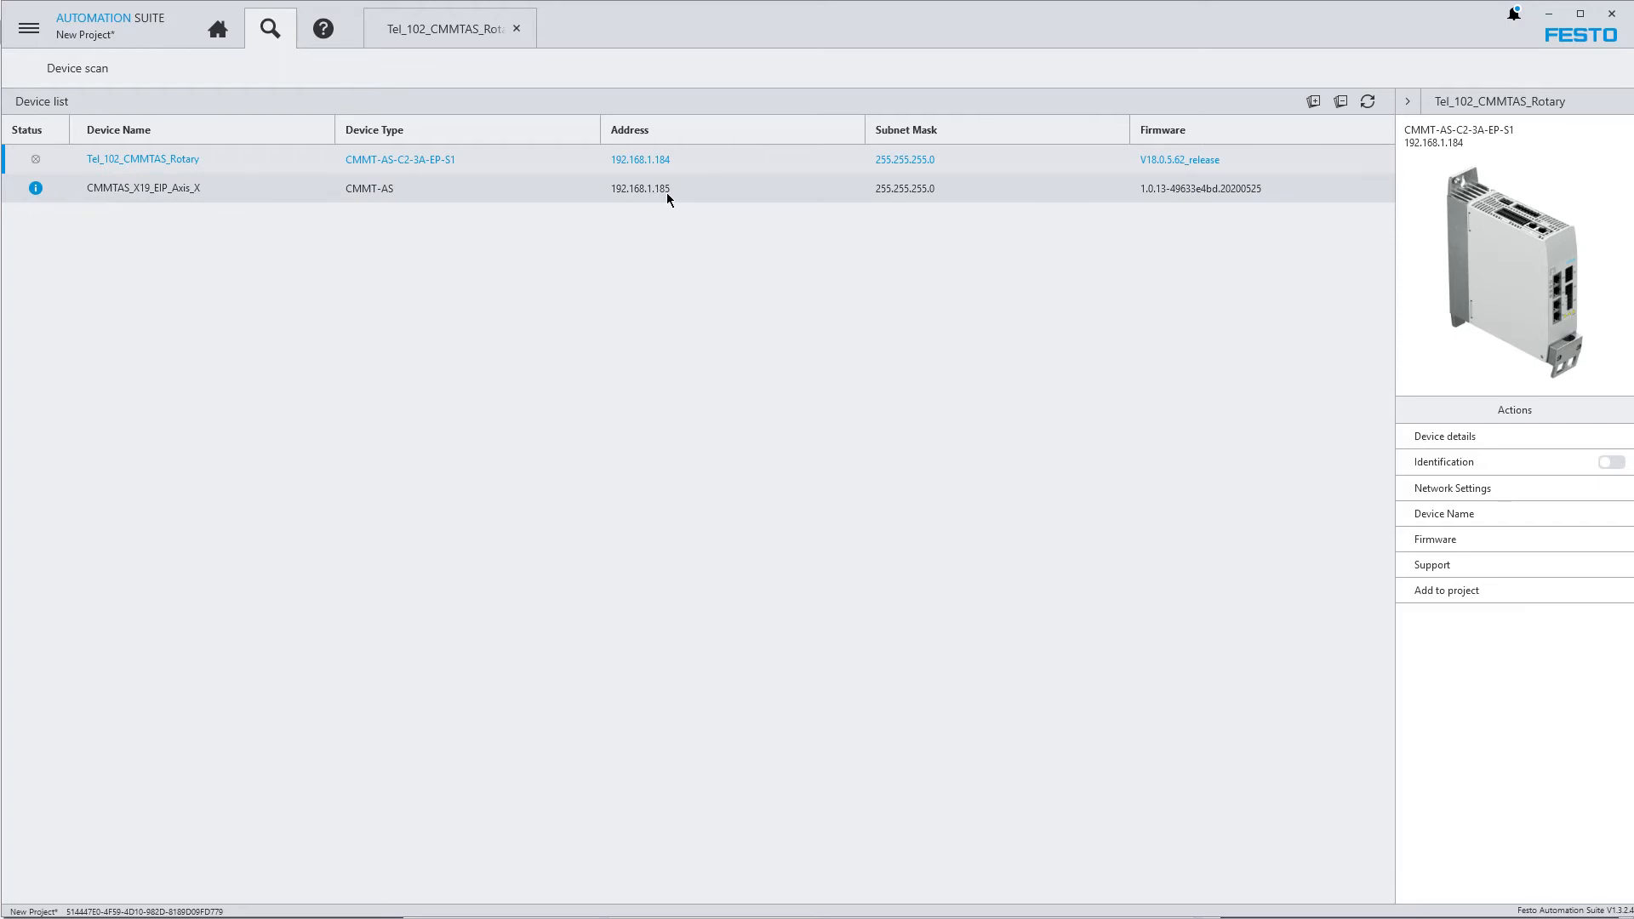
click(416, 31)
click(1231, 561)
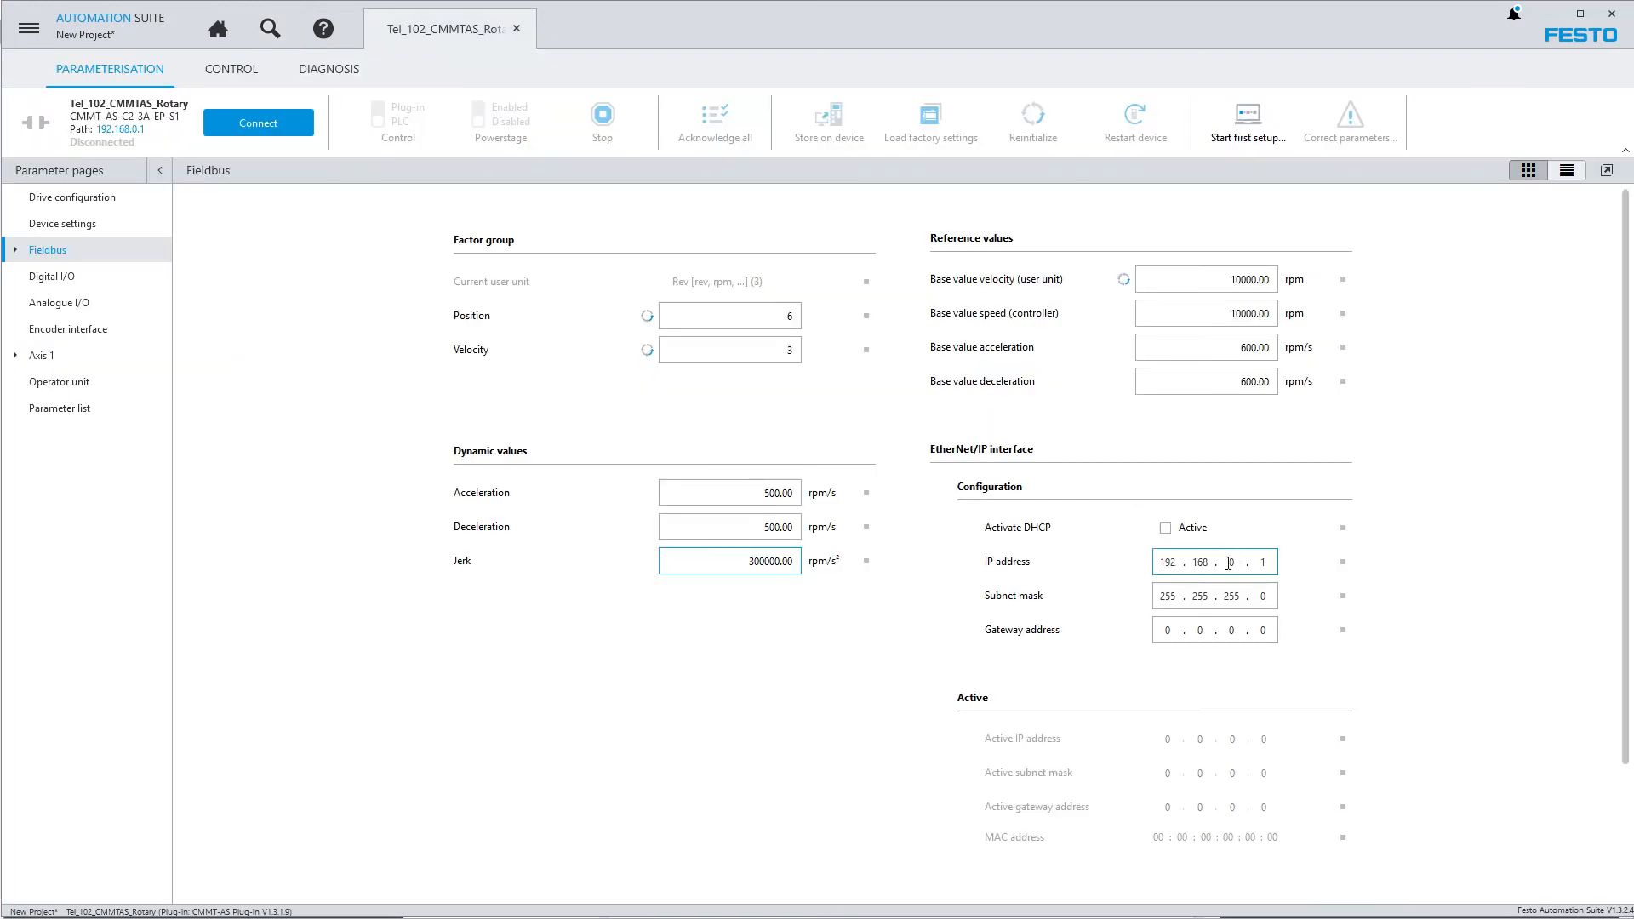
text(1)
key(period)
text(85)
key(Tab)
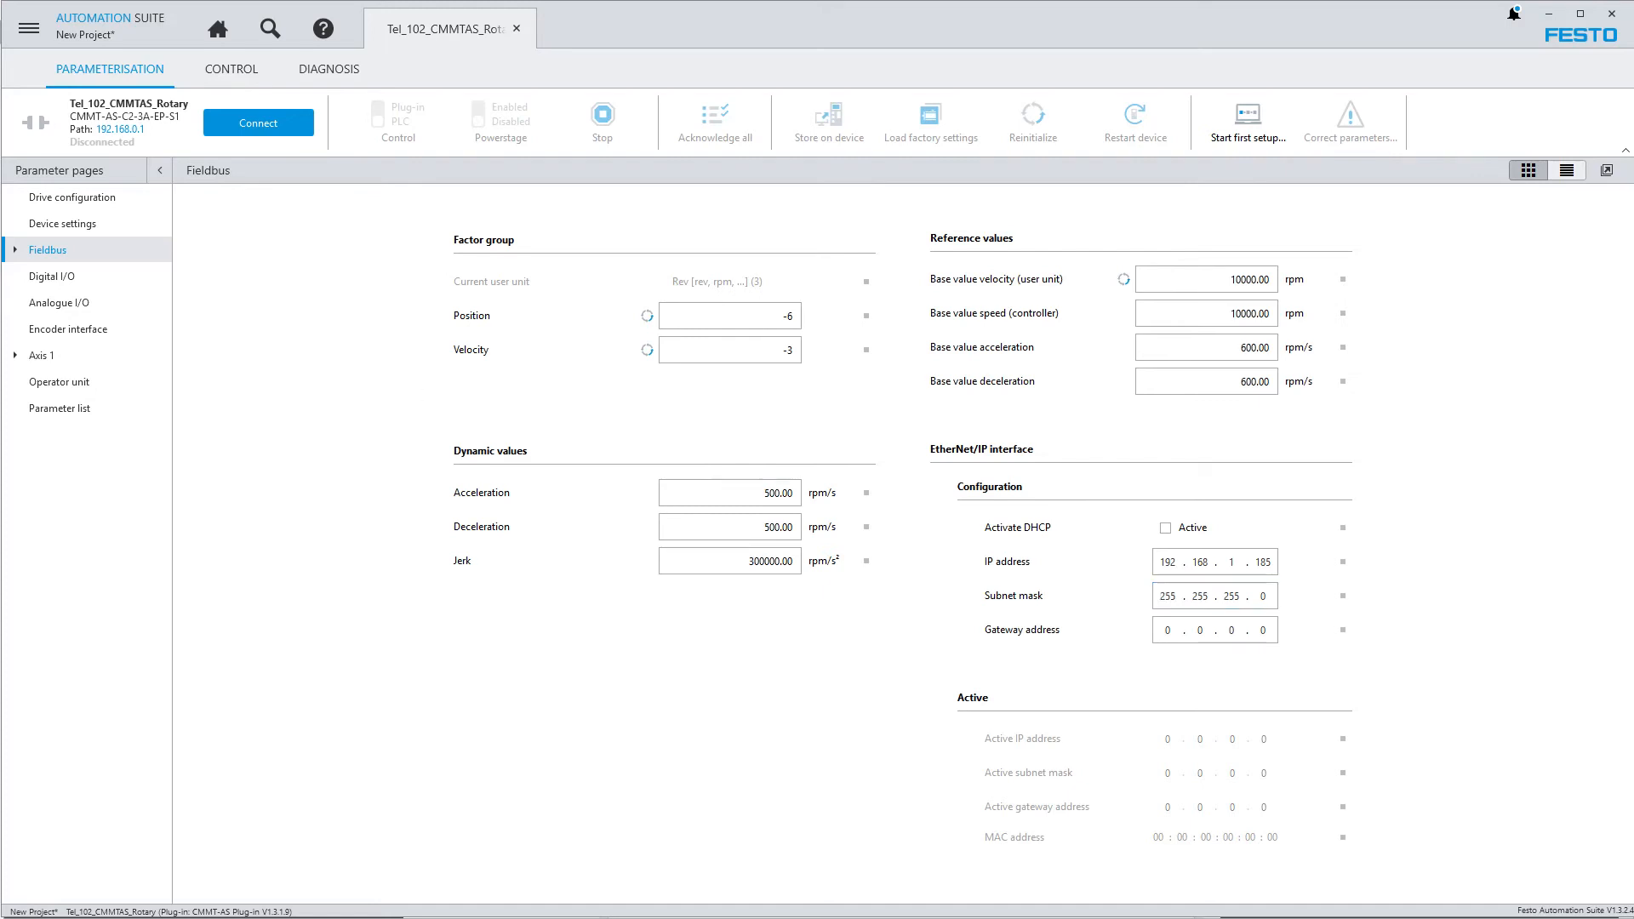
Set the device communication path to the available Tel_102_CMMTAS_Rotary drive at 192.168.1.184
click(120, 129)
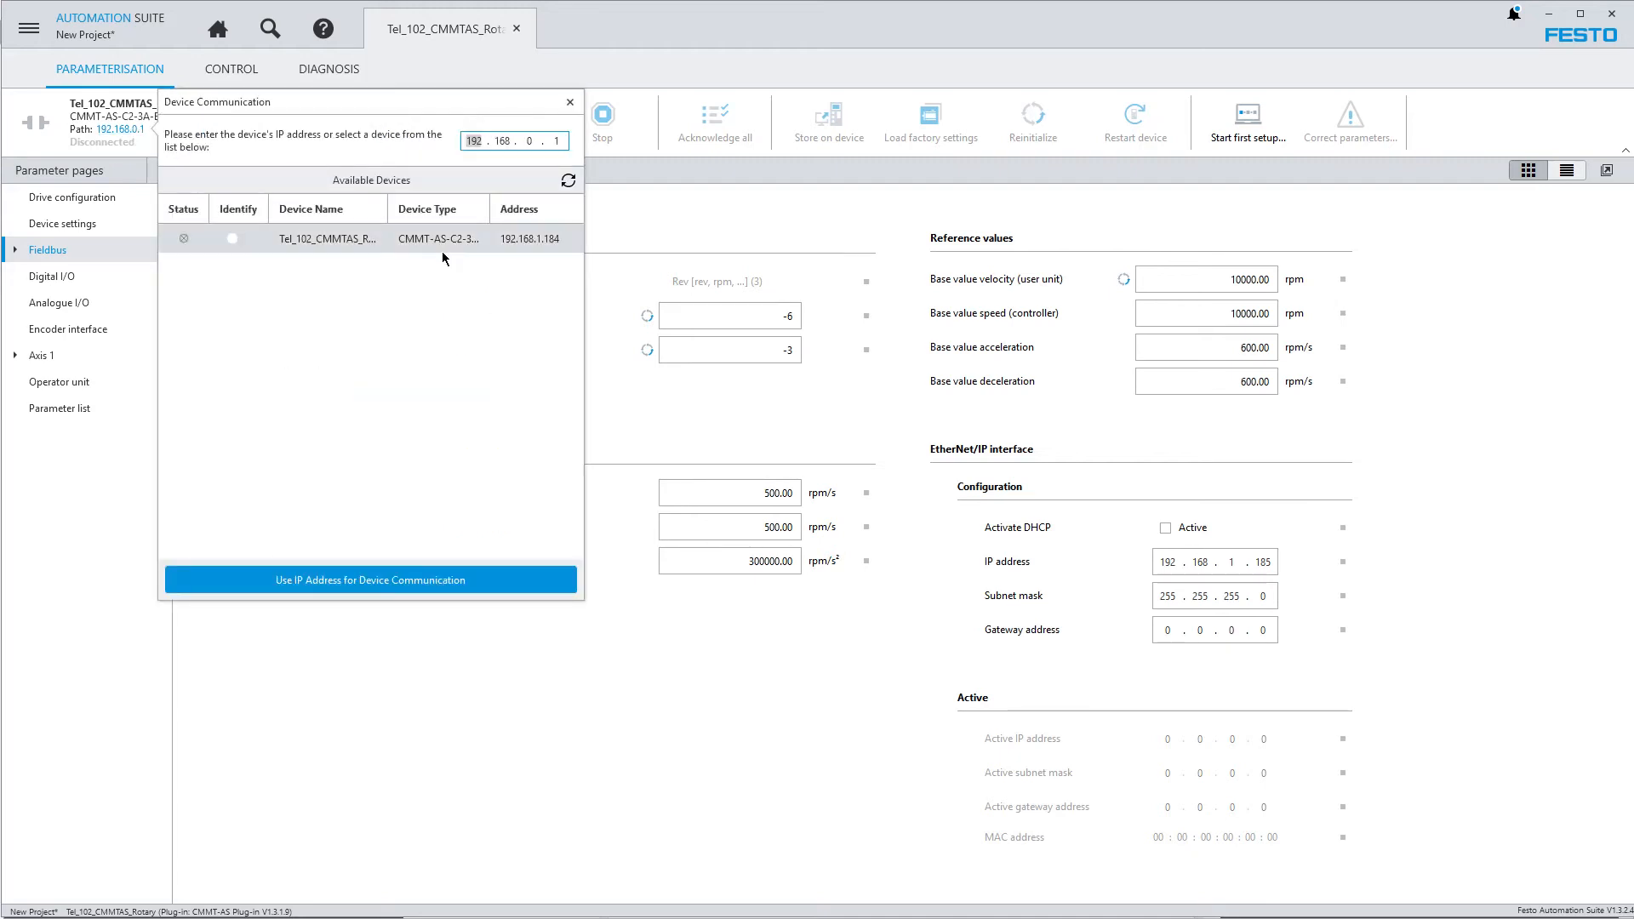
click(386, 240)
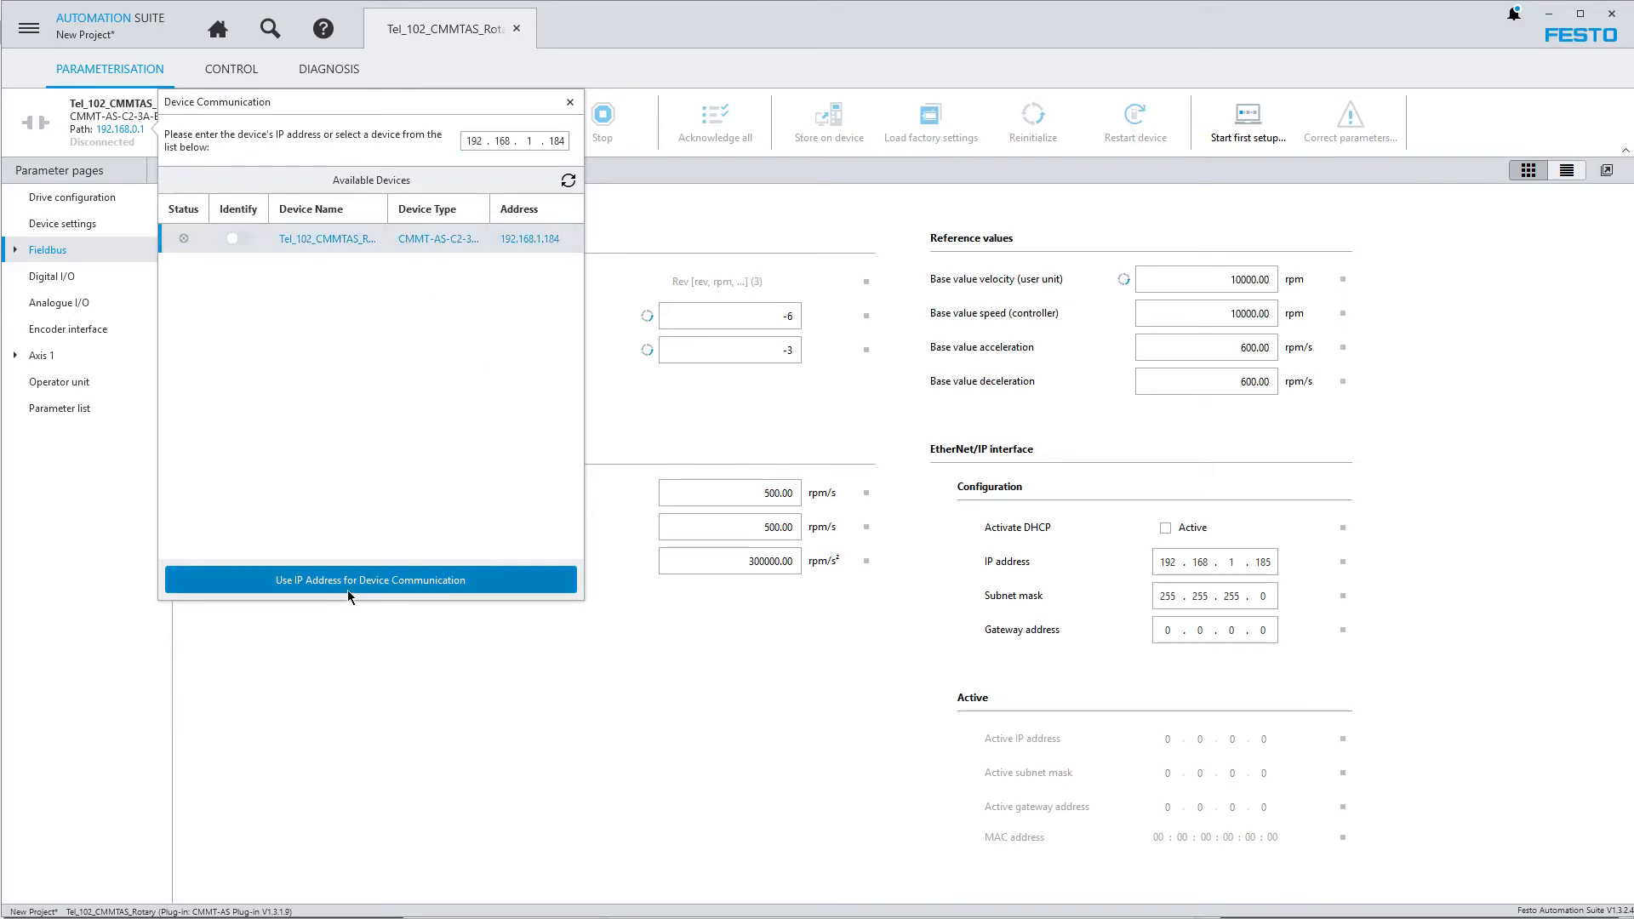
click(411, 585)
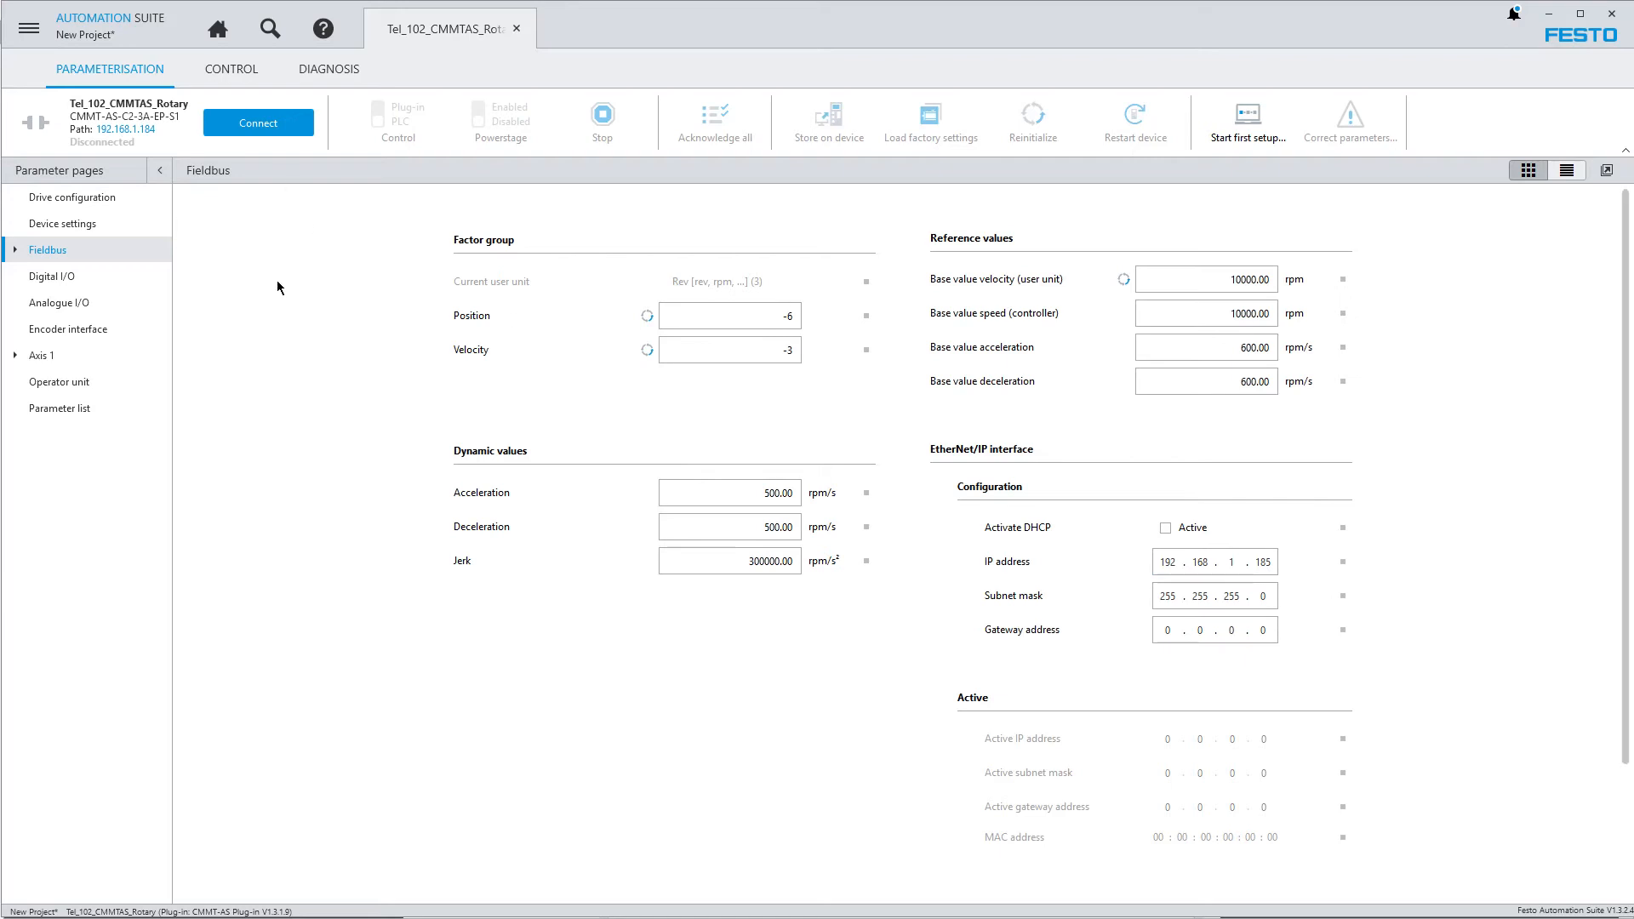
Review the digital I/O, analogue I/O, encoder interface and gearbox parameter pages
click(53, 281)
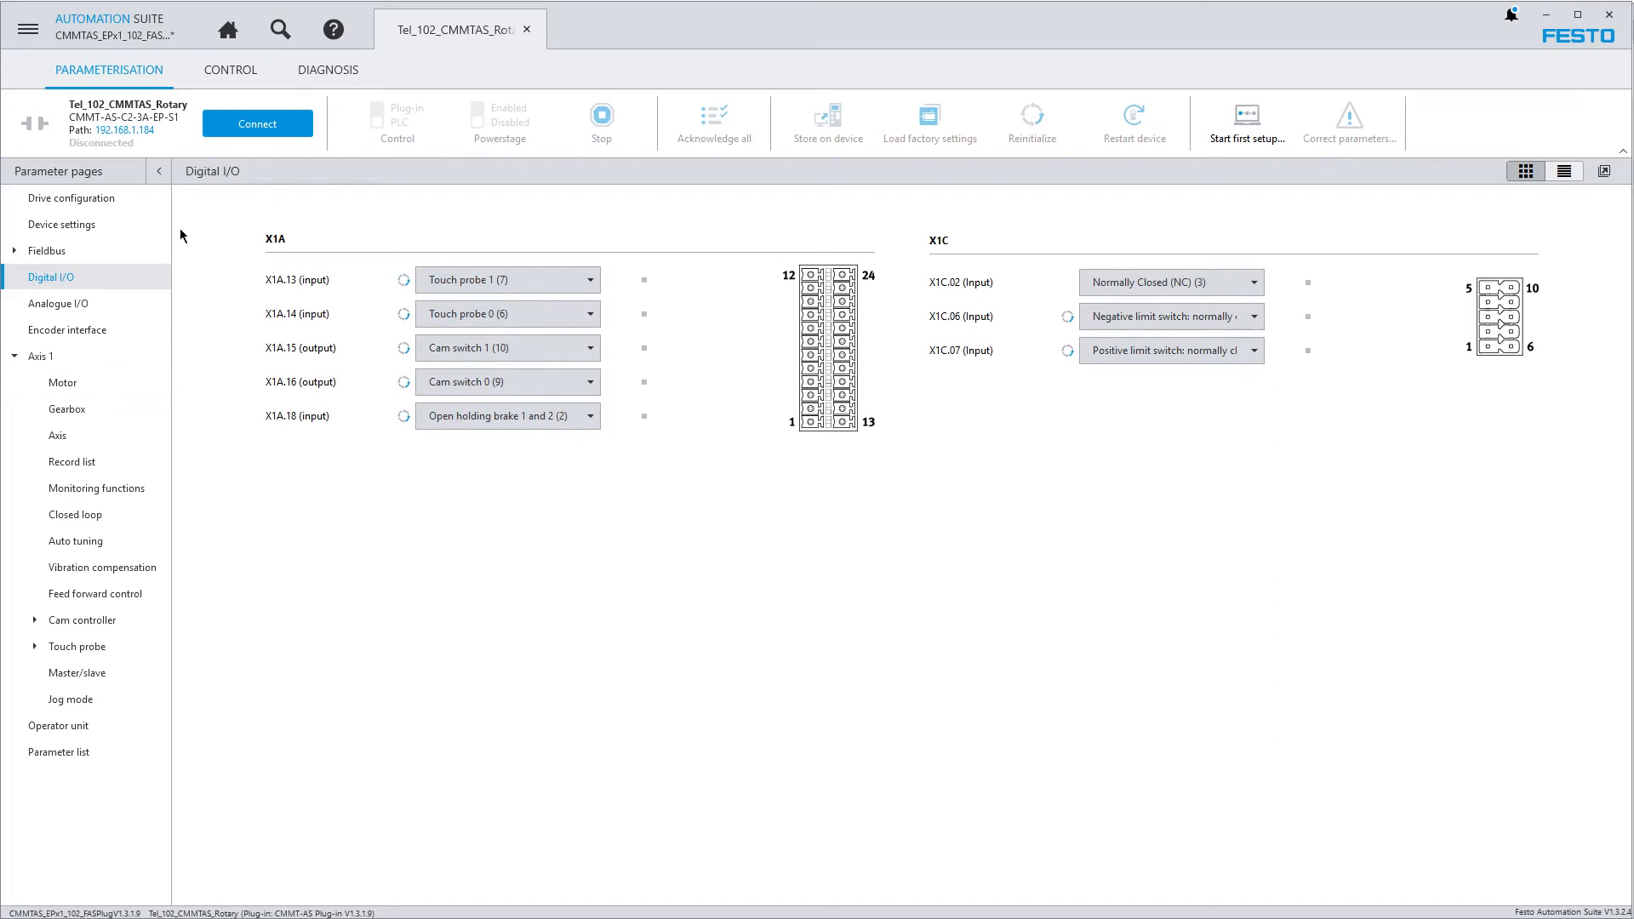
click(53, 311)
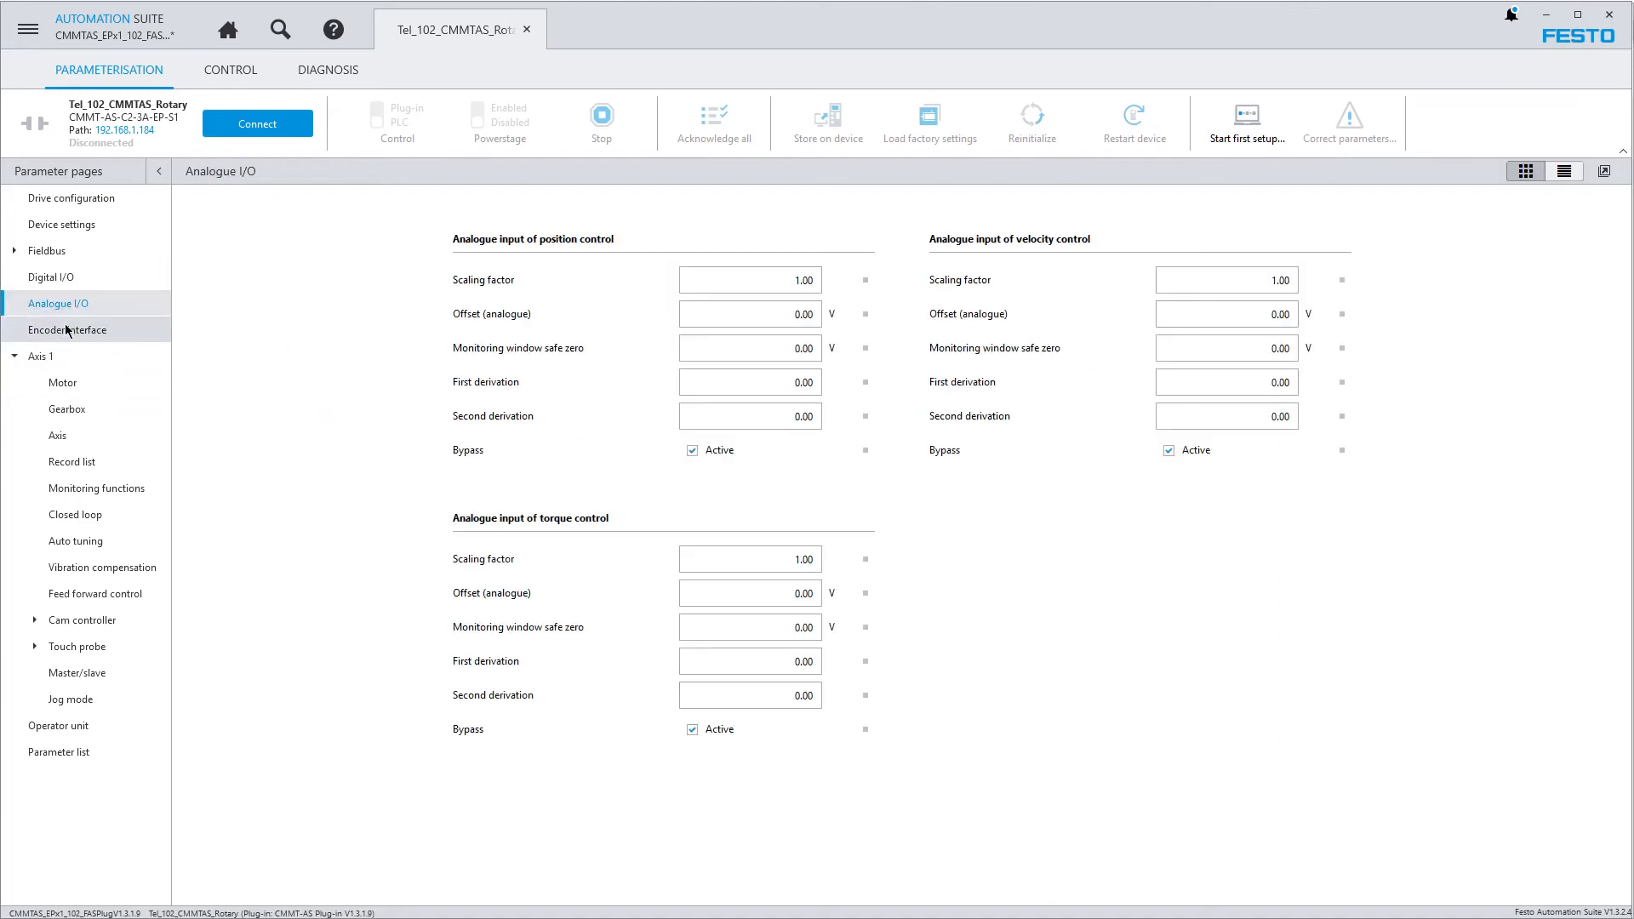
click(66, 330)
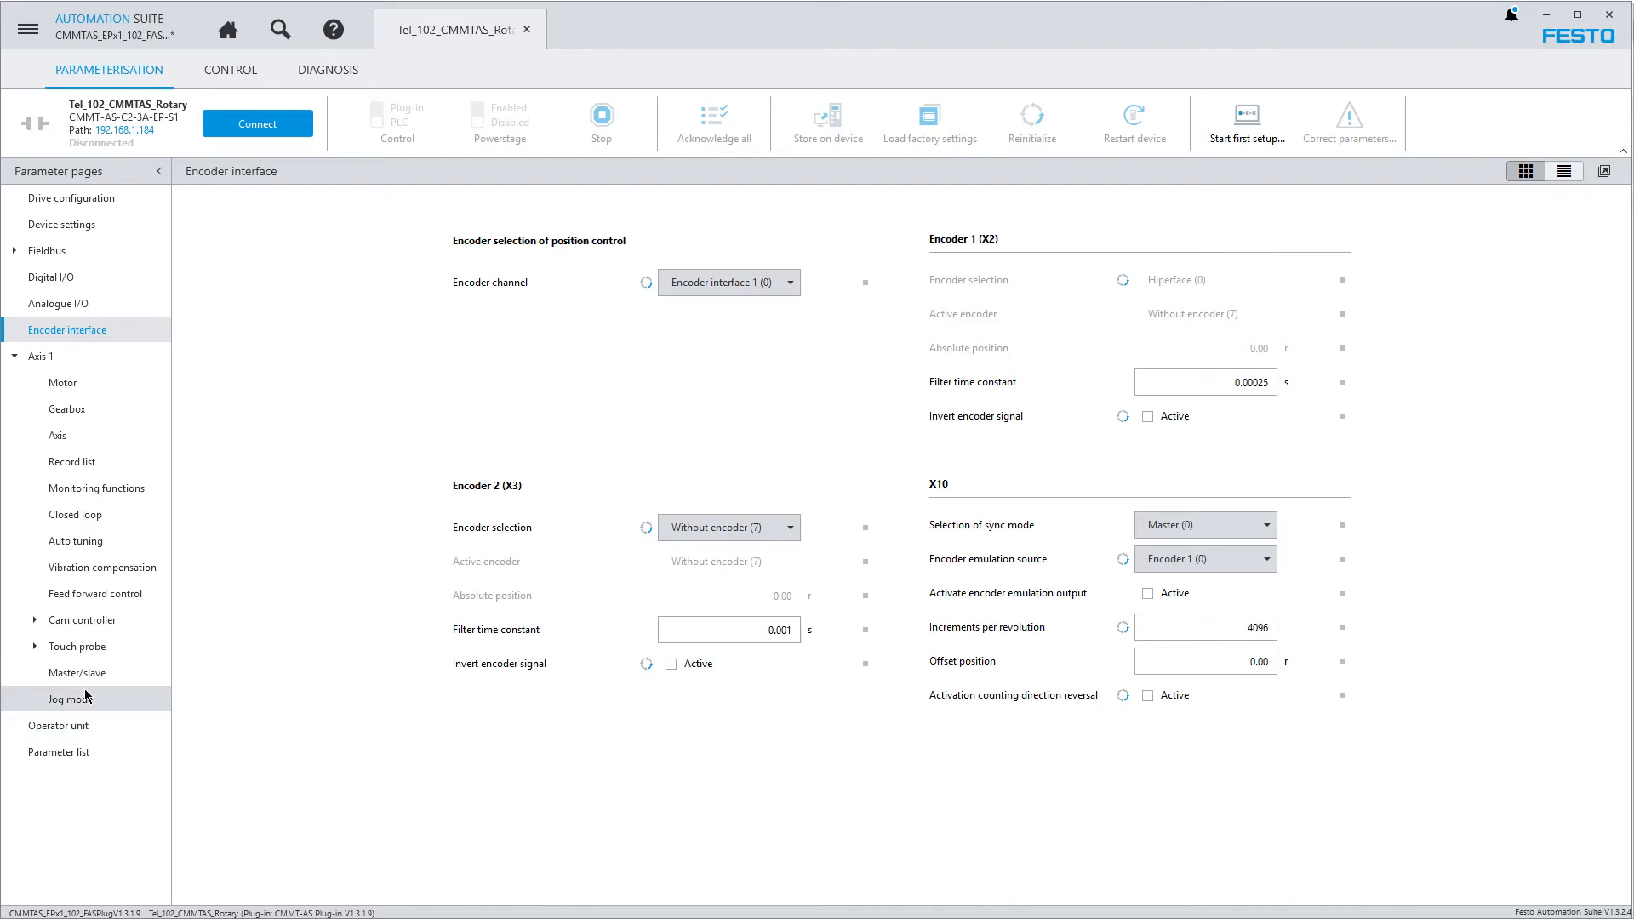
click(73, 408)
Review the Axis 1 homing, configuration and limit parameters, comparing the graphical view with the list view
click(69, 437)
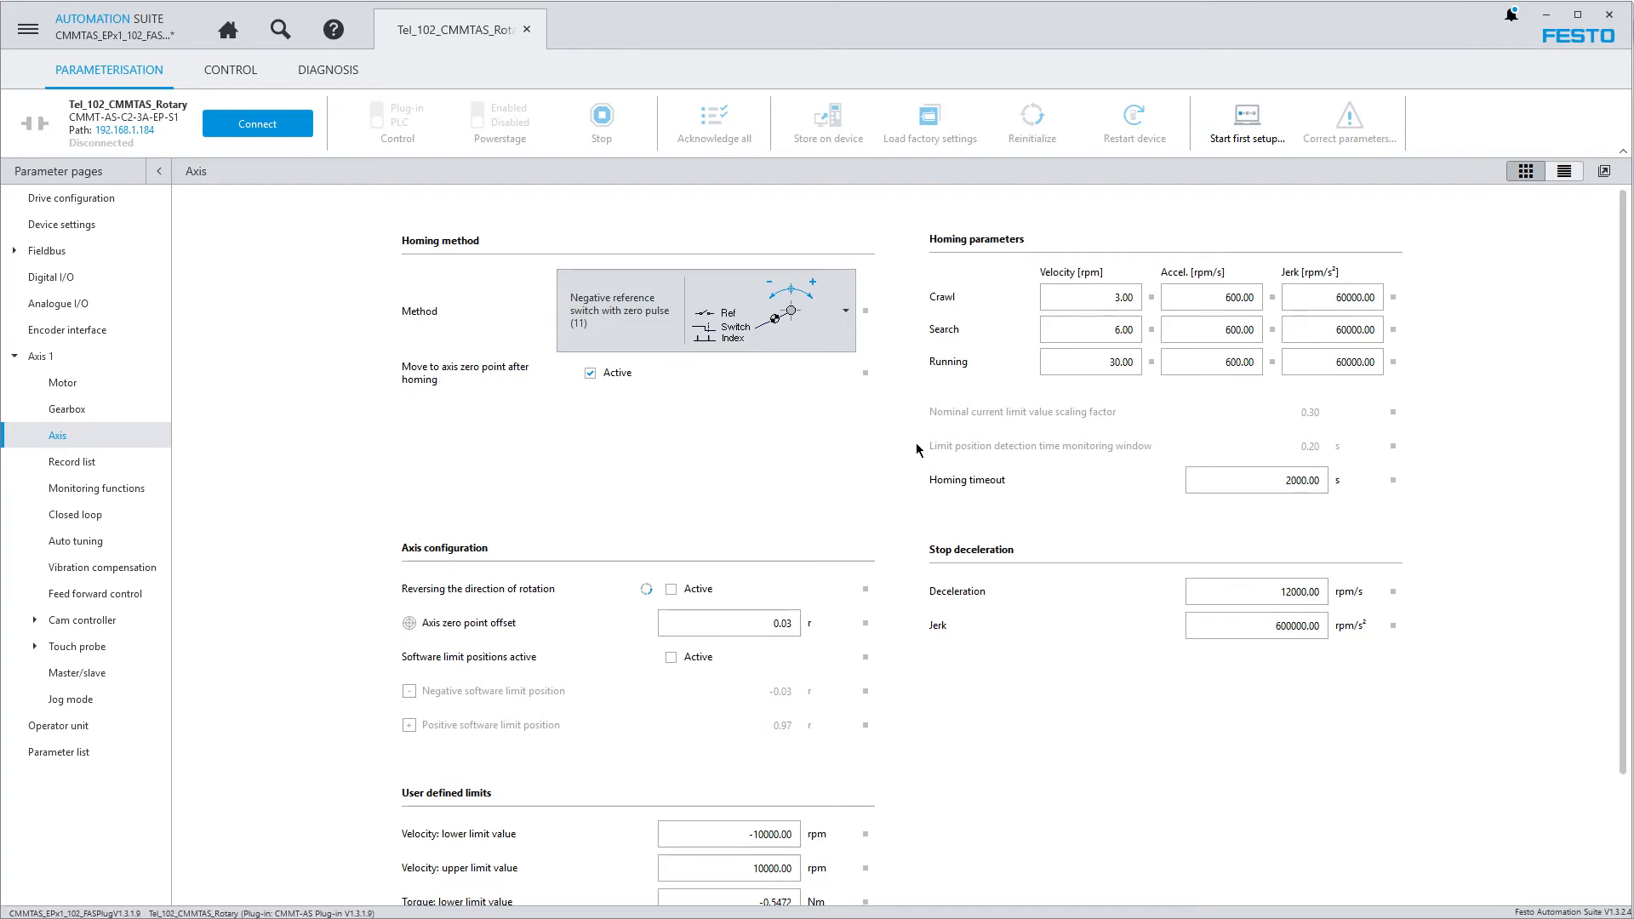
click(1569, 174)
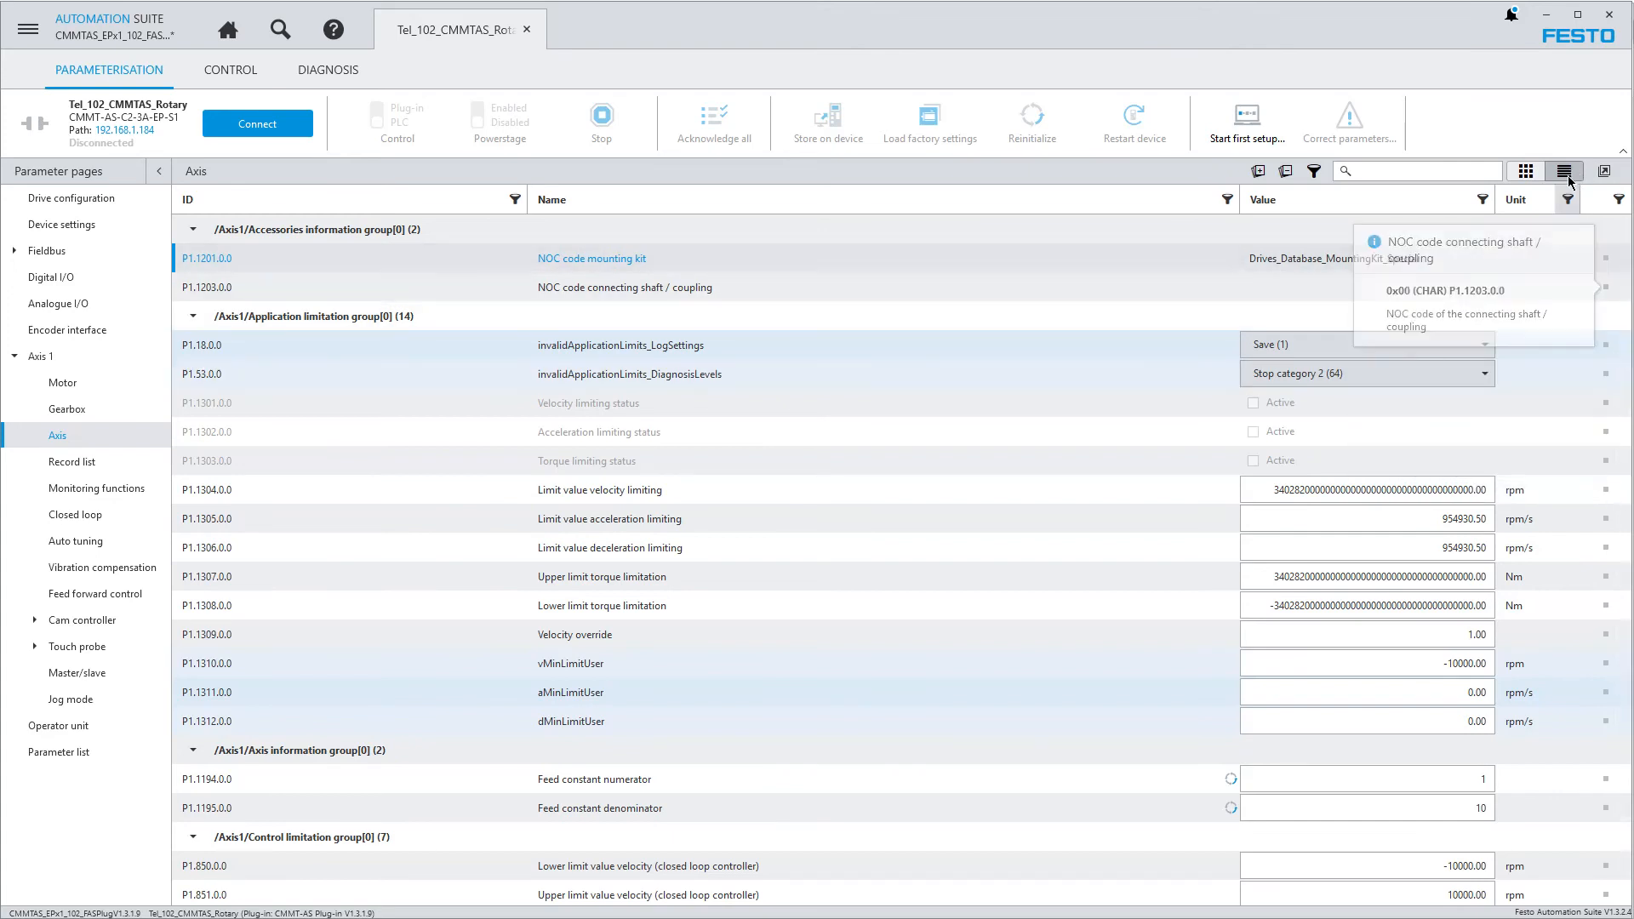
click(1526, 171)
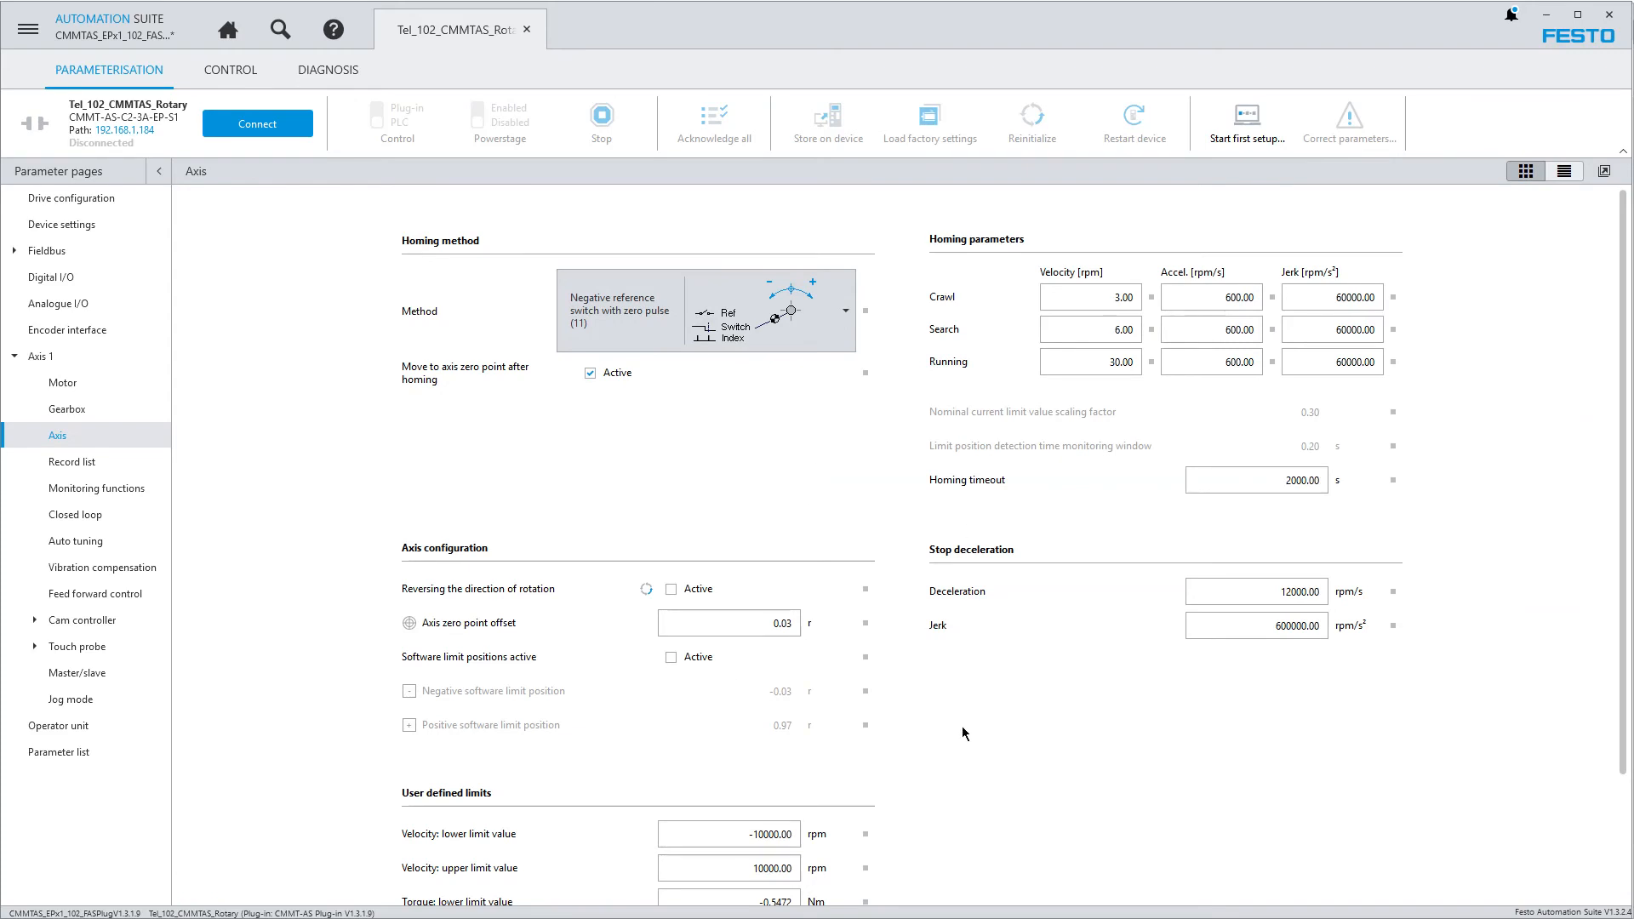
scroll(1162, 653, down, 2)
scroll(1157, 655, up, 1)
scroll(1156, 654, up, 3)
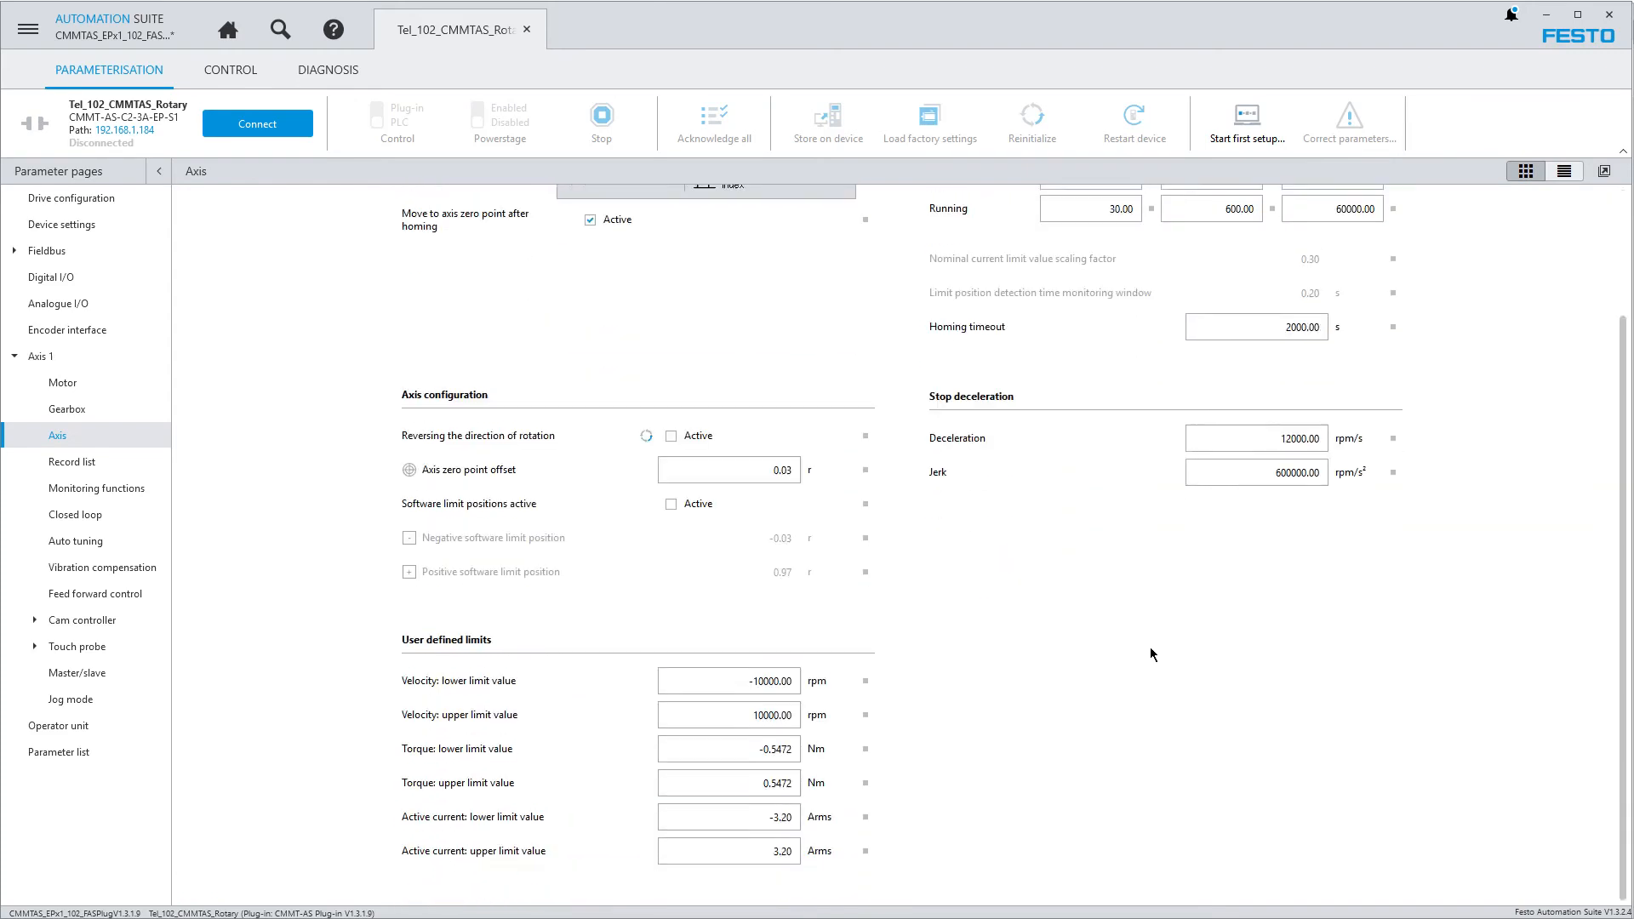
Examine the search and parameter ID filter options in the axis list view, and open the complete parameter list
click(1564, 171)
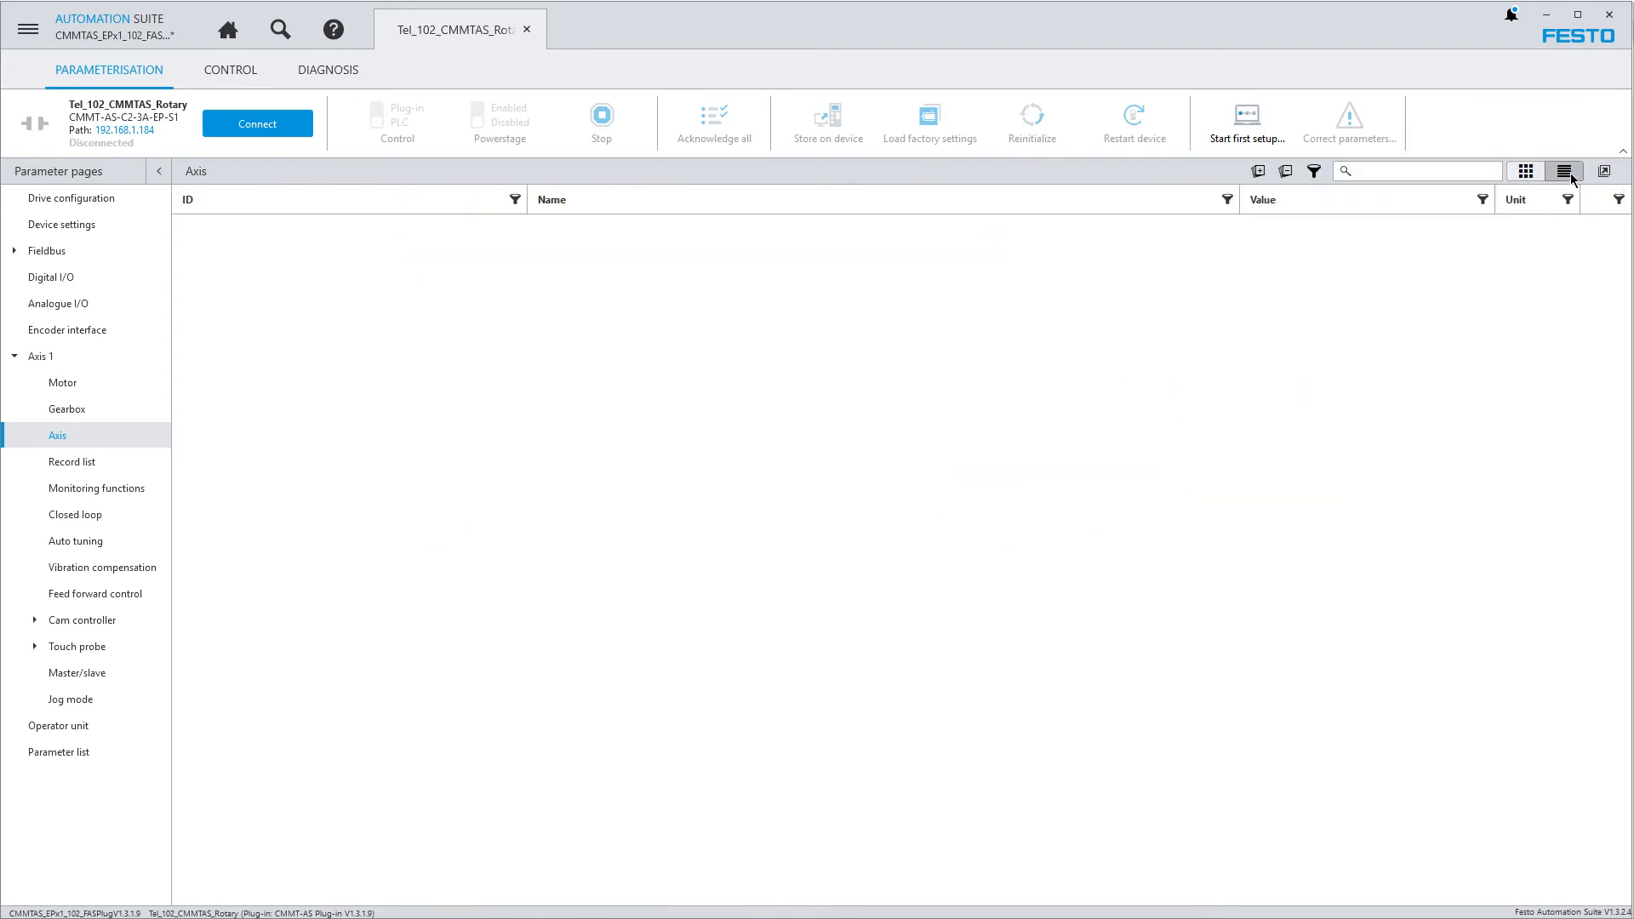
drag(1622, 272, 1623, 219)
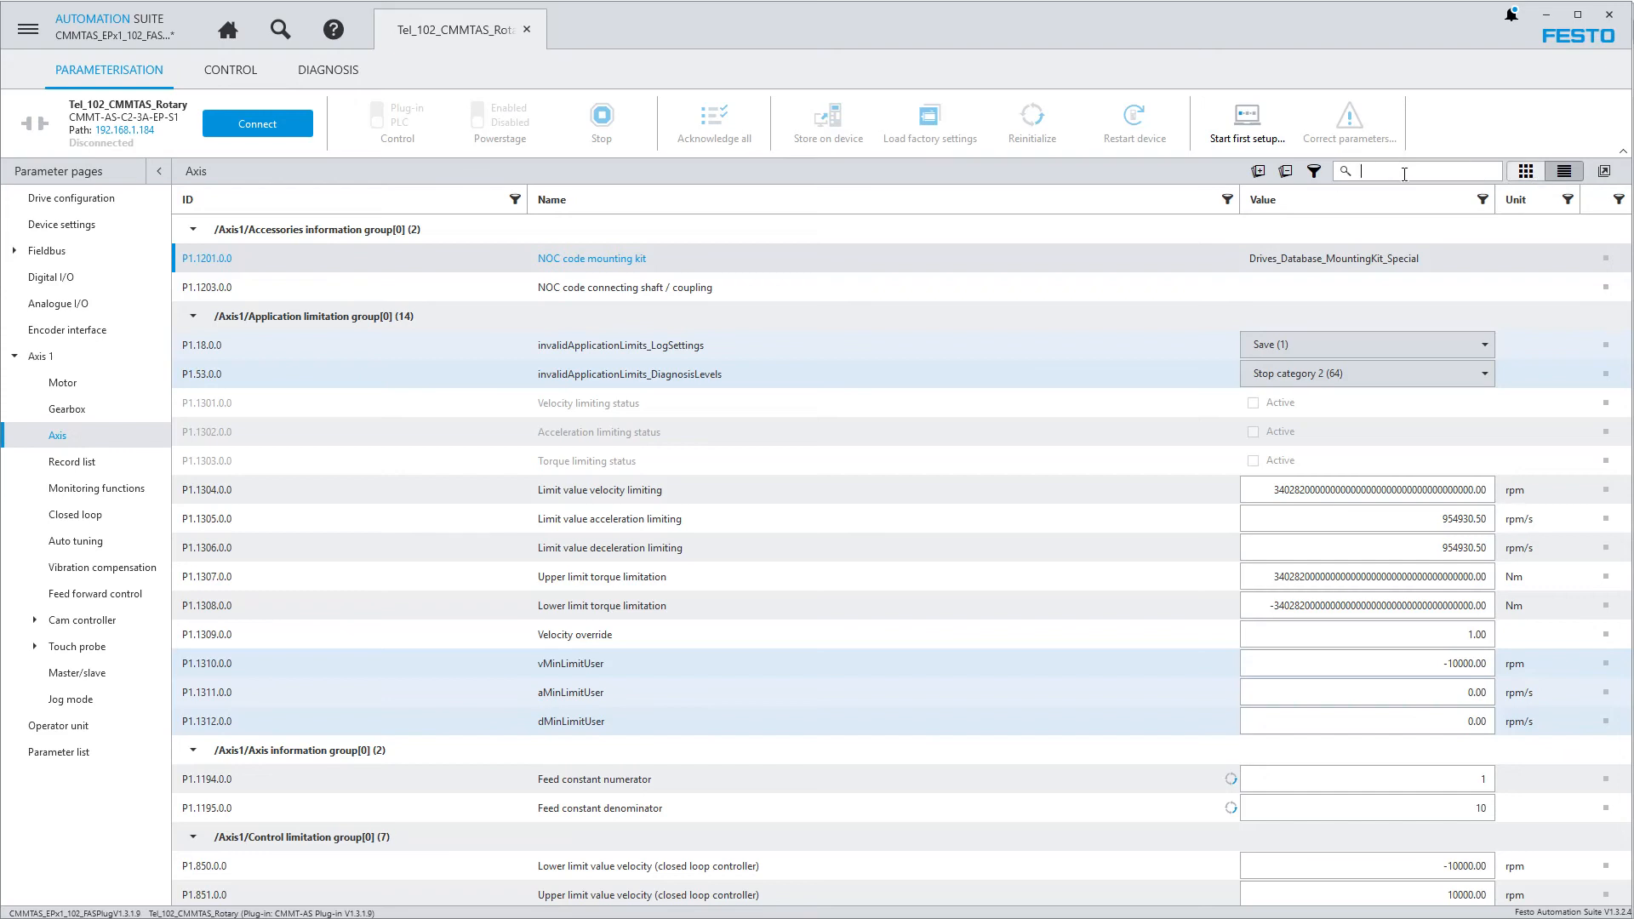
click(515, 199)
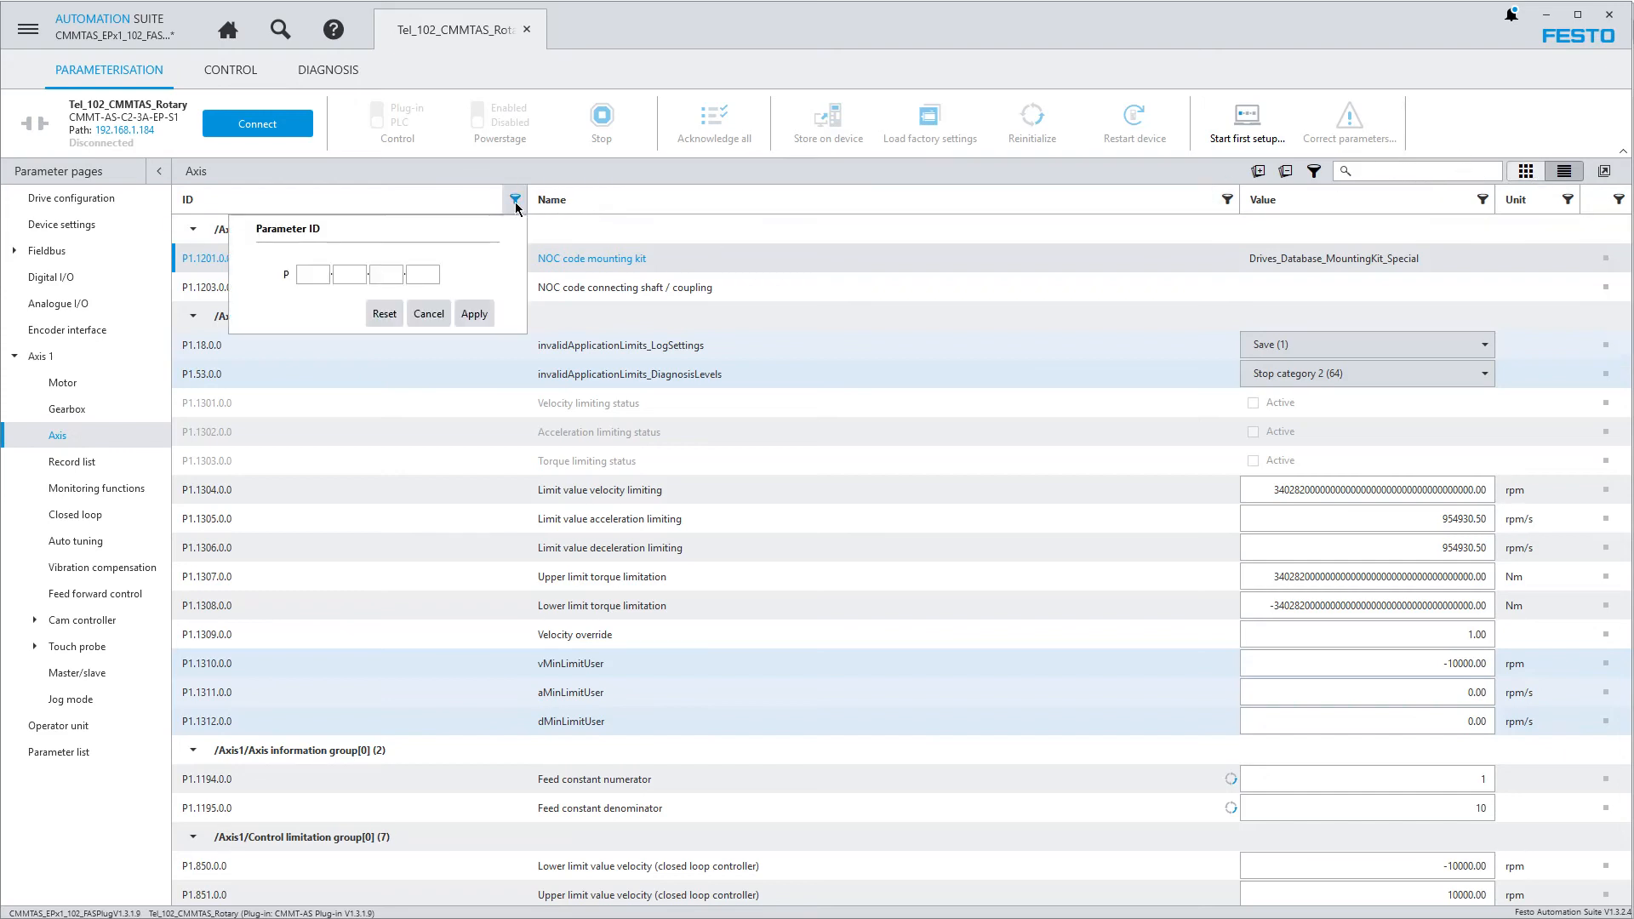
click(429, 313)
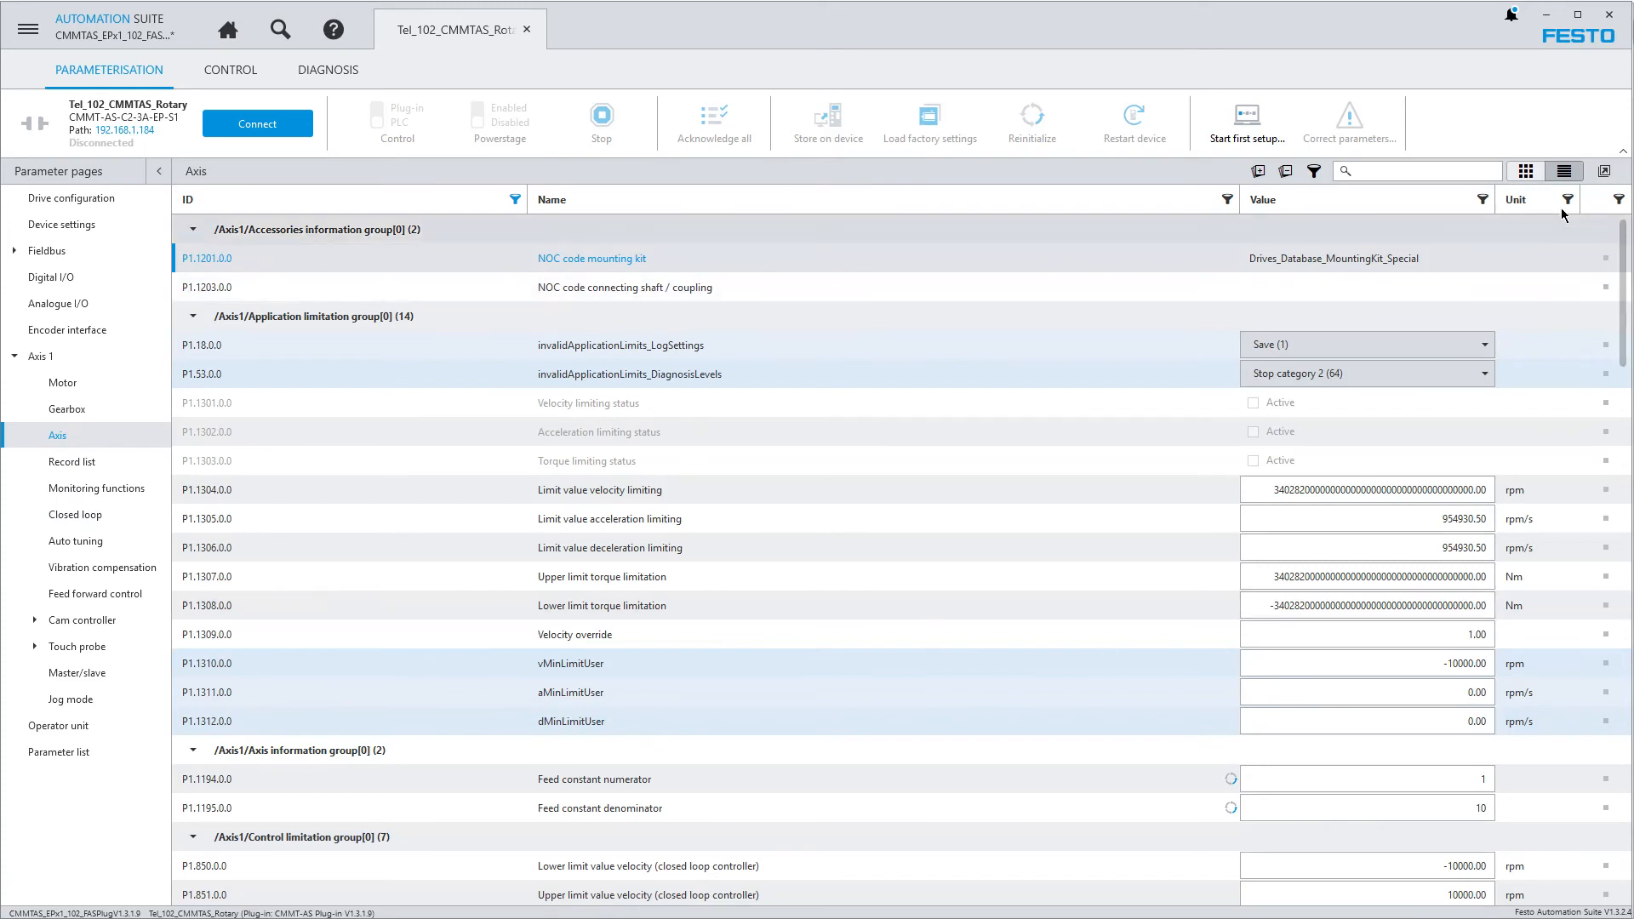
click(1537, 177)
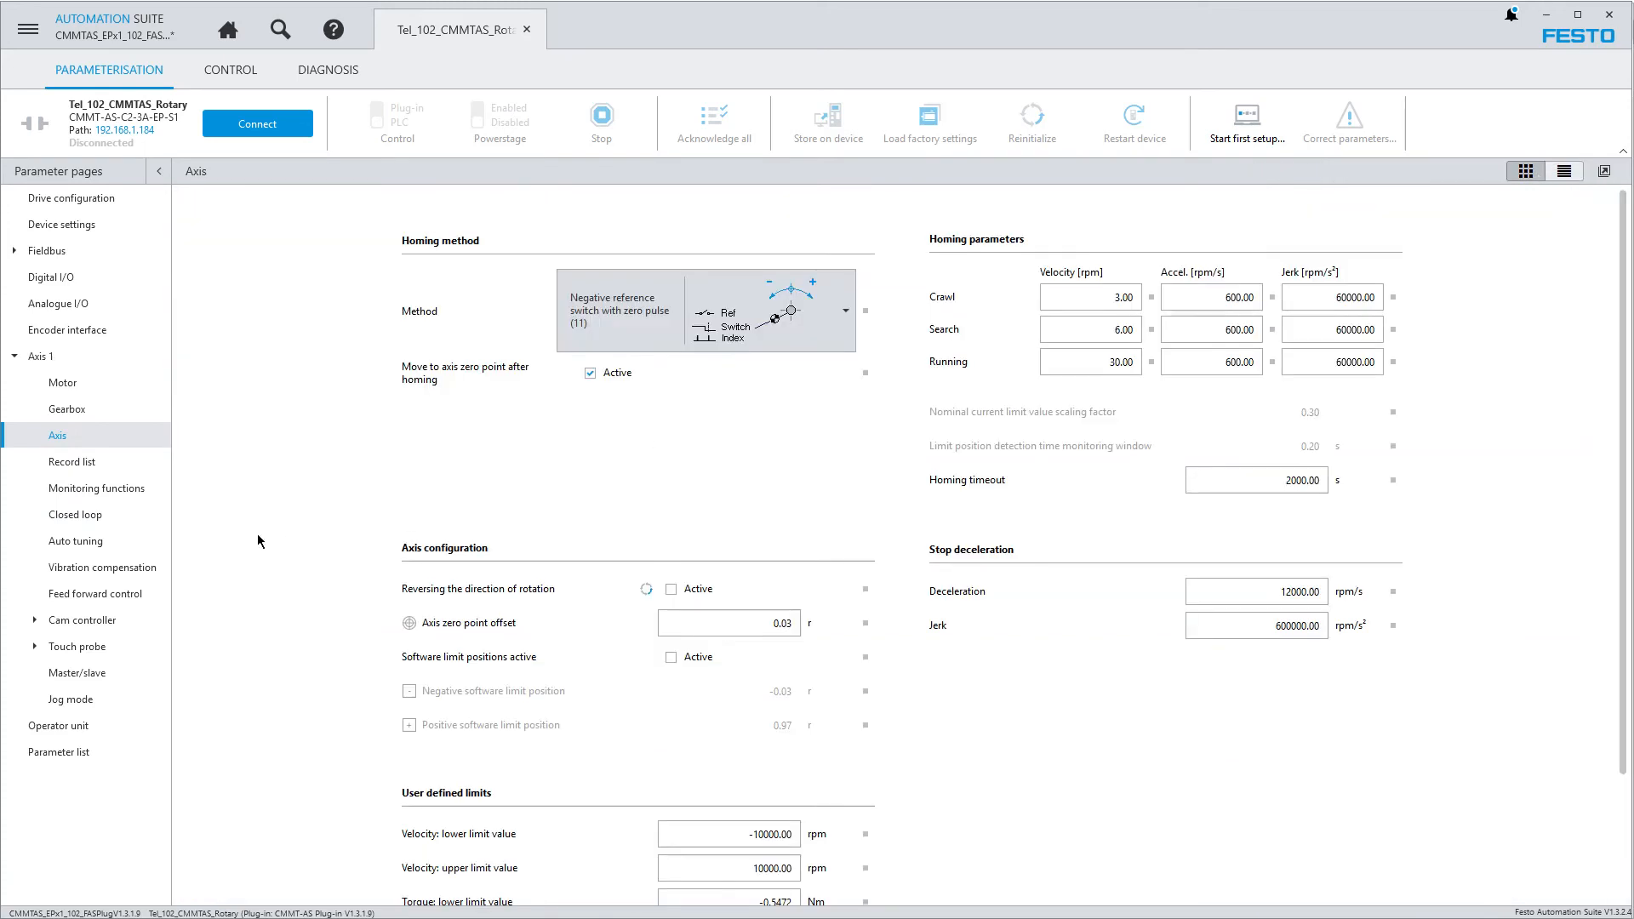
click(67, 755)
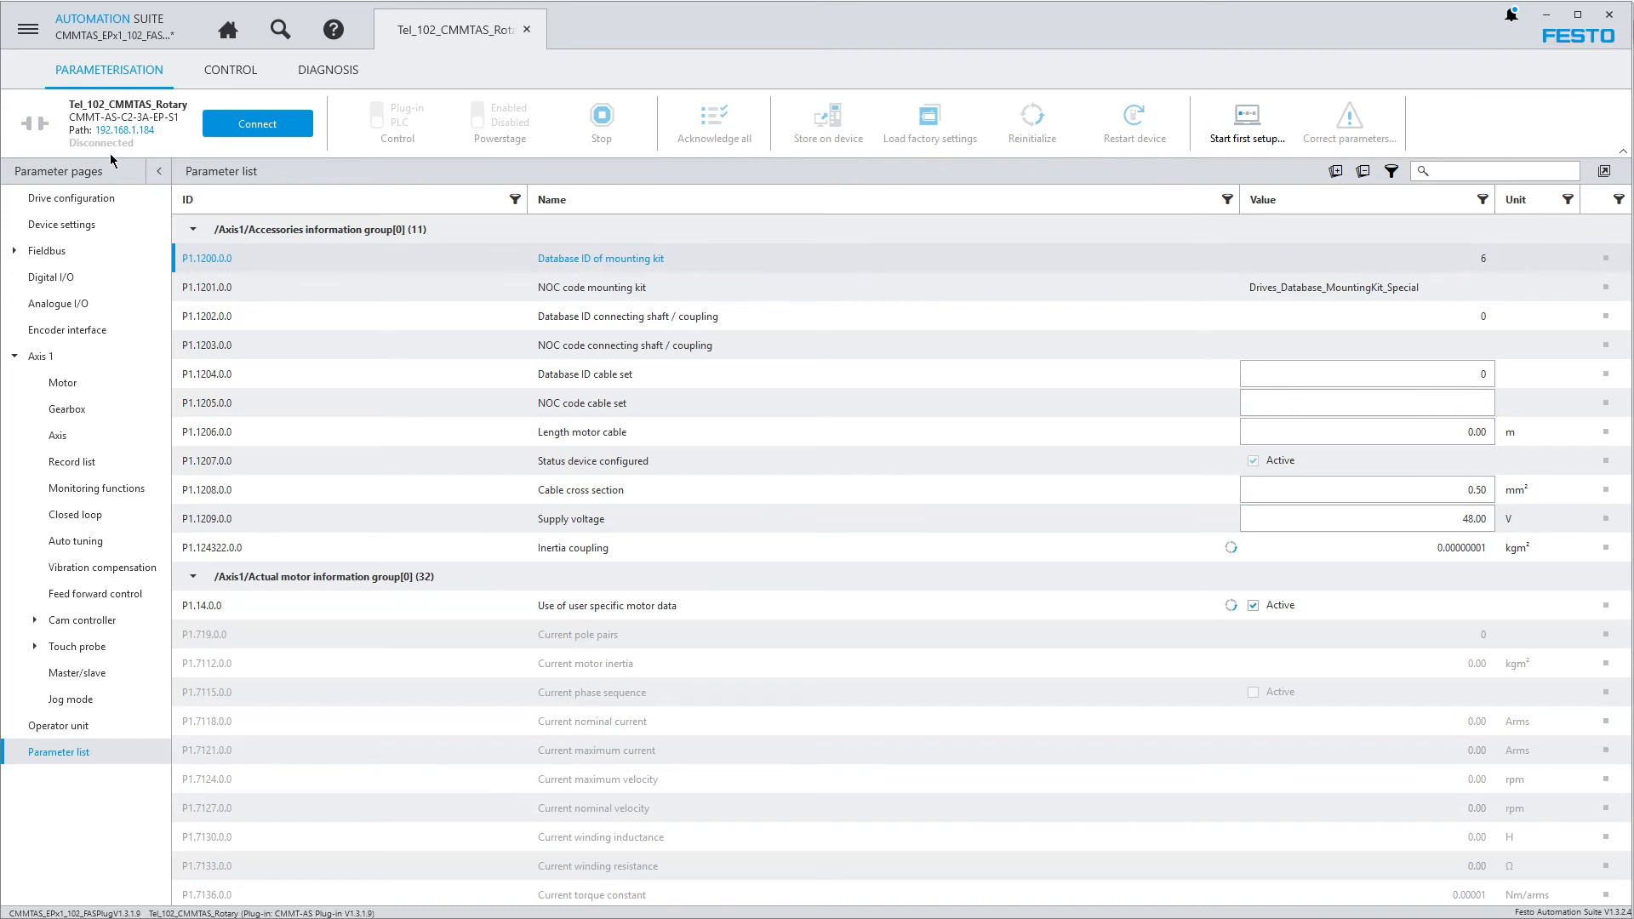
Open the project description for editing and review its suite, plug-in and firmware version lines
click(31, 34)
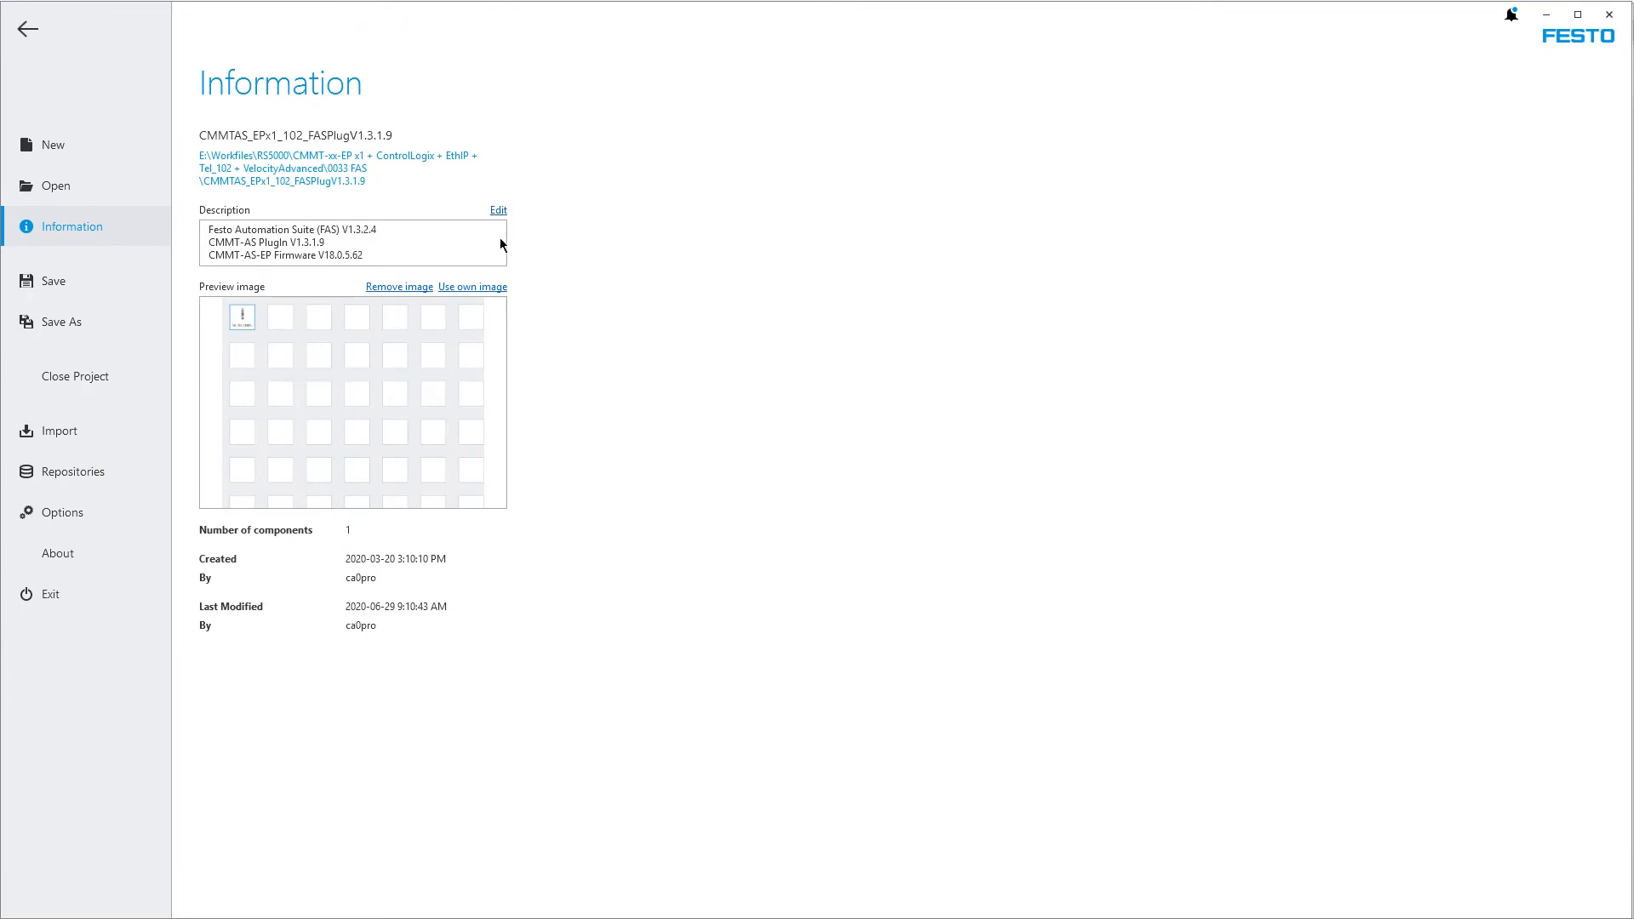
drag(390, 255, 194, 223)
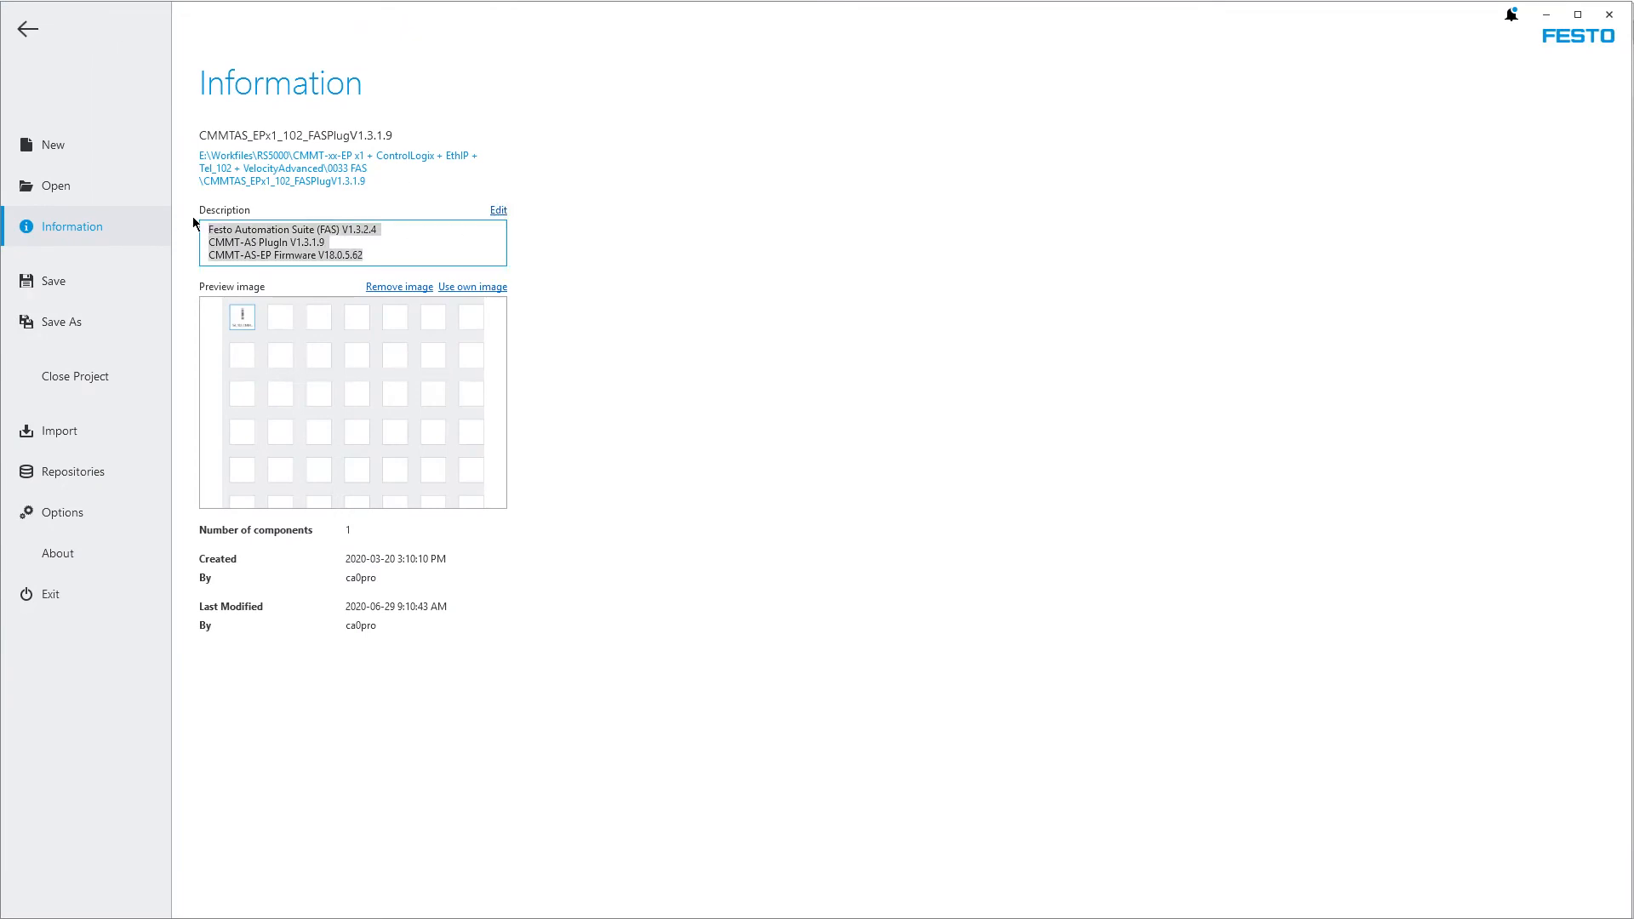
click(504, 211)
click(498, 211)
click(404, 255)
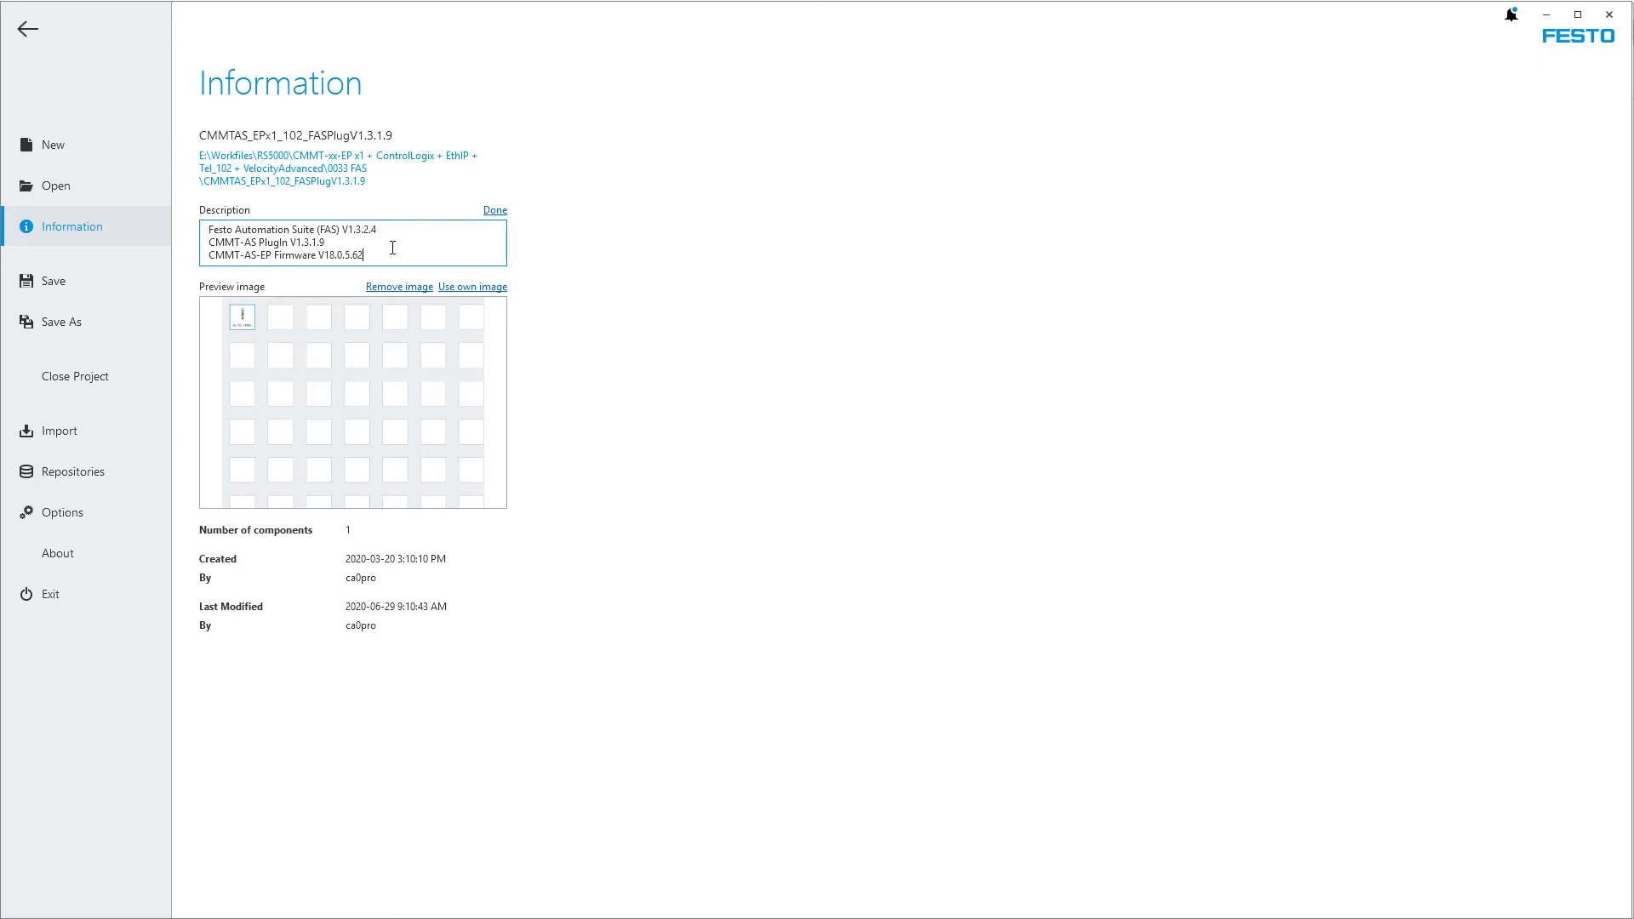
drag(393, 232, 149, 222)
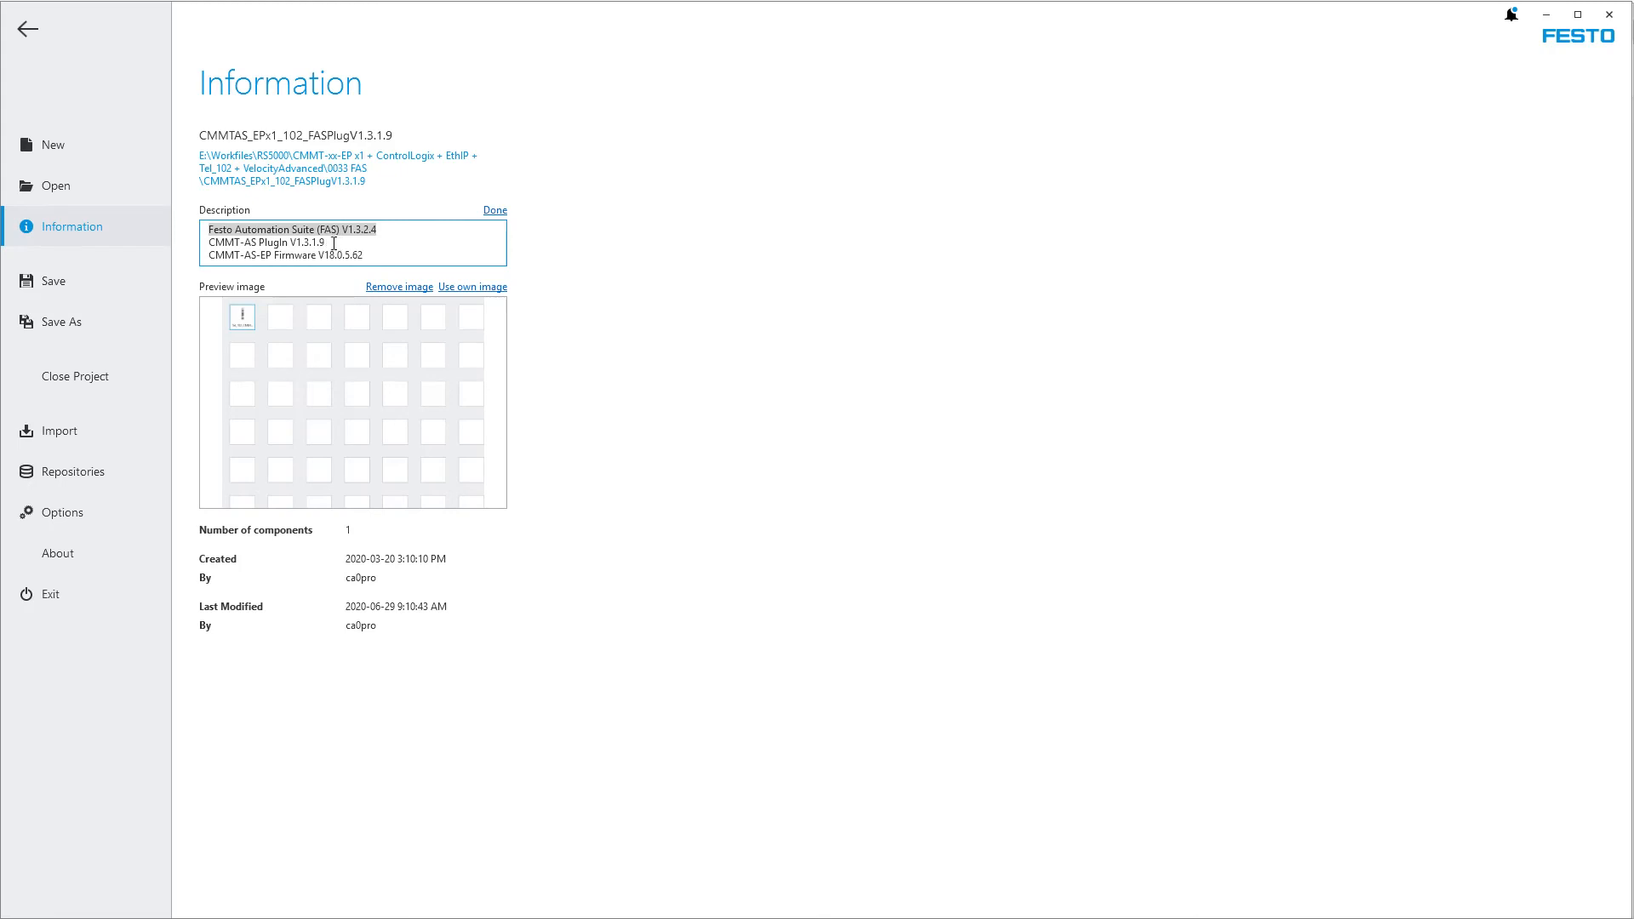
drag(333, 243, 143, 244)
drag(395, 252, 195, 263)
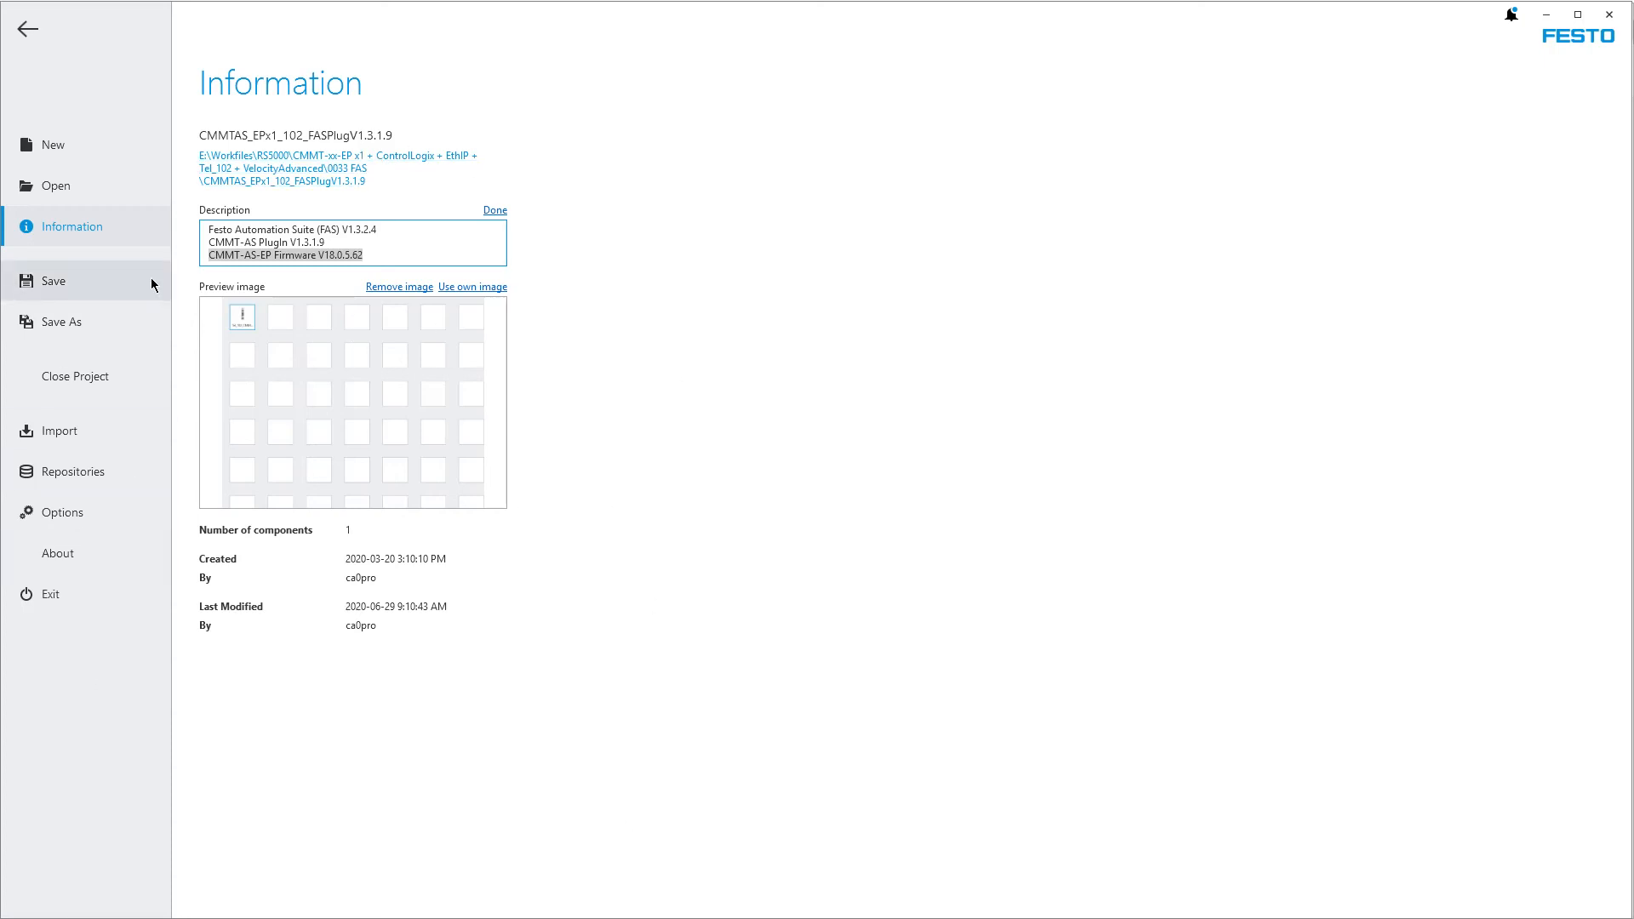
Save the project and switch to File Explorer to view the contents of the CMMTAS_EPx1_102_FASPlugV1.3.1.9 project folder
click(71, 287)
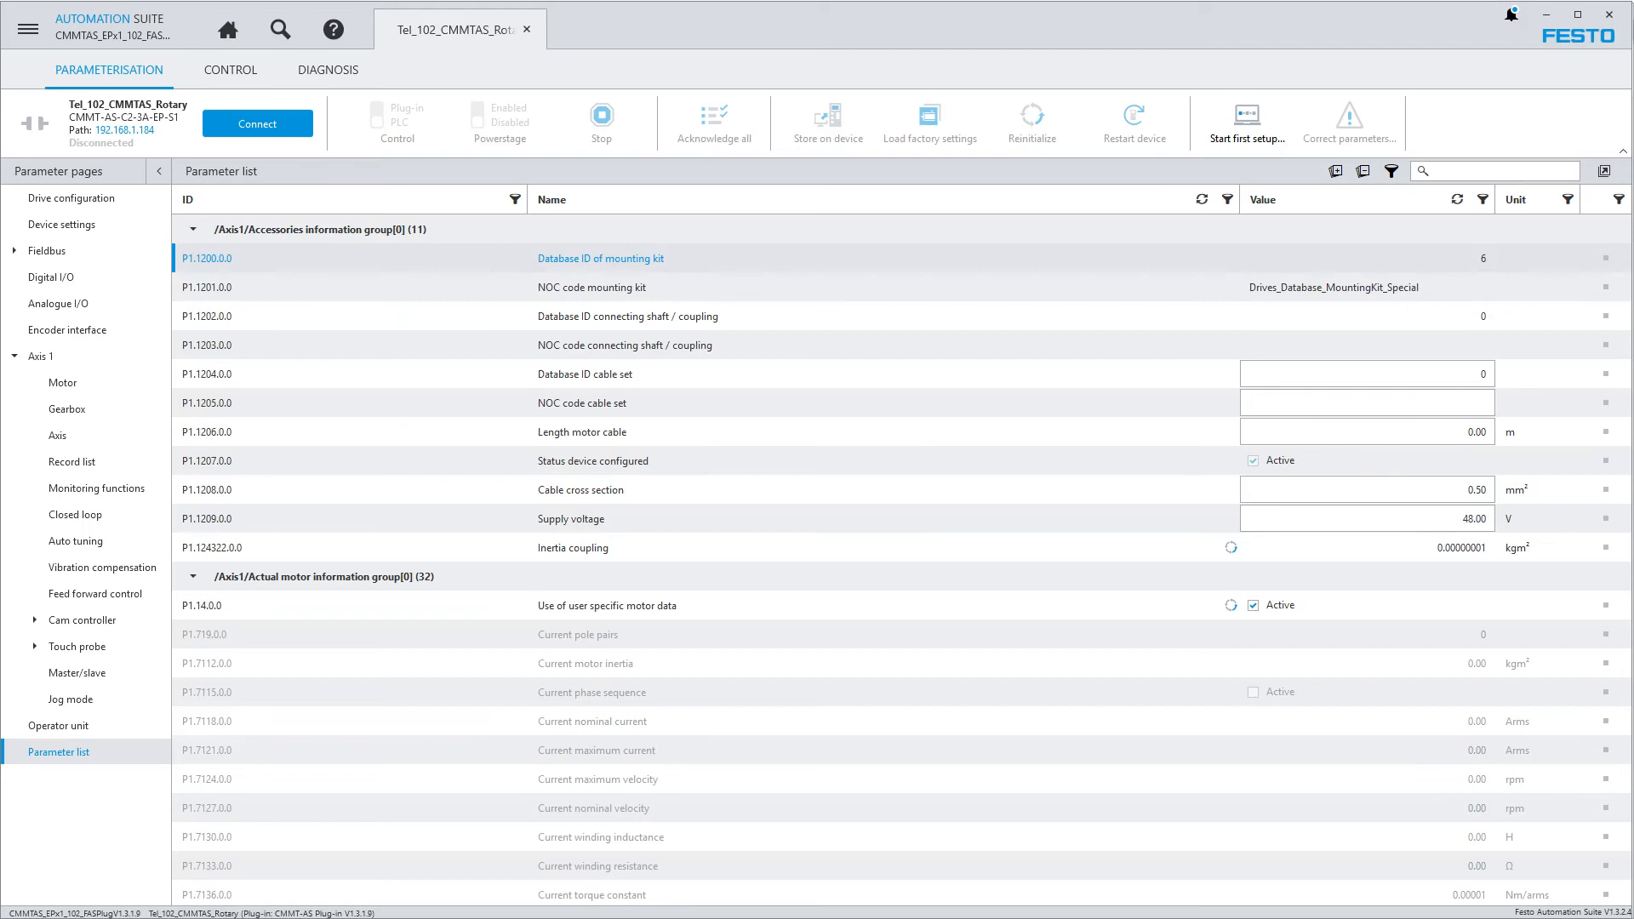
click(584, 916)
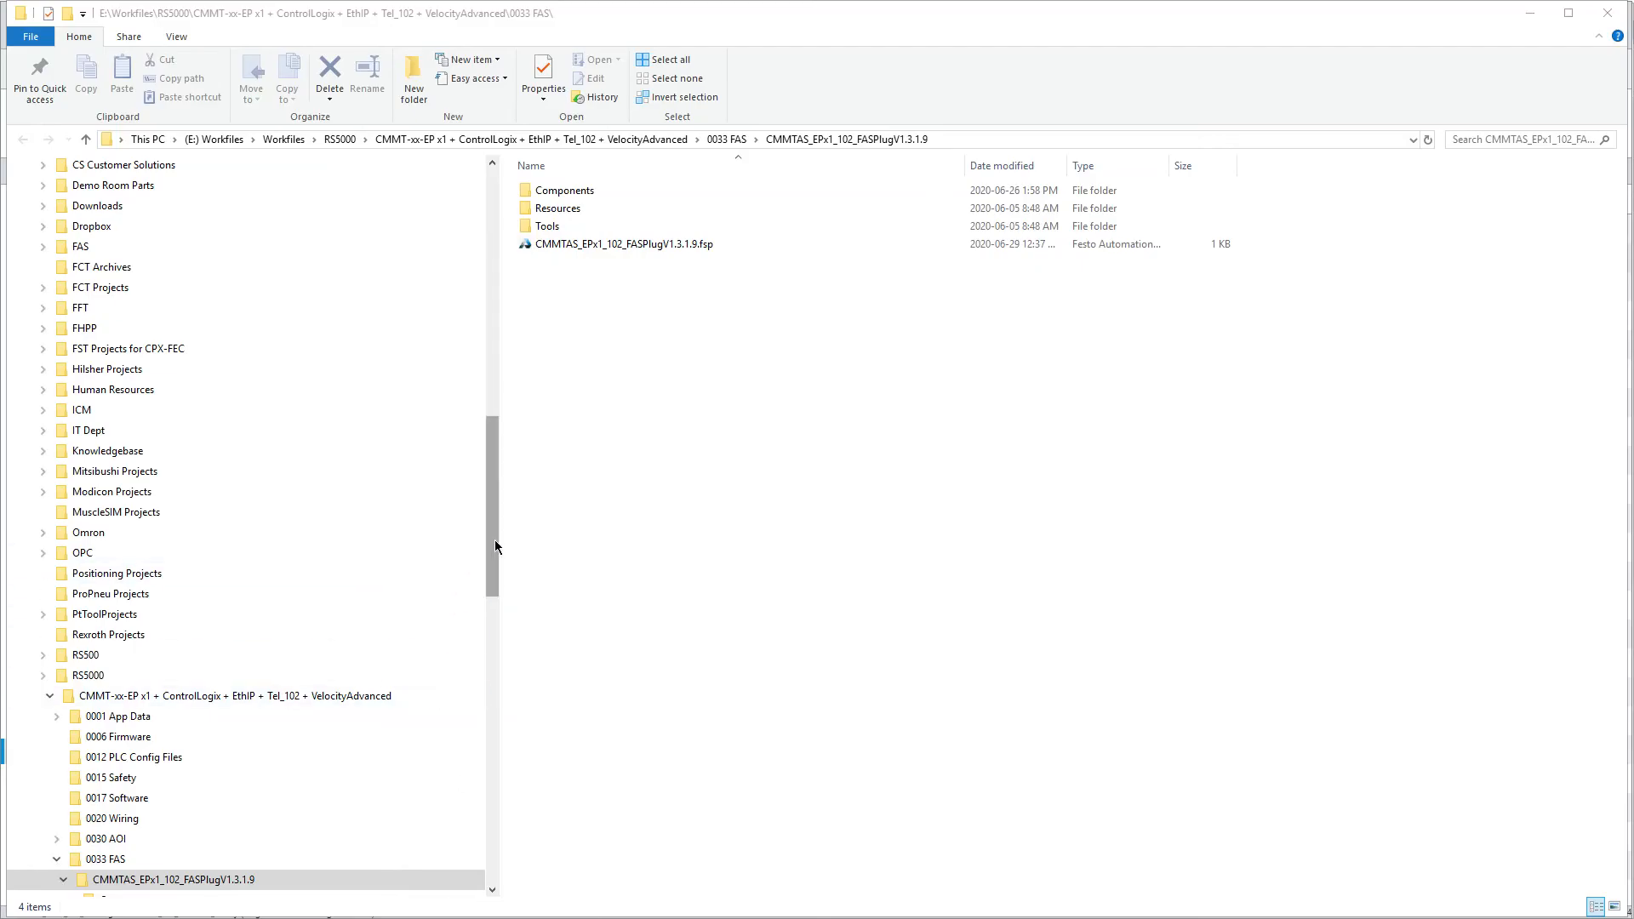
drag(498, 545, 472, 718)
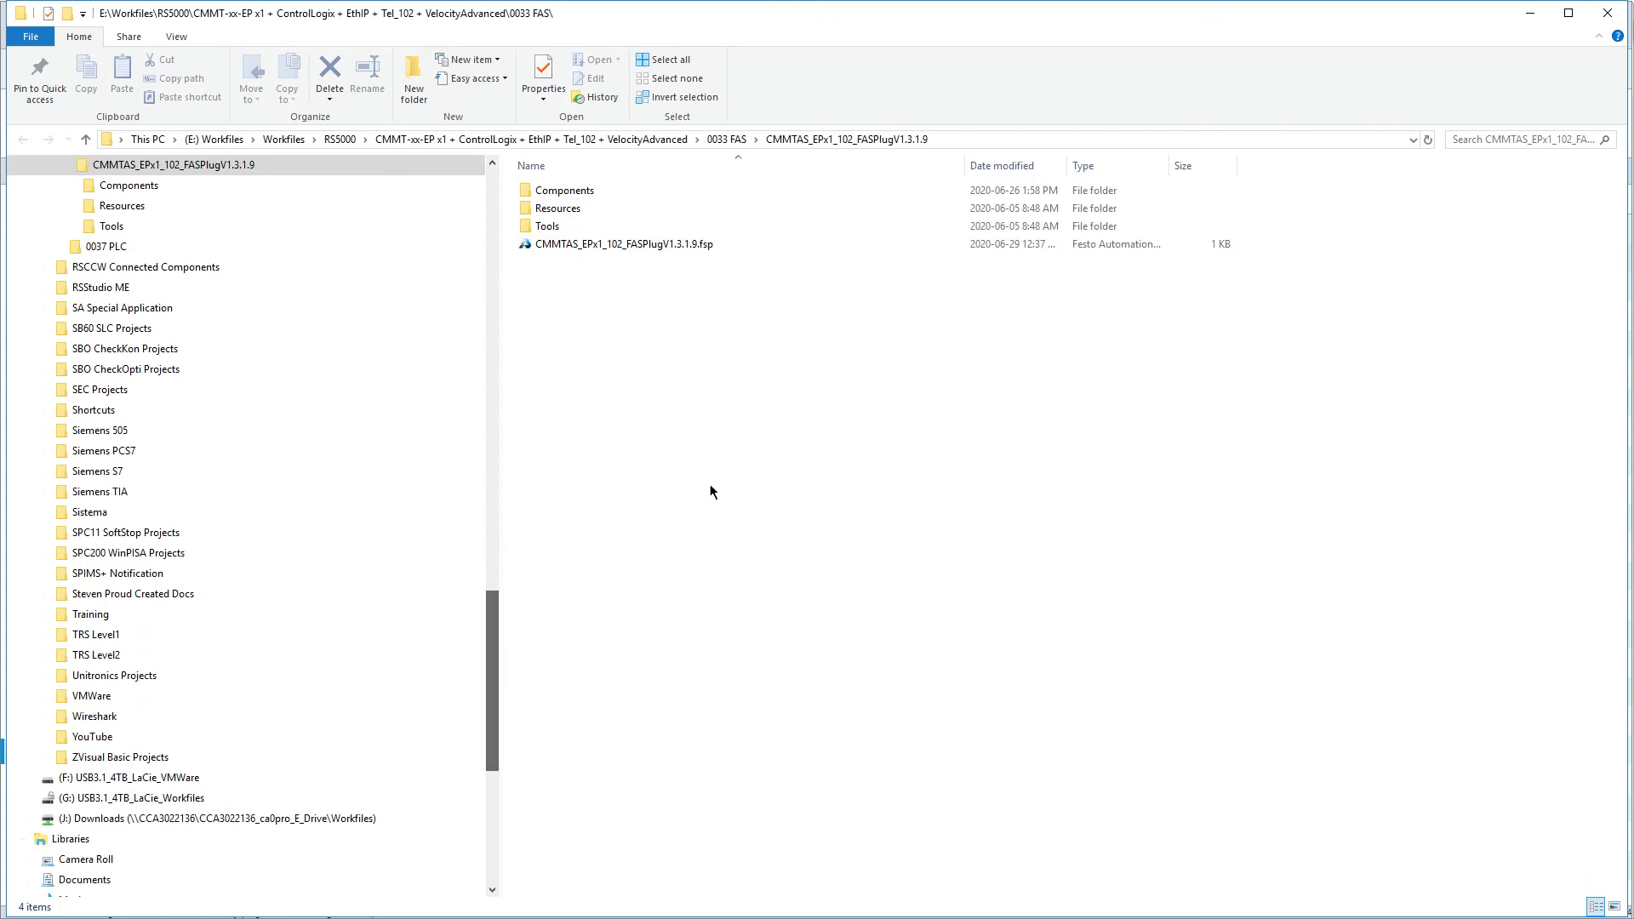
Examine the project's full storage path, its component, resource and tool folders, and the CMMTAS_EPx1_102_FASPlugV1.3.1.9.fsp file
click(971, 139)
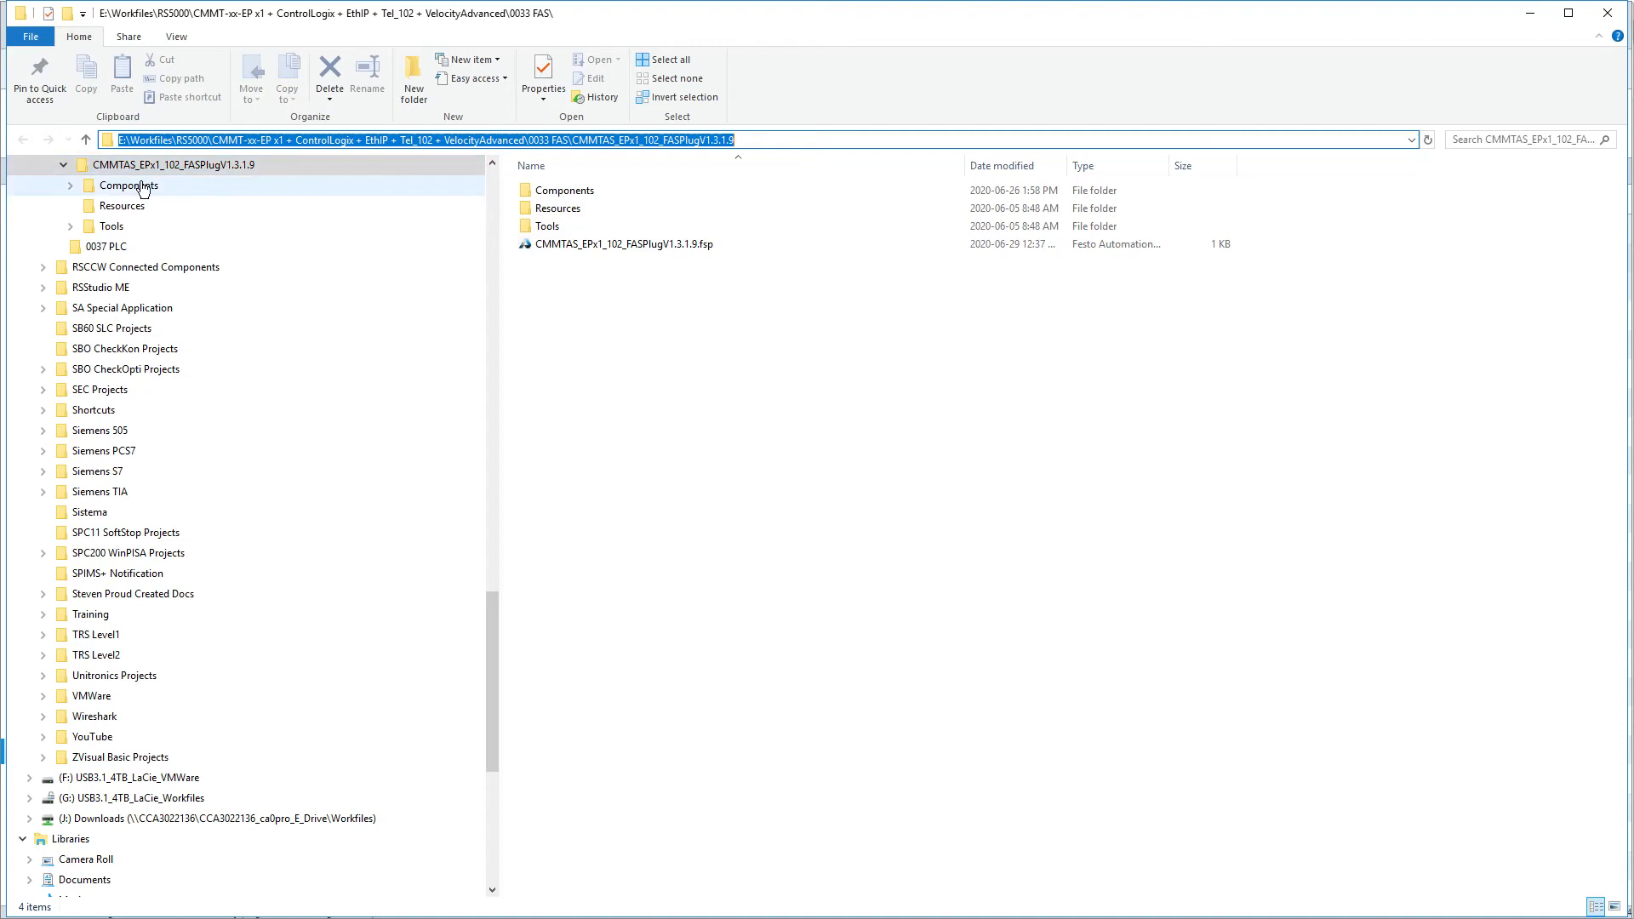
click(567, 143)
drag(566, 142, 42, 142)
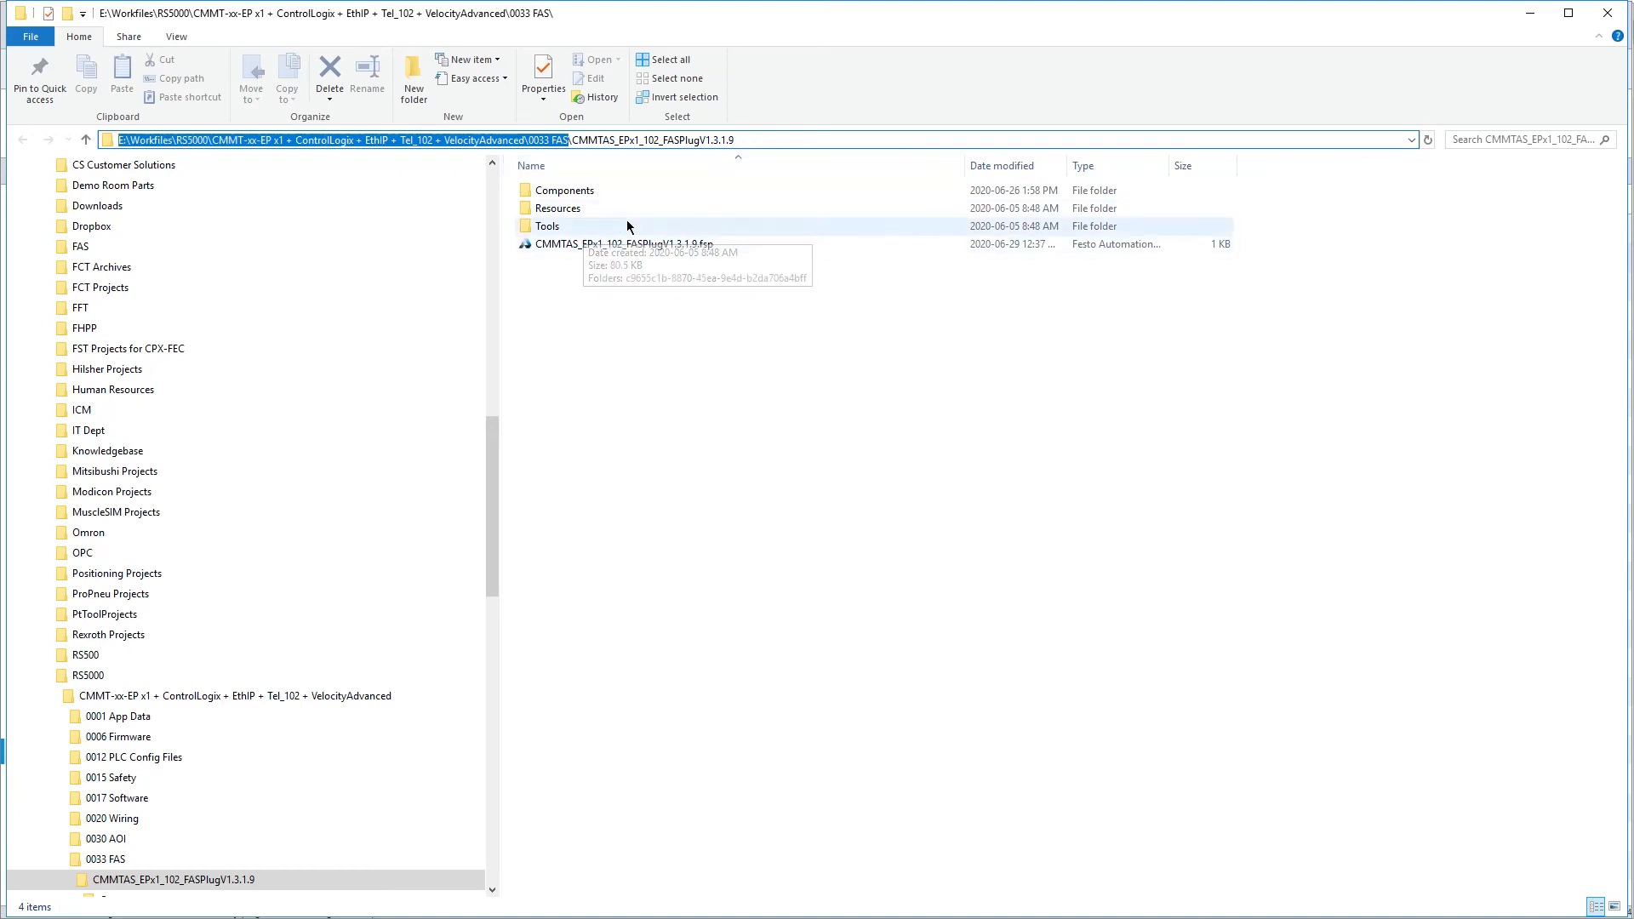
click(557, 197)
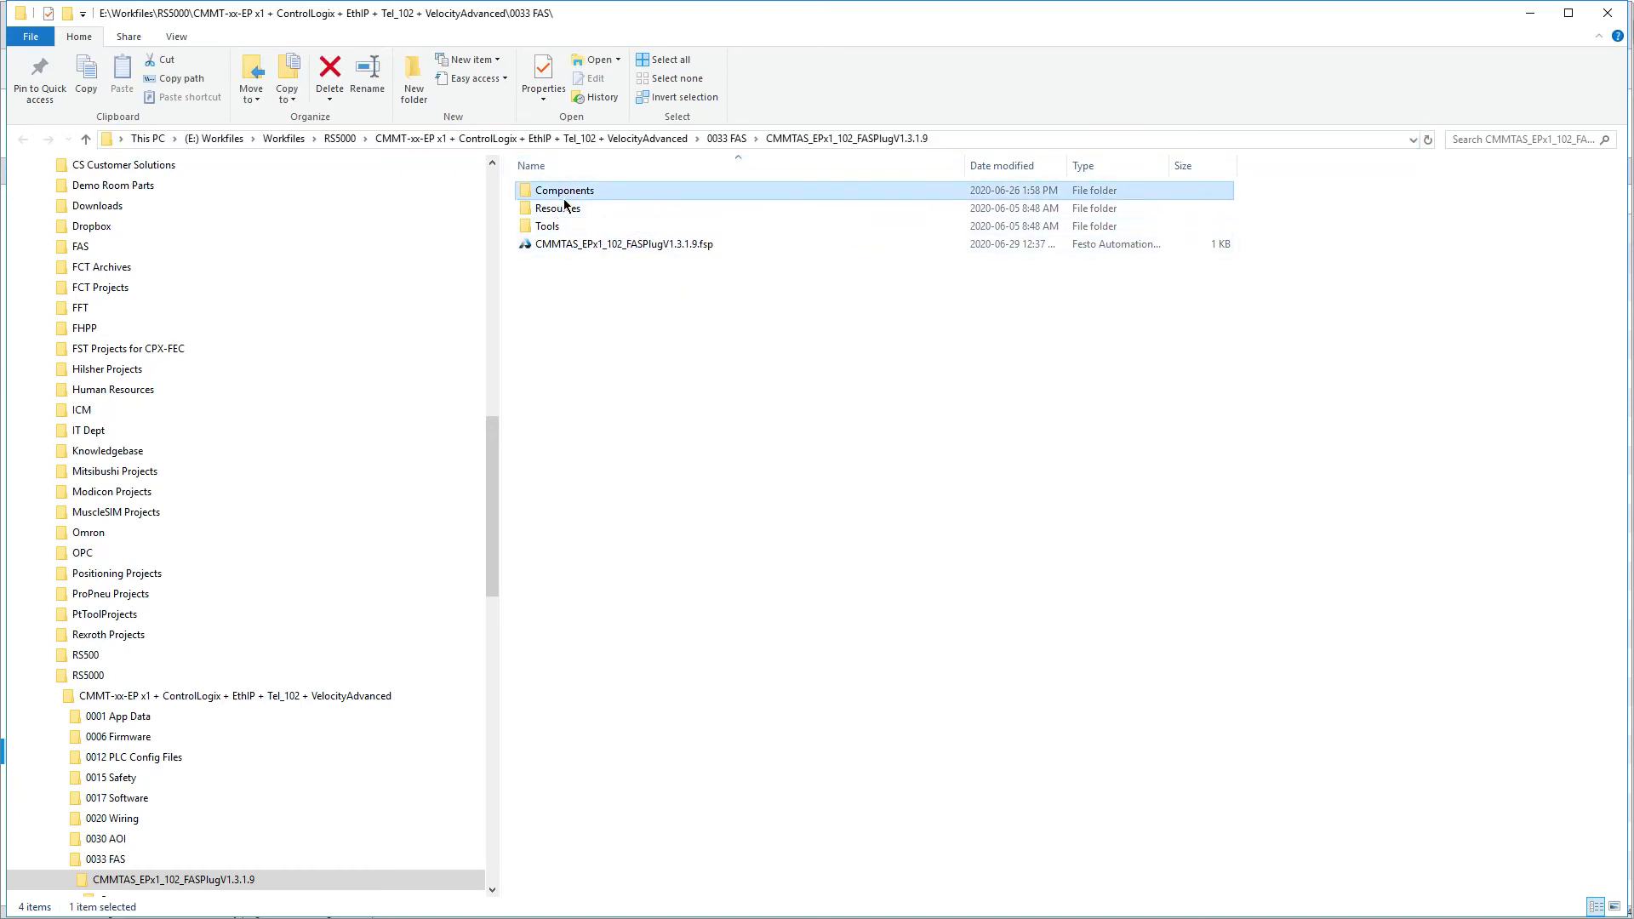
click(546, 228)
click(544, 245)
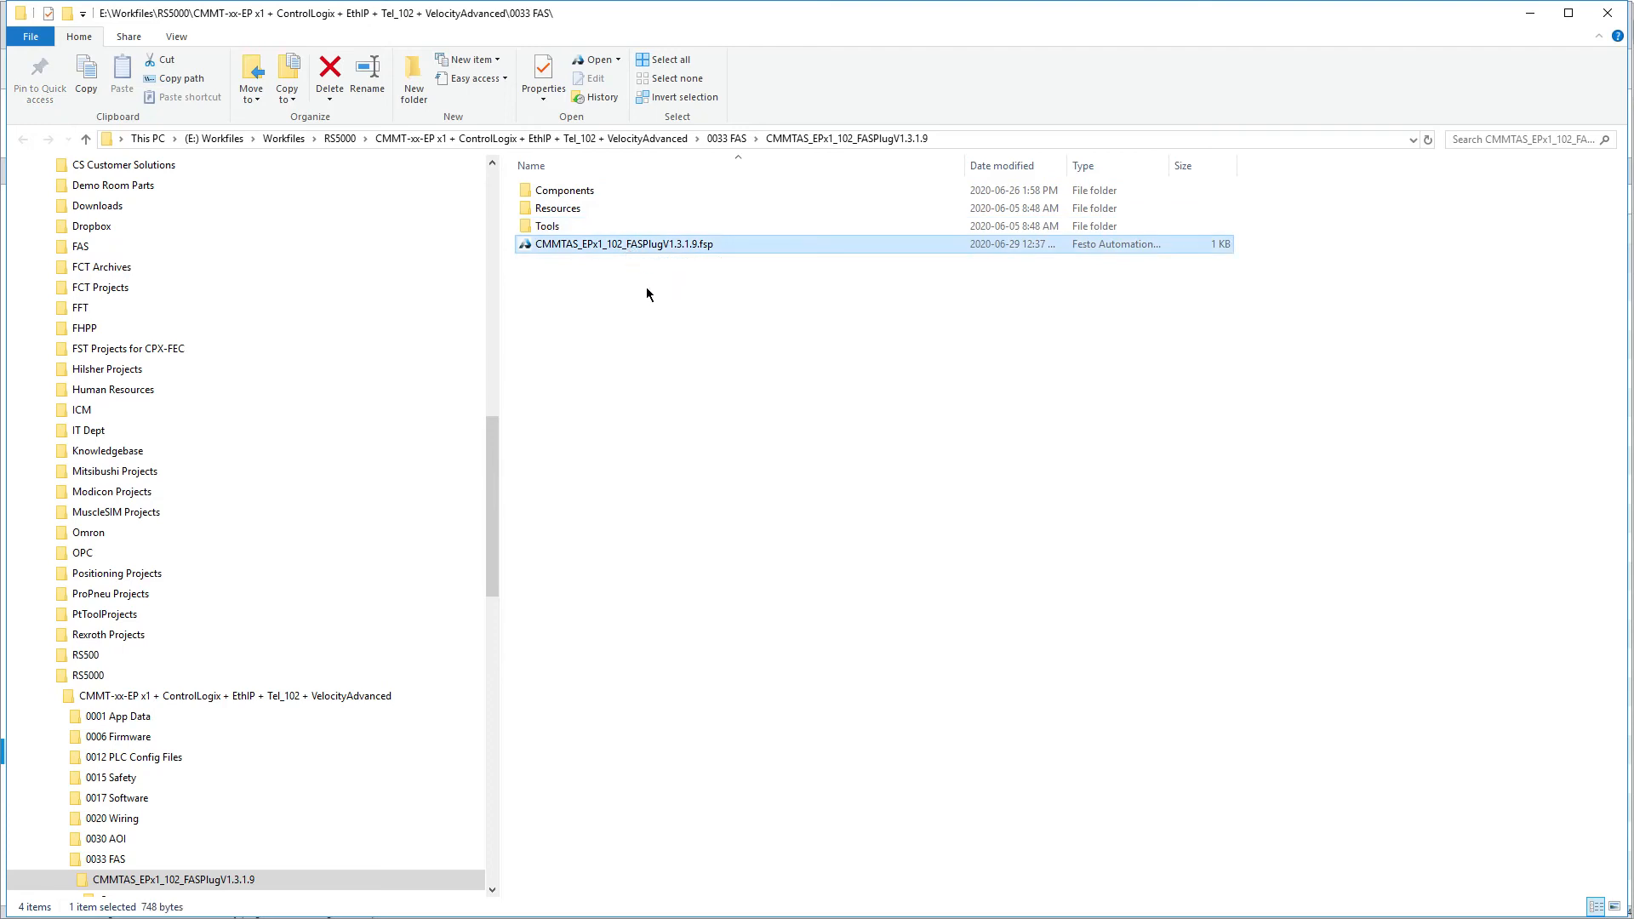
Inspect the files in the project's Tools and Components subfolders, and collapse the 0033 FAS folder tree
double_click(549, 225)
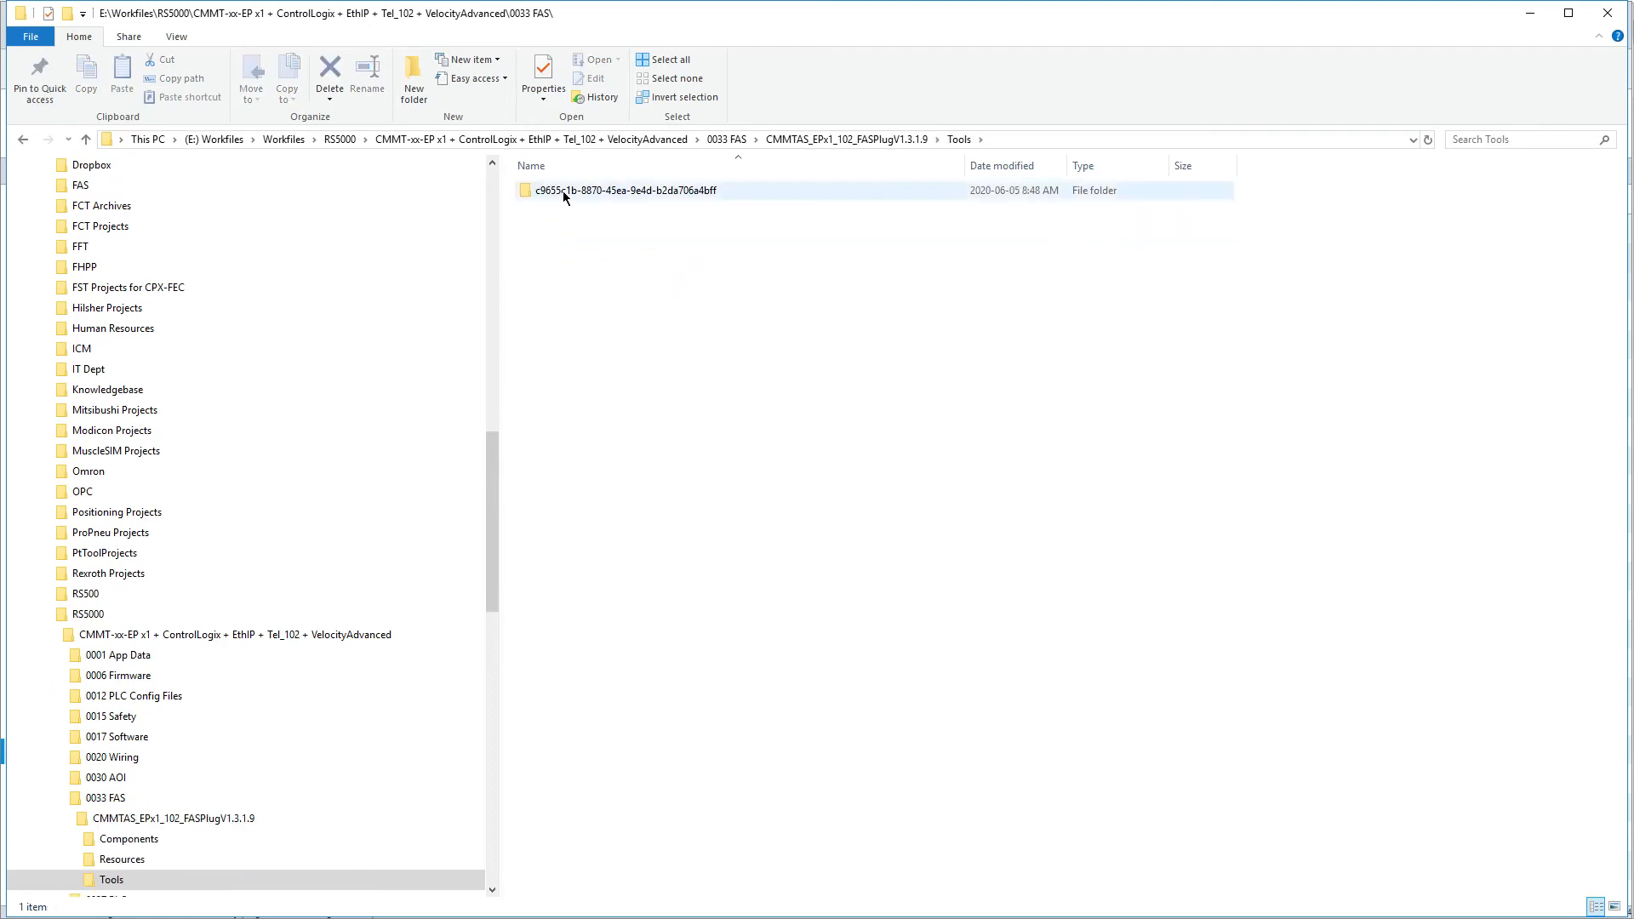
double_click(563, 191)
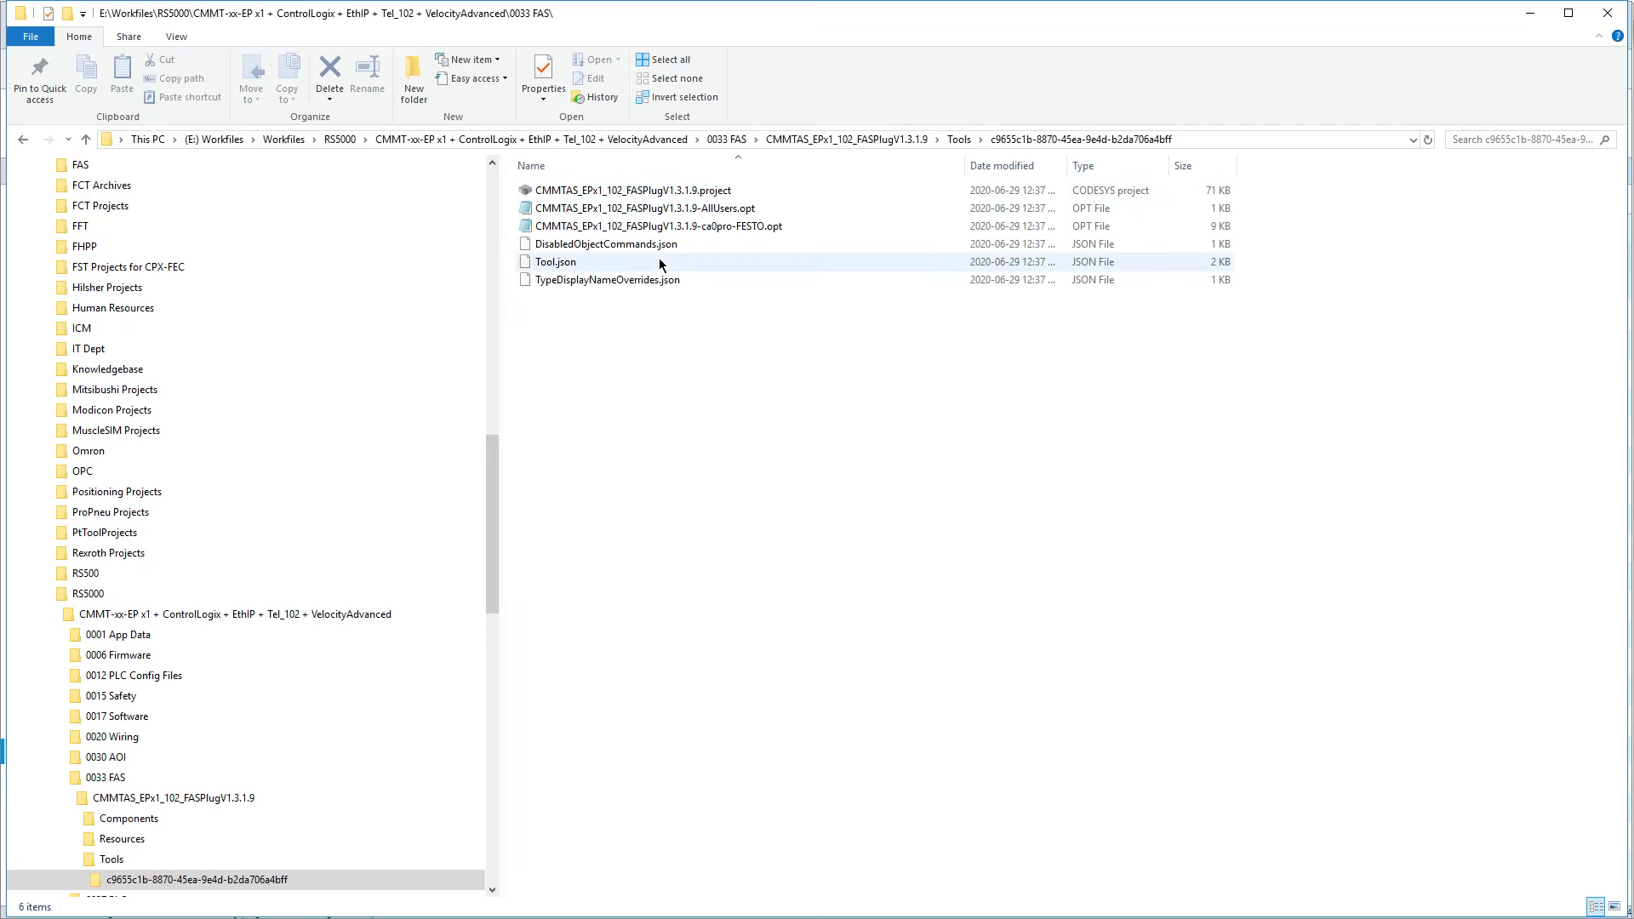
click(138, 824)
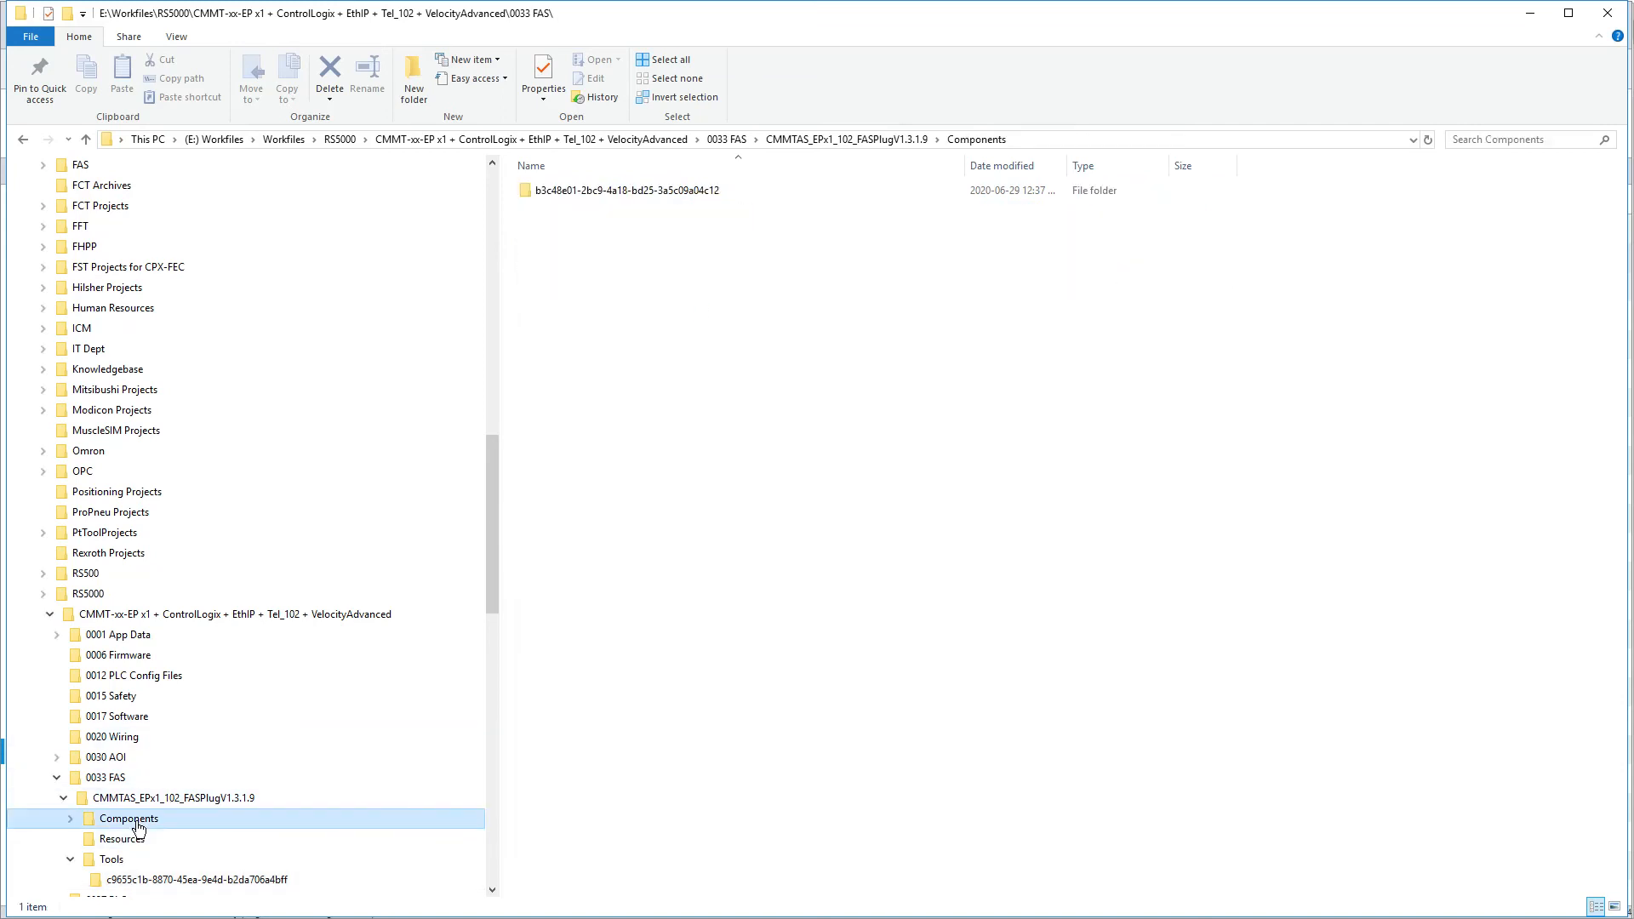
double_click(626, 196)
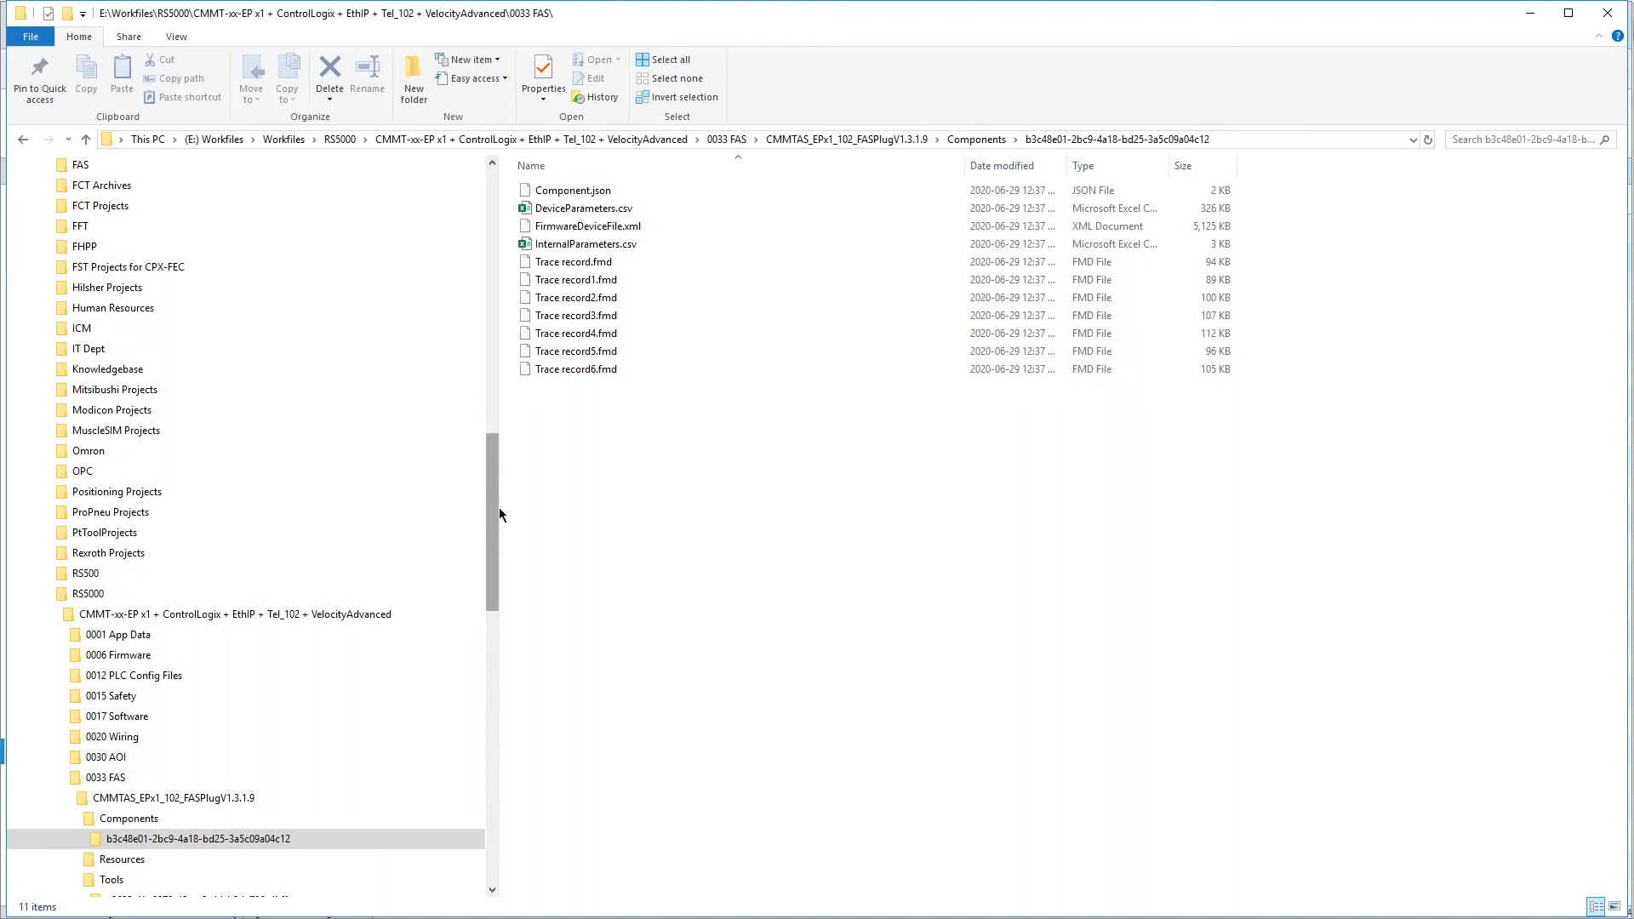
drag(498, 511, 500, 611)
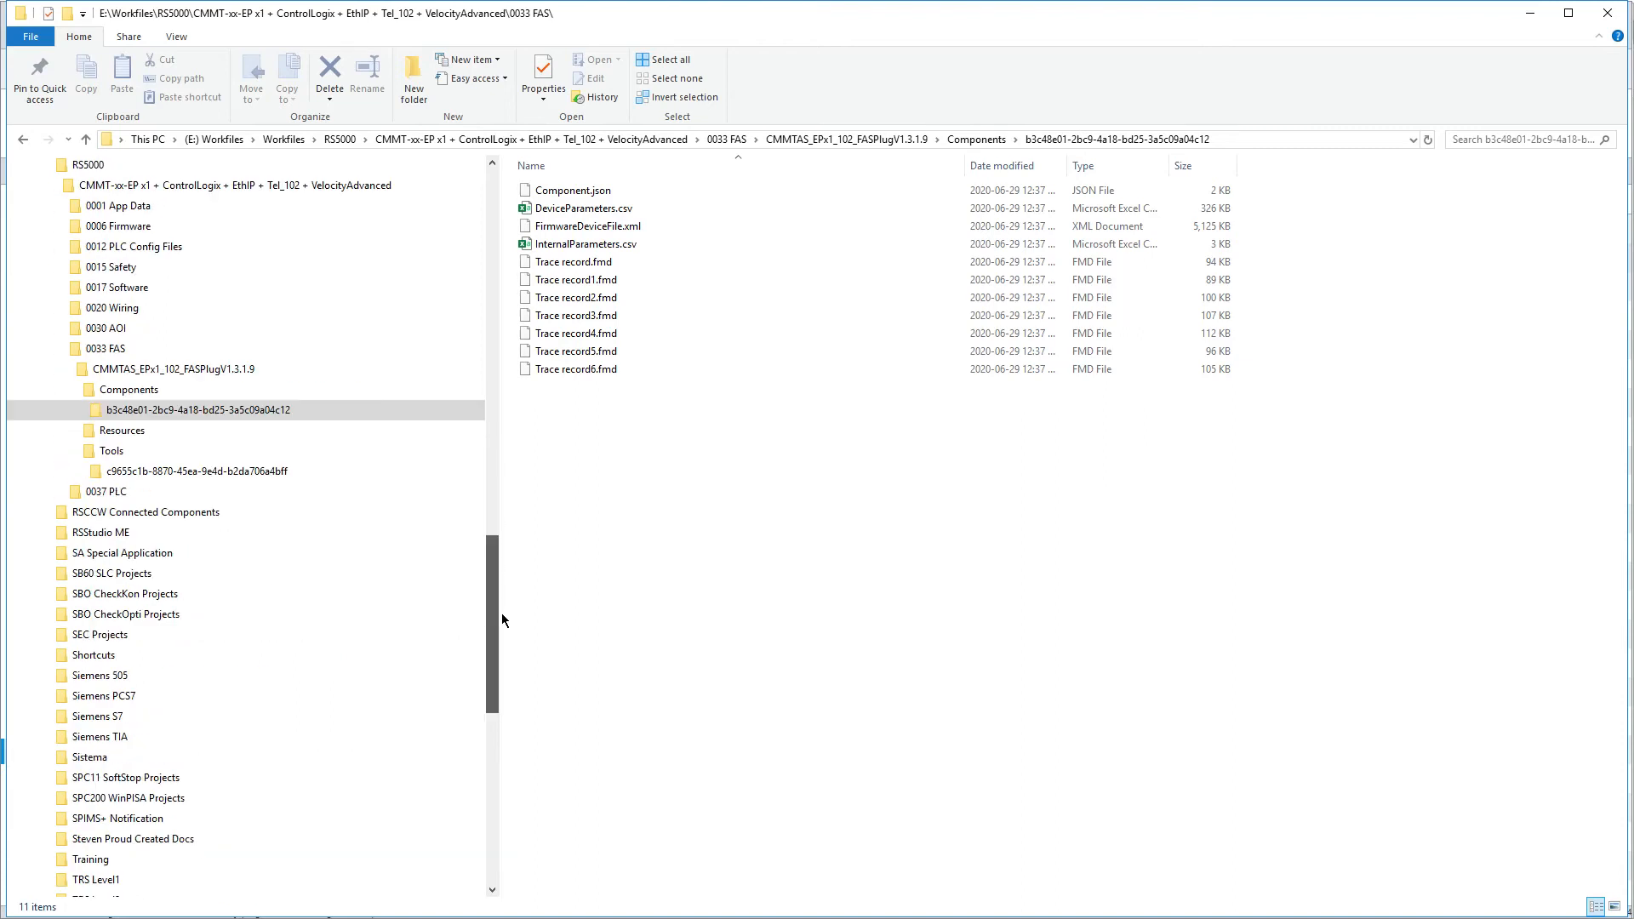
click(63, 370)
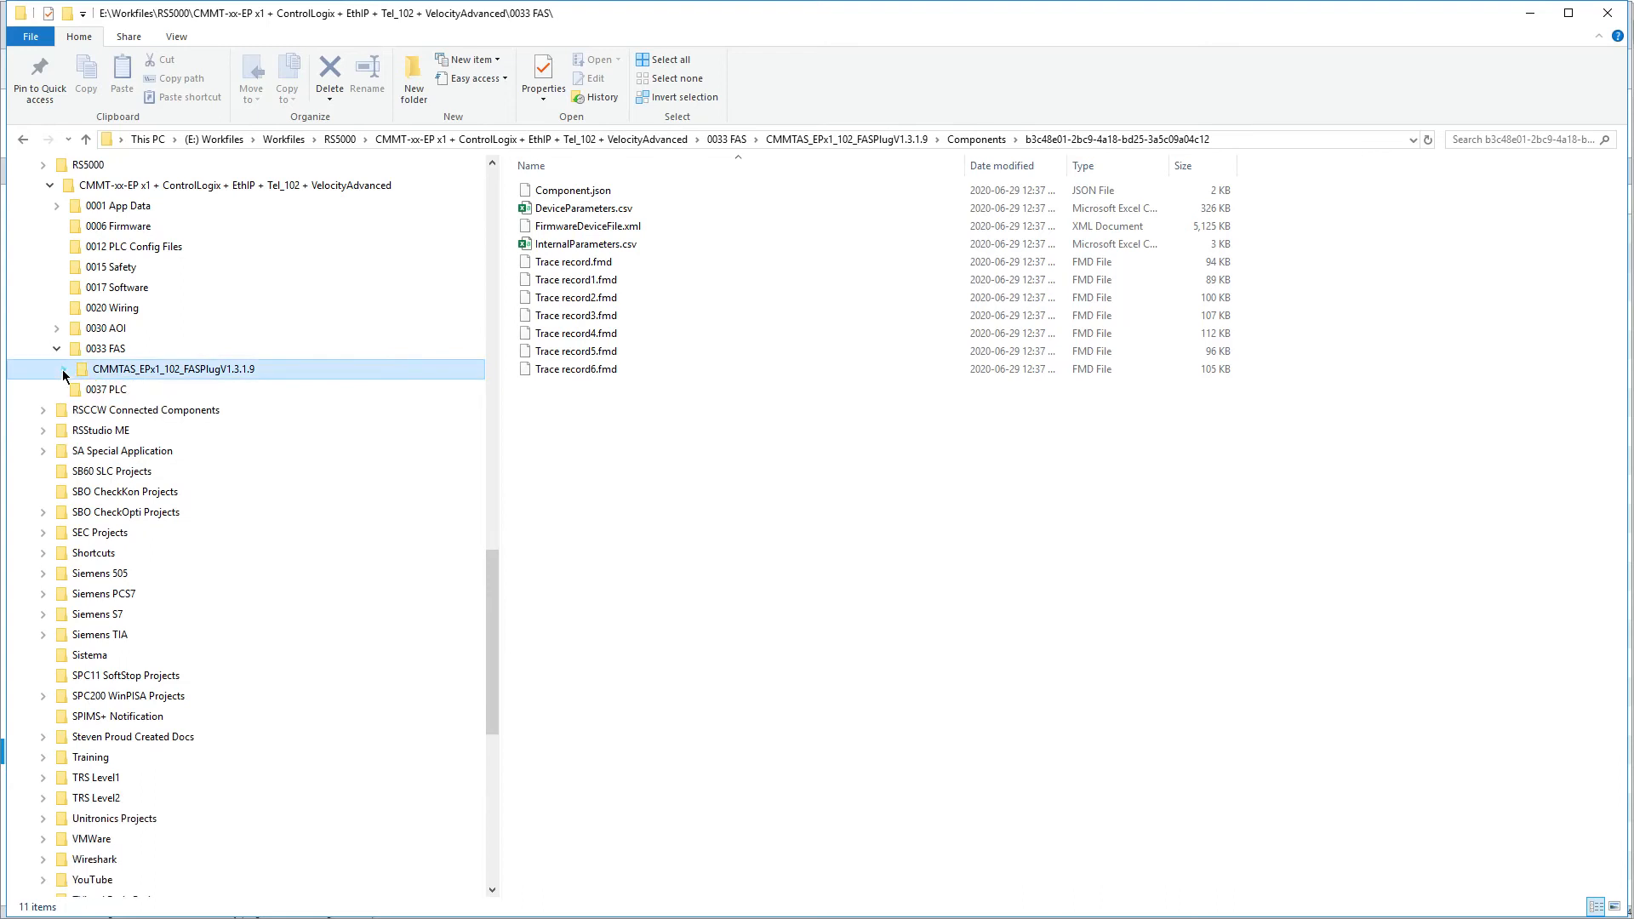
click(57, 349)
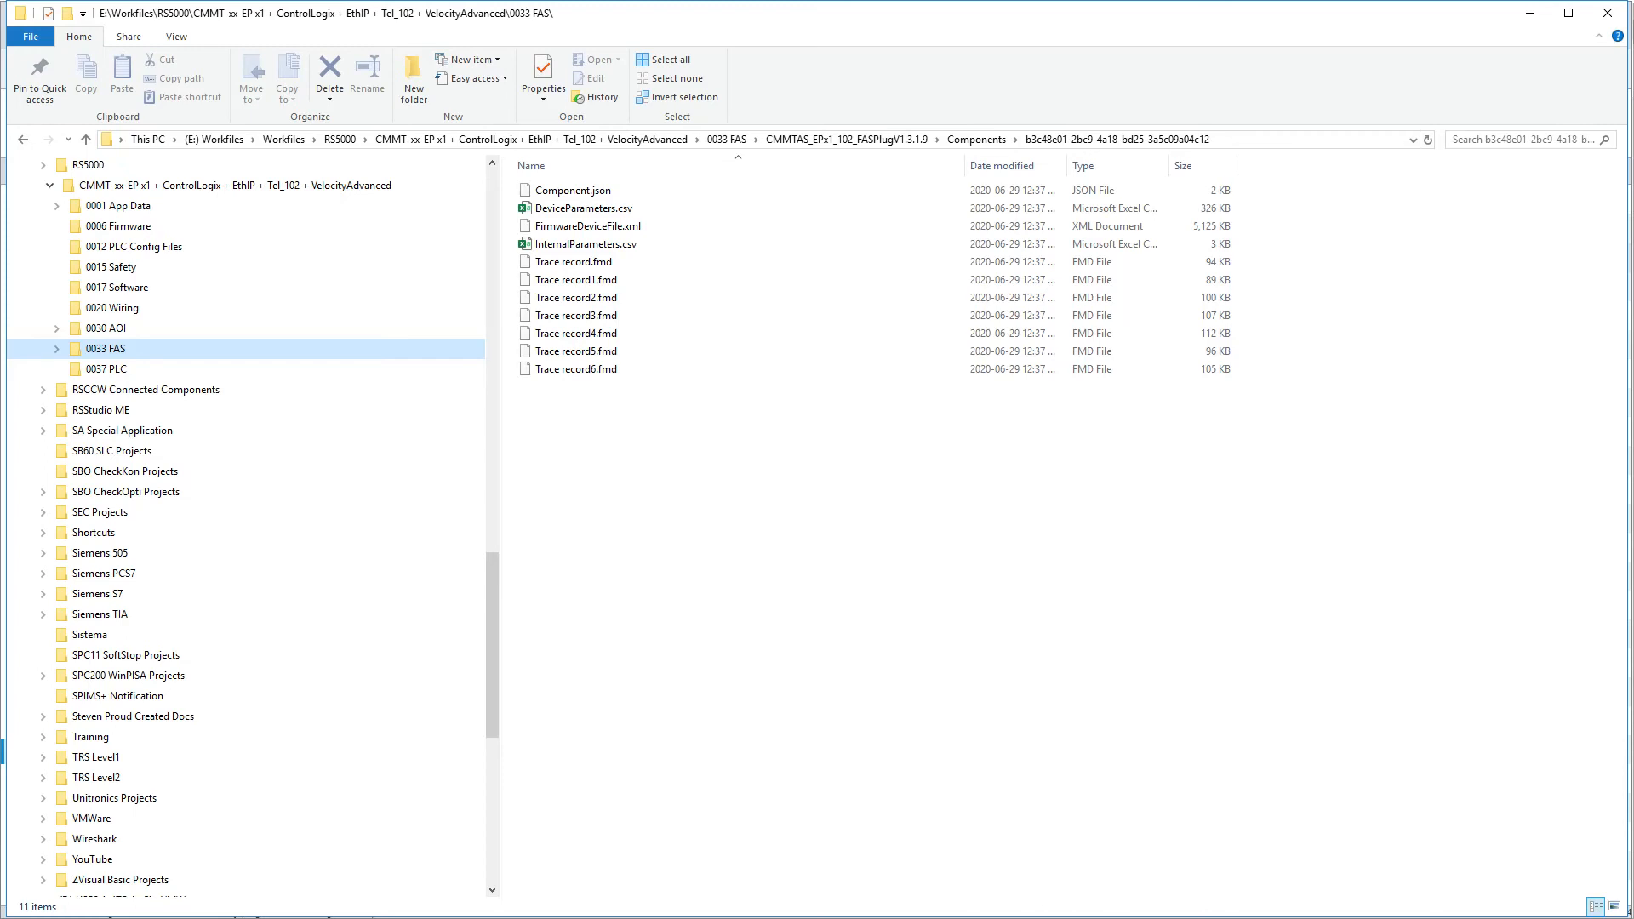
Close File Explorer to return to Festo Automation Suite, connect to the Tel_102_CMMTAS_Rotary drive and write the mismatched project parameter to the device
click(1607, 13)
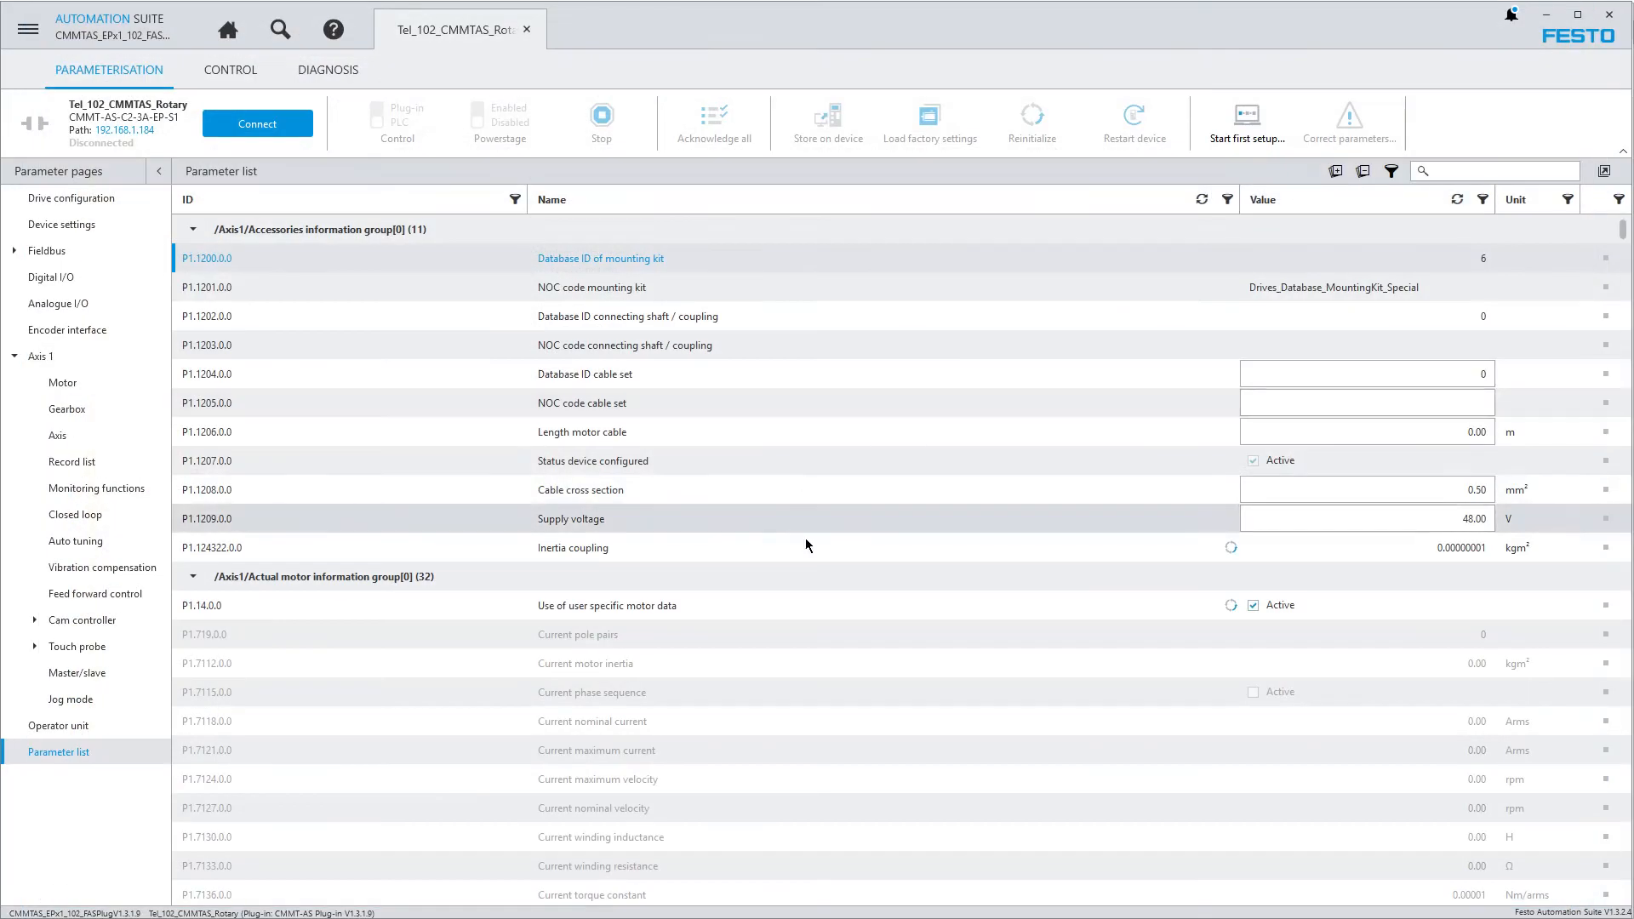
click(252, 127)
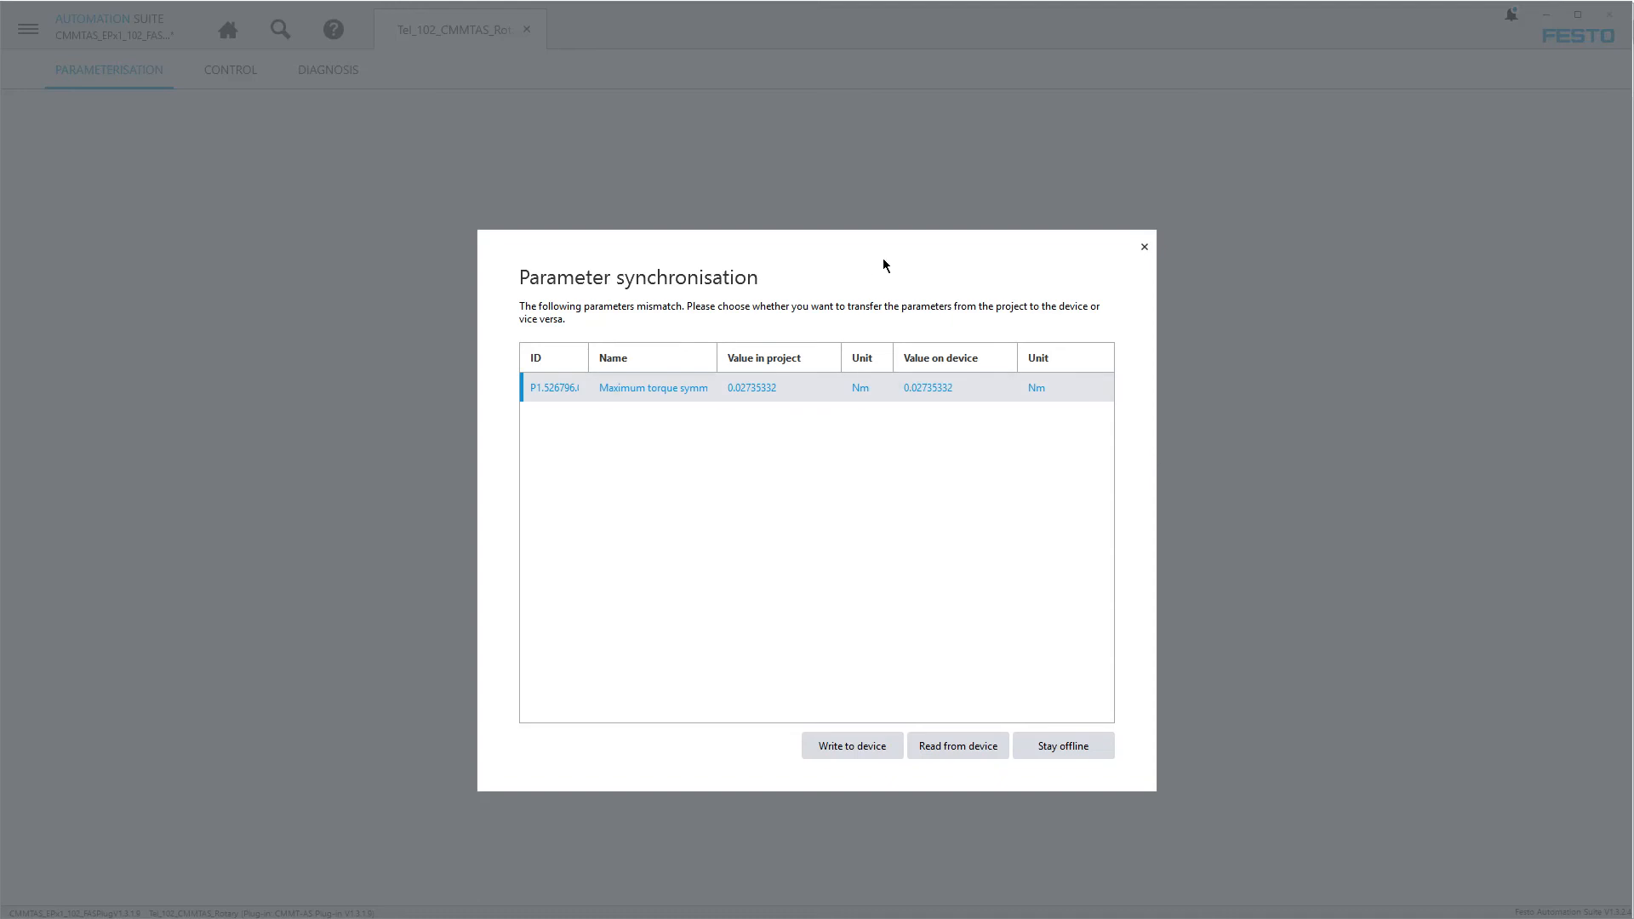
click(844, 748)
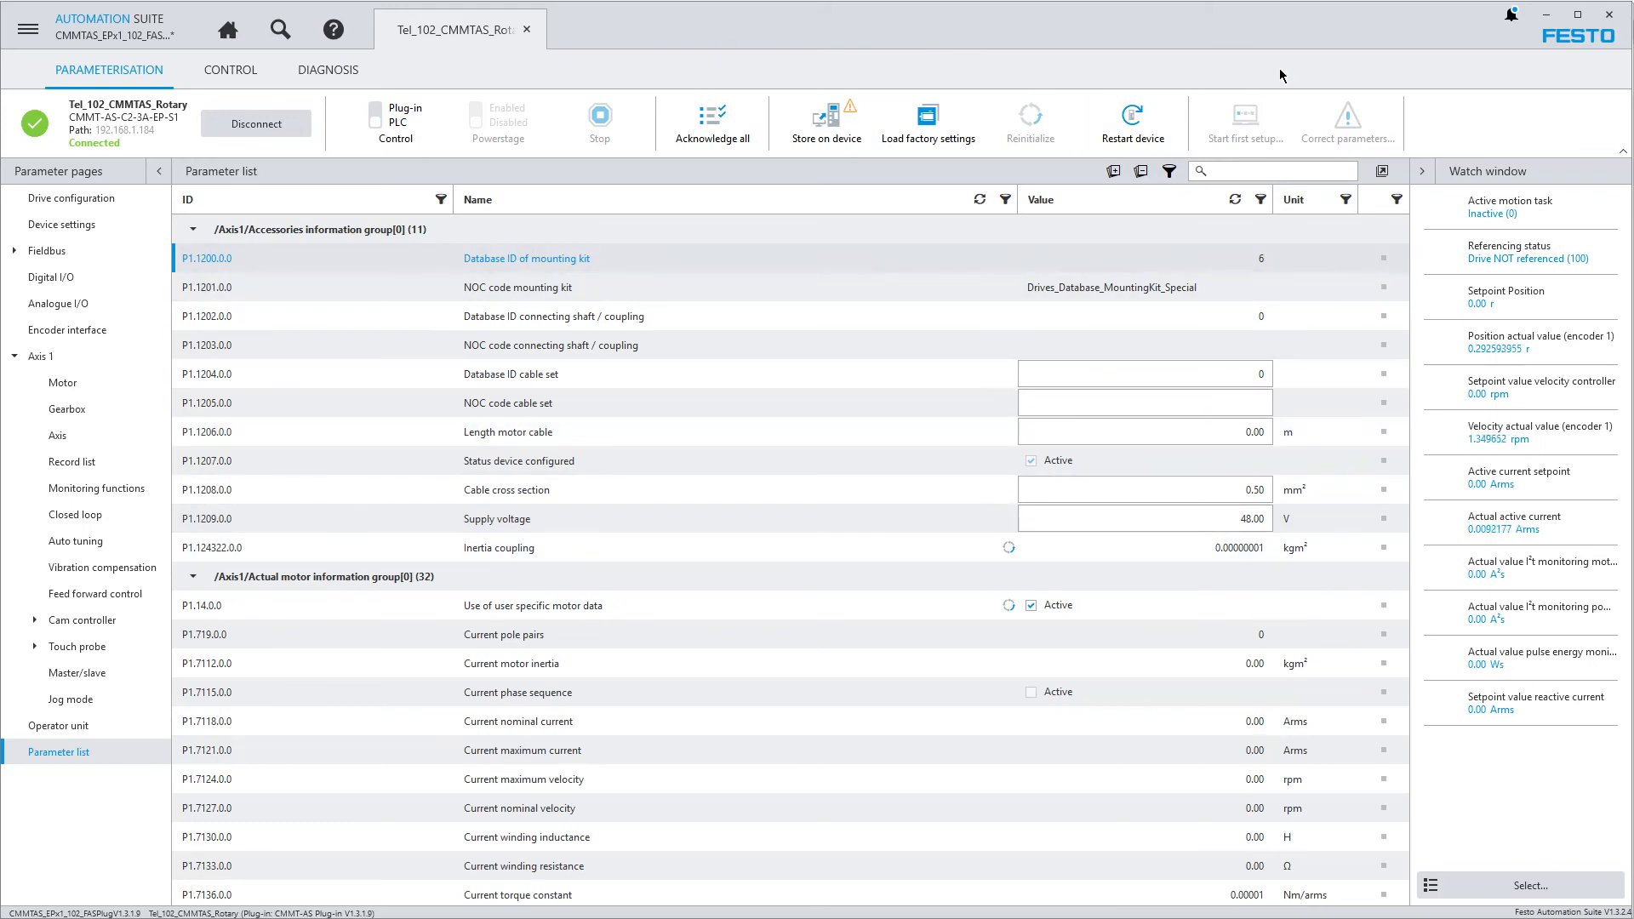
Store the parameter changes permanently on the connected drive
click(827, 124)
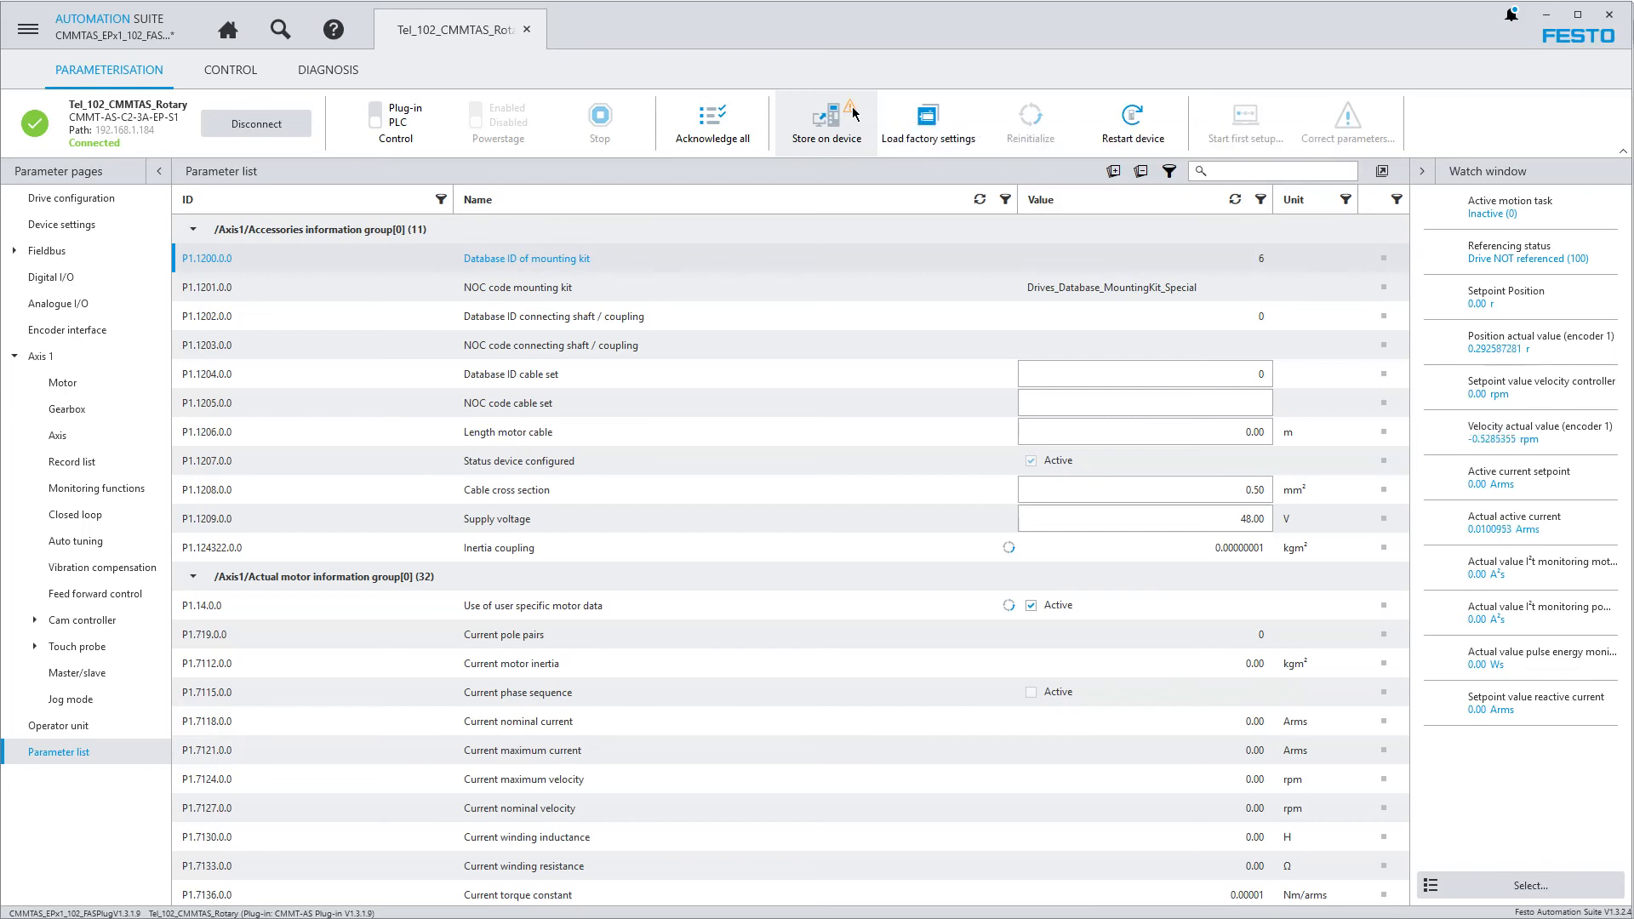
mouse_move(1010, 555)
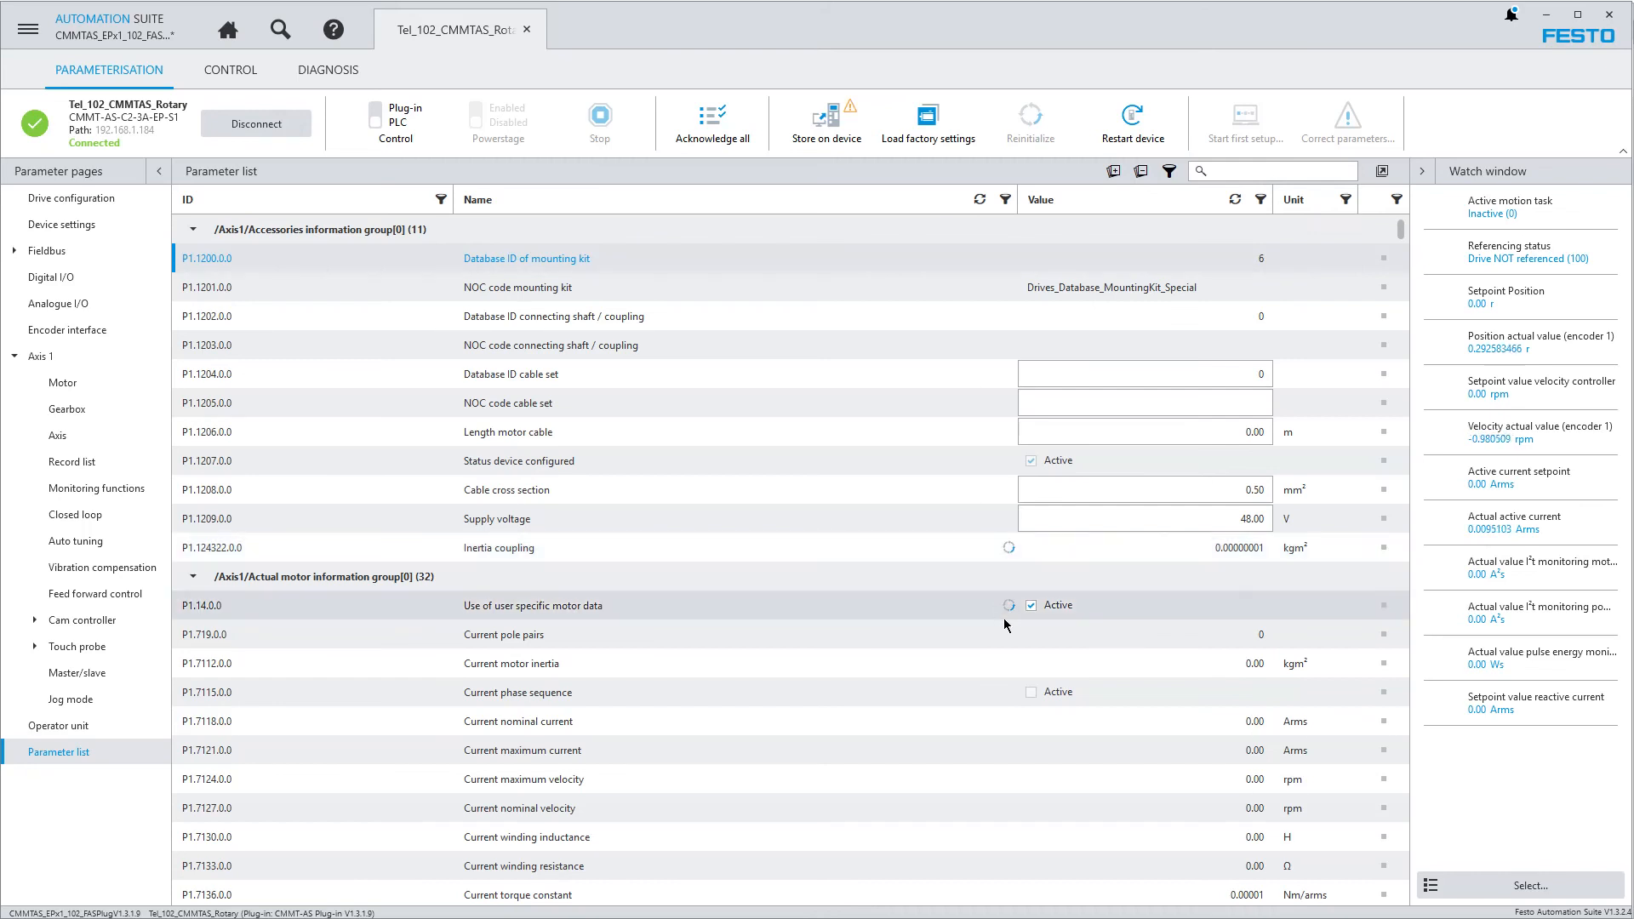
mouse_move(1011, 612)
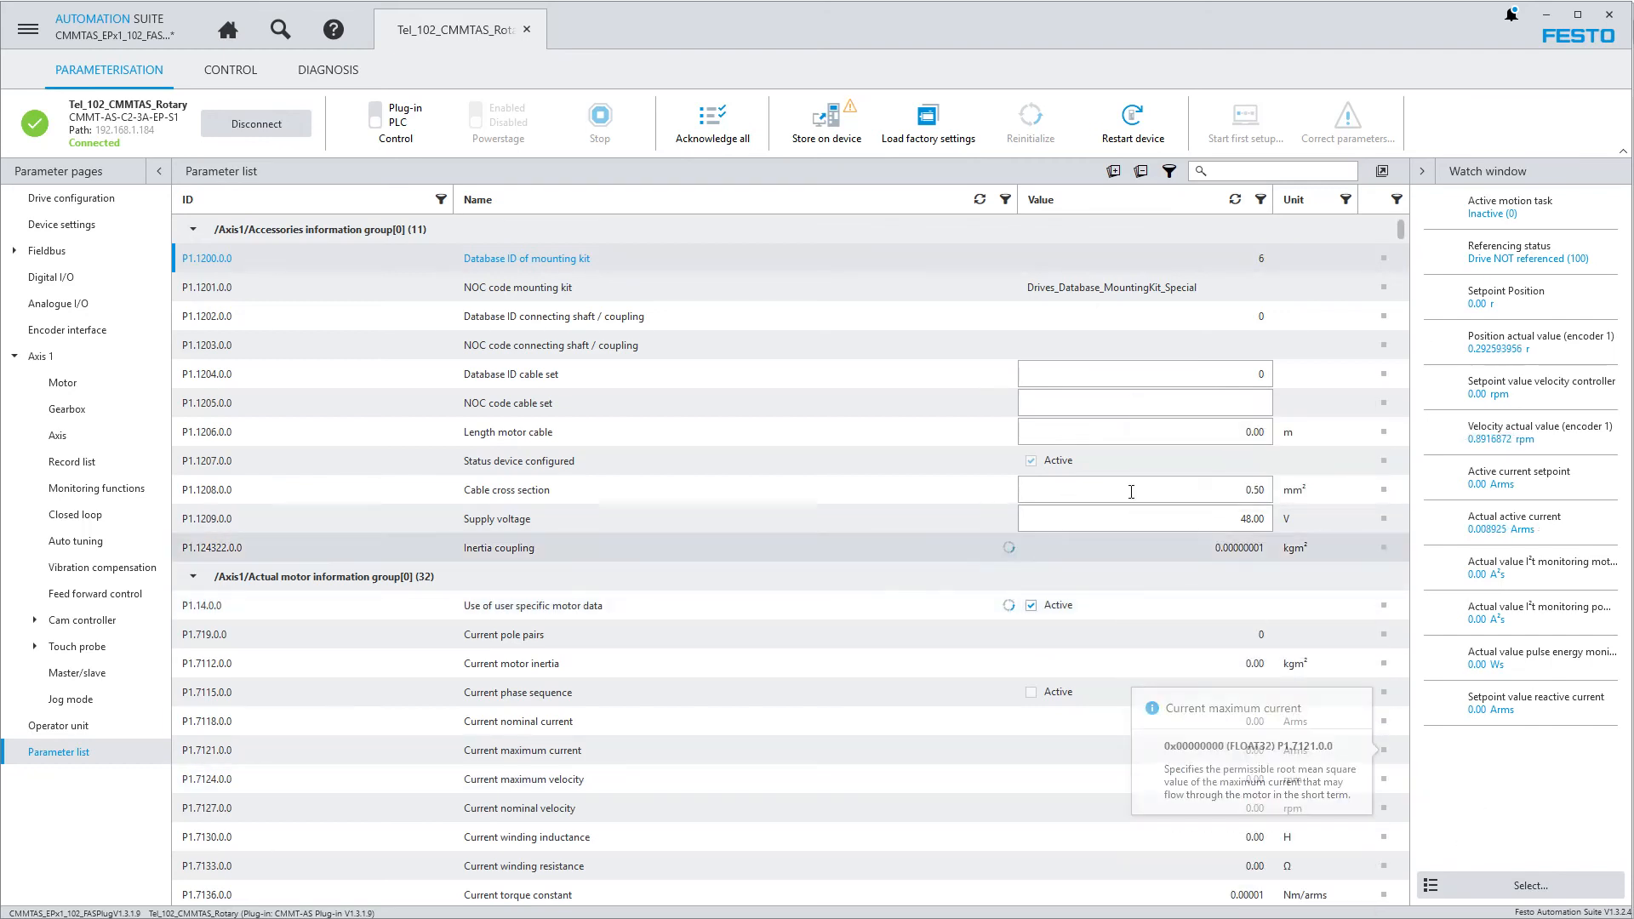
click(851, 132)
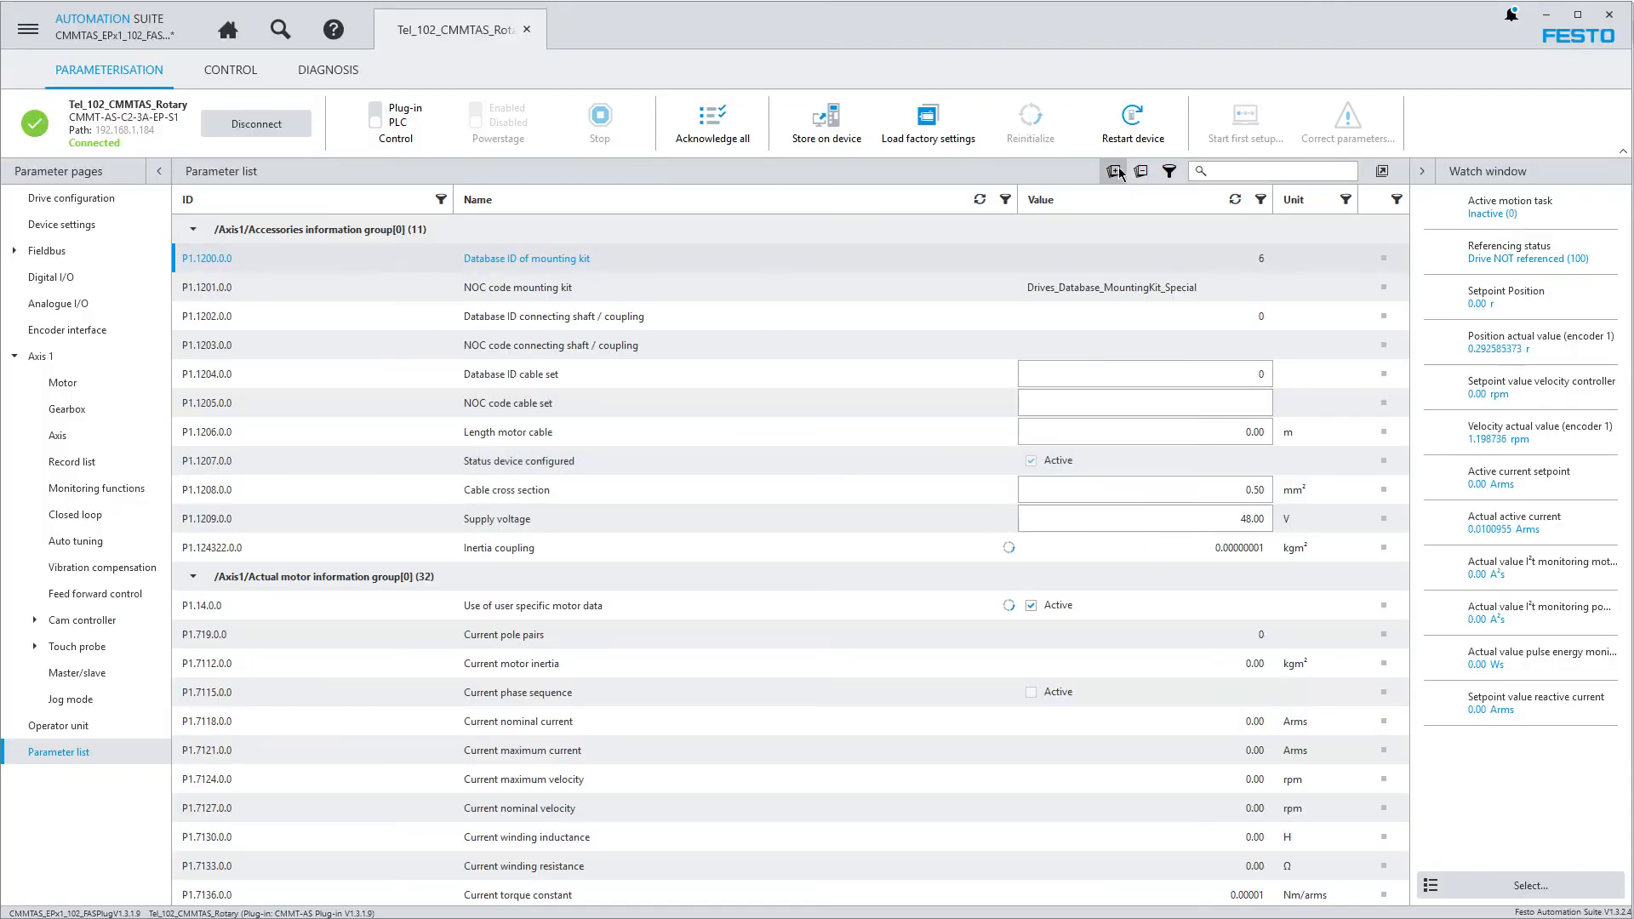
Restart the drive with the option to store its data first
click(1138, 118)
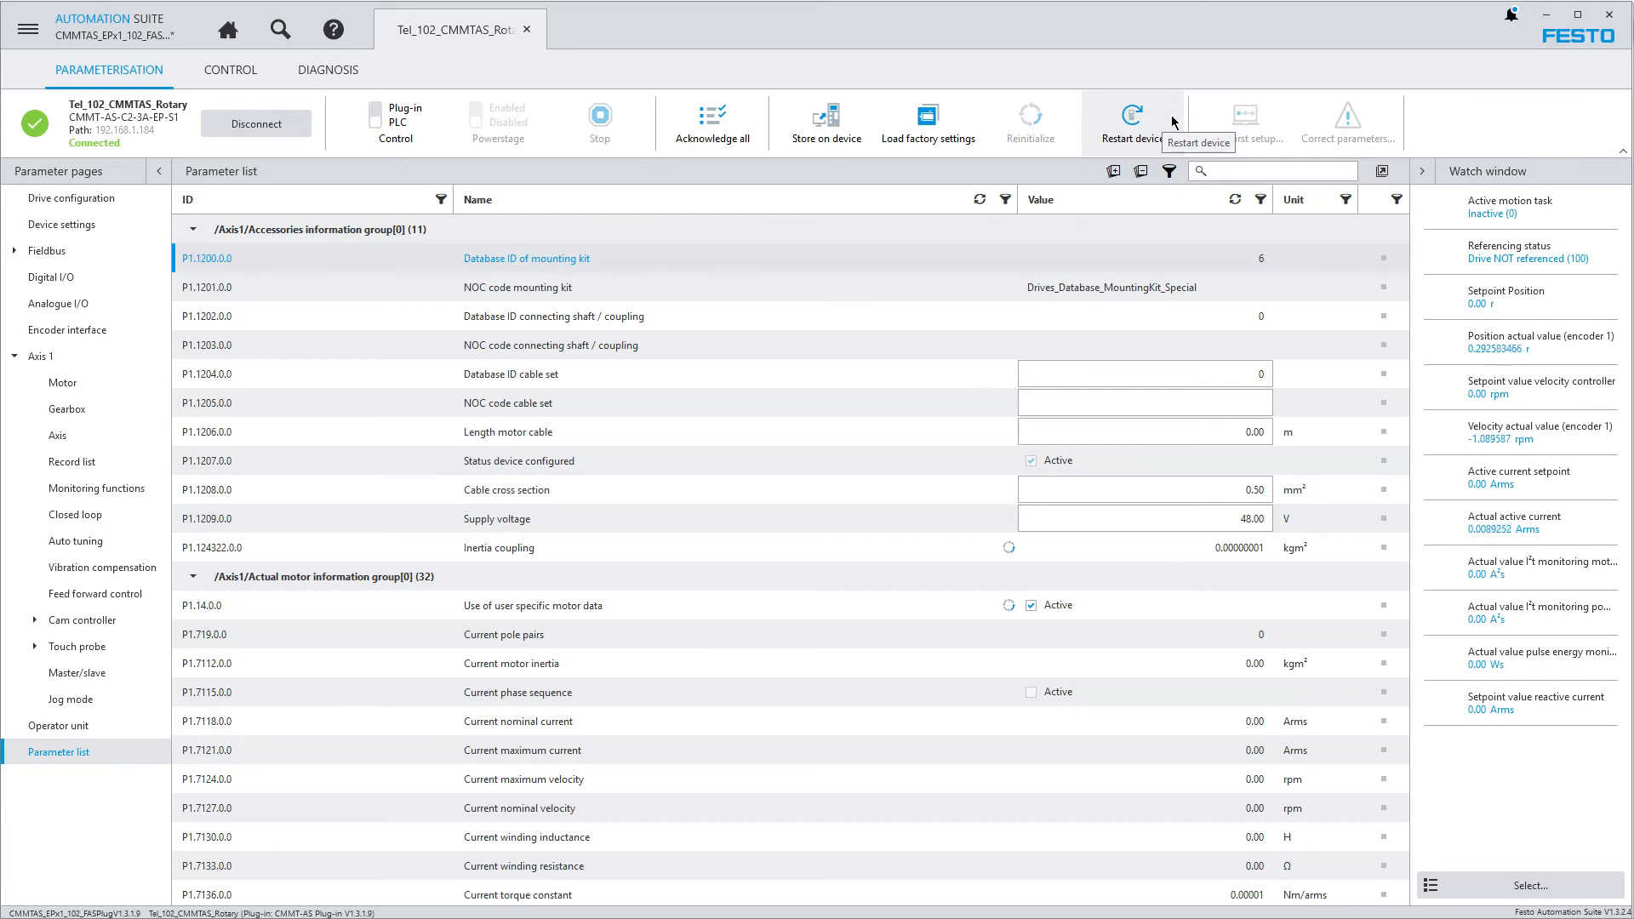
click(1106, 148)
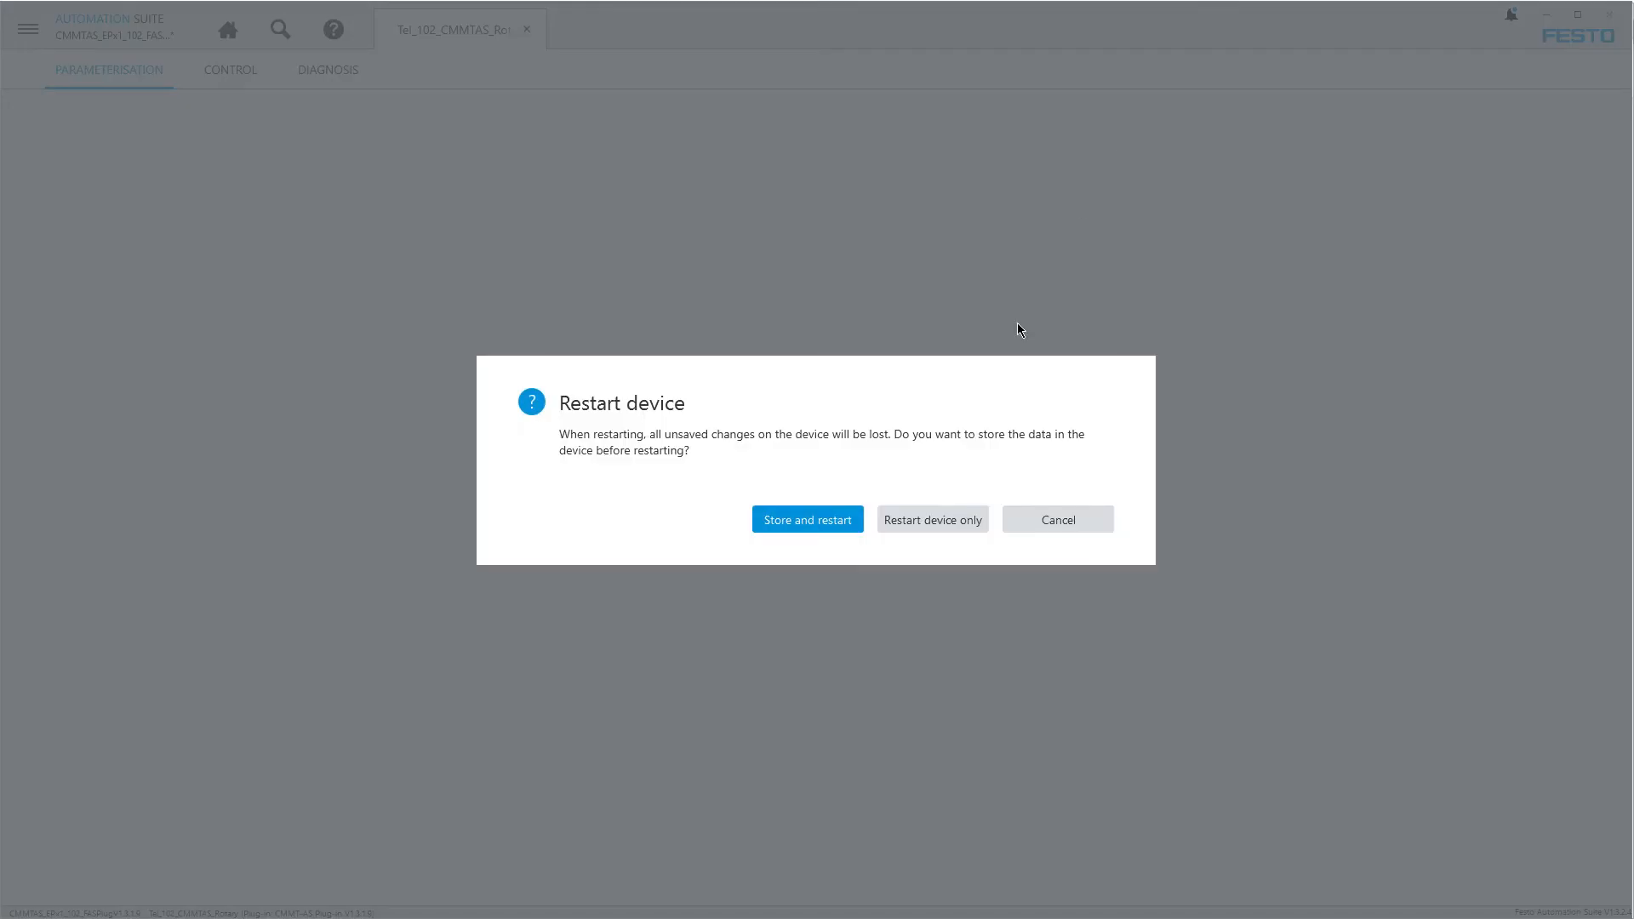
click(798, 524)
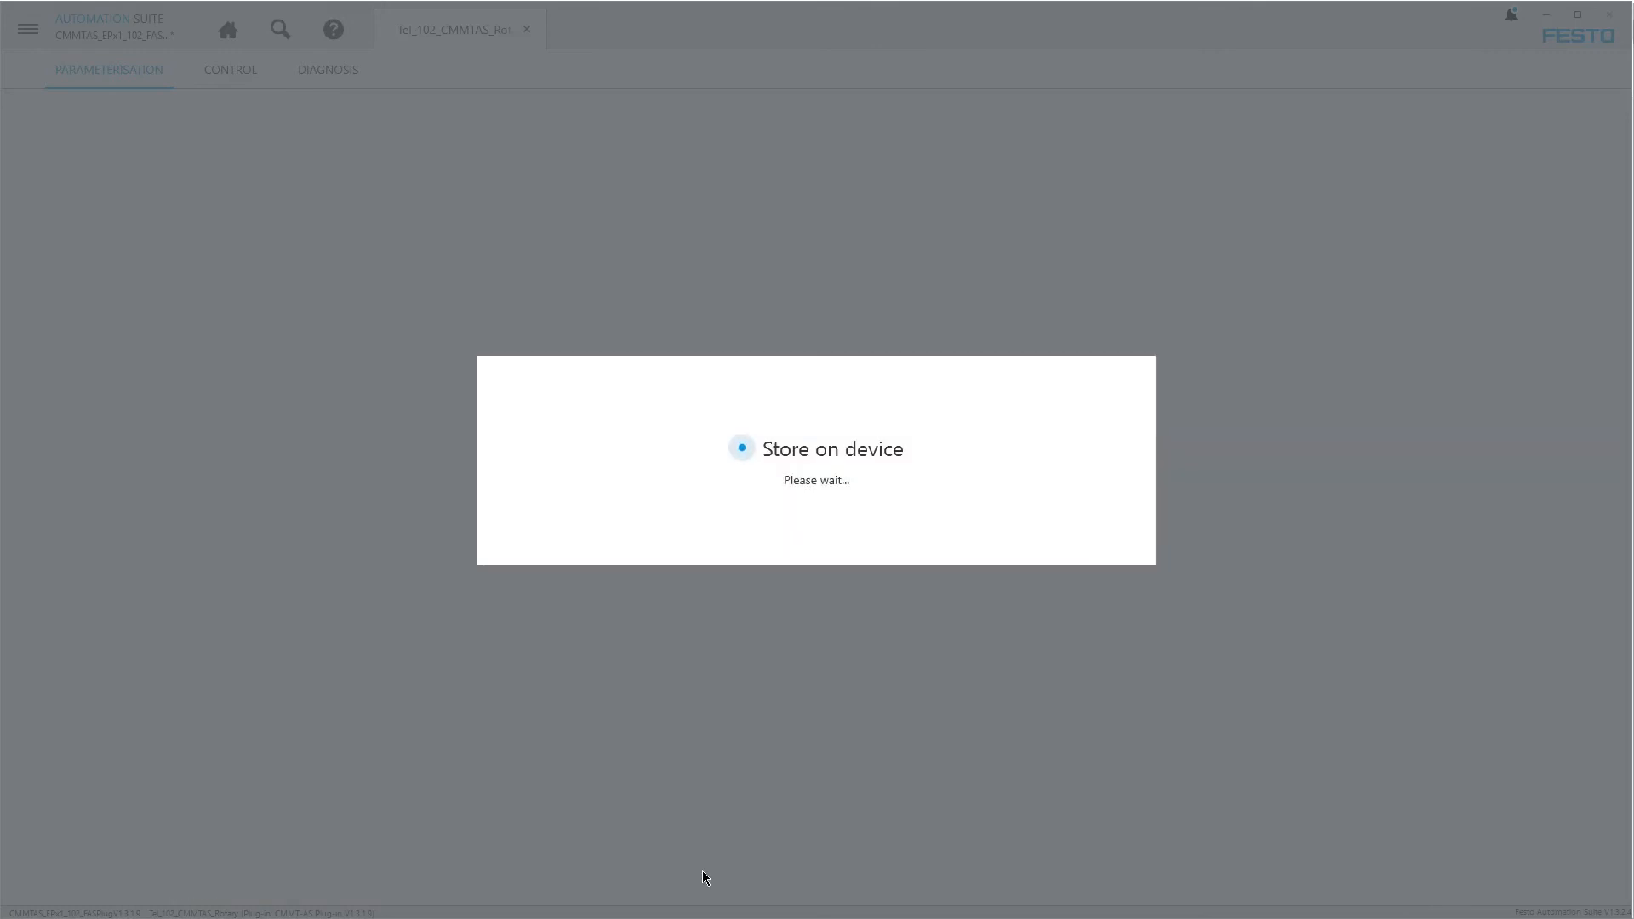
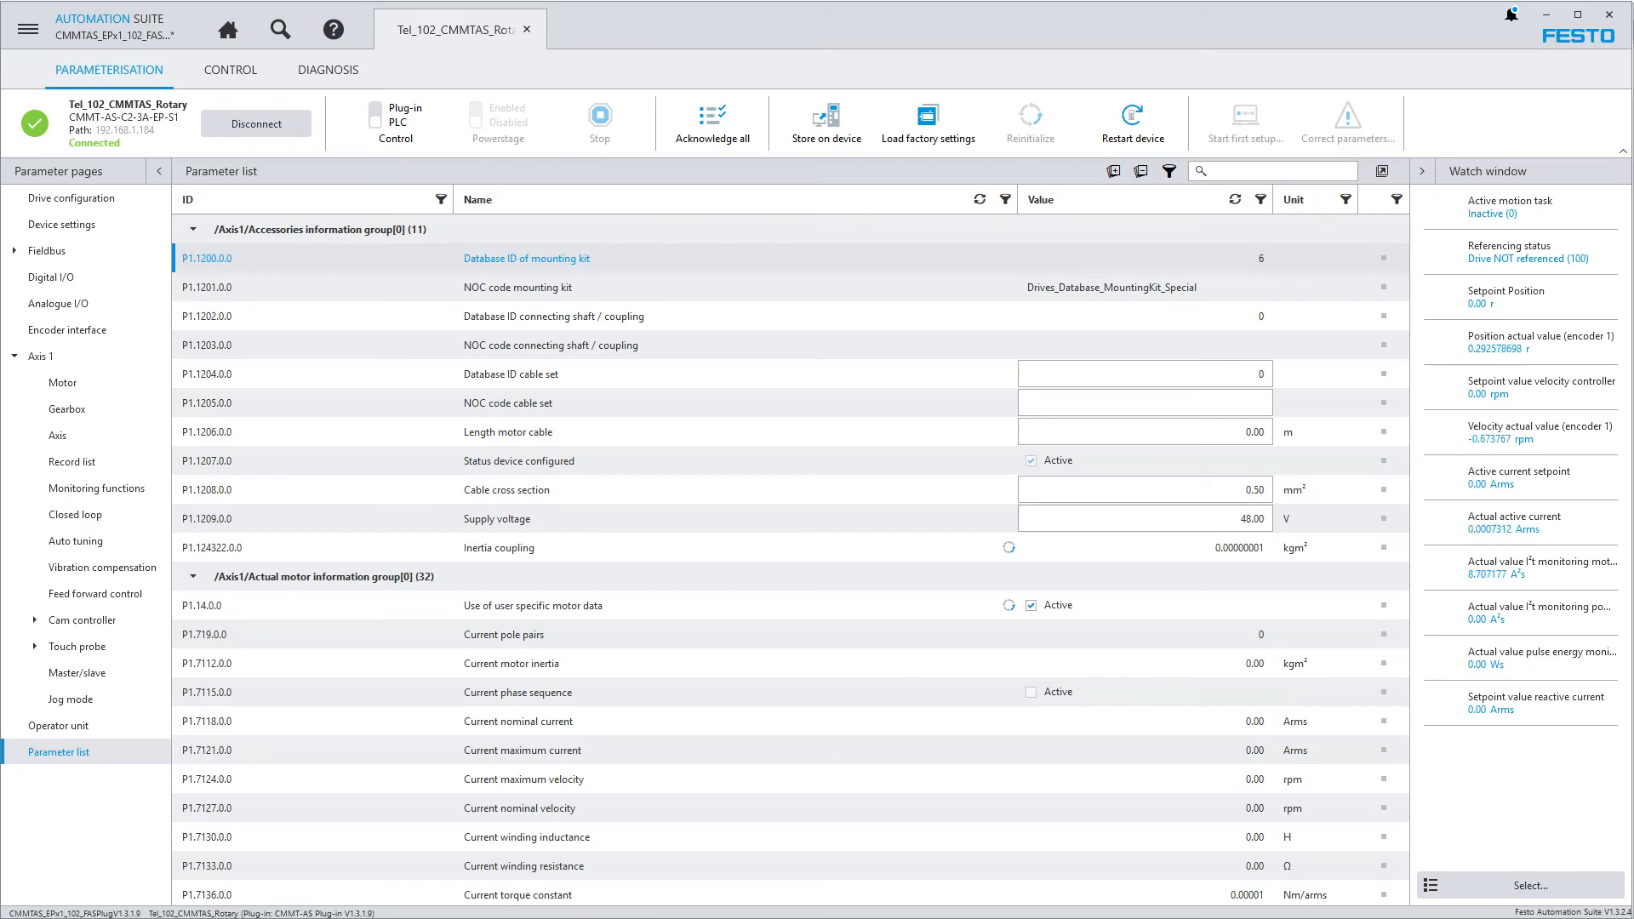
Check the installed Festo Automation Suite version and the installed CMMT-AS plug-in version, and return to the drive's parameter list
click(26, 33)
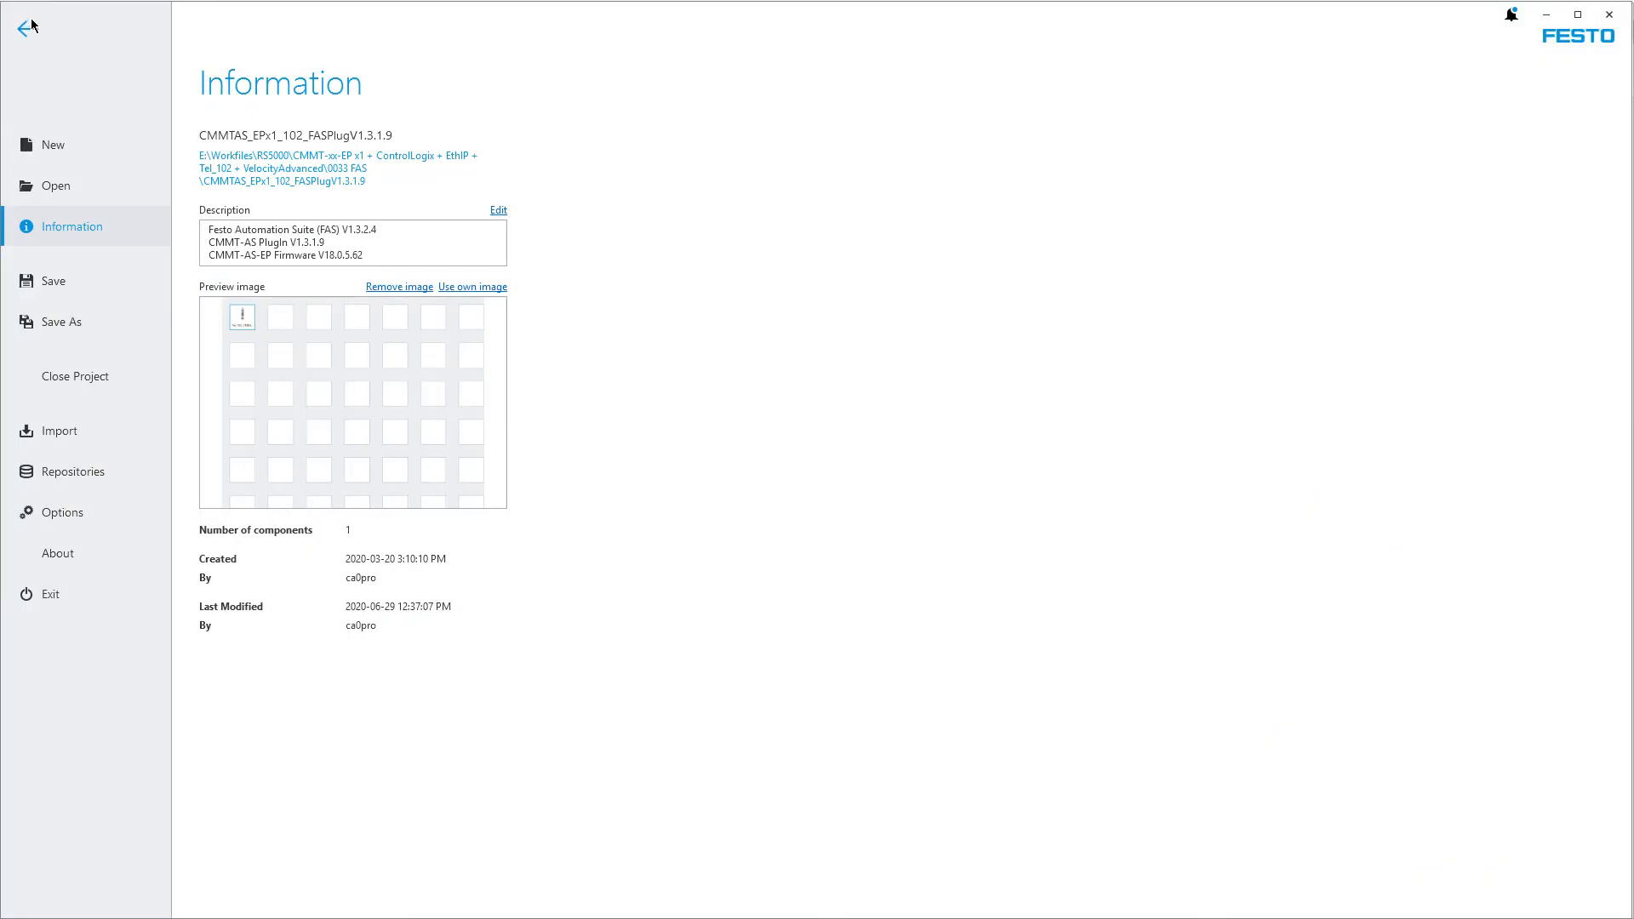
click(27, 29)
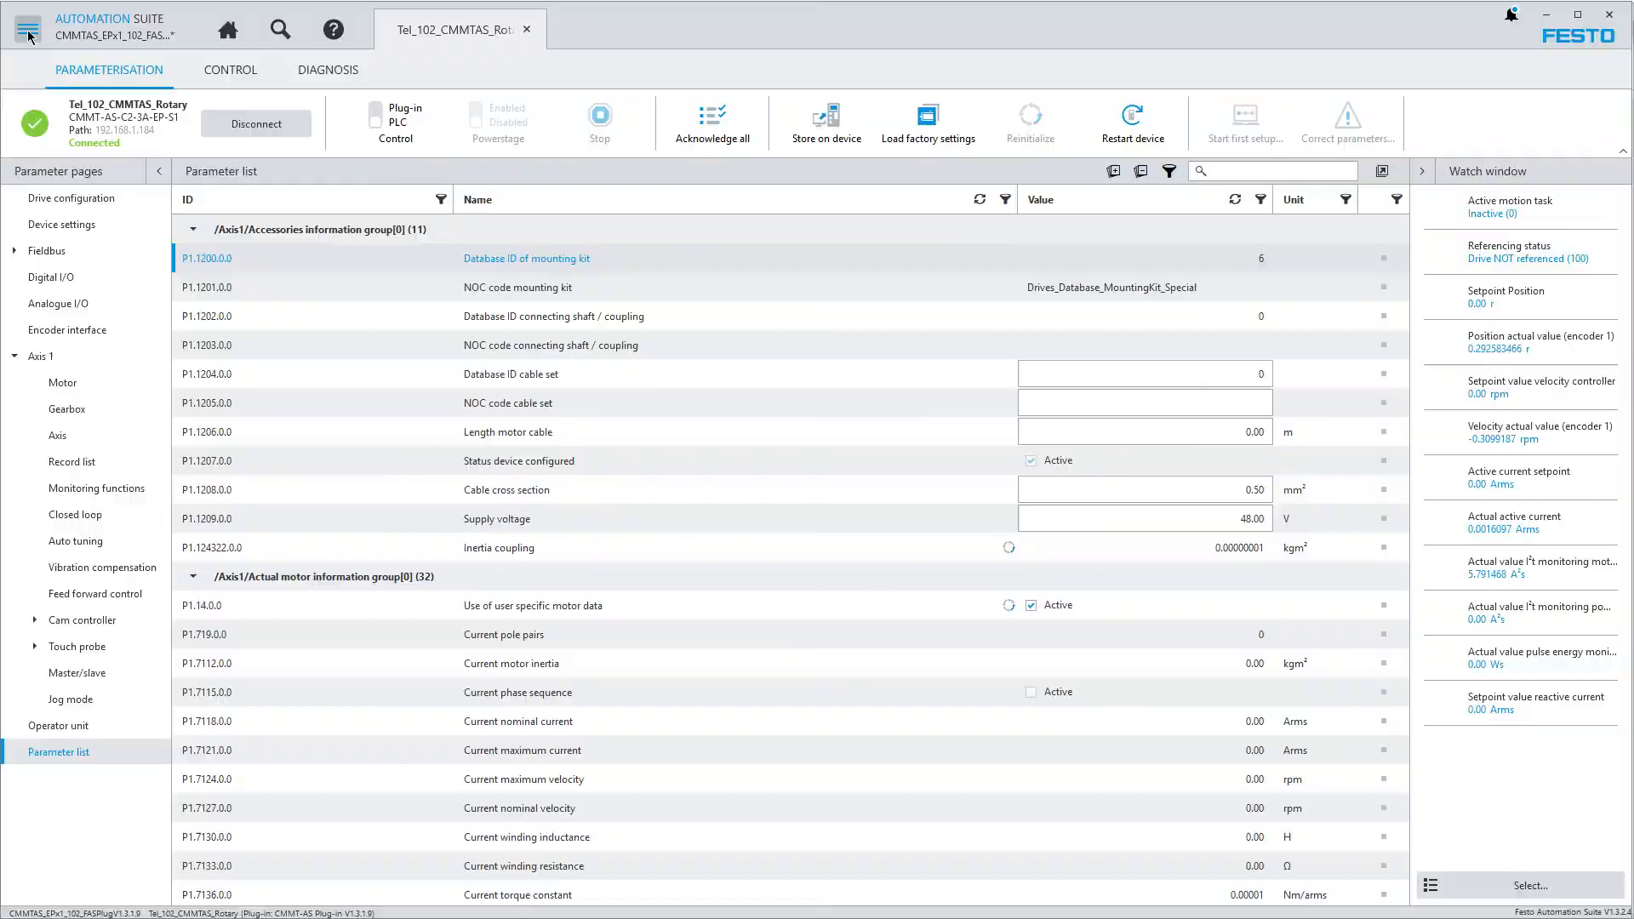
click(28, 34)
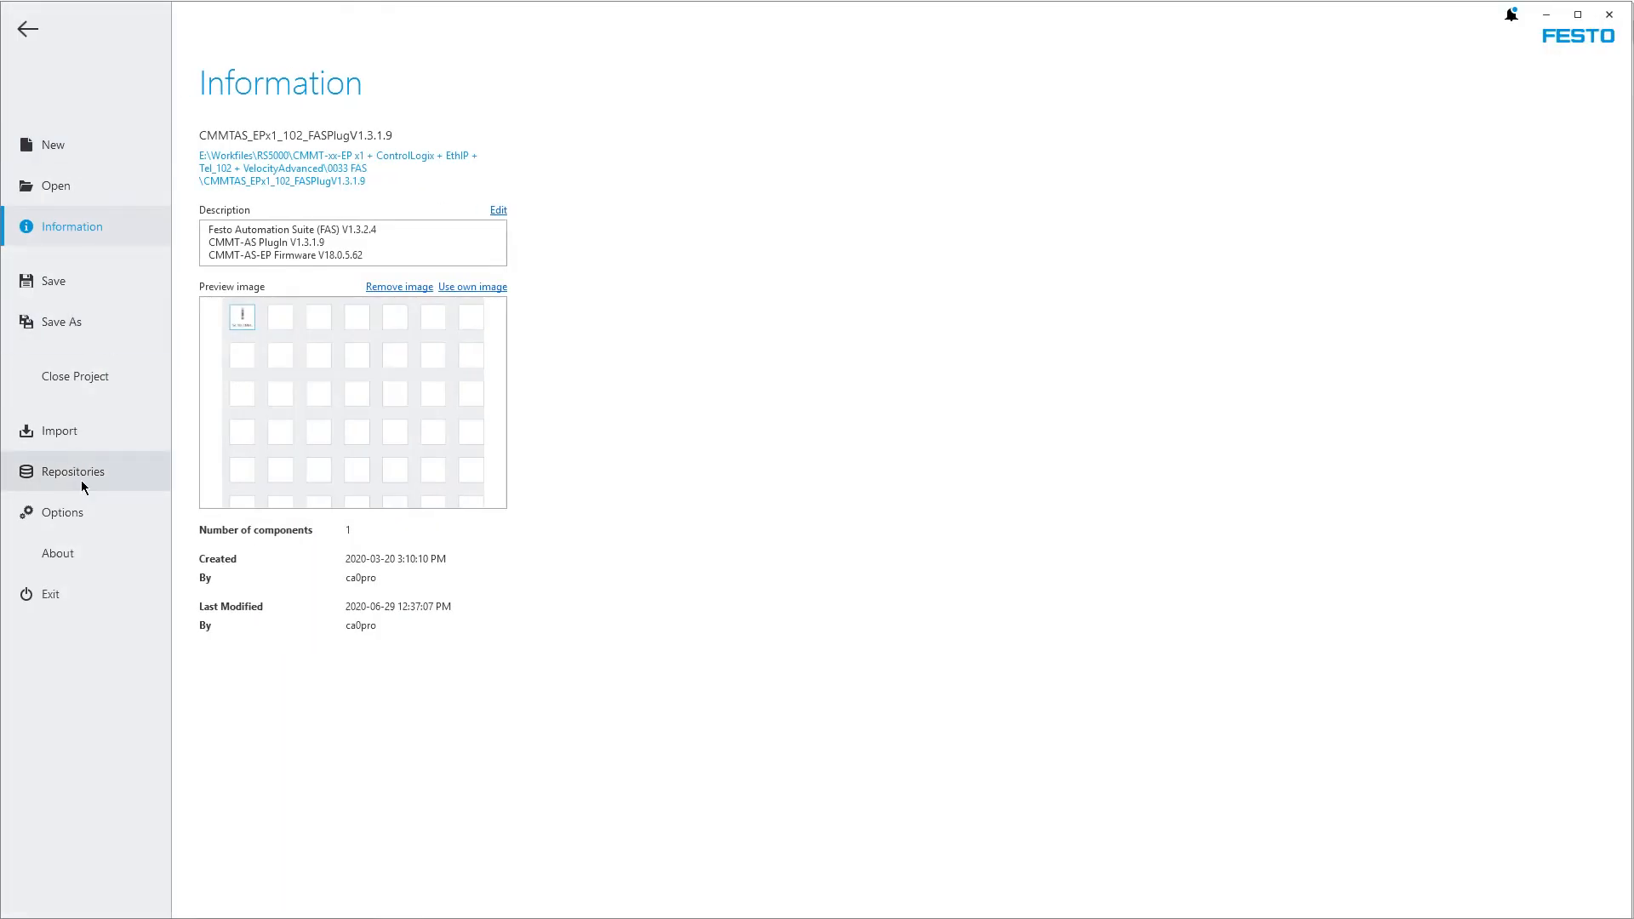
click(66, 558)
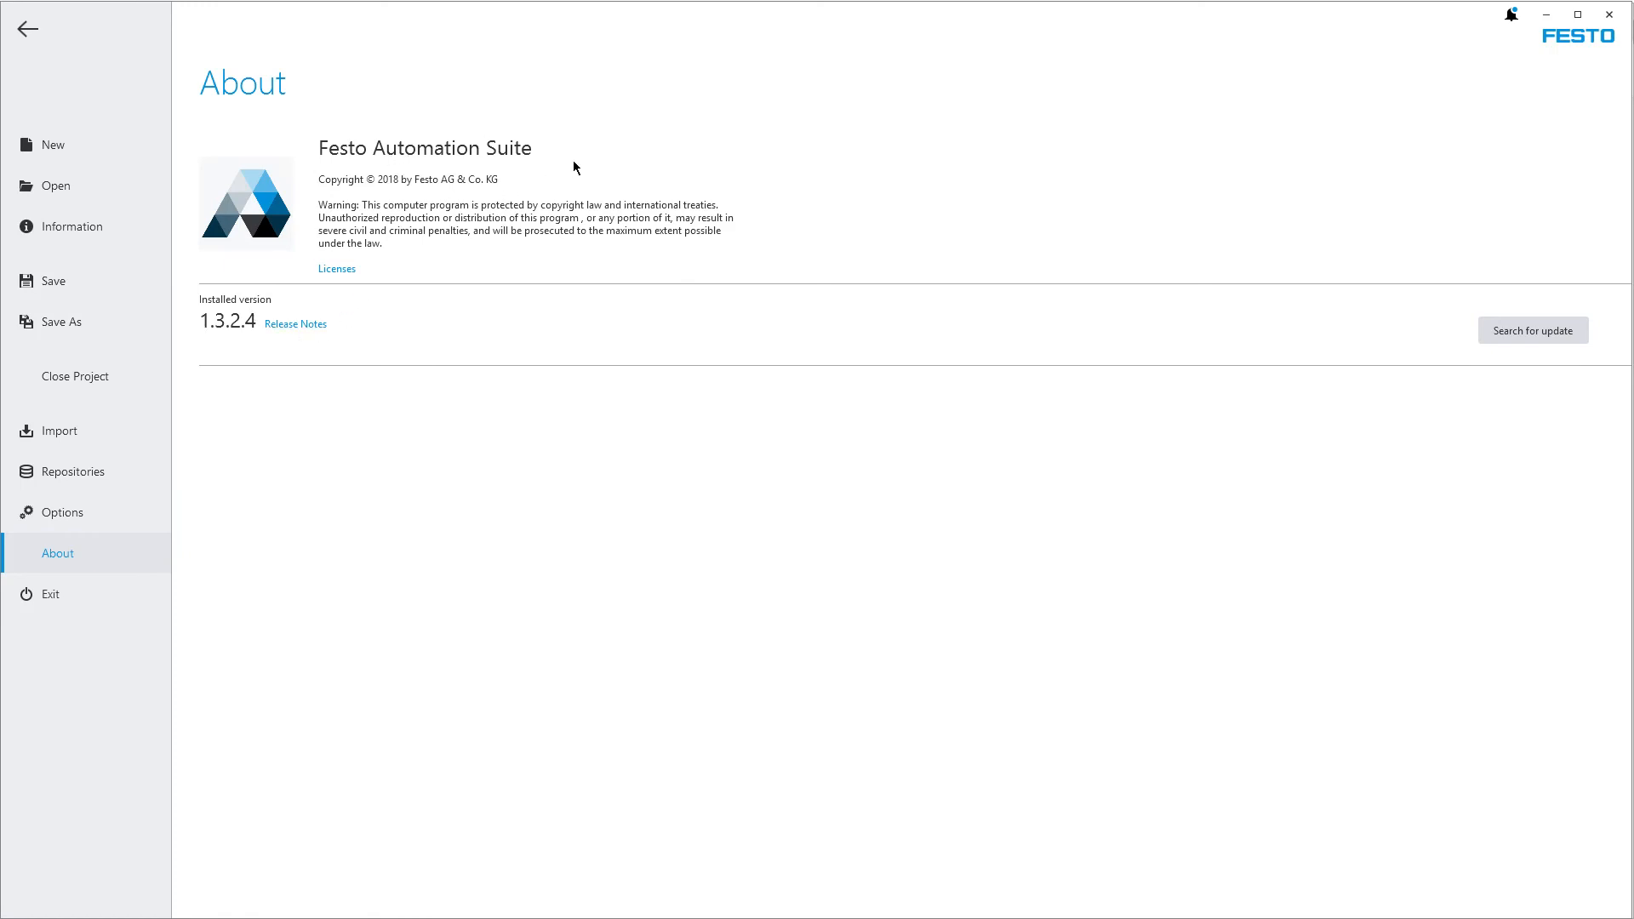
click(74, 473)
click(485, 182)
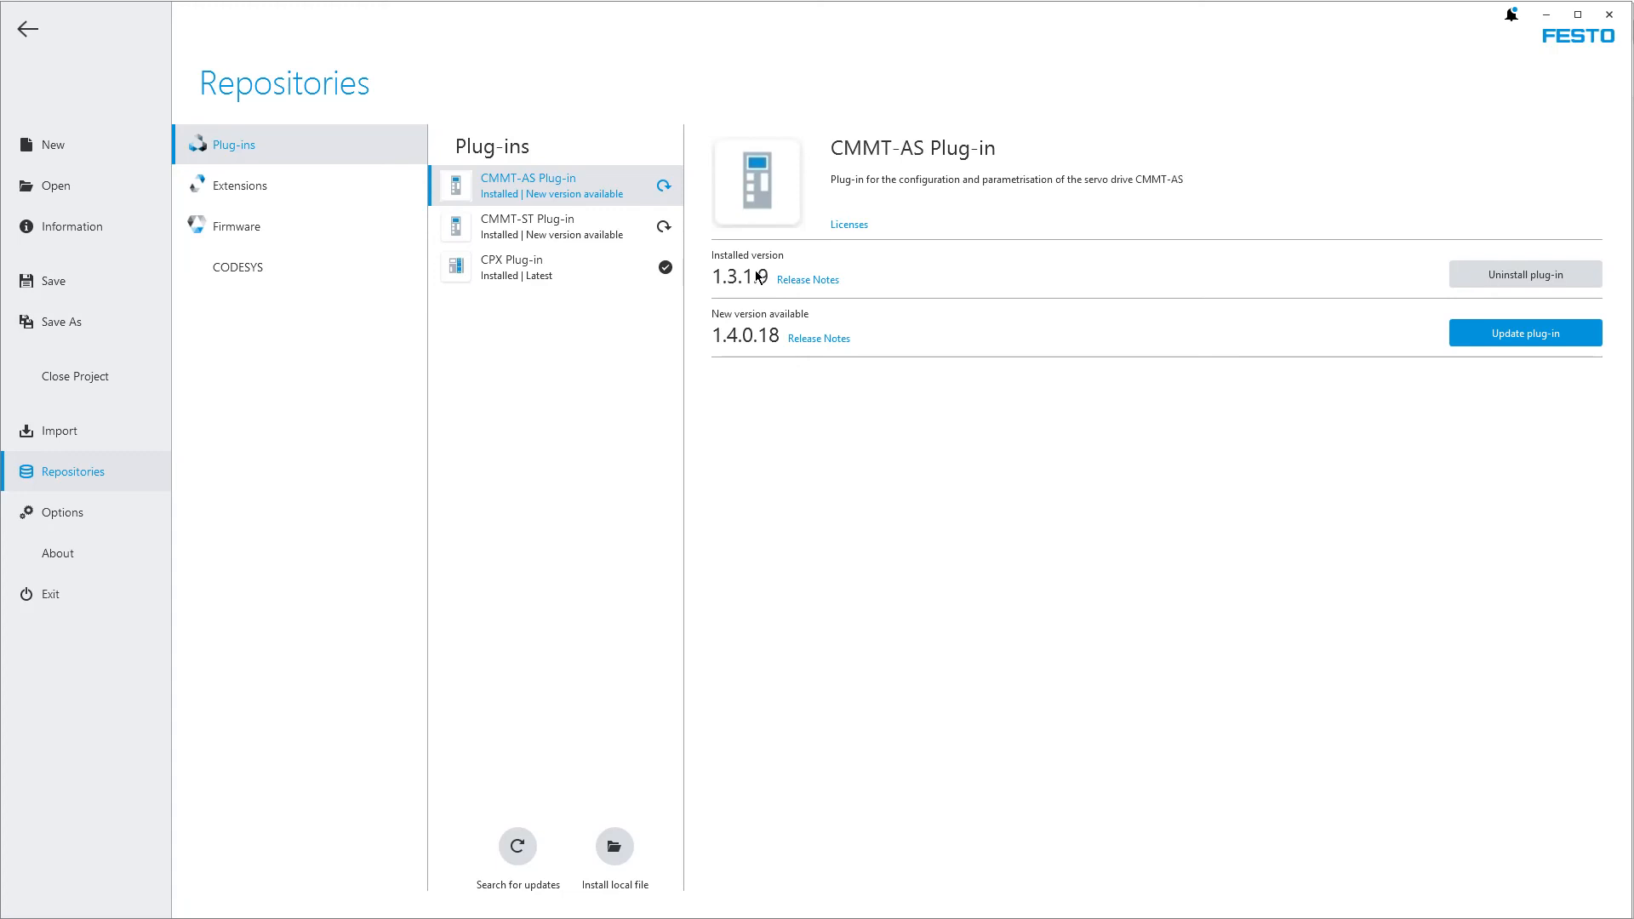
click(16, 31)
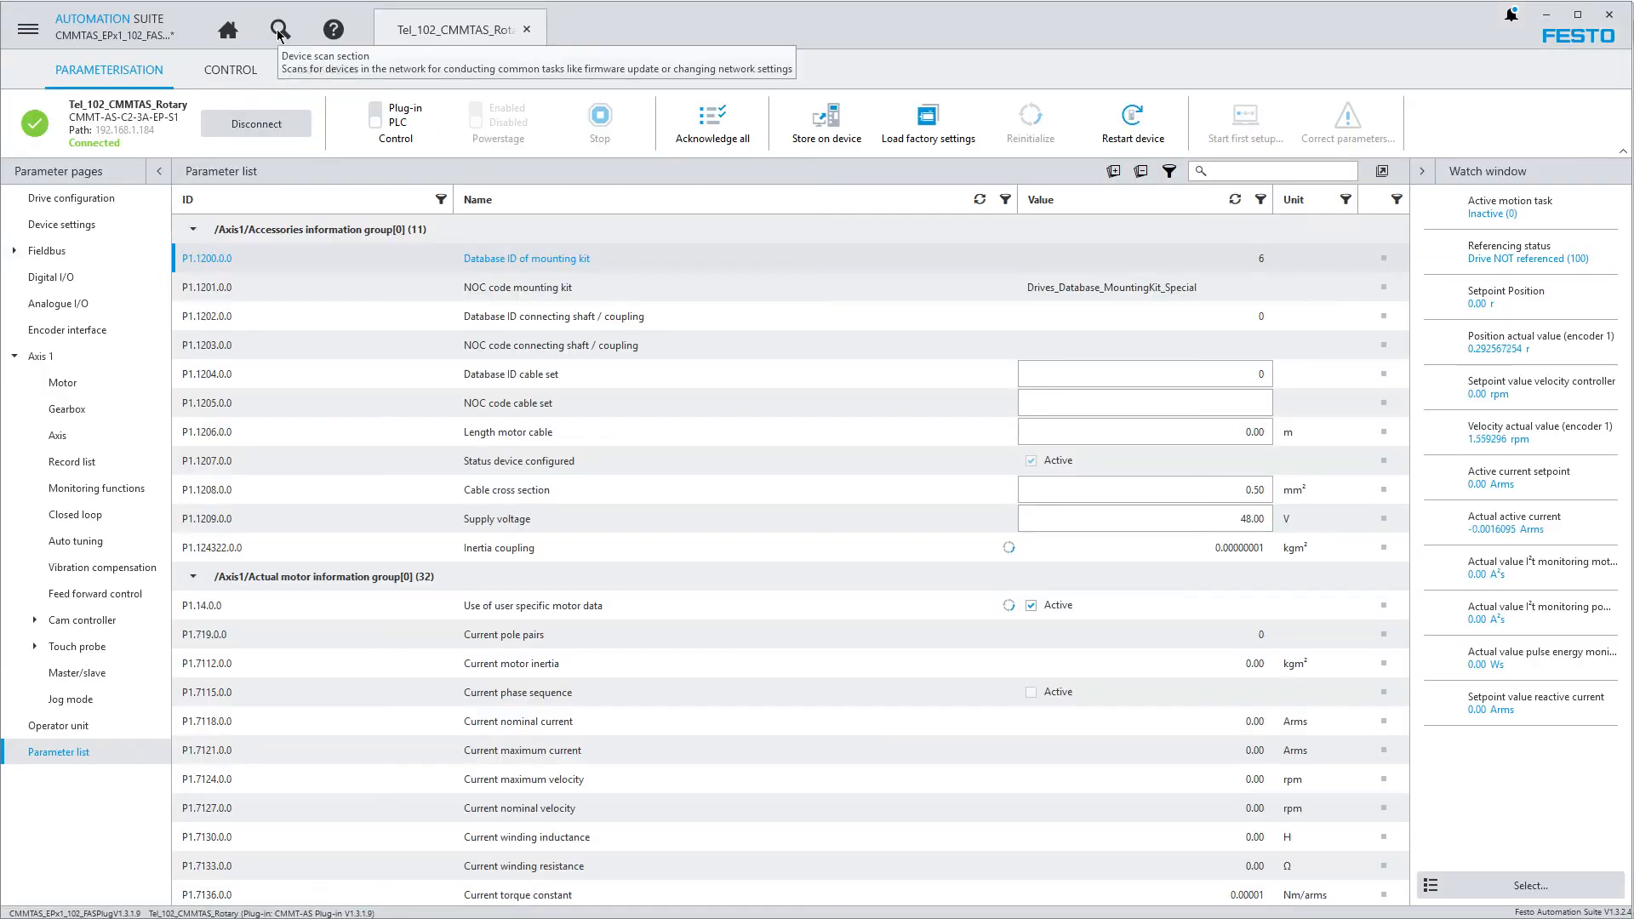
Scan for network devices and view the firmware files offered for the Tel_102_CMMTAS_Rotary drive, widening the list to read their full names
click(280, 32)
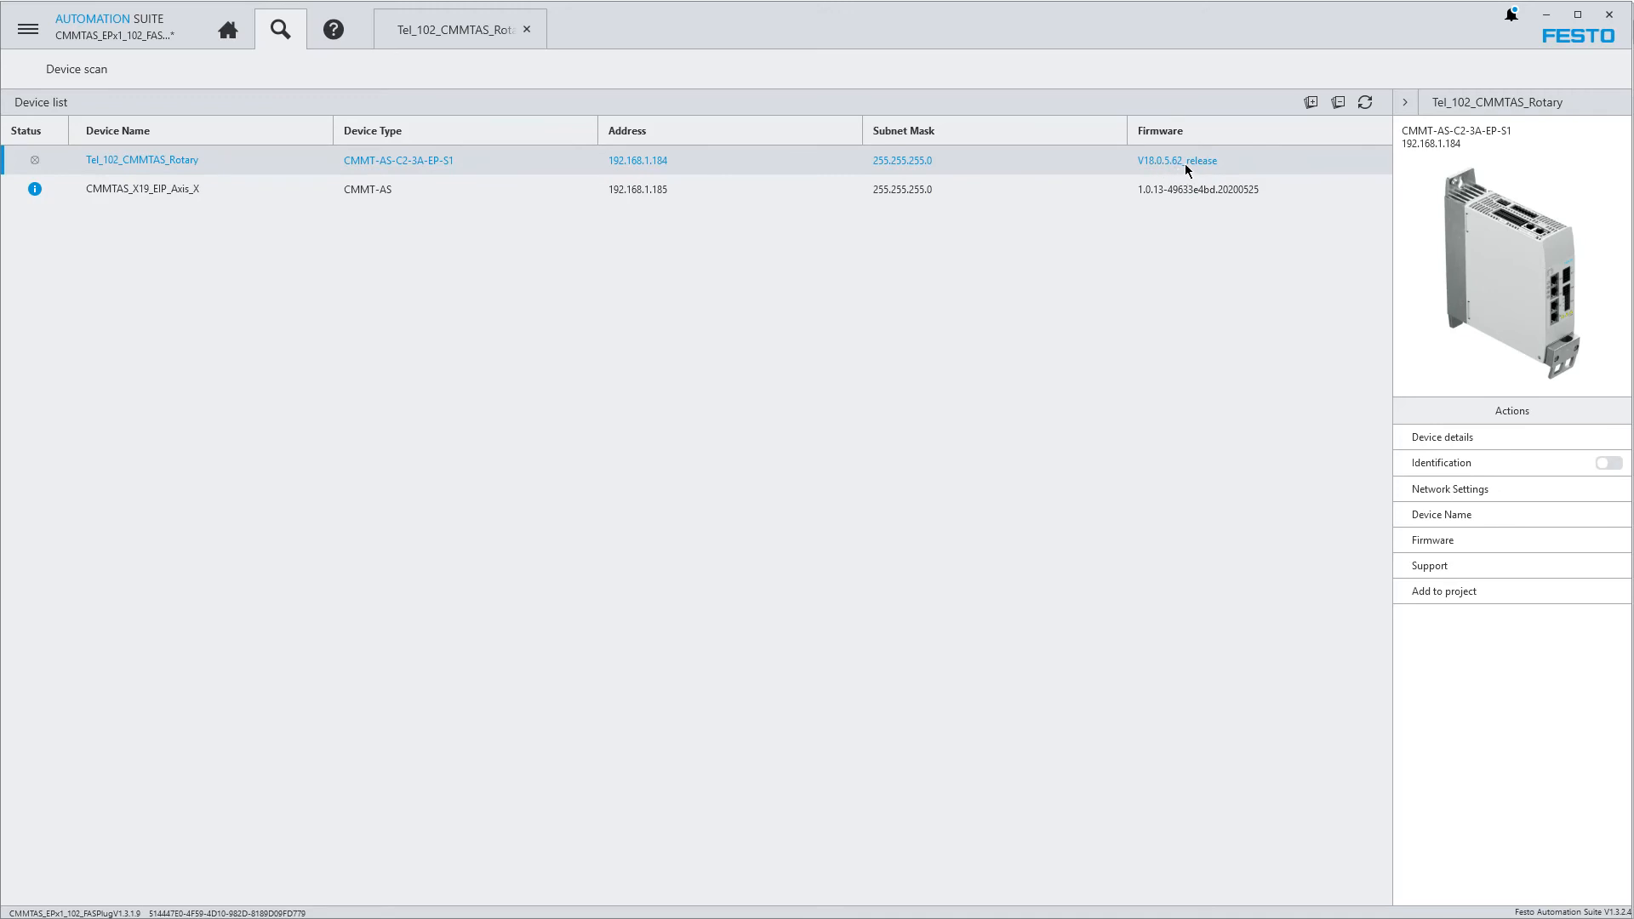
click(1422, 539)
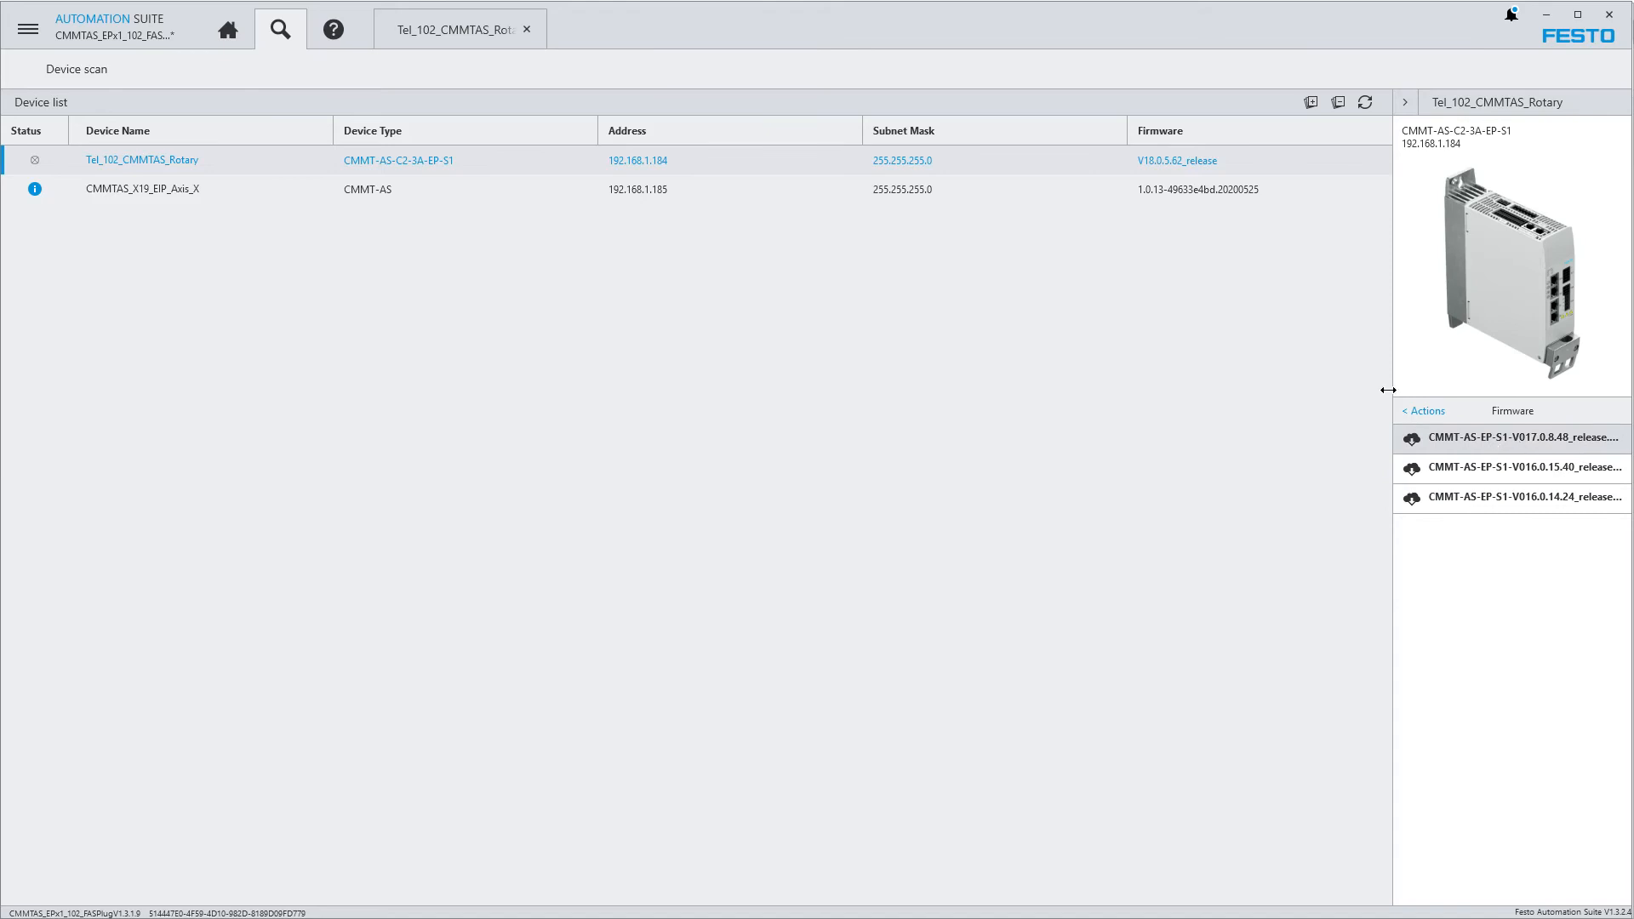
drag(1389, 103, 1274, 117)
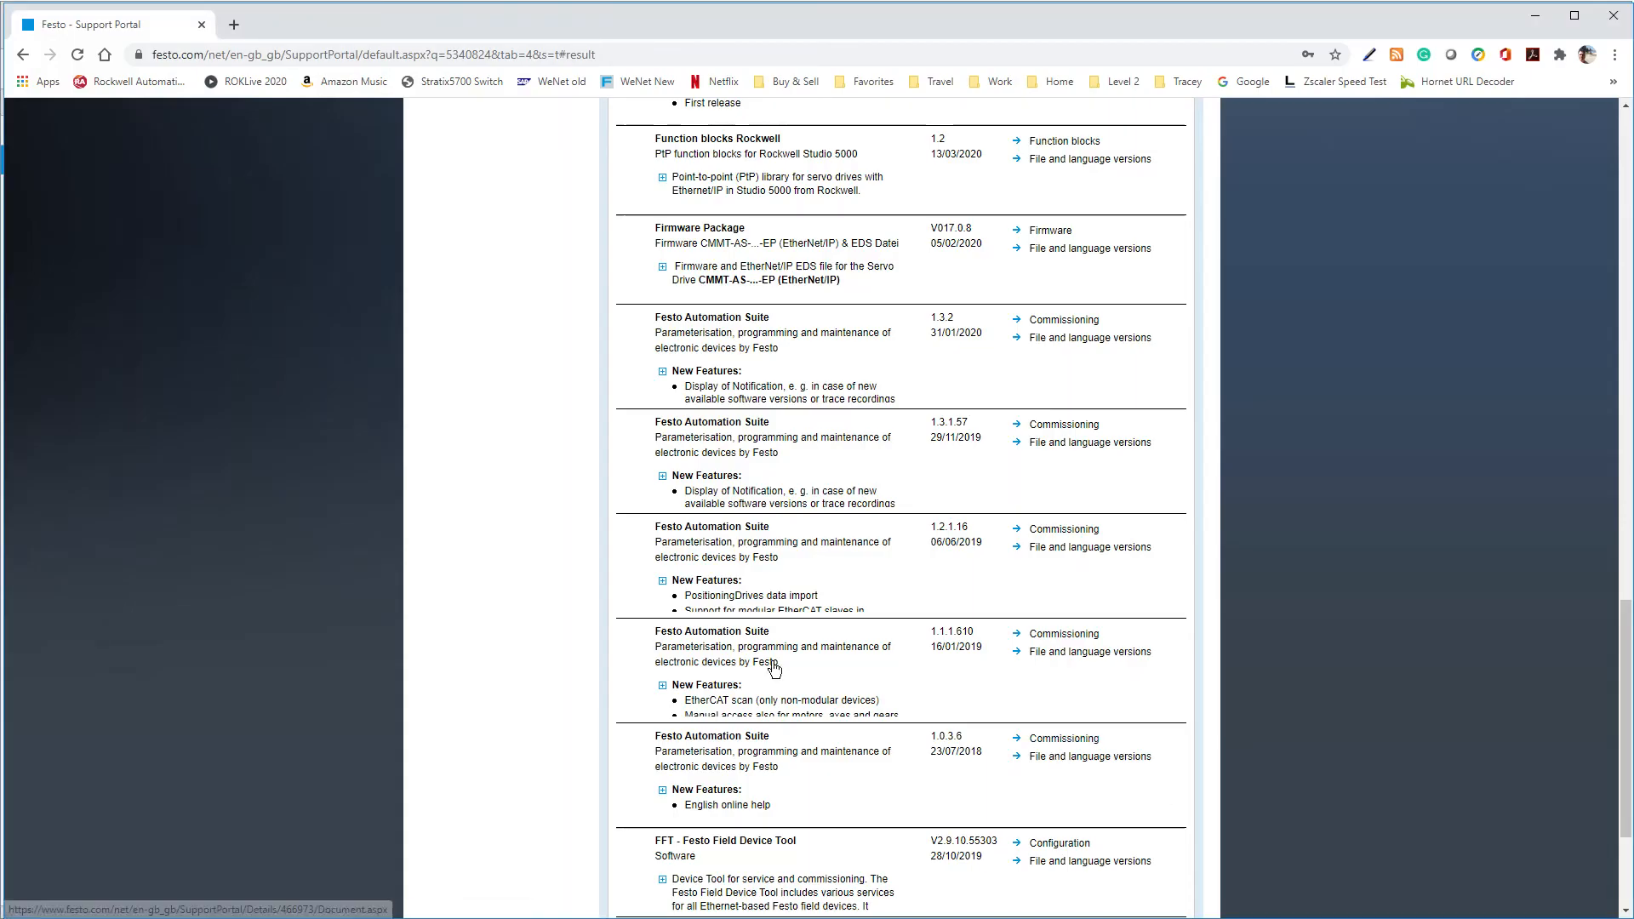
In the browser's Festo Support Portal, look through the CMMT-AS-C2-3A-EP-S1 software downloads and highlight the FFT - Festo Field Device Tool title
scroll(553, 501, up, 12)
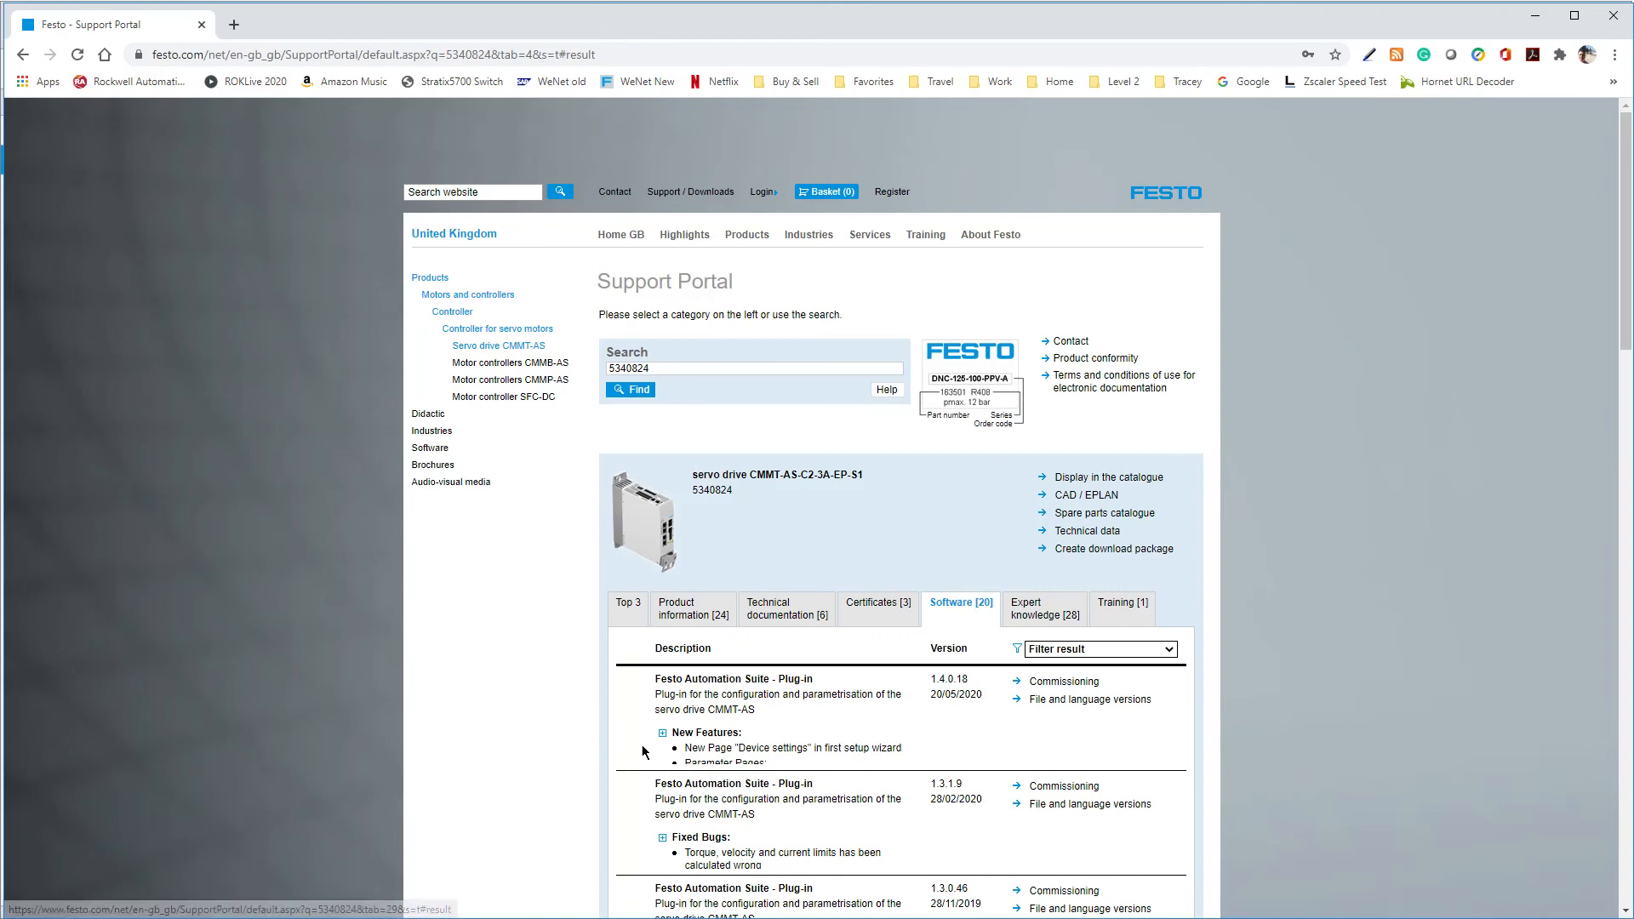
scroll(646, 753, down, 3)
scroll(660, 737, down, 3)
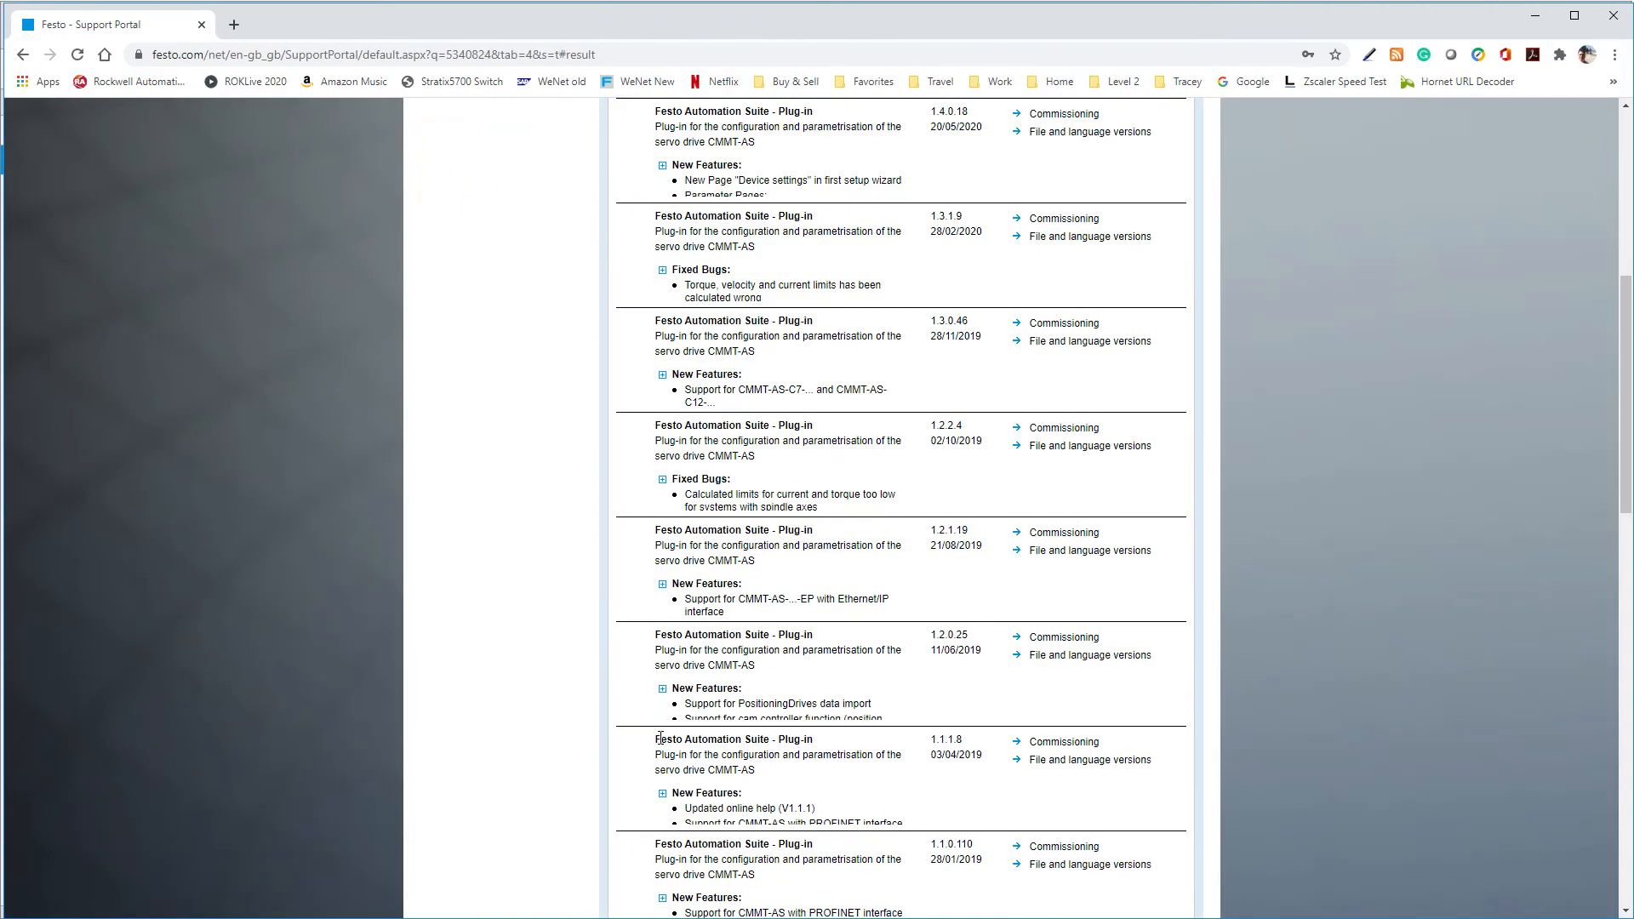
scroll(662, 747, down, 11)
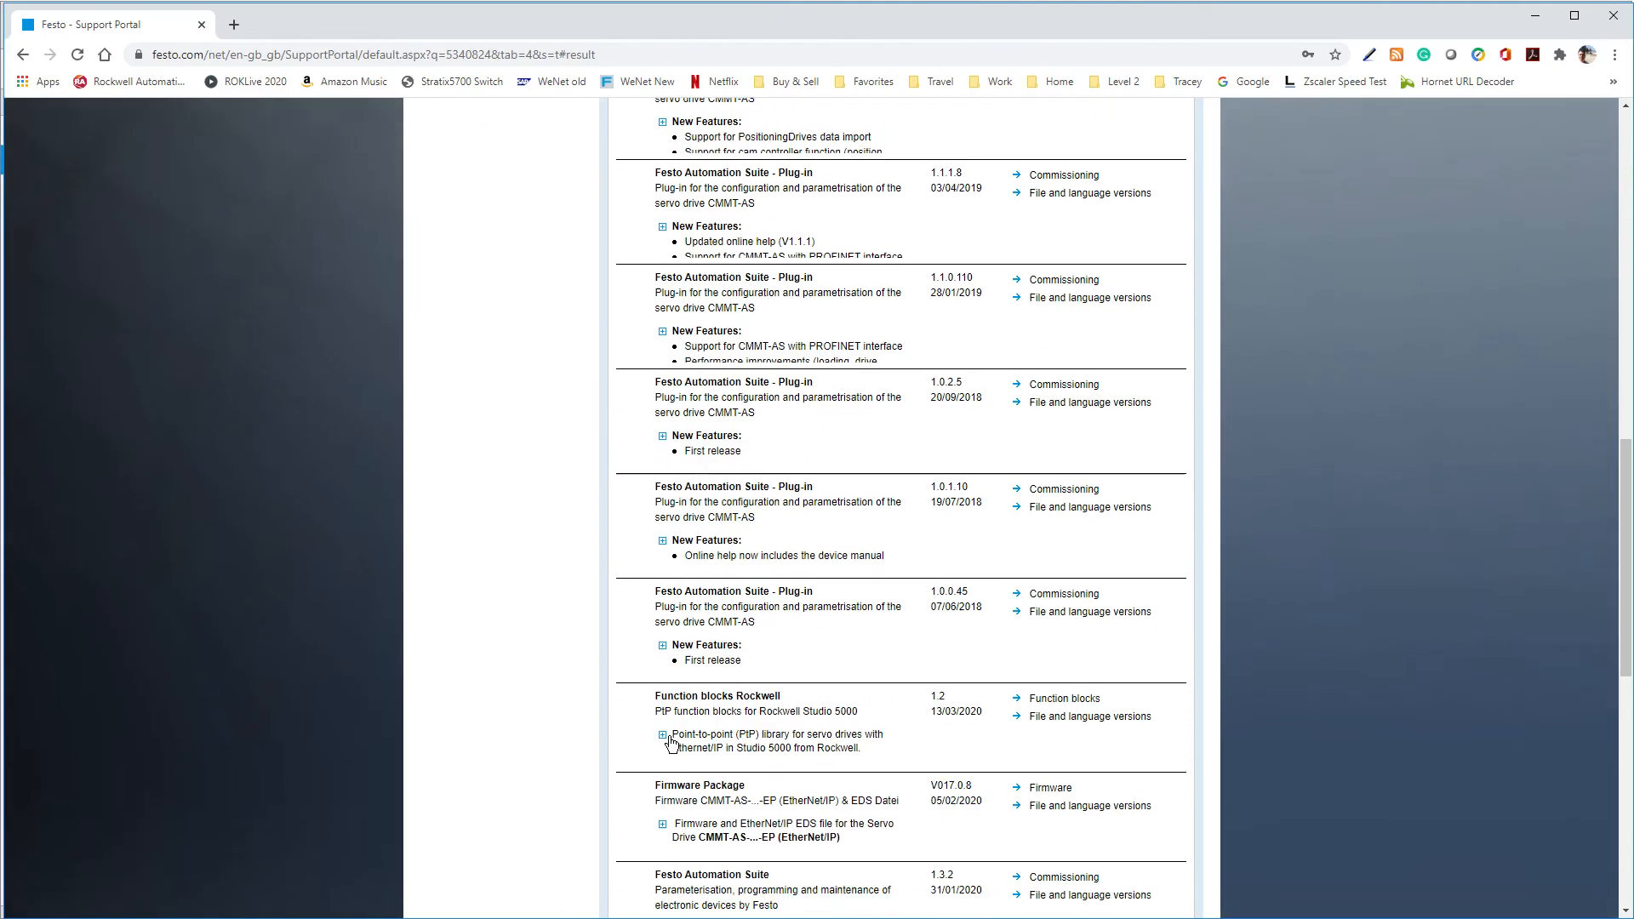
scroll(672, 742, down, 3)
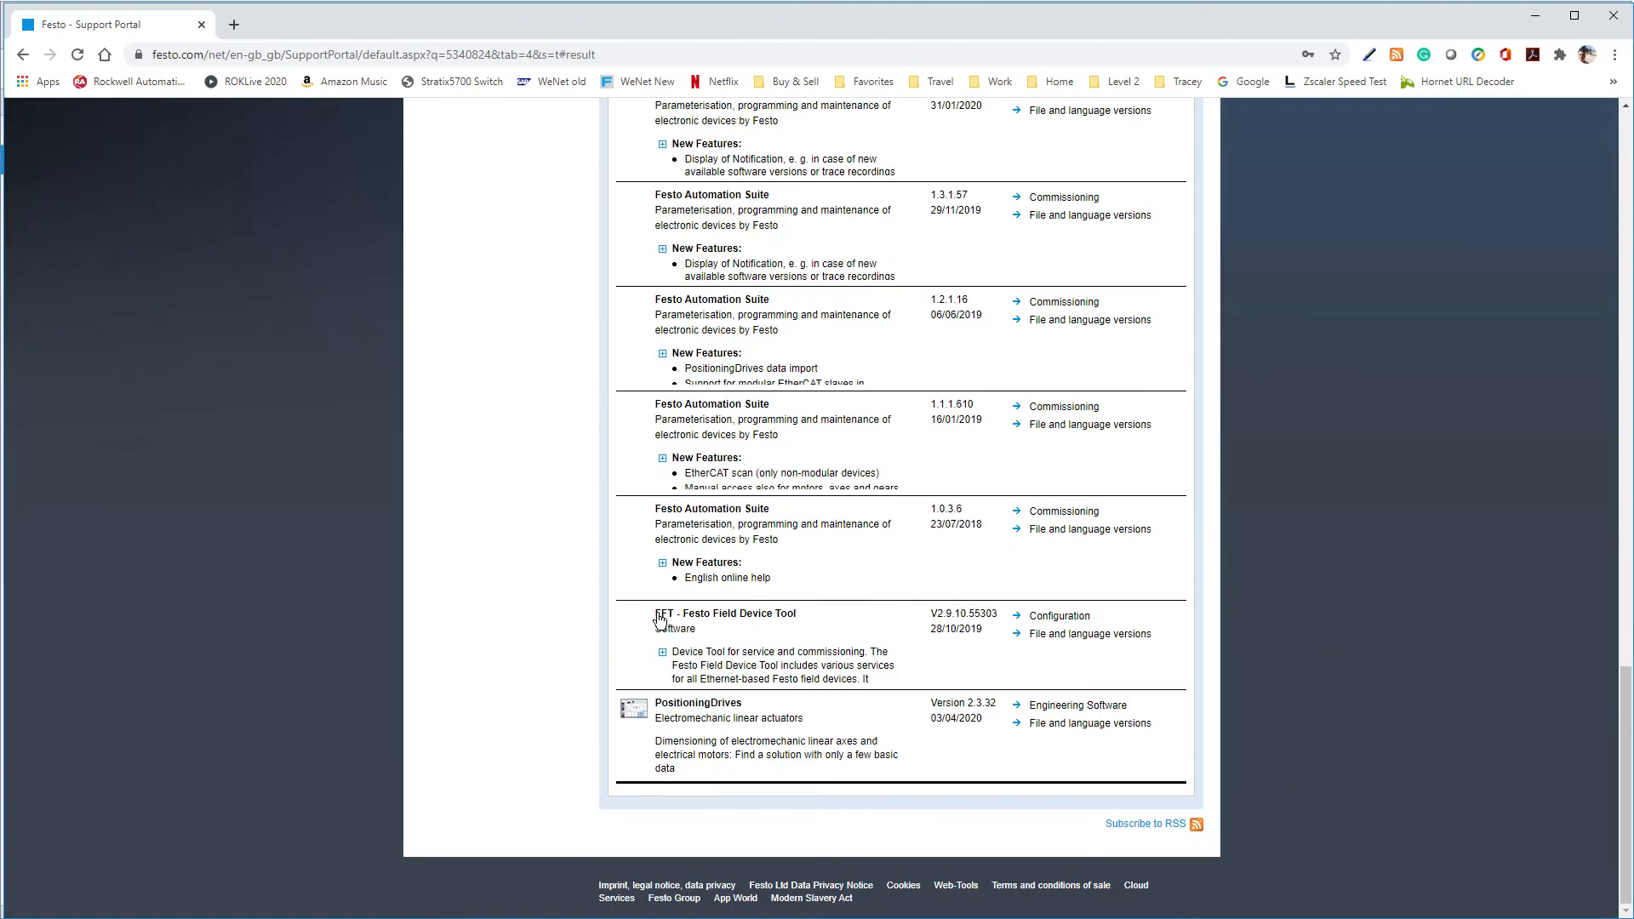
drag(681, 620, 819, 626)
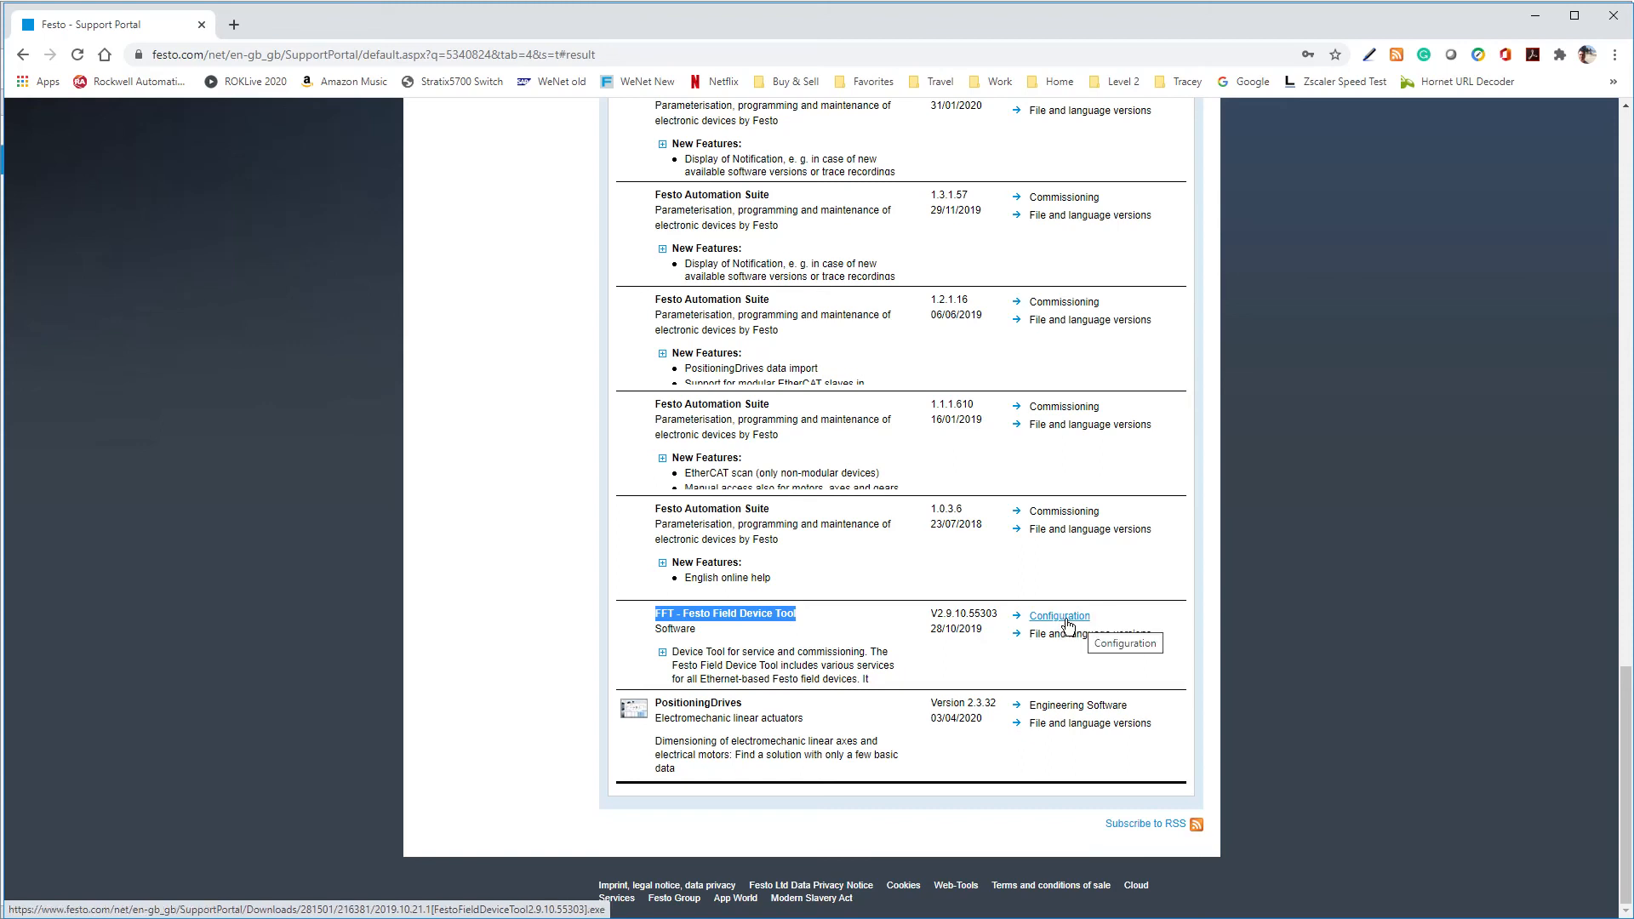
Expand the Festo Field Device Tool description and read through its new features, fixed bugs and supported systems
click(663, 653)
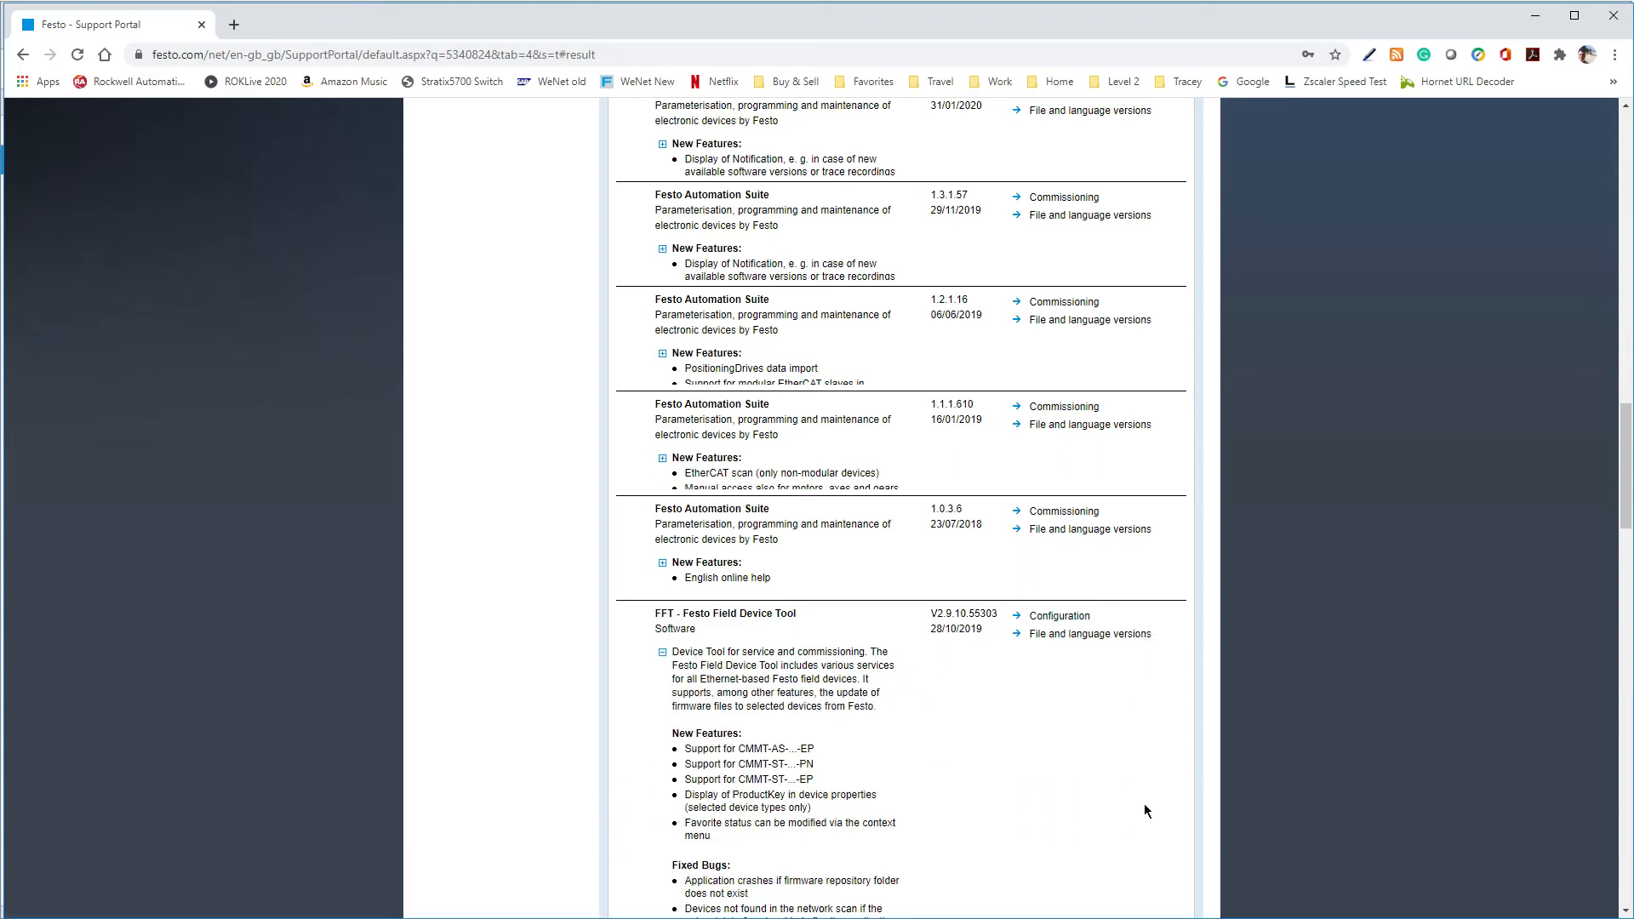
scroll(1153, 778, down, 1)
scroll(1153, 778, down, 6)
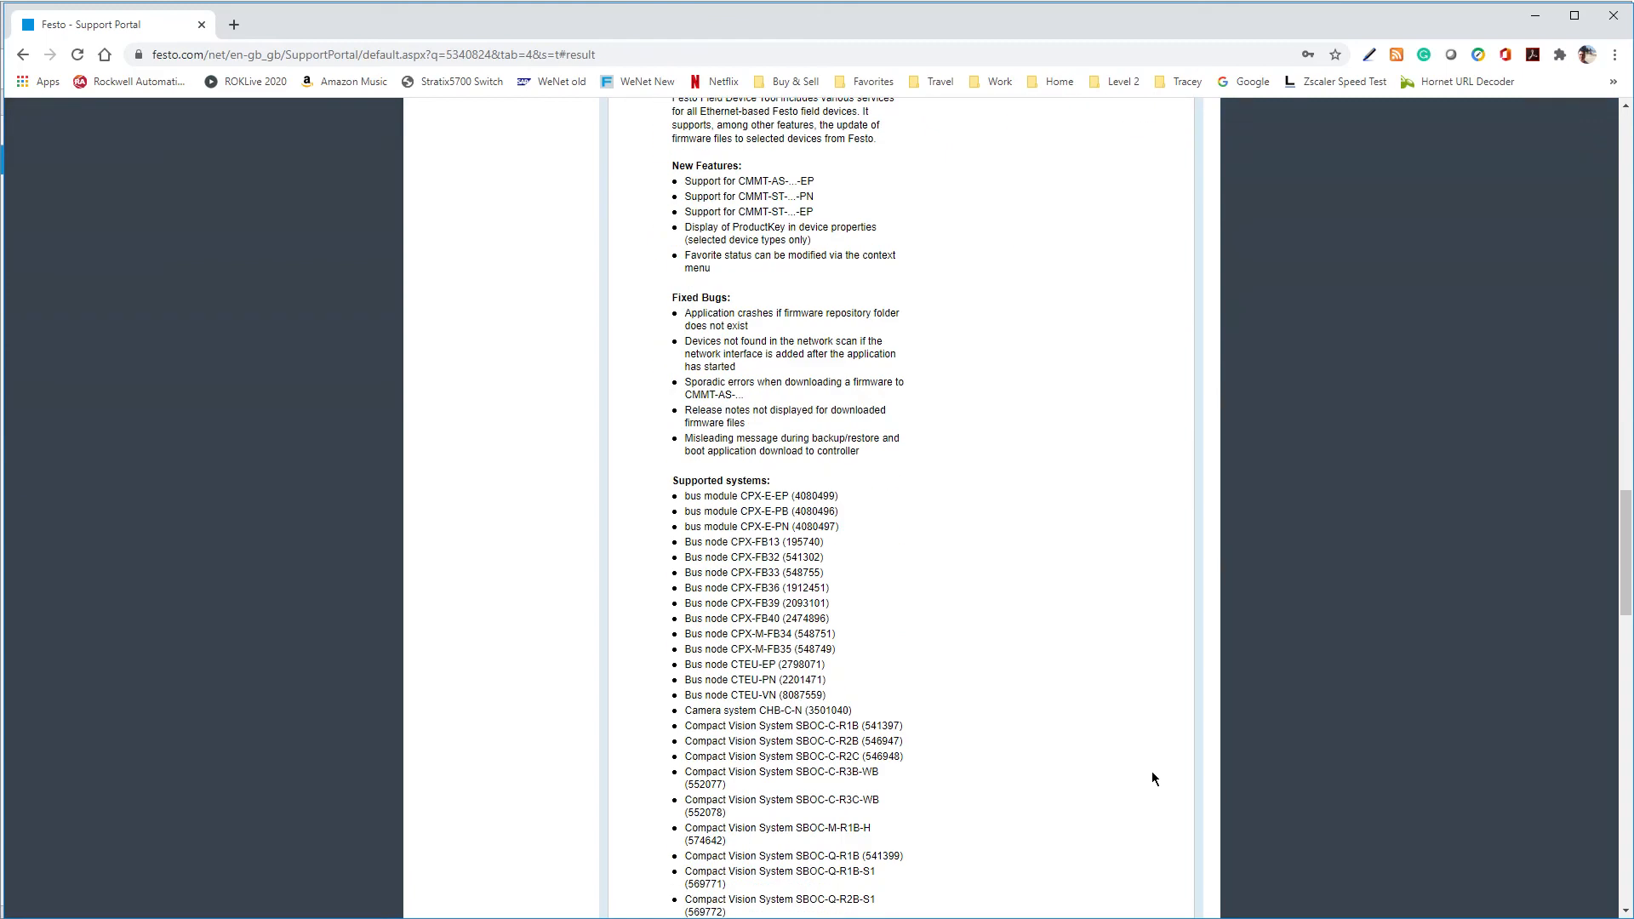
drag(1622, 549, 1584, 430)
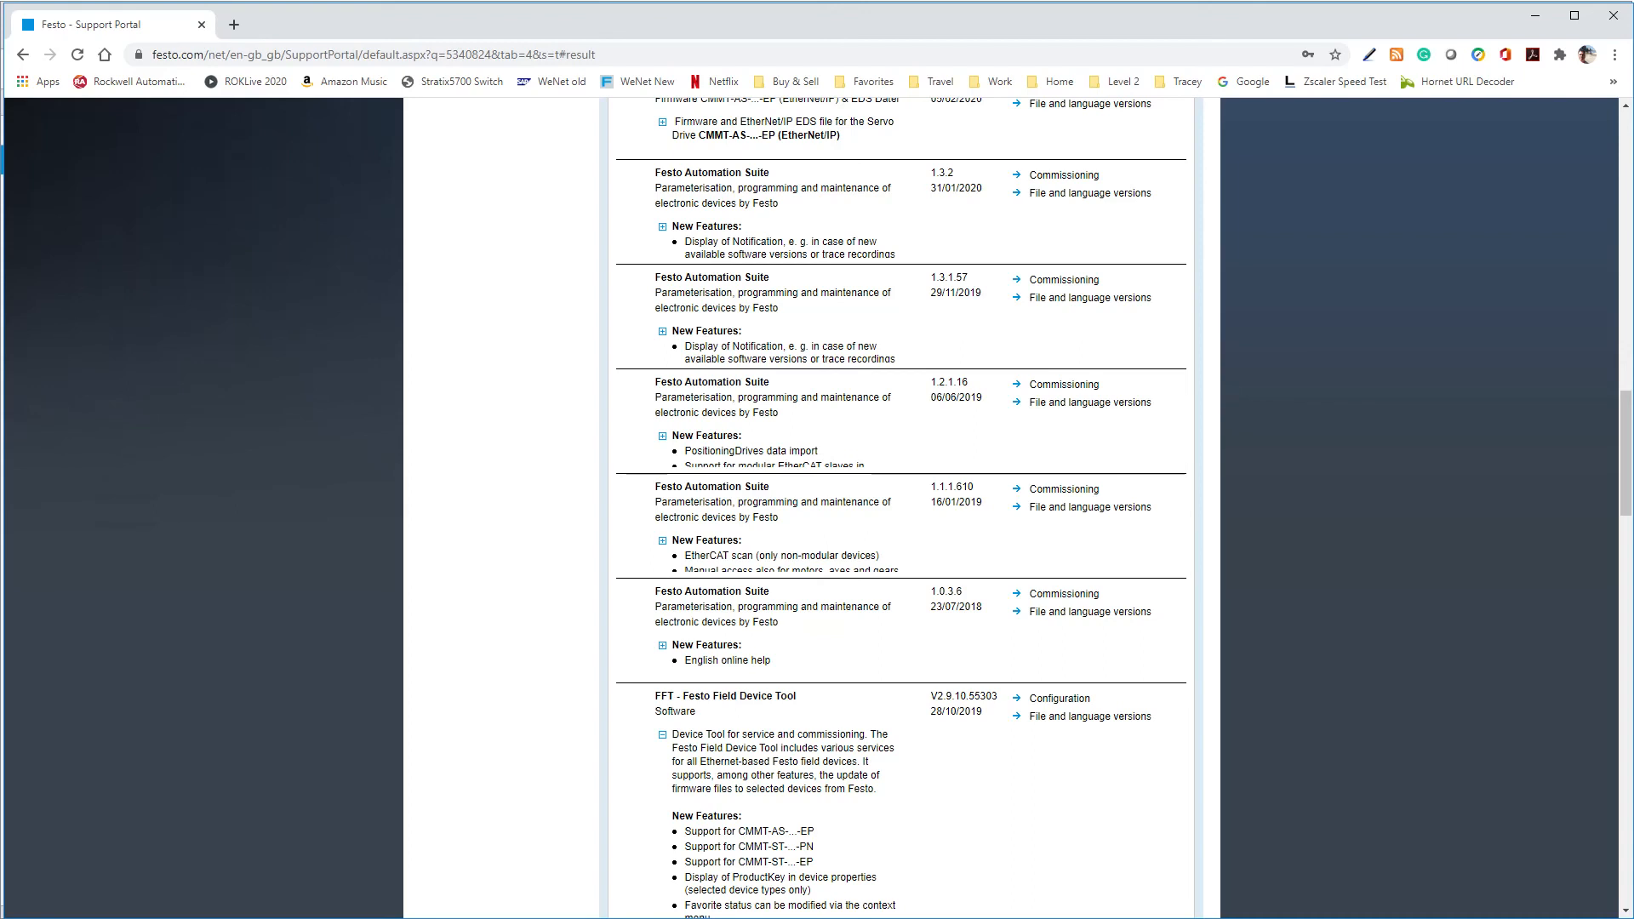
Switch back to Festo Automation Suite and look over the drive's parameterisation, control and diagnosis sections
key(alt+Tab)
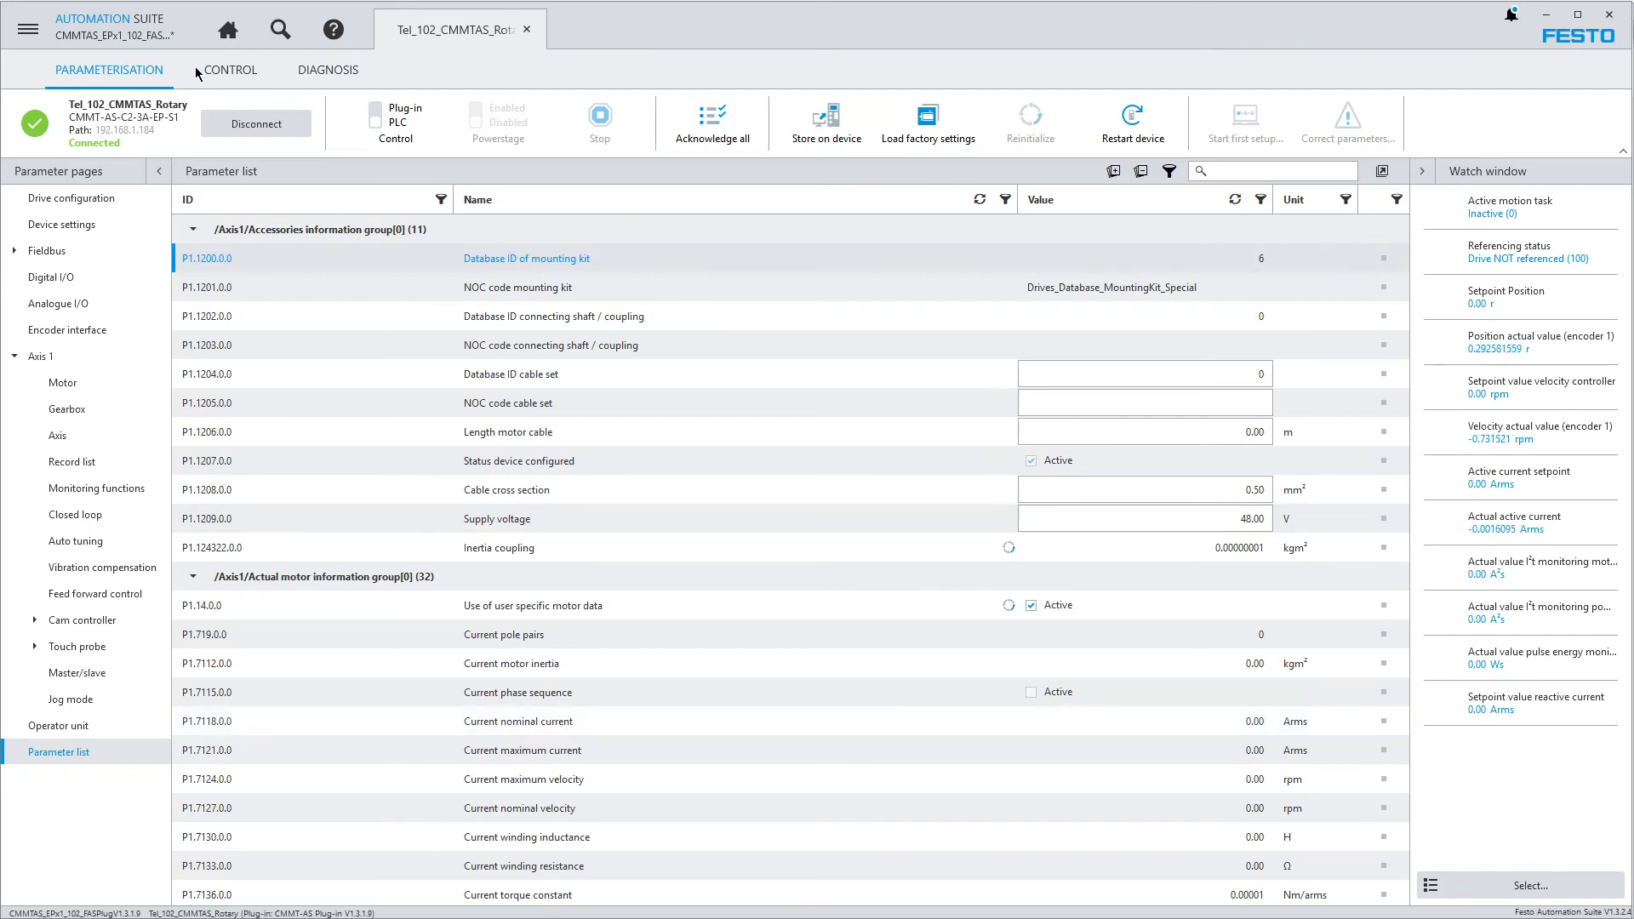
click(236, 73)
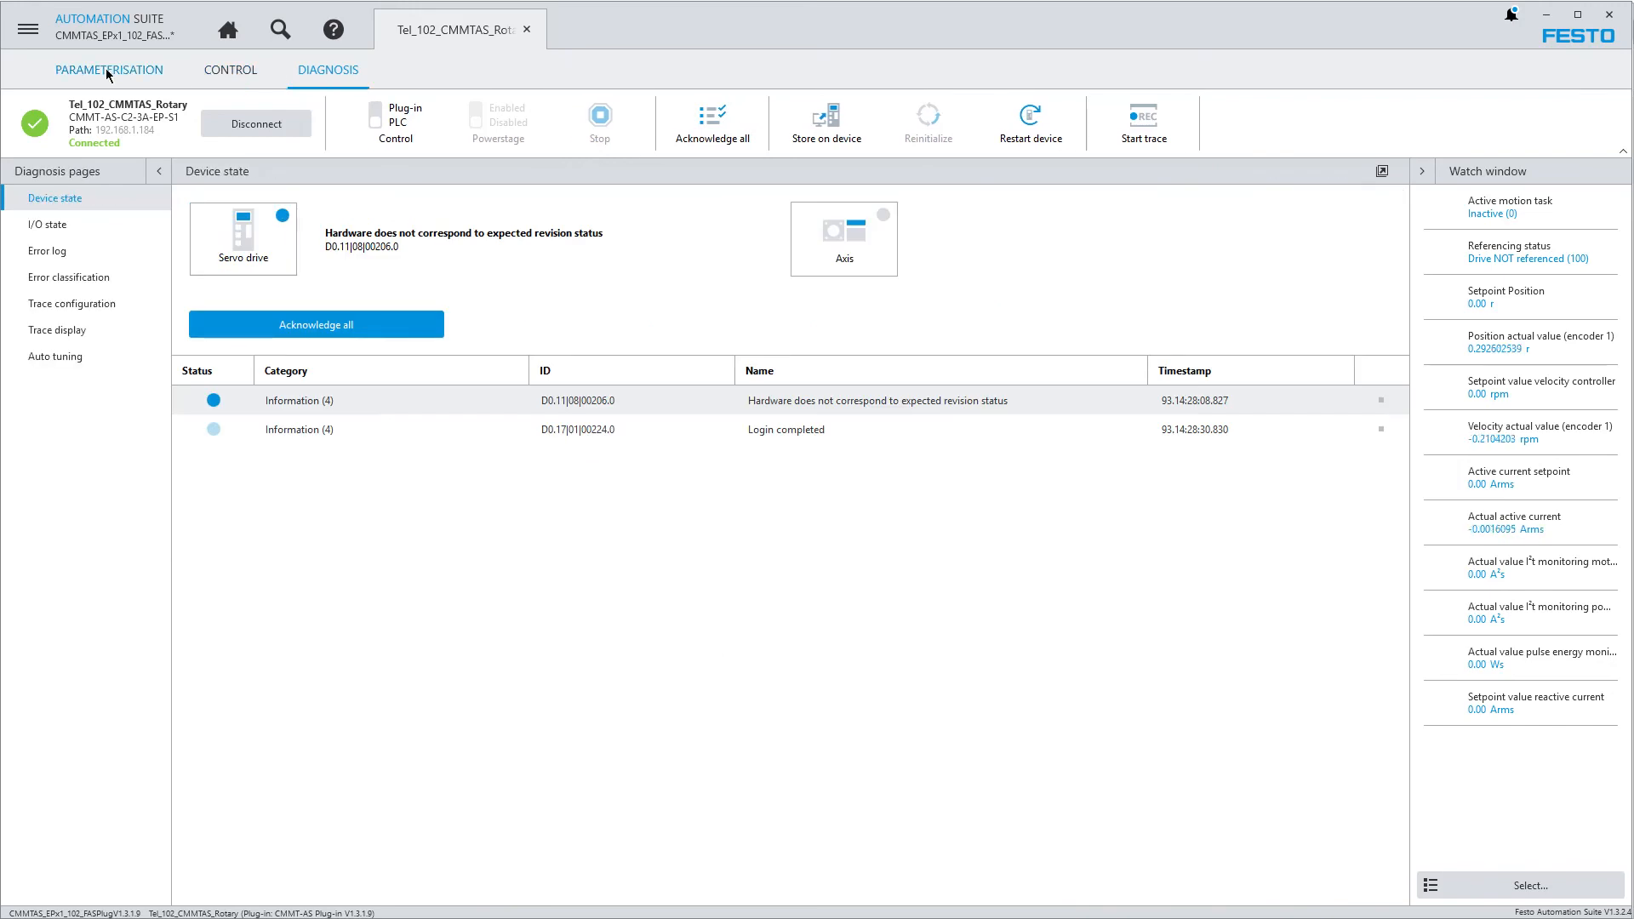
click(109, 70)
click(230, 73)
click(328, 74)
click(109, 70)
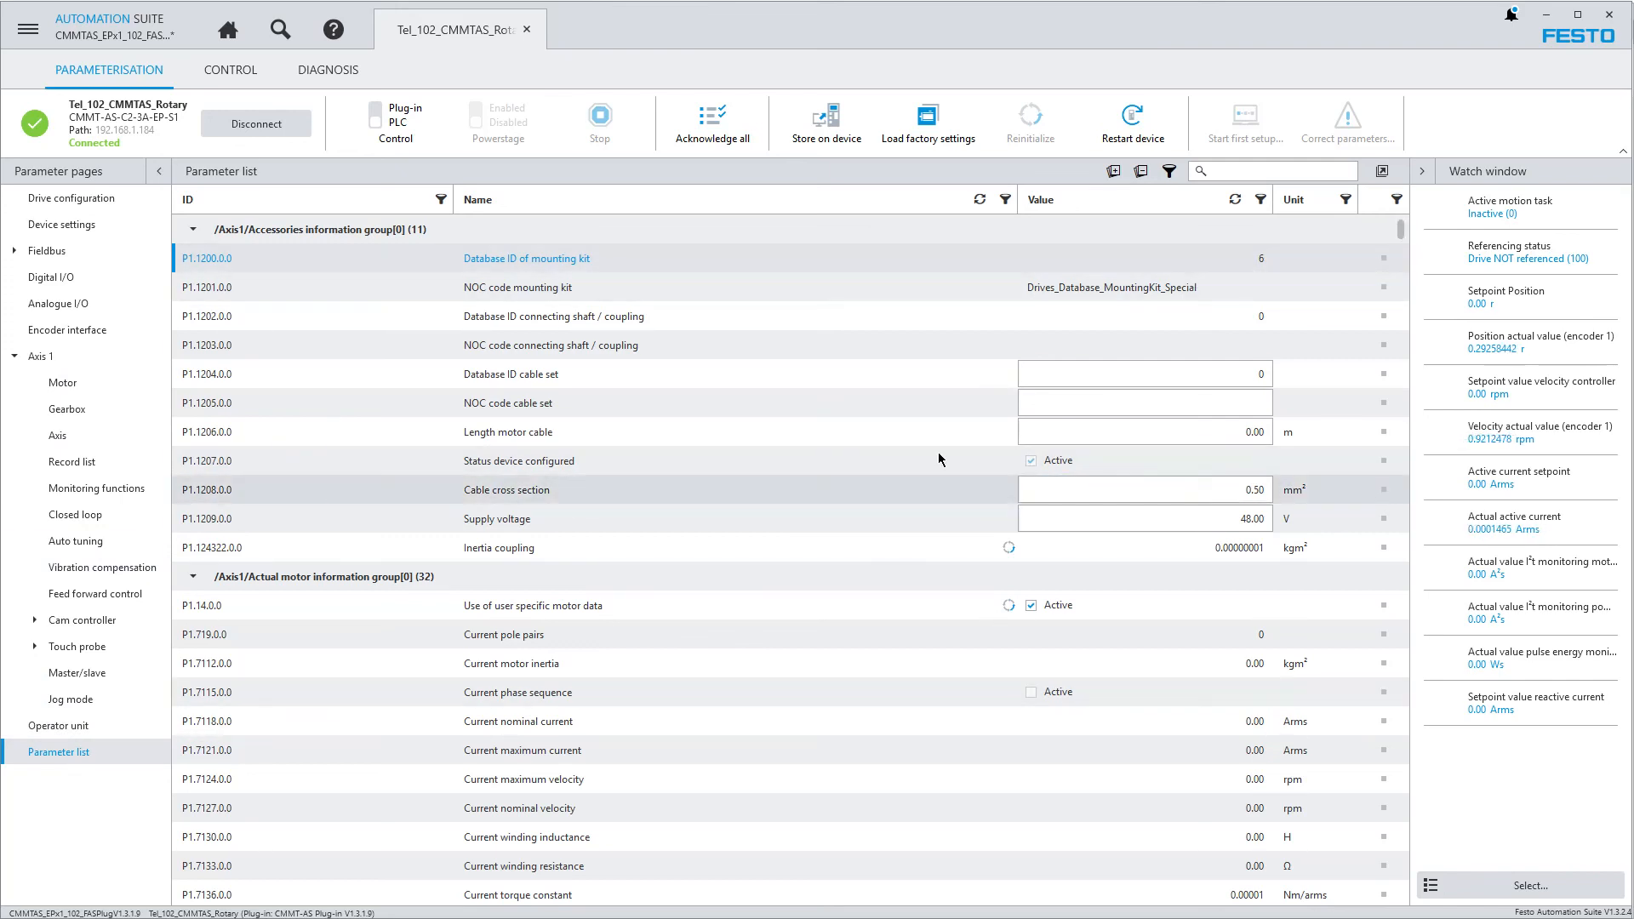
click(231, 70)
click(332, 68)
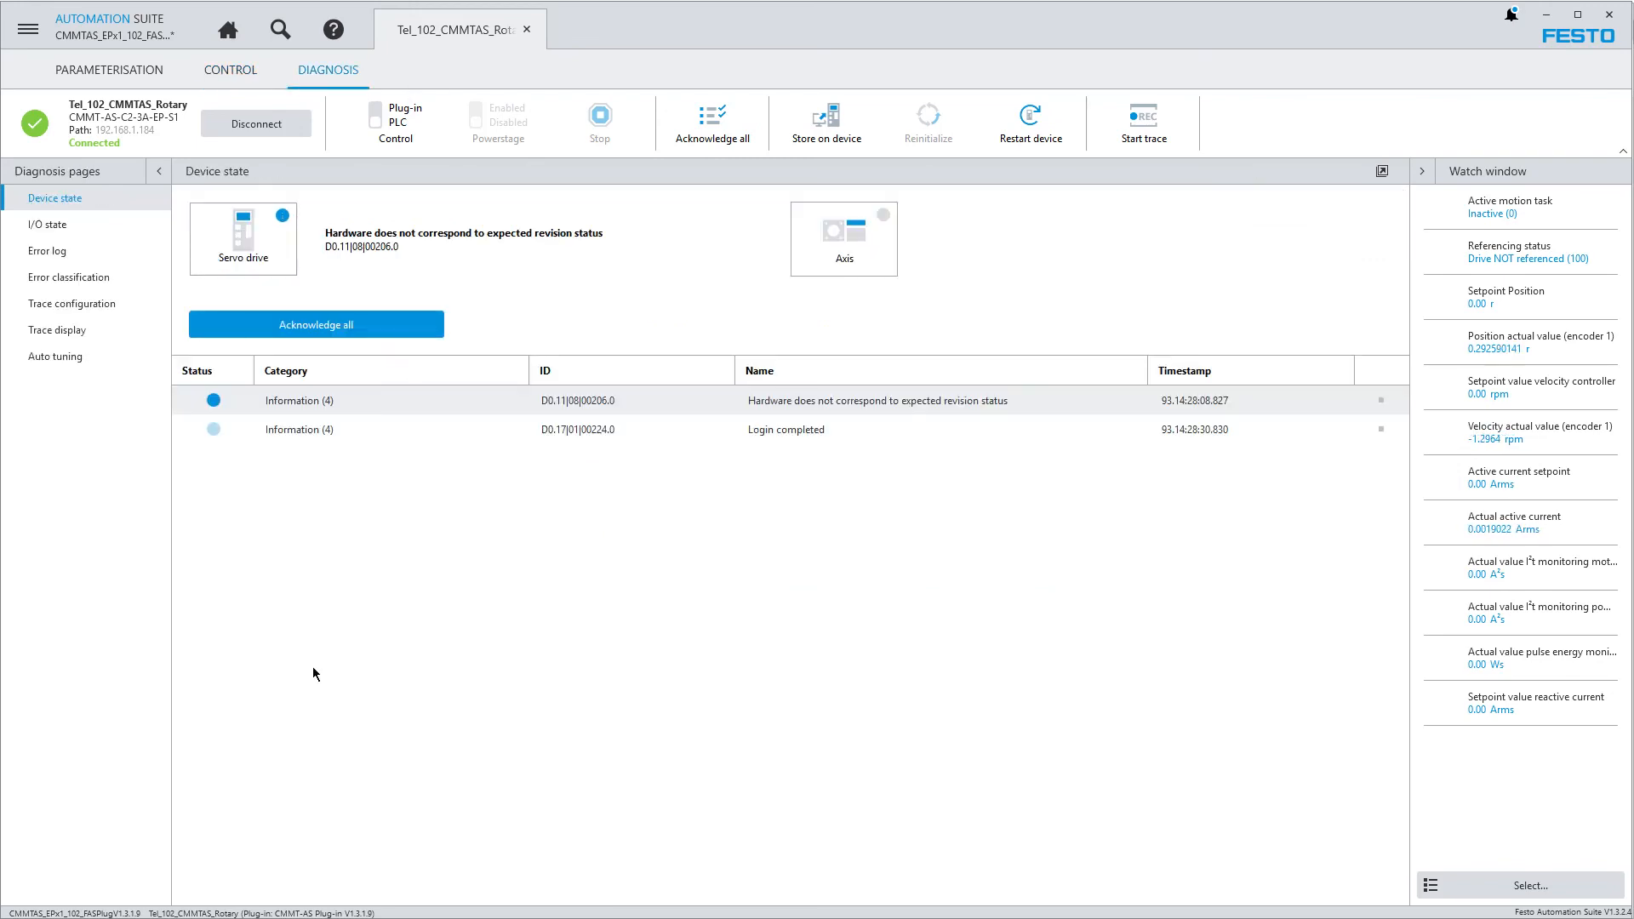
View the connected drive's current status message, close it and acknowledge all device state messages
click(40, 125)
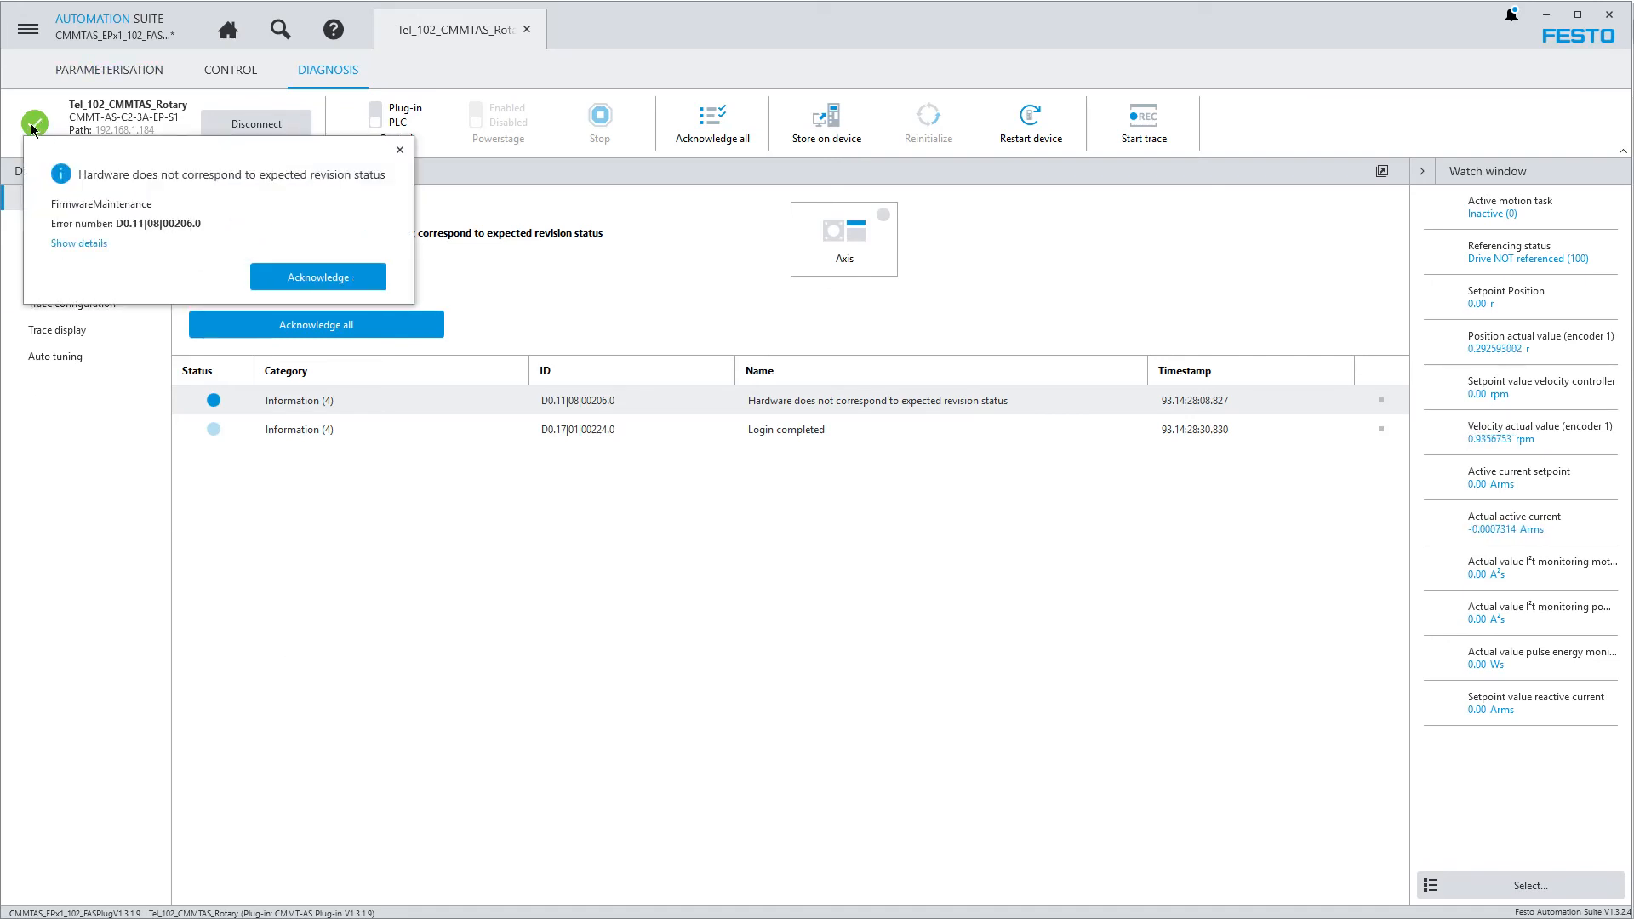
click(494, 258)
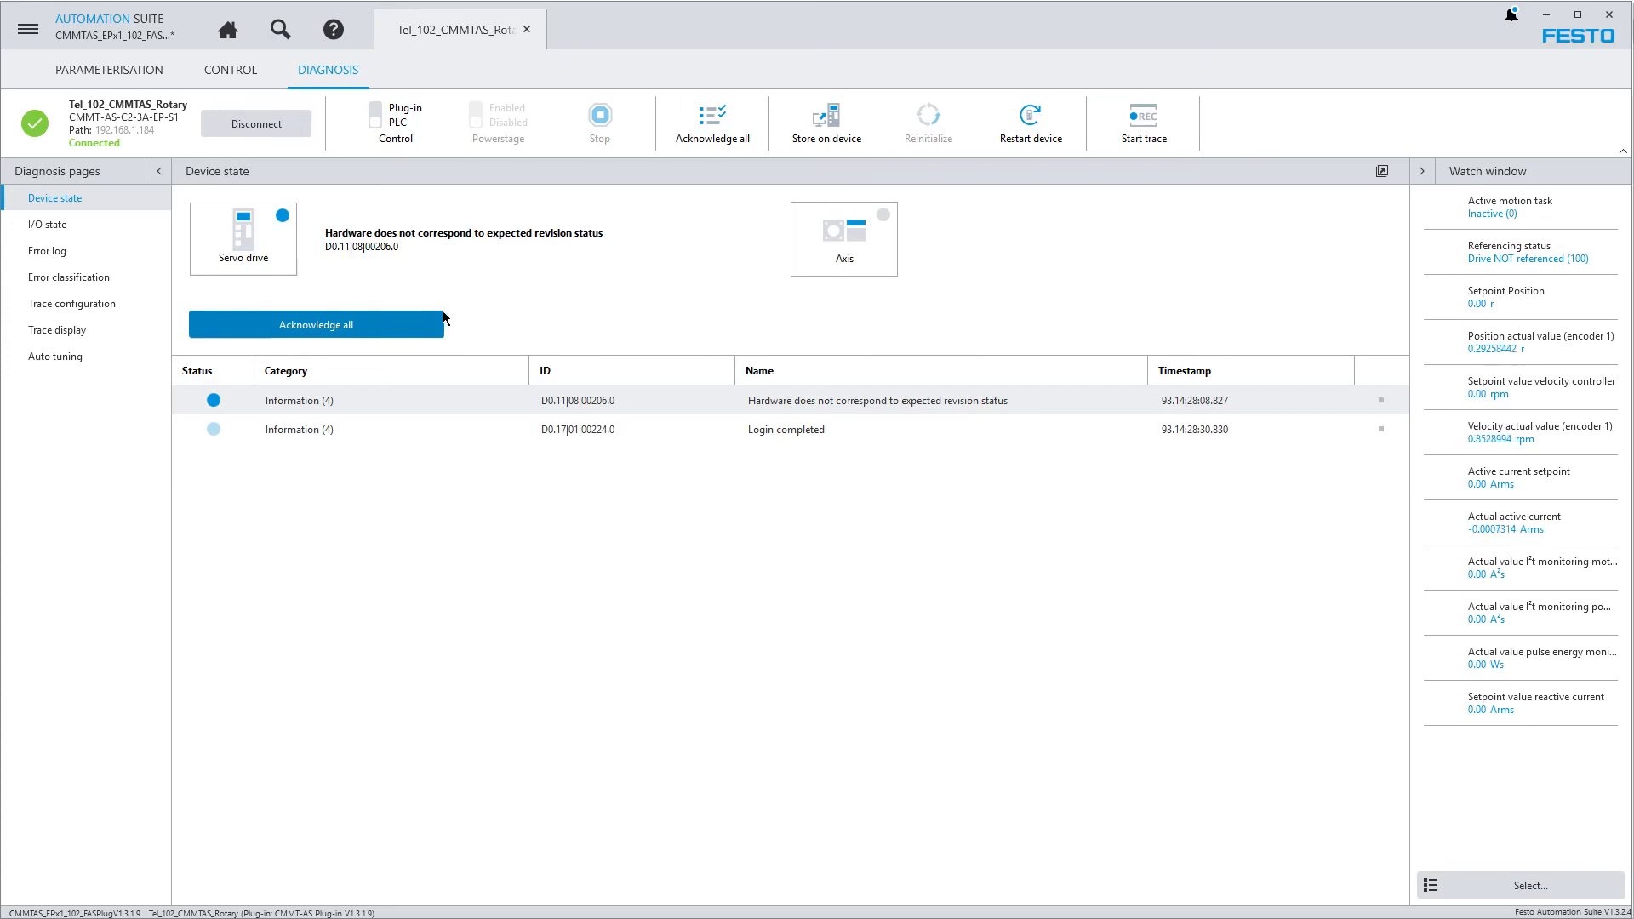
click(360, 334)
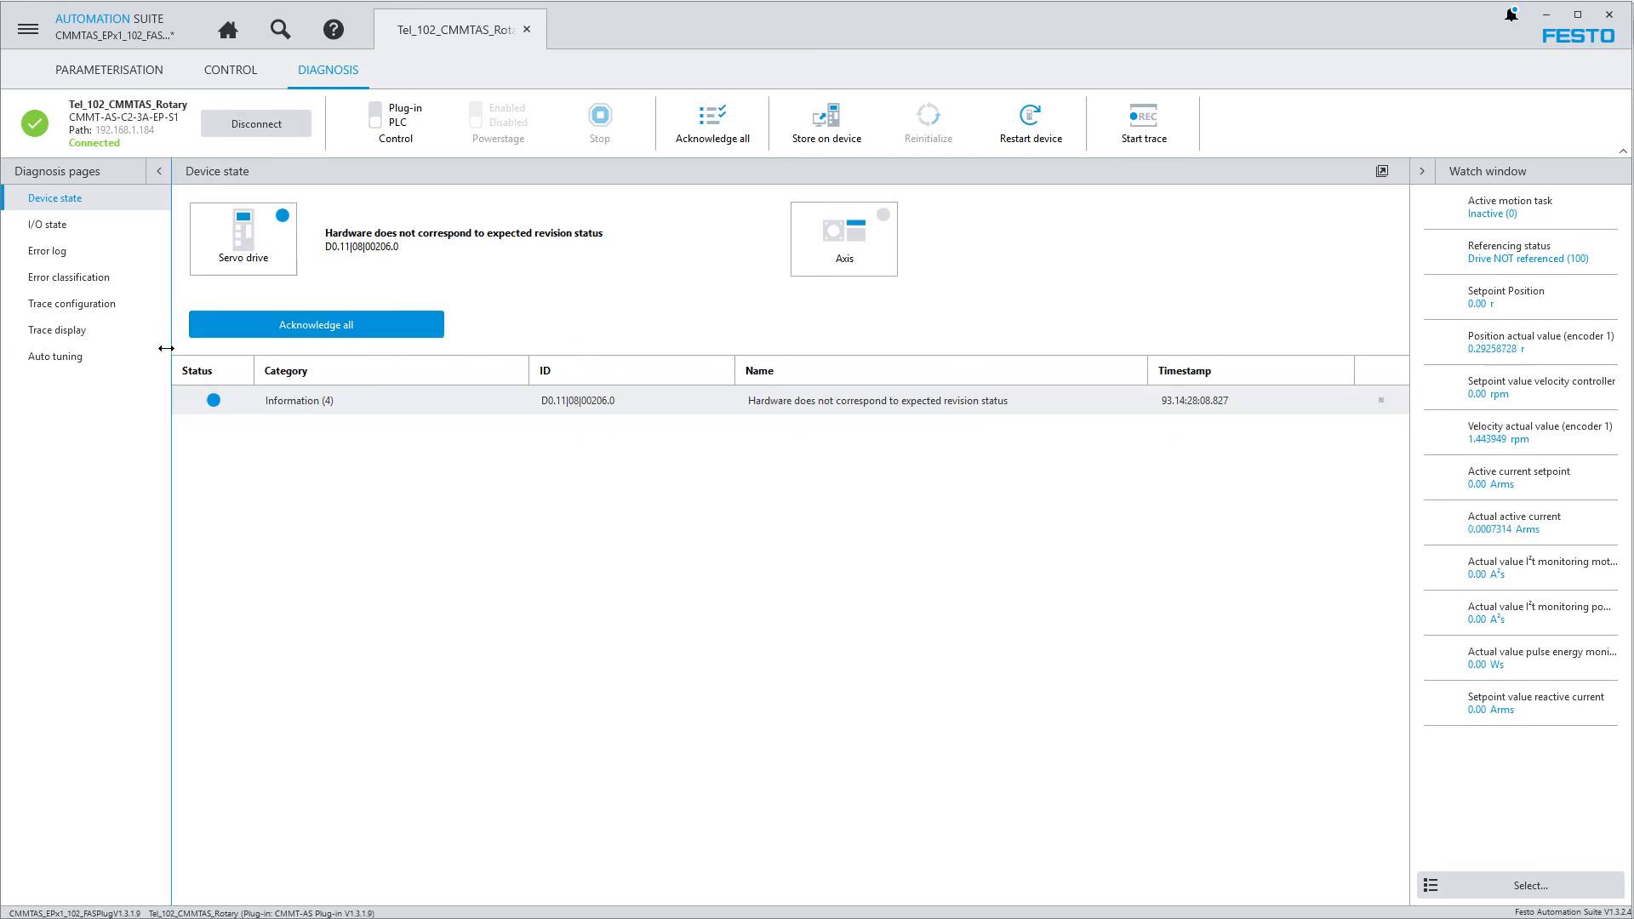
Examine the drive's I/O state, error log, error classification and trace configuration
click(48, 227)
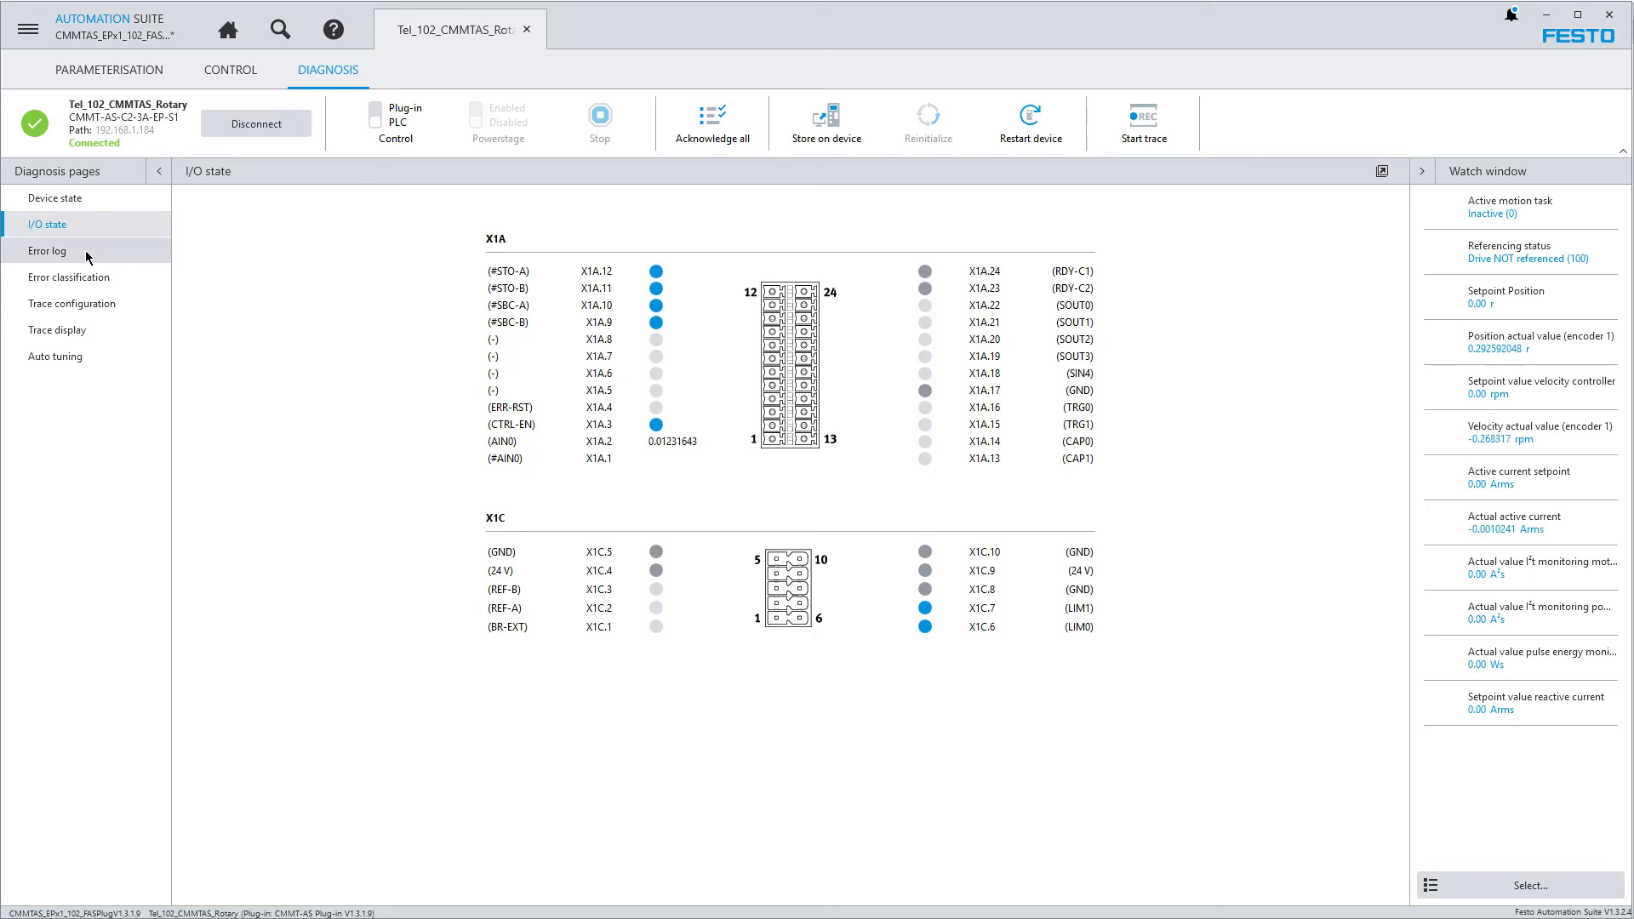
click(56, 253)
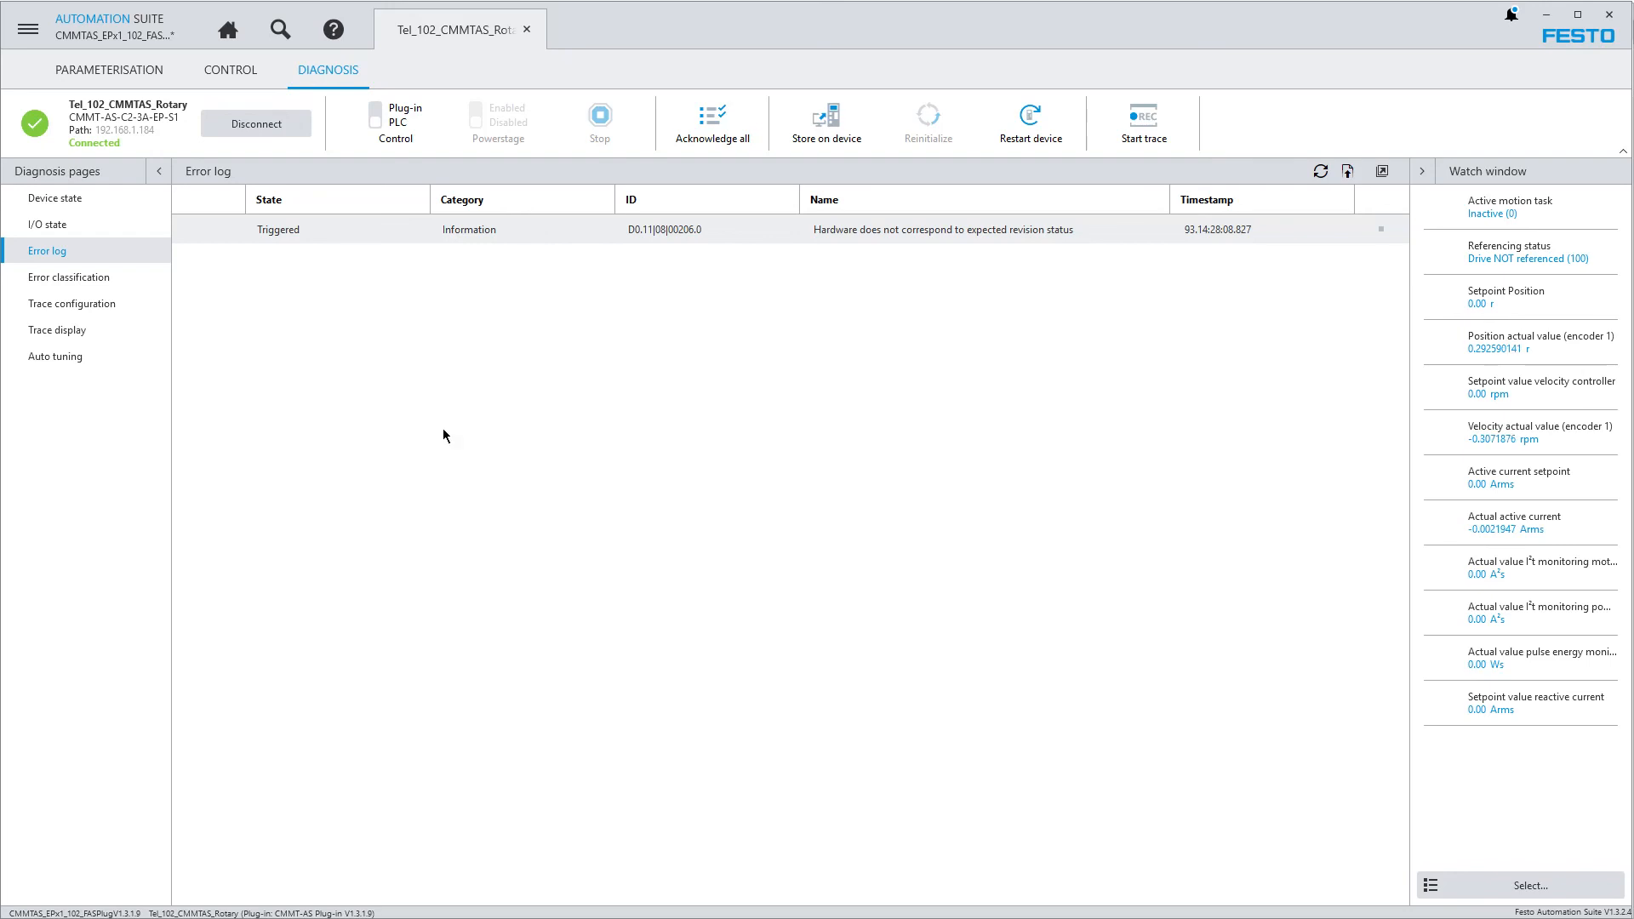
click(72, 279)
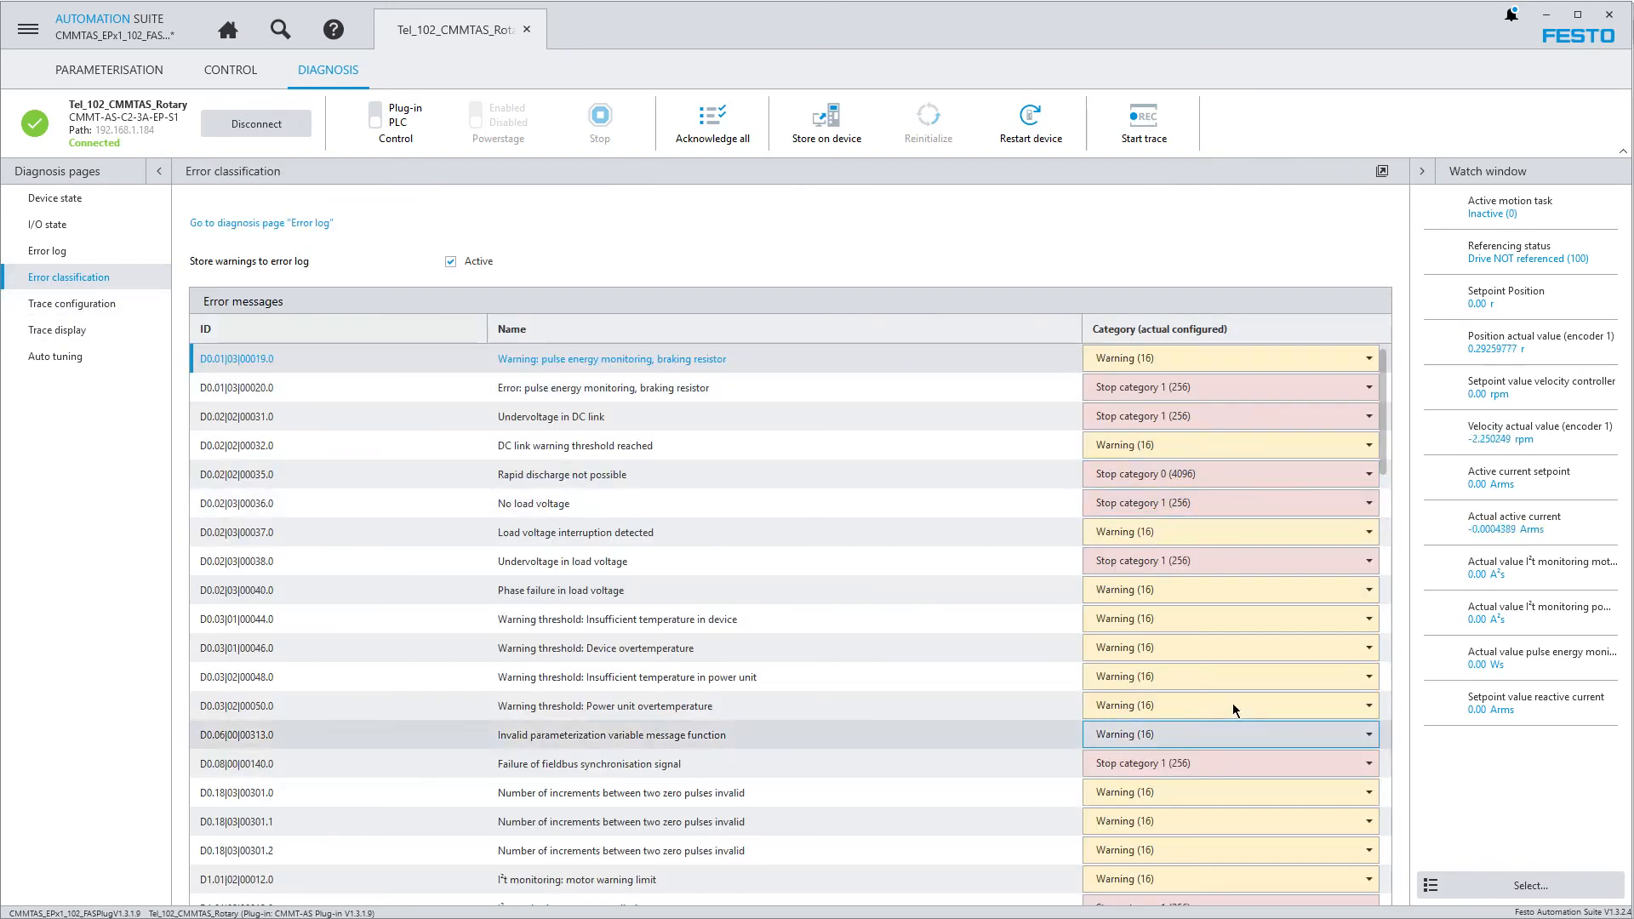
drag(1384, 438, 1216, 235)
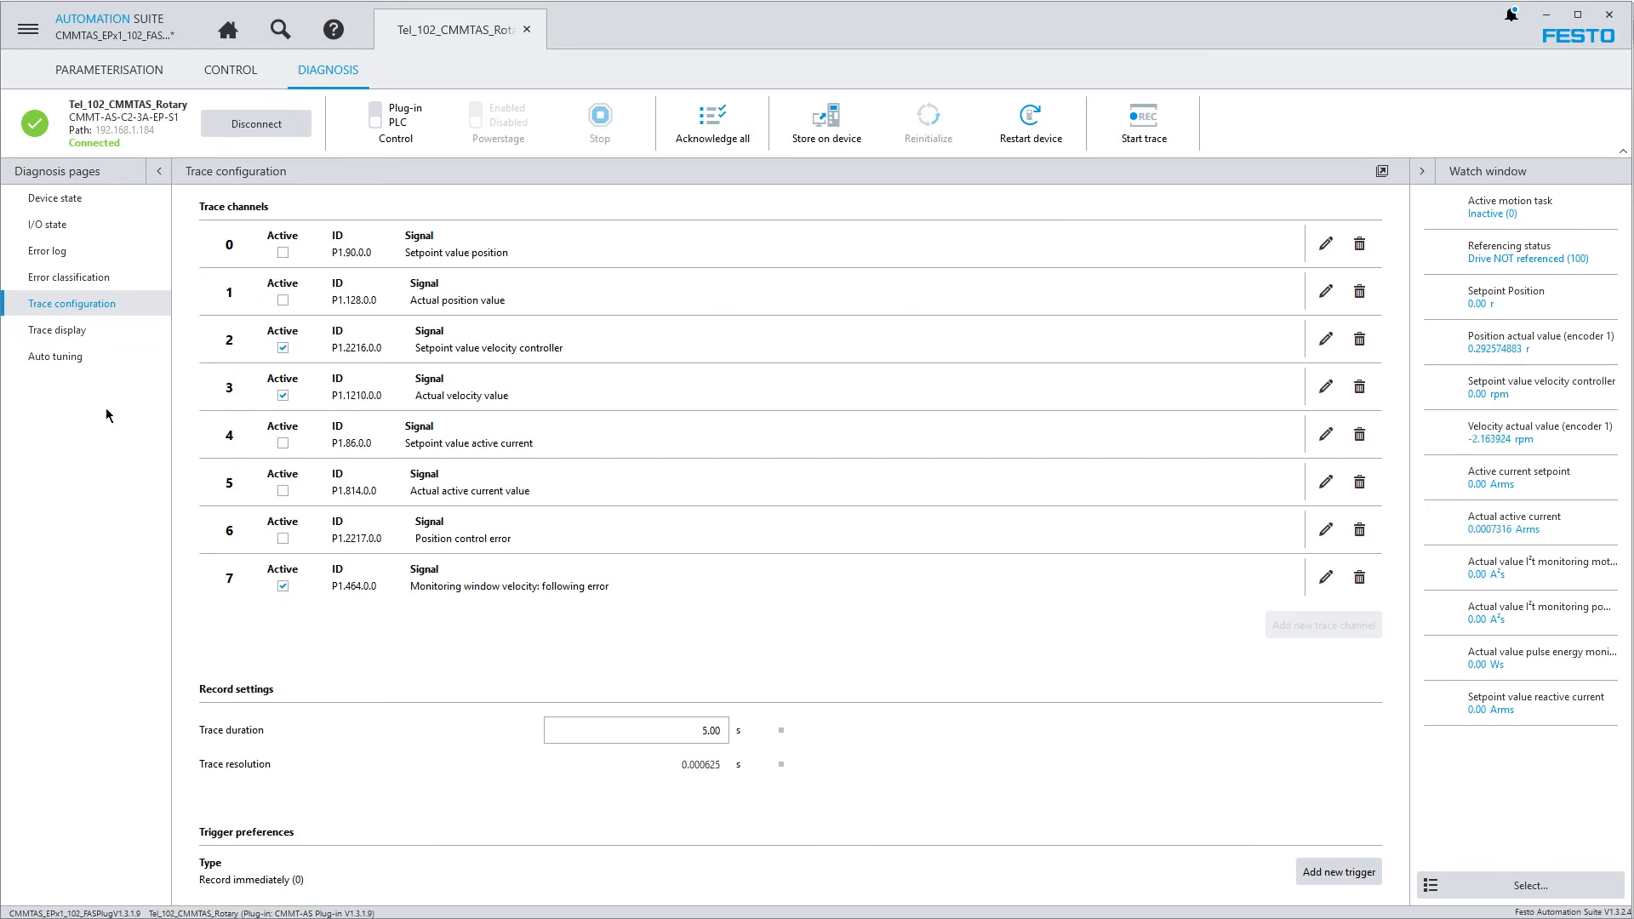
Take over master control of the drive with the plug-in and enable its powerstage
click(235, 72)
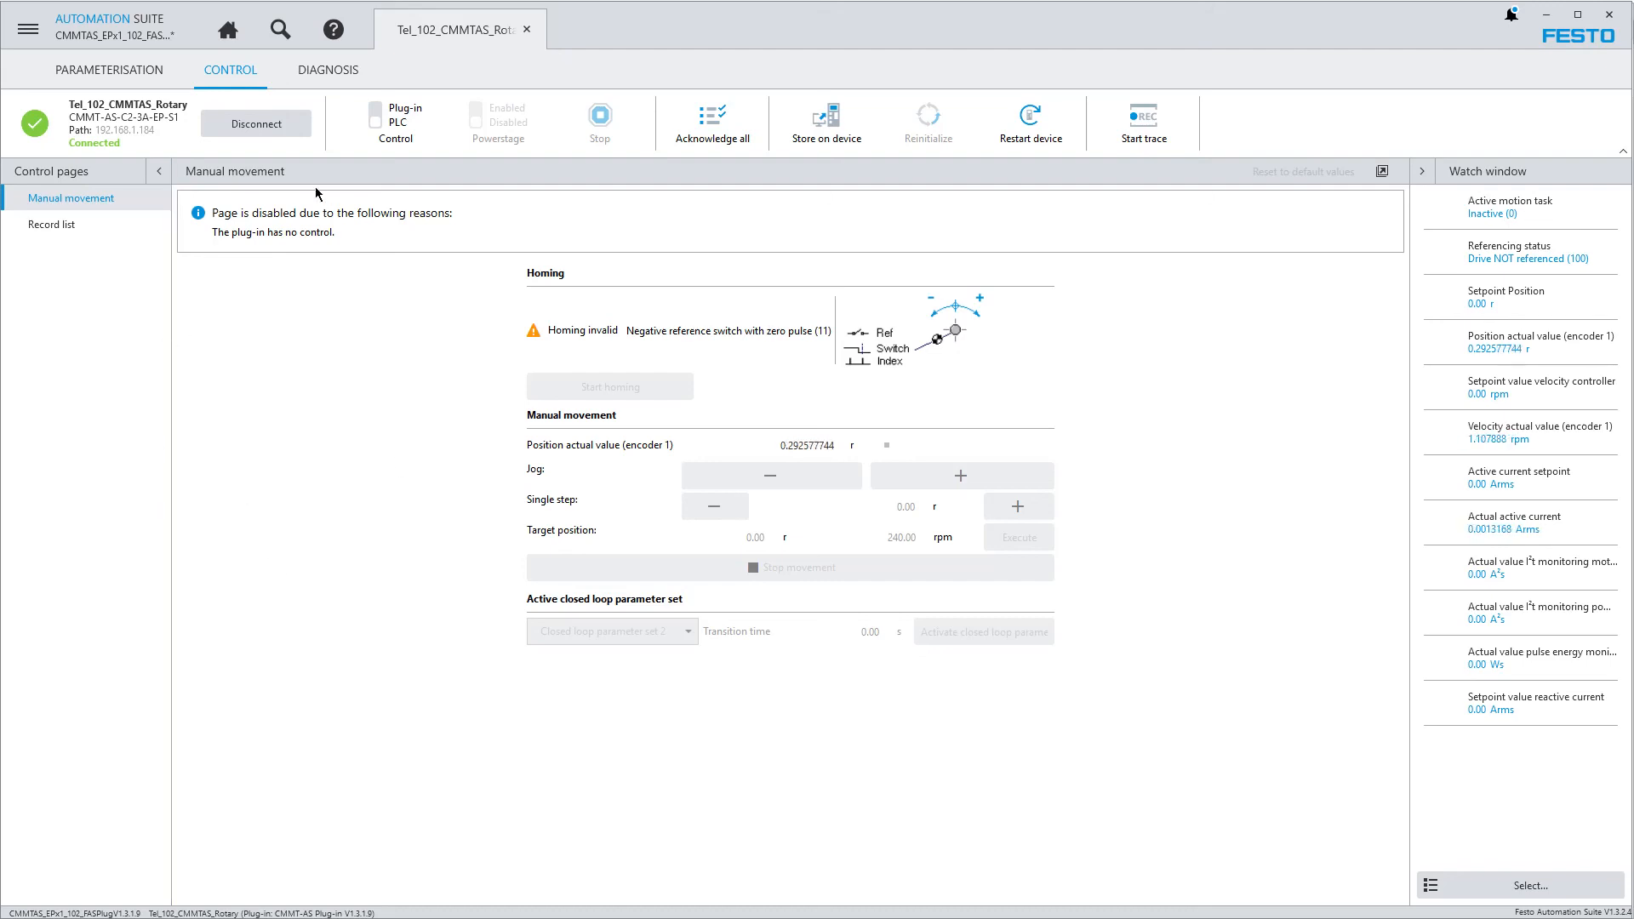
click(387, 132)
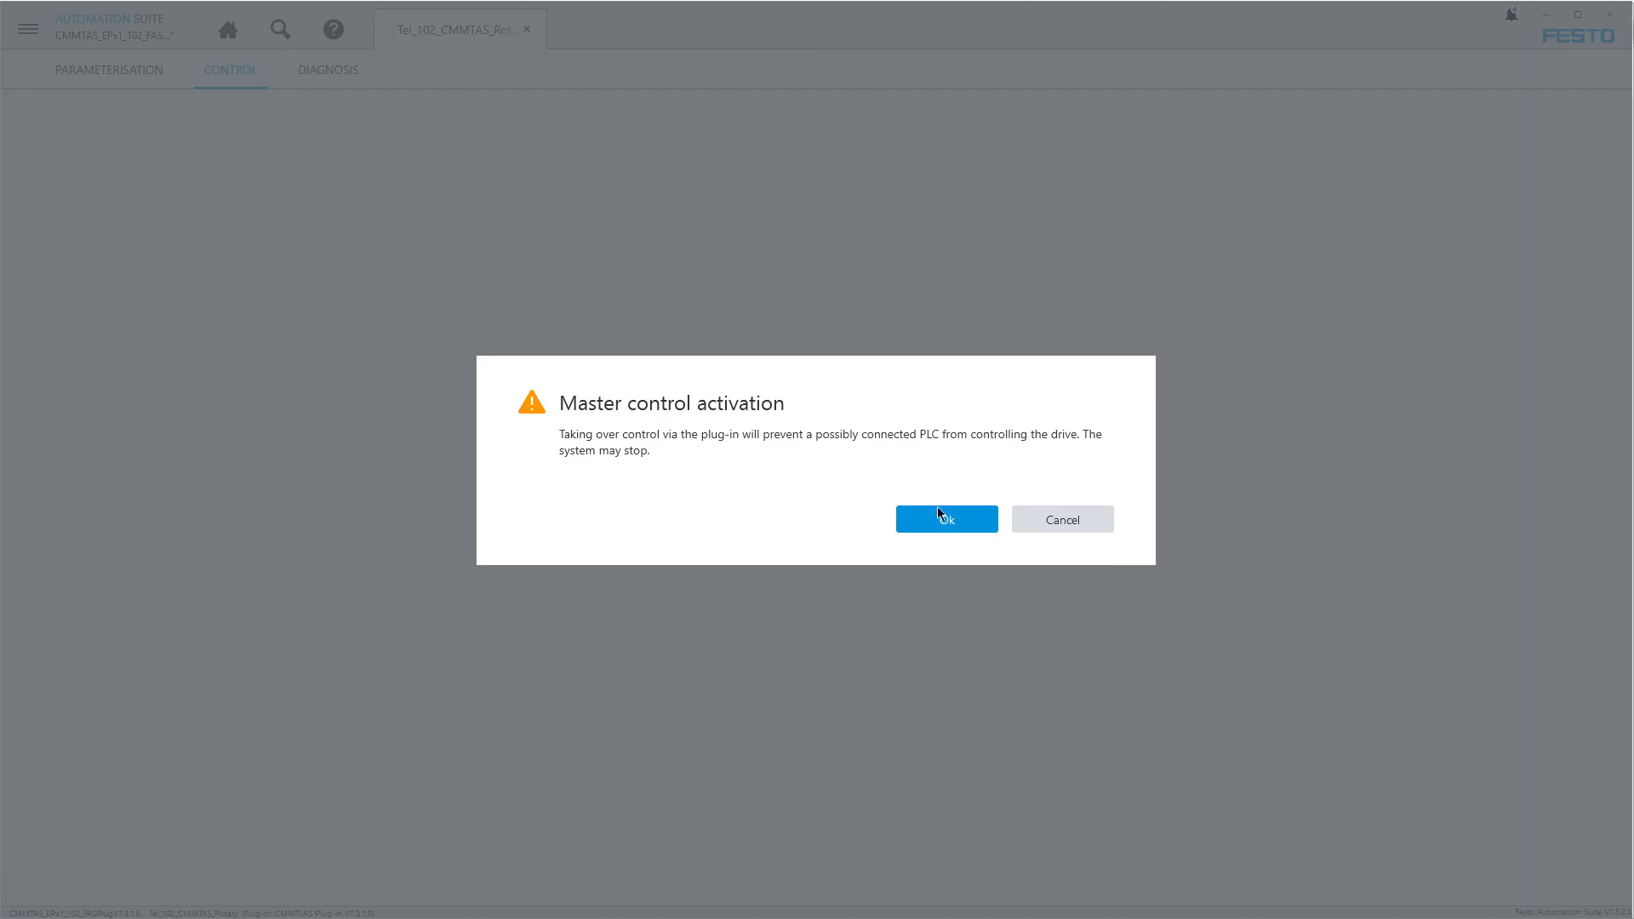
click(972, 521)
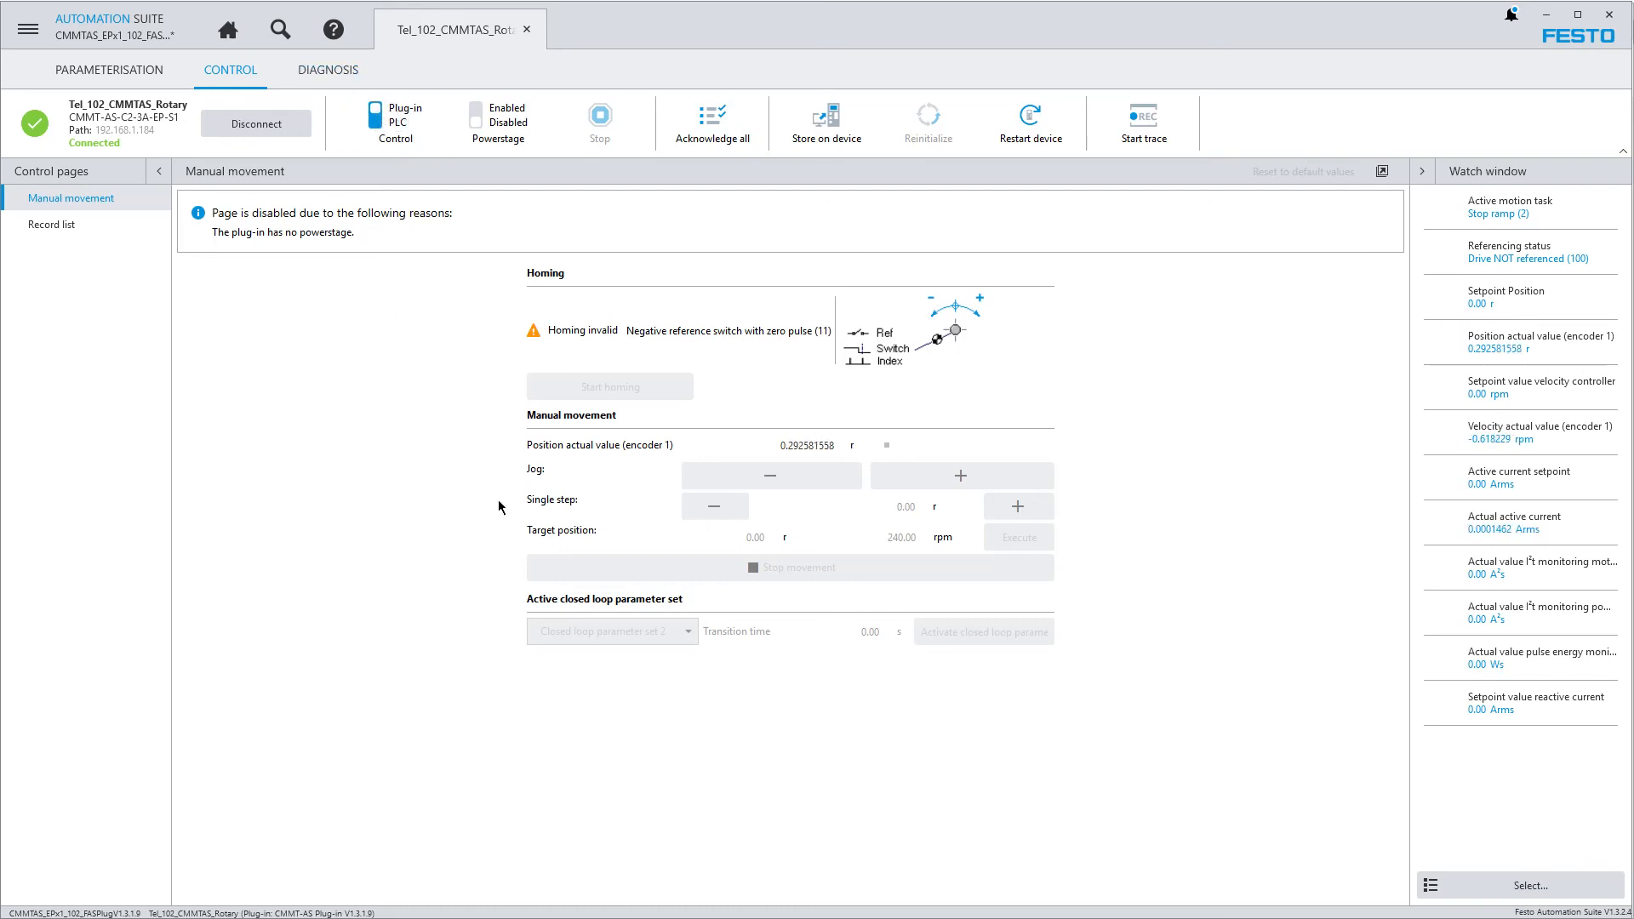
click(508, 143)
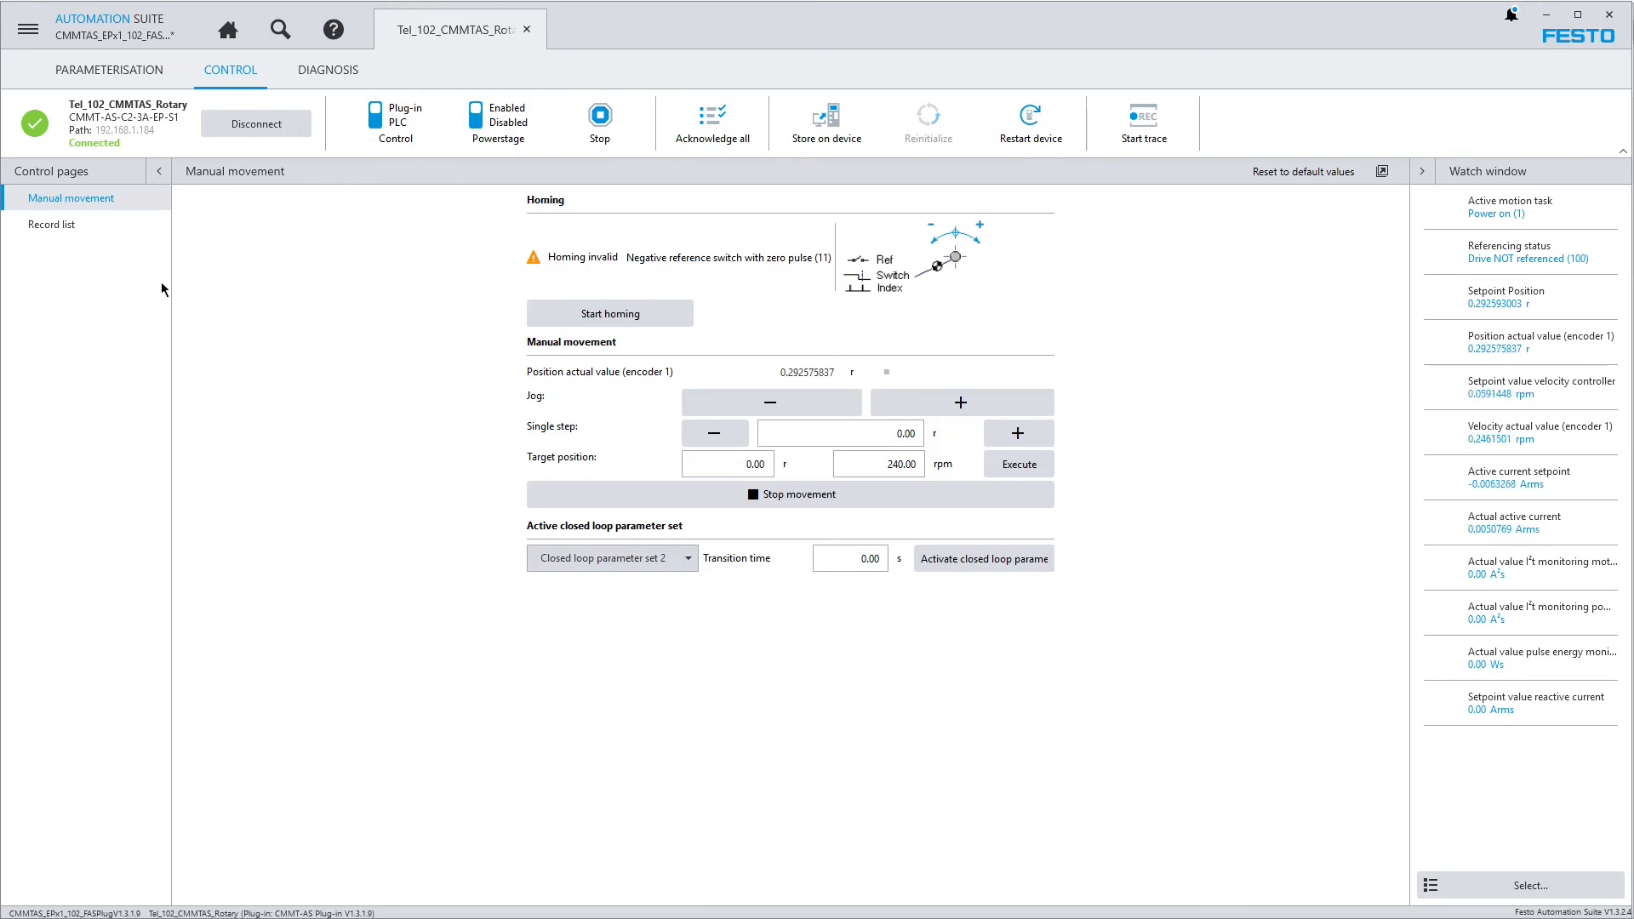
Return to the device state diagnosis and acknowledge all messages while the powerstage is enabled
click(344, 73)
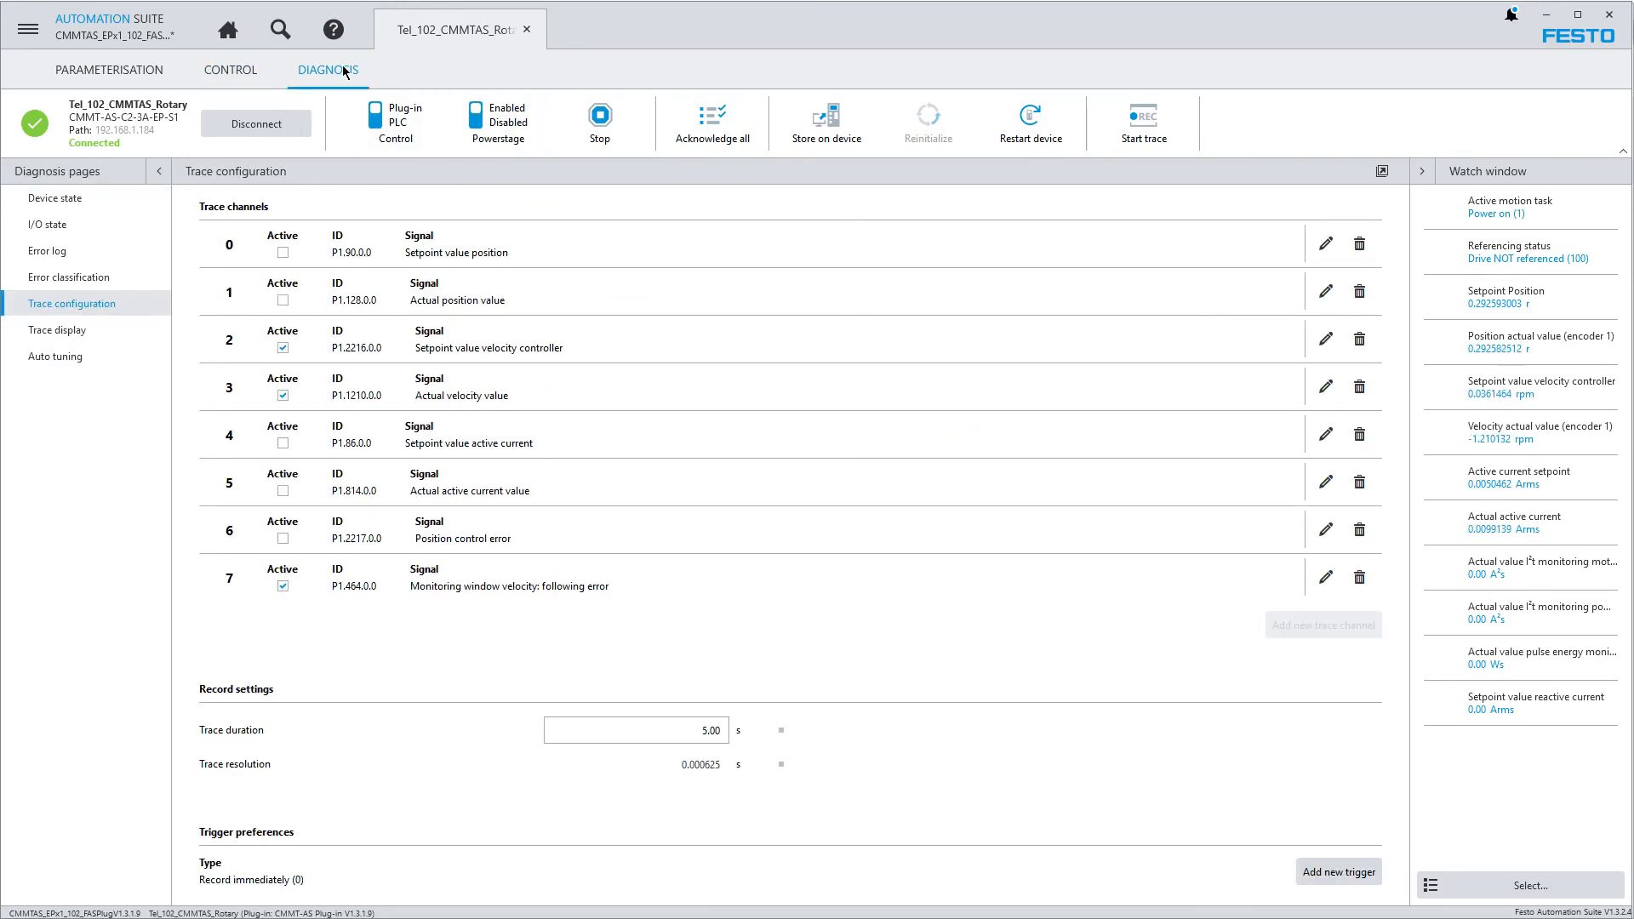
click(48, 199)
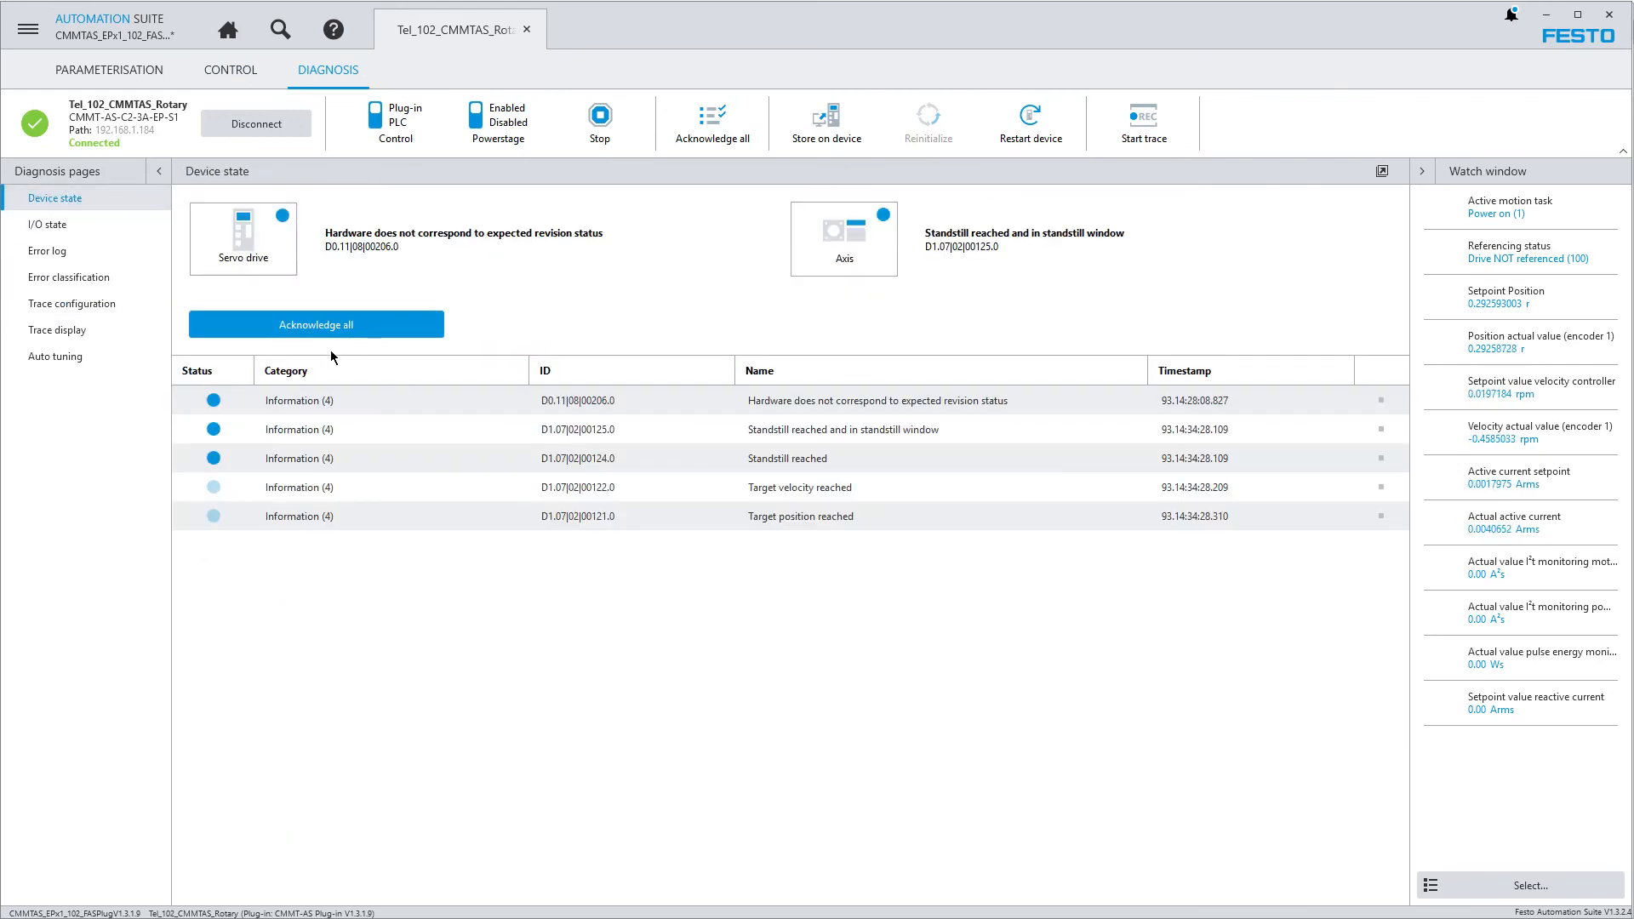
click(364, 325)
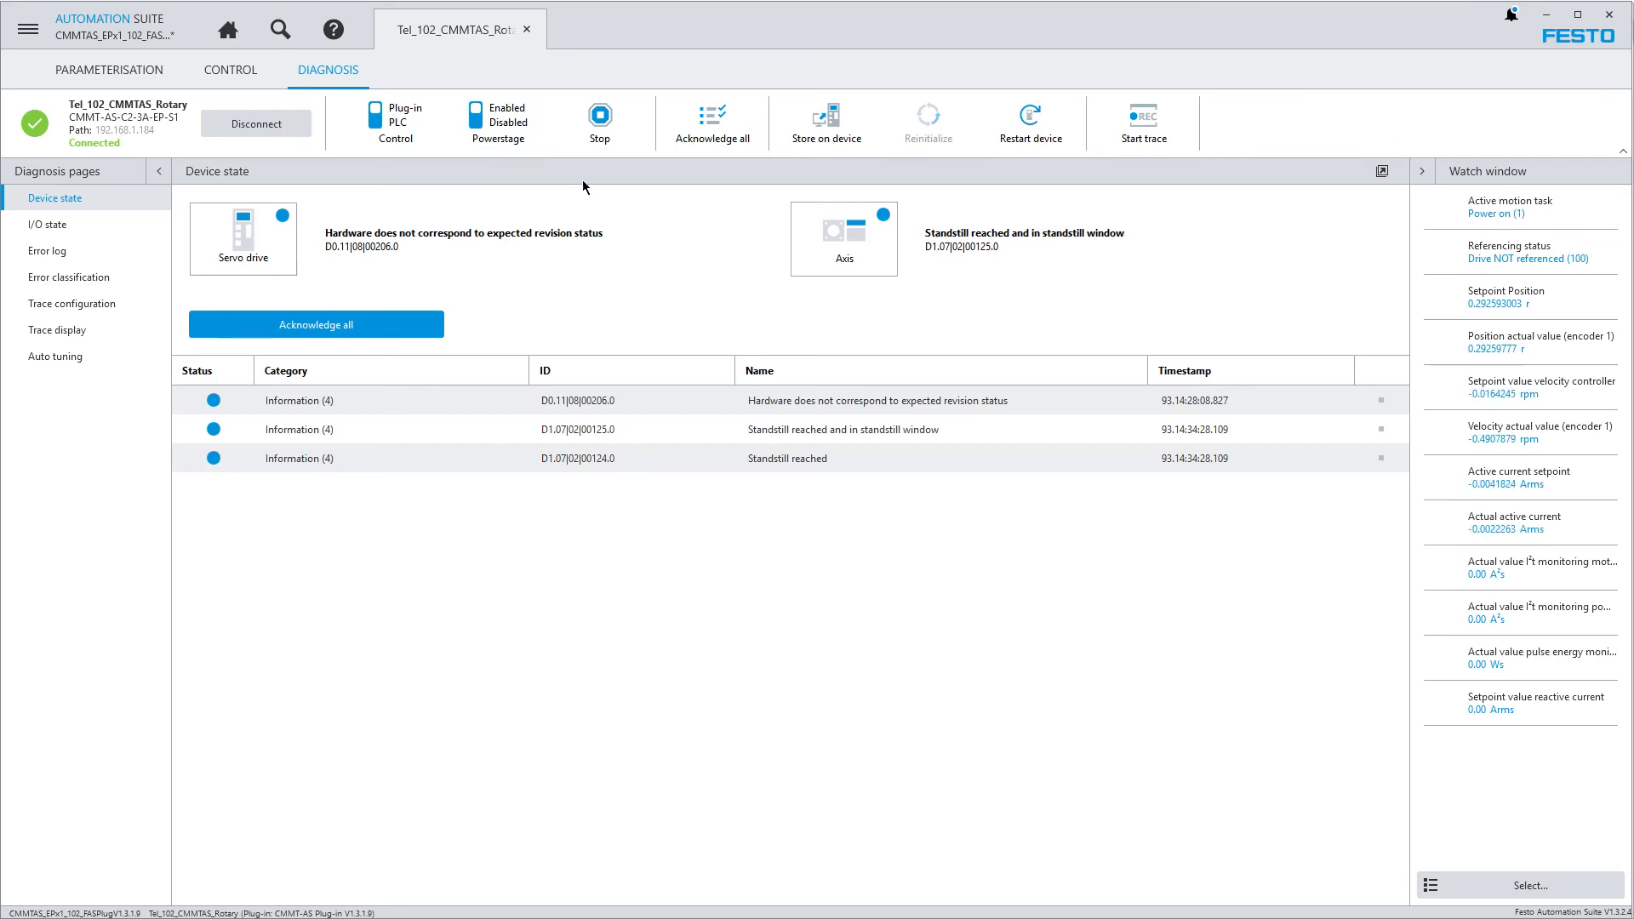
Disable the powerstage, go to the manual movement controls and enable the powerstage again
click(498, 122)
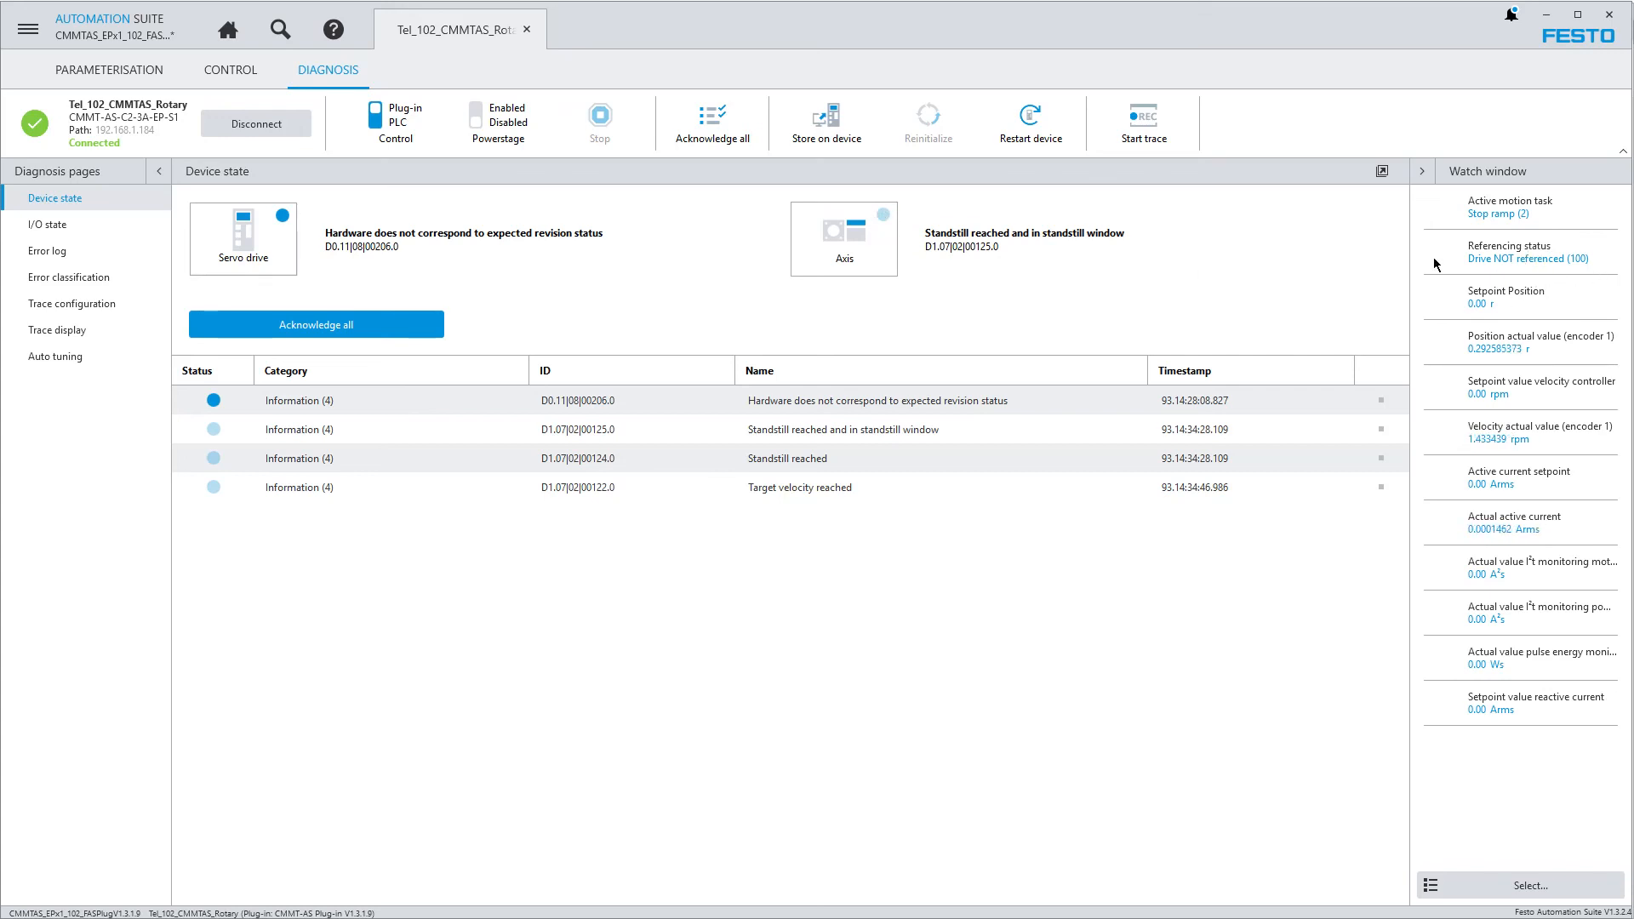
click(230, 73)
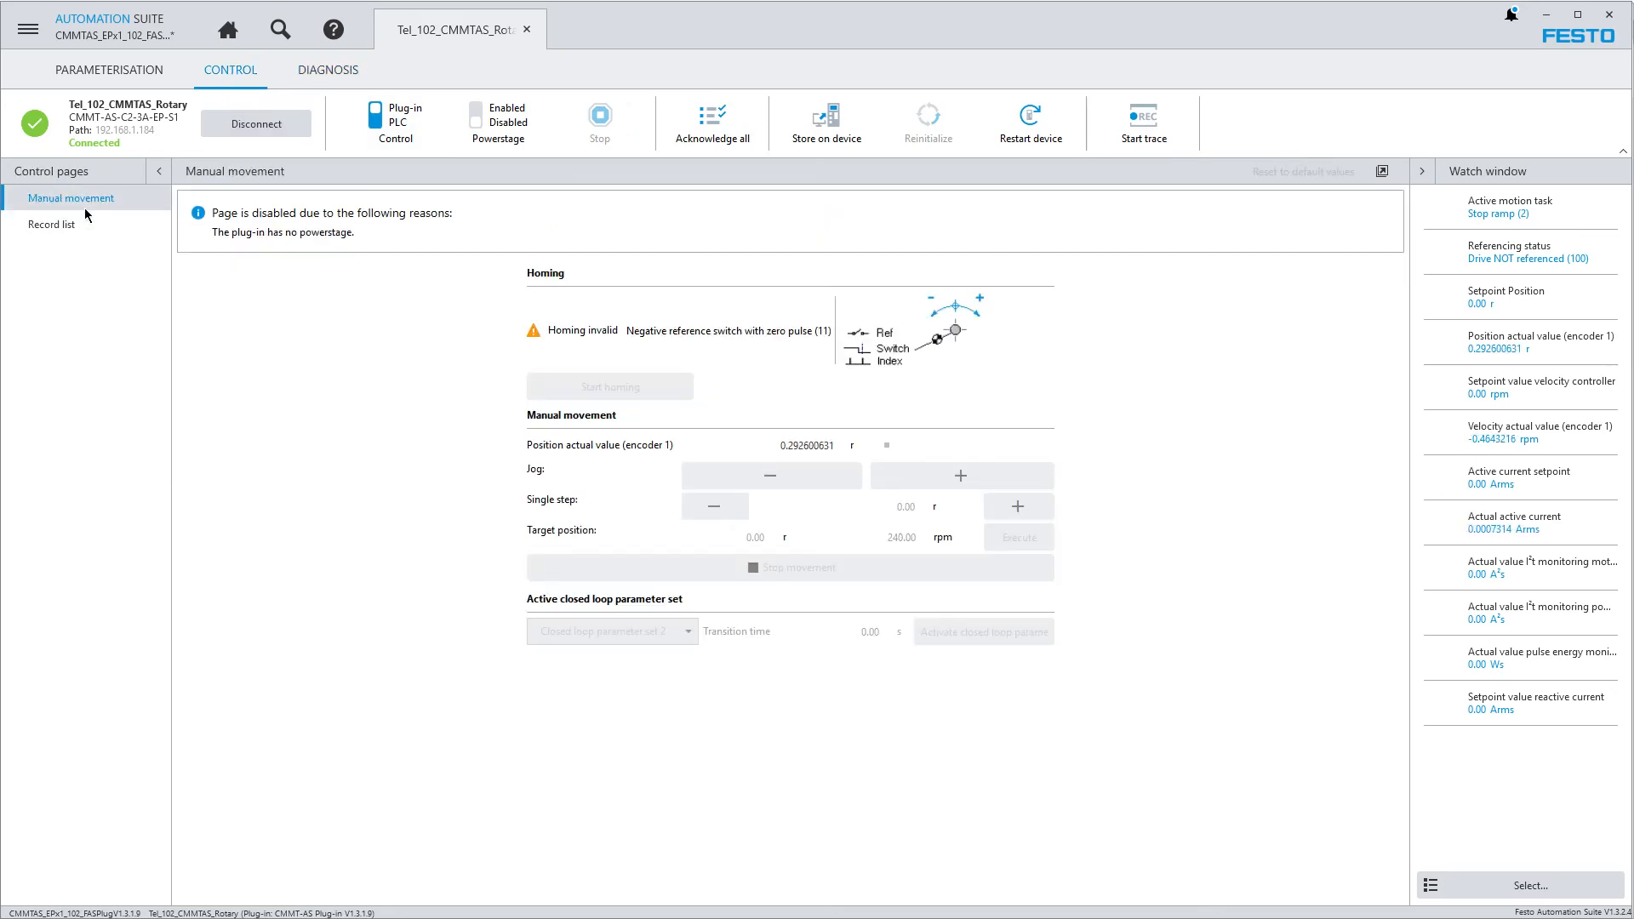
click(489, 123)
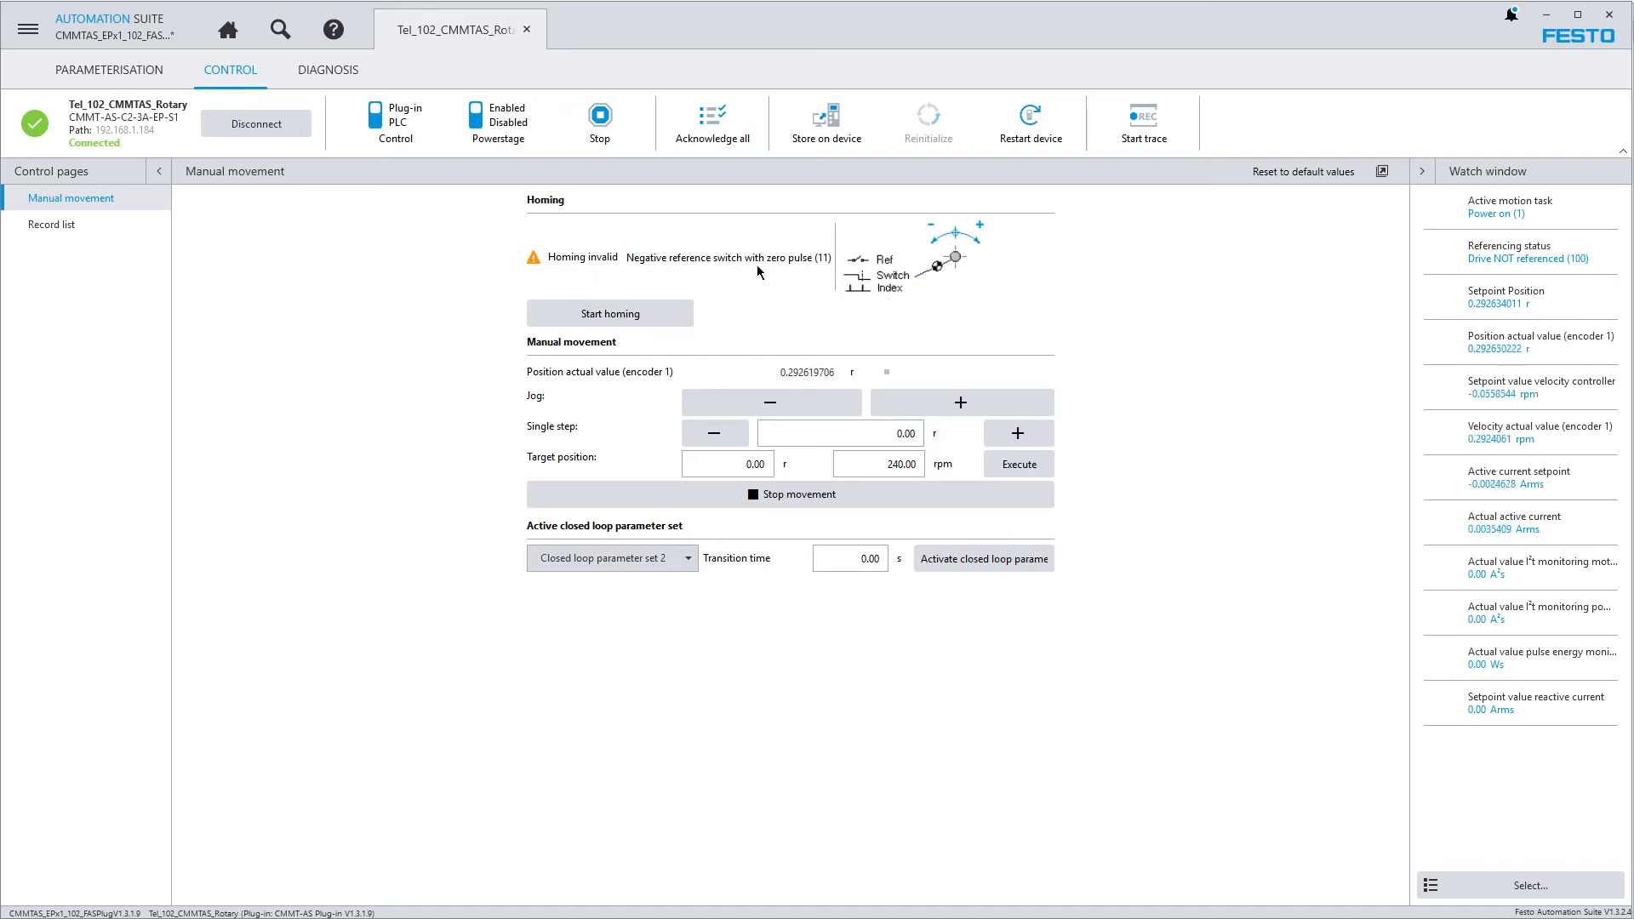
Check the homing method and homing parameters in the Axis 1 settings, and return to manual movement
click(108, 71)
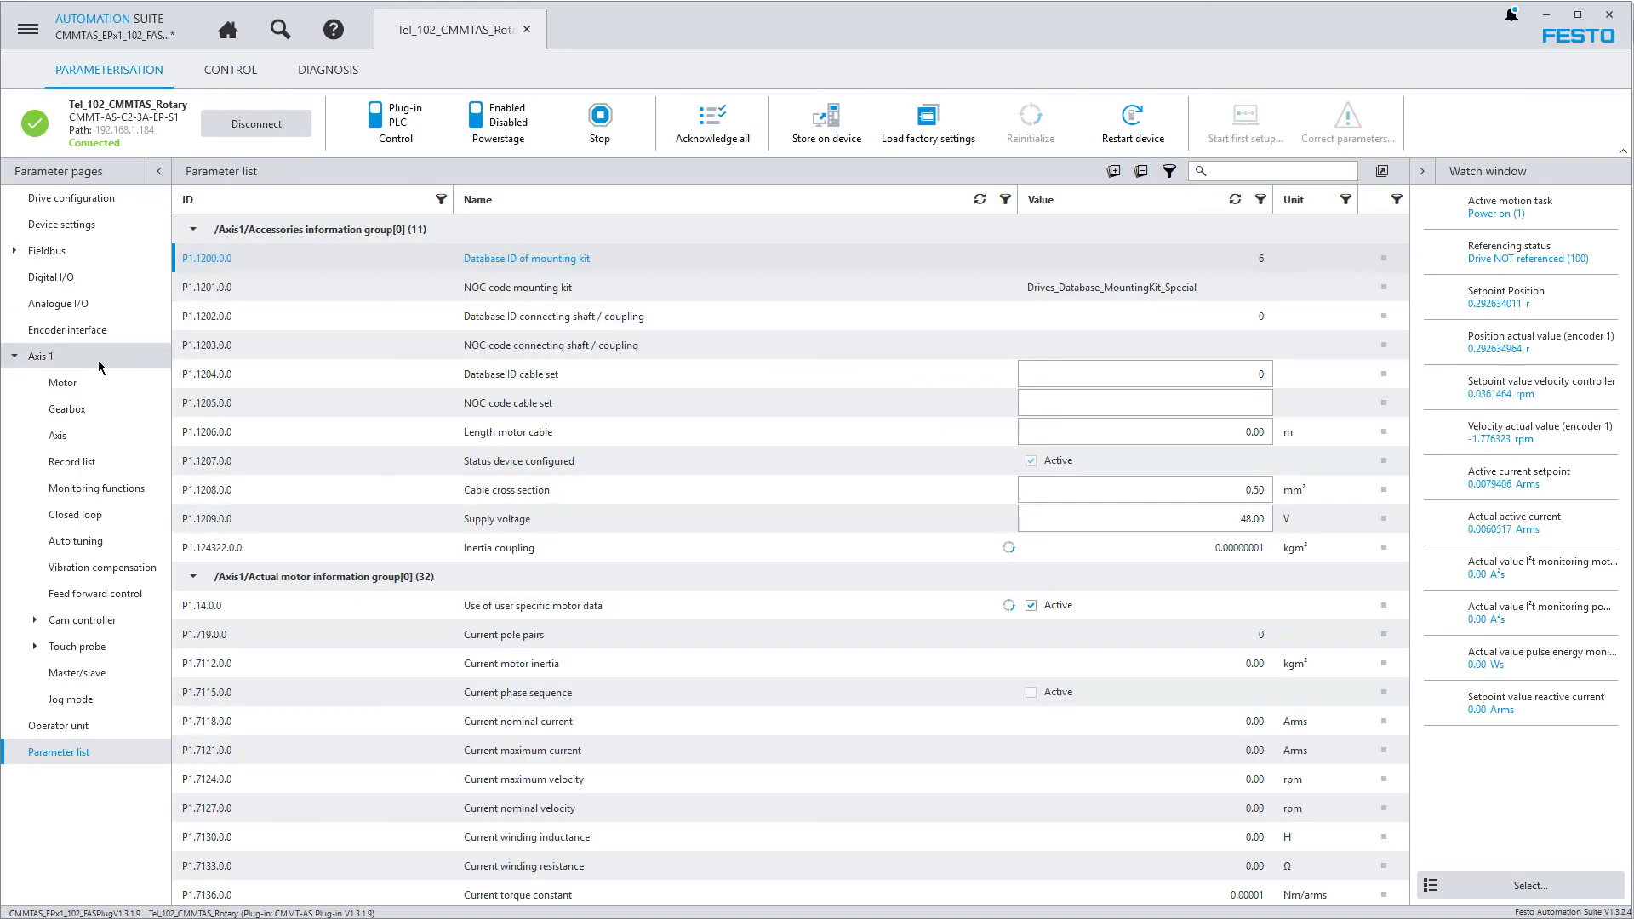
click(66, 436)
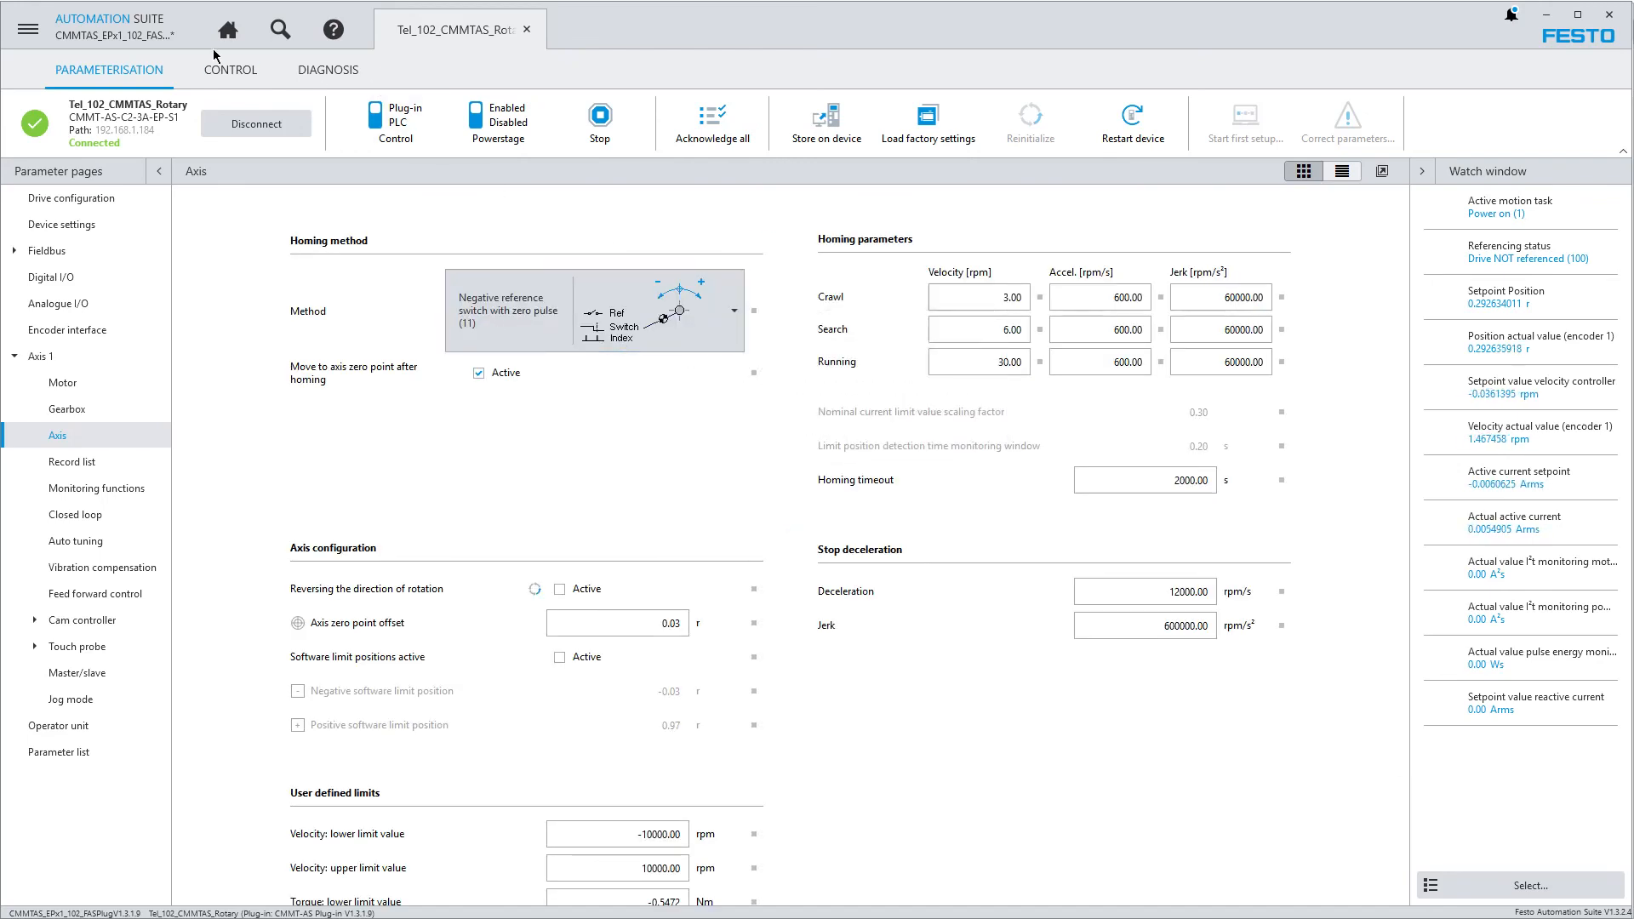
click(230, 70)
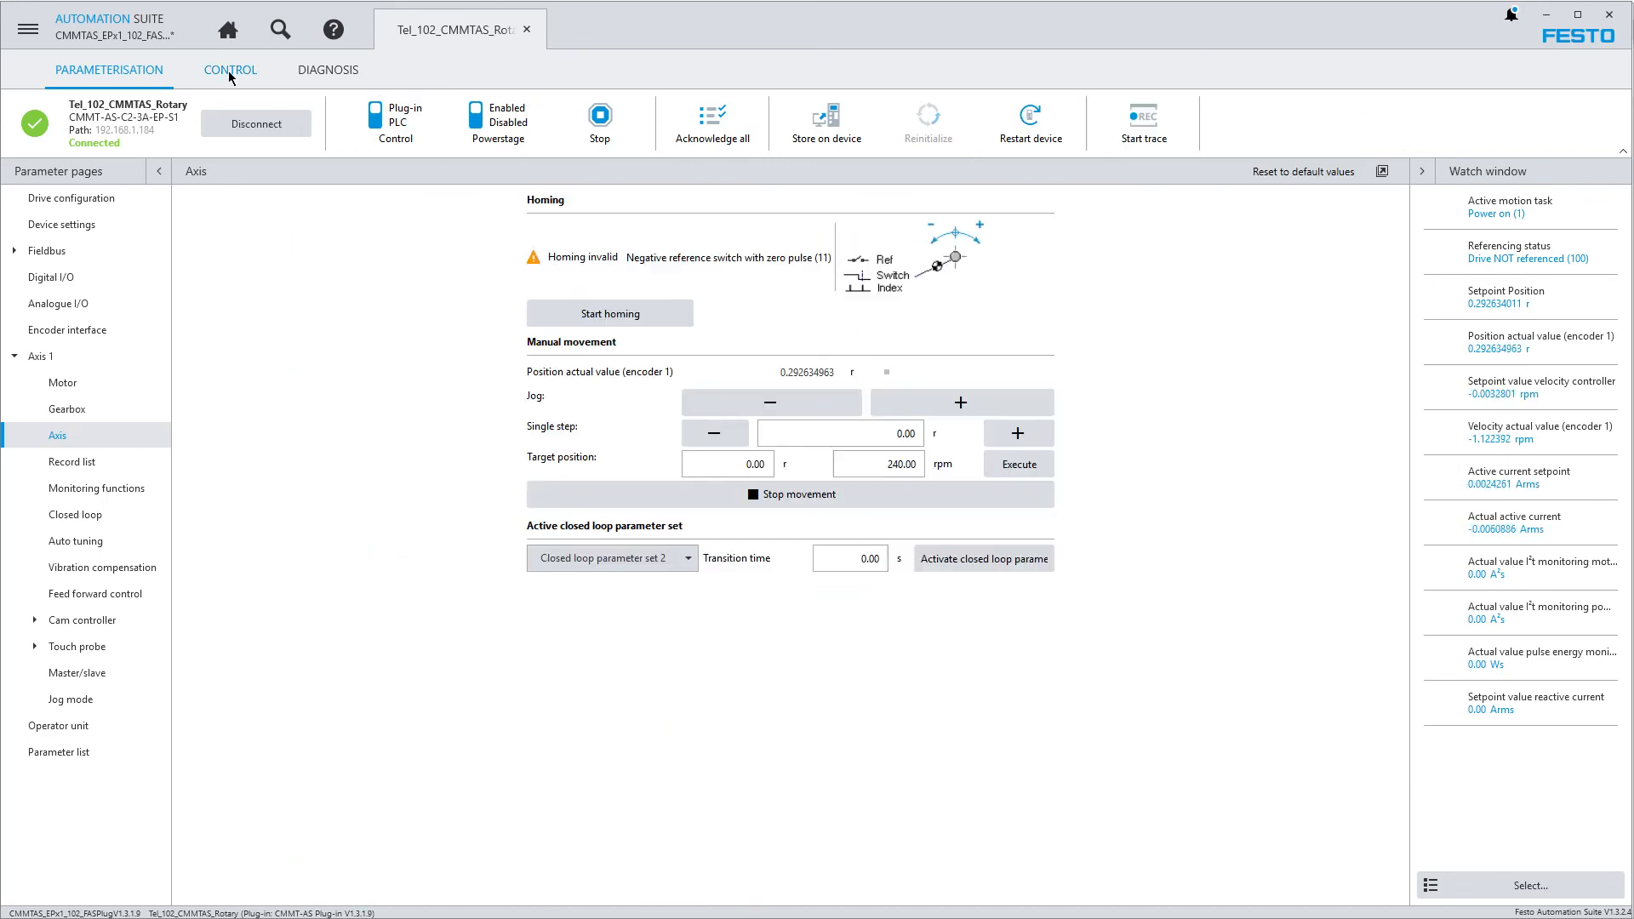
Run the drive's homing and jog the axis in the positive direction
click(606, 320)
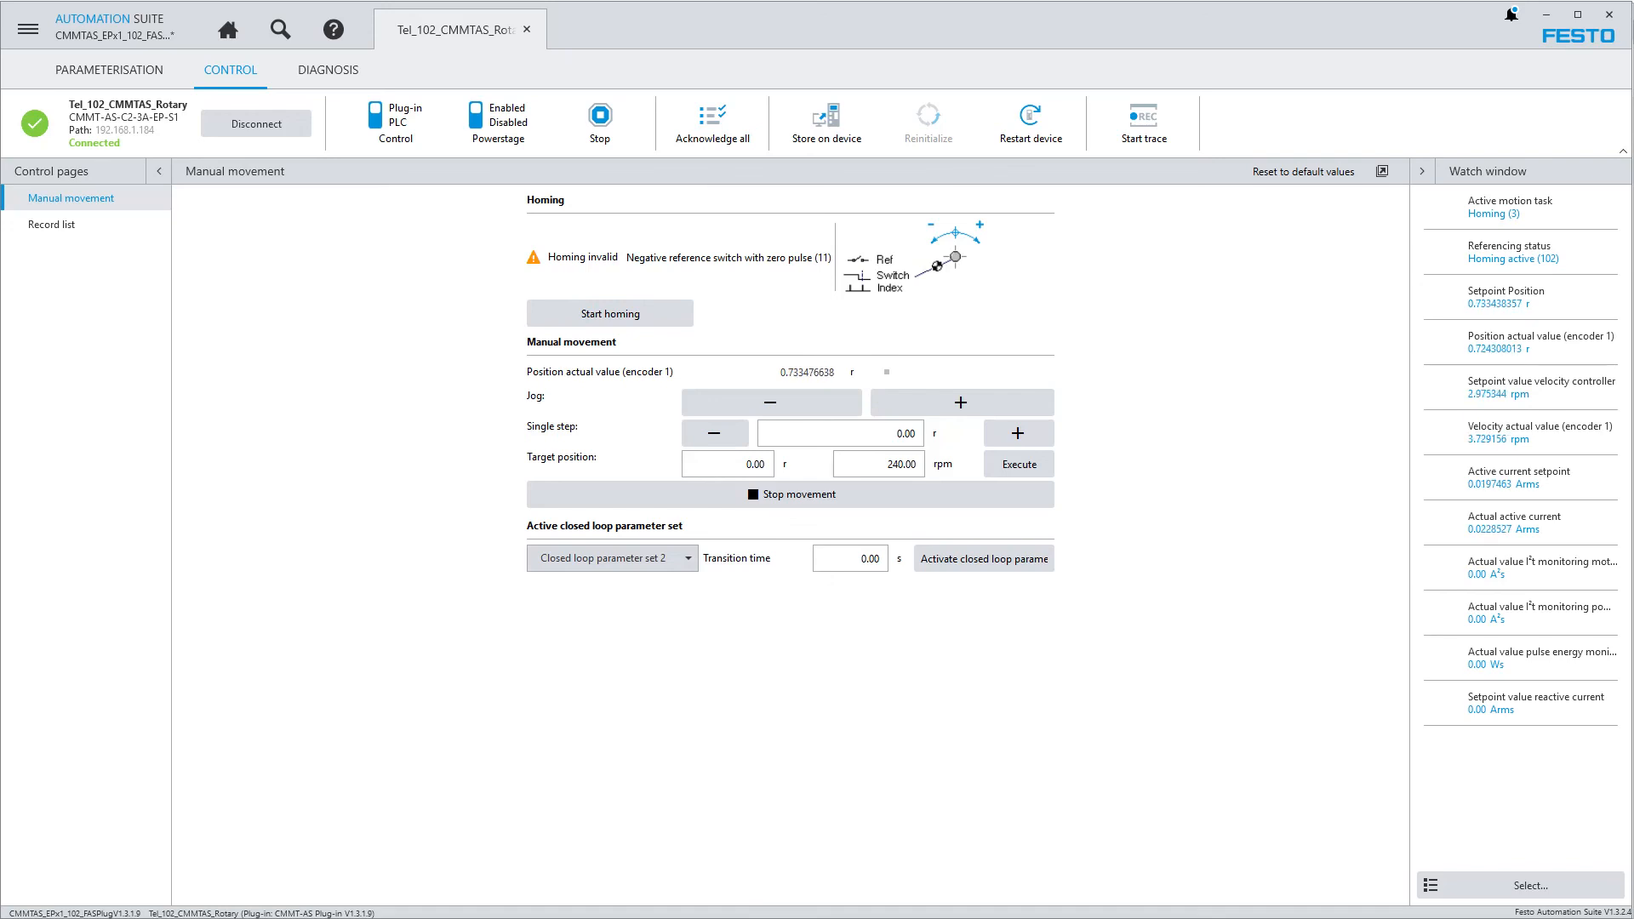
click(636, 331)
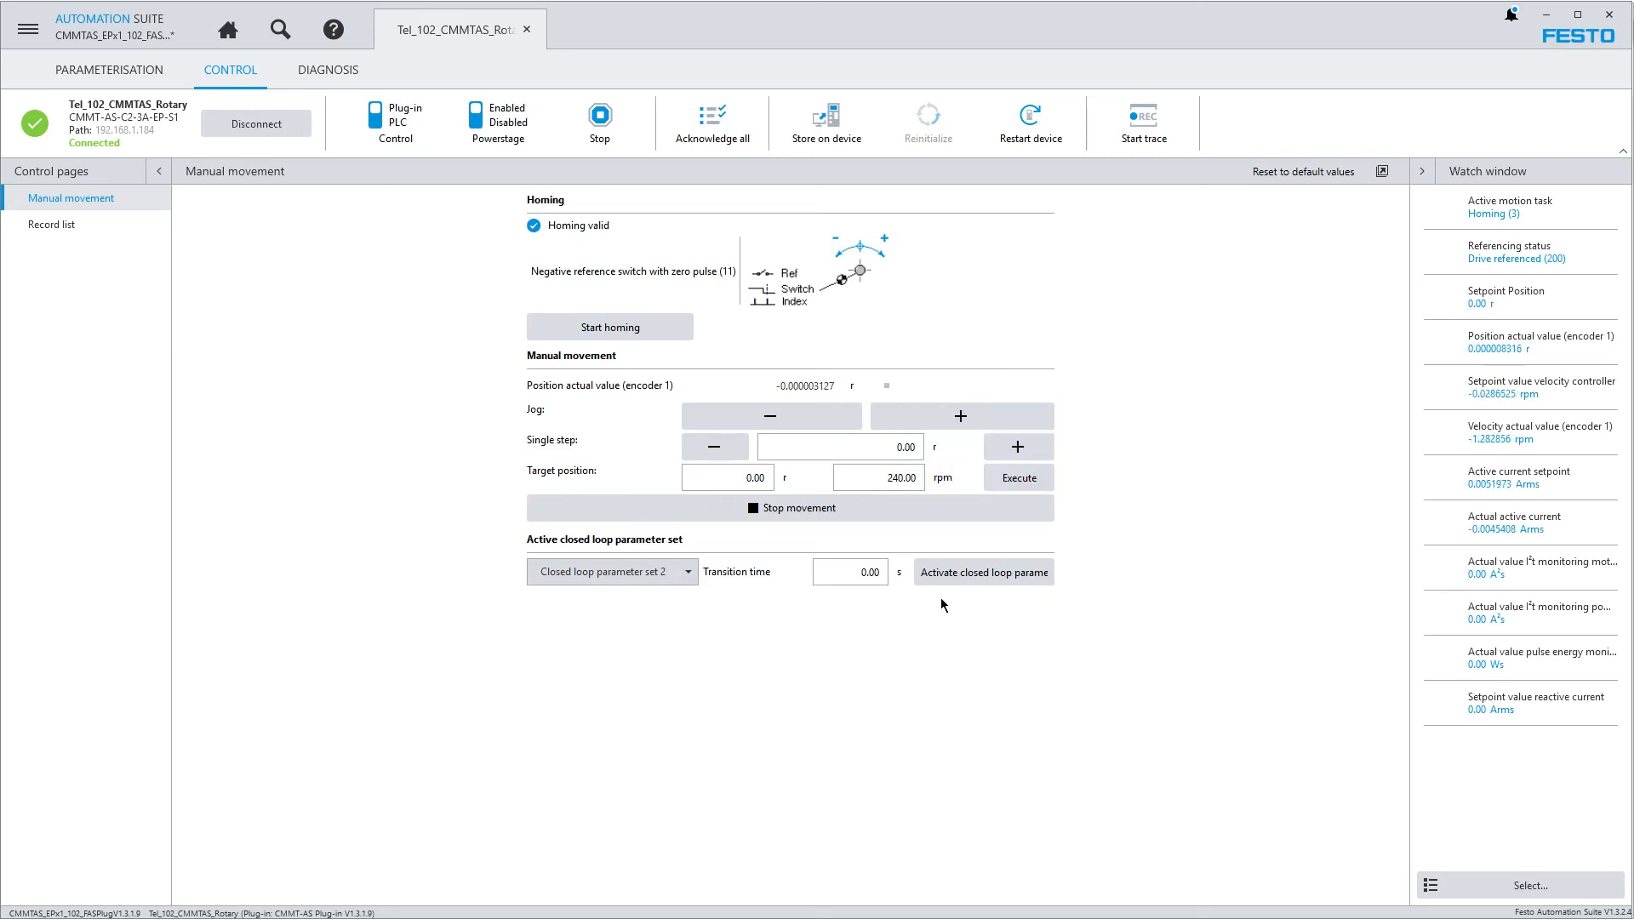
click(985, 426)
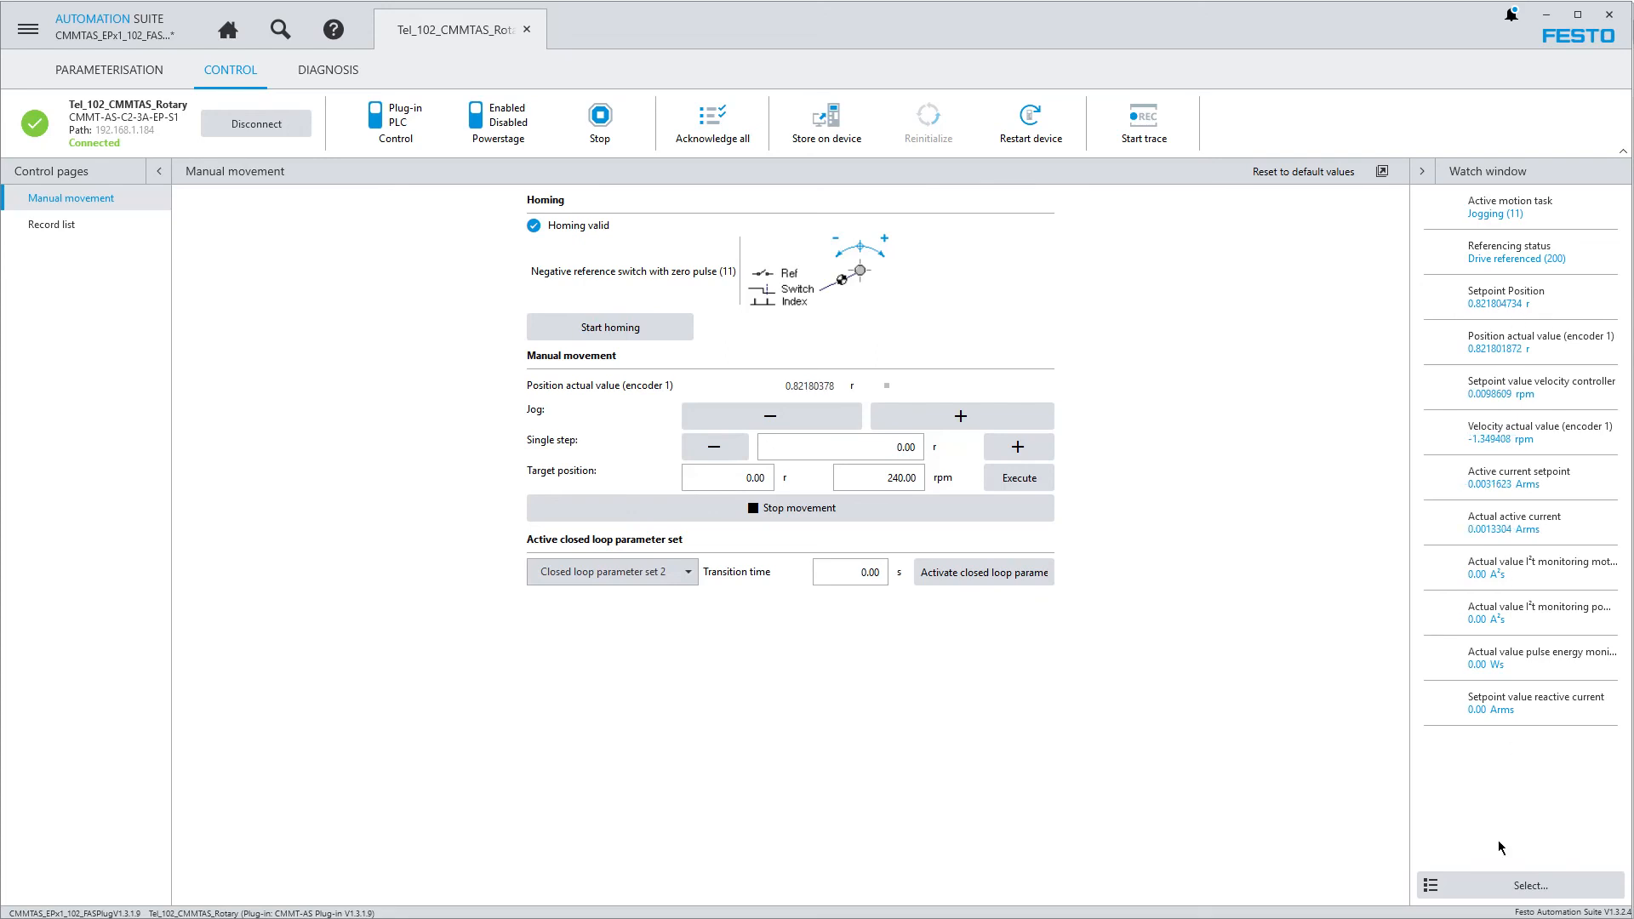
Widen the watch window and add Torque setpoint and Actual value DC link voltage to the monitored values
click(1523, 885)
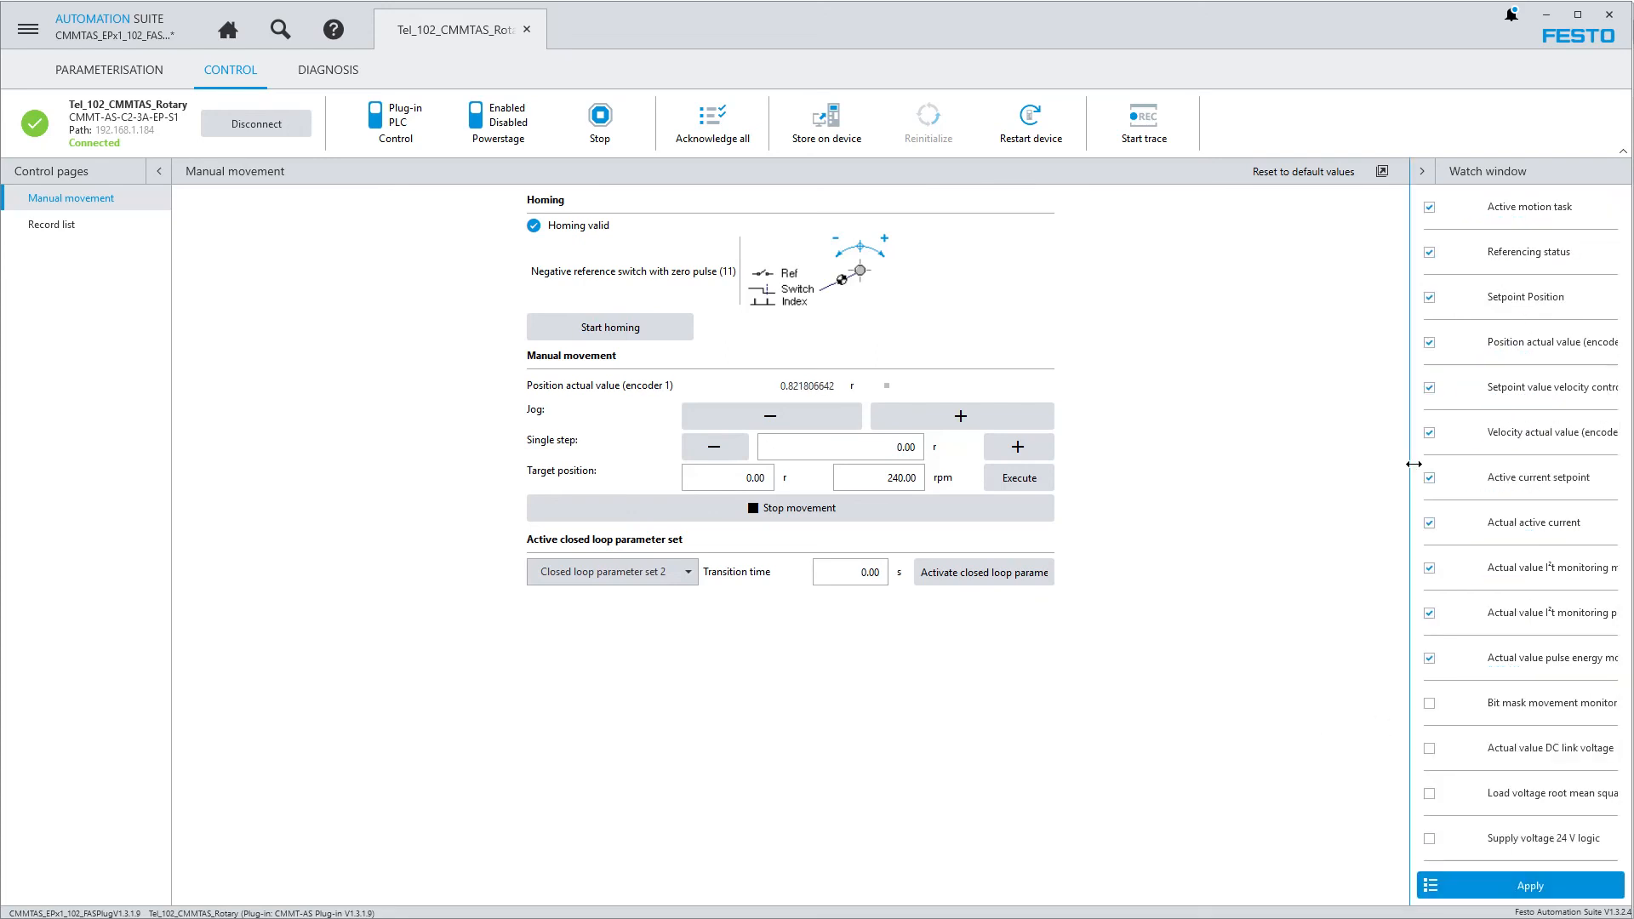
click(1419, 172)
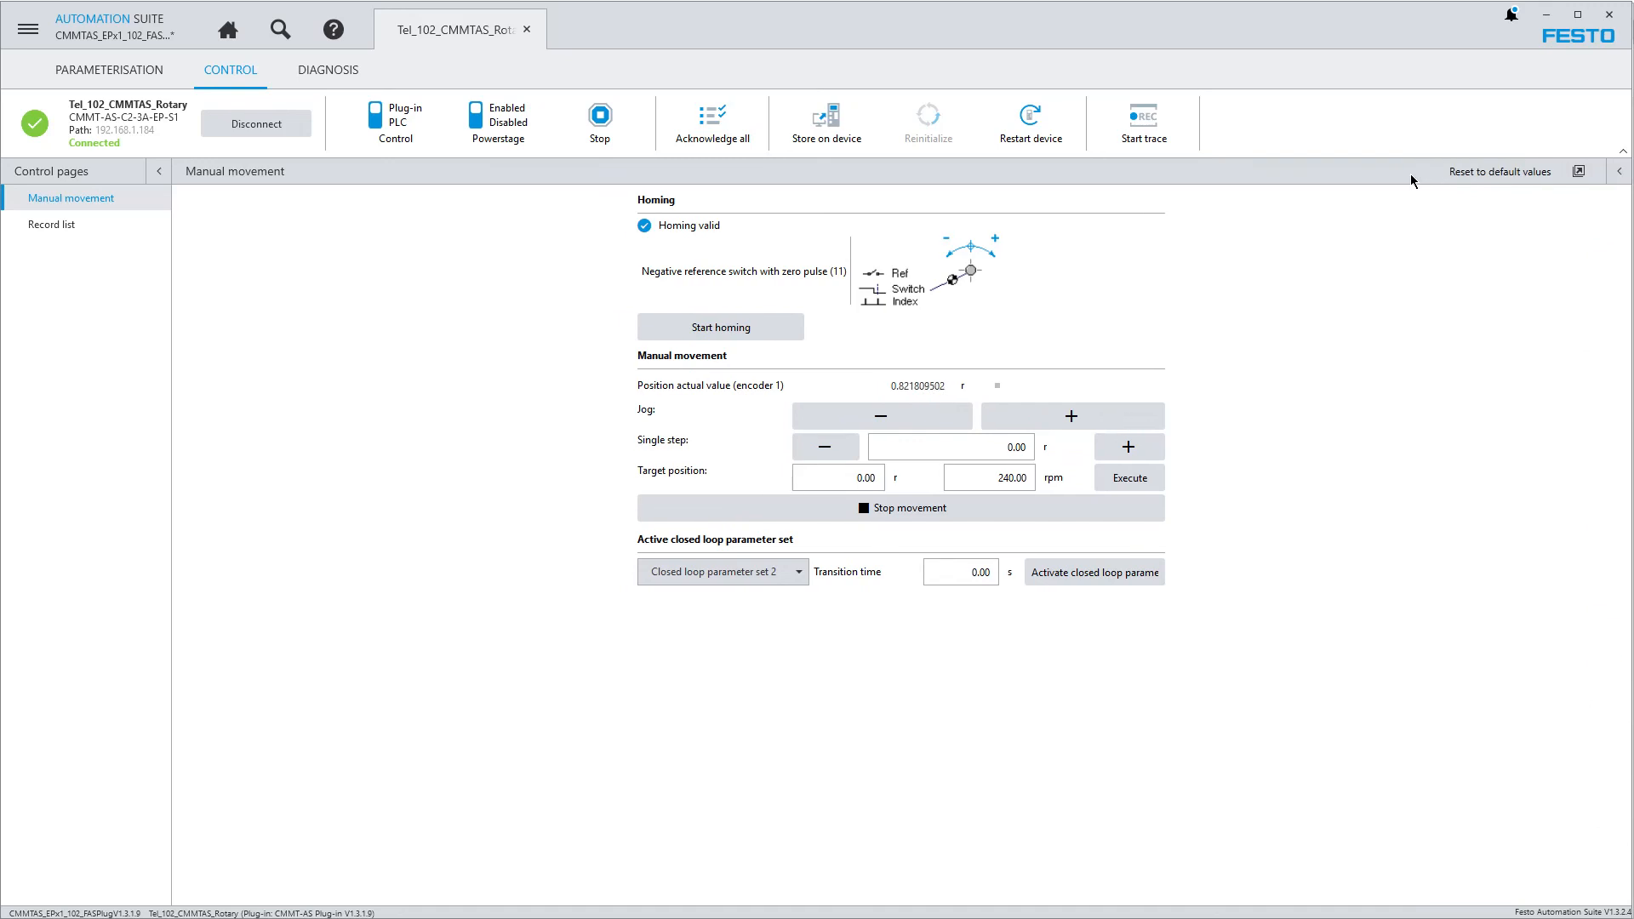
click(1619, 171)
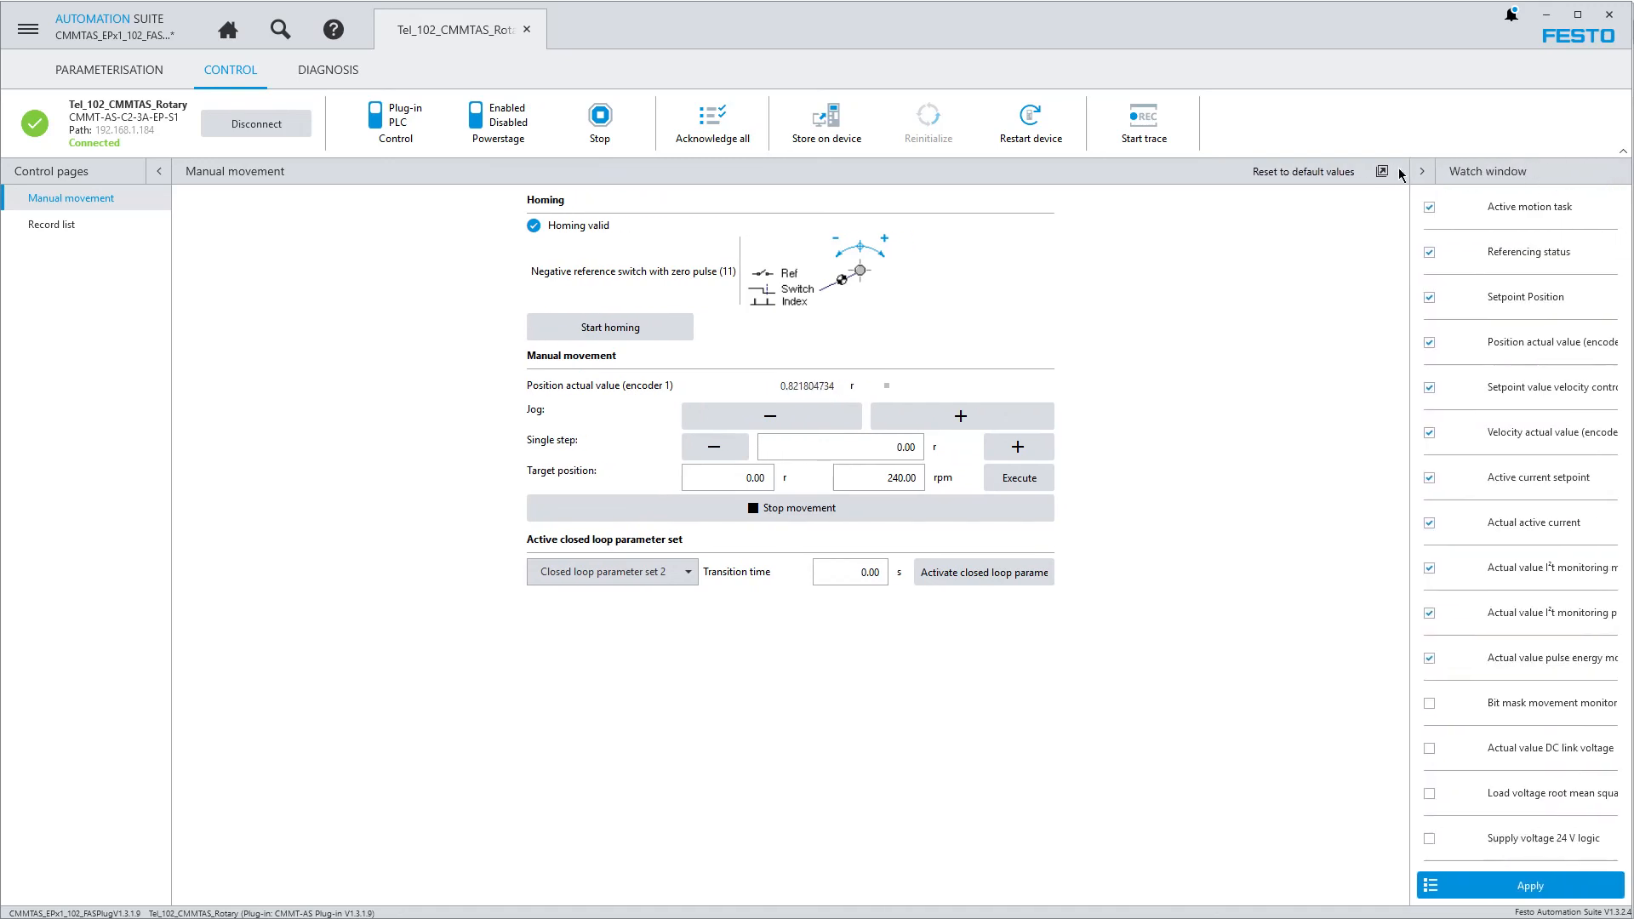
drag(1410, 172, 1277, 172)
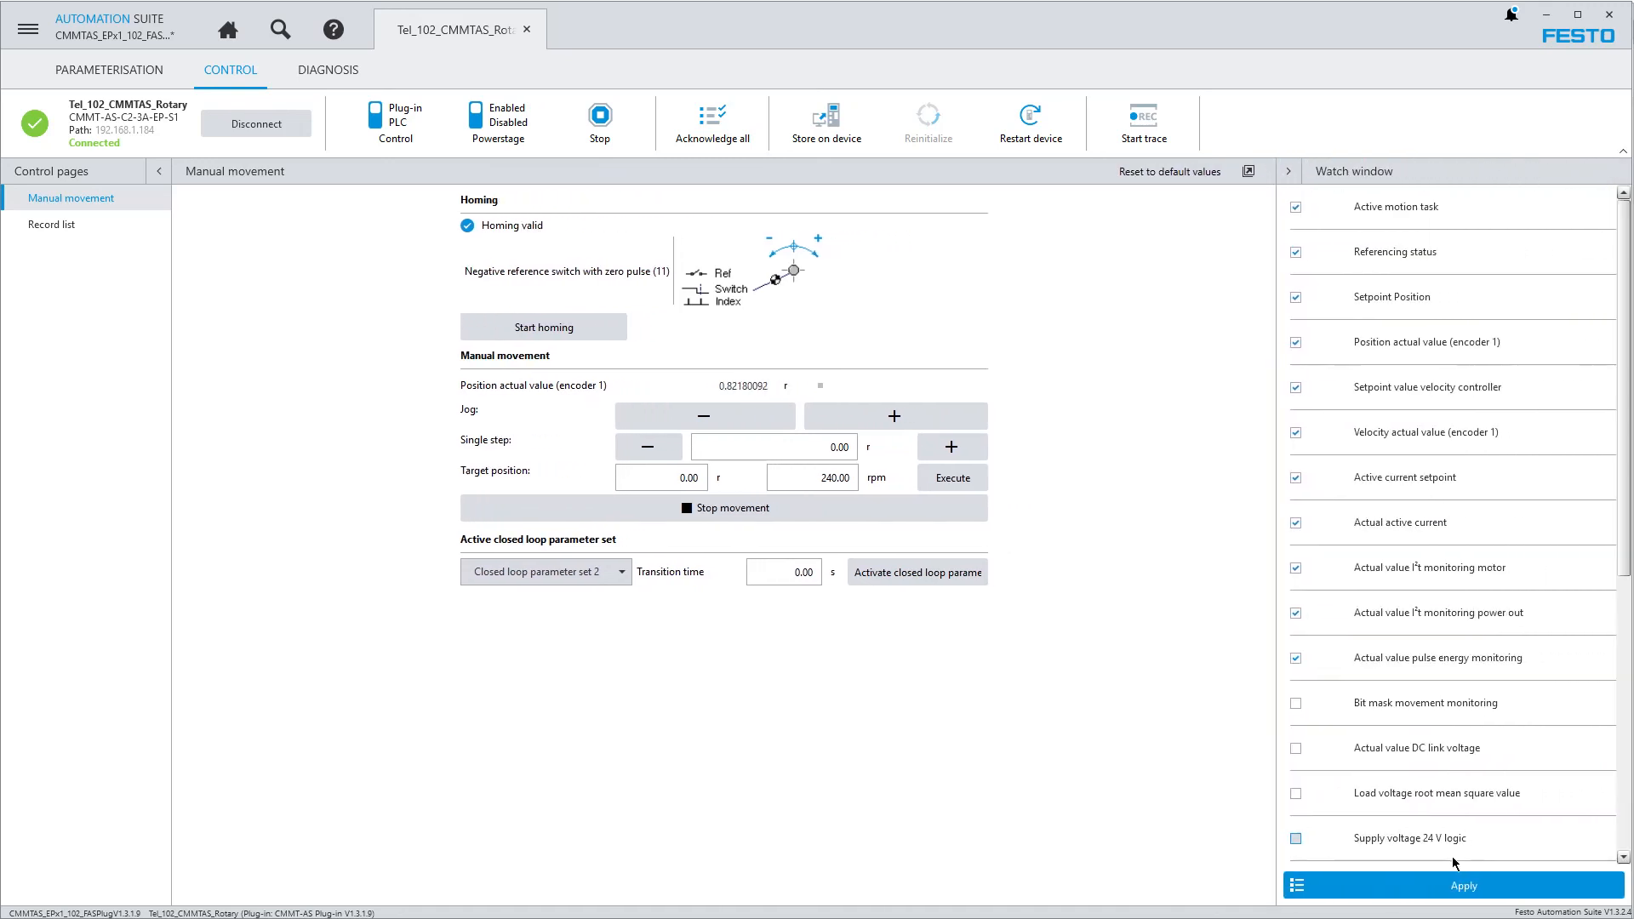
scroll(1452, 766, down, 5)
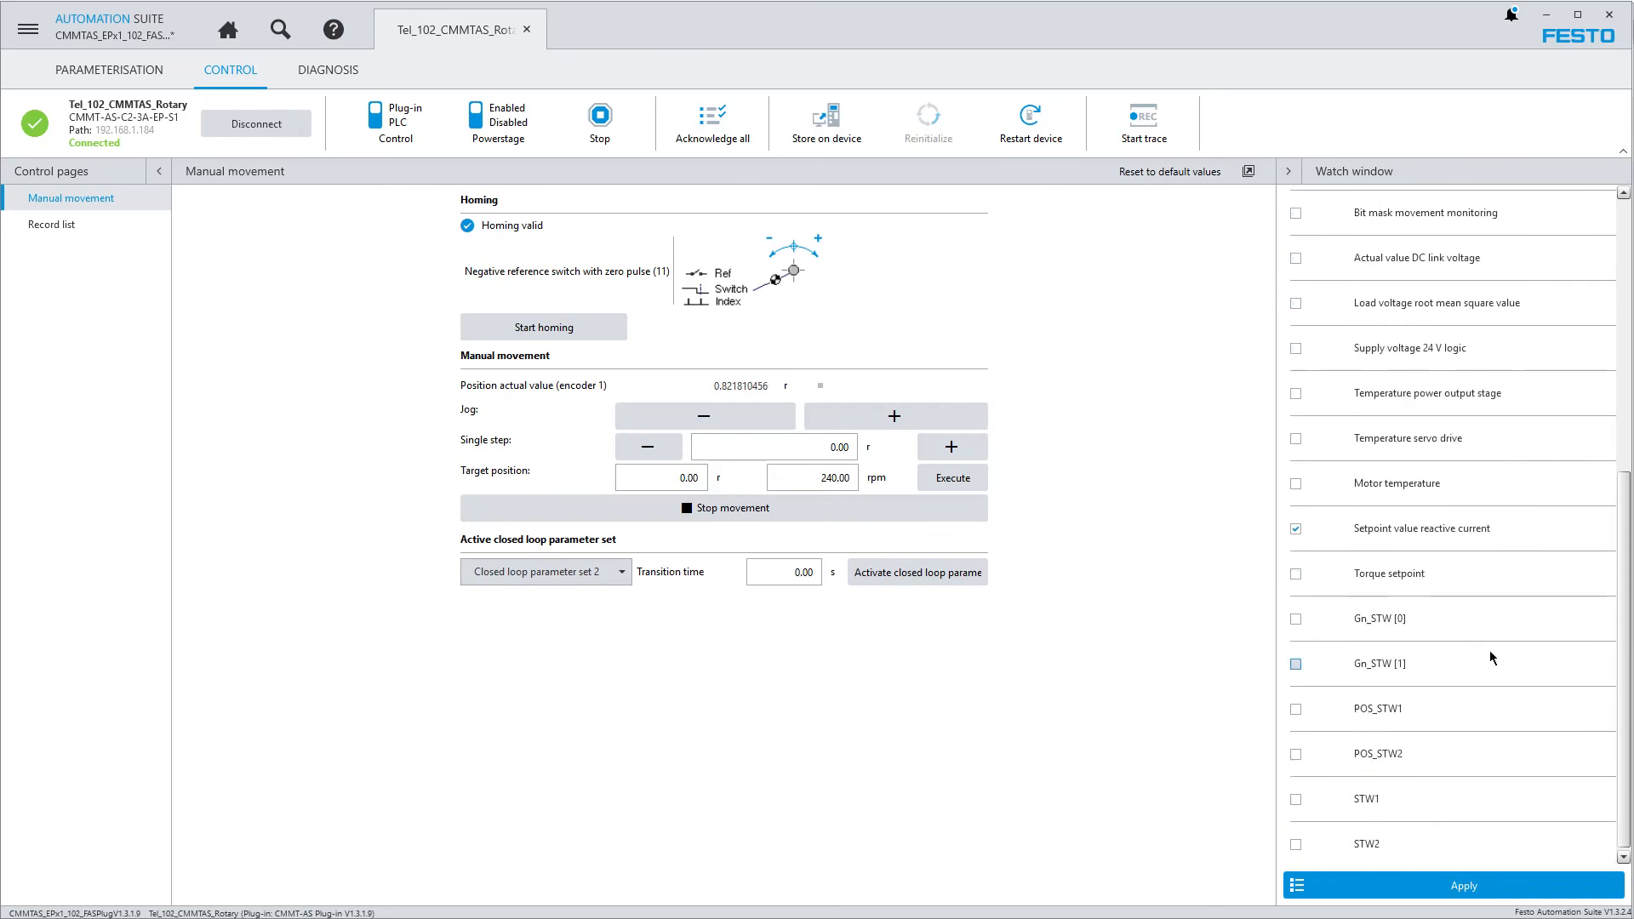
click(1295, 574)
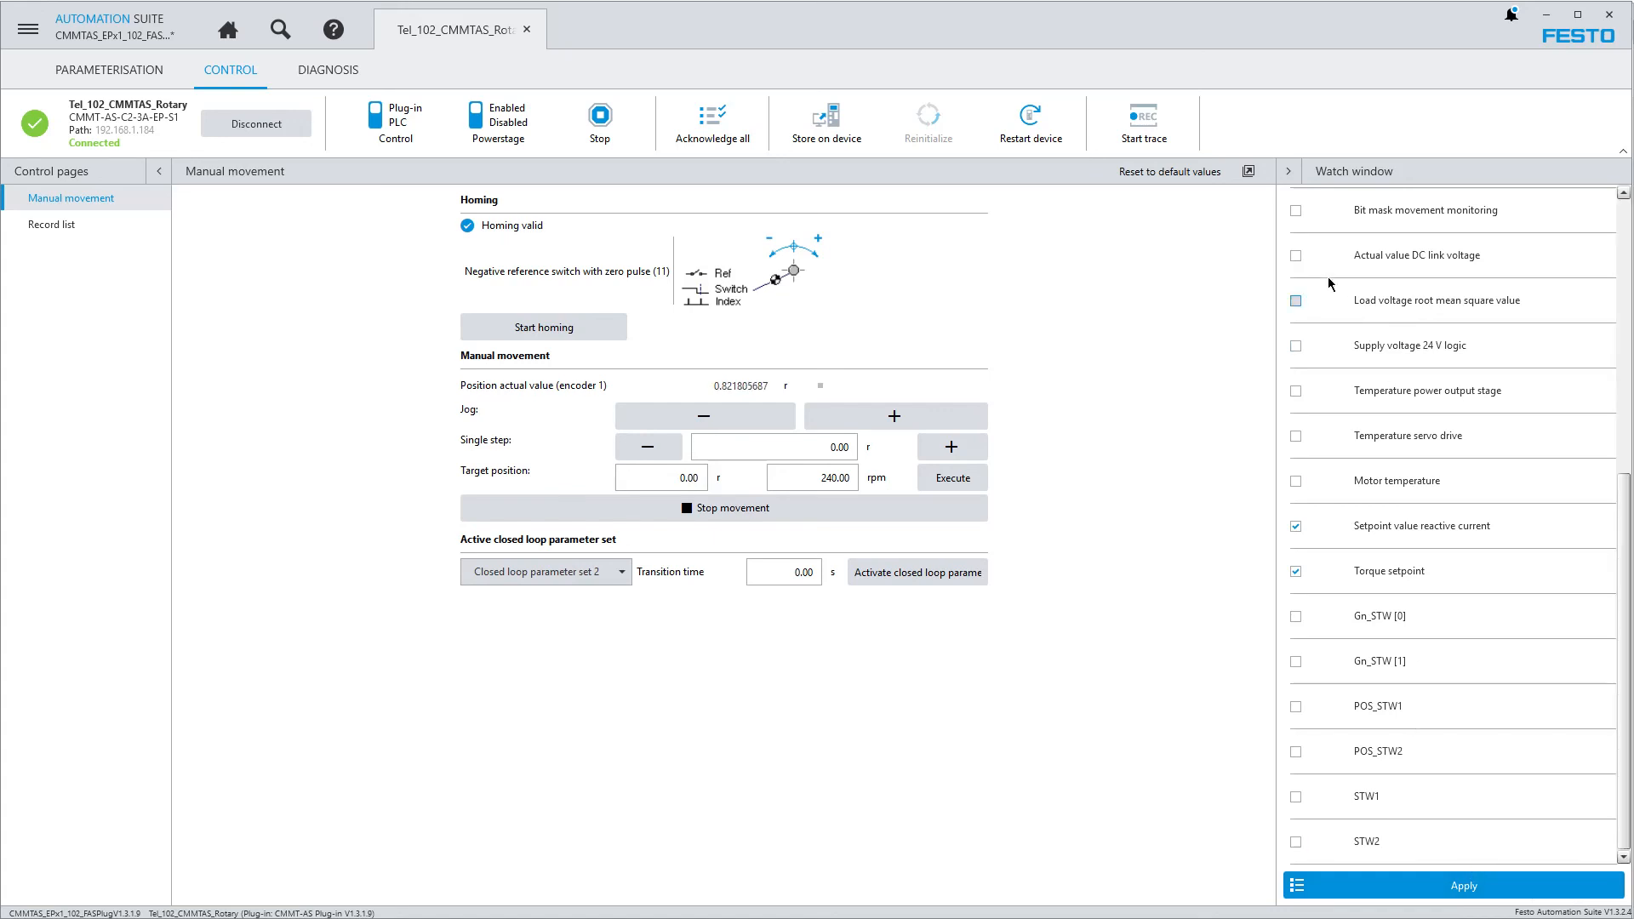
click(1294, 256)
click(1434, 885)
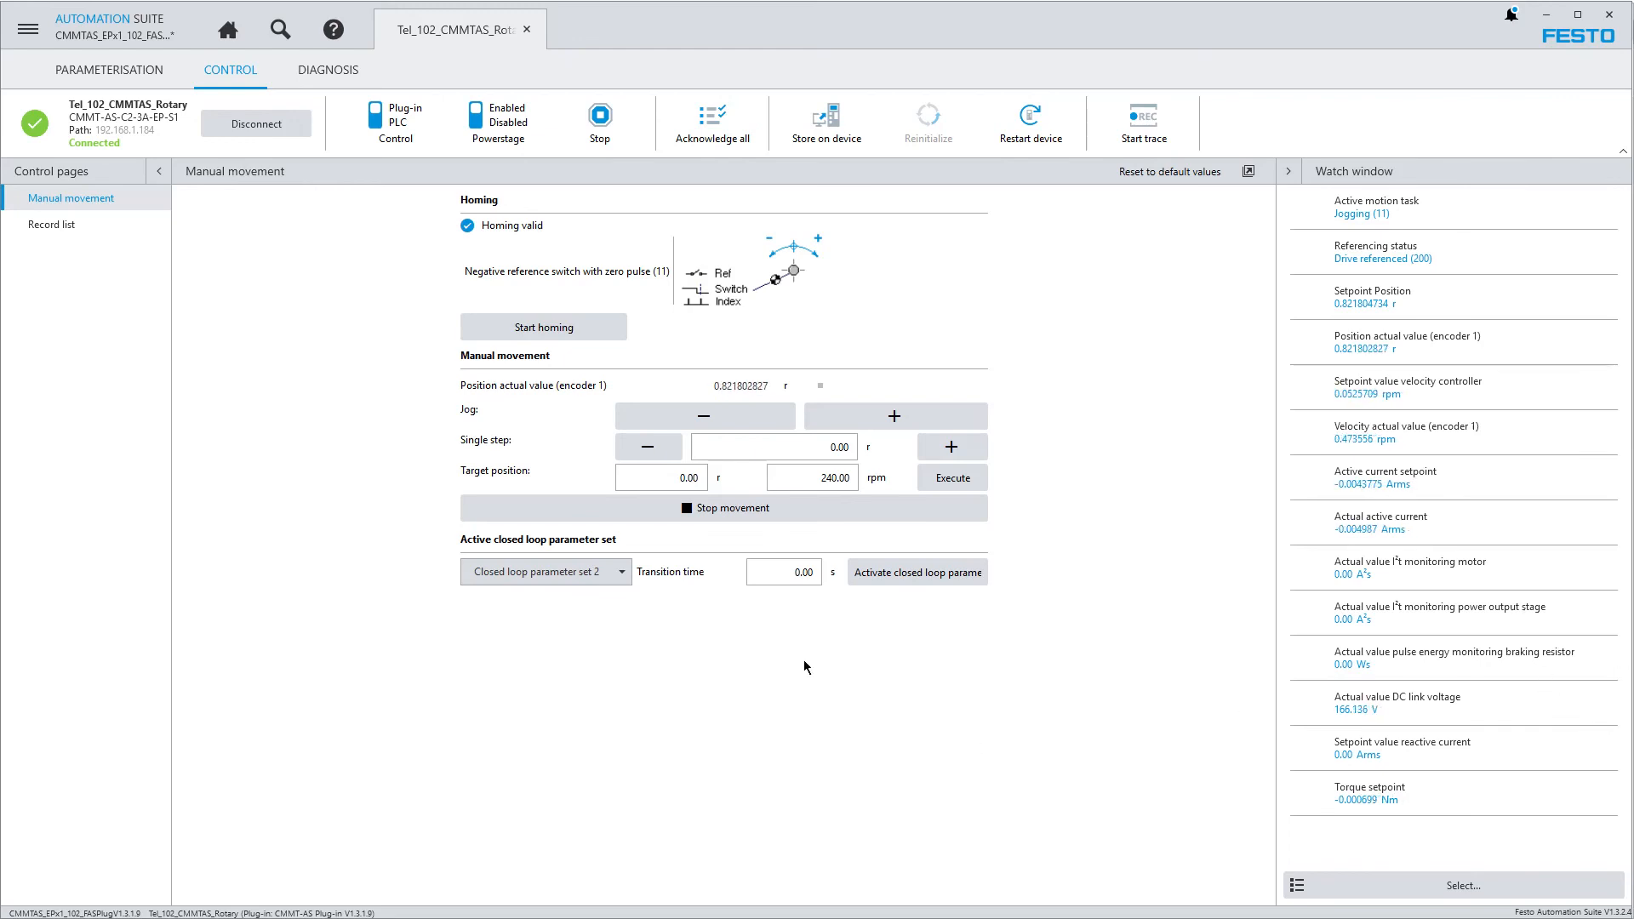
Set the manual movement target position to 5.00 r and execute the move at 240.00 rpm
click(662, 477)
text(5)
key(Return)
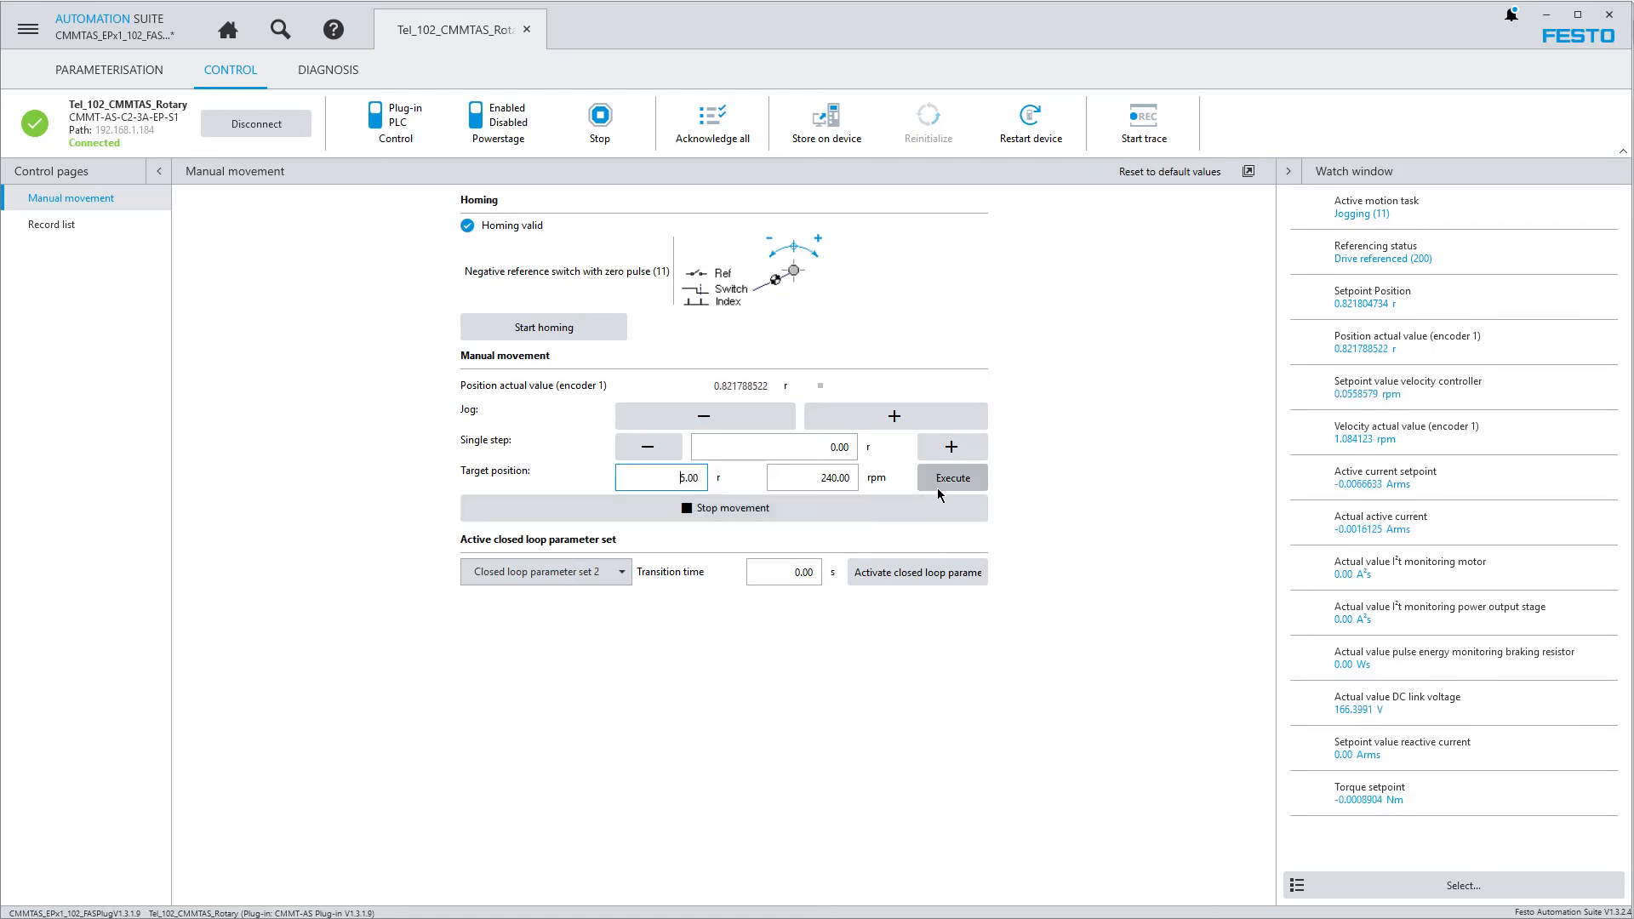
click(952, 477)
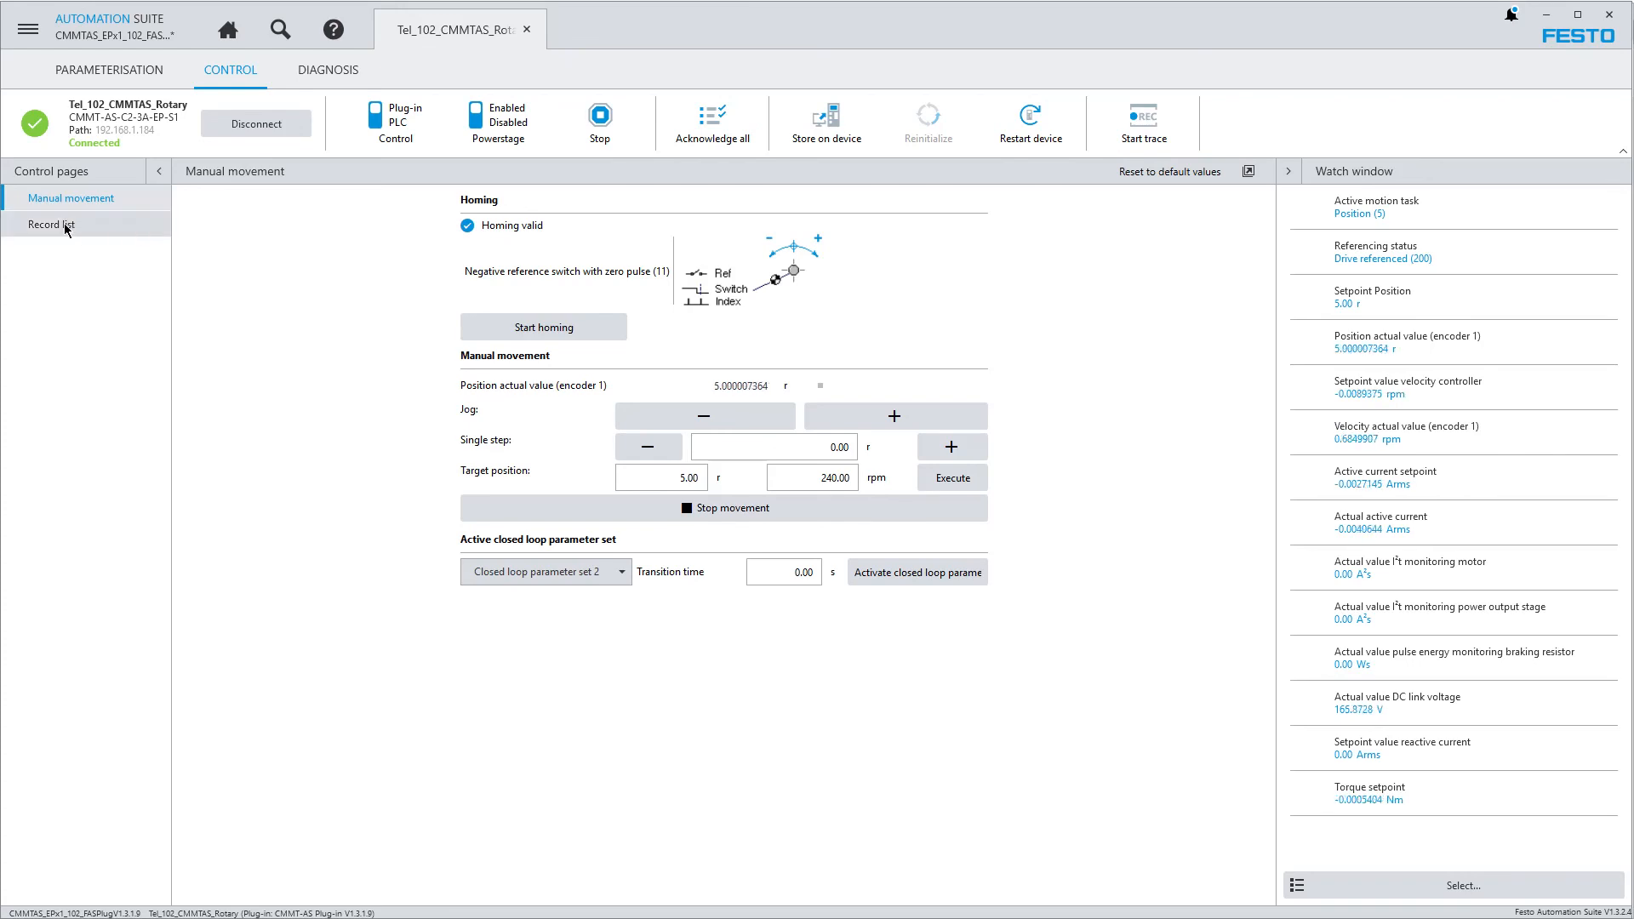
Execute record sets 8 (Velocity_100) and 10 (Velocity_300) from the Axis 1 parameter record list
click(119, 77)
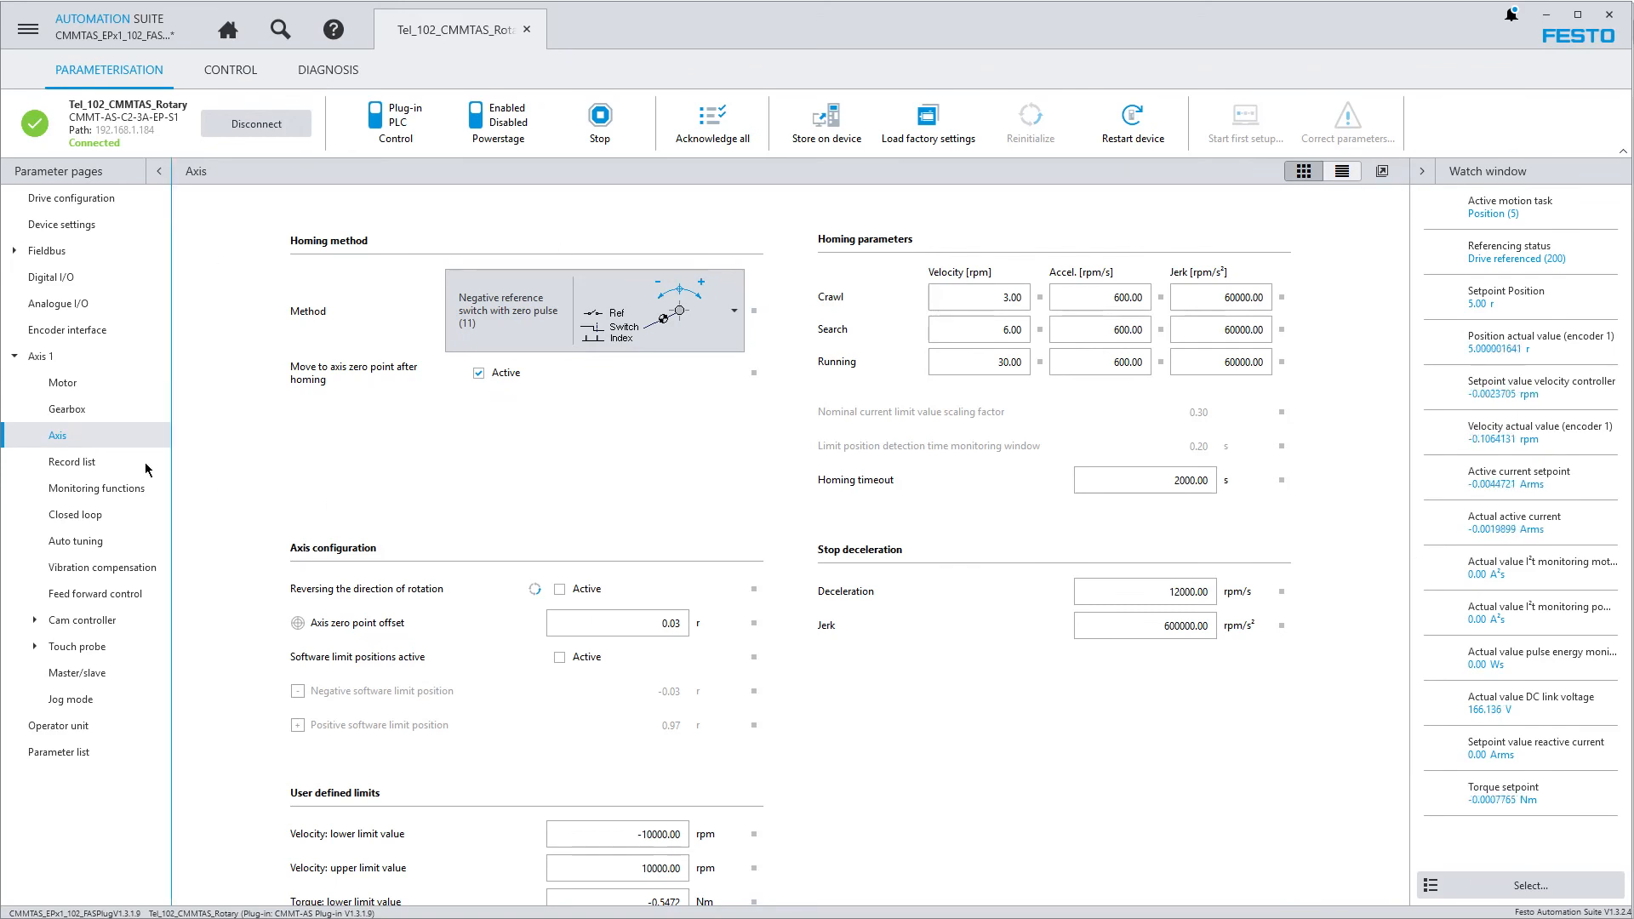
click(85, 466)
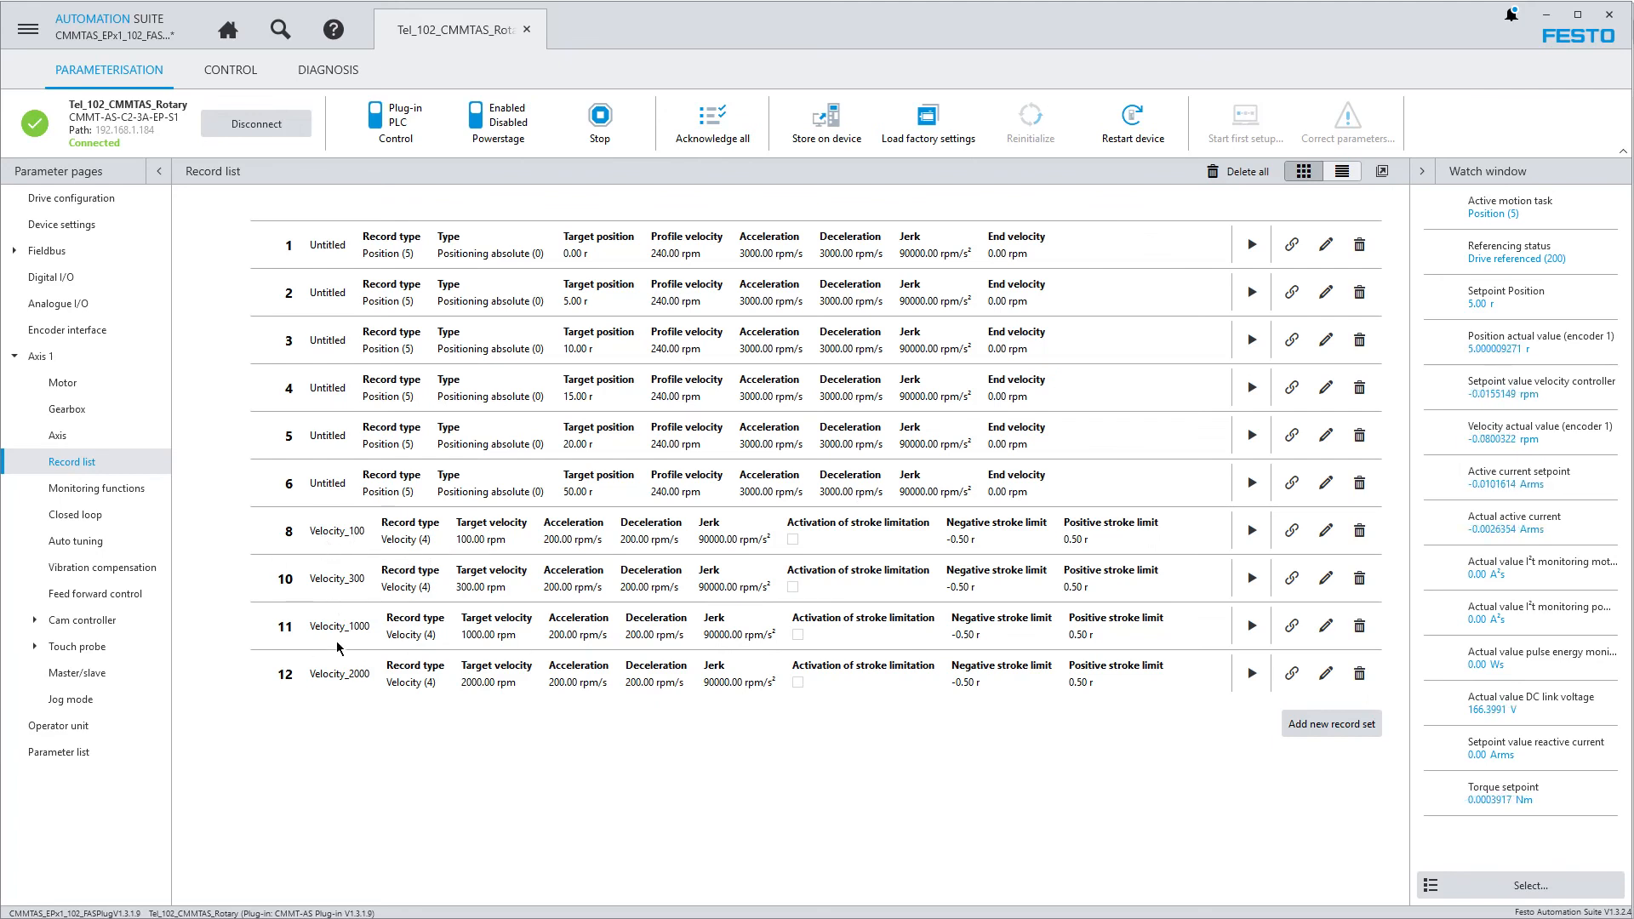
click(1251, 531)
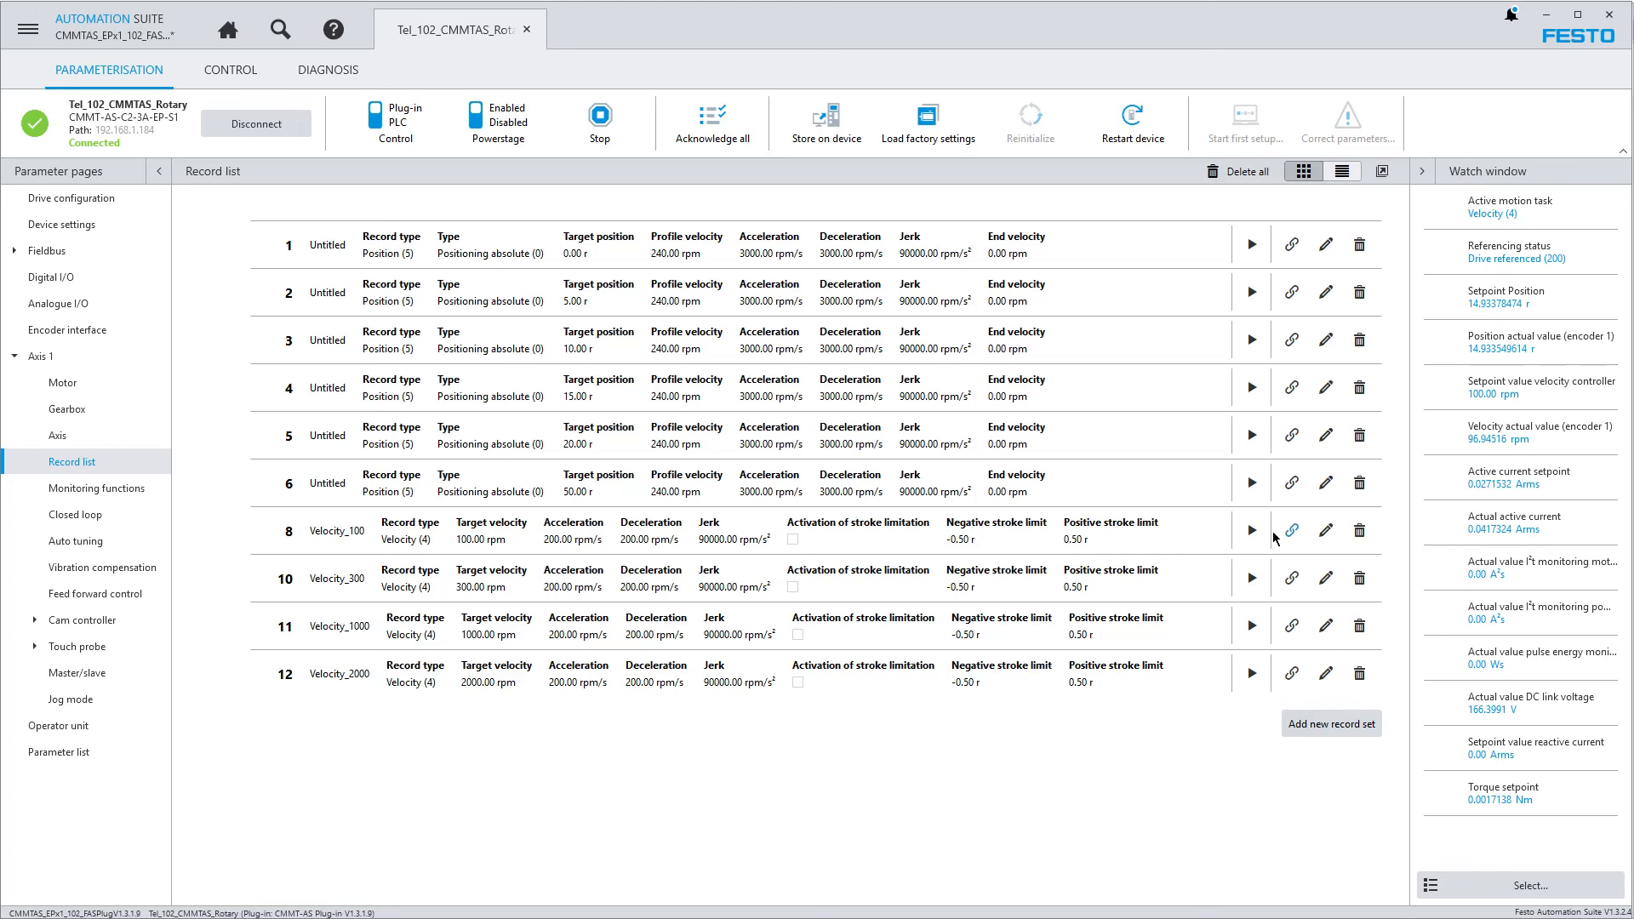
click(1252, 578)
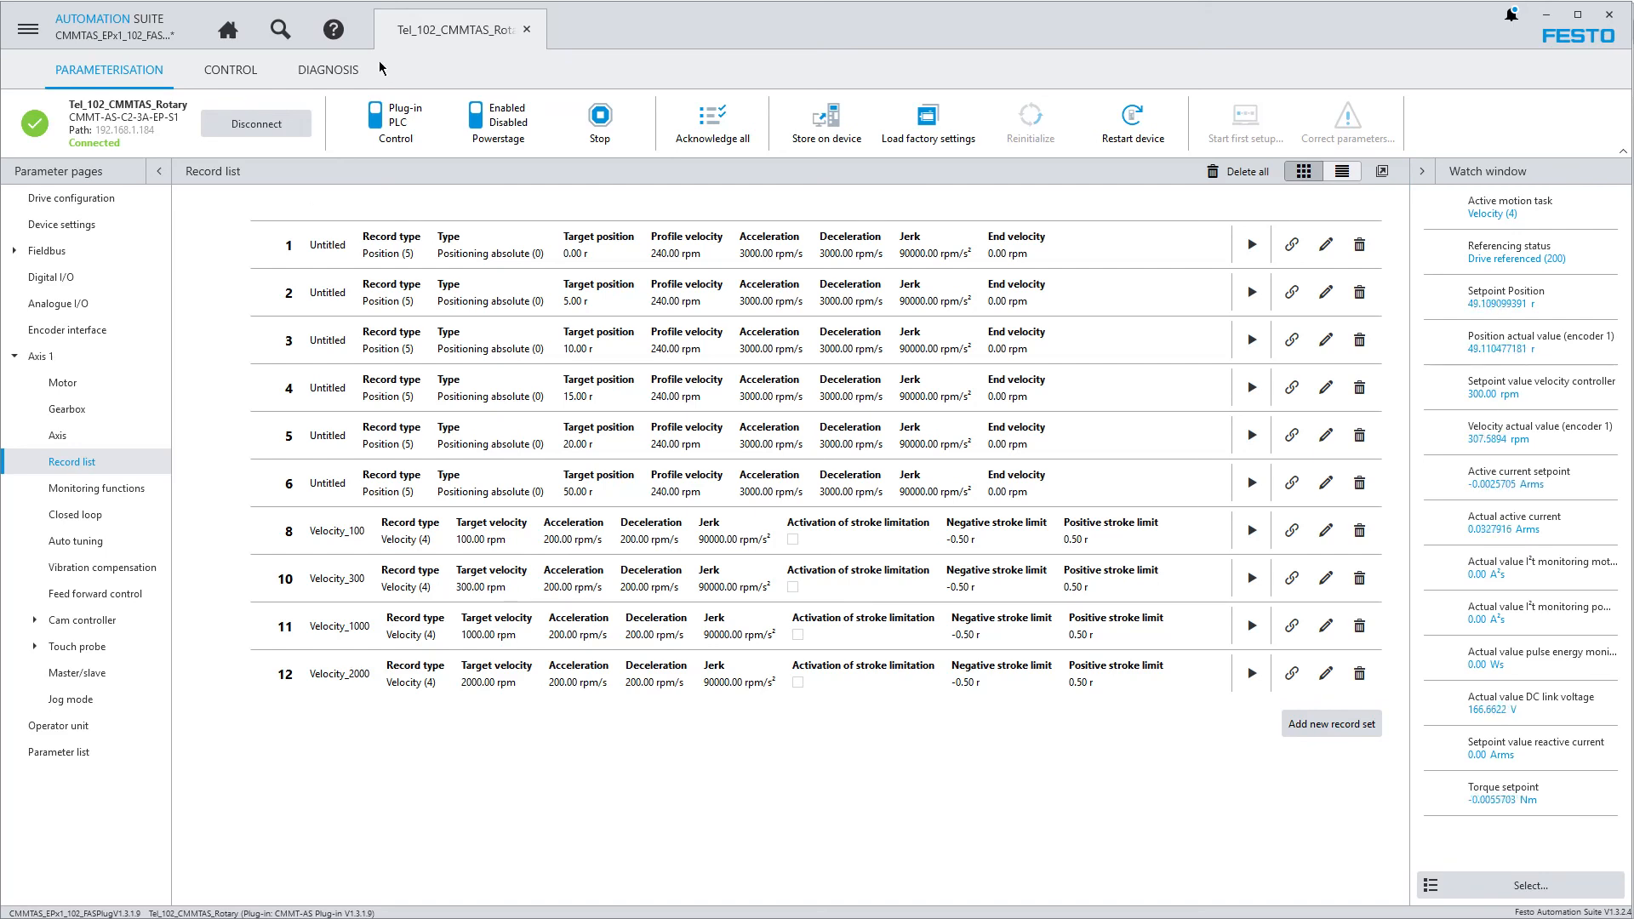
Execute record set 11 (Velocity_1000) from the control record list and stop it again
click(230, 70)
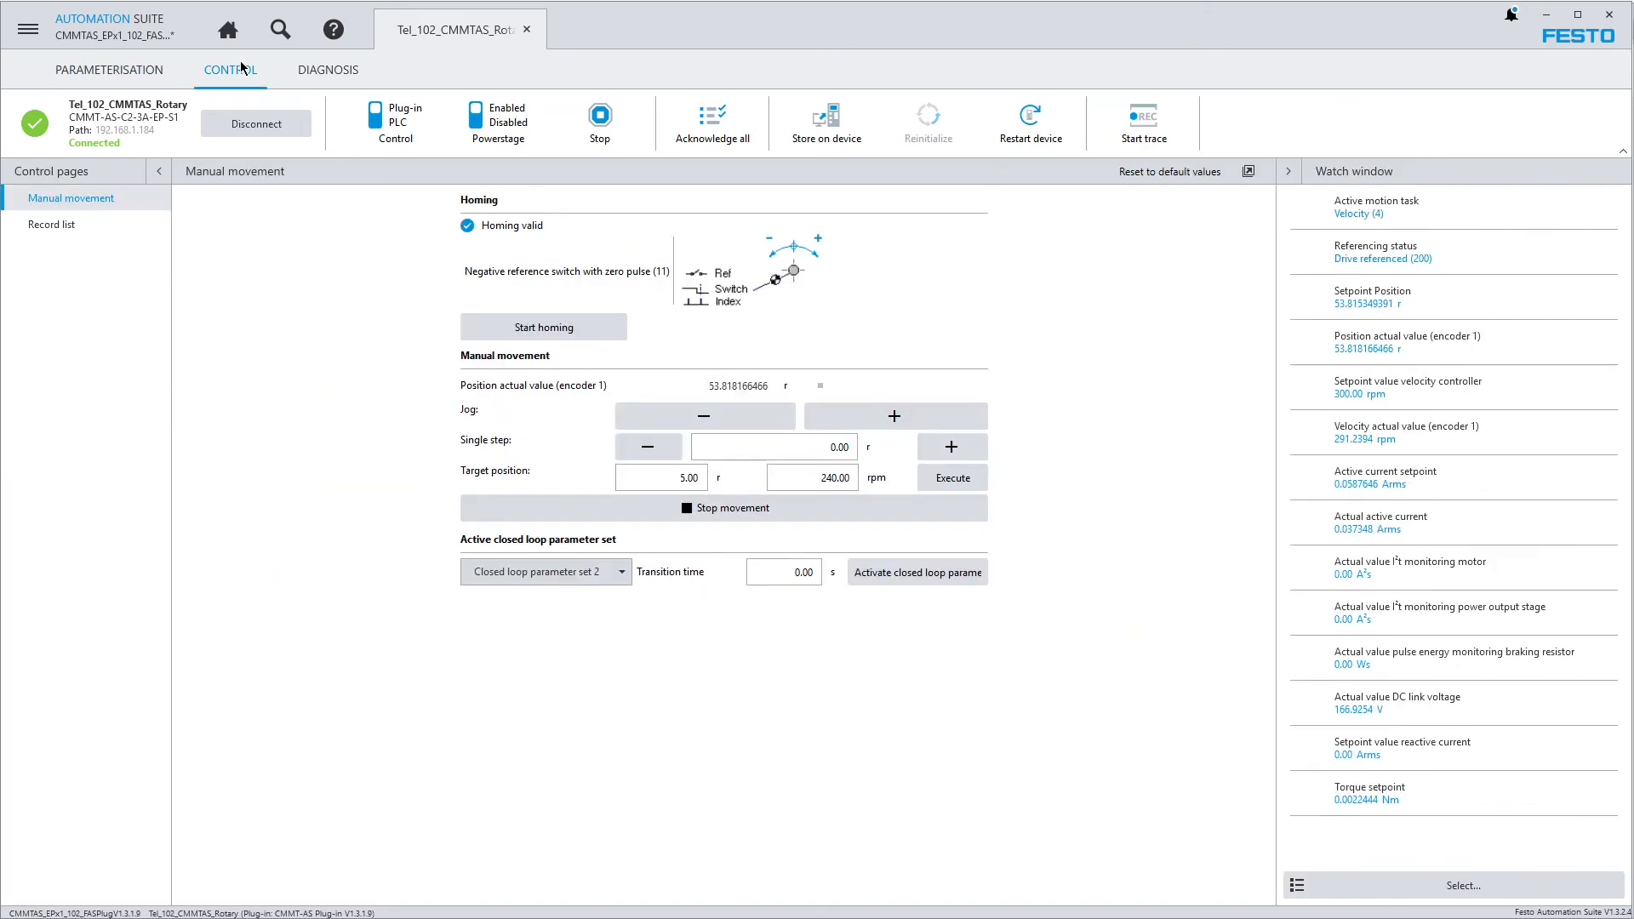
click(58, 228)
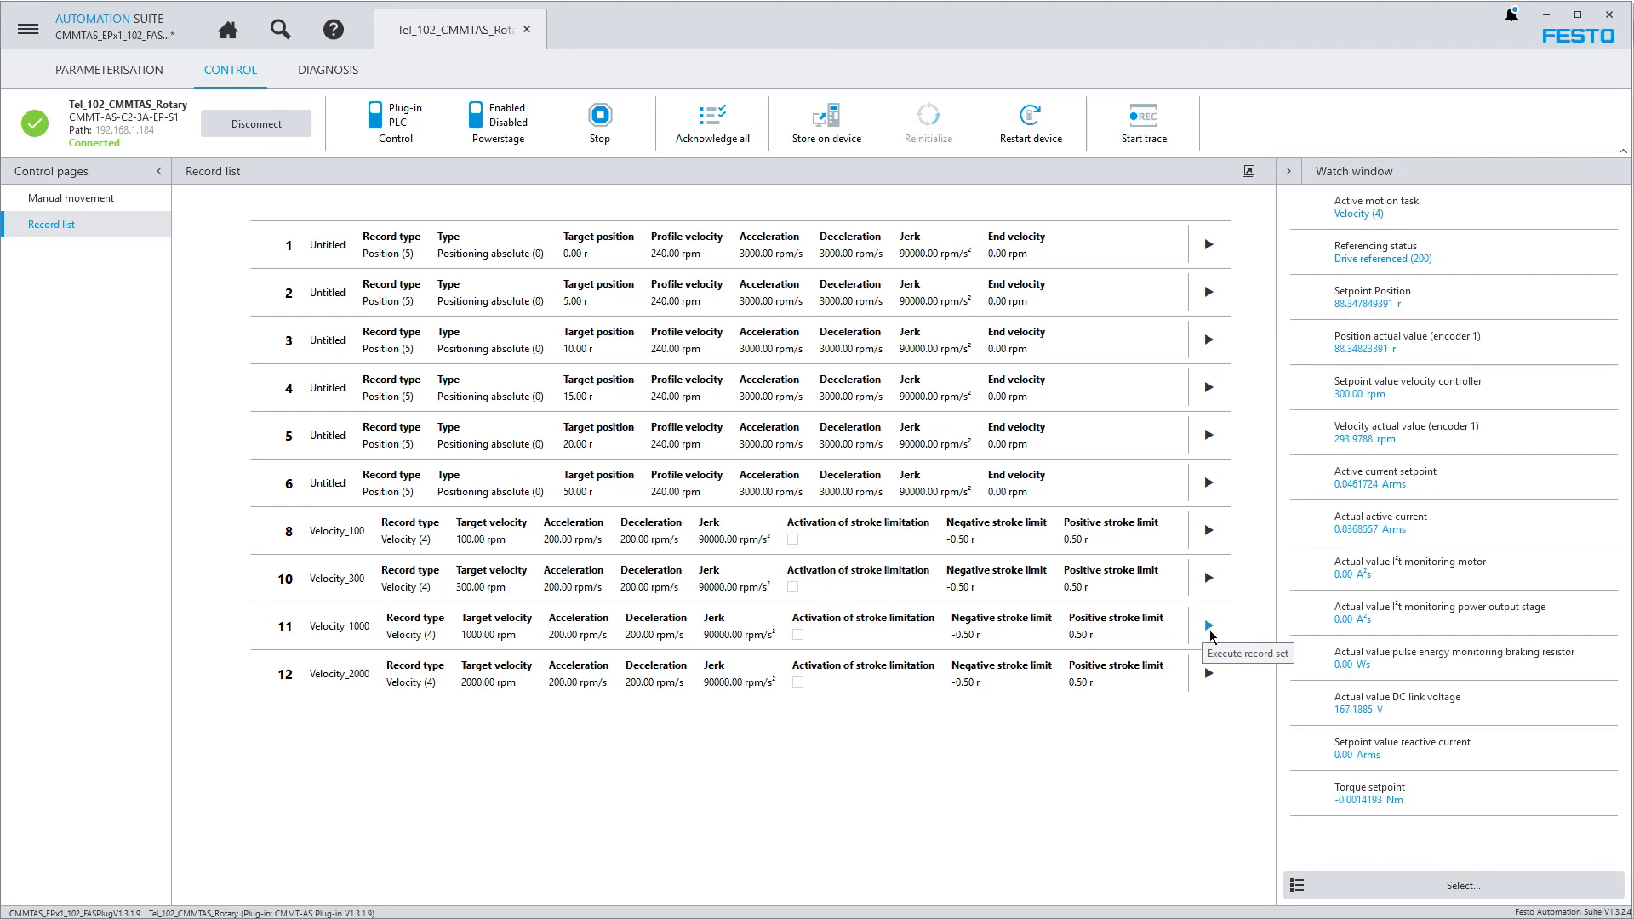
click(1209, 627)
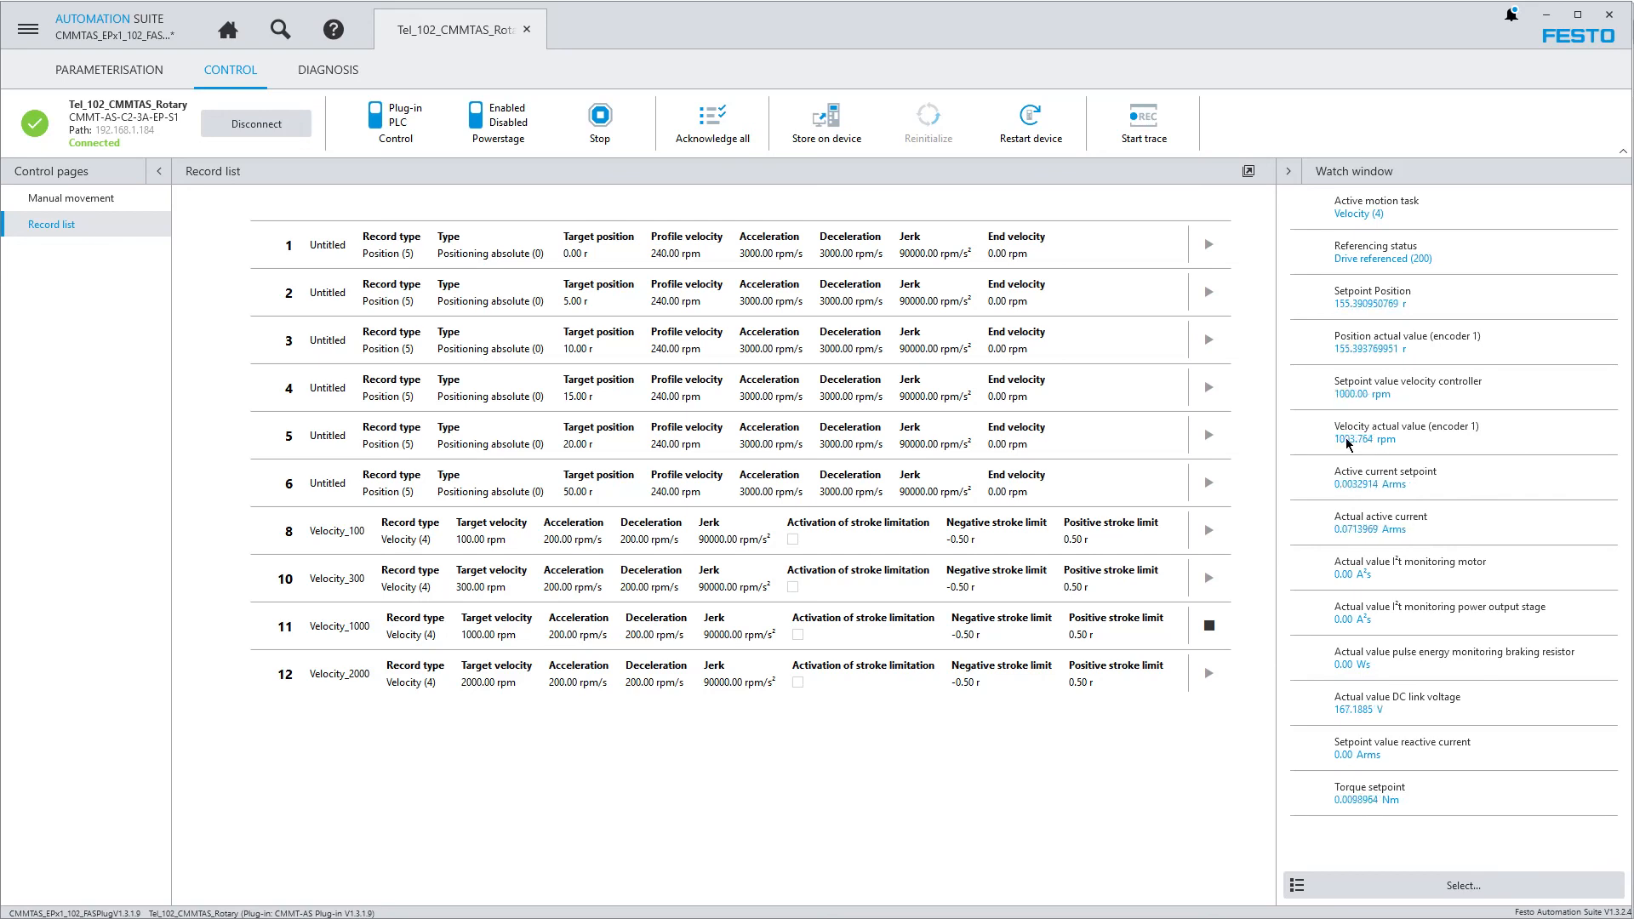
click(1208, 626)
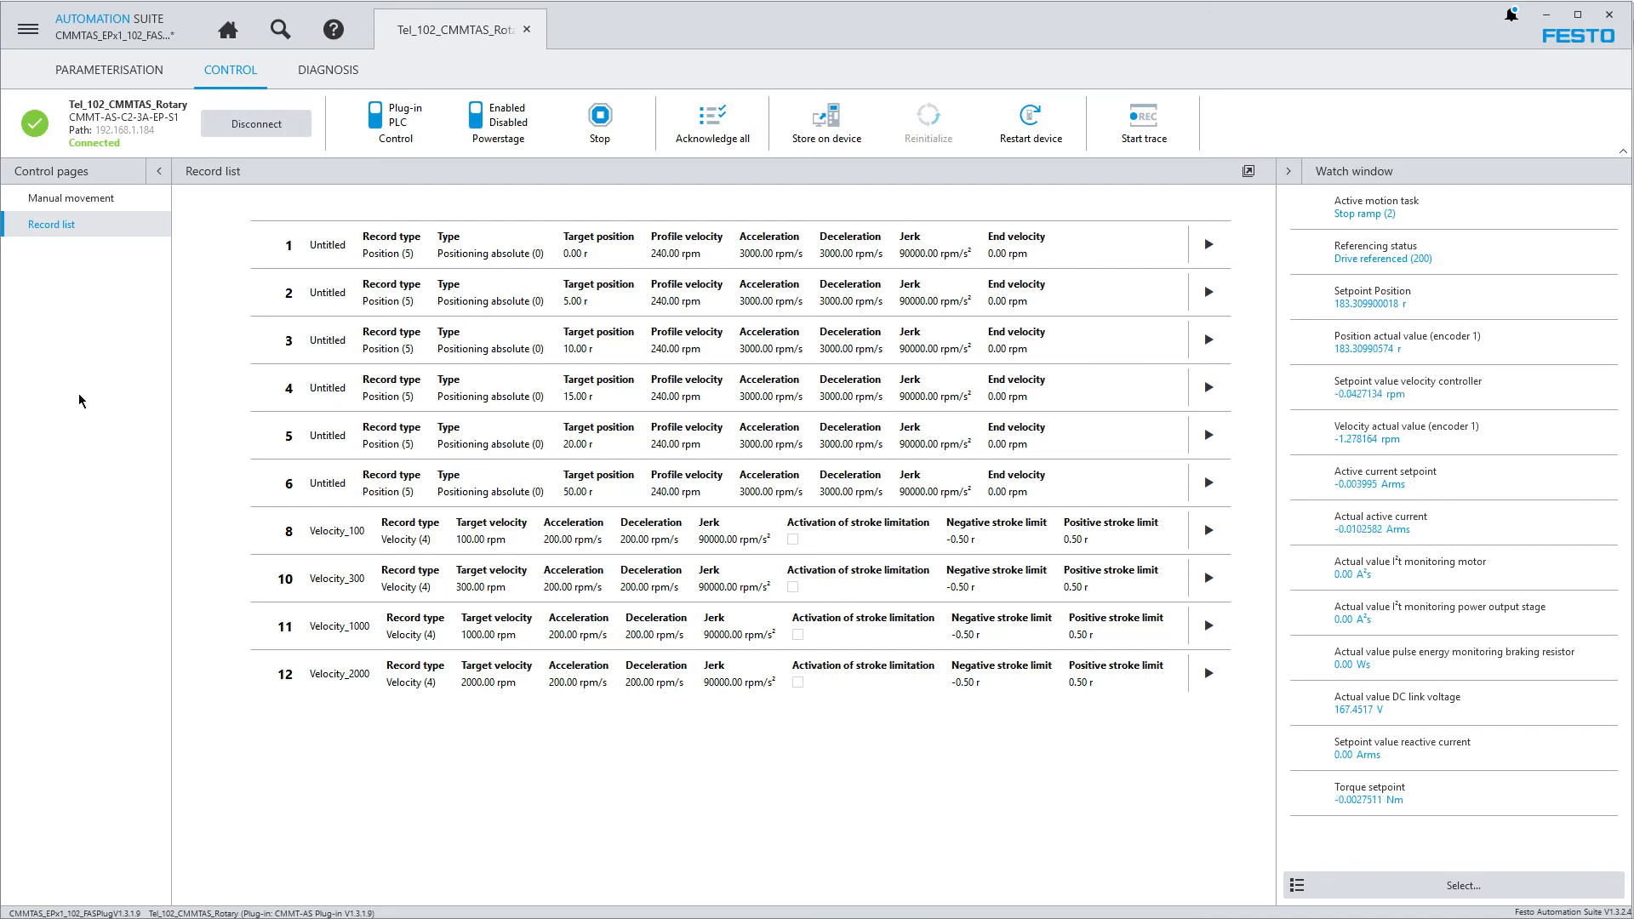
Disable the drive's powerstage and release the plug-in's master control
click(478, 118)
click(399, 136)
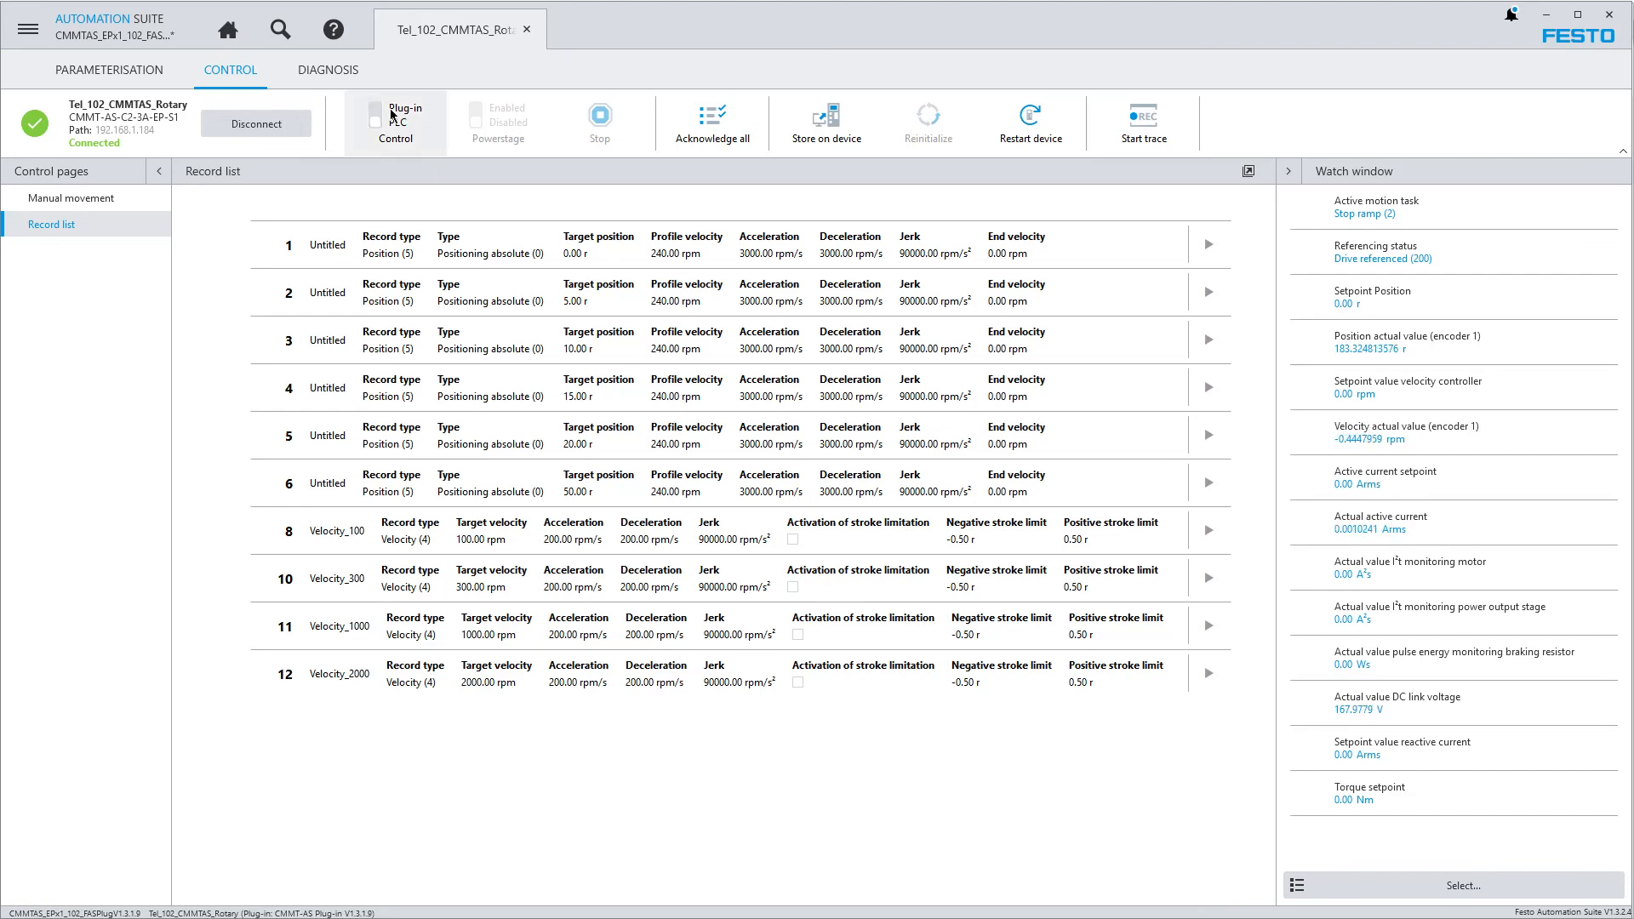
Open the CMMT-AS plug-in help enlarged, look through its EtherCAT and Motion Control topics, and close it
click(332, 29)
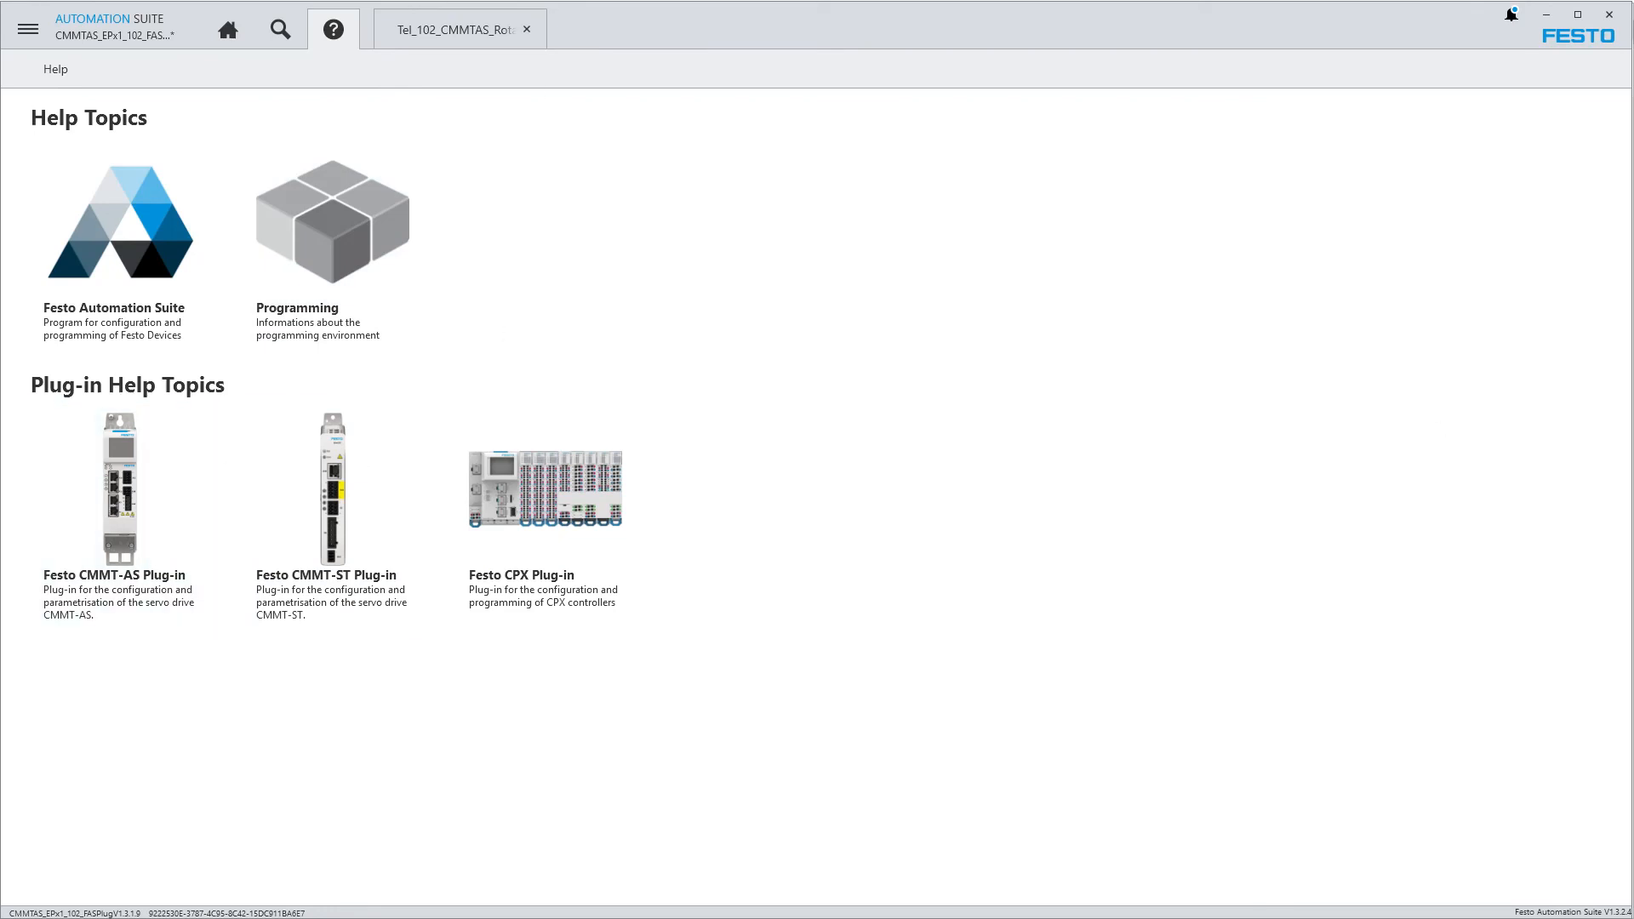
drag(1111, 192, 420, 21)
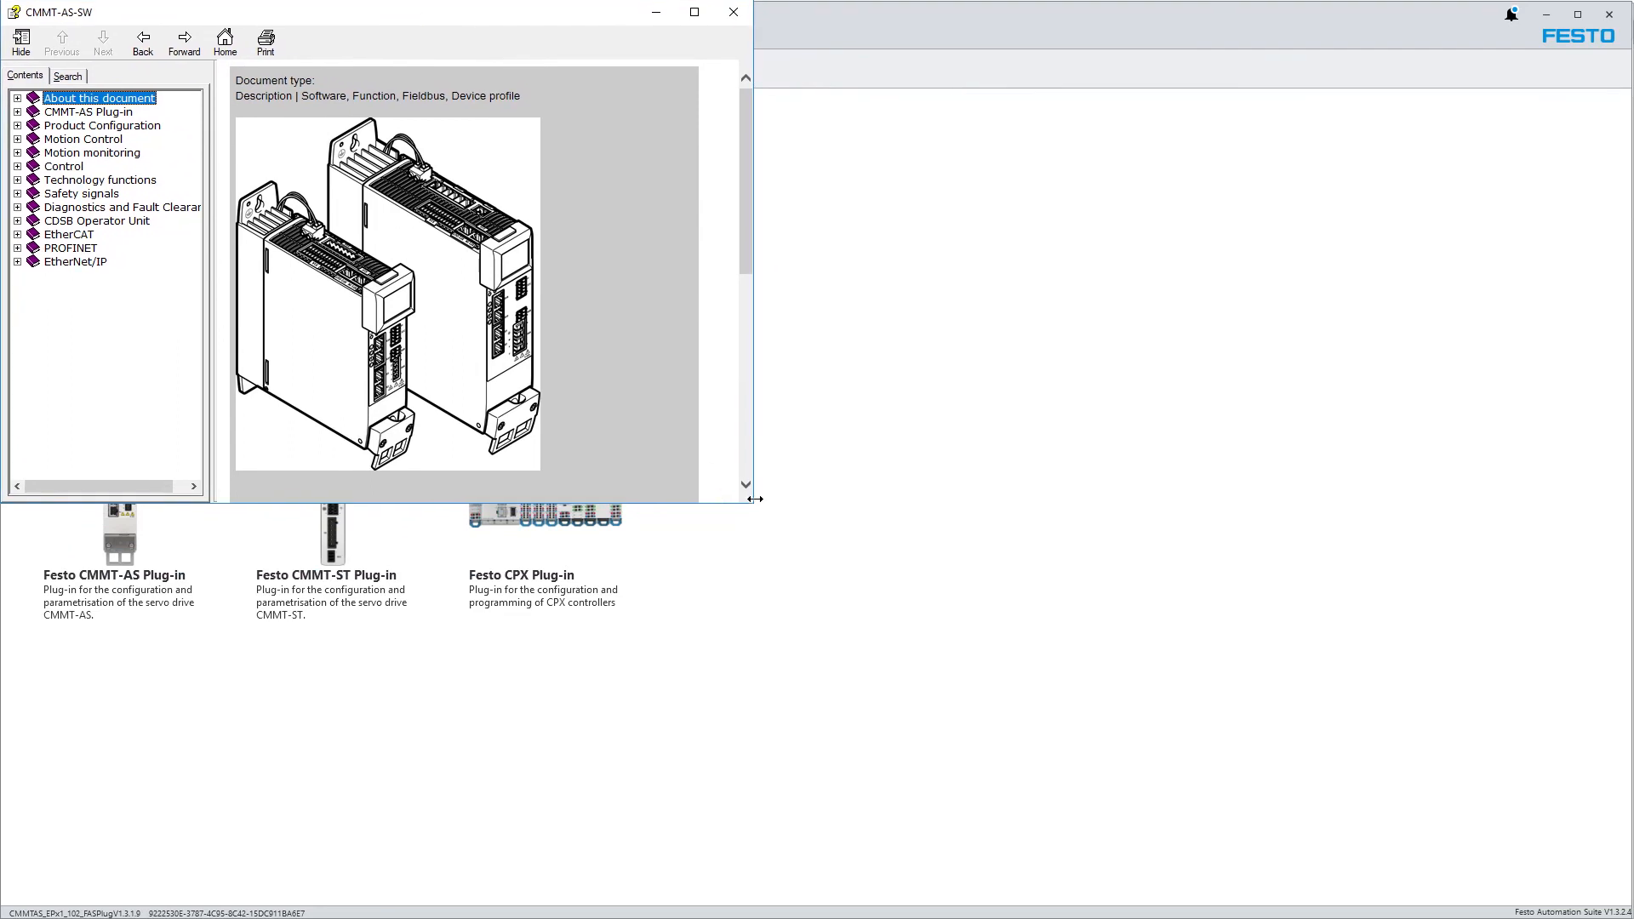
drag(752, 507, 1627, 915)
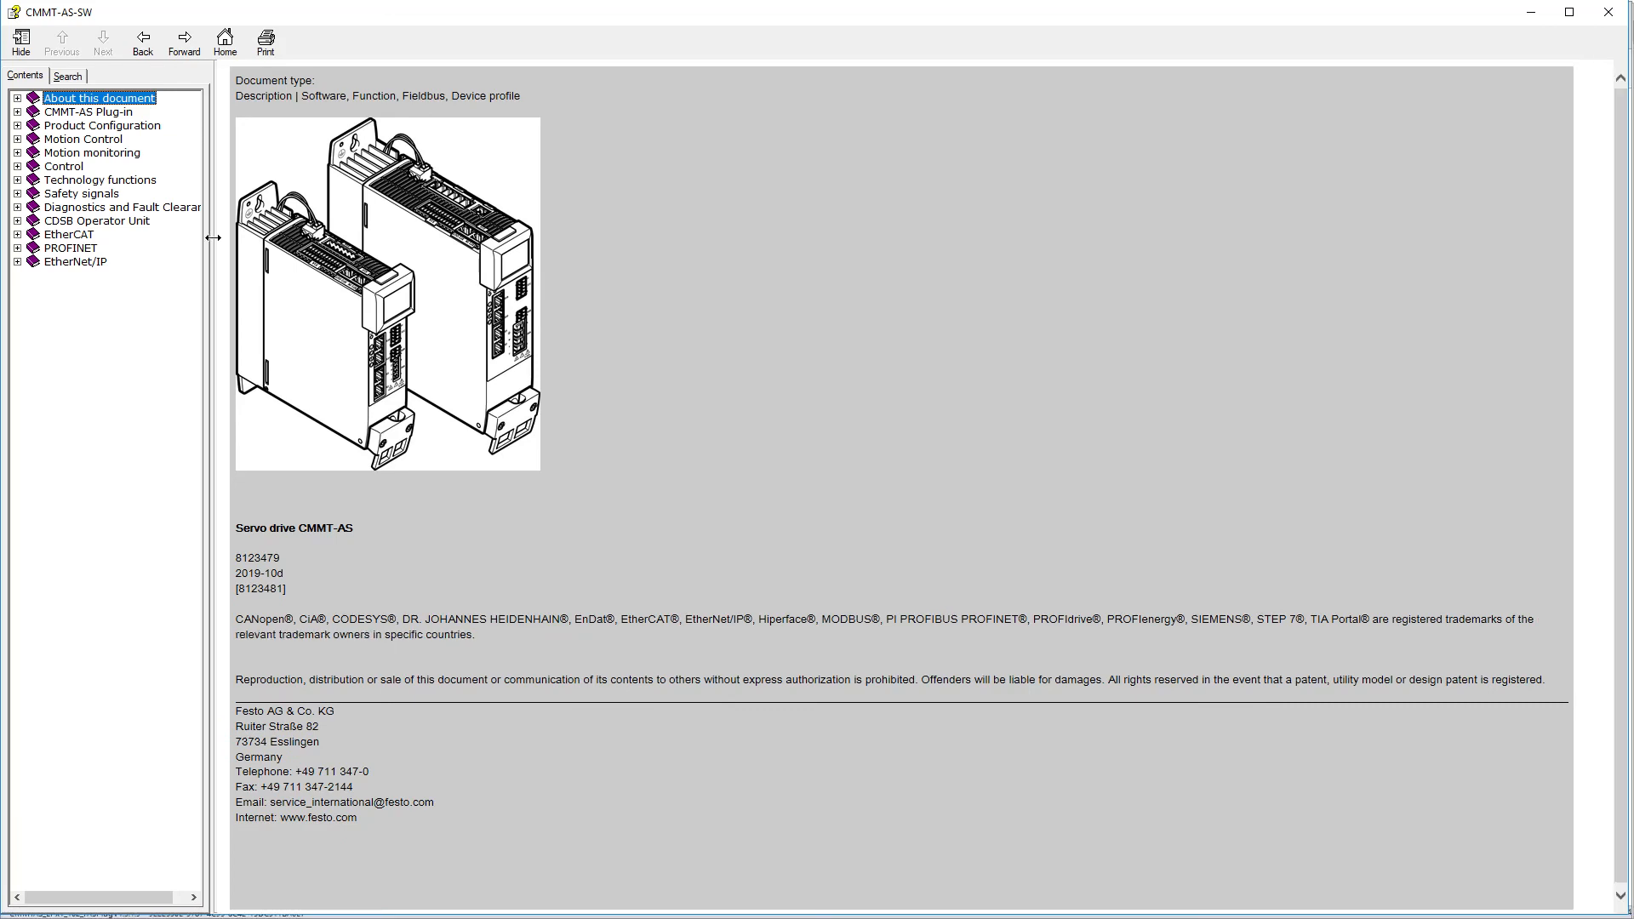
drag(219, 249, 419, 248)
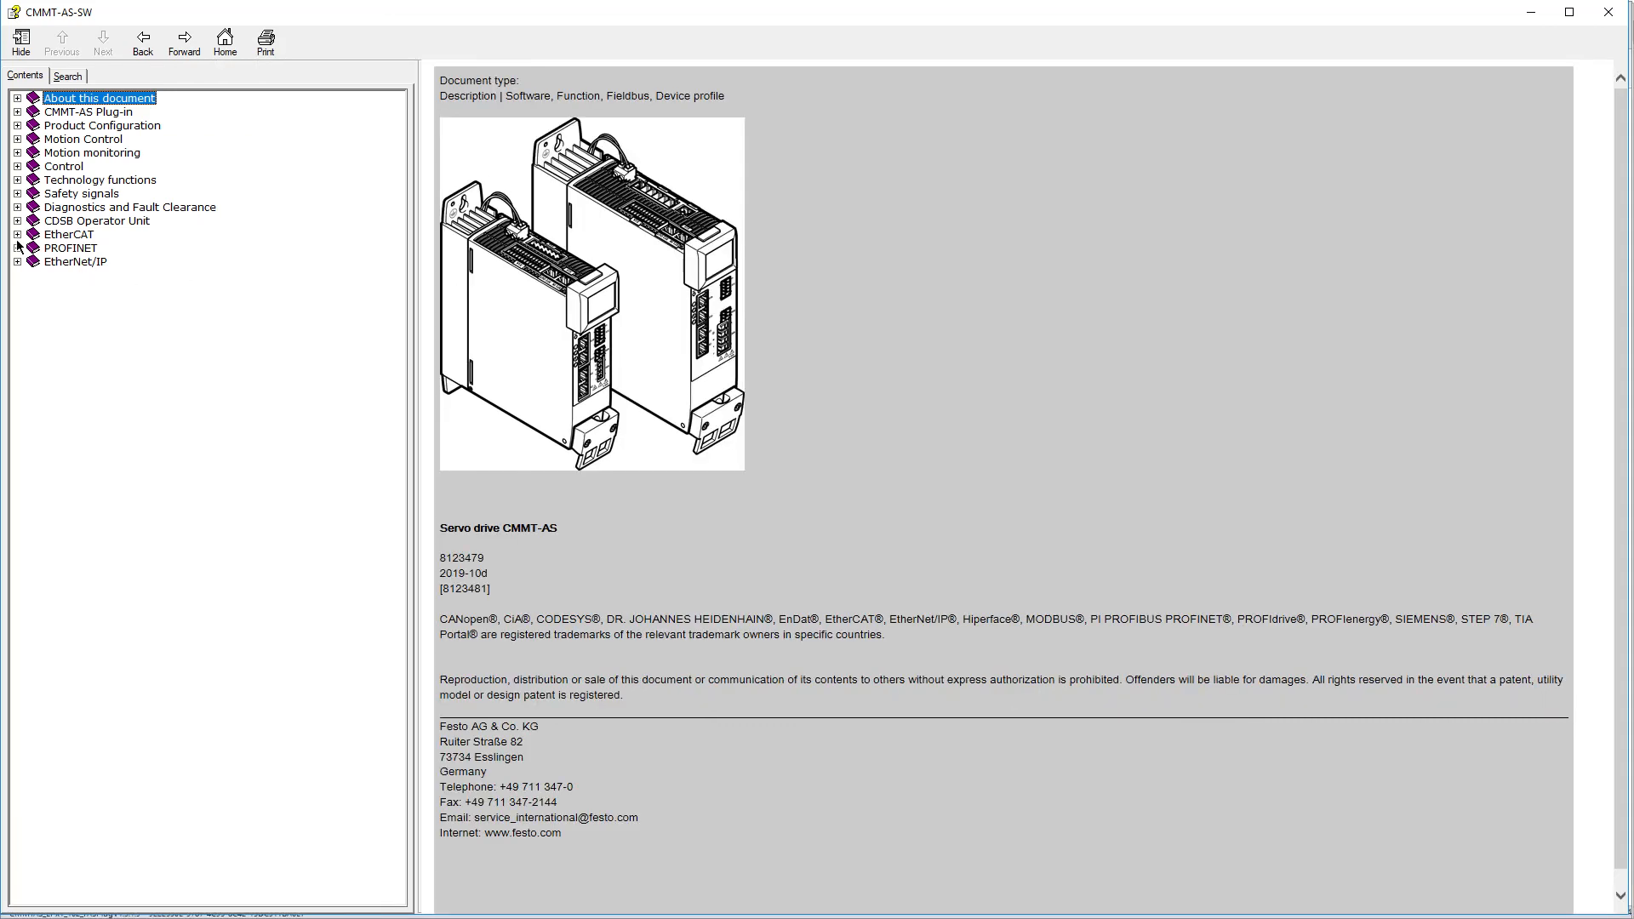
click(17, 235)
click(78, 141)
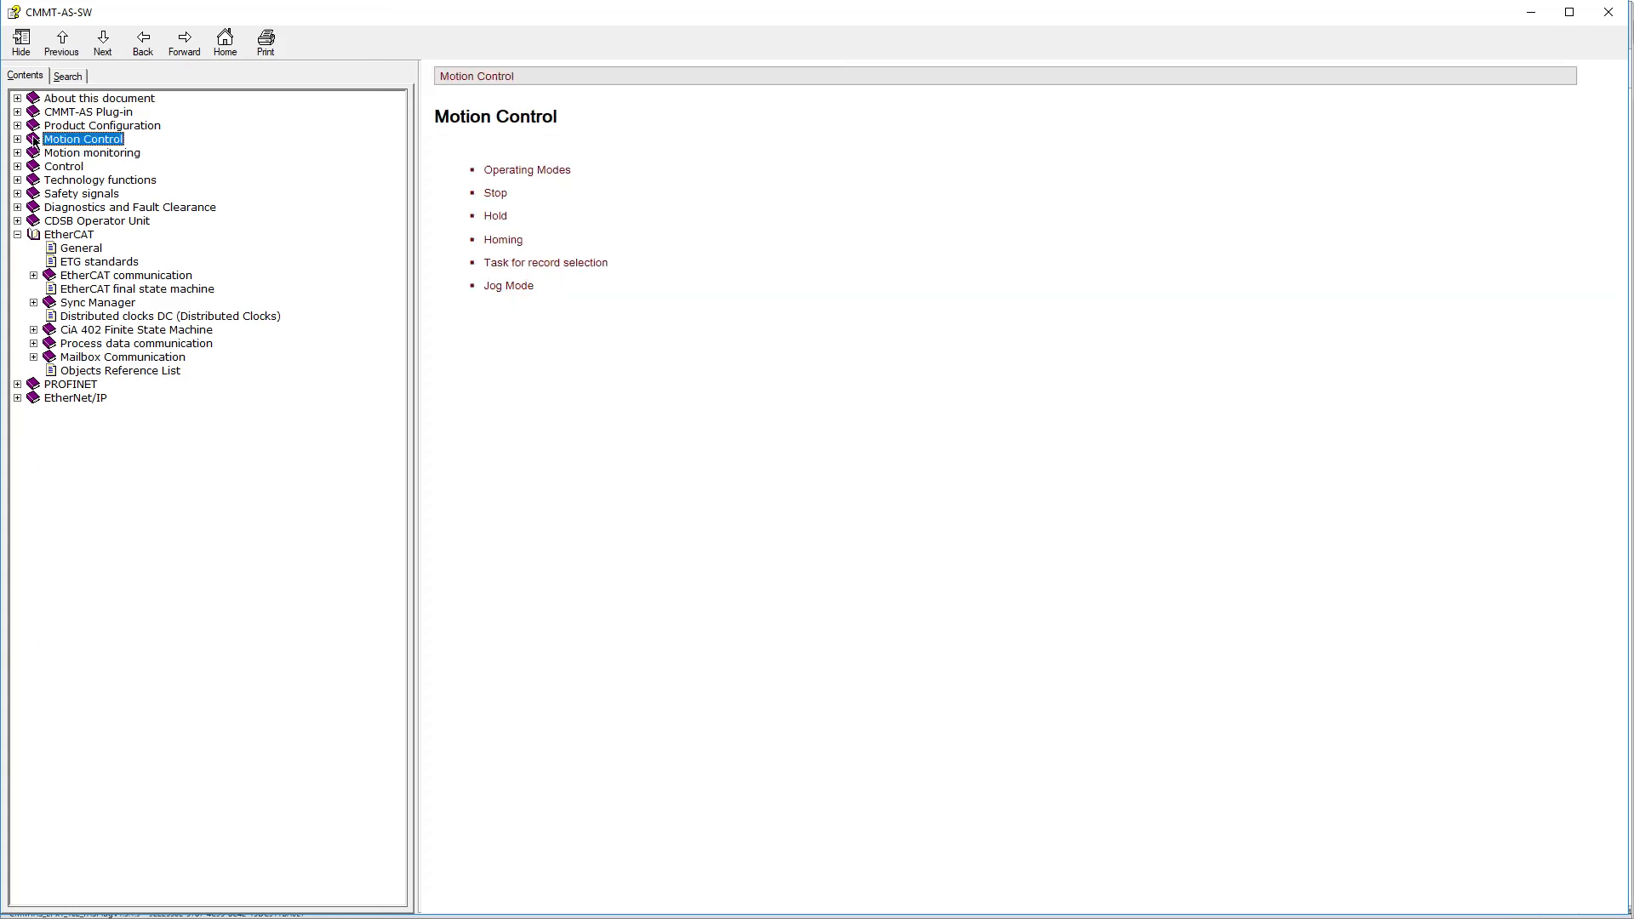
click(17, 140)
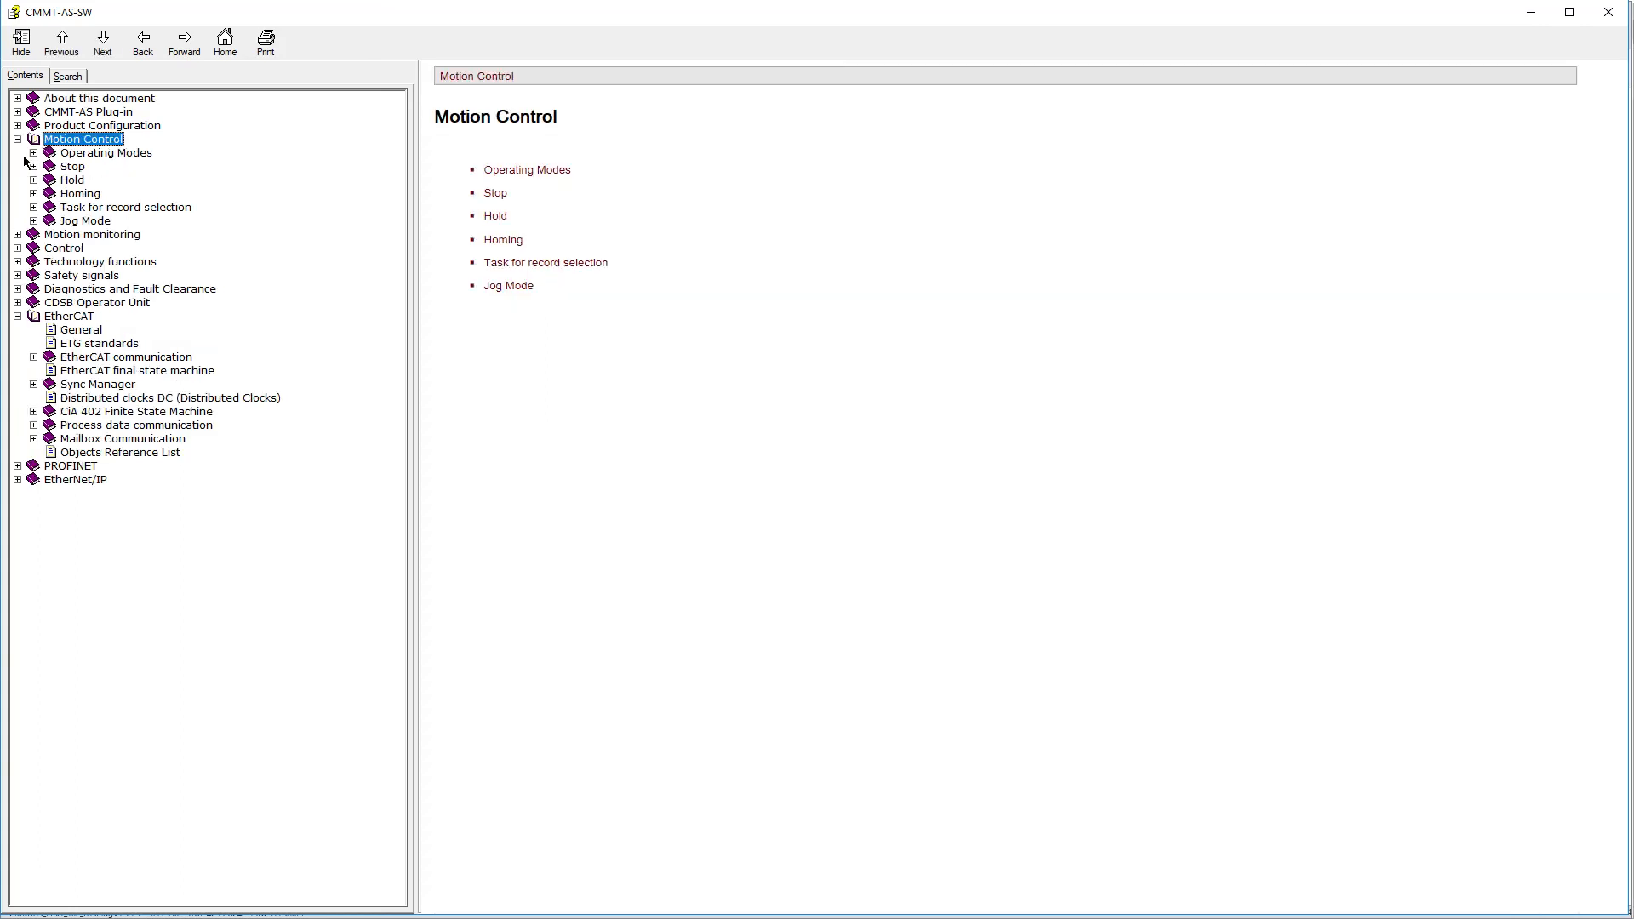
click(1608, 12)
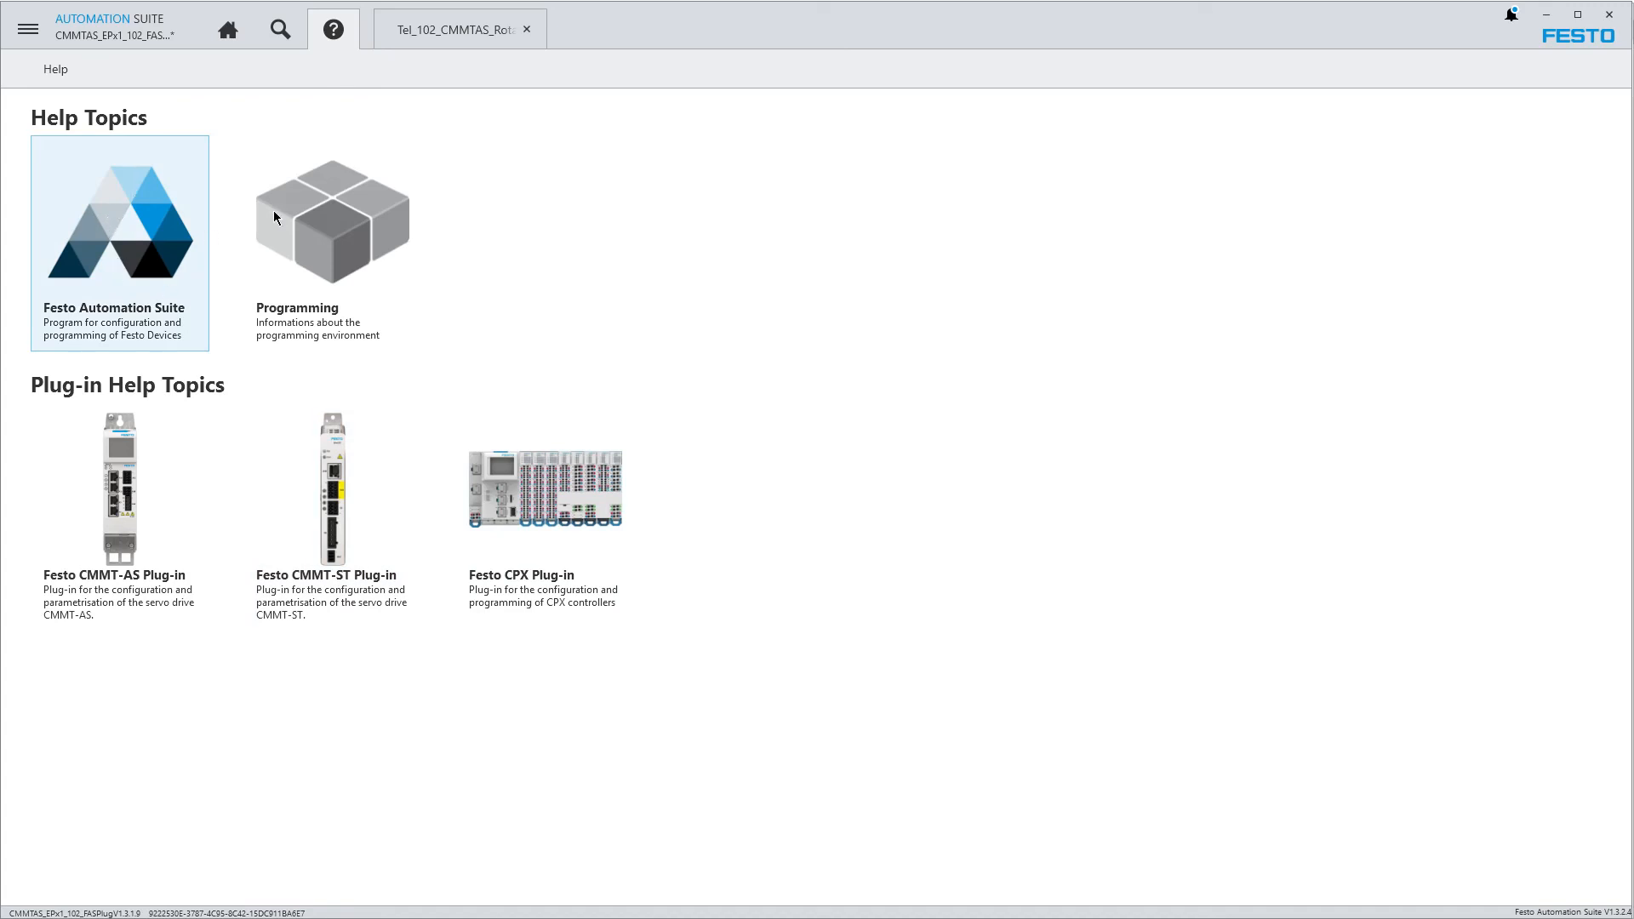
View the Festo Automation Suite online help in an enlarged window and close it
drag(807, 34, 428, 17)
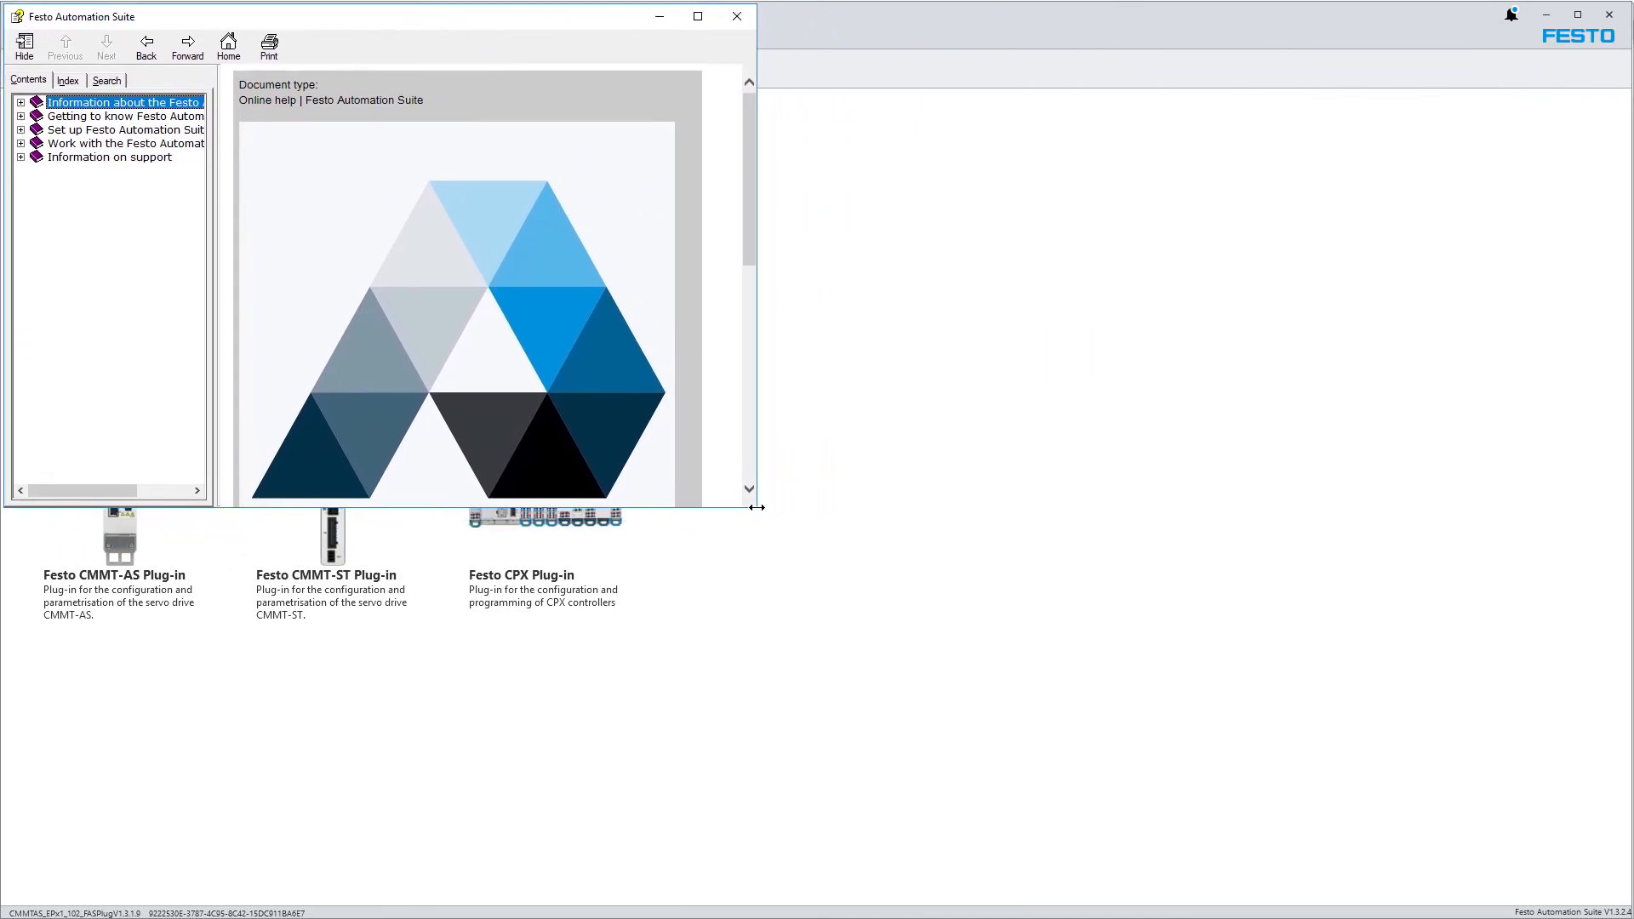
drag(755, 508, 1364, 846)
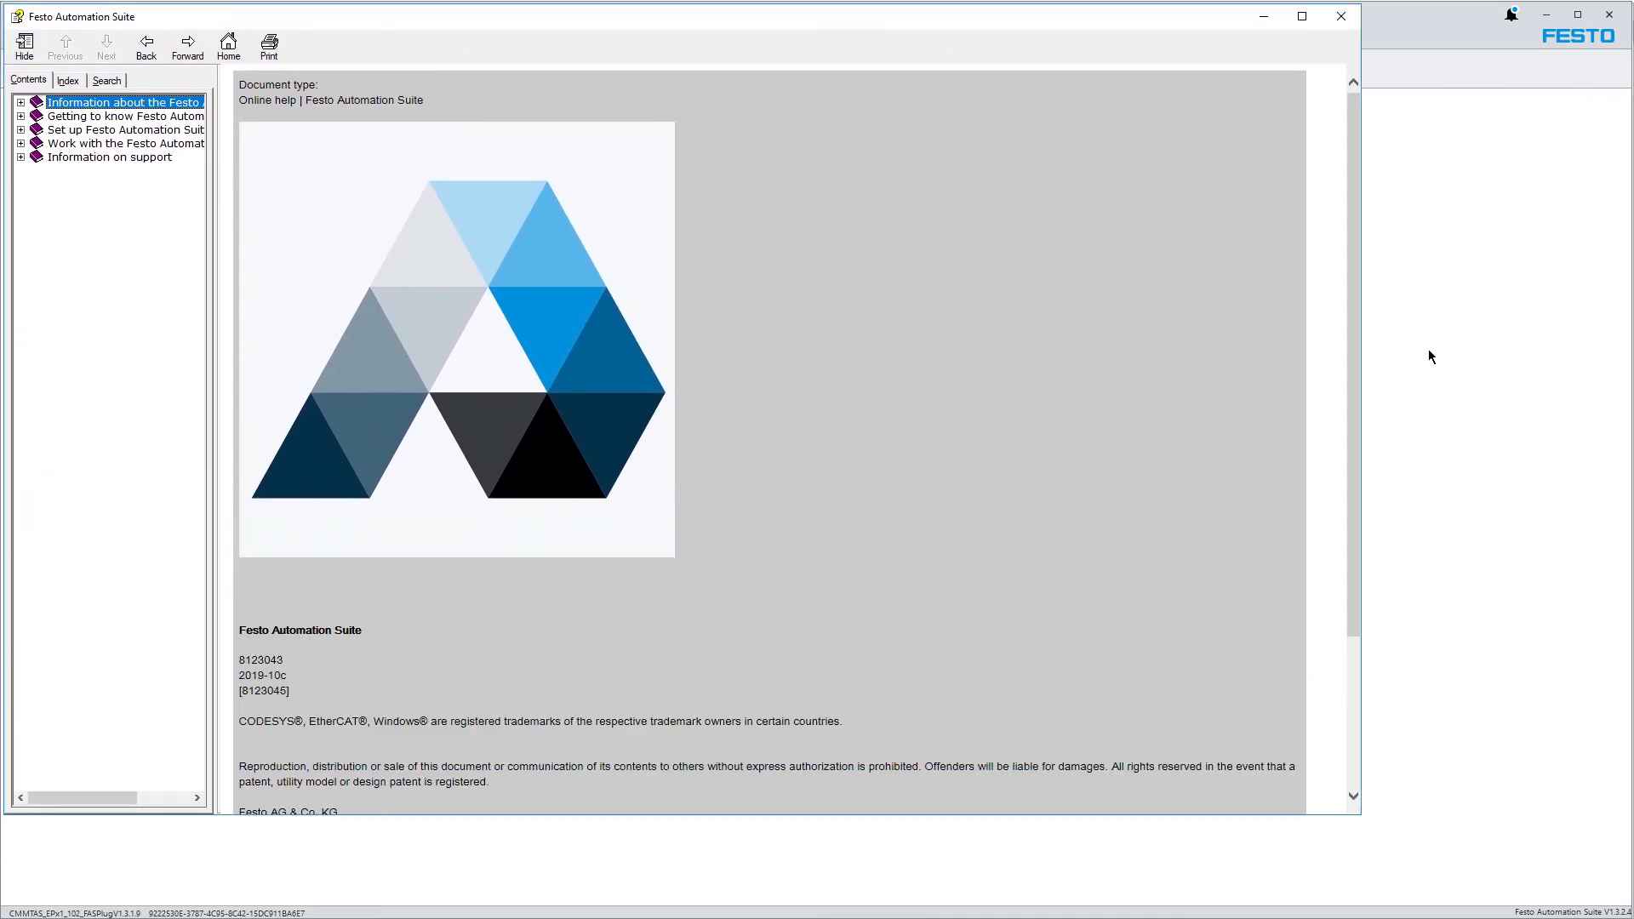
click(1344, 15)
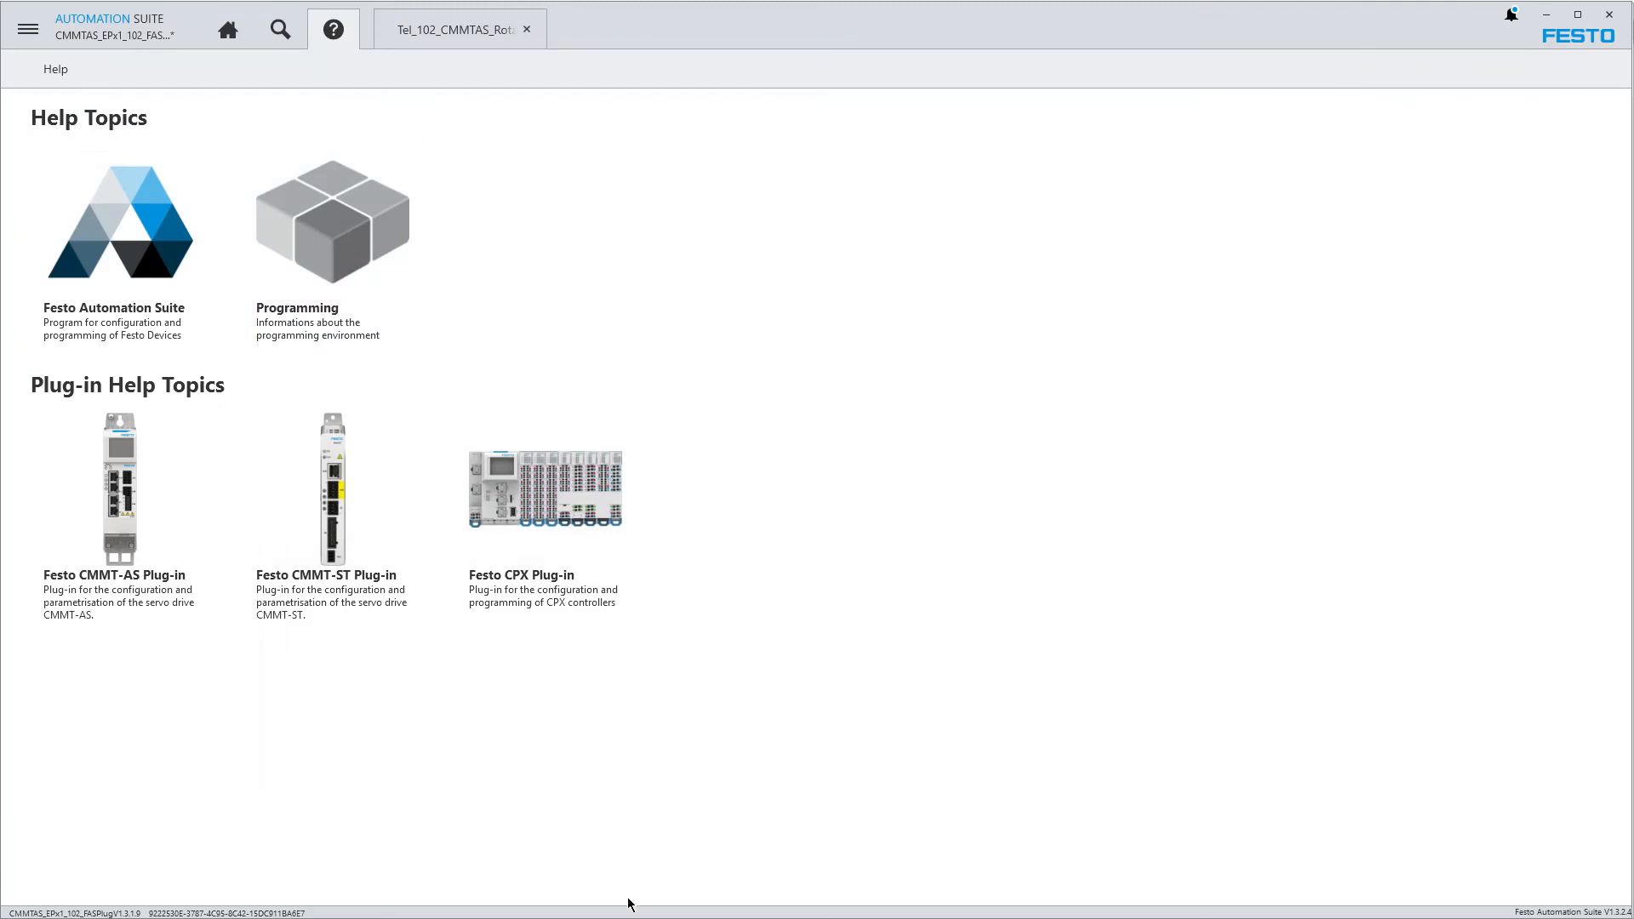
Save the CMMTAS_EPx1_102_FASPlugV1.3.1.9 project
click(28, 29)
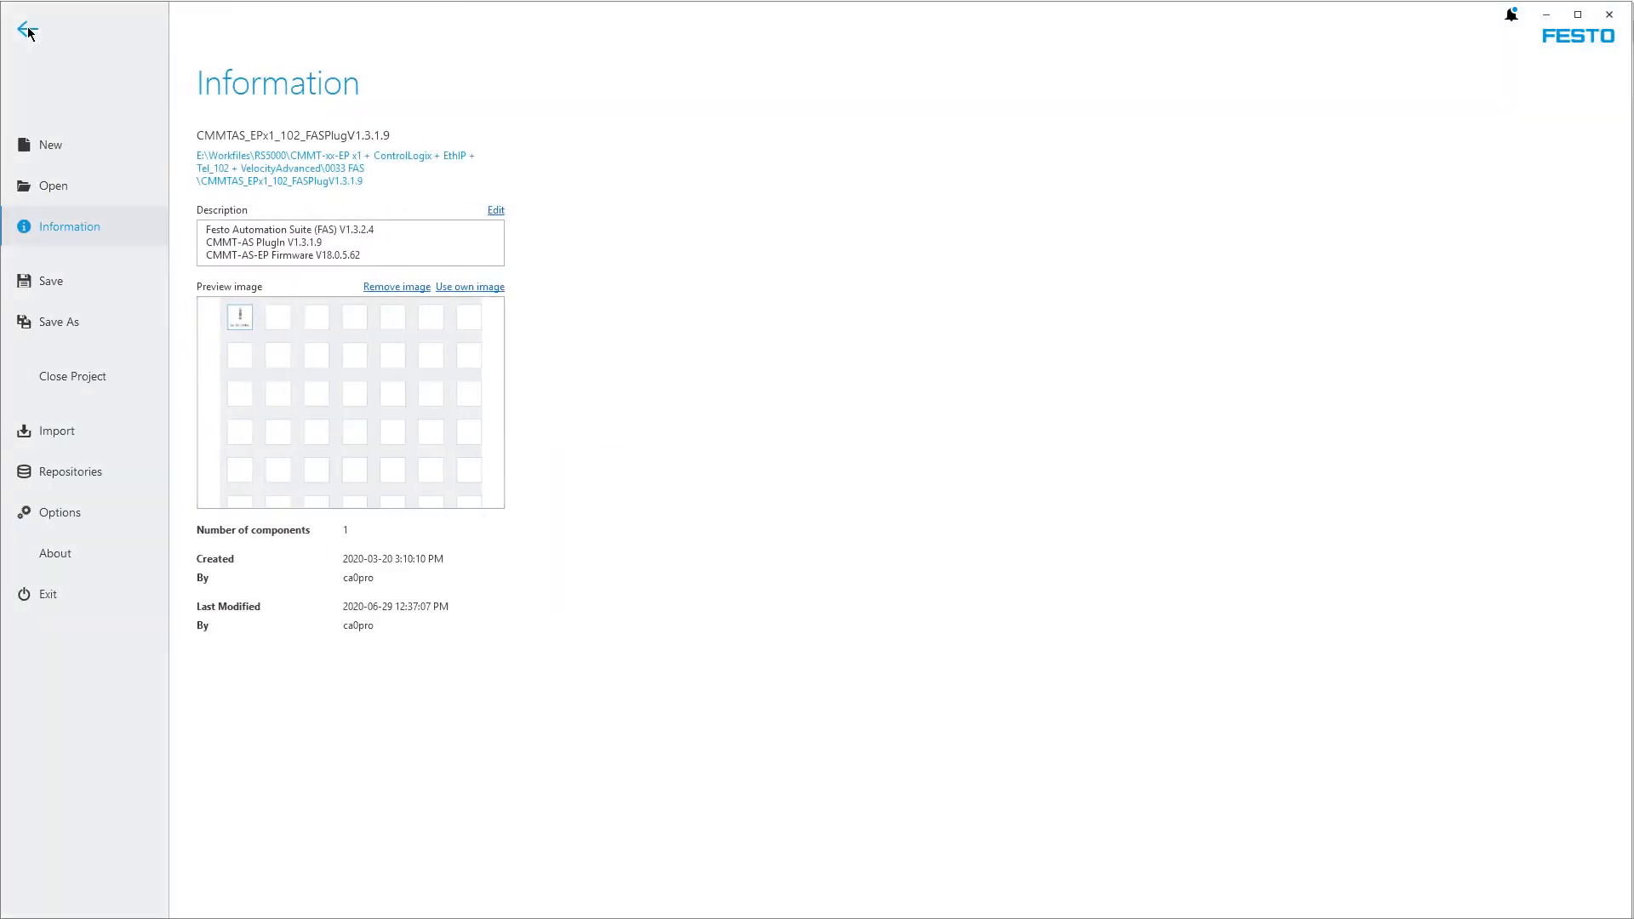
click(51, 282)
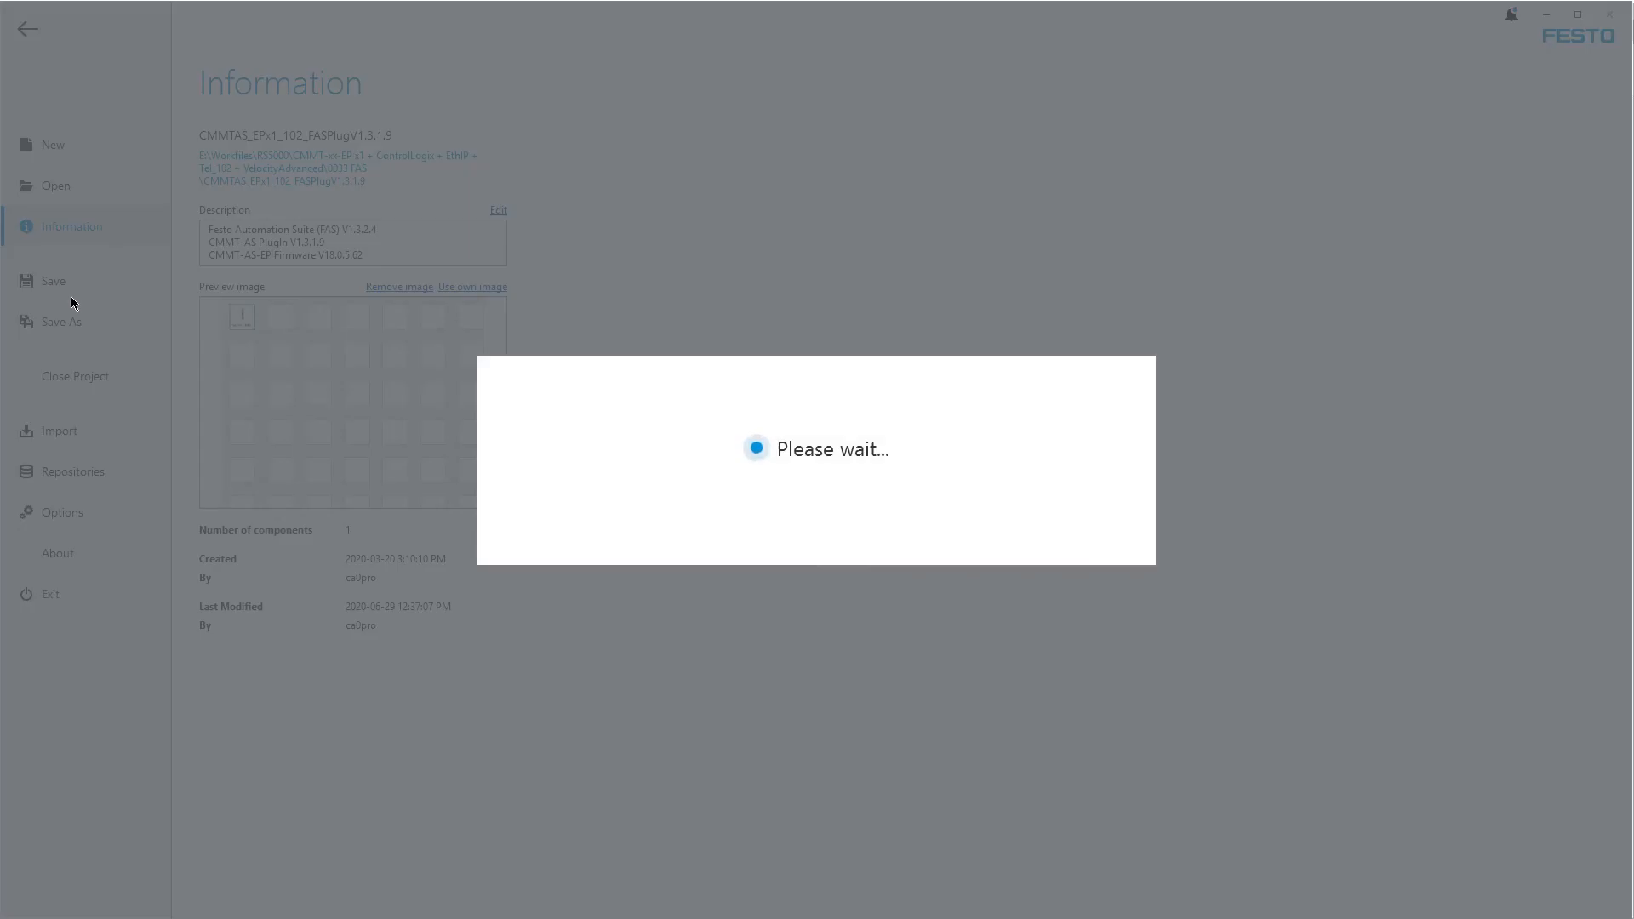